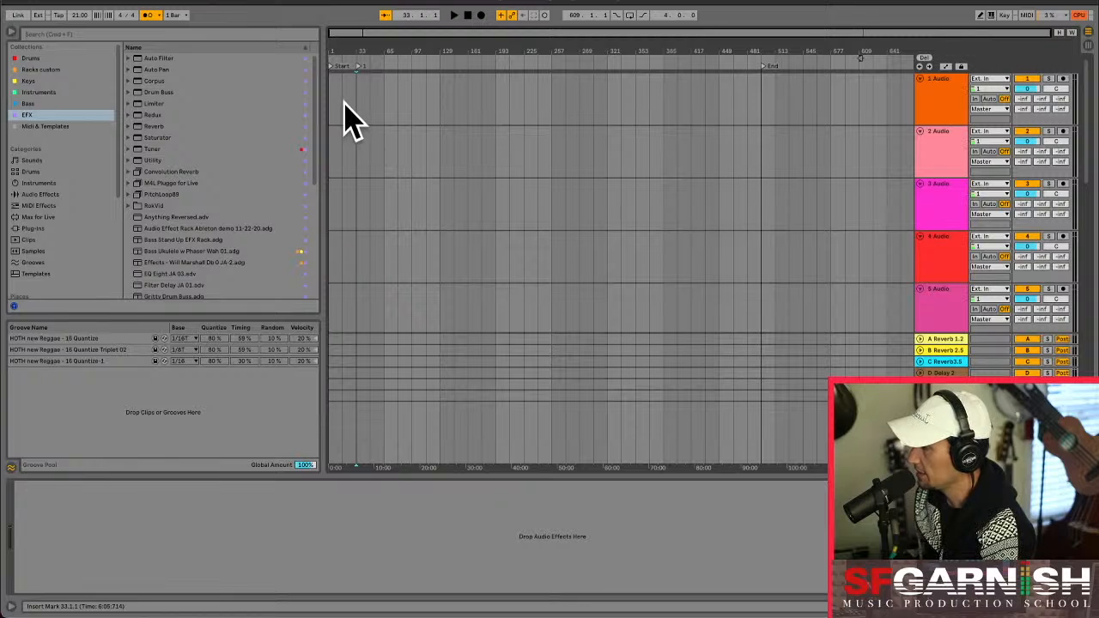
# Move the Start locator to bar 33, hide the browser, and move the End locator to bar 801.
pyautogui.click(353, 99)
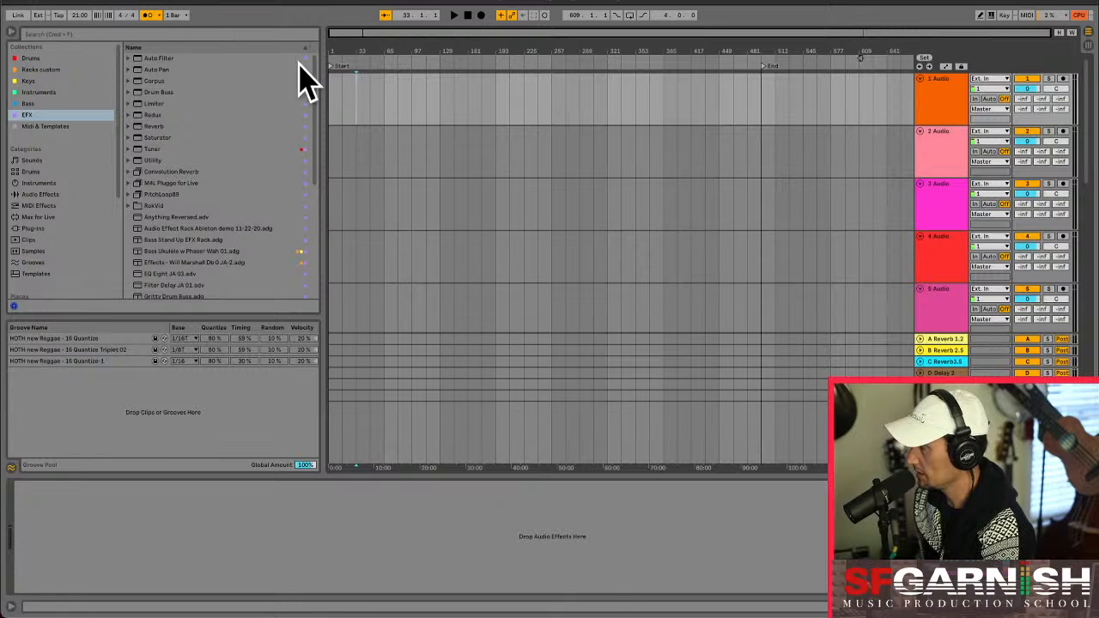
pyautogui.moveTo(332, 64); pyautogui.dragTo(358, 66)
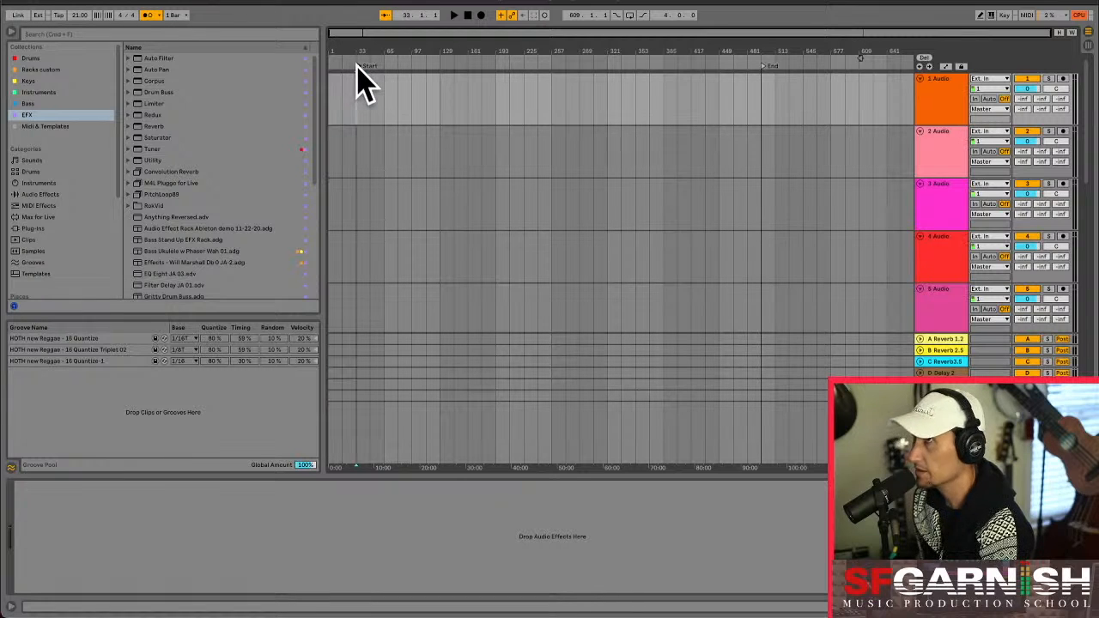
pyautogui.click(12, 33)
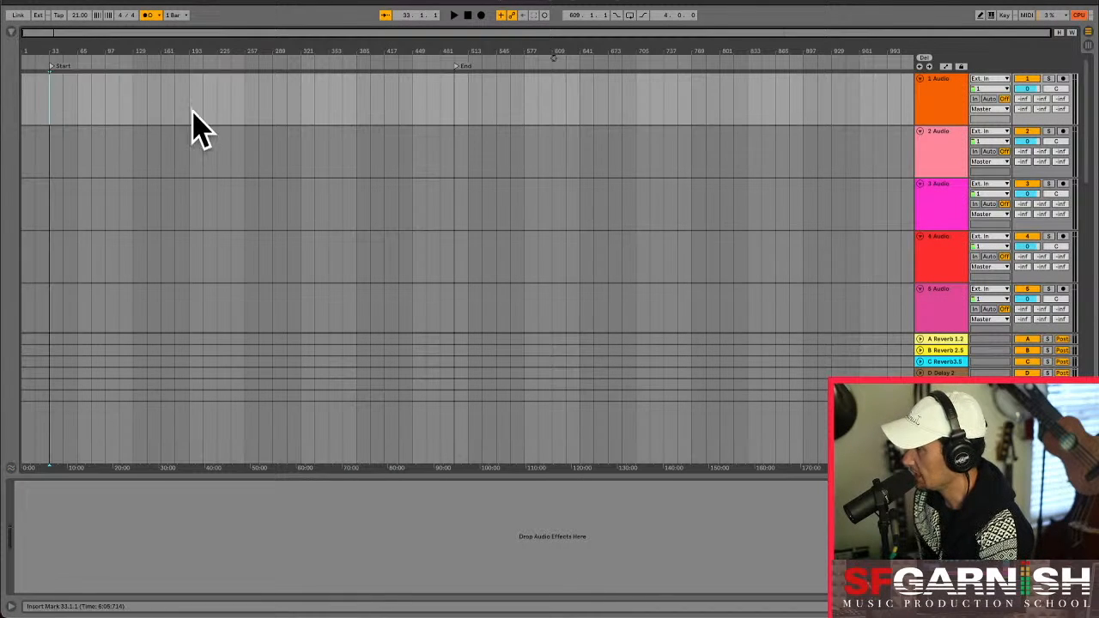
pyautogui.moveTo(457, 67); pyautogui.dragTo(724, 86)
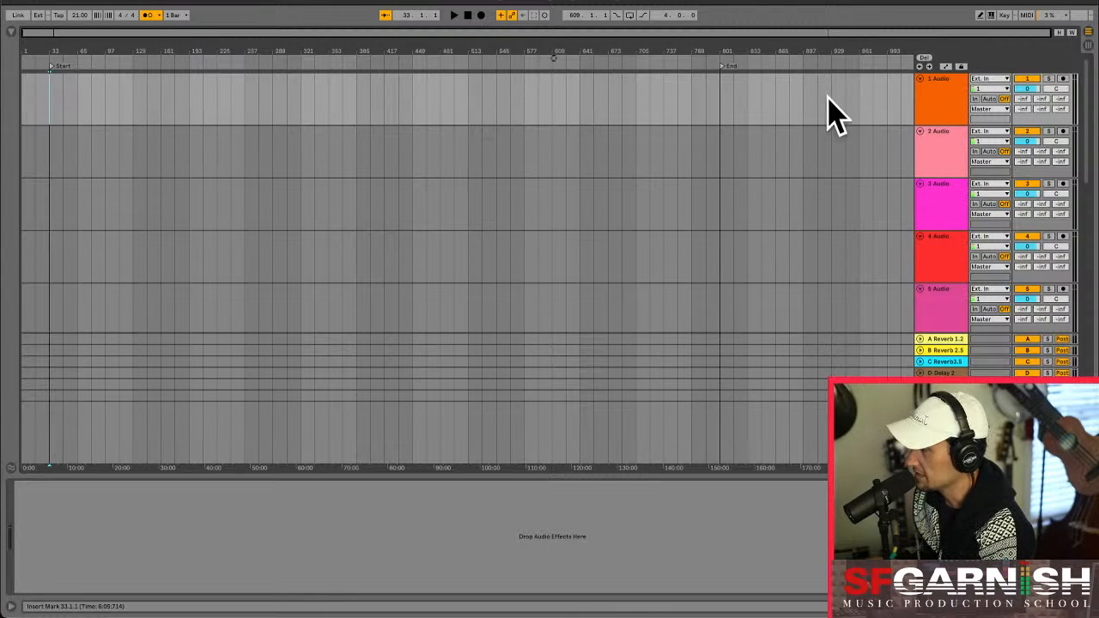
pyautogui.click(936, 94)
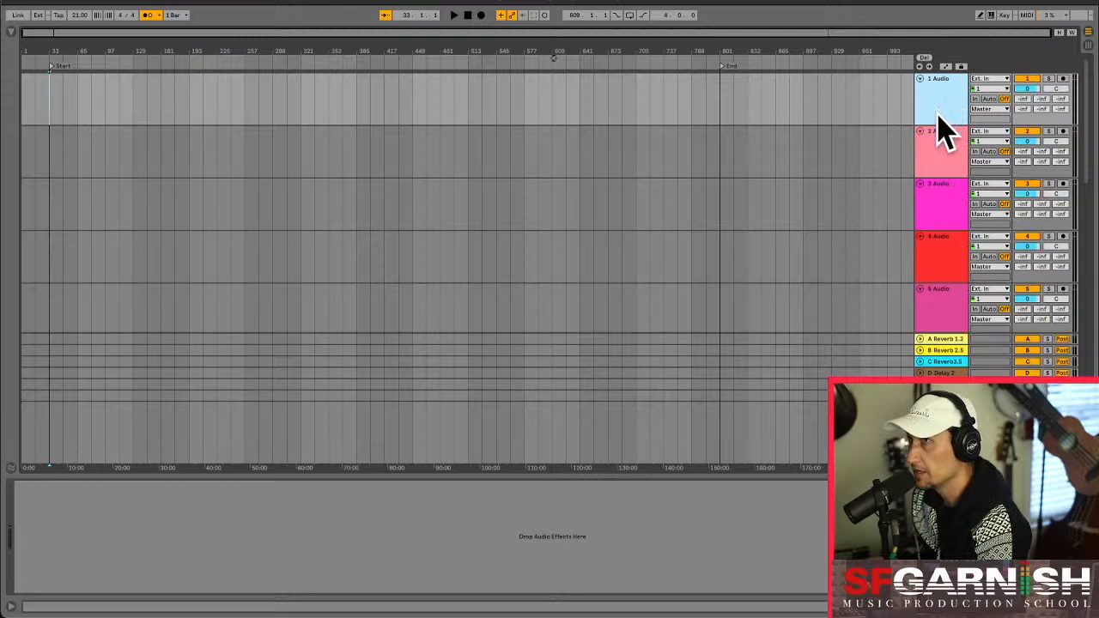
pyautogui.click(946, 148)
pyautogui.click(942, 108)
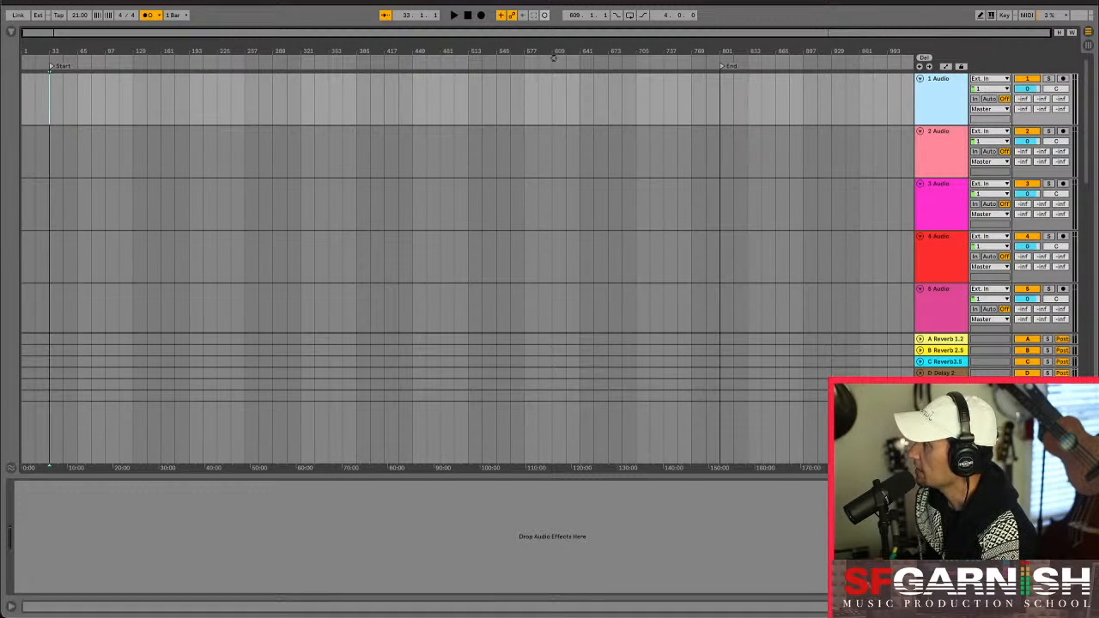
# Switch to Finder, shrink the Mushy jams 6 120 BPM folder window, and show its files as a list.
pyautogui.moveTo(554, 0); pyautogui.dragTo(480, 29)
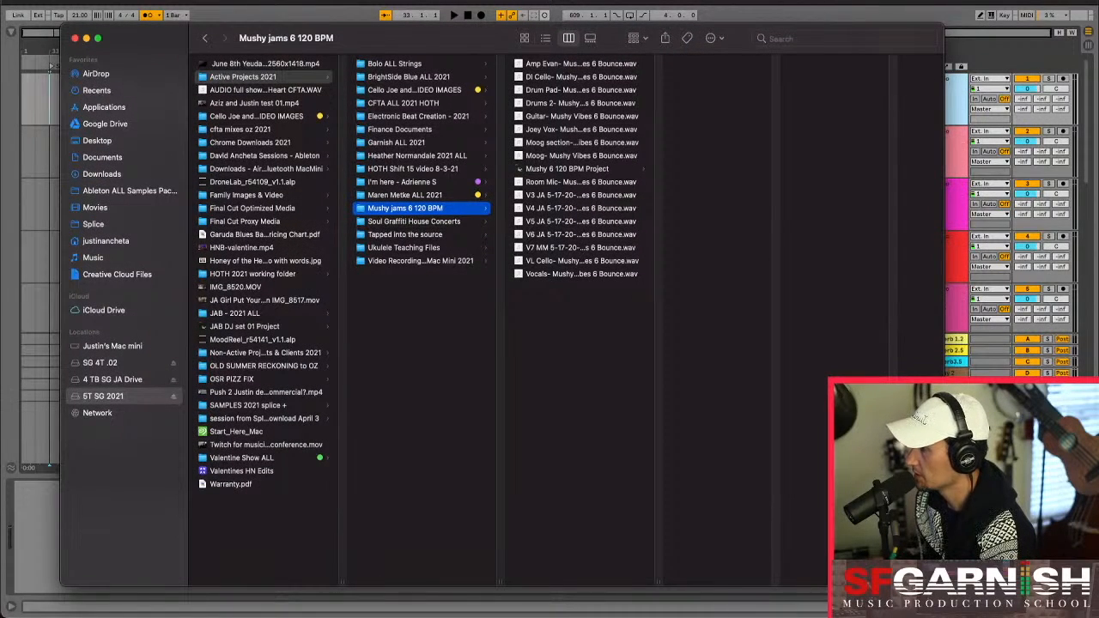
pyautogui.moveTo(944, 586); pyautogui.dragTo(907, 370)
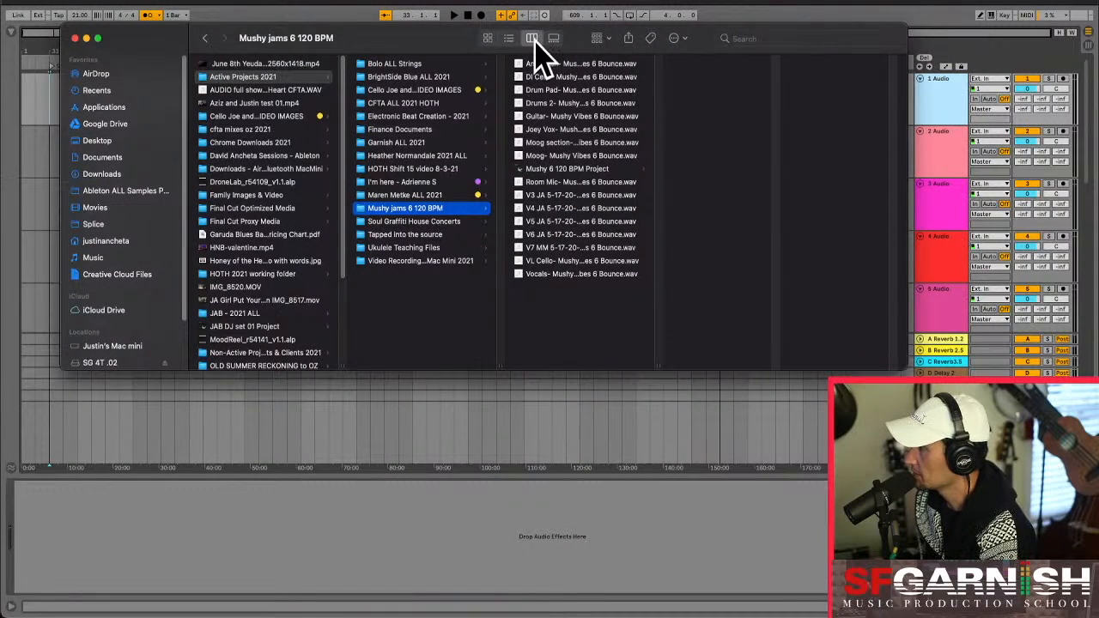
pyautogui.click(508, 39)
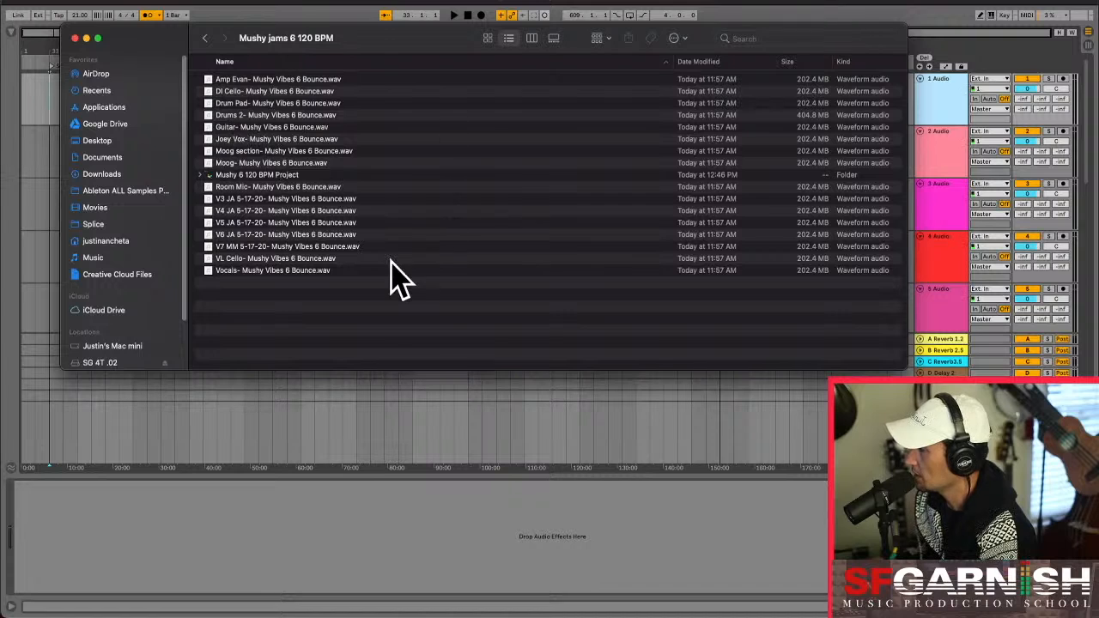
# Compare the sizes of the WAV stems in the Mushy jams 6 120 BPM folder, keeping the arrangement's first track in view.
pyautogui.click(265, 175)
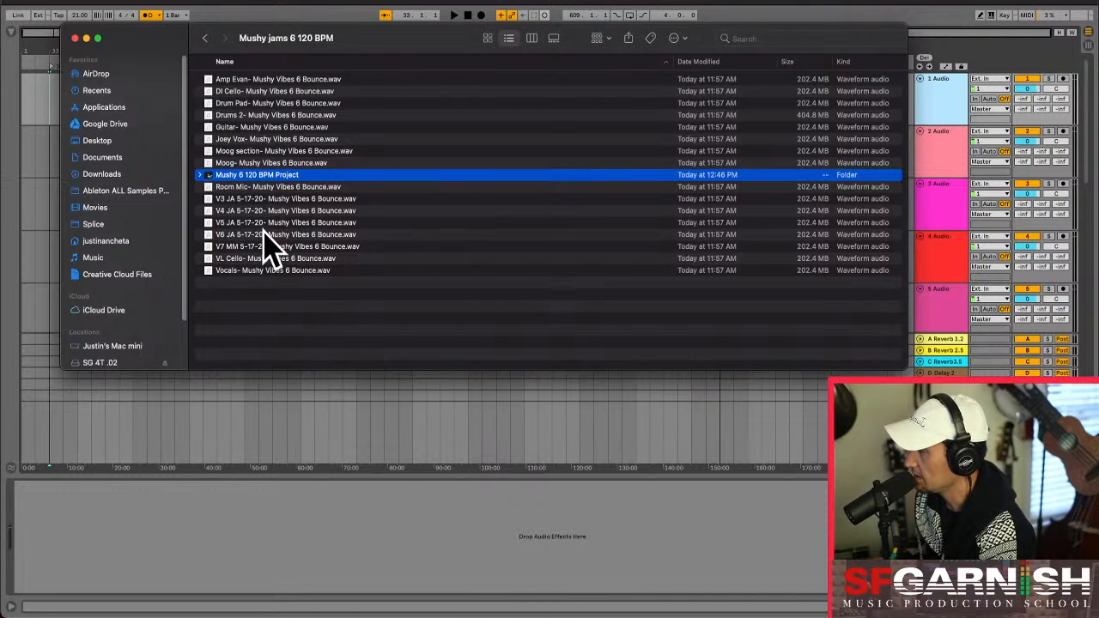
pyautogui.click(271, 188)
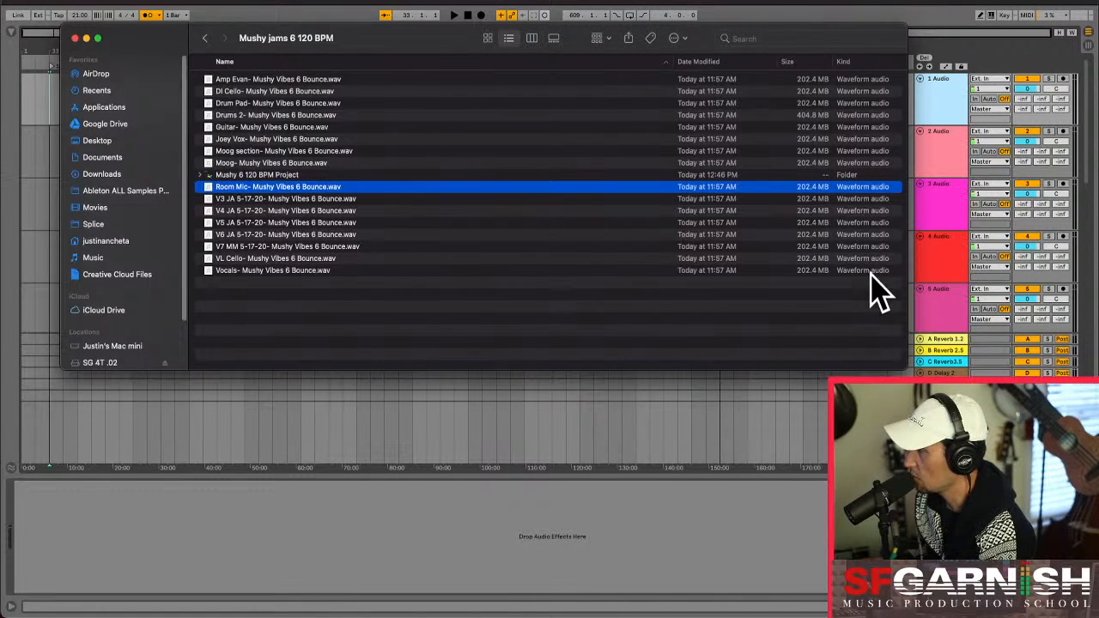
pyautogui.click(812, 271)
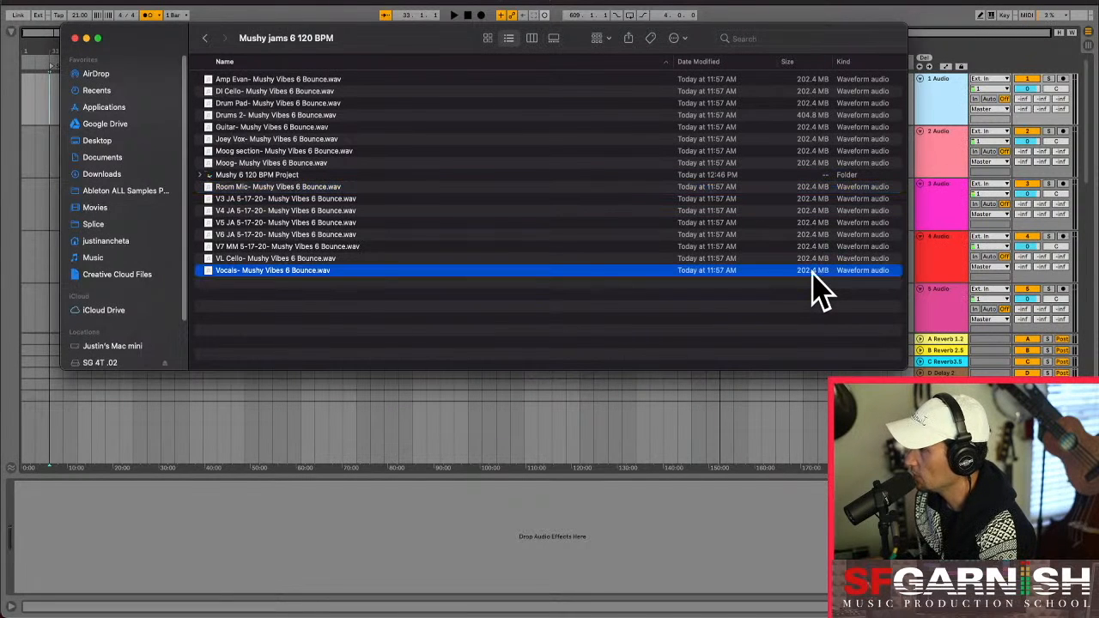
pyautogui.keyDown('shift'); pyautogui.click(810, 187); pyautogui.keyUp('shift')
pyautogui.click(810, 162)
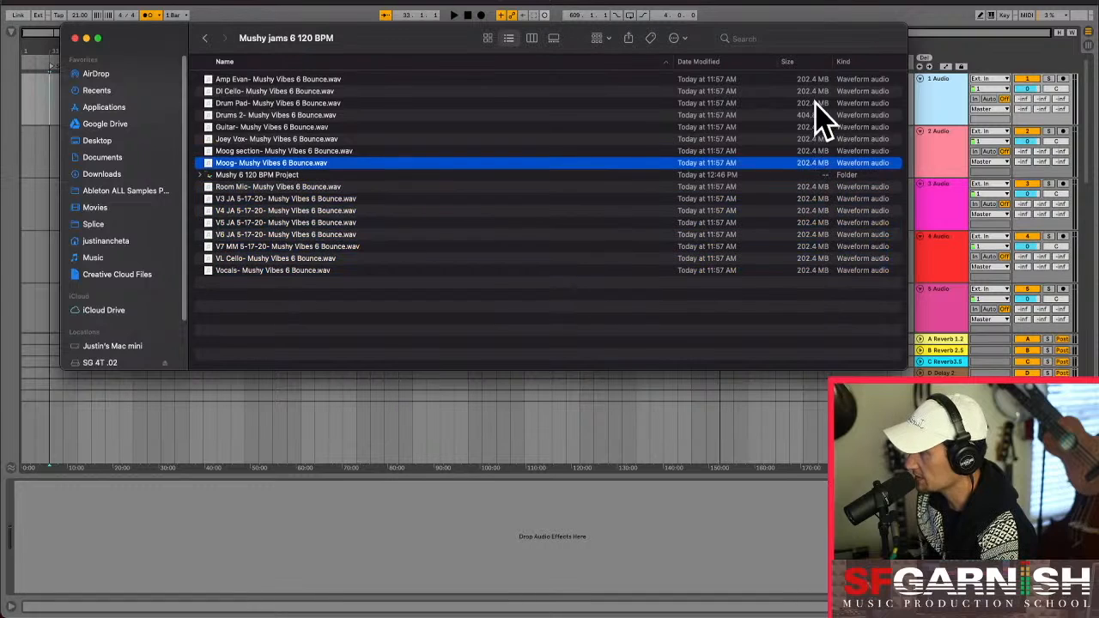
pyautogui.keyDown('shift'); pyautogui.click(812, 81); pyautogui.keyUp('shift')
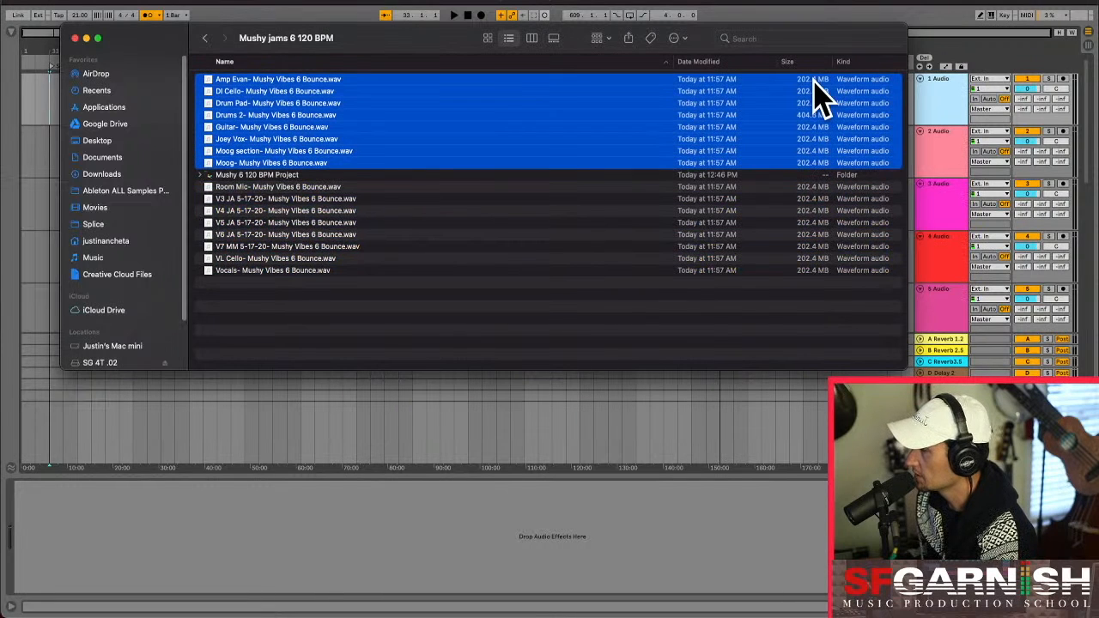
pyautogui.click(807, 187)
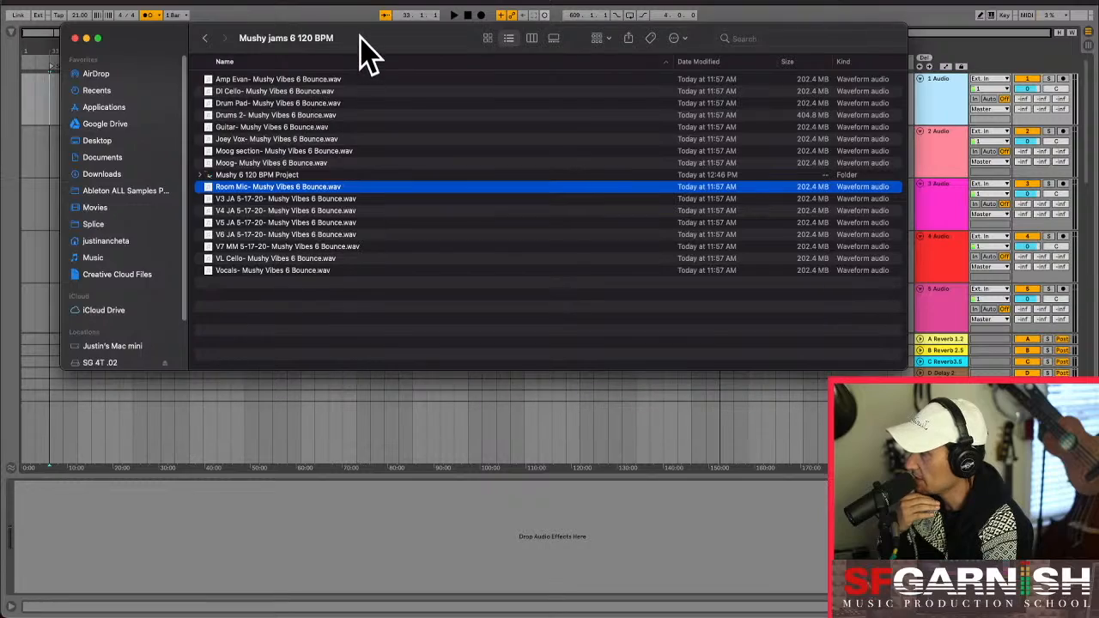
pyautogui.moveTo(355, 38); pyautogui.dragTo(395, 166)
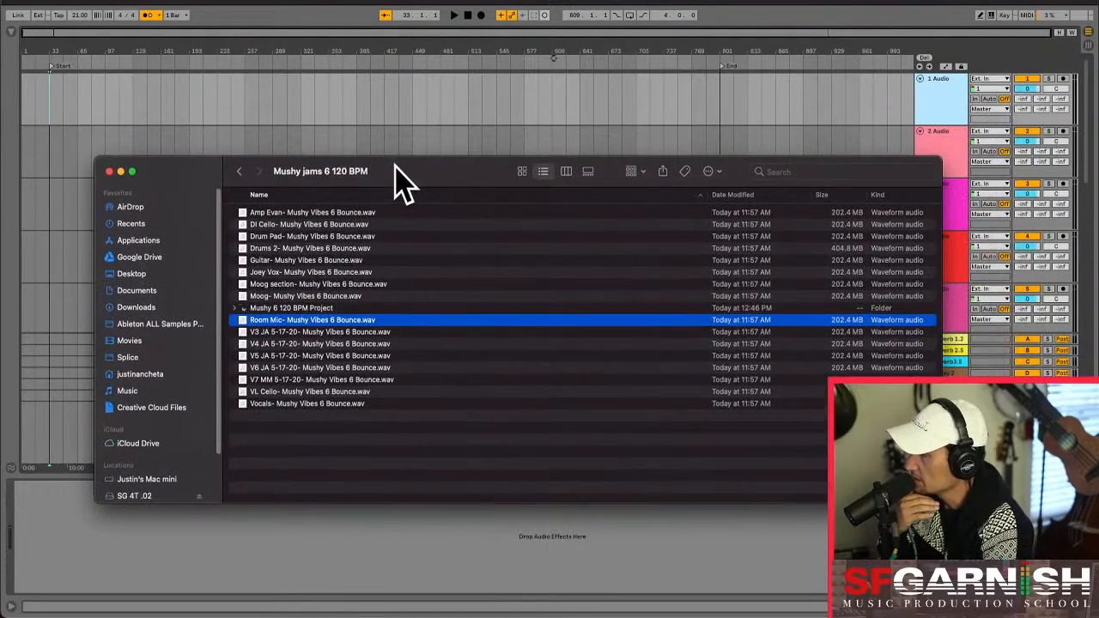
pyautogui.click(302, 211)
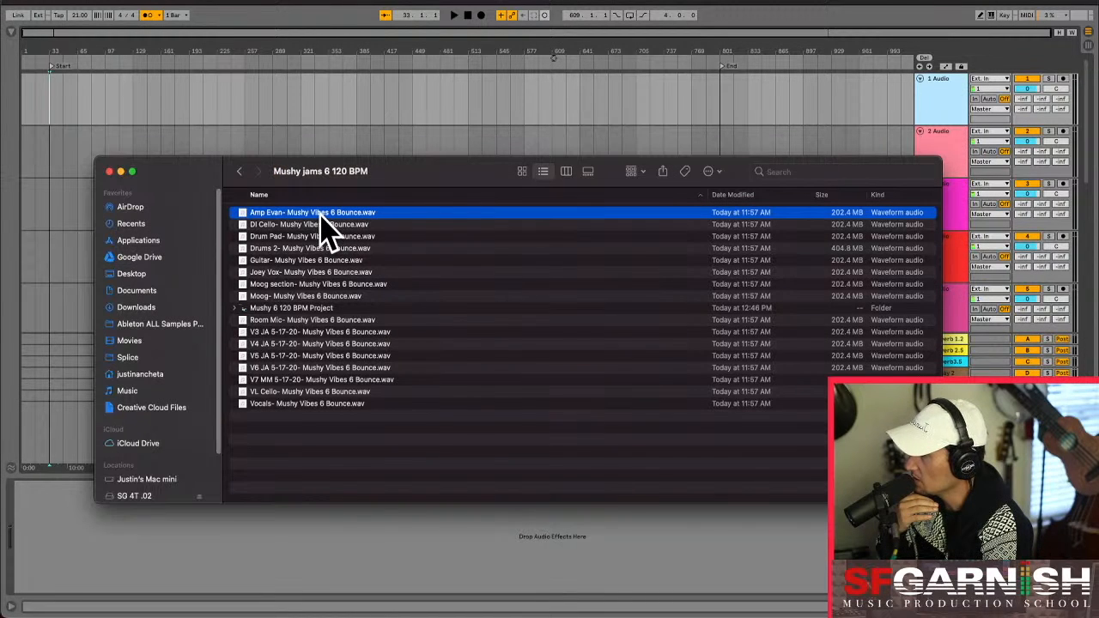
# Switch to Ableton Live and set the project tempo to 120 BPM.
pyautogui.click(80, 20)
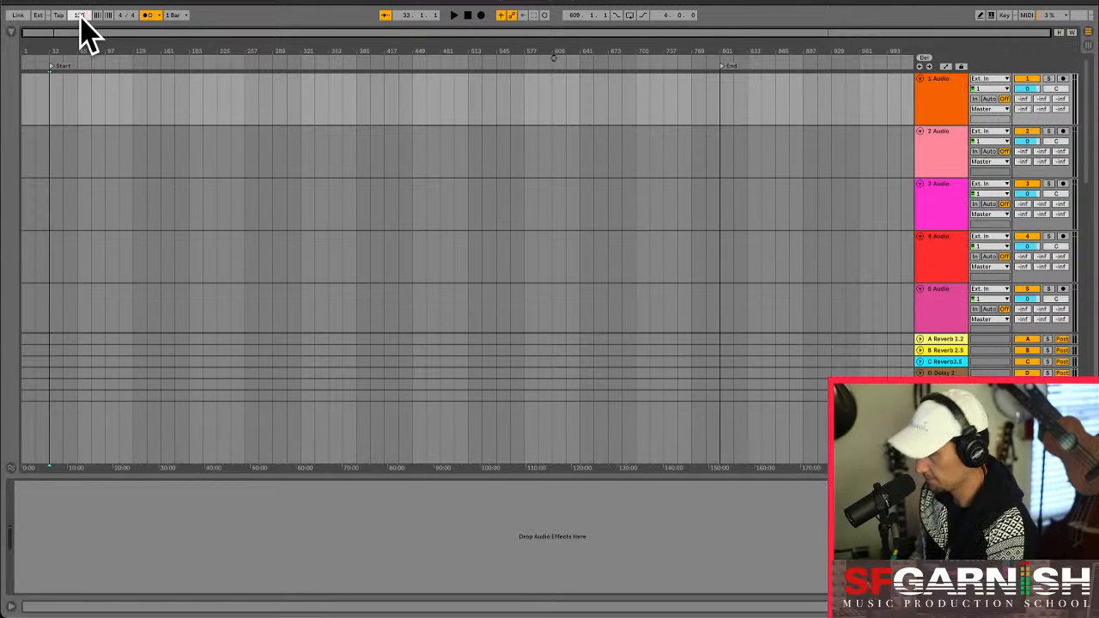
pyautogui.press('Return')
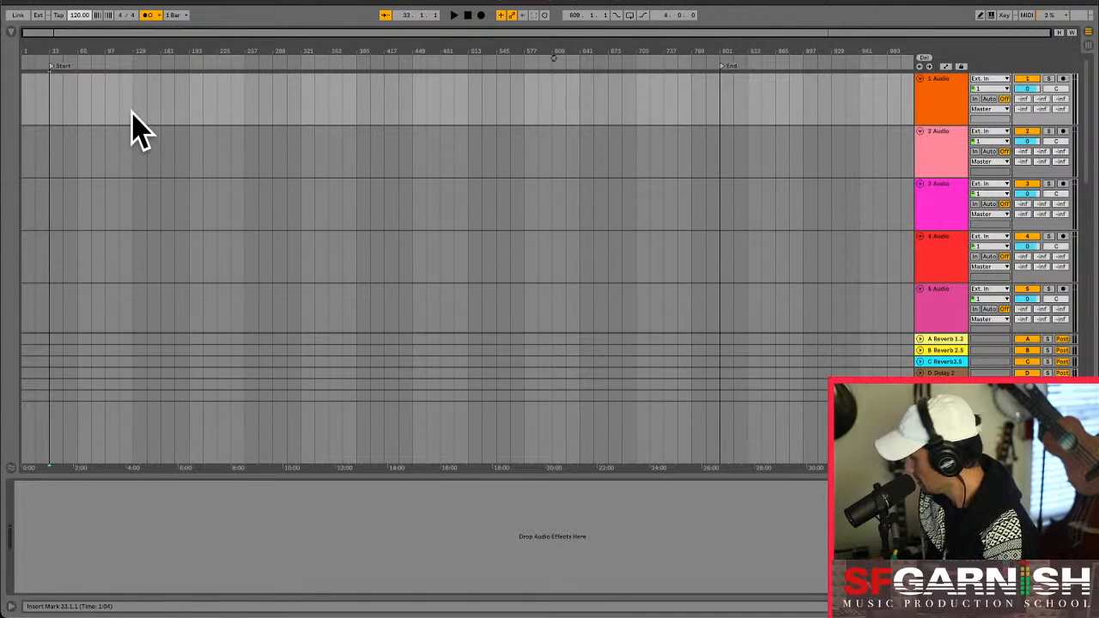
pyautogui.press('super+Tab')
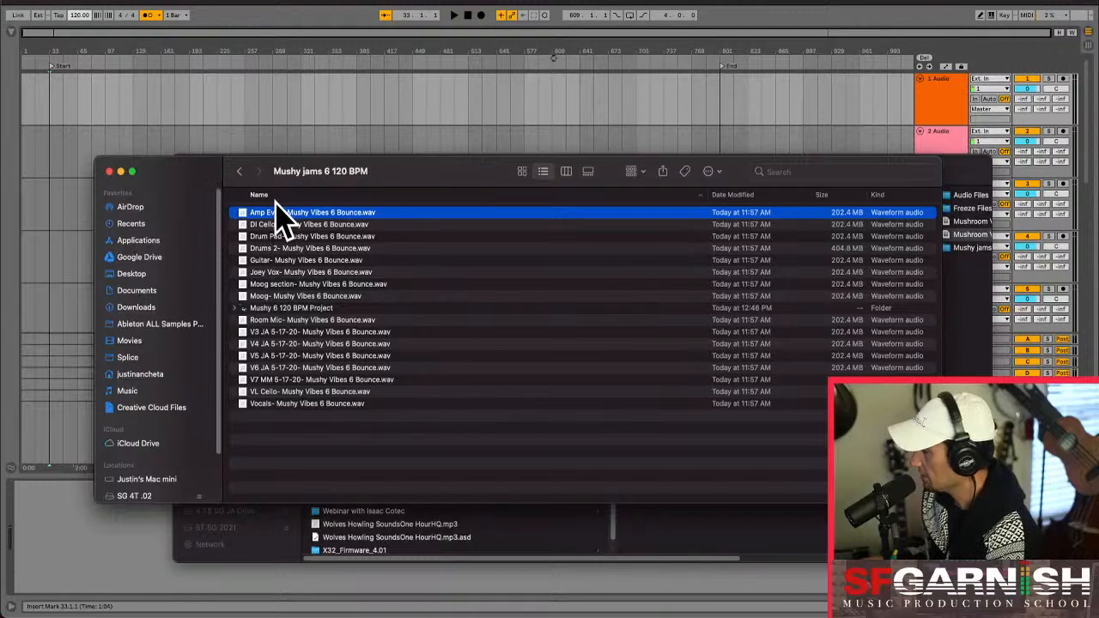
pyautogui.click(270, 116)
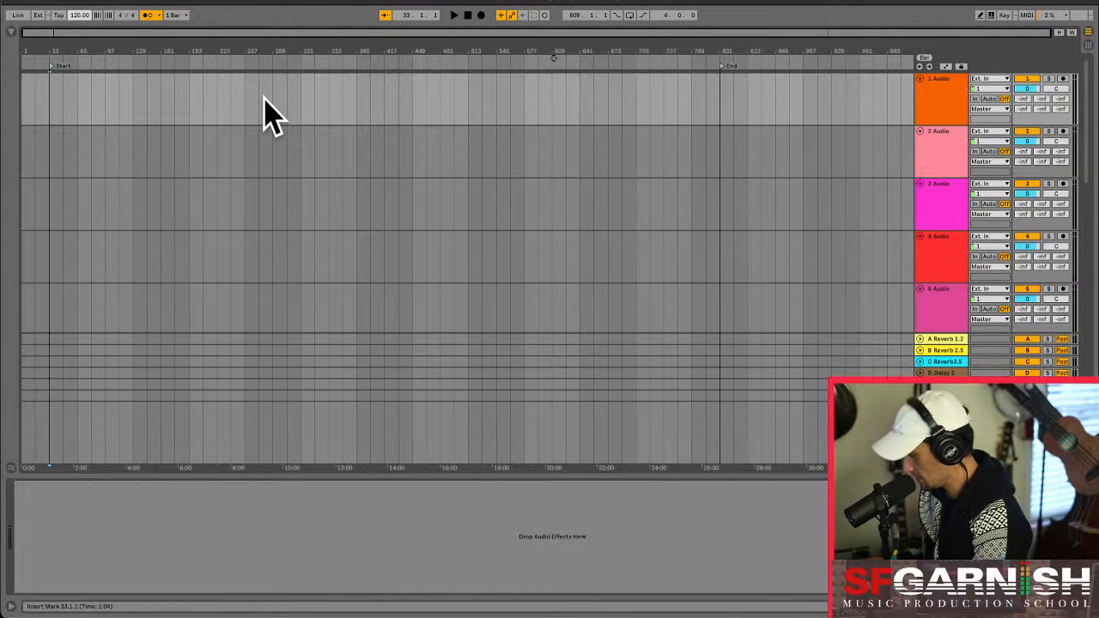
# Review the audio and warp preferences, choosing Warped Loop for Loop/Warp Short Samples.
pyautogui.press('super+comma')
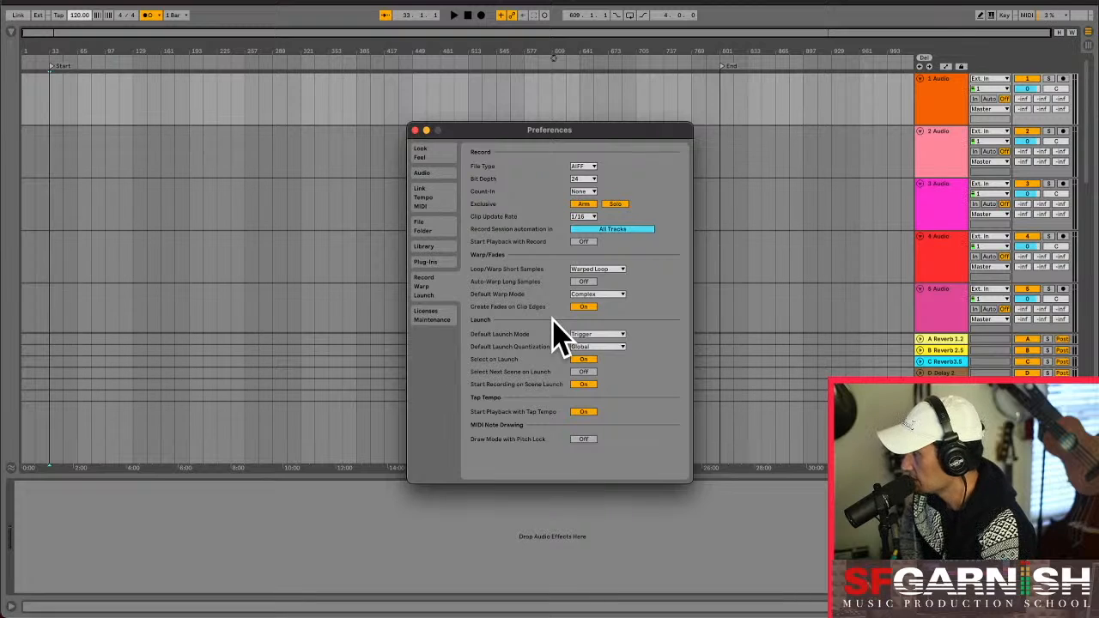
pyautogui.click(437, 173)
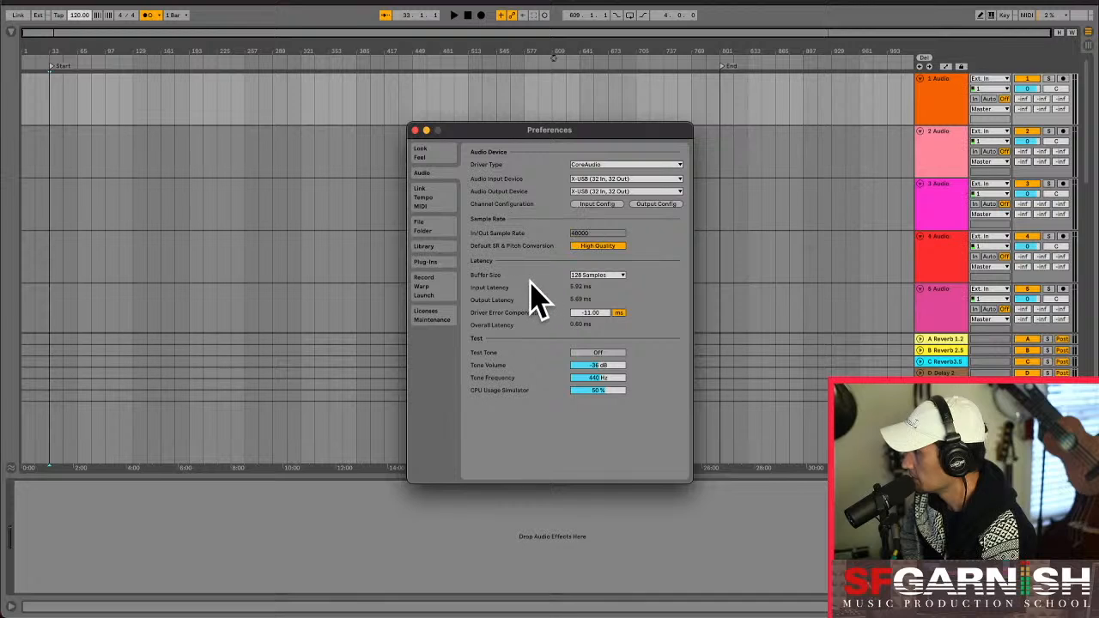
pyautogui.click(445, 290)
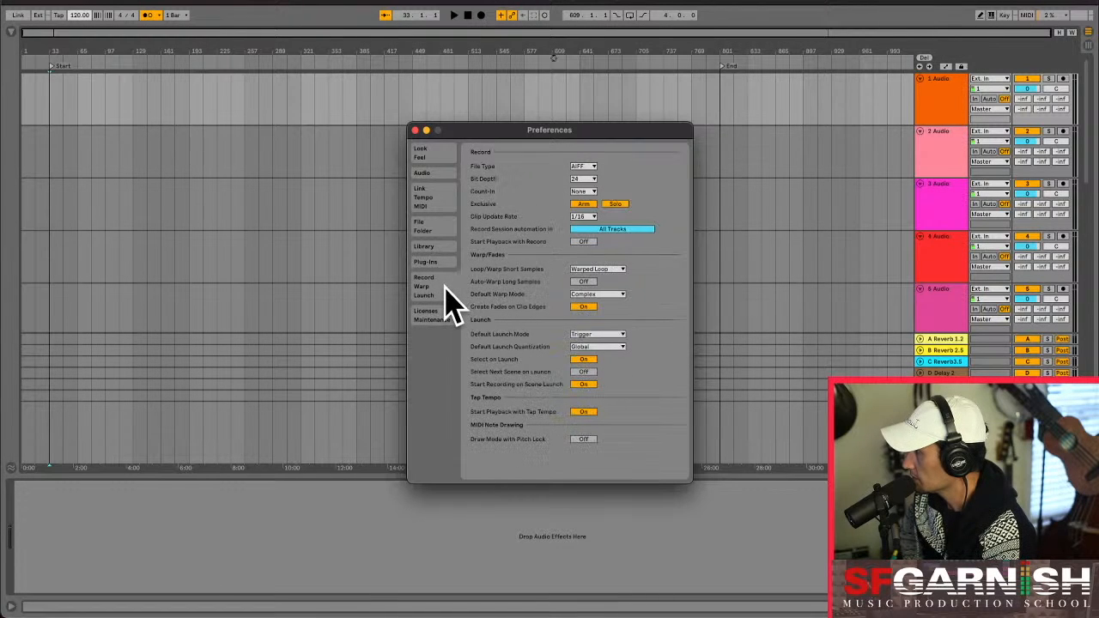
pyautogui.click(622, 270)
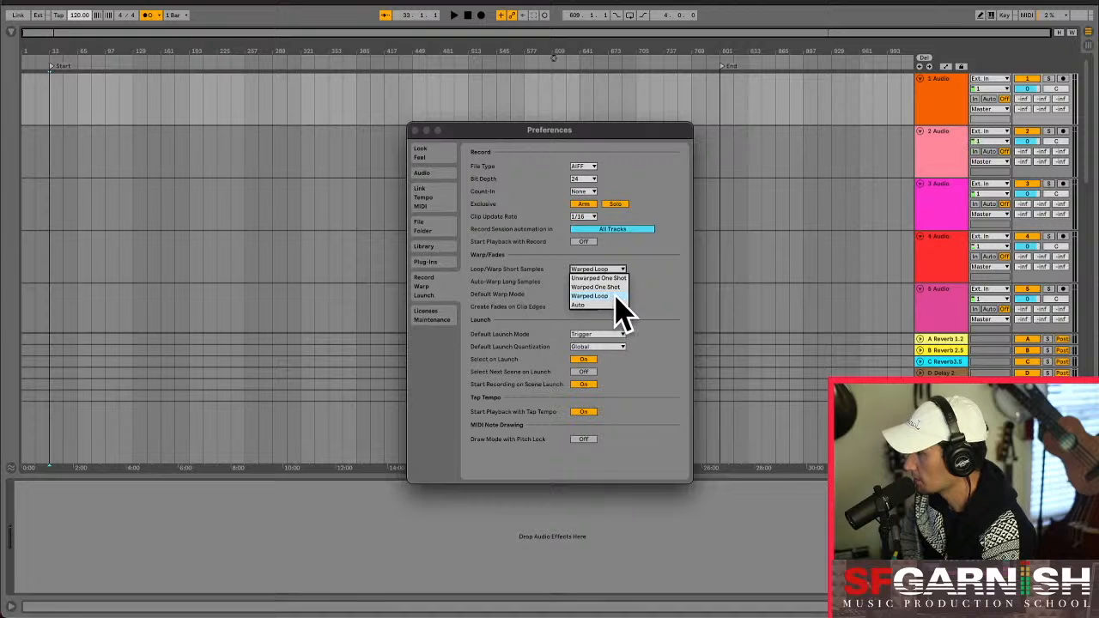
pyautogui.click(609, 297)
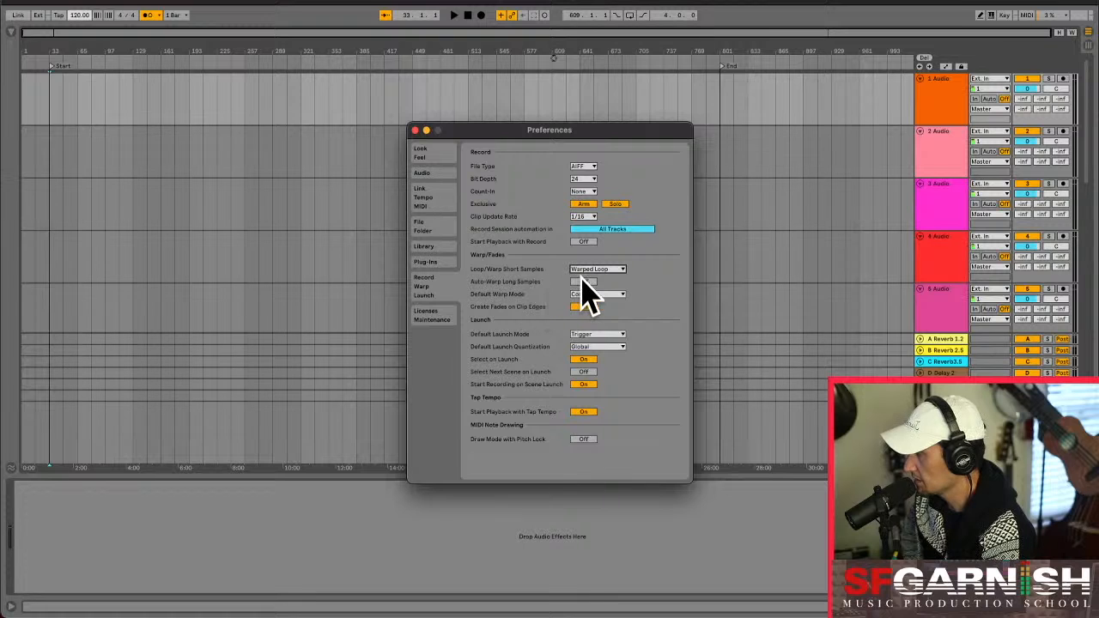
pyautogui.click(415, 131)
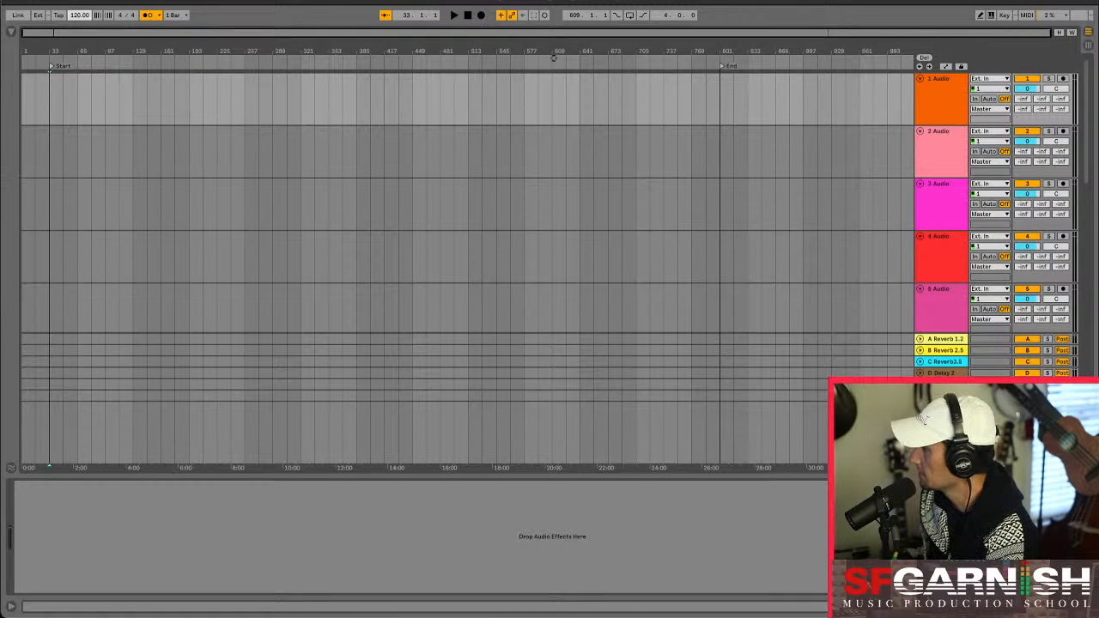
# Switch to Finder, close the Mushroom Vibes 6 window, and import the amp WAV stem onto the first audio track at bar 33.
pyautogui.press('super+Tab')
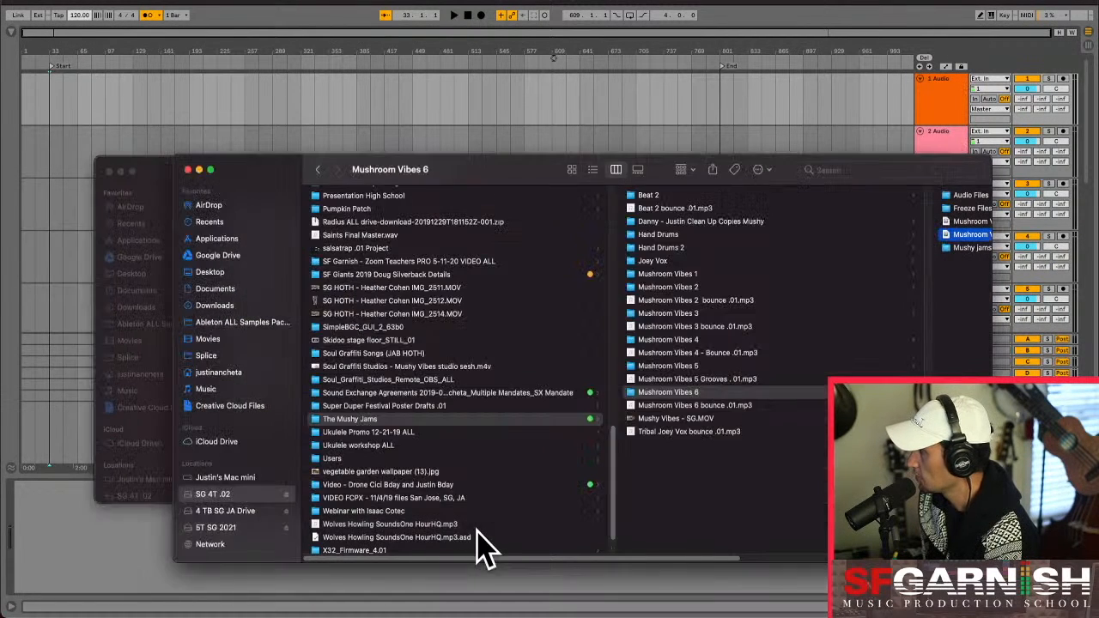
pyautogui.click(477, 546)
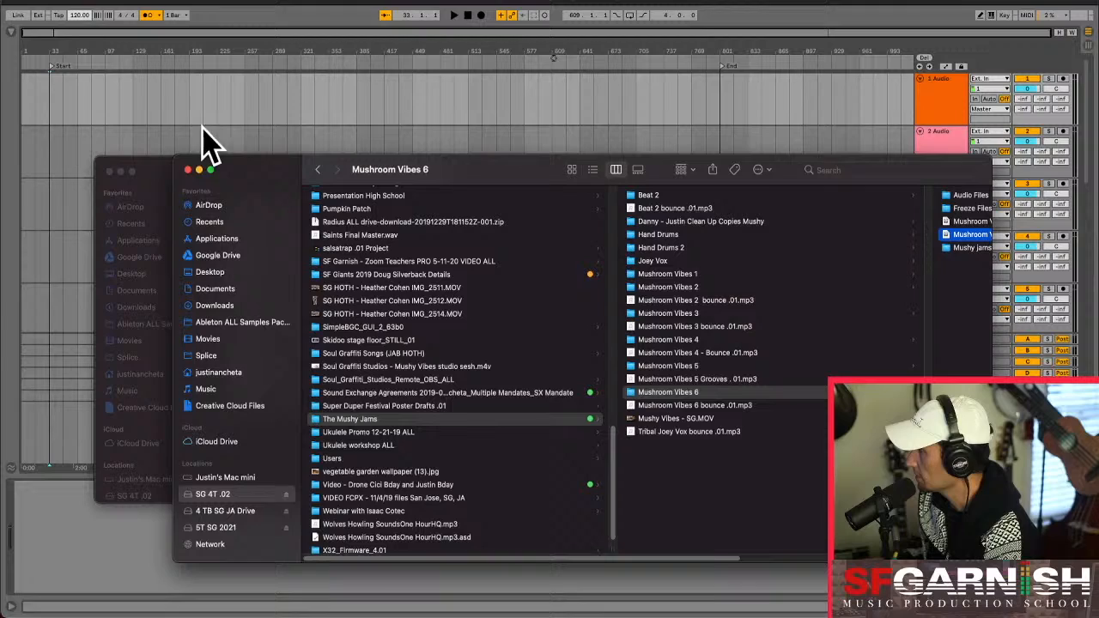
pyautogui.click(188, 170)
pyautogui.moveTo(355, 177); pyautogui.dragTo(448, 210)
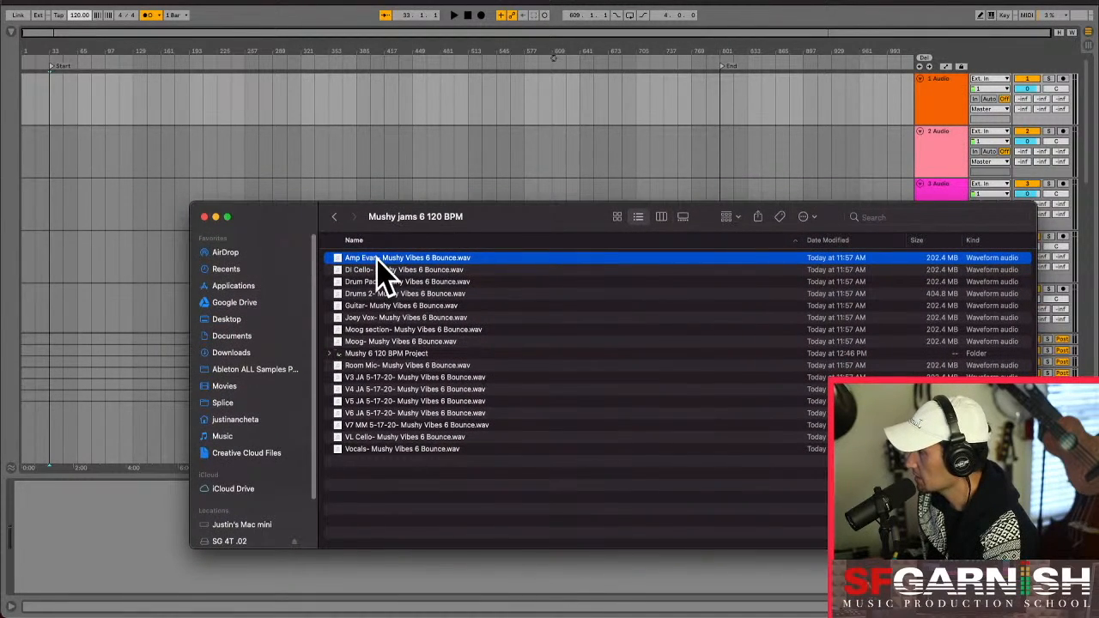
pyautogui.moveTo(382, 271); pyautogui.dragTo(54, 94)
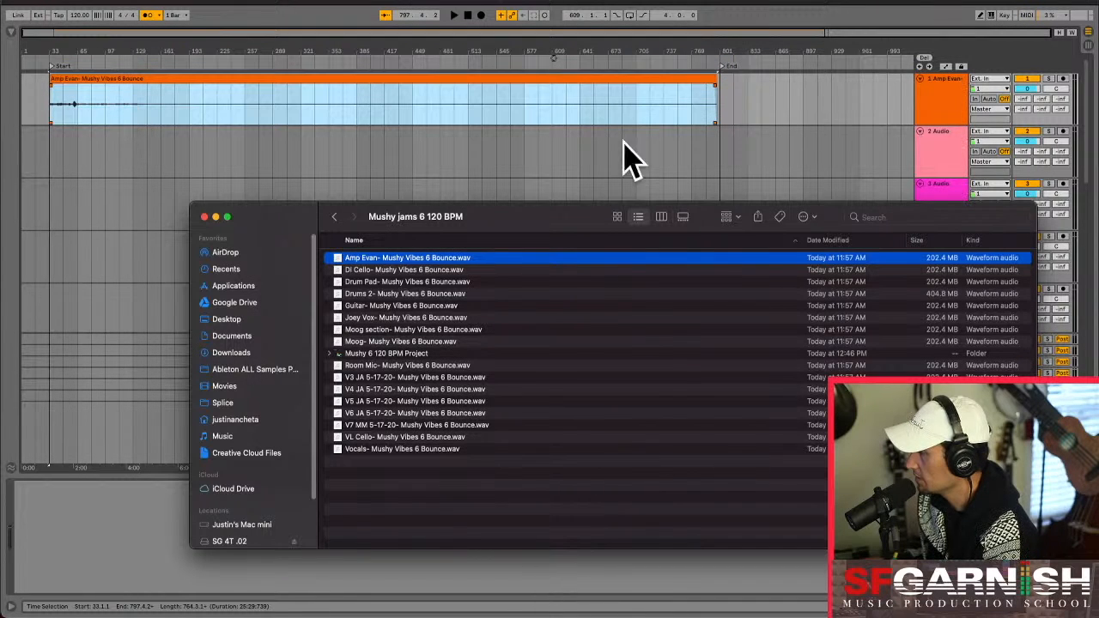
# Return to Ableton Live and widen the track title column to show more of the first track's name.
pyautogui.click(916, 90)
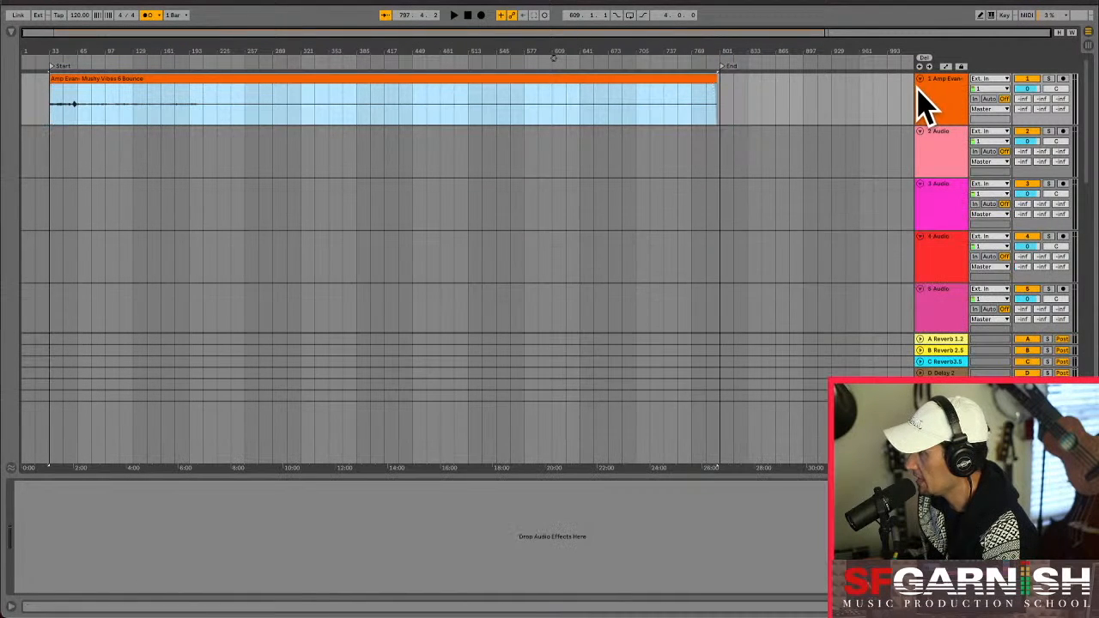
pyautogui.moveTo(916, 90); pyautogui.dragTo(824, 94)
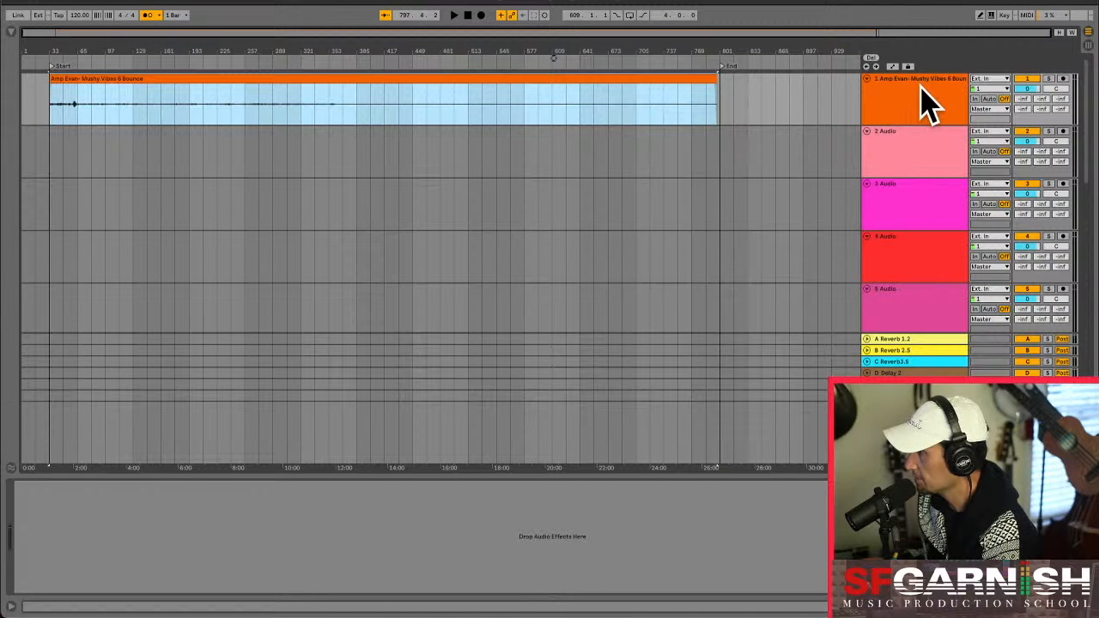
pyautogui.moveTo(864, 93); pyautogui.dragTo(890, 97)
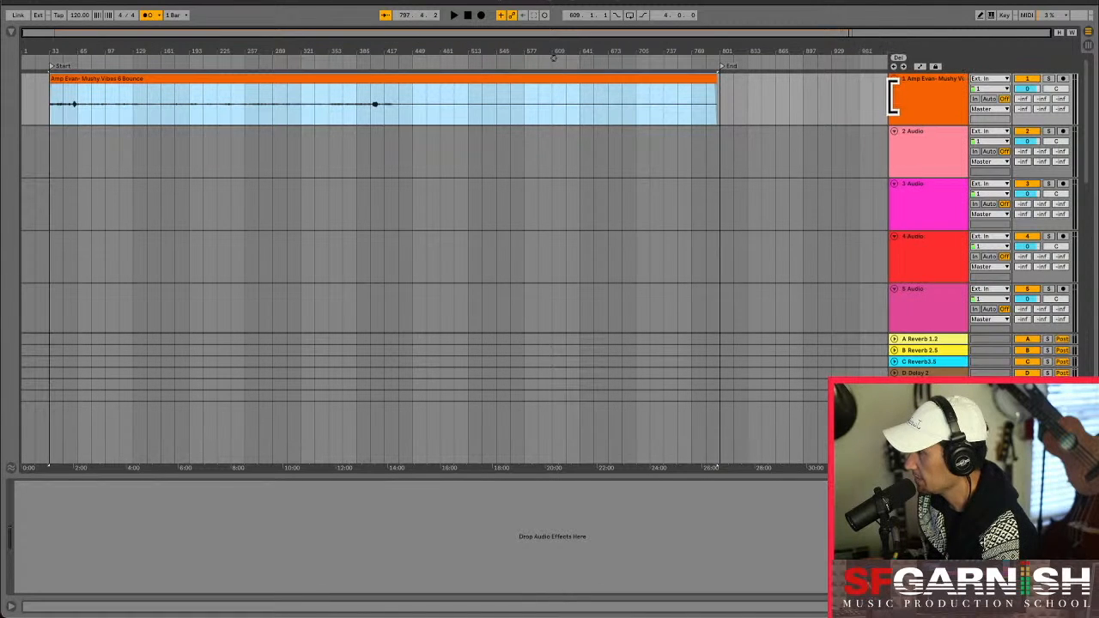
# Place the insert marker at the amp clip's start on bar 33 and magnify the timeline there.
pyautogui.click(51, 112)
pyautogui.press('+')
pyautogui.press('+')
pyautogui.press('+')
pyautogui.press('+')
pyautogui.press('+')
pyautogui.press('+')
pyautogui.press('+')
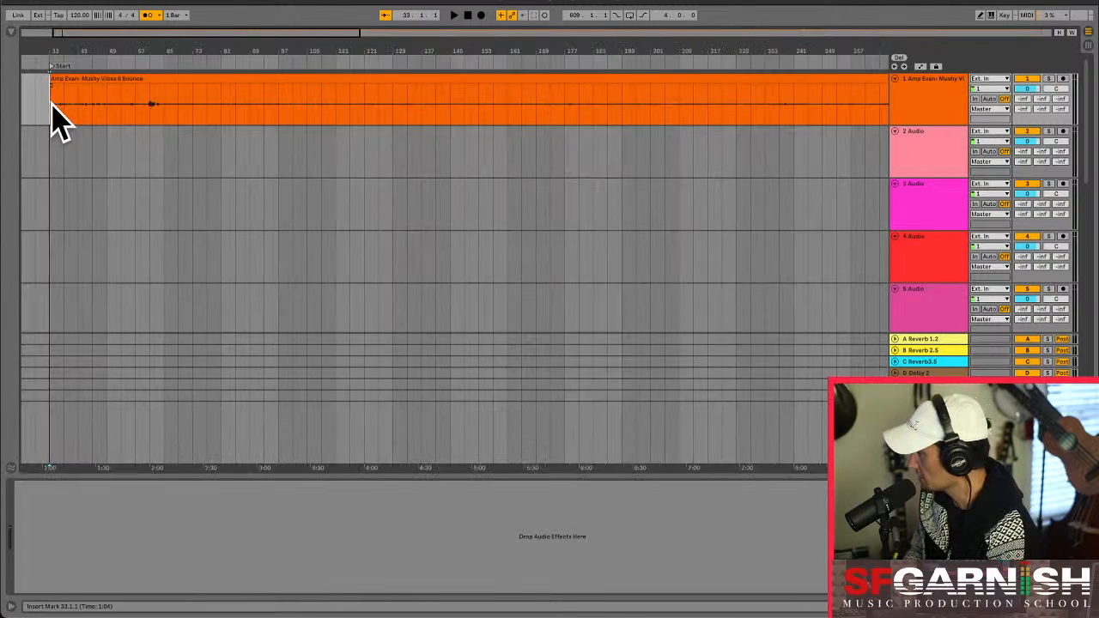
# Select the amp clip on the first track and zoom the arrangement to fit its full length.
pyautogui.click(53, 79)
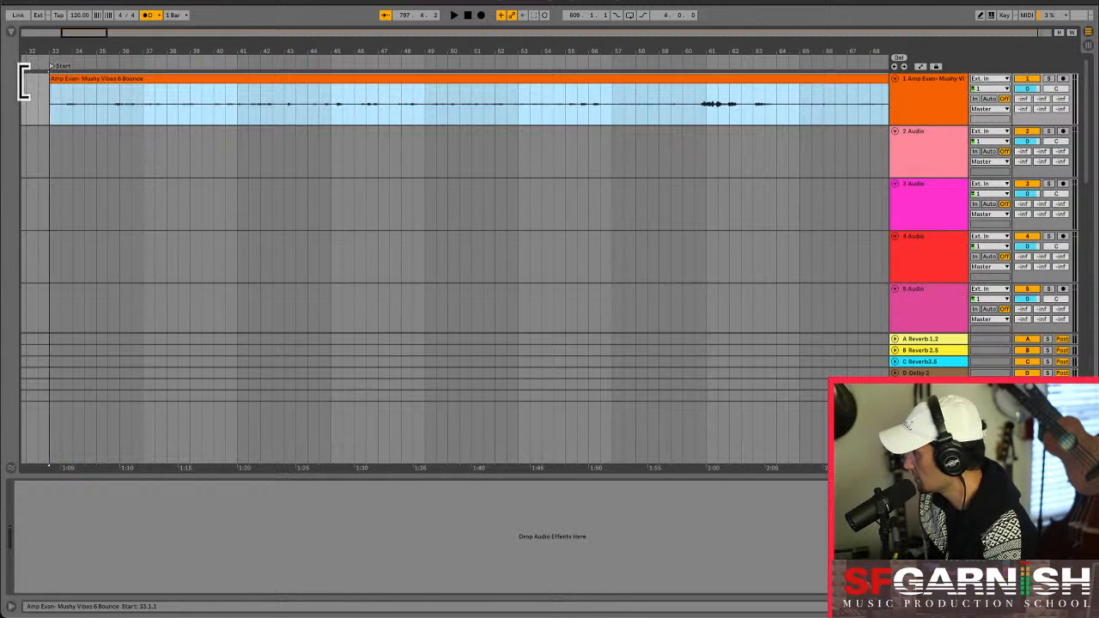
pyautogui.click(51, 106)
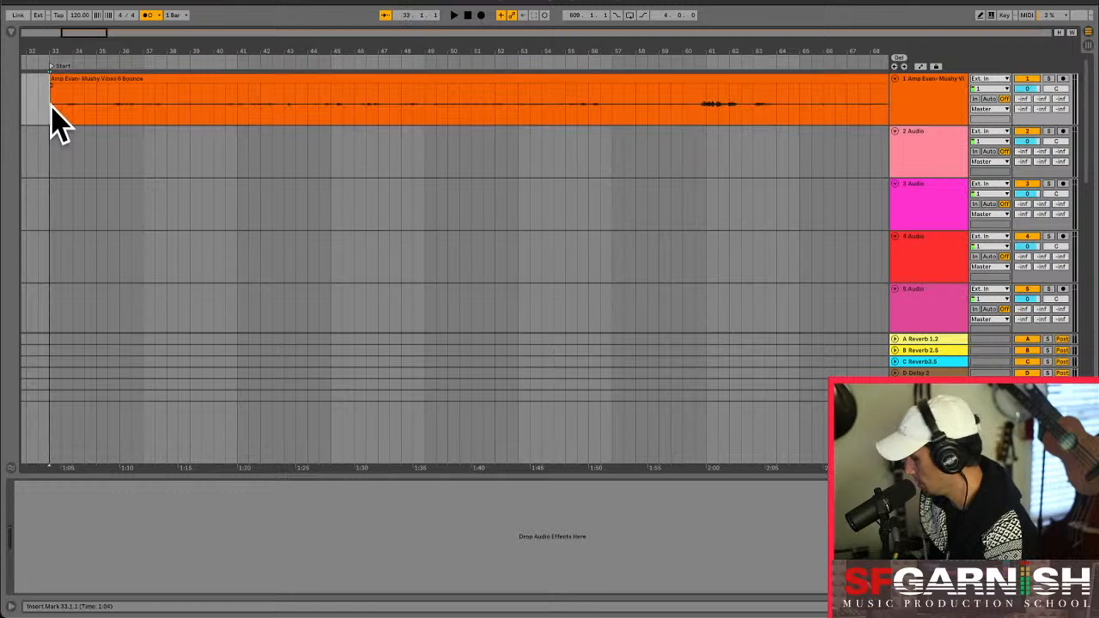
pyautogui.click(54, 79)
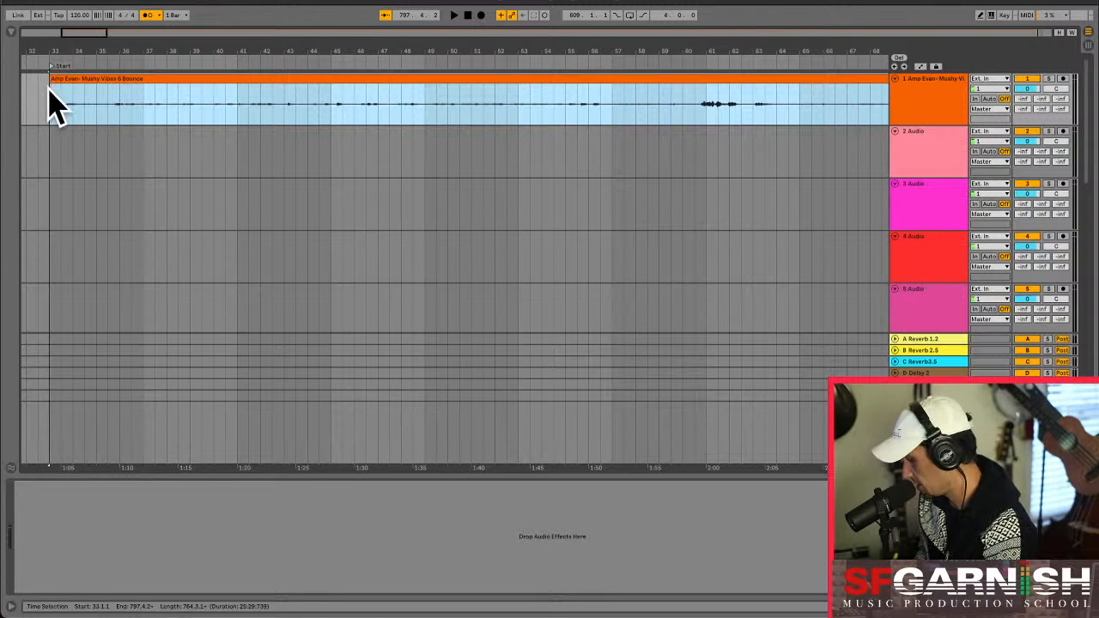
pyautogui.press('z')
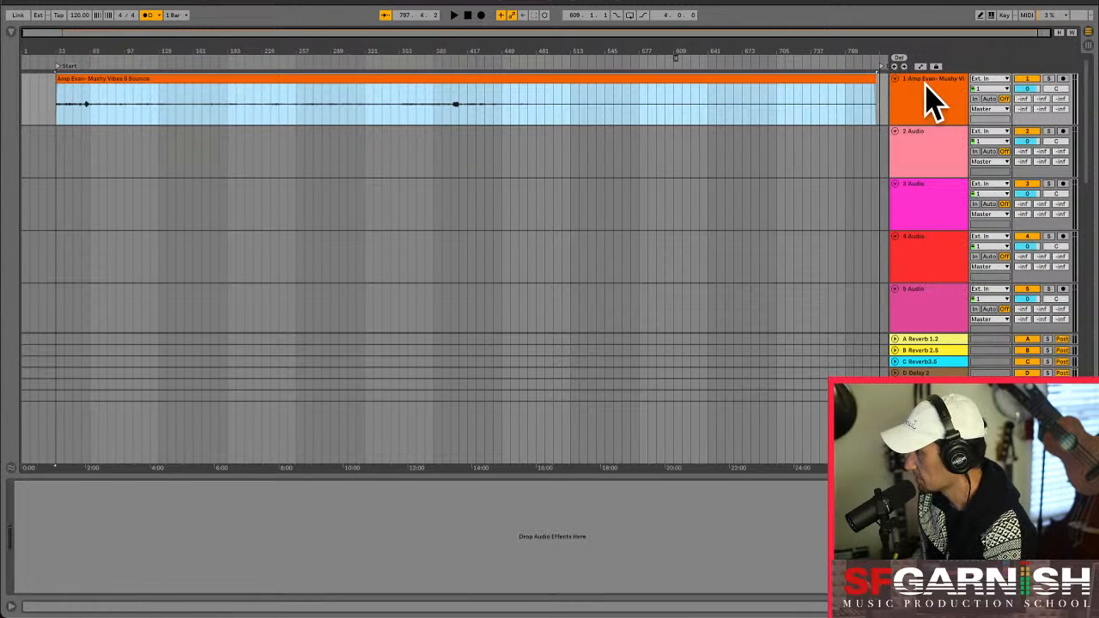
# Switch to Finder and import the DI Cello and Drum Pad WAV stems onto tracks 2 and 3 at bar 33.
pyautogui.press('super+Tab')
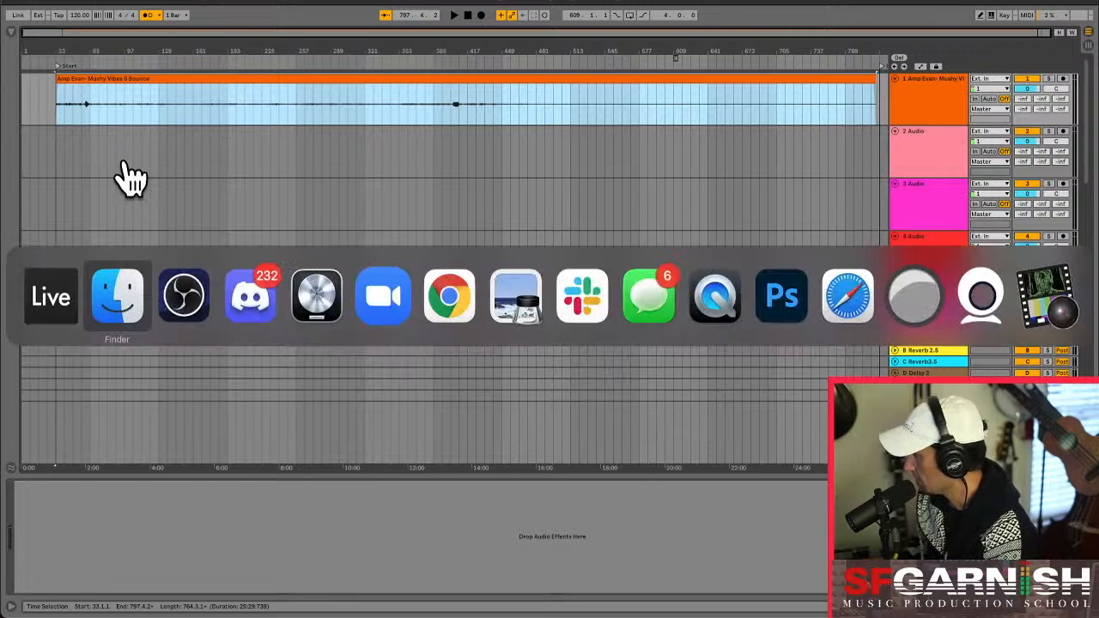
pyautogui.click(375, 270)
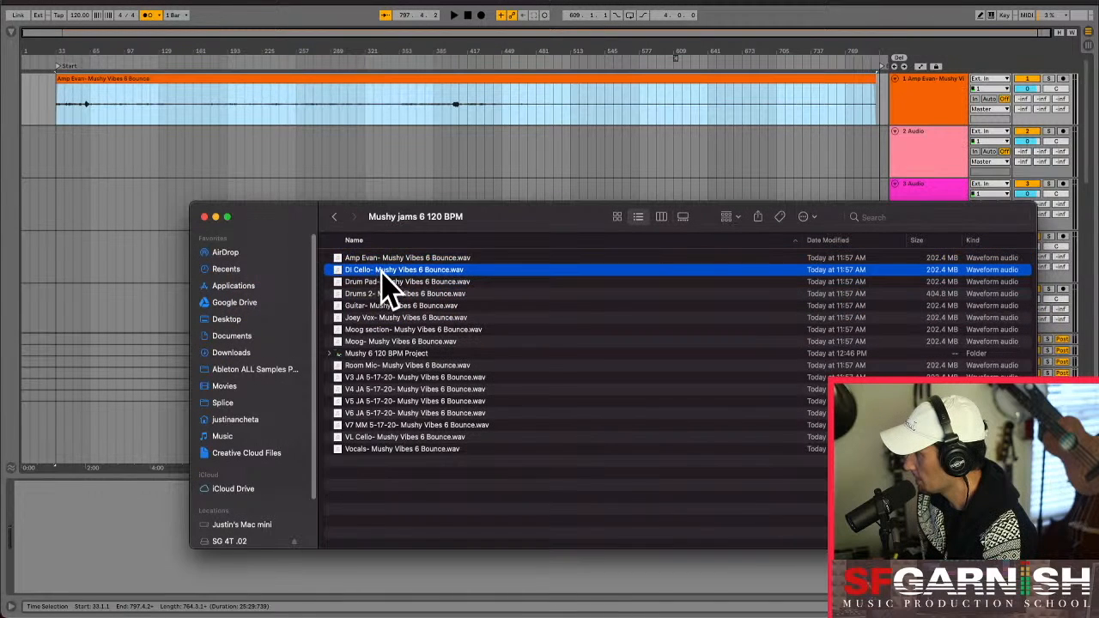
pyautogui.moveTo(383, 273); pyautogui.dragTo(57, 162)
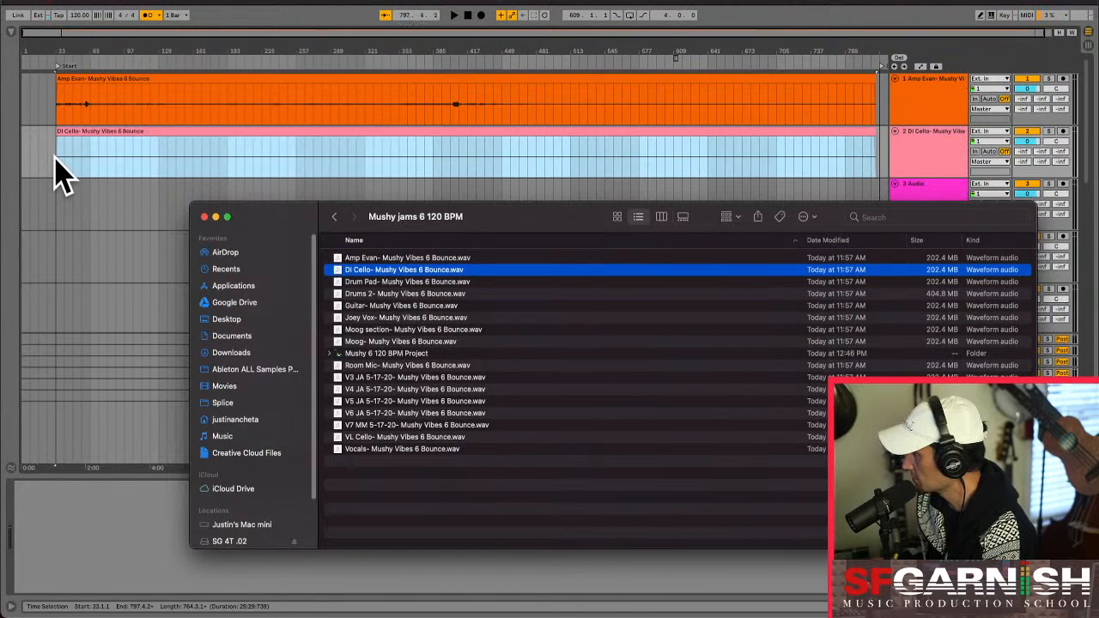
pyautogui.click(375, 284)
pyautogui.moveTo(369, 285); pyautogui.dragTo(61, 214)
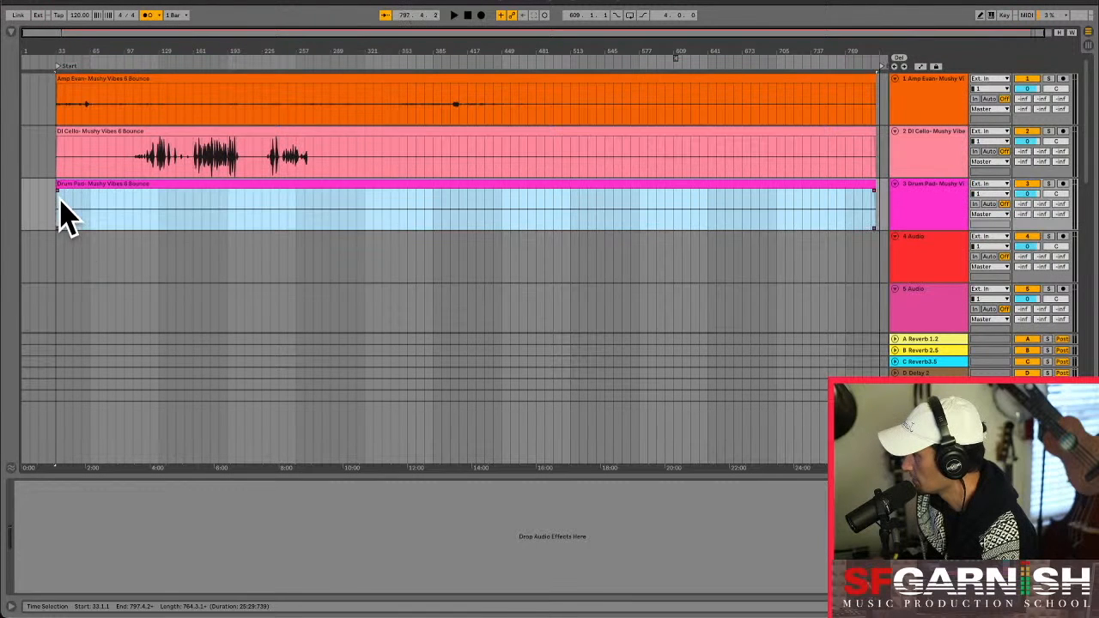
# From the Finder folder, import the Drums 2 and Guitar WAV stems onto tracks 4 and 5 at bar 33.
pyautogui.press('super+Tab')
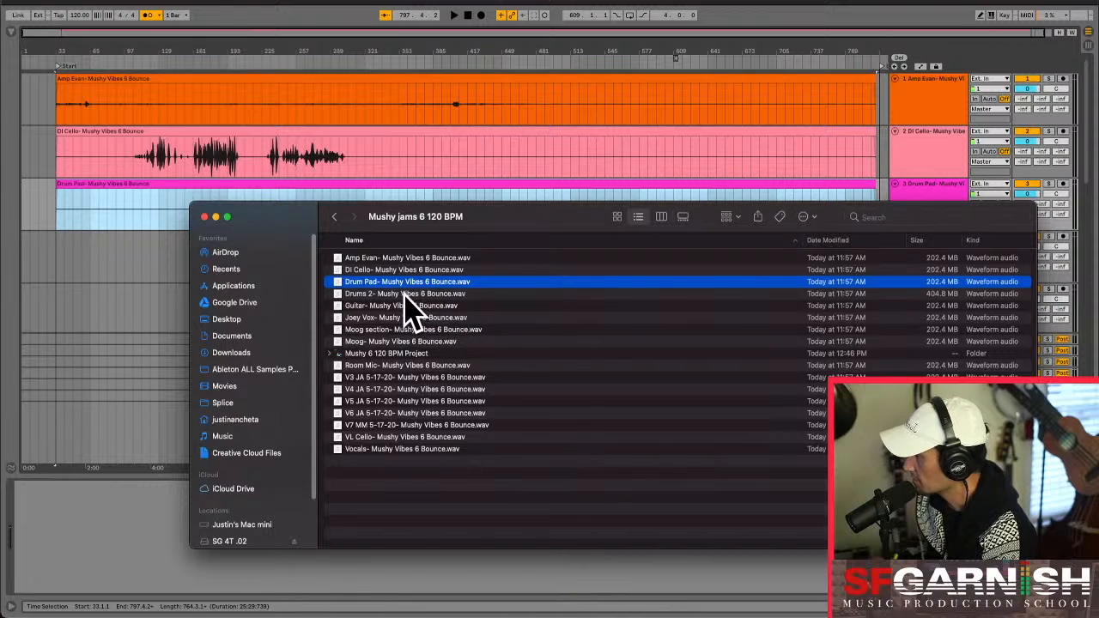
pyautogui.moveTo(404, 294); pyautogui.dragTo(60, 268)
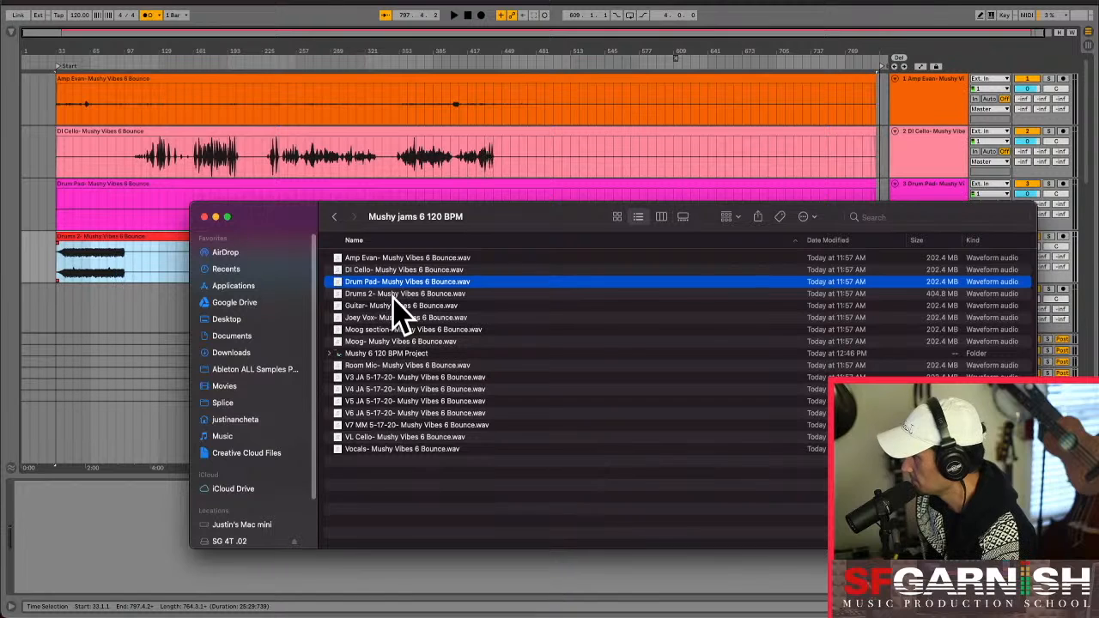
pyautogui.moveTo(394, 294); pyautogui.dragTo(78, 313)
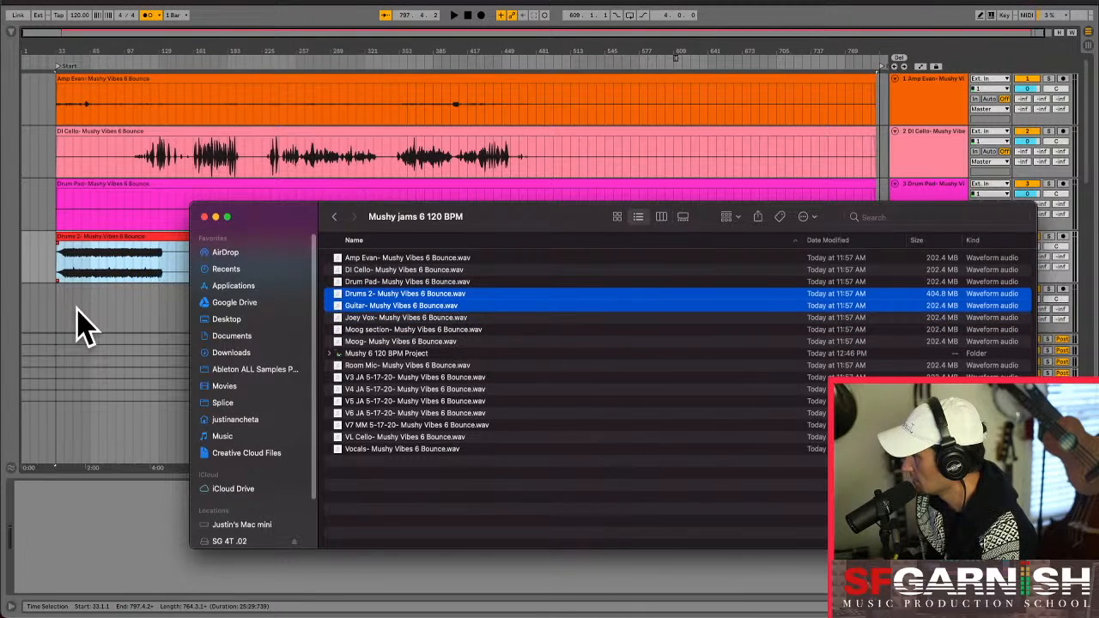
pyautogui.click(394, 294)
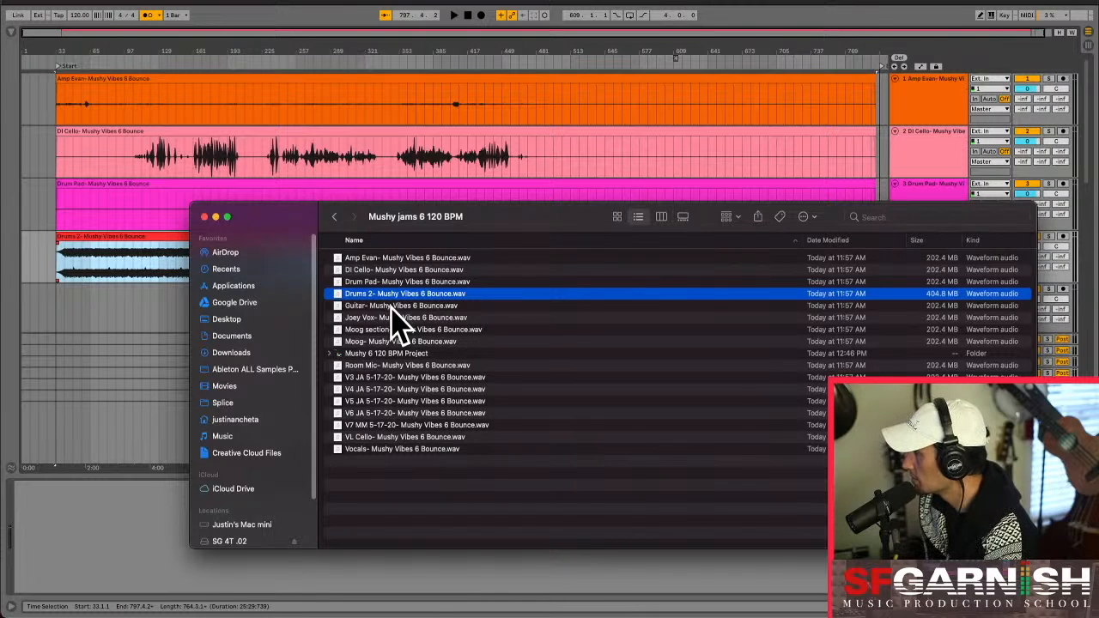
pyautogui.moveTo(393, 306); pyautogui.dragTo(59, 314)
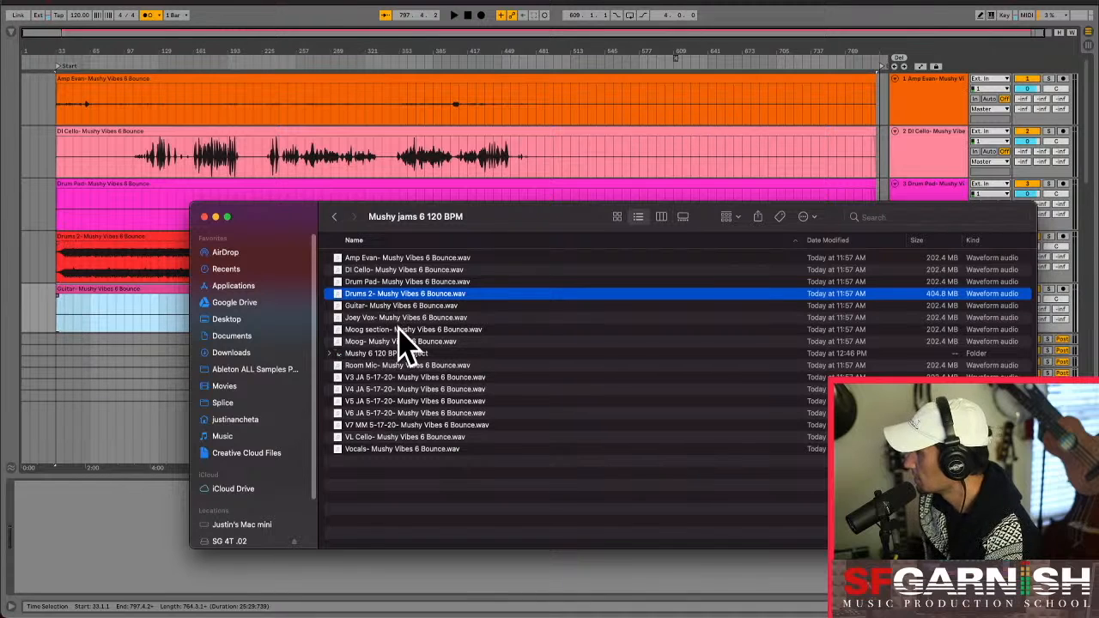
# Import the Vox stem onto track 6 and the Moog section stem onto track 7, both starting at bar 33.
pyautogui.scroll(-1, 123, 296)
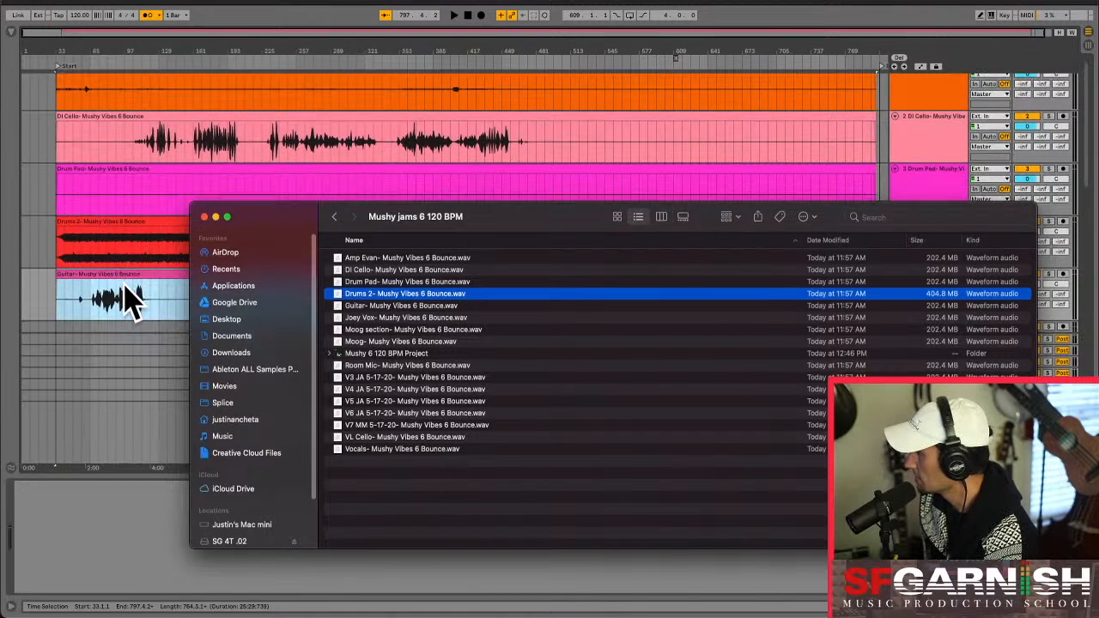
pyautogui.scroll(-4, 122, 296)
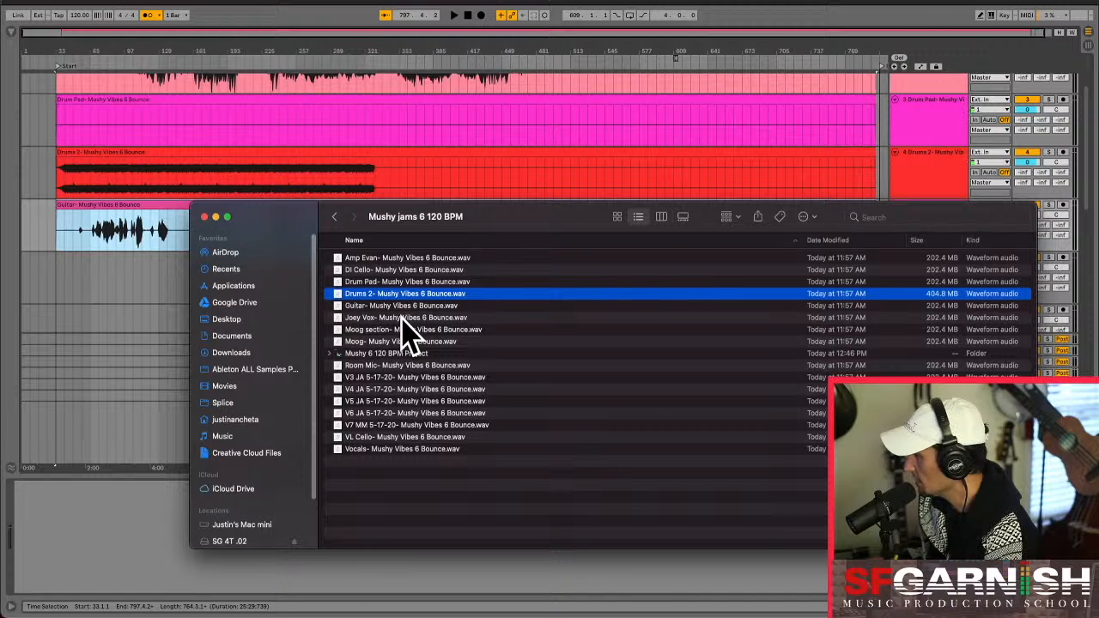
pyautogui.moveTo(401, 318); pyautogui.dragTo(59, 295)
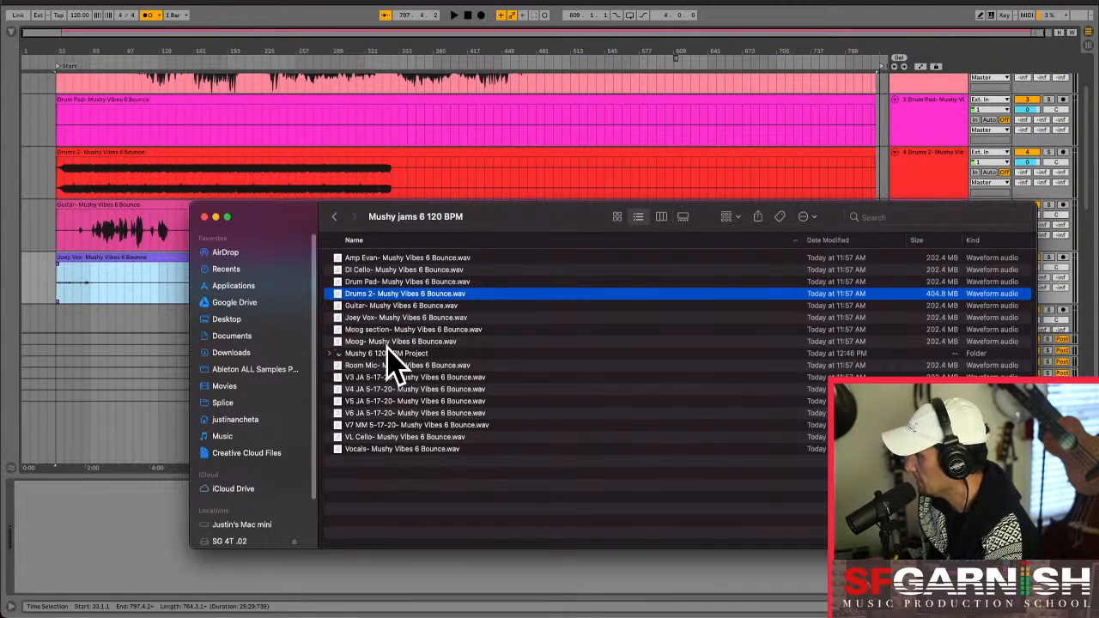
pyautogui.scroll(-2, 178, 259)
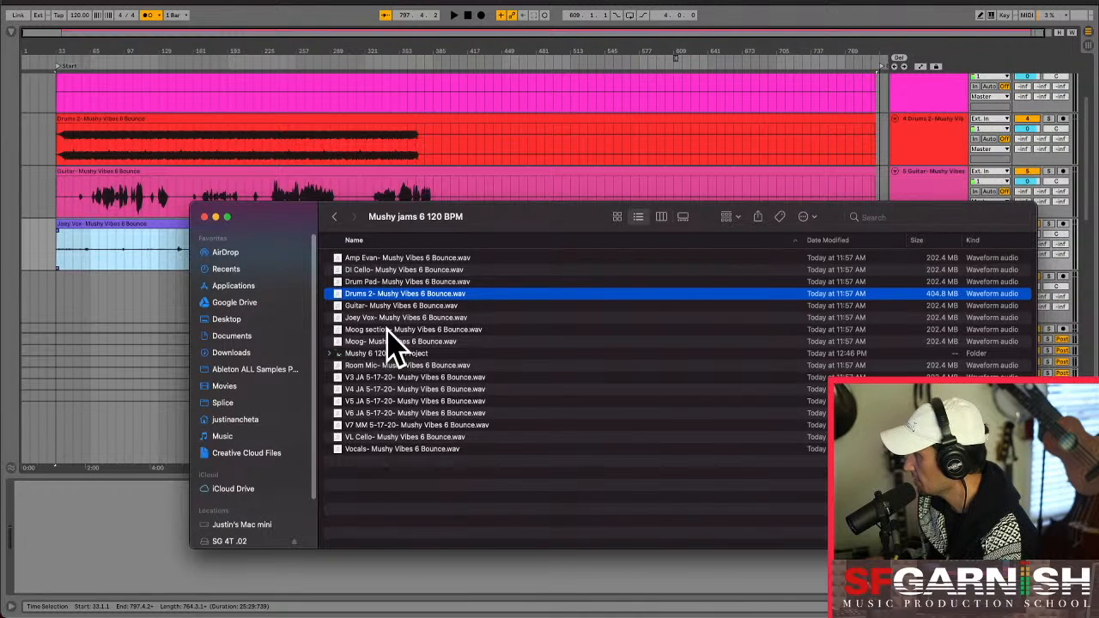
pyautogui.click(395, 335)
pyautogui.moveTo(391, 337); pyautogui.dragTo(62, 295)
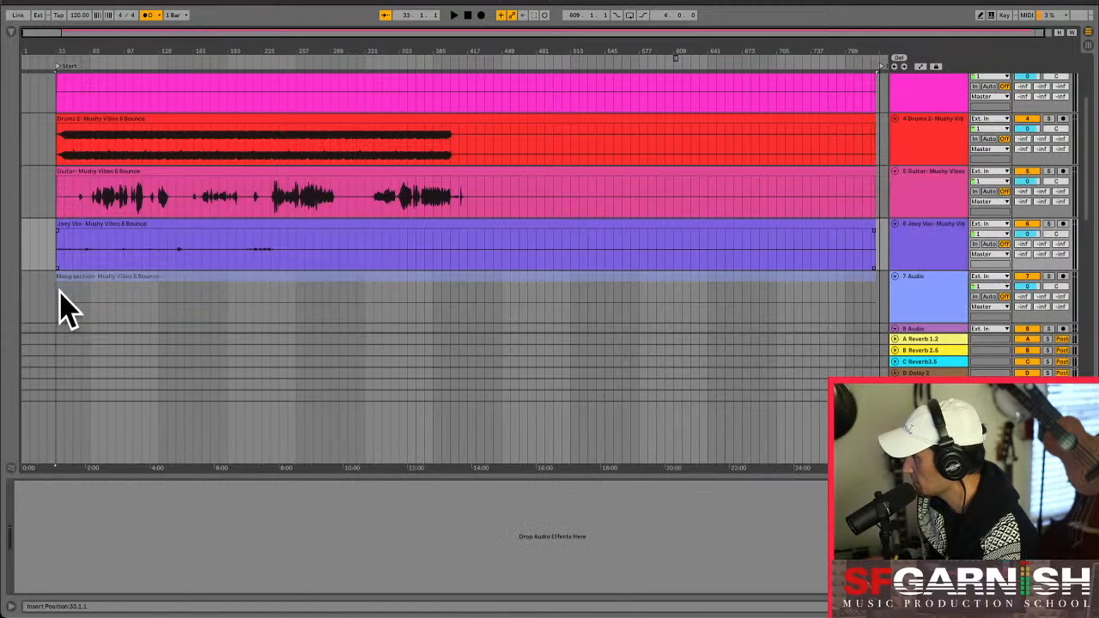
# Import the Moog WAV stem onto track 8 and the Room Mic stem onto track 9, aligned at bar 33.
pyautogui.scroll(-2, 150, 302)
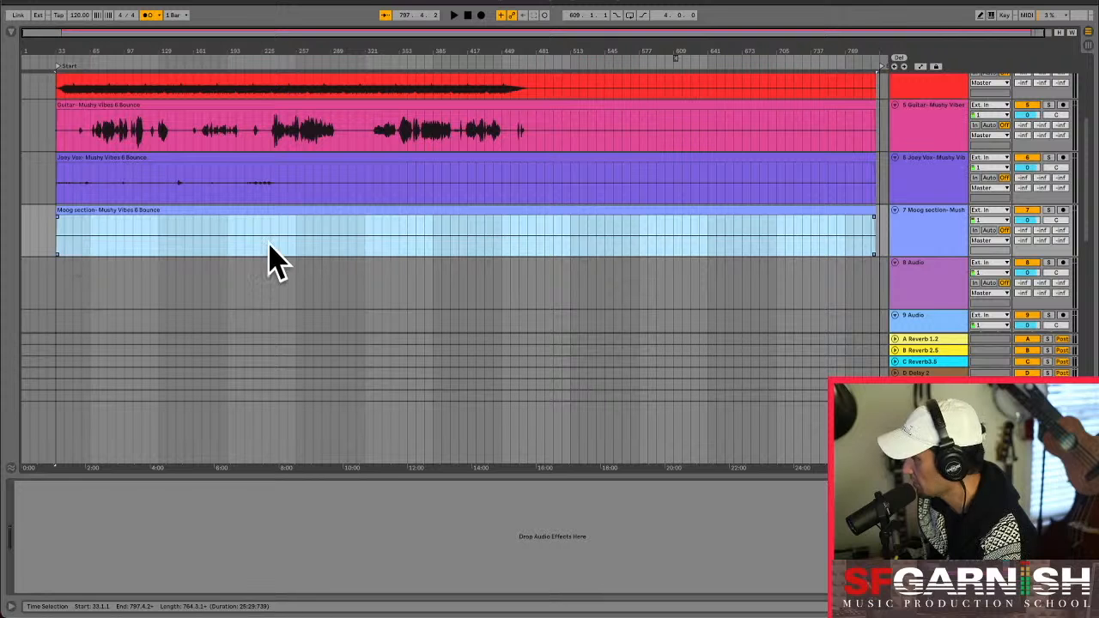
pyautogui.press('super+Tab')
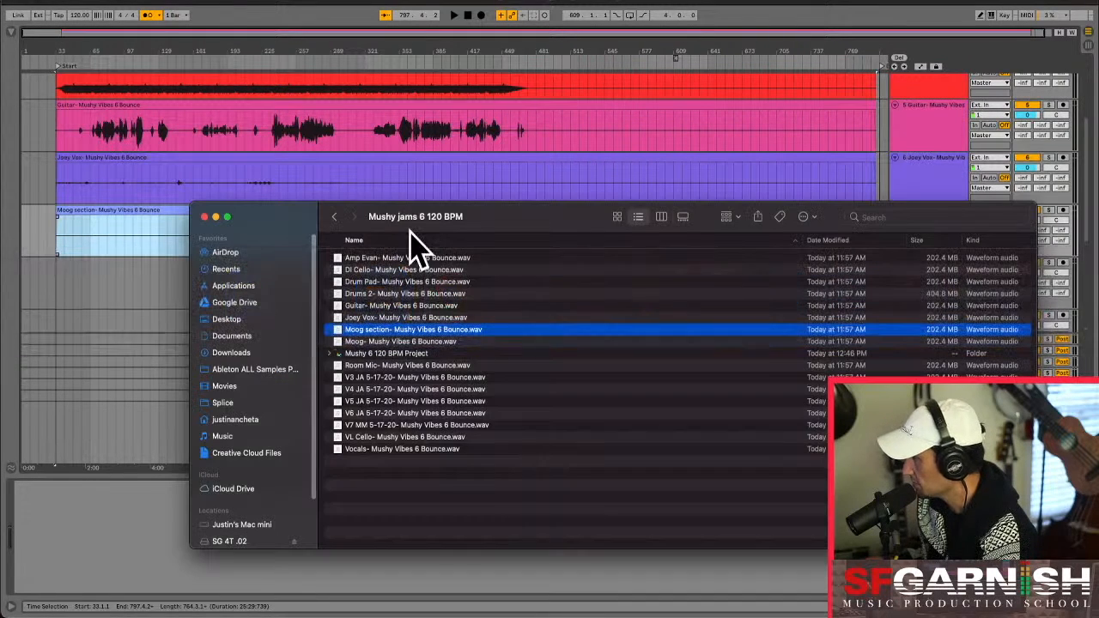
pyautogui.click(395, 341)
pyautogui.moveTo(400, 352); pyautogui.dragTo(59, 289)
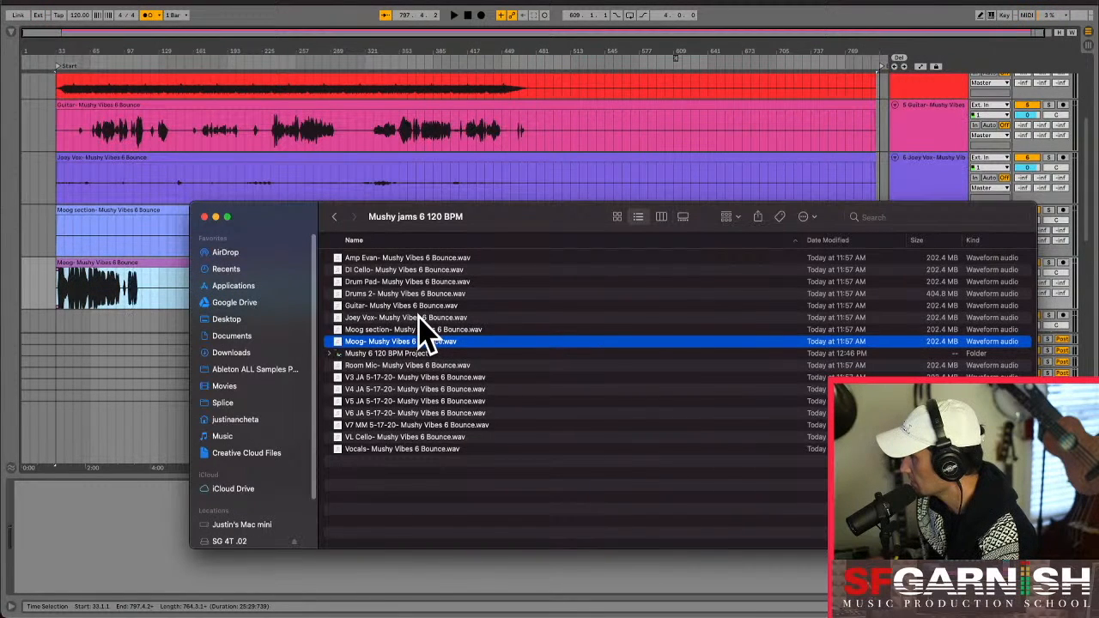
pyautogui.scroll(-5, 139, 191)
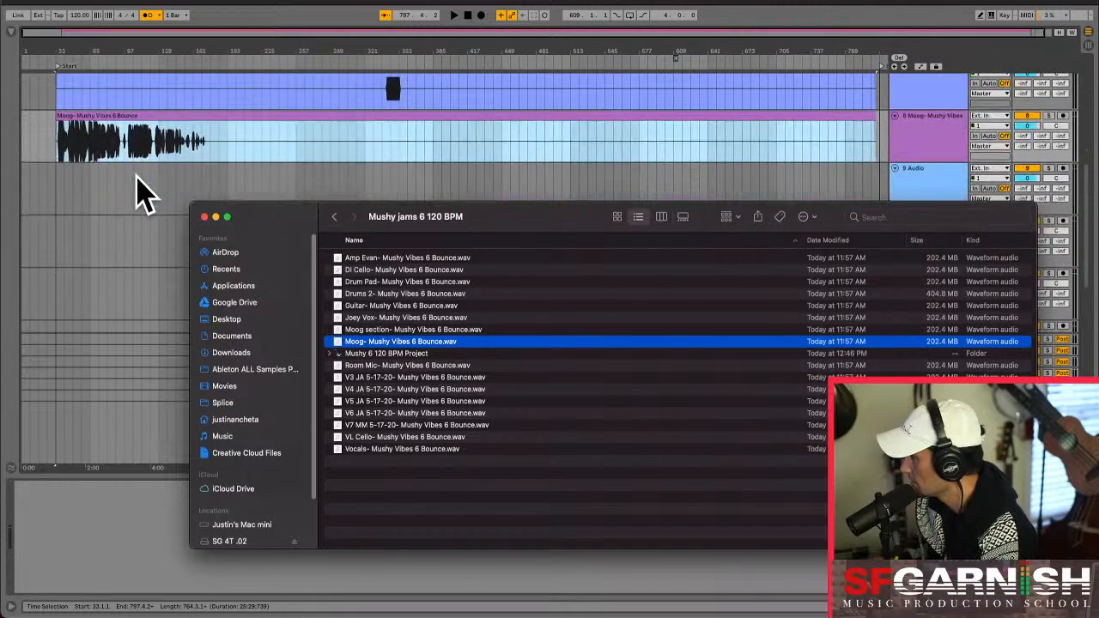
pyautogui.scroll(-3, 137, 182)
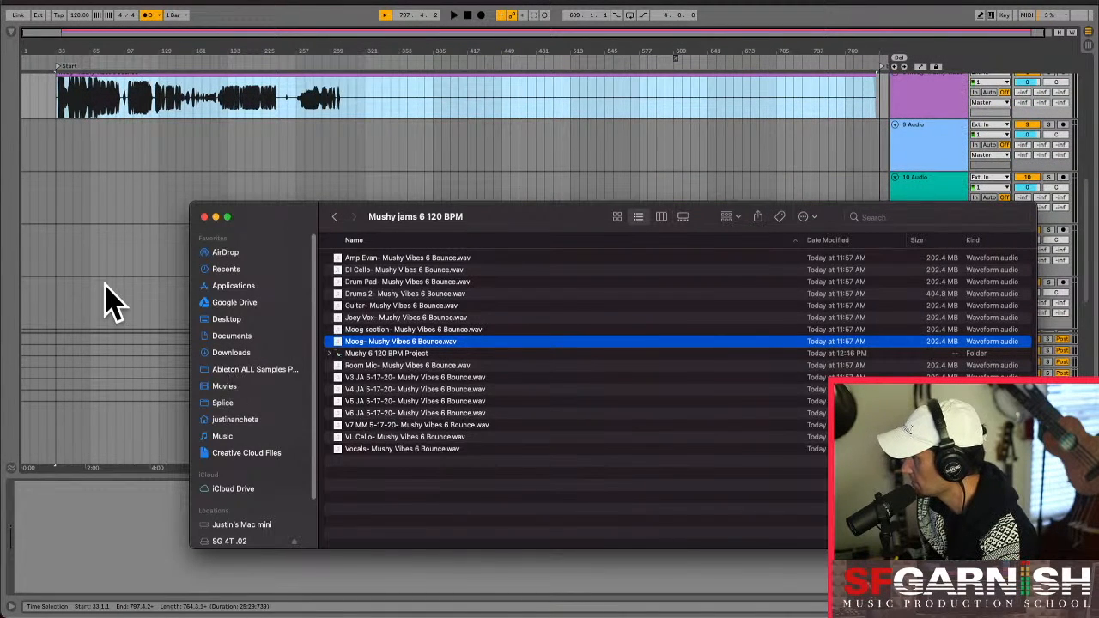
pyautogui.scroll(-1, 104, 283)
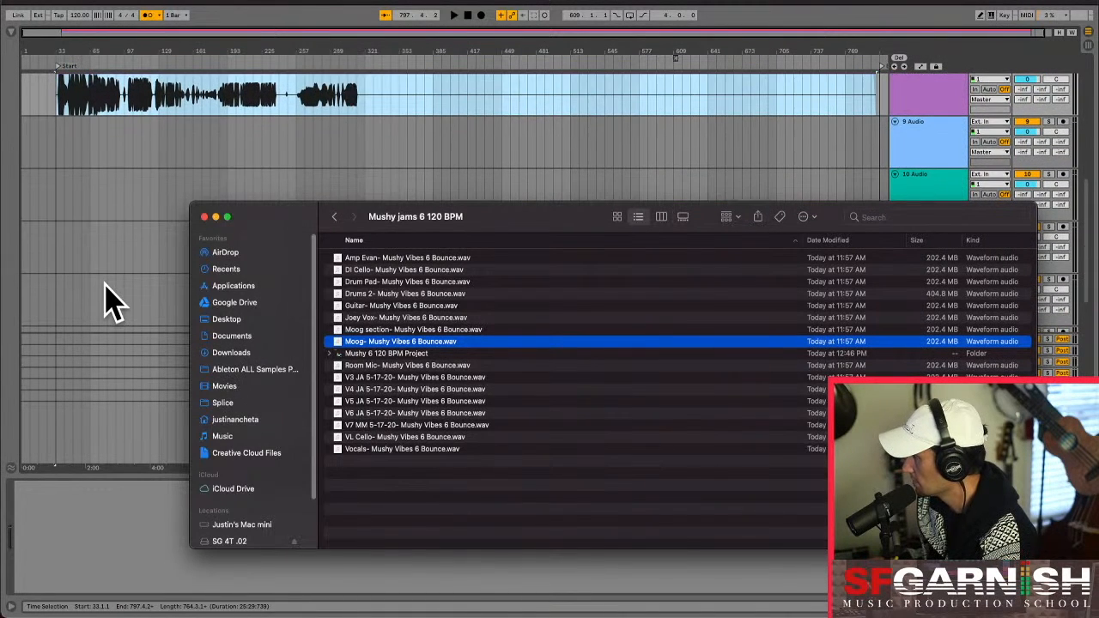
pyautogui.click(386, 366)
pyautogui.moveTo(386, 378); pyautogui.dragTo(62, 158)
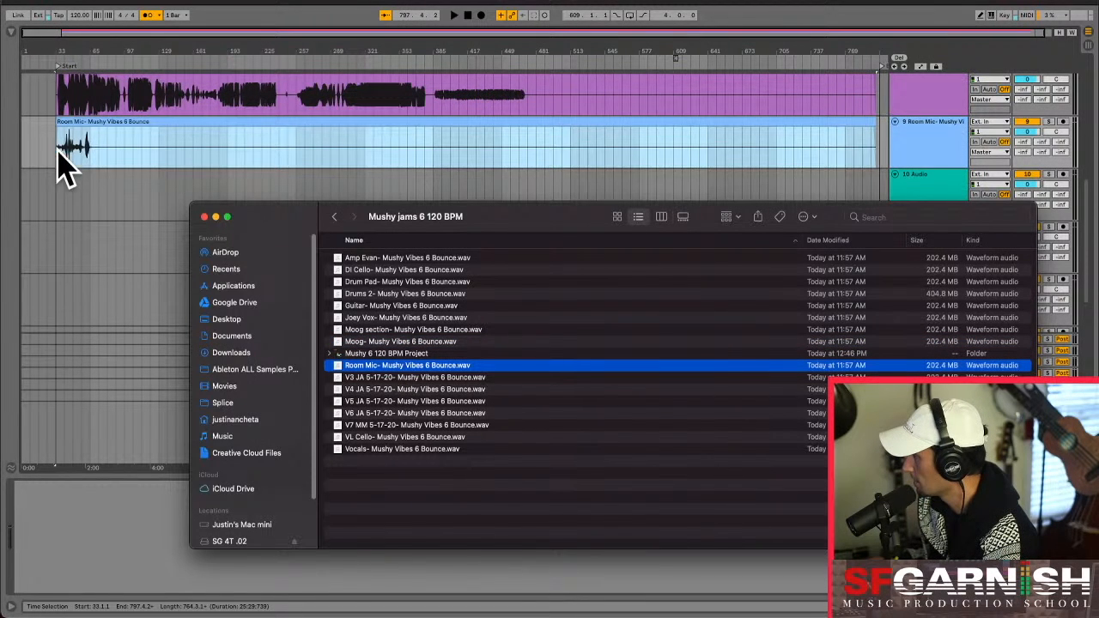
# Import the V3 JA 5-17-20 and V4 JA 5-17-20 stems onto tracks 10 and 11 at bar 33.
pyautogui.click(365, 378)
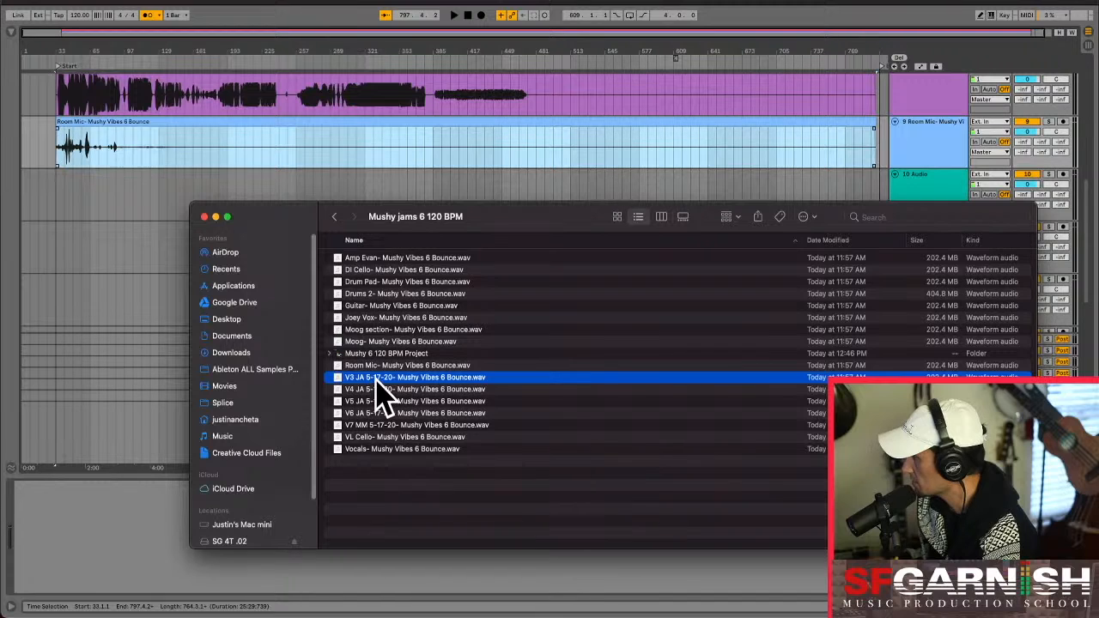
pyautogui.moveTo(376, 385); pyautogui.dragTo(53, 206)
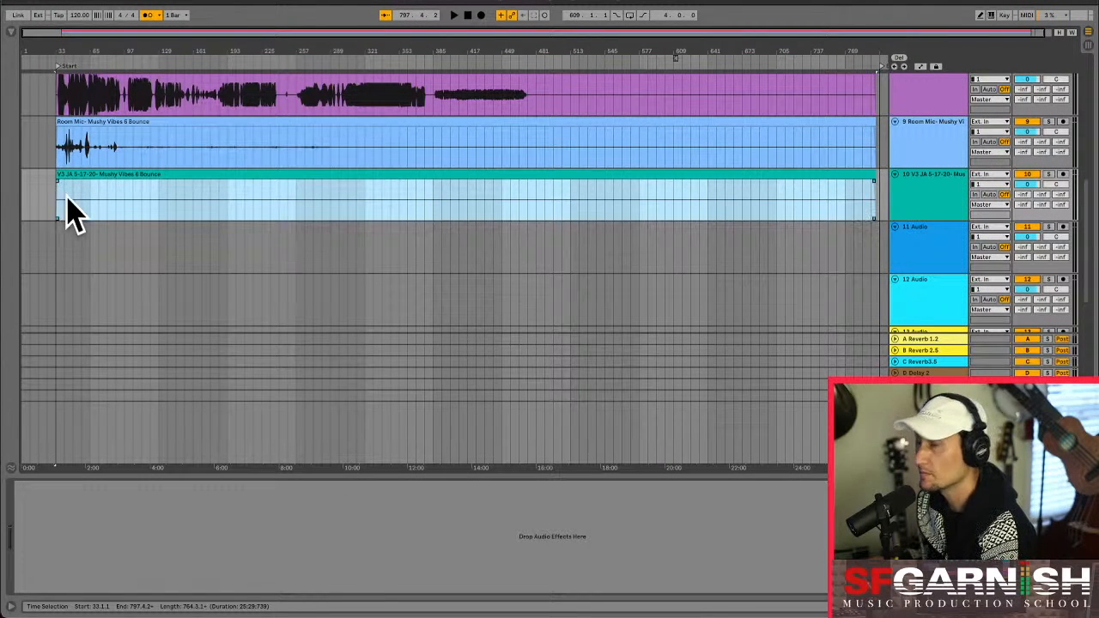
pyautogui.press('super+Tab')
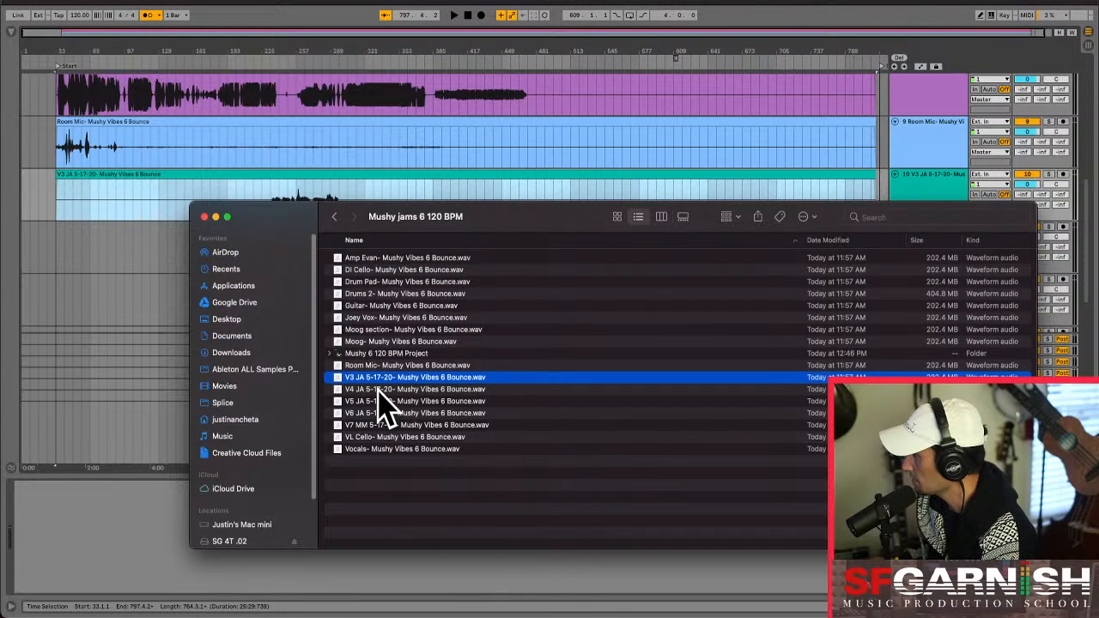
pyautogui.click(379, 393)
pyautogui.moveTo(380, 393); pyautogui.dragTo(59, 253)
# Import the V5 JA 5-17-20 and V6 JA 5-17-20 stems onto tracks 12 and 13 at bar 33, returning to Ableton Live.
pyautogui.press('super+Tab')
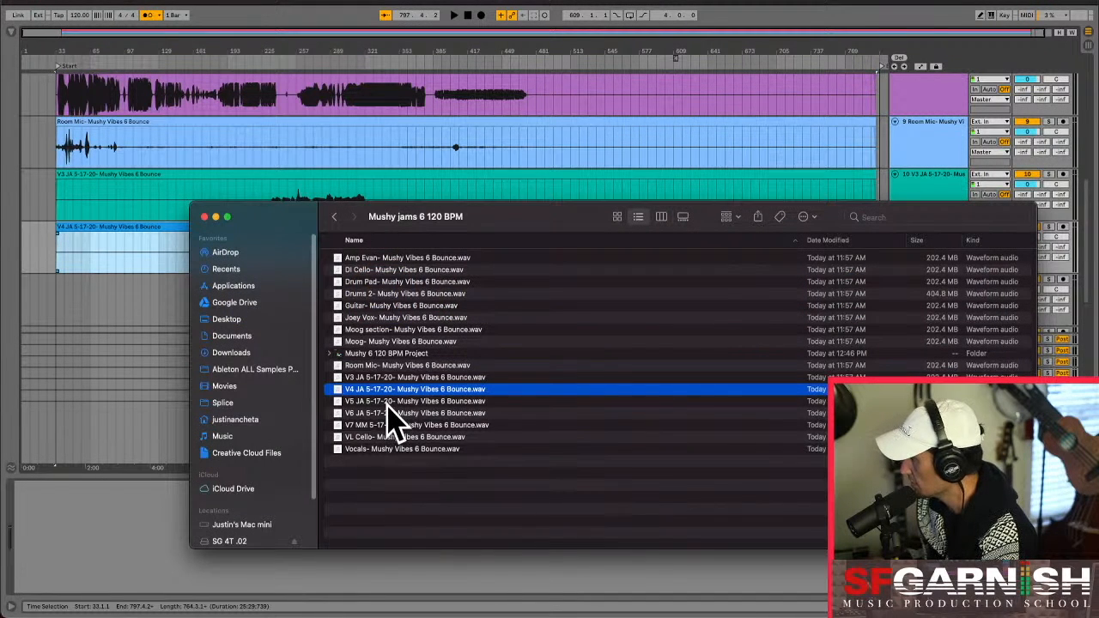
pyautogui.moveTo(390, 417); pyautogui.dragTo(98, 319)
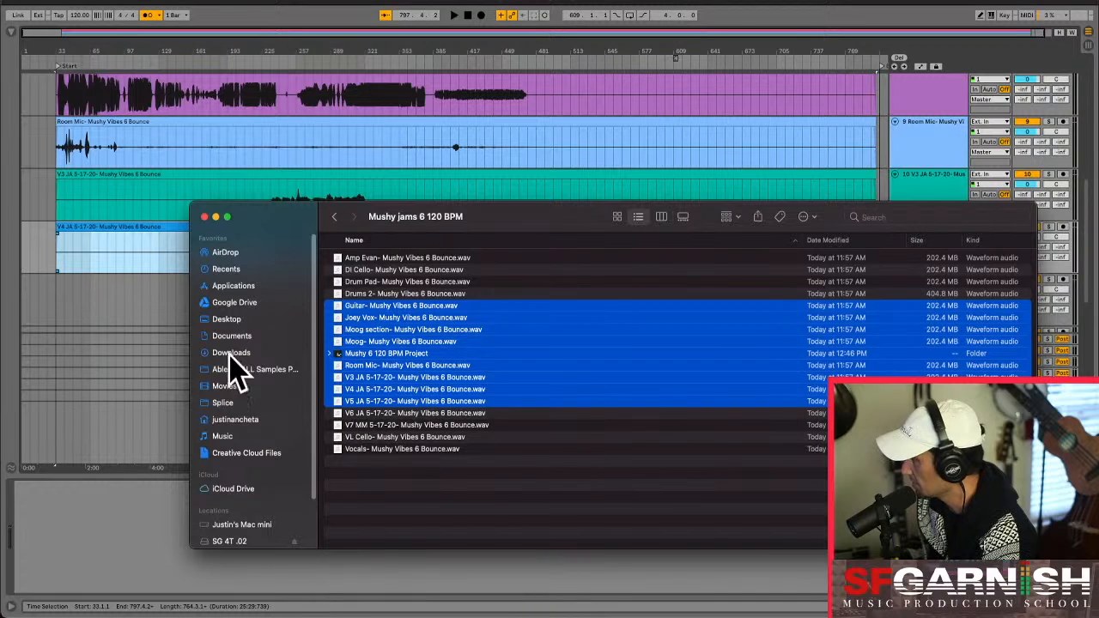
pyautogui.click(399, 403)
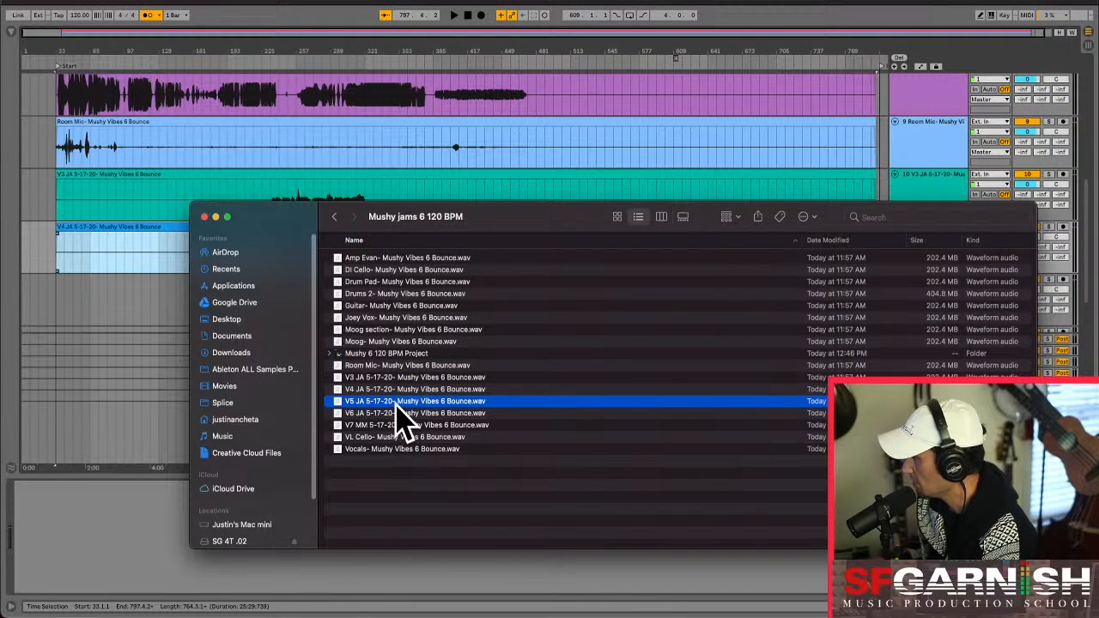
pyautogui.moveTo(398, 413); pyautogui.dragTo(61, 316)
pyautogui.scroll(-3, 90, 301)
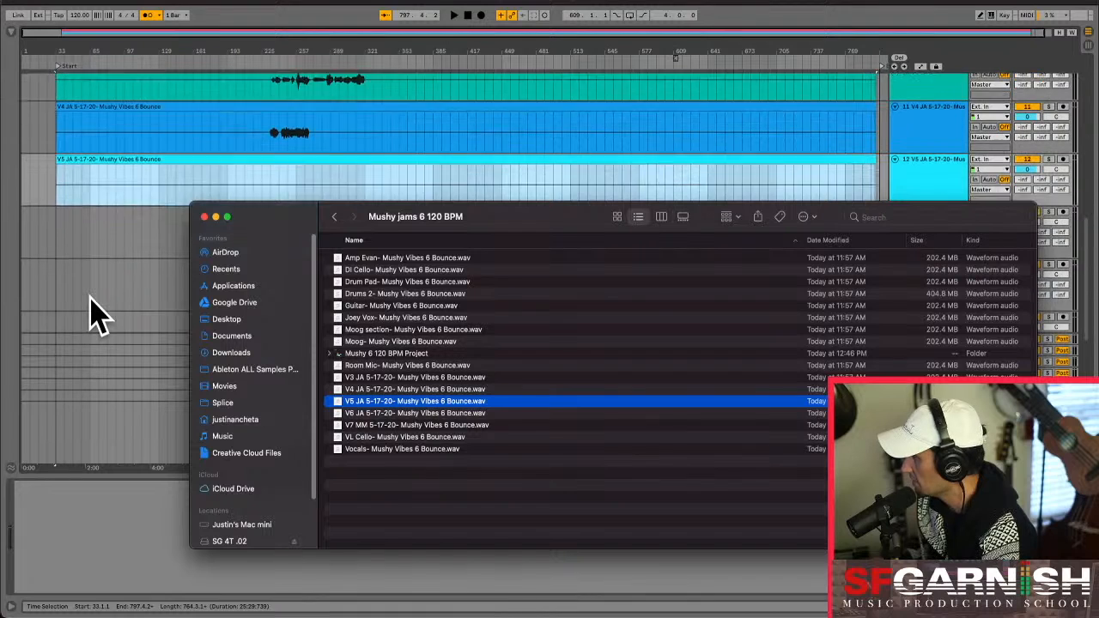
pyautogui.scroll(-2, 91, 311)
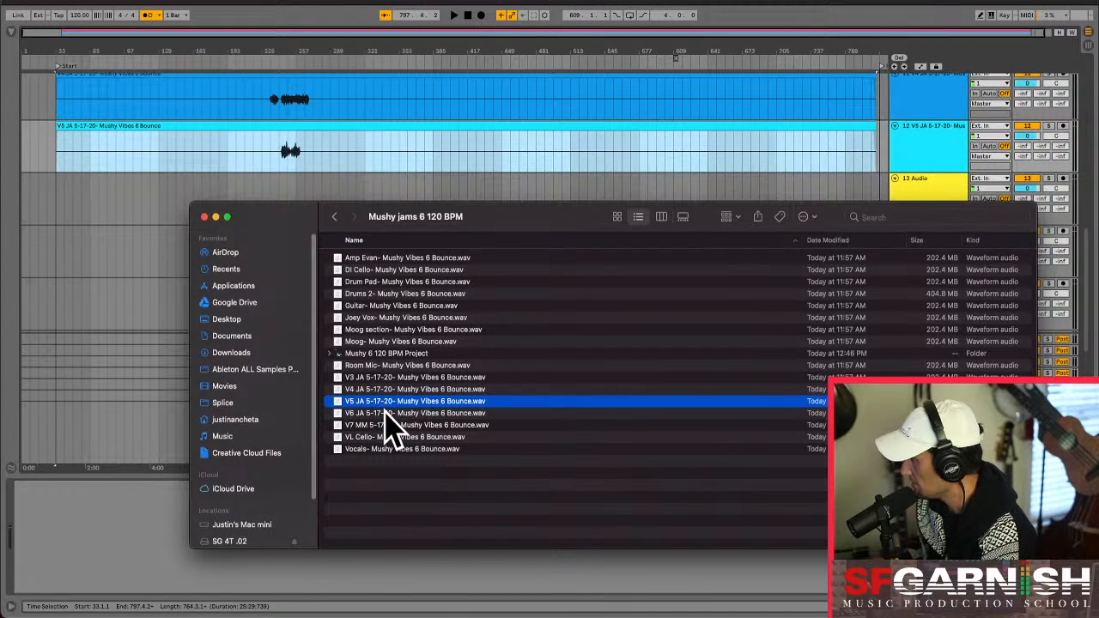
pyautogui.moveTo(385, 413); pyautogui.dragTo(60, 208)
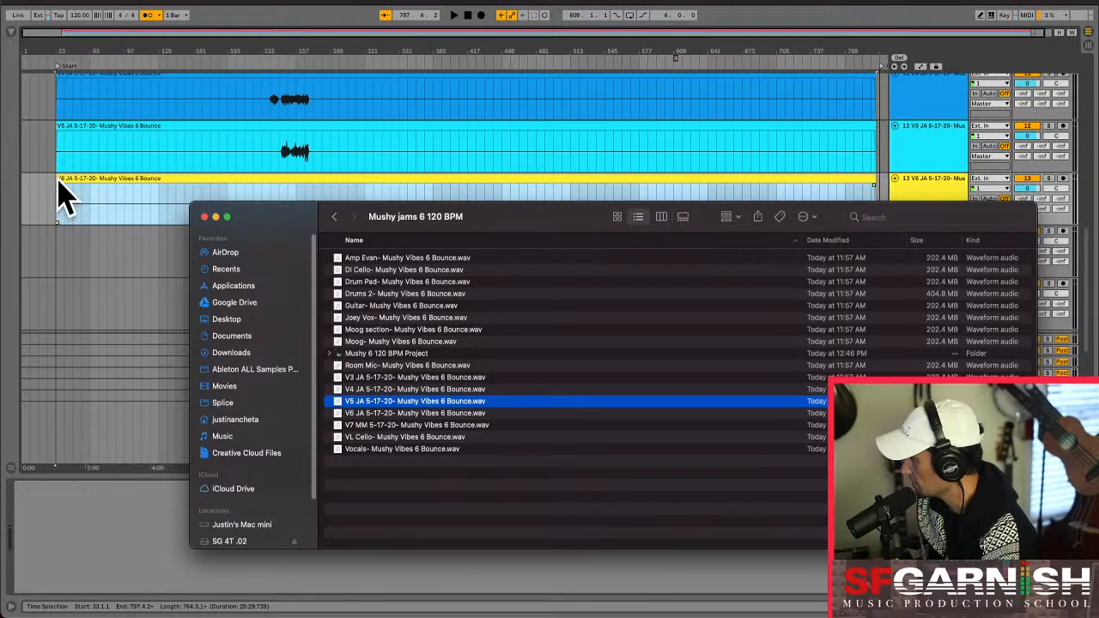
pyautogui.click(59, 182)
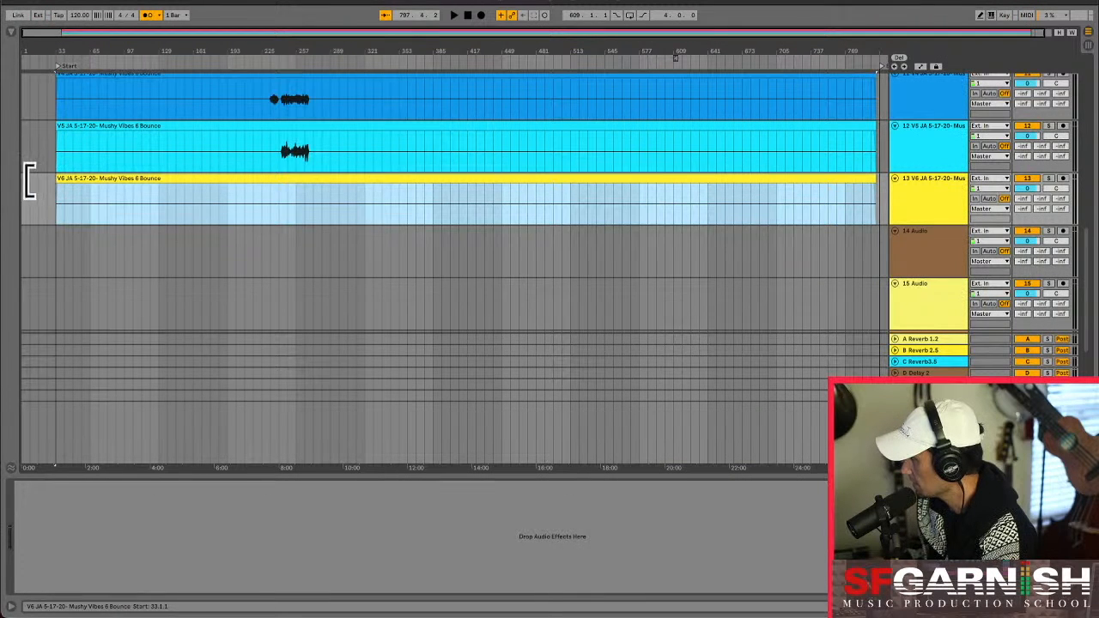
# Import the V7 MM 5-17-20, VL Cello and Vocals stems from Finder onto tracks 14, 15 and 16, all starting at bar 33.
pyautogui.press('super+Tab')
pyautogui.click(419, 400)
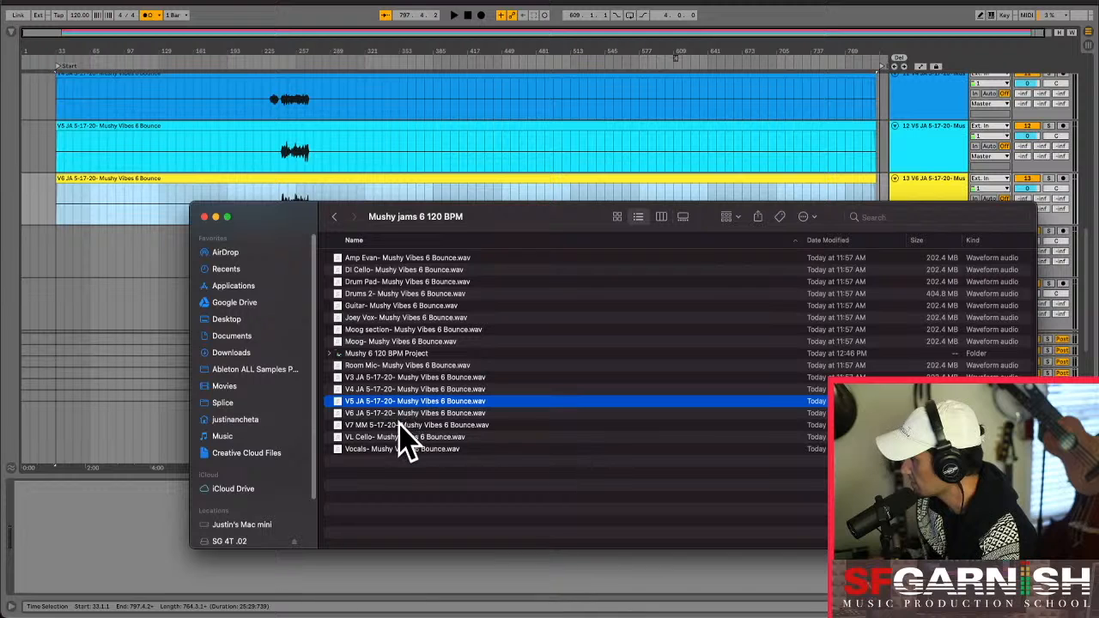
pyautogui.click(400, 425)
pyautogui.moveTo(411, 443); pyautogui.dragTo(146, 275)
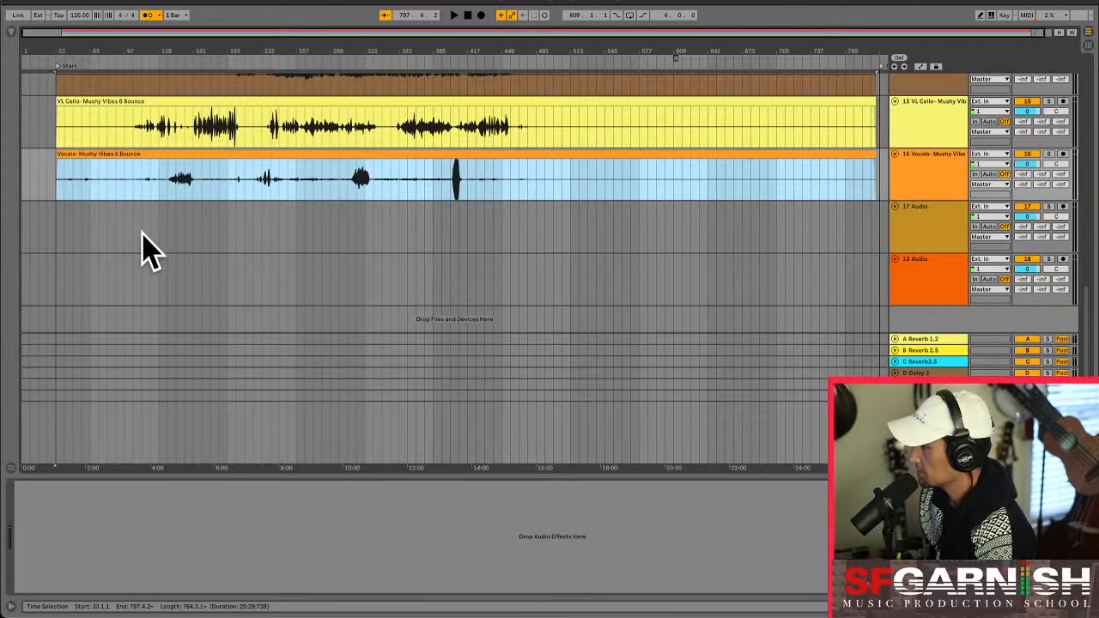
# Switch to Finder and review the stems in the Mushy jams 6 120 BPM folder from the last file up to the first.
pyautogui.press('super+Tab')
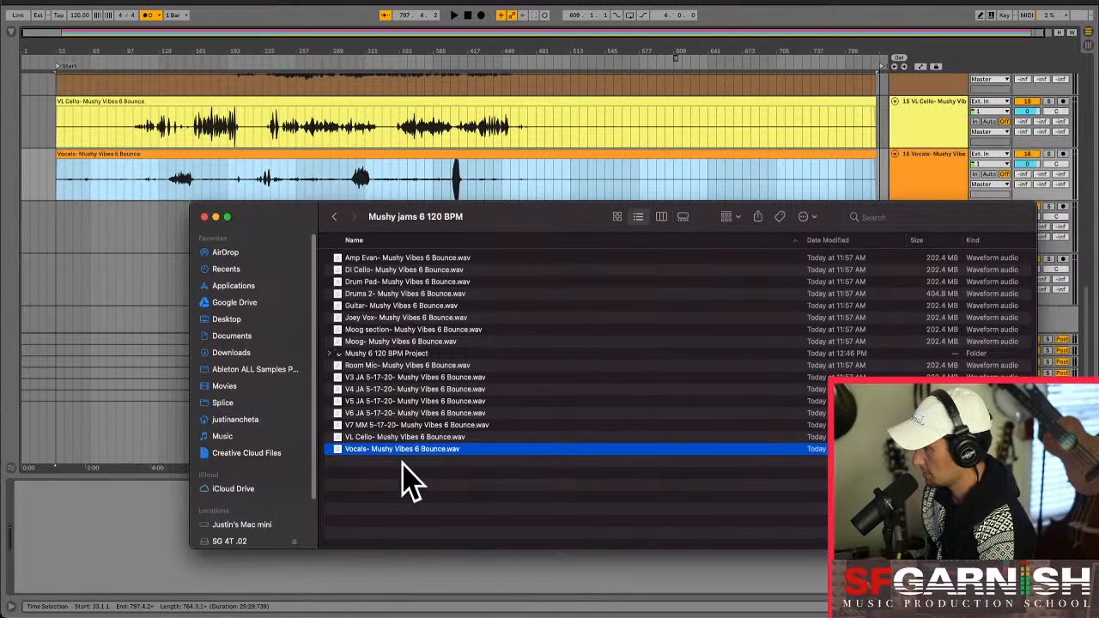
pyautogui.click(402, 468)
pyautogui.click(402, 451)
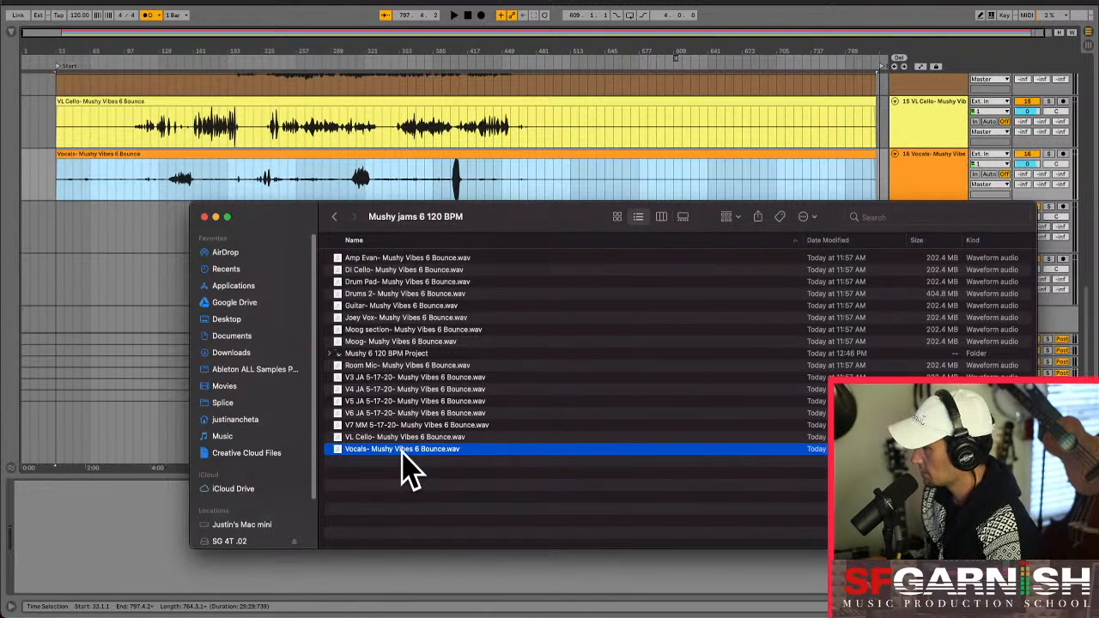
pyautogui.press('Up')
pyautogui.press('Up')
pyautogui.press('Up')
pyautogui.press('Up')
pyautogui.press('Up')
pyautogui.press('Up')
pyautogui.press('Up')
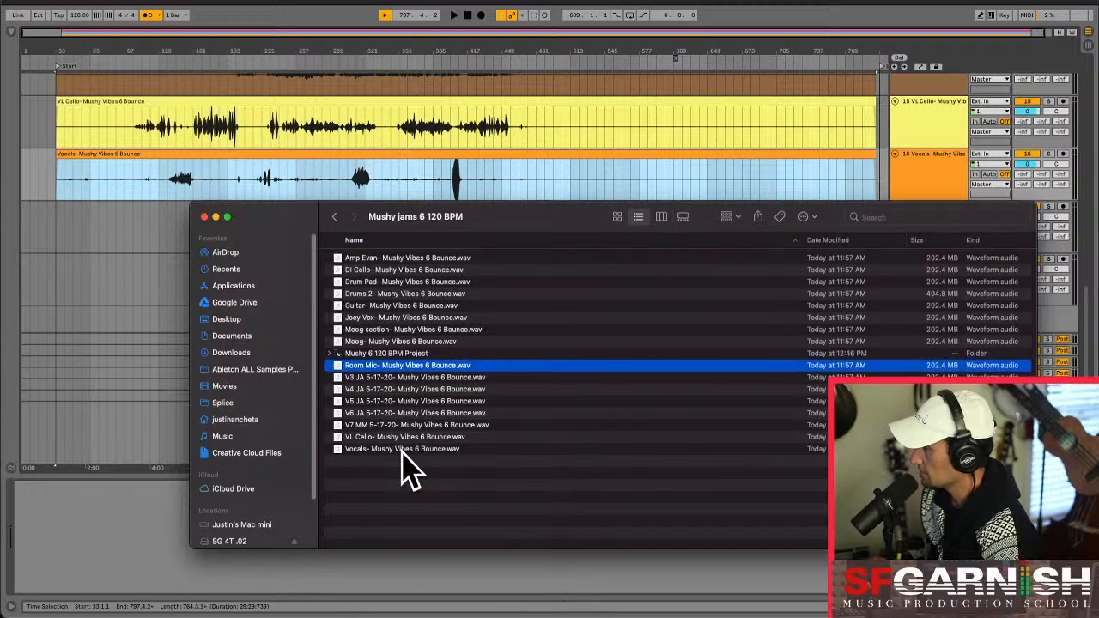
pyautogui.press('Up')
pyautogui.press('Up')
pyautogui.press('Up')
pyautogui.press('Up')
pyautogui.press('Up')
pyautogui.press('Up')
pyautogui.press('Up')
pyautogui.press('Up')
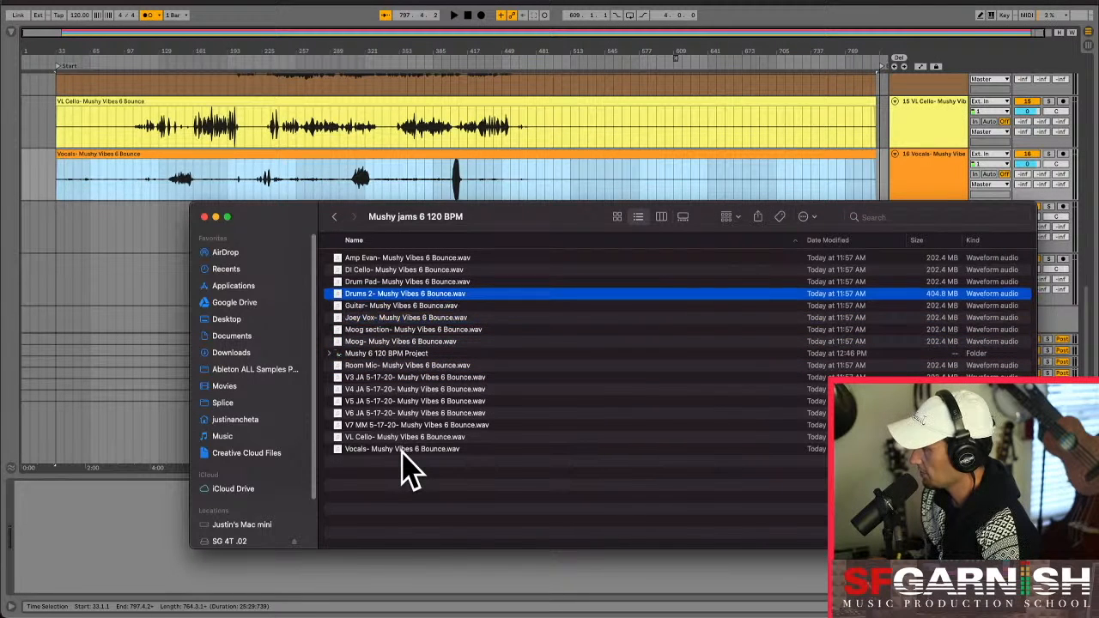
pyautogui.press('Up')
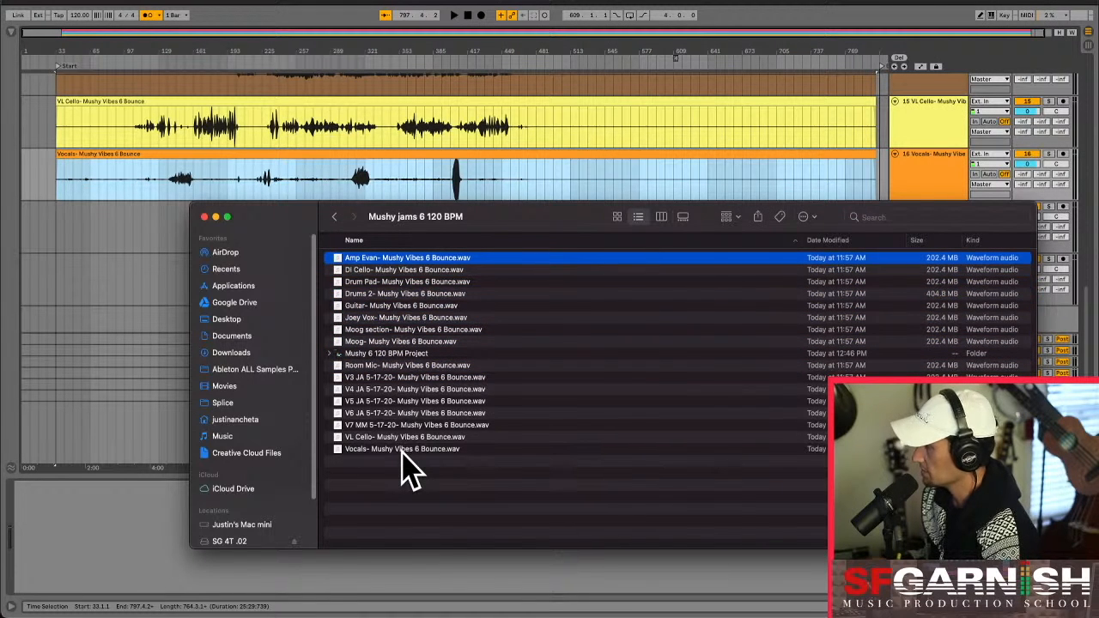
# Return to Ableton Live and delete the empty audio tracks 17 and 18.
pyautogui.click(135, 270)
pyautogui.click(940, 228)
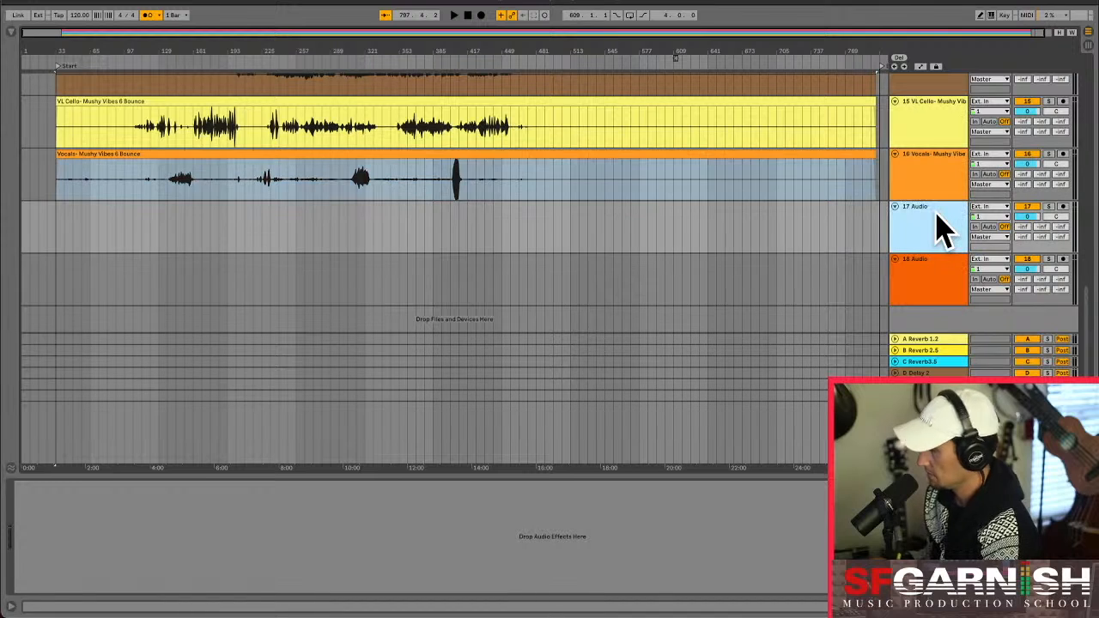
pyautogui.press('Delete')
pyautogui.press('Delete')
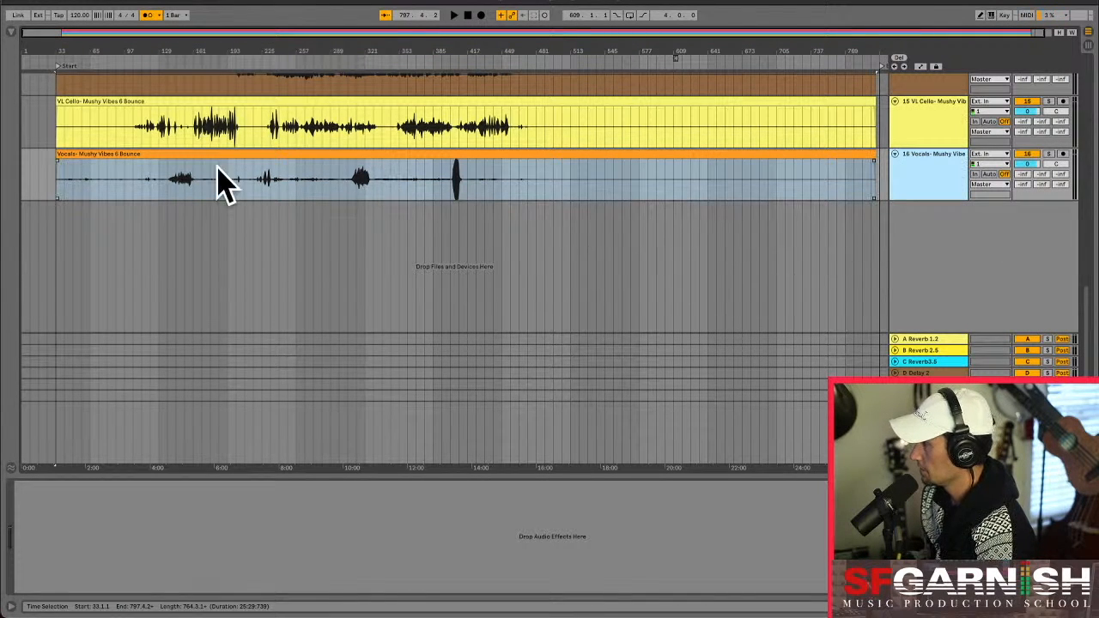
# Play the arrangement around bars 145 and 273, and lower the Moog track's volume to -13.9 dB.
pyautogui.click(175, 183)
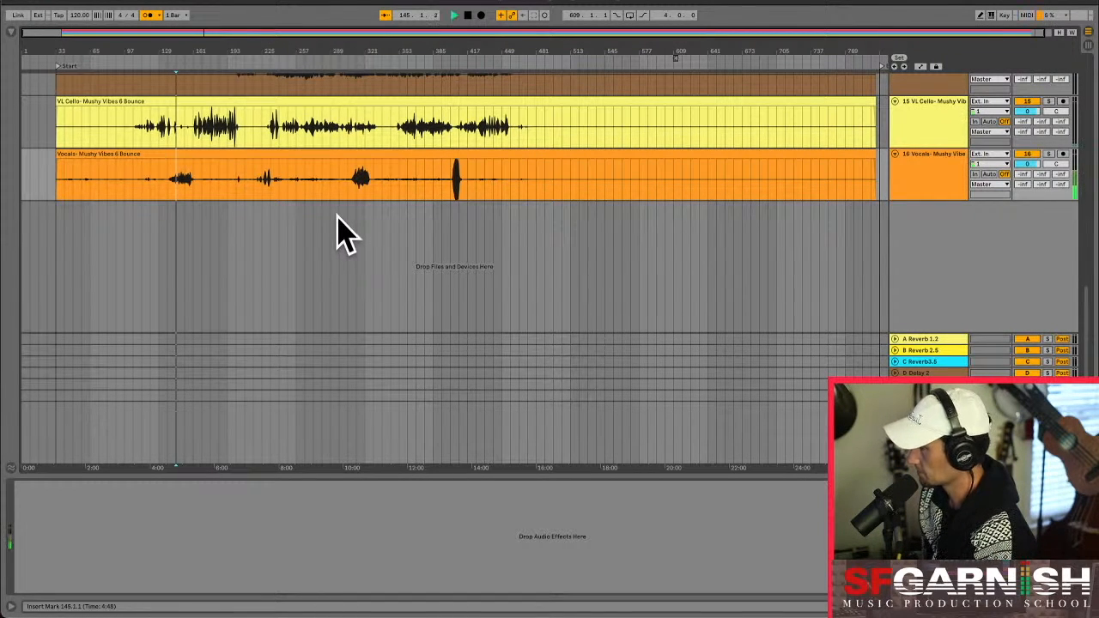
pyautogui.click(262, 236)
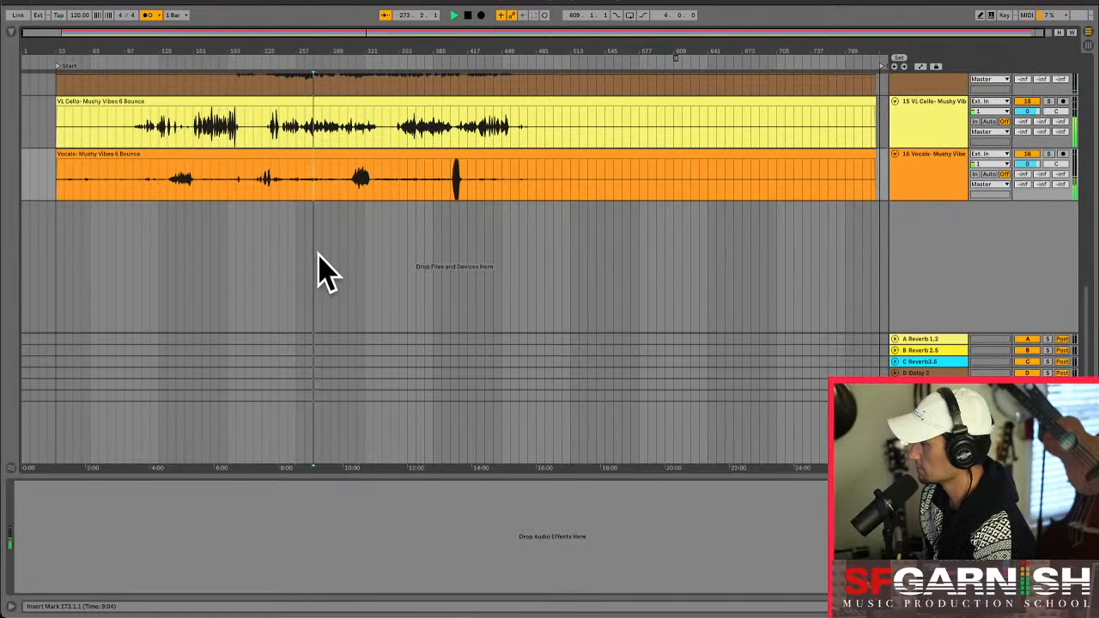
pyautogui.scroll(3, 323, 272)
pyautogui.scroll(5, 414, 270)
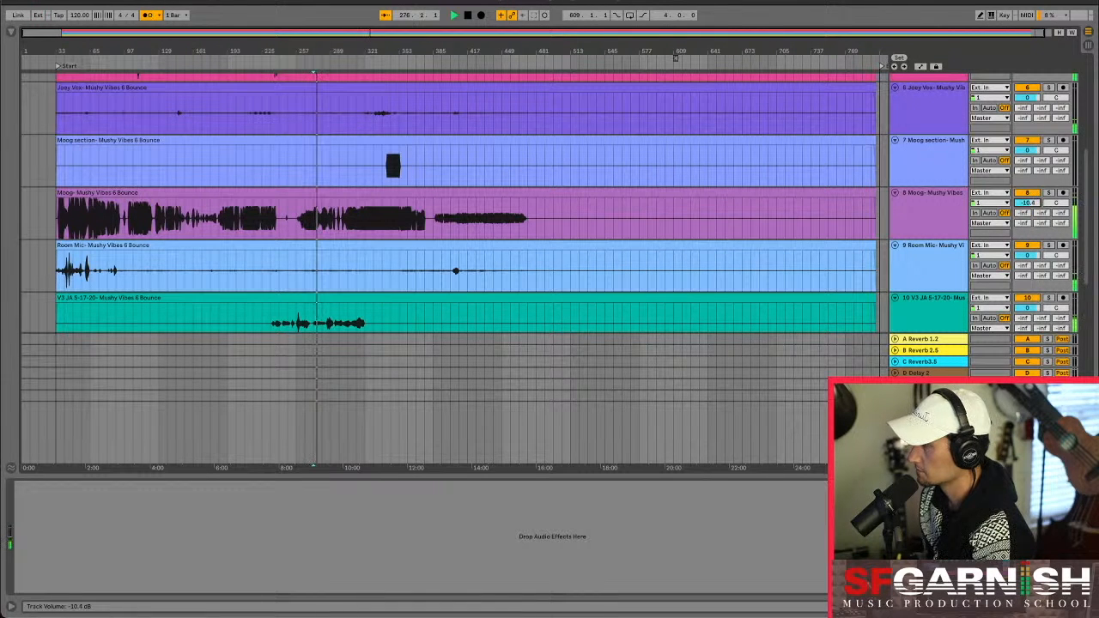
pyautogui.moveTo(1033, 202); pyautogui.dragTo(1033, 204)
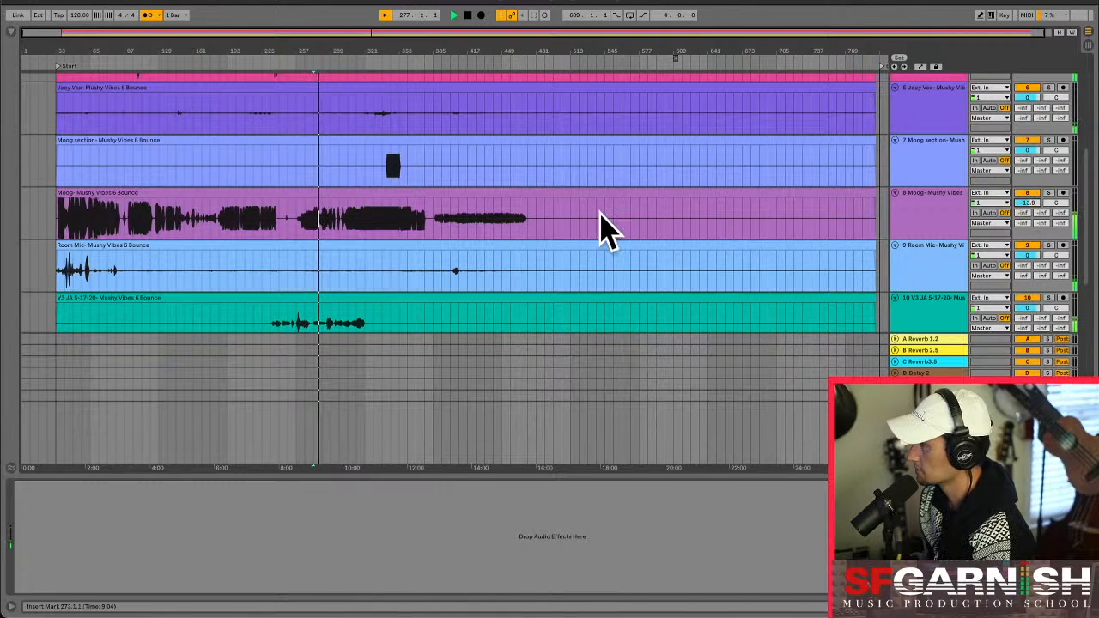
# Play the stems from bar 105 and switch off the metronome.
pyautogui.click(135, 220)
pyautogui.press('space')
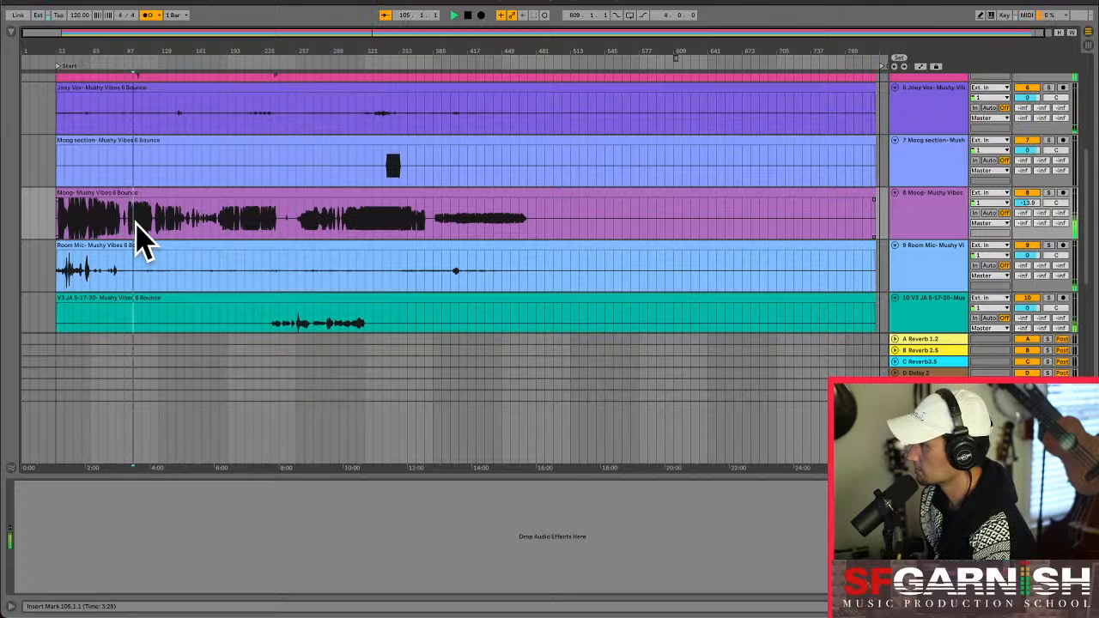
pyautogui.press('space')
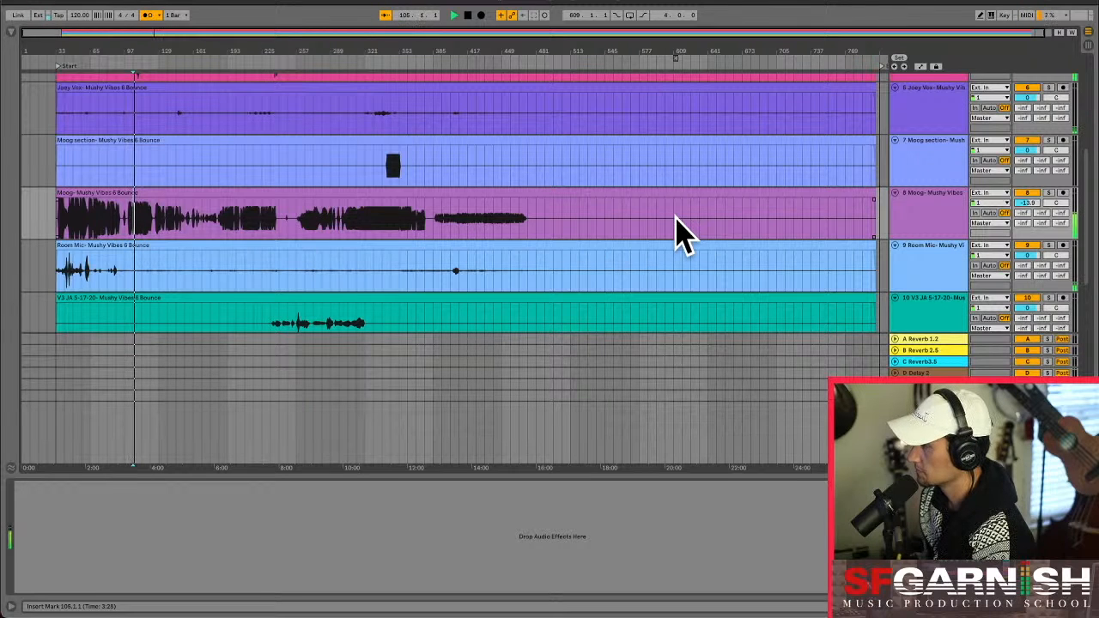
pyautogui.scroll(1, 678, 230)
pyautogui.scroll(1, 678, 232)
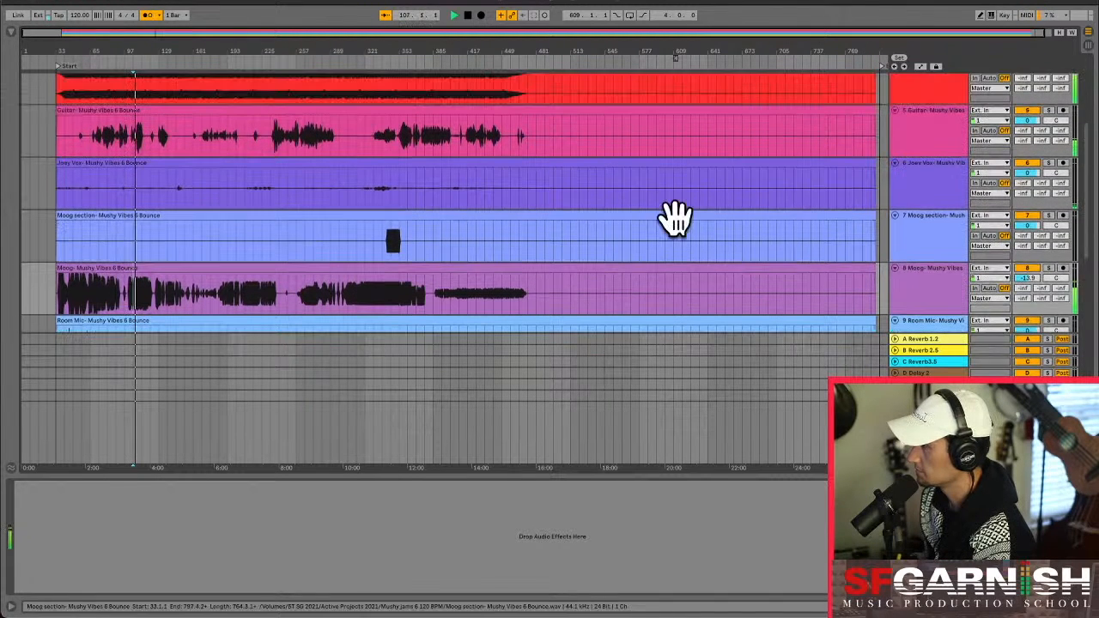
pyautogui.click(147, 14)
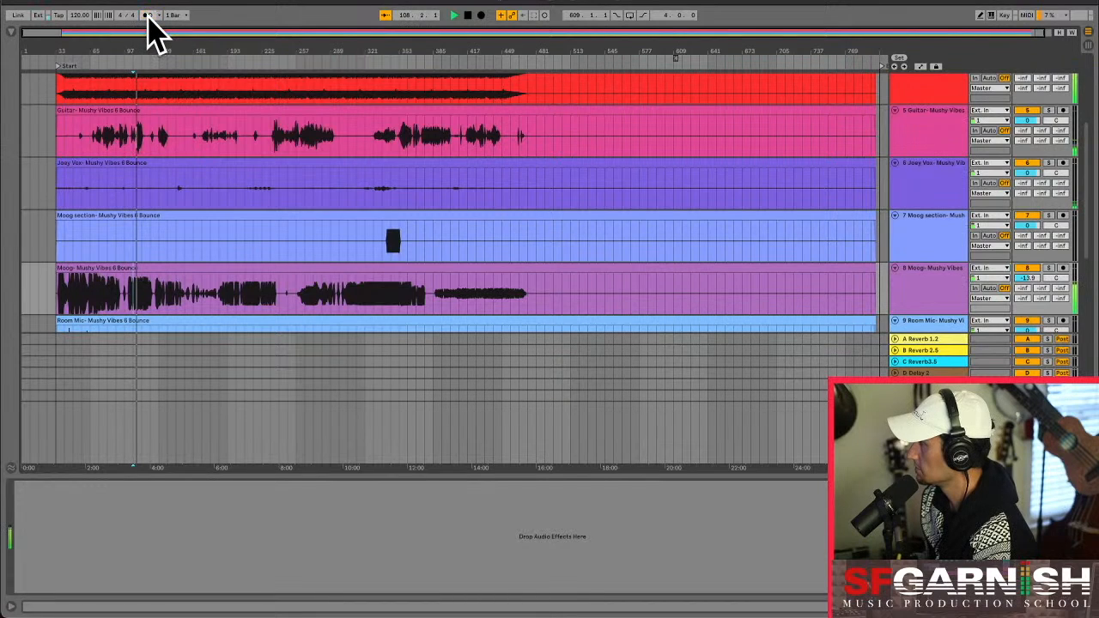
pyautogui.click(108, 164)
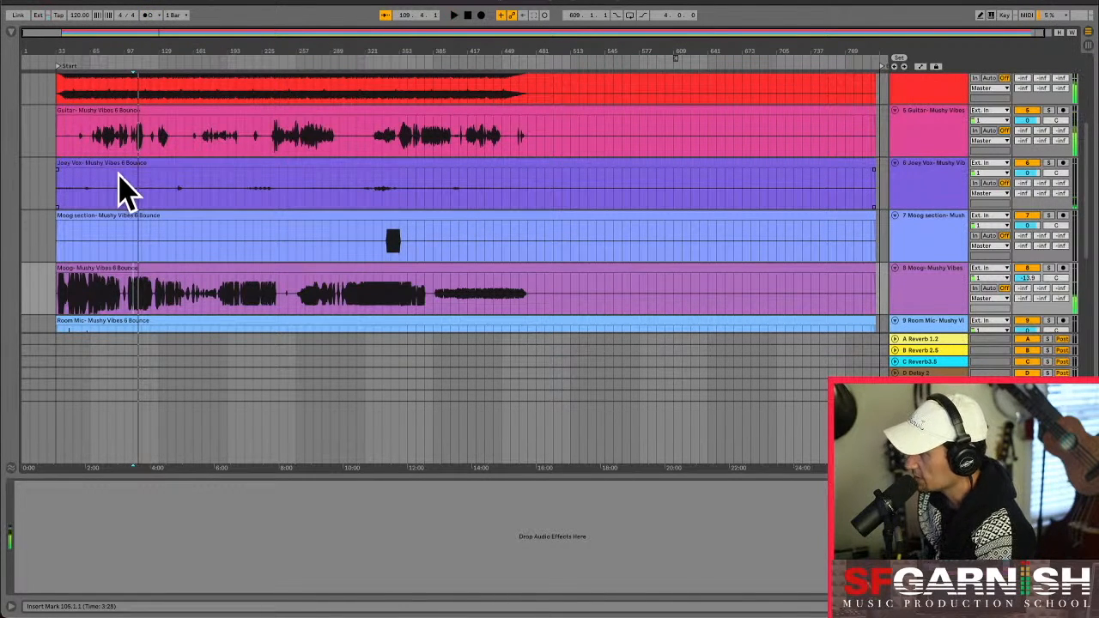
pyautogui.click(168, 238)
pyautogui.scroll(-10, 168, 237)
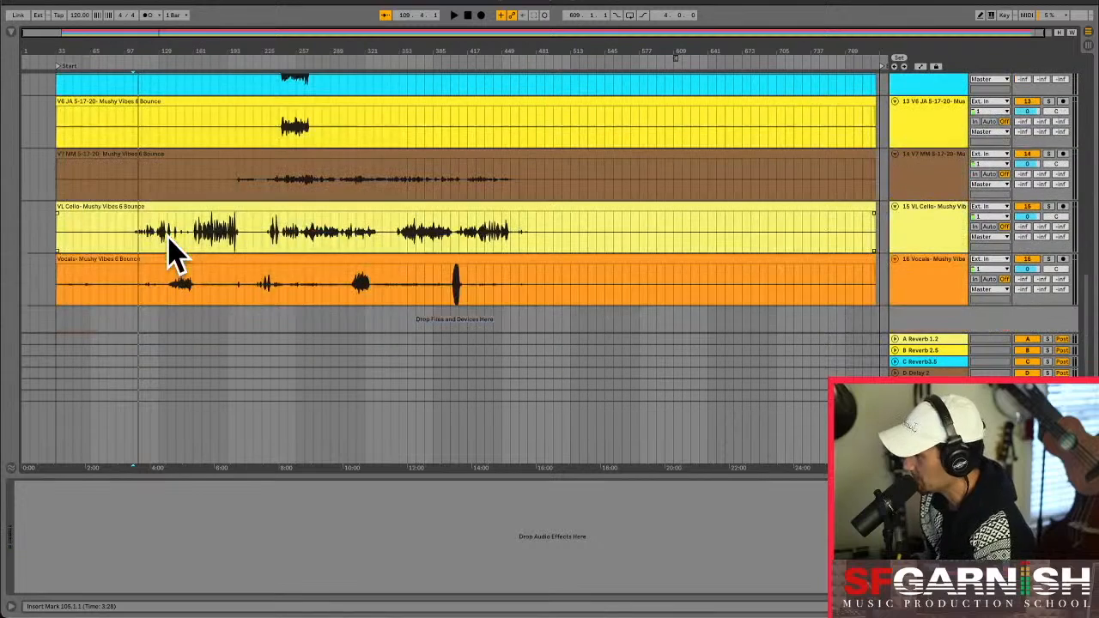
pyautogui.click(198, 256)
pyautogui.scroll(10, 318, 216)
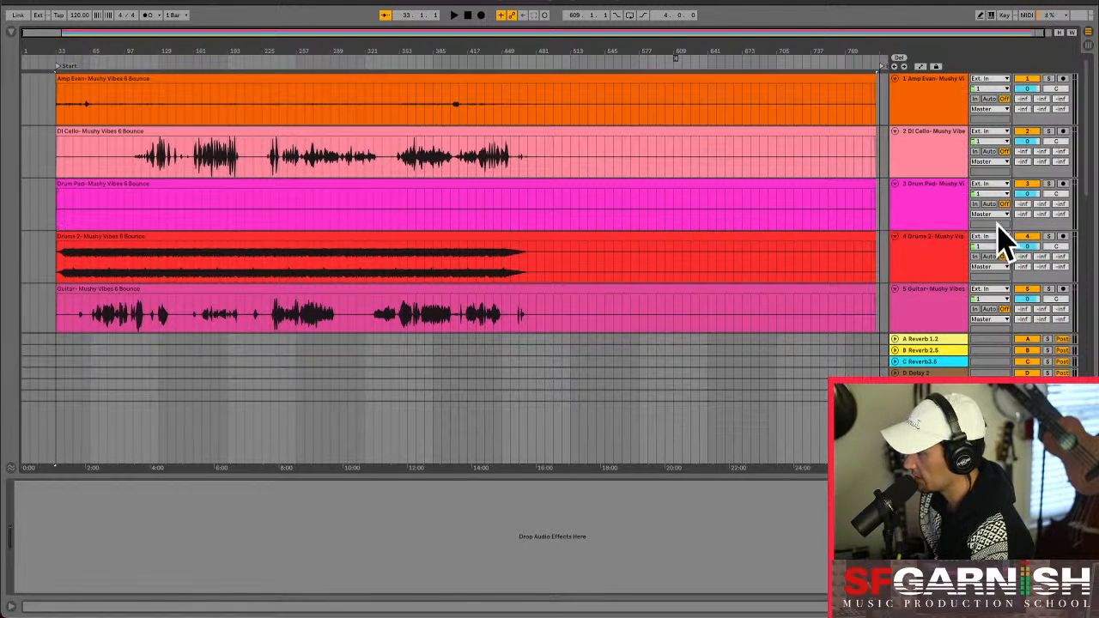
# Select all clips and shift them slightly earlier to about 32.4.4, checking the drum hits against the grid near bar 177.
pyautogui.click(194, 280)
pyautogui.press('super+a')
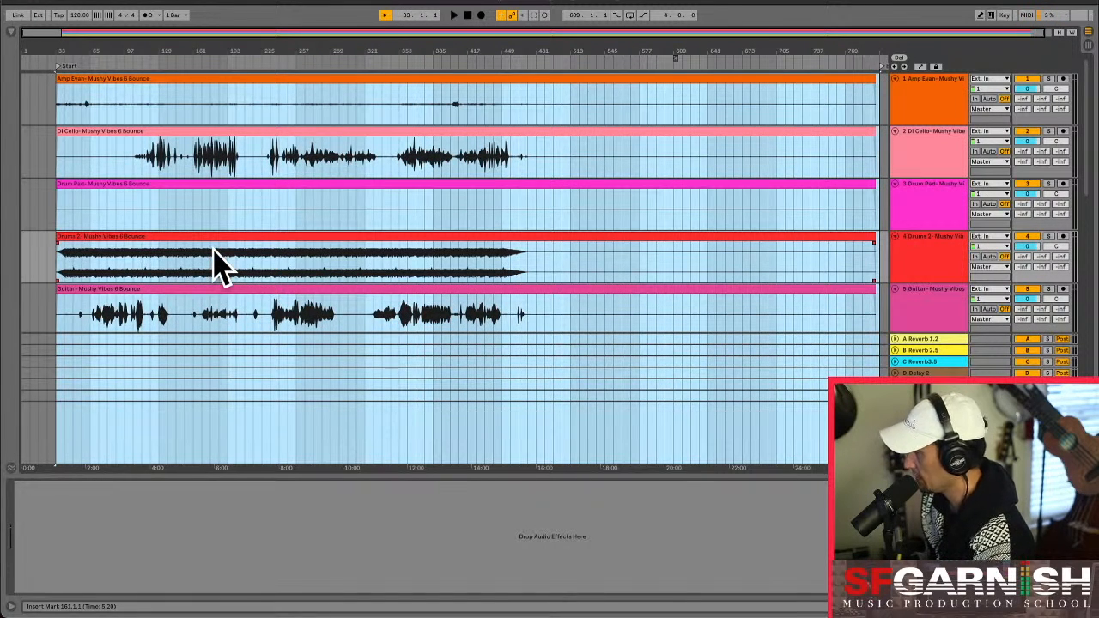
pyautogui.click(213, 266)
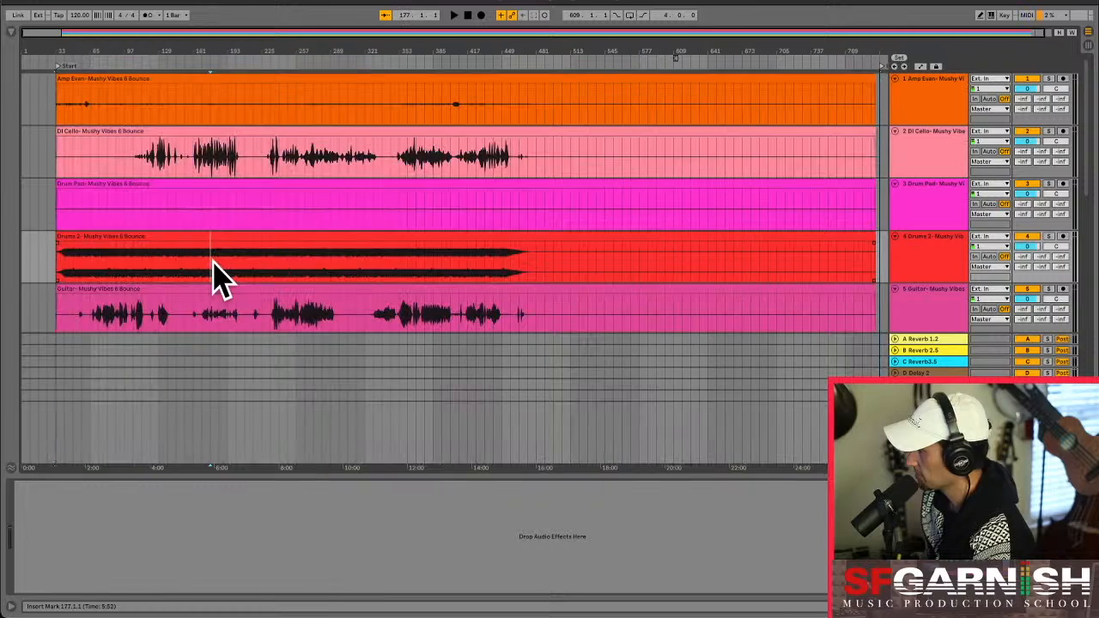
pyautogui.press('+')
pyautogui.press('+')
pyautogui.press('+')
pyautogui.press('+')
pyautogui.press('+')
pyautogui.press('+')
pyautogui.press('+')
pyautogui.press('+')
pyautogui.press('+')
pyautogui.press('+')
pyautogui.press('+')
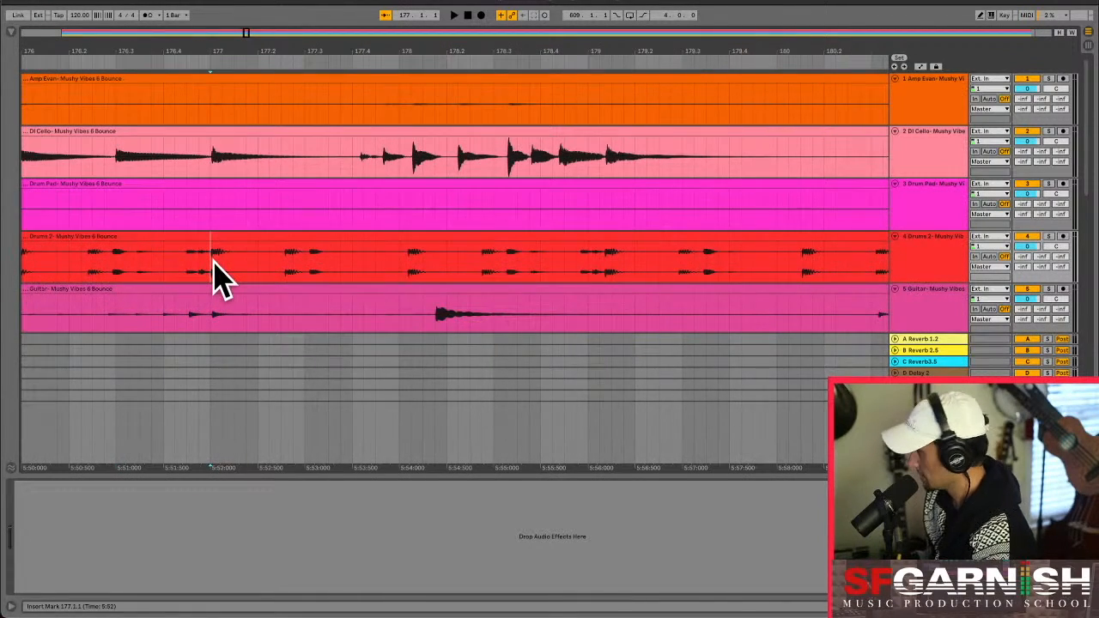
pyautogui.press('super+a')
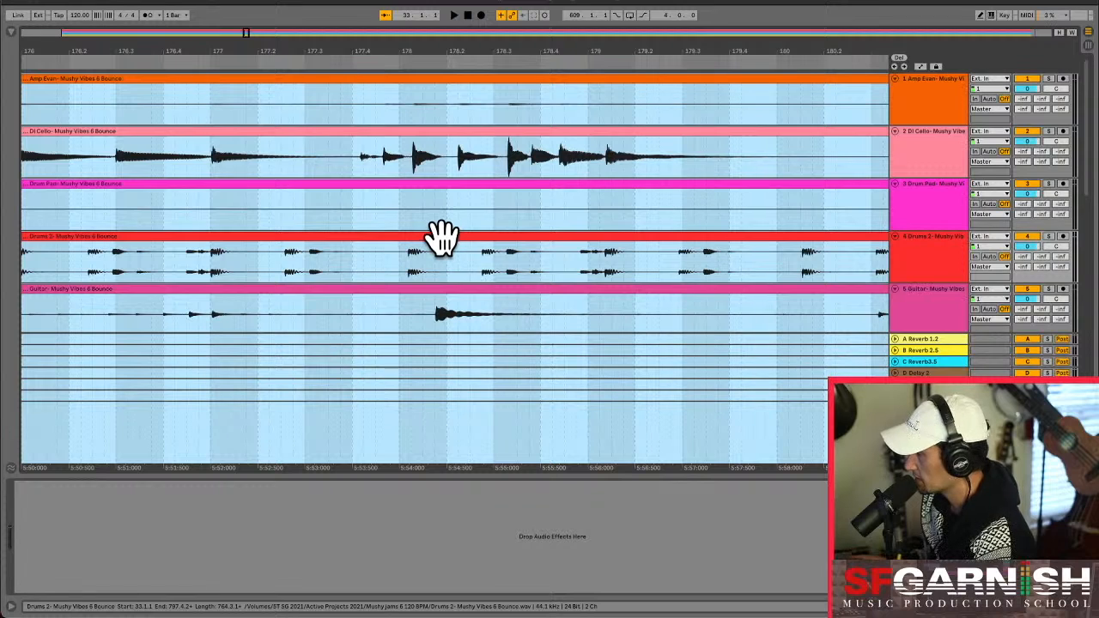
pyautogui.moveTo(442, 239); pyautogui.dragTo(432, 239)
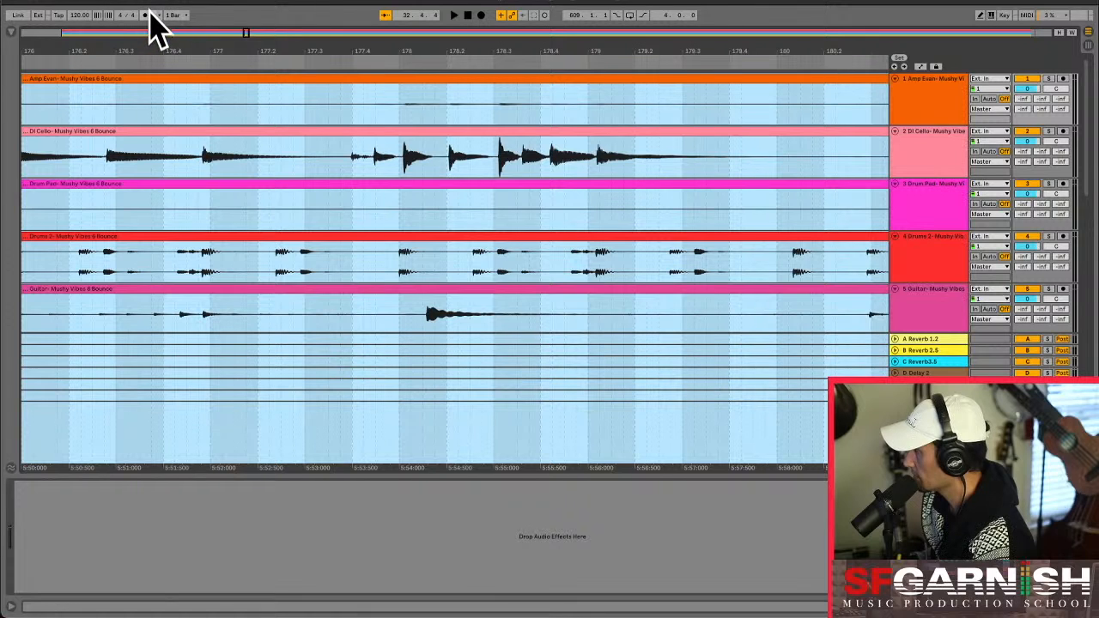
# Turn on the metronome, play the section, and shift all stems earlier to about 32.3.4 against the grid near bar 184.
pyautogui.click(307, 271)
pyautogui.press('space')
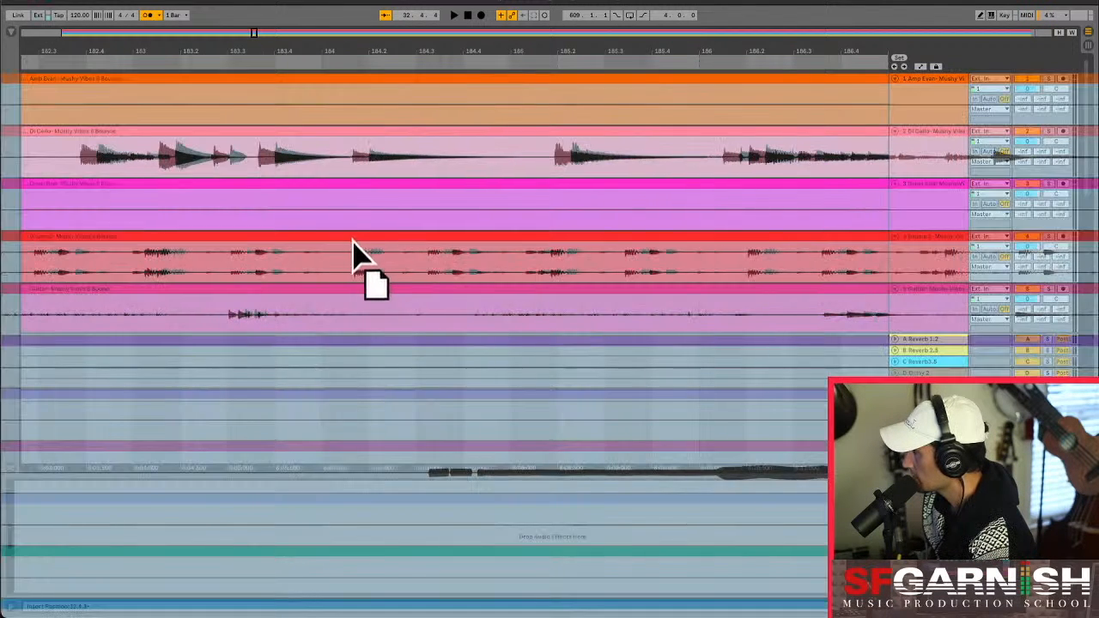
pyautogui.moveTo(352, 239)
pyautogui.mouseDown()
pyautogui.moveTo(325, 241)
pyautogui.moveTo(335, 253)
pyautogui.mouseUp()
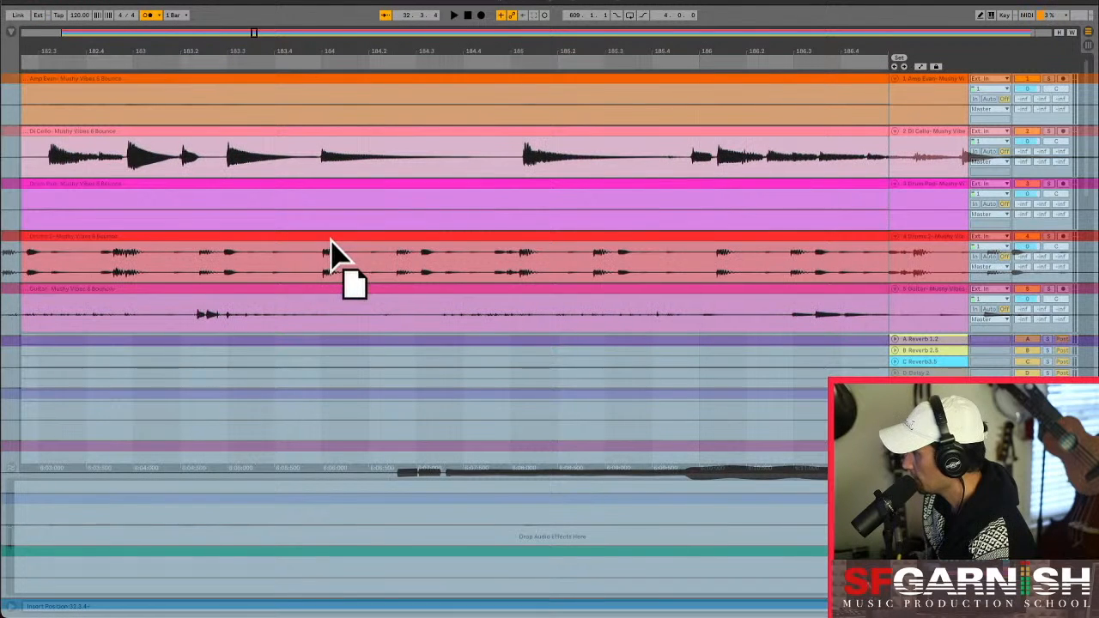
pyautogui.moveTo(330, 243); pyautogui.dragTo(329, 250)
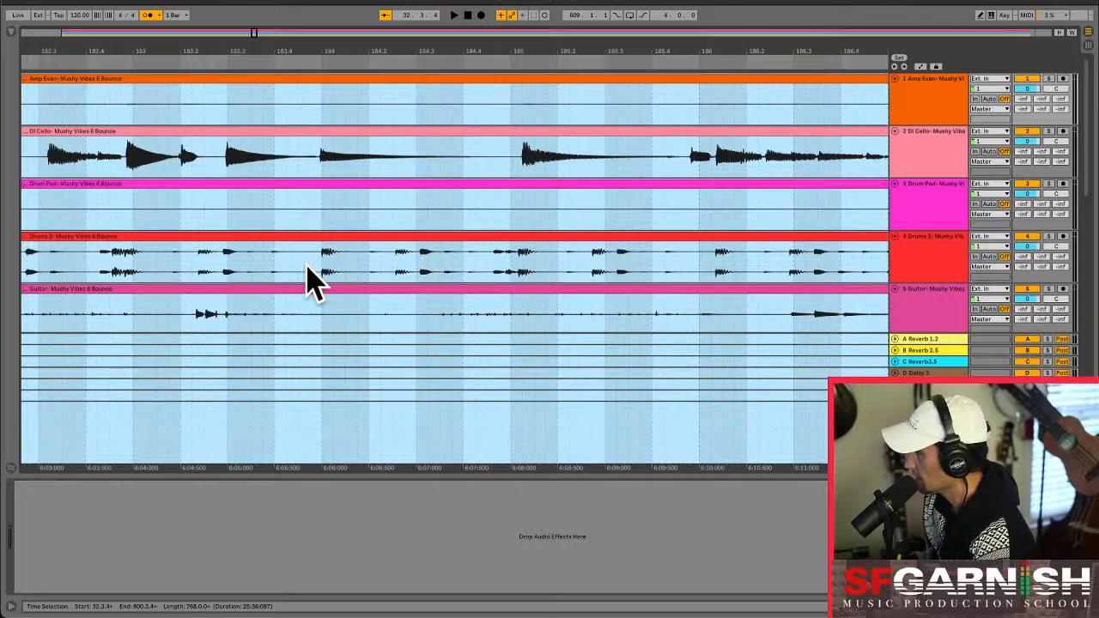
# Play the realigned stems, set the project tempo to 115 BPM, and play them again against the metronome.
pyautogui.click(306, 267)
pyautogui.press('space')
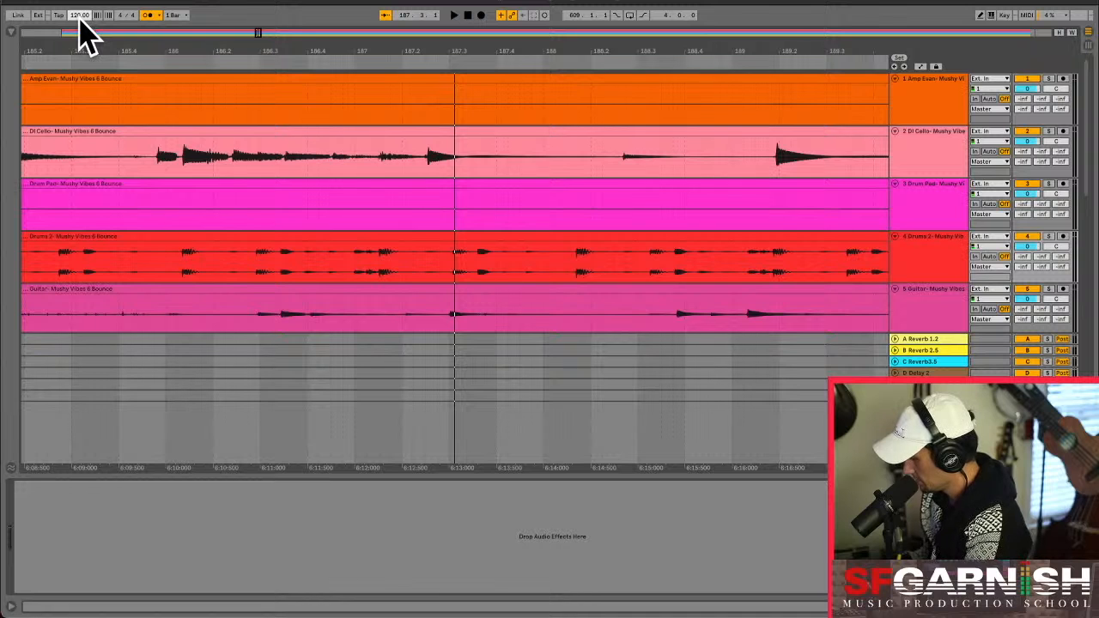
pyautogui.press('Return')
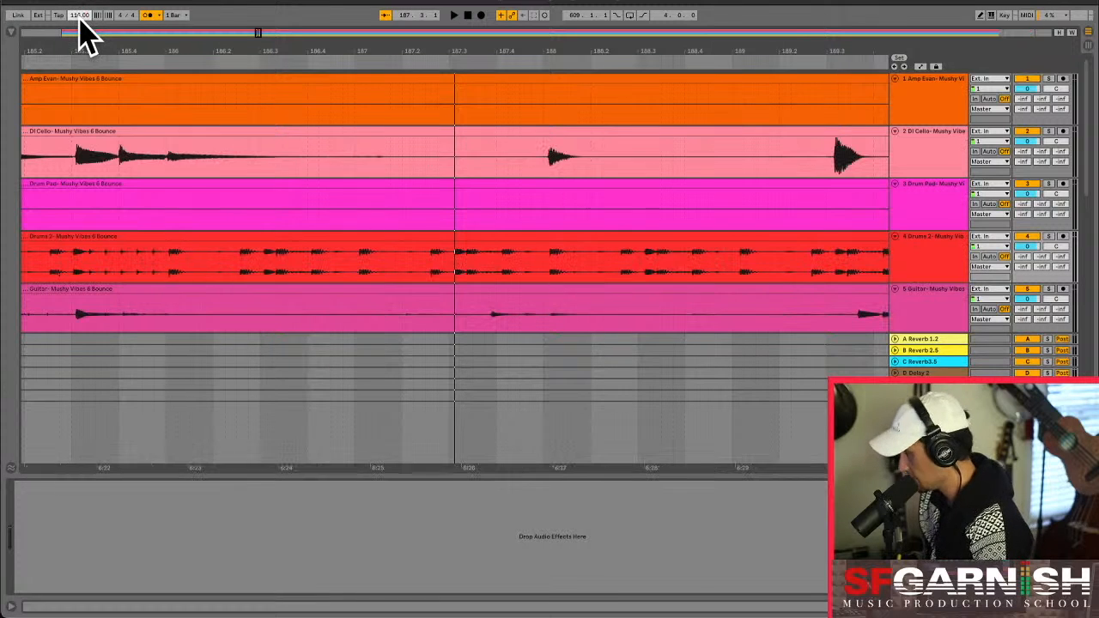
pyautogui.press('space')
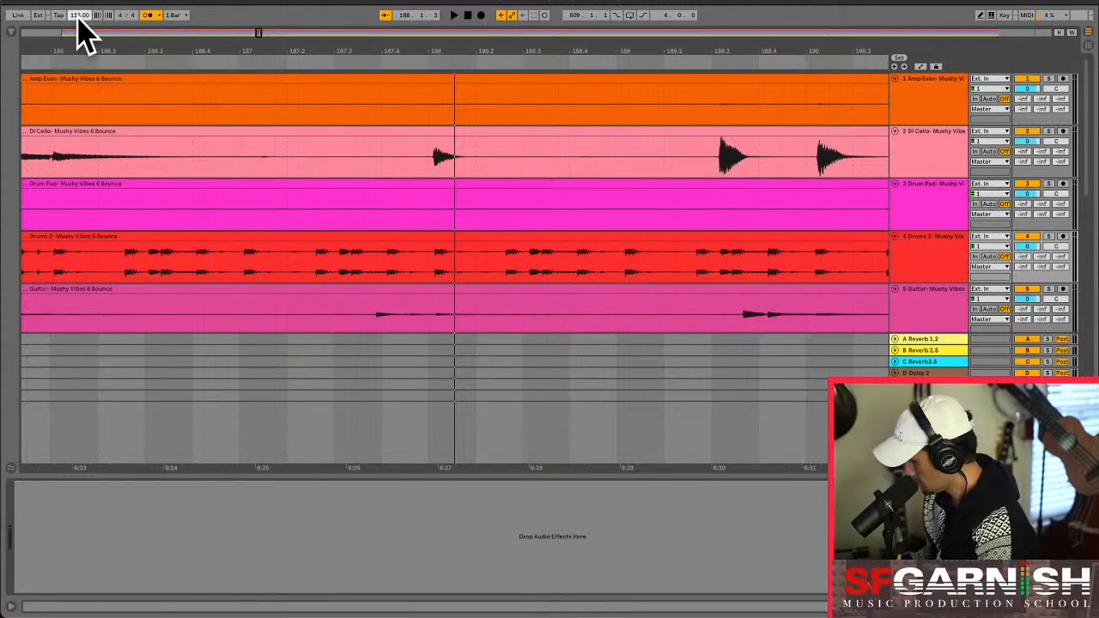
# Set the project tempo to 110 BPM and shift all stems slightly earlier to align the drum hit with bar 187.
pyautogui.moveTo(78, 17); pyautogui.dragTo(78, 23)
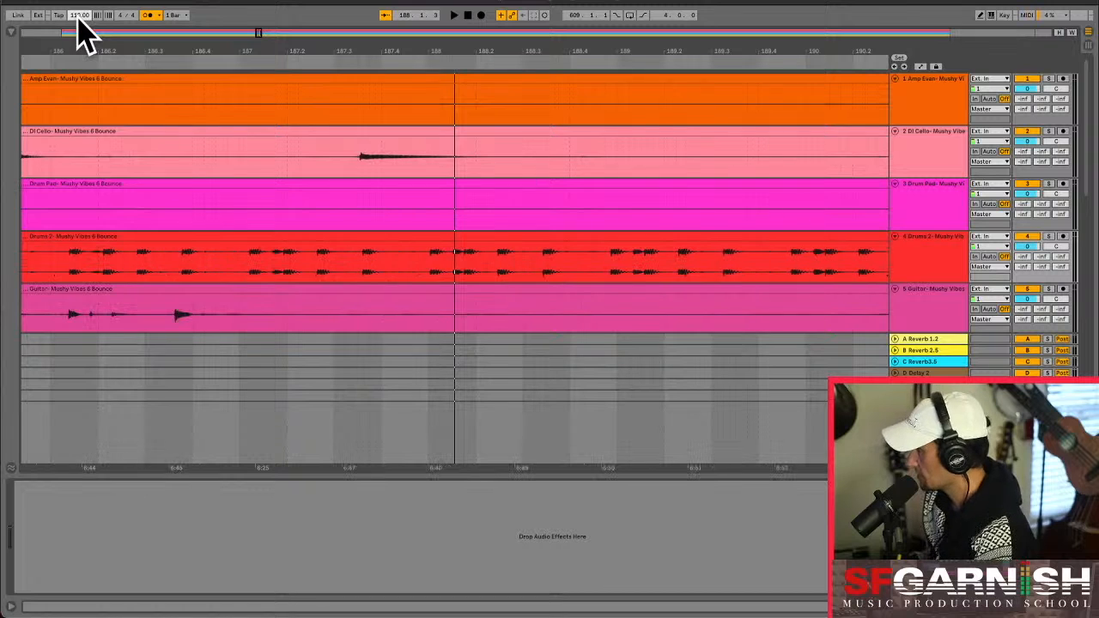
pyautogui.click(265, 275)
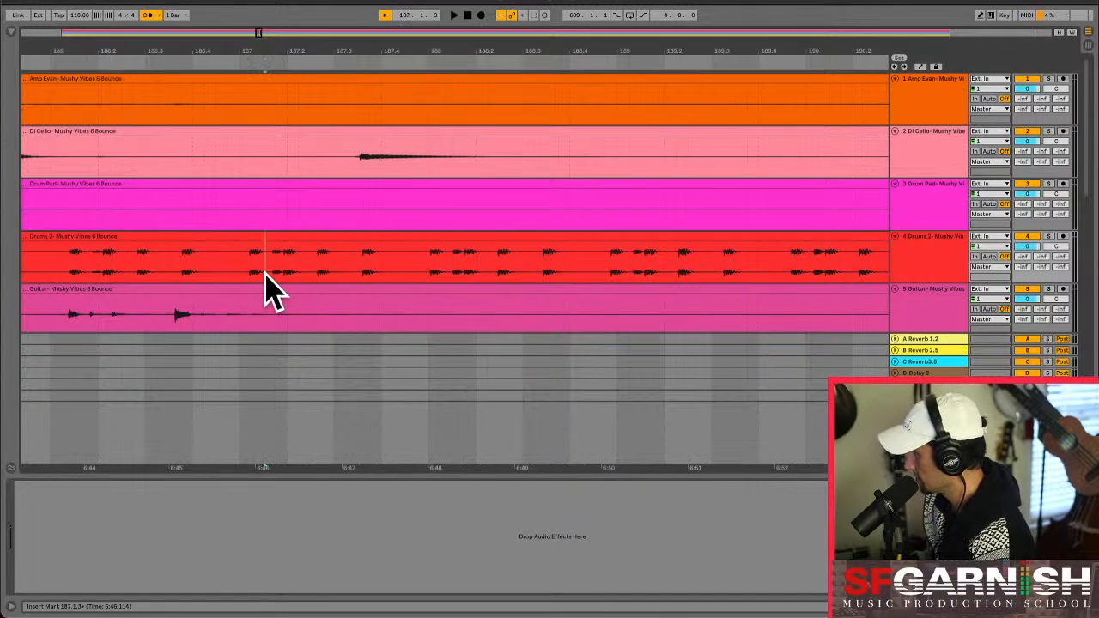
pyautogui.press('super+a')
pyautogui.moveTo(263, 238); pyautogui.dragTo(235, 278)
# Play from around bar 187 to check the drums against the metronome.
pyautogui.click(235, 278)
pyautogui.press('space')
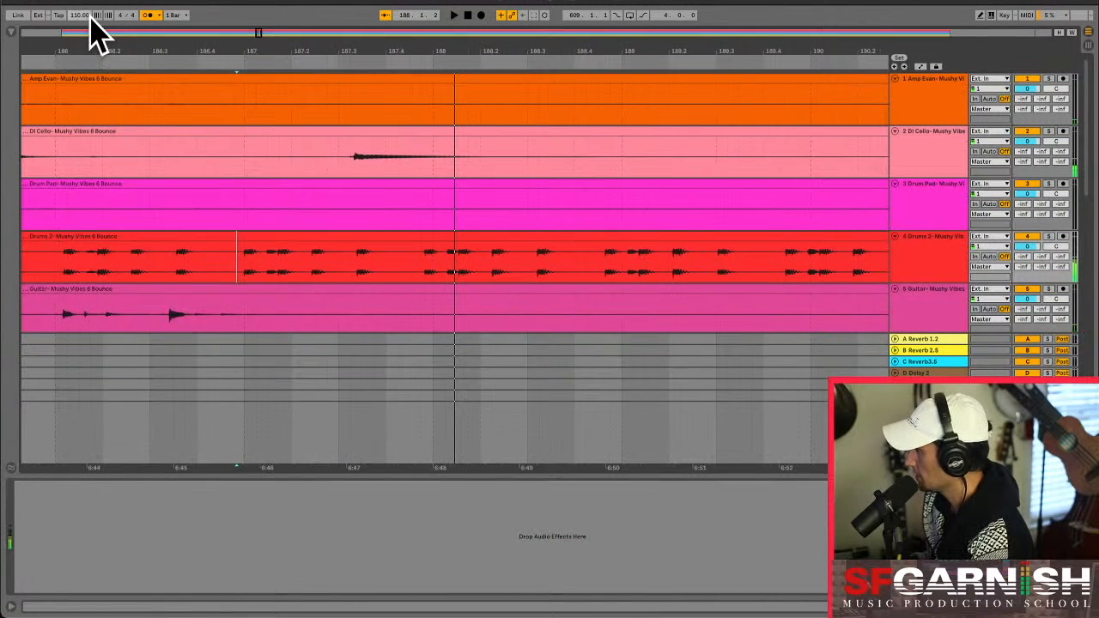
pyautogui.click(243, 259)
pyautogui.press('space')
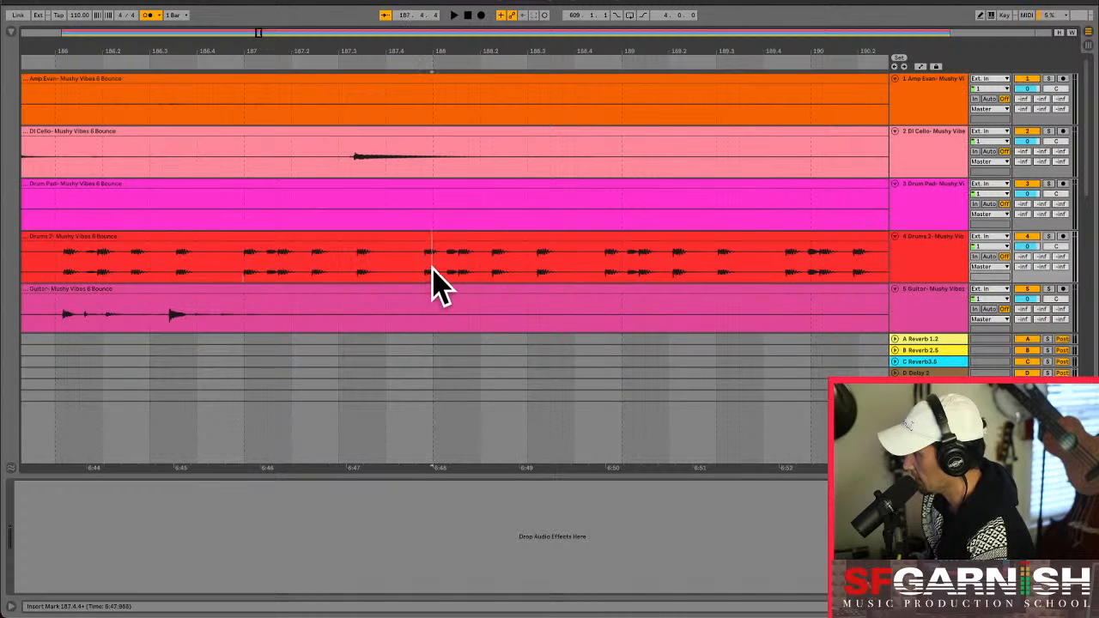
# Set the project tempo to 112 BPM and play the drums from around bar 187 against the metronome.
pyautogui.moveTo(432, 283); pyautogui.dragTo(424, 282)
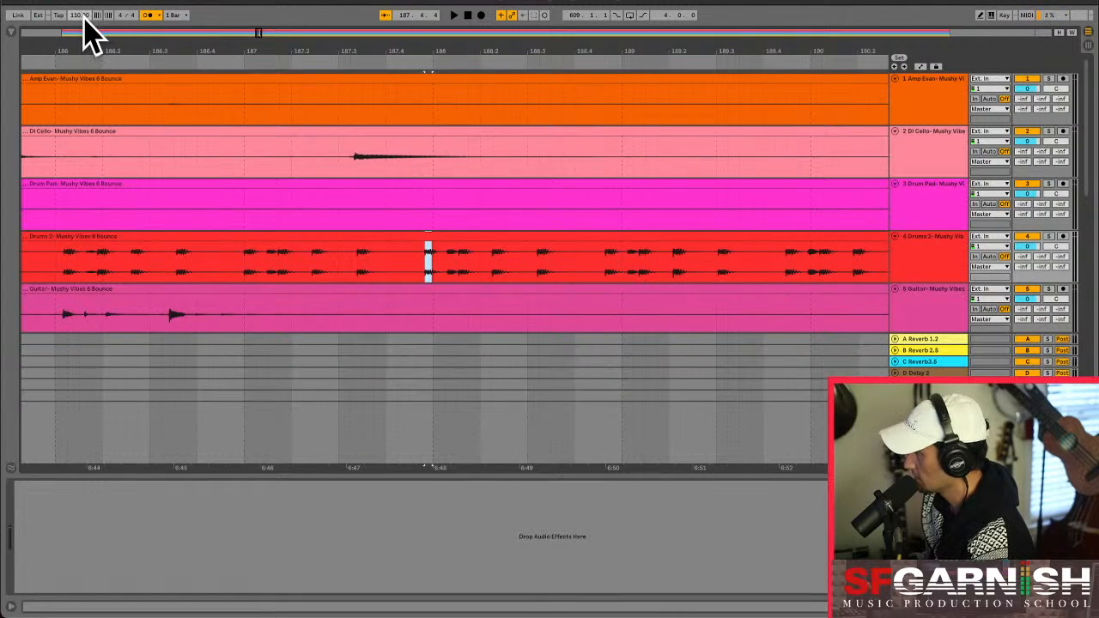
pyautogui.moveTo(84, 17); pyautogui.dragTo(85, 17)
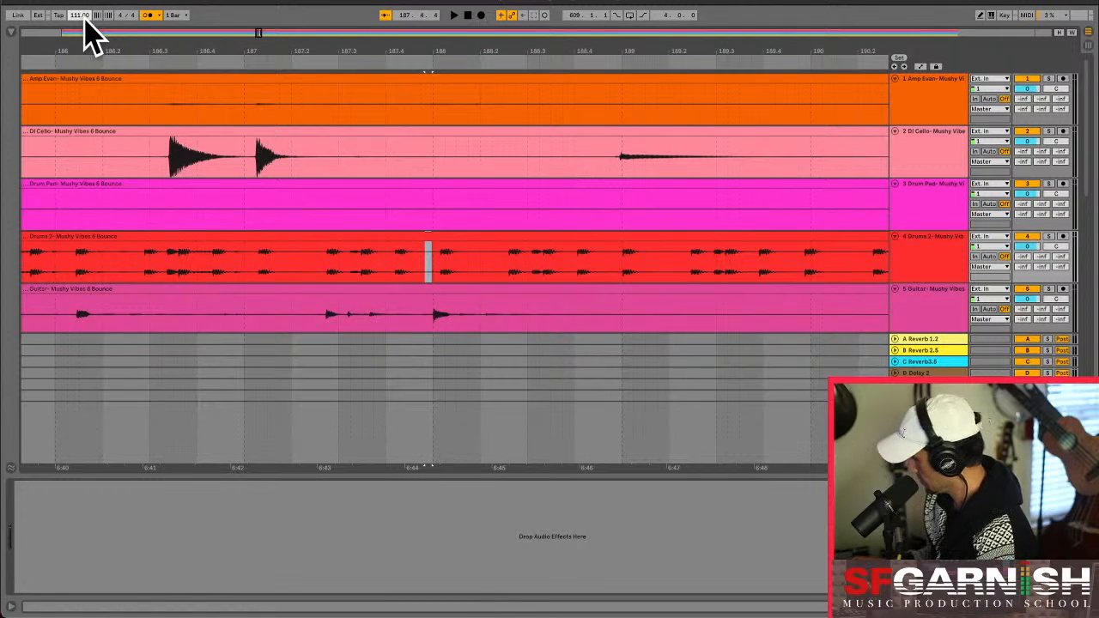
pyautogui.press('Return')
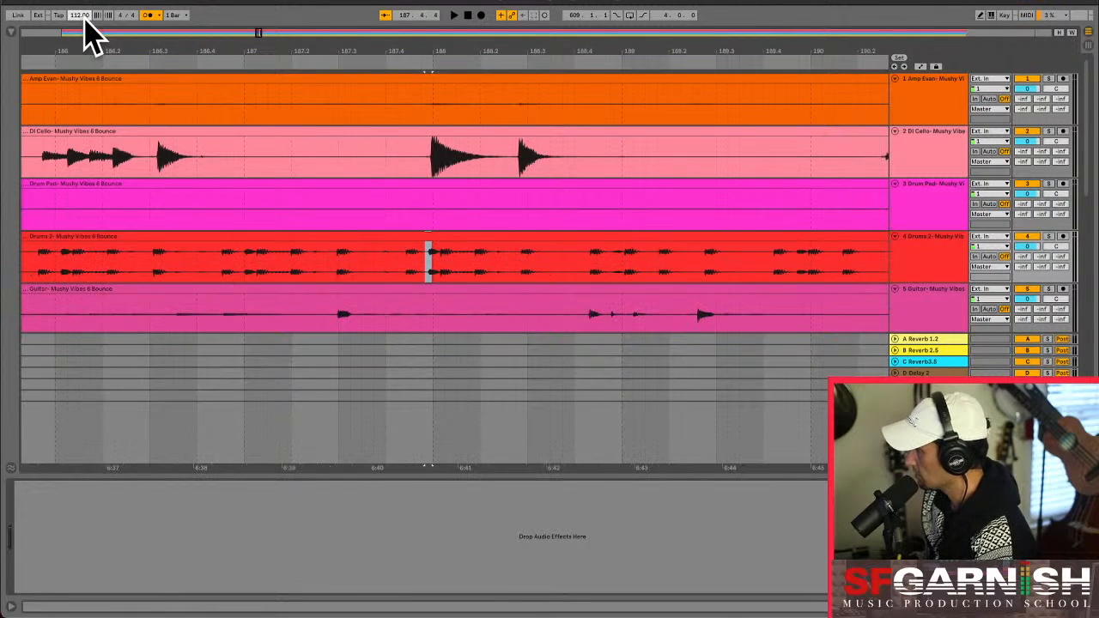
pyautogui.press('space')
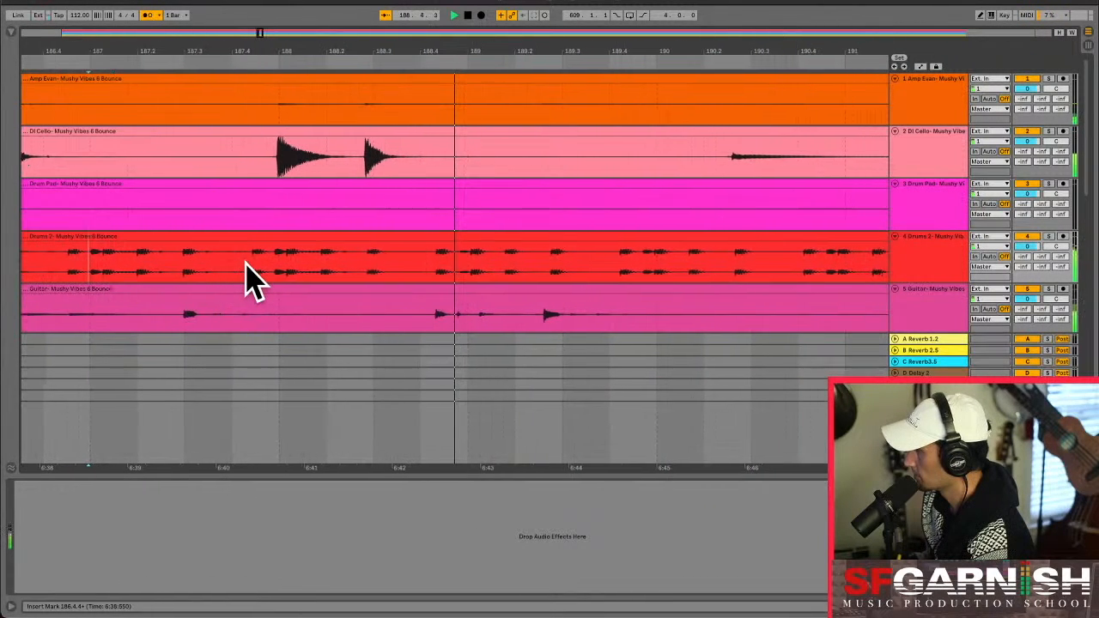
# Stop playback, set the project tempo to 115 BPM, and shift all stems slightly earlier to align the drum hit with bar 190.
pyautogui.click(79, 15)
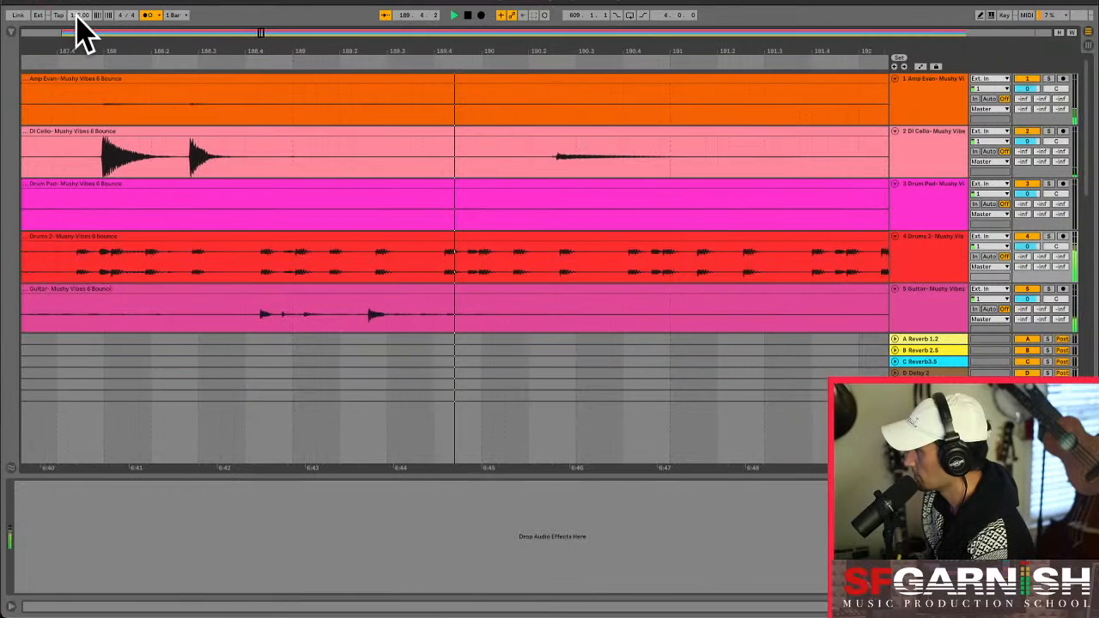
pyautogui.press('space')
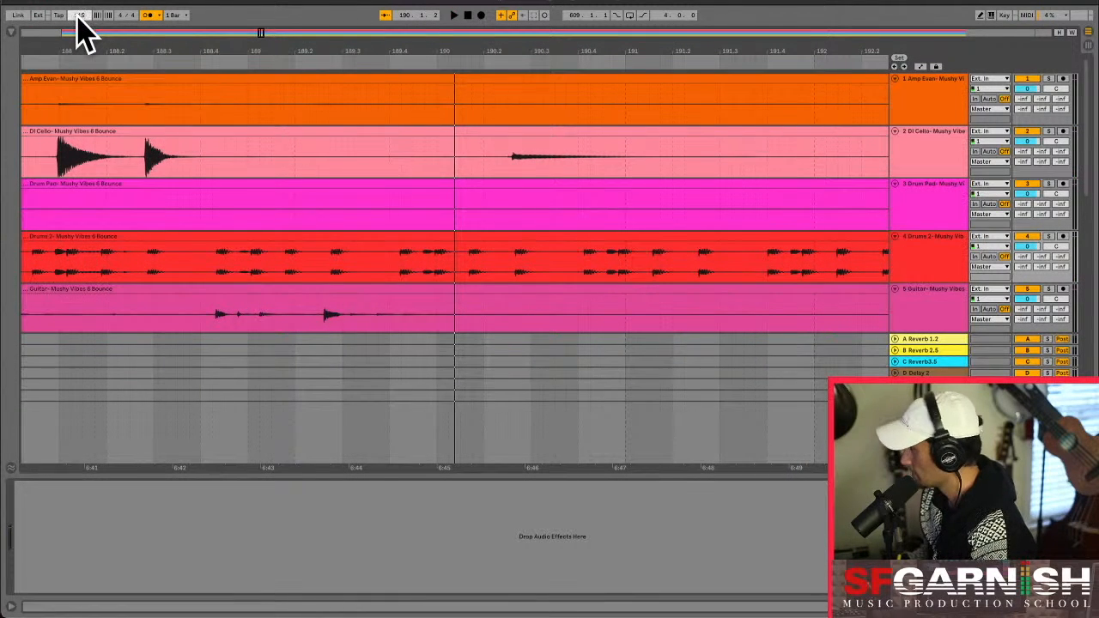
pyautogui.write('115')
pyautogui.press('Return')
pyautogui.click(434, 273)
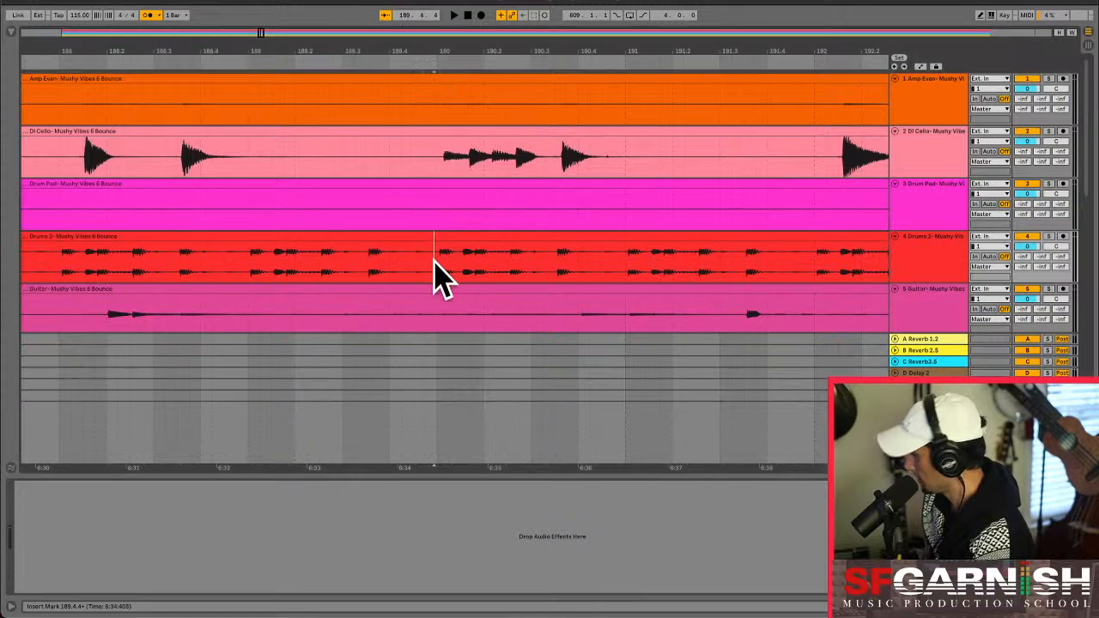
pyautogui.hotkey('ctrl', 'a')
pyautogui.moveTo(445, 236); pyautogui.dragTo(441, 238)
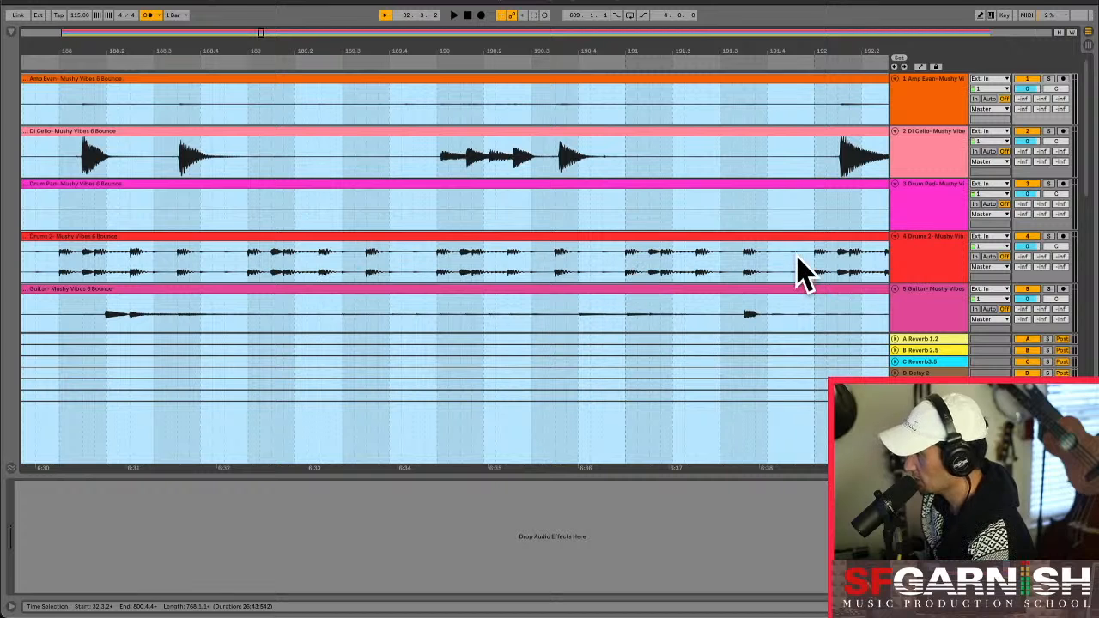
# Play the stems from around bar 189, then shift them all earlier to start at 32.1.1 with the drum hit on bar 194.
pyautogui.click(246, 273)
pyautogui.press('space')
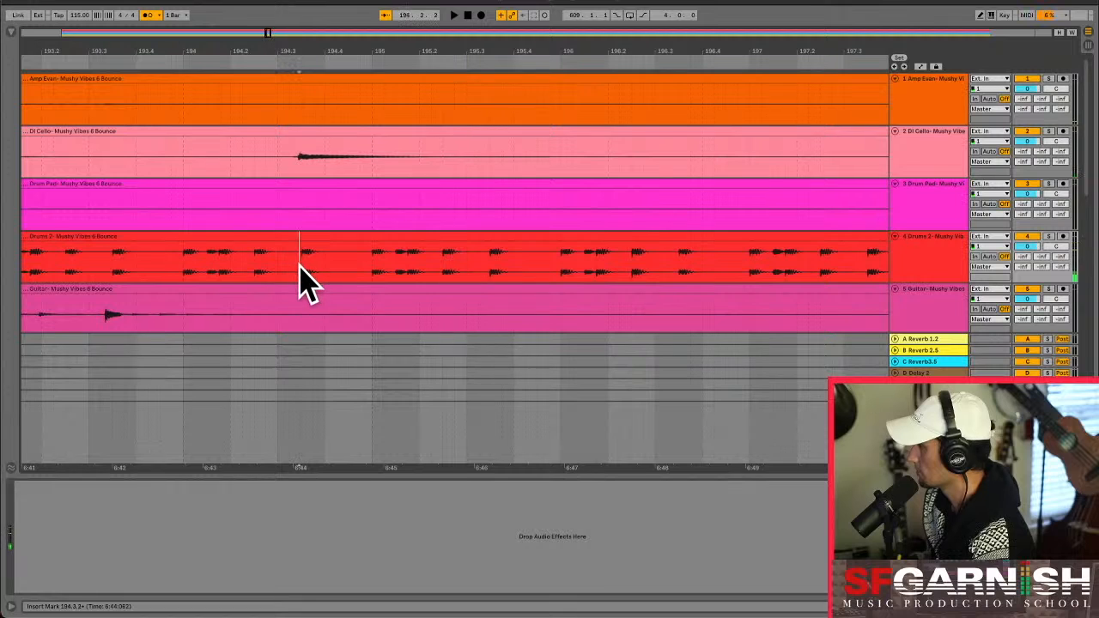
pyautogui.hotkey('ctrl', 'a')
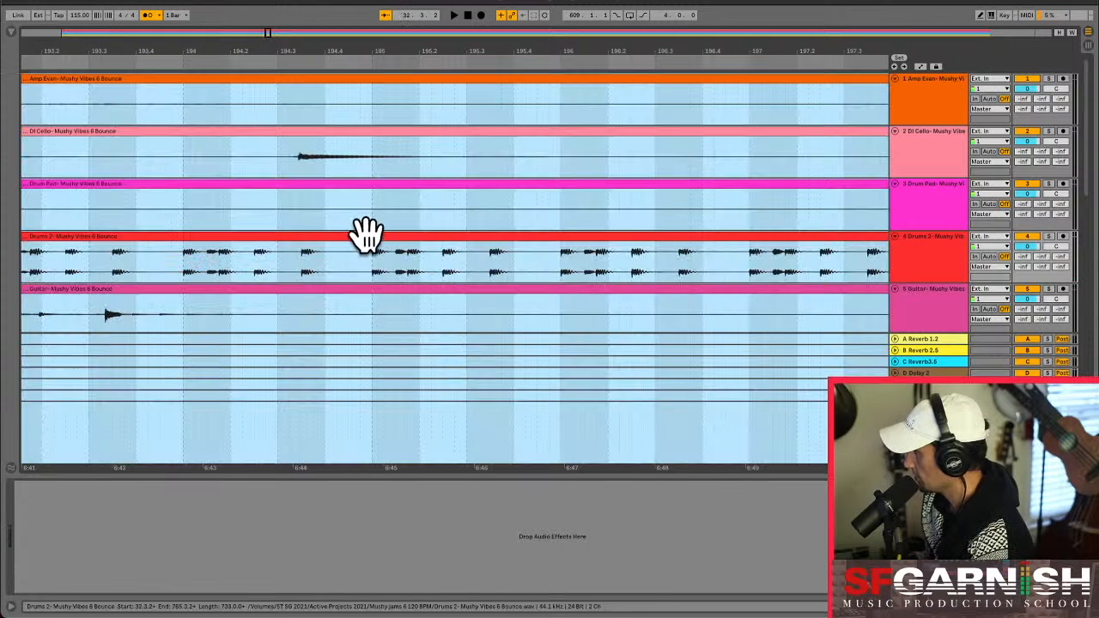
pyautogui.moveTo(355, 236); pyautogui.dragTo(208, 248)
# Play the realigned stems from bar 194 against the metronome, then turn the metronome off.
pyautogui.click(184, 276)
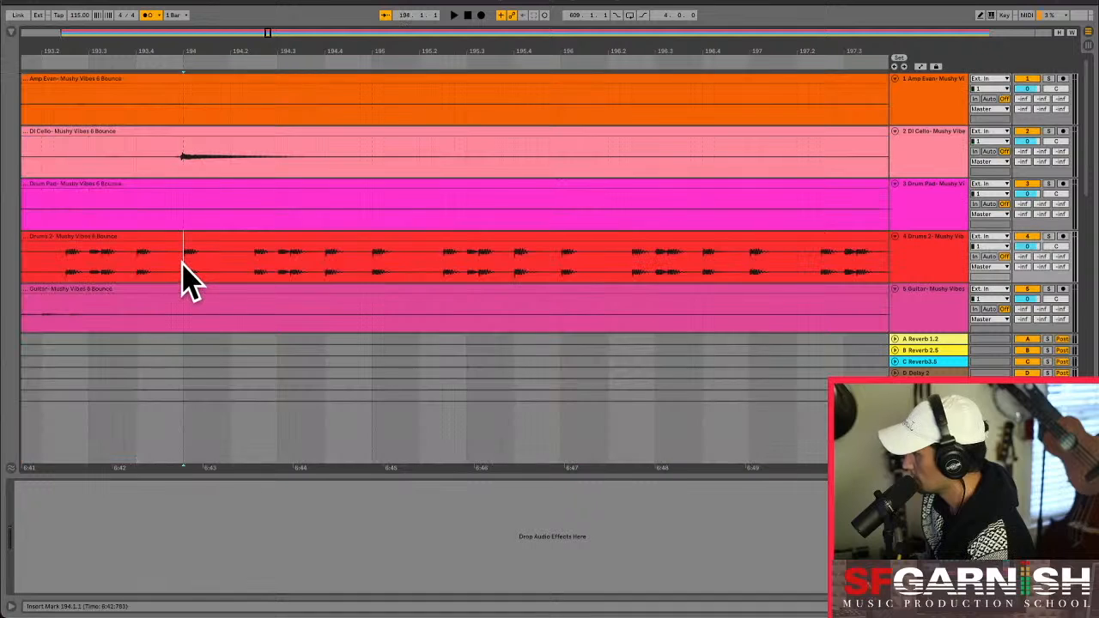
pyautogui.press('space')
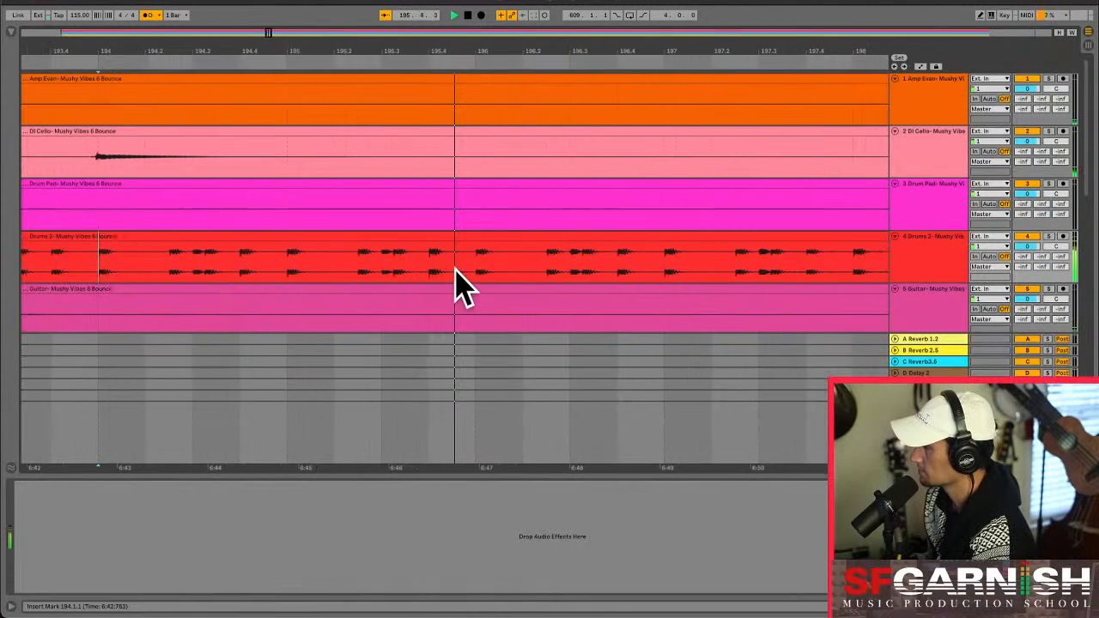
pyautogui.press('-')
pyautogui.press('-')
pyautogui.press('-')
pyautogui.press('-')
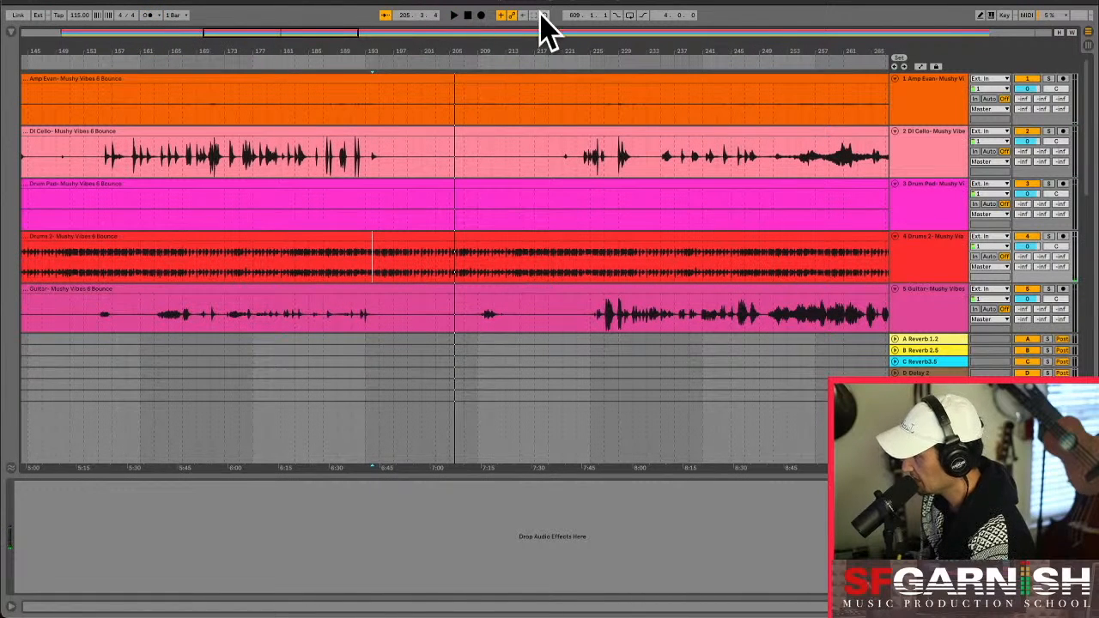
# Save the Live Set as "Mushy 6 115 BPM" in the Mushy jams 6 120 BPM folder.
pyautogui.click(76, 2)
pyautogui.click(135, 109)
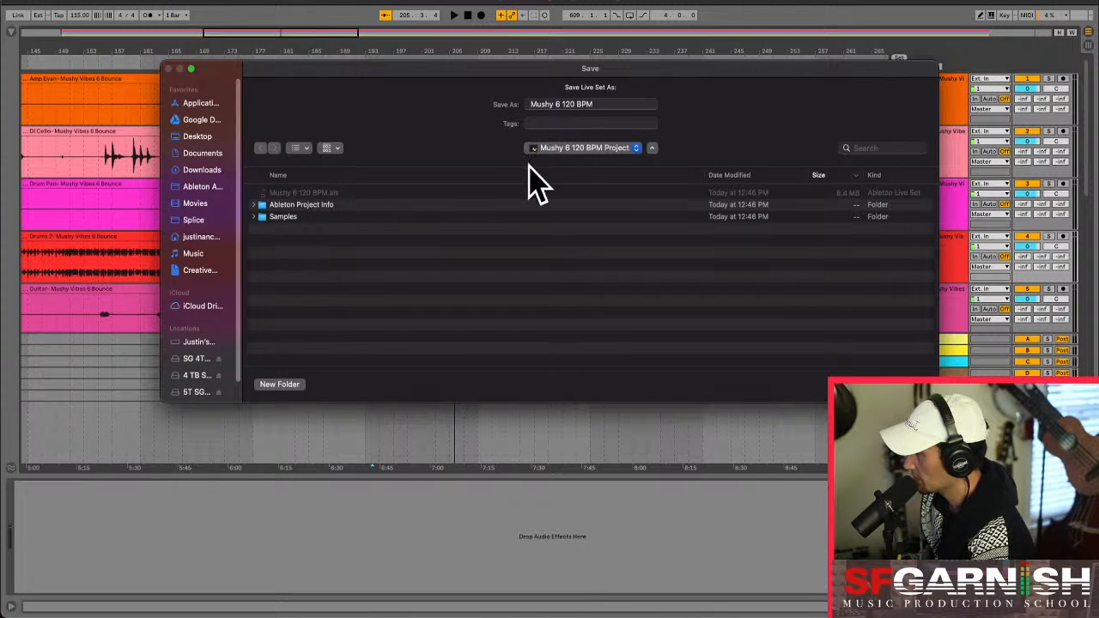
pyautogui.click(600, 148)
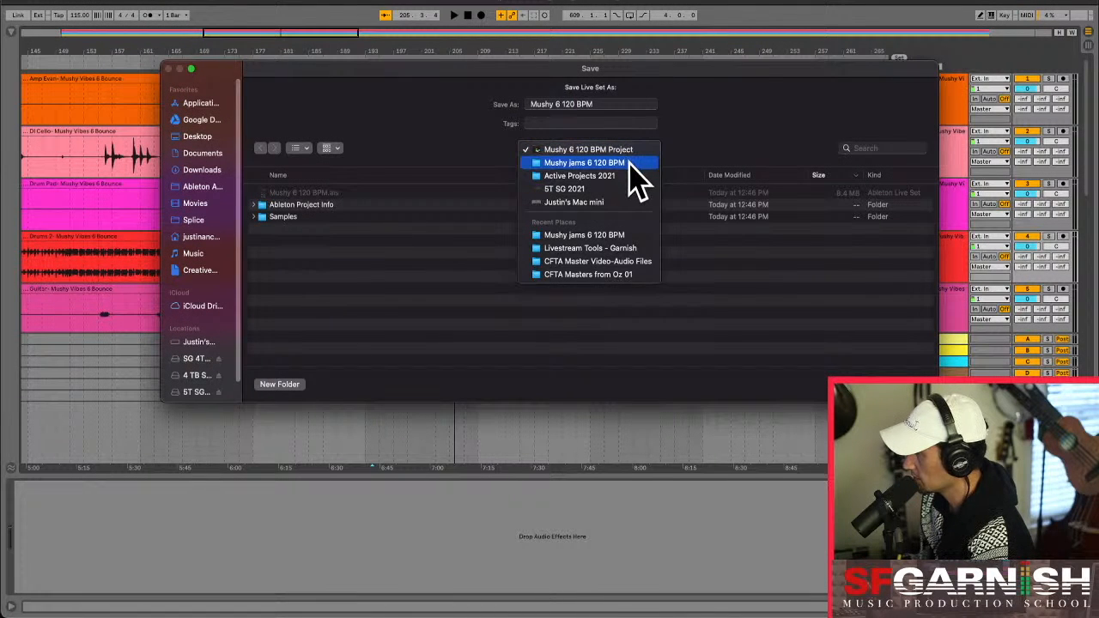
pyautogui.click(629, 162)
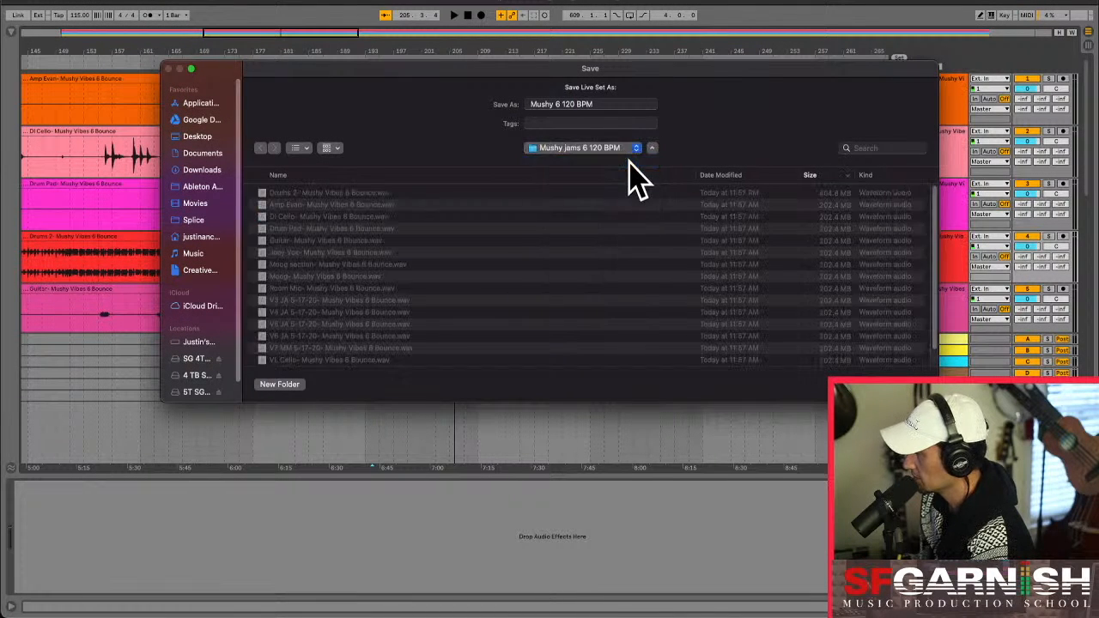
pyautogui.click(576, 104)
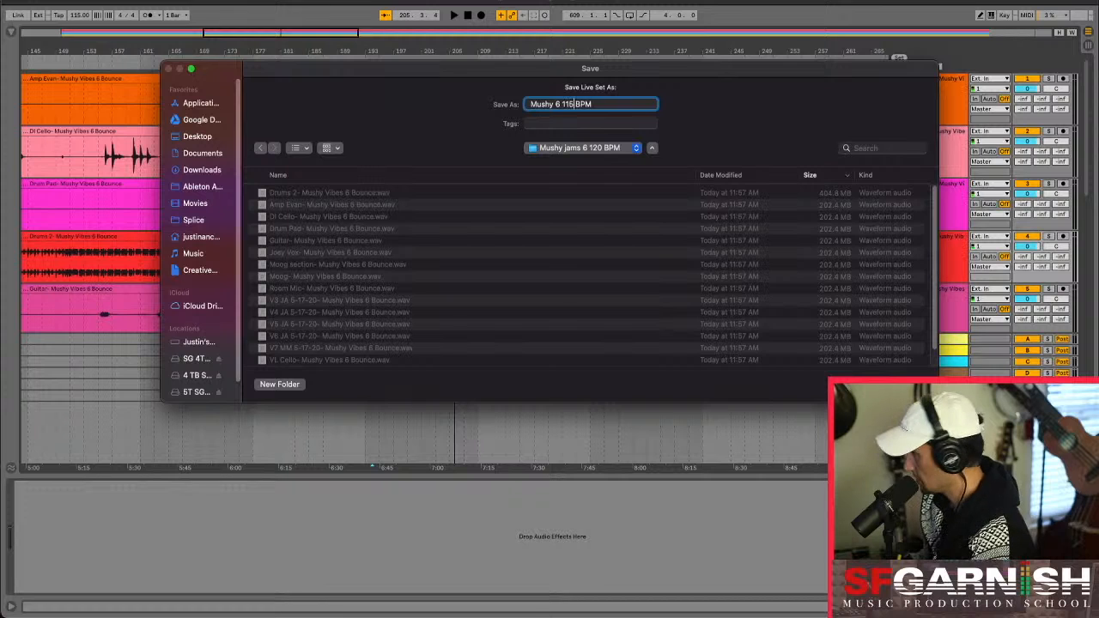
pyautogui.press('Return')
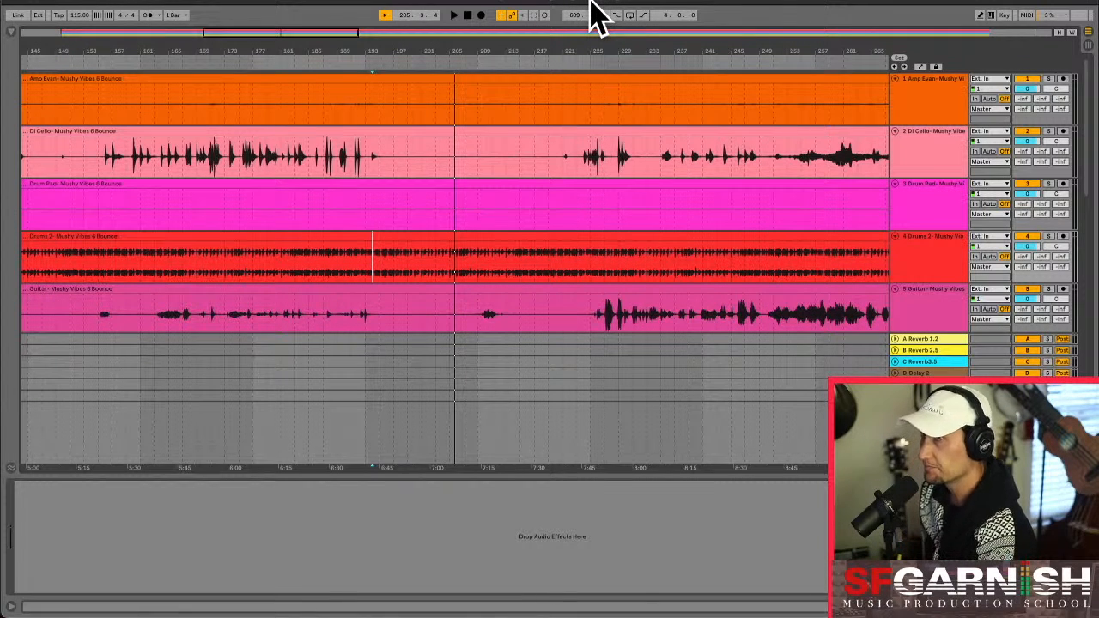
# Move the Start locator near the beginning of the stems to bar 38.
pyautogui.click(366, 266)
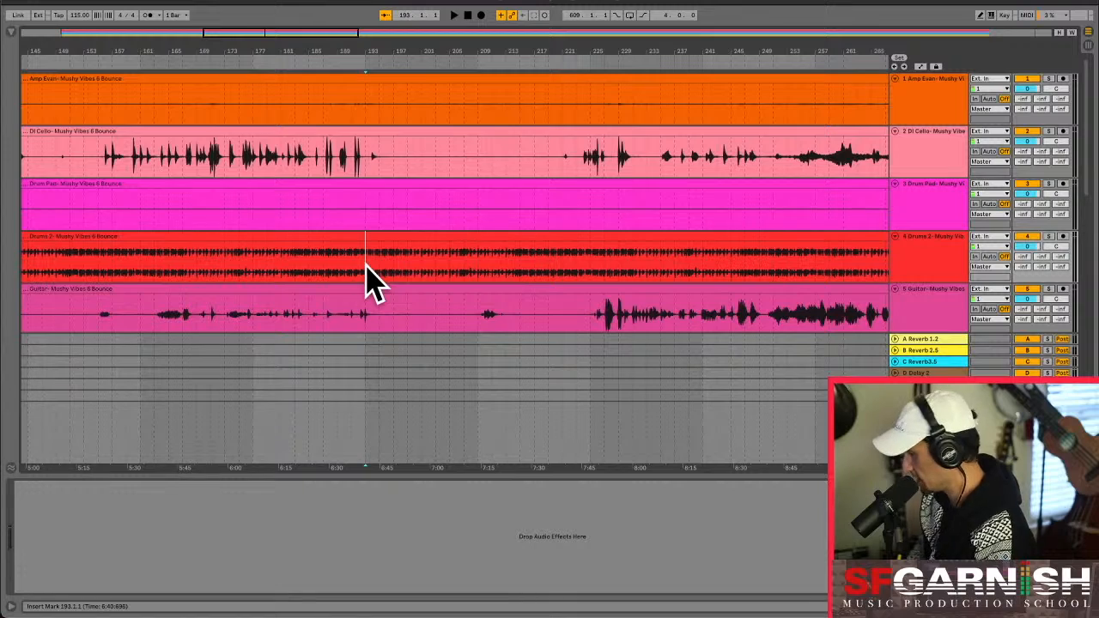
pyautogui.press('-')
pyautogui.press('-')
pyautogui.press('-')
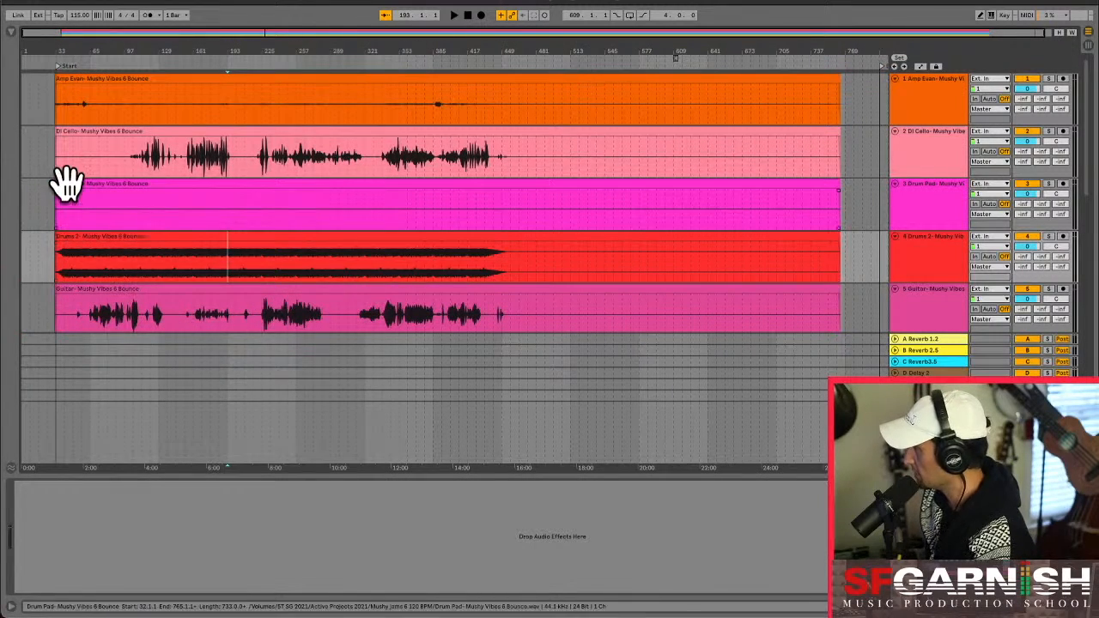
pyautogui.click(55, 155)
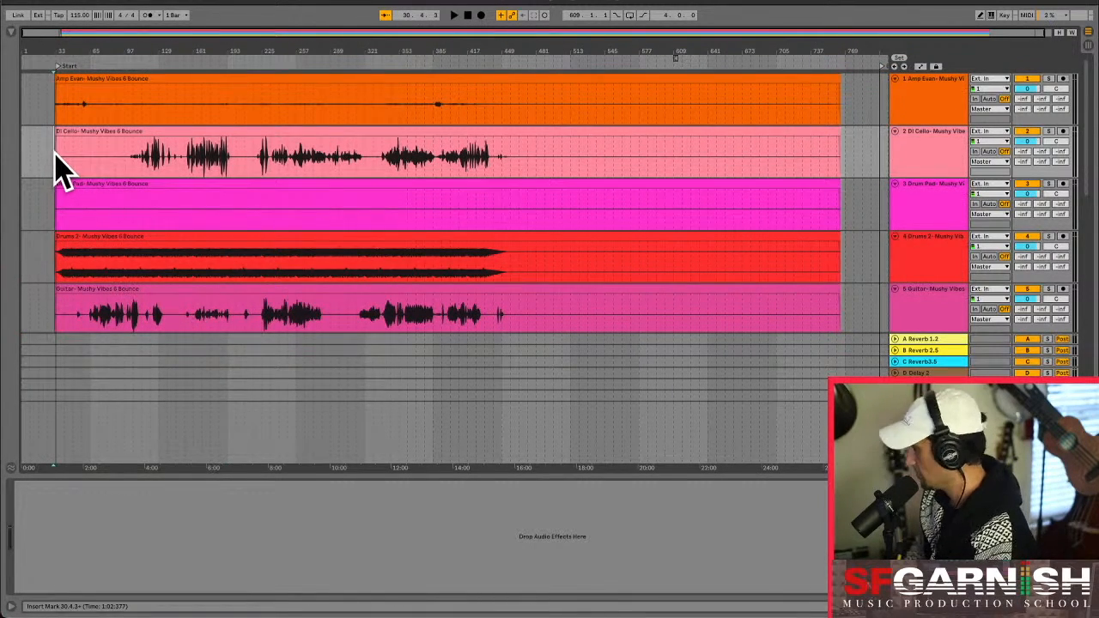
pyautogui.press('+')
pyautogui.press('+')
pyautogui.press('+')
pyautogui.press('+')
pyautogui.press('+')
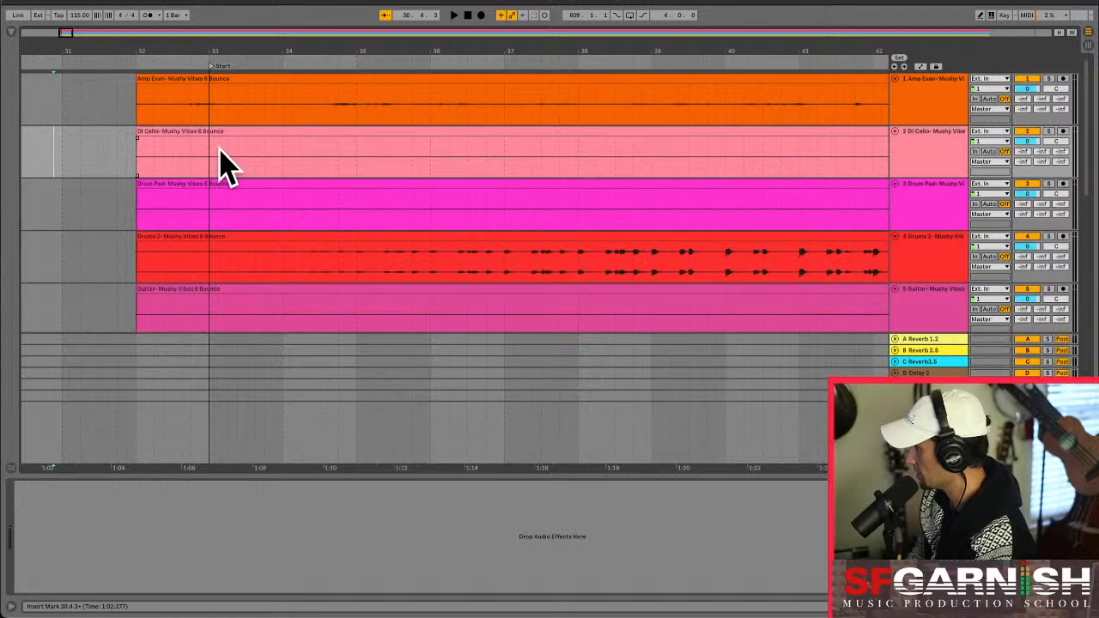
pyautogui.click(209, 171)
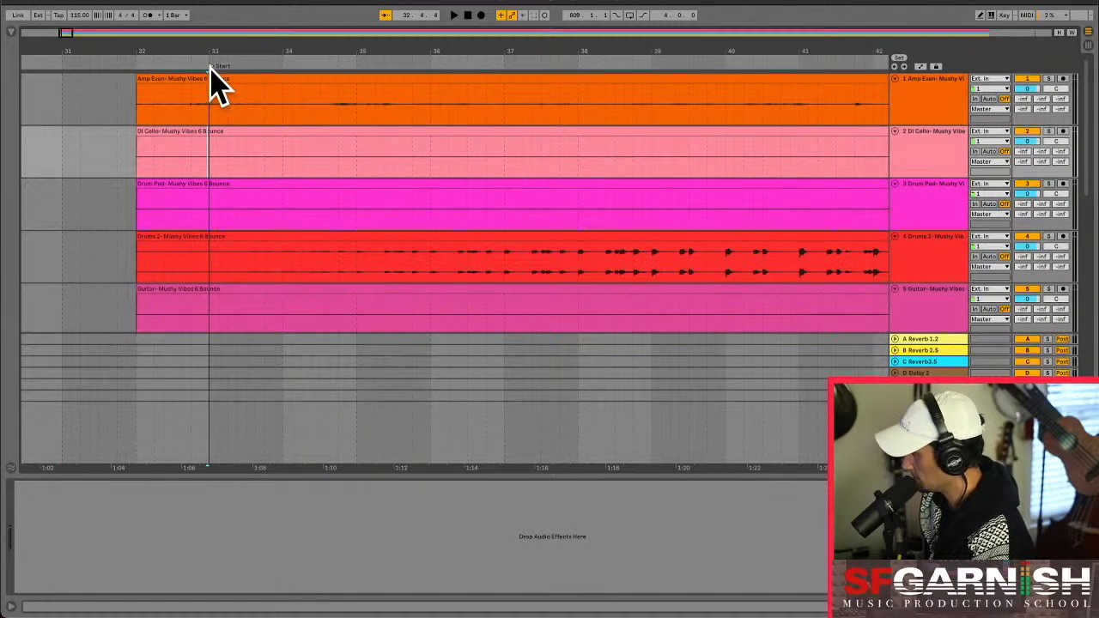
pyautogui.moveTo(210, 68)
pyautogui.mouseDown()
pyautogui.moveTo(588, 81)
pyautogui.moveTo(579, 77)
pyautogui.mouseUp()
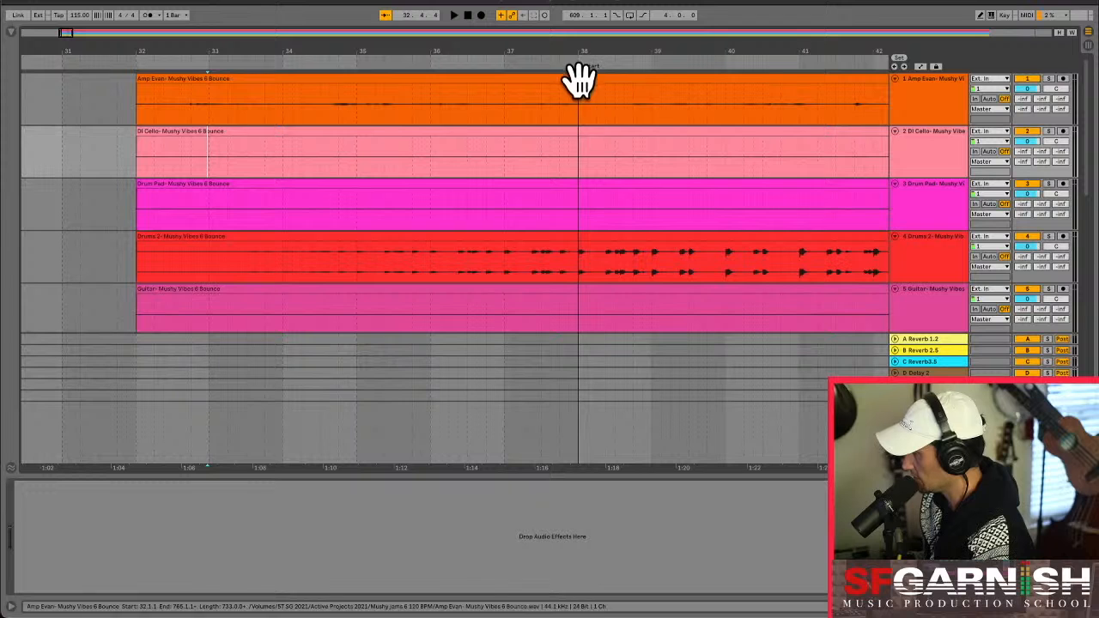
# Play the stems from the Start locator at bar 38 to check the opening drums.
pyautogui.click(581, 107)
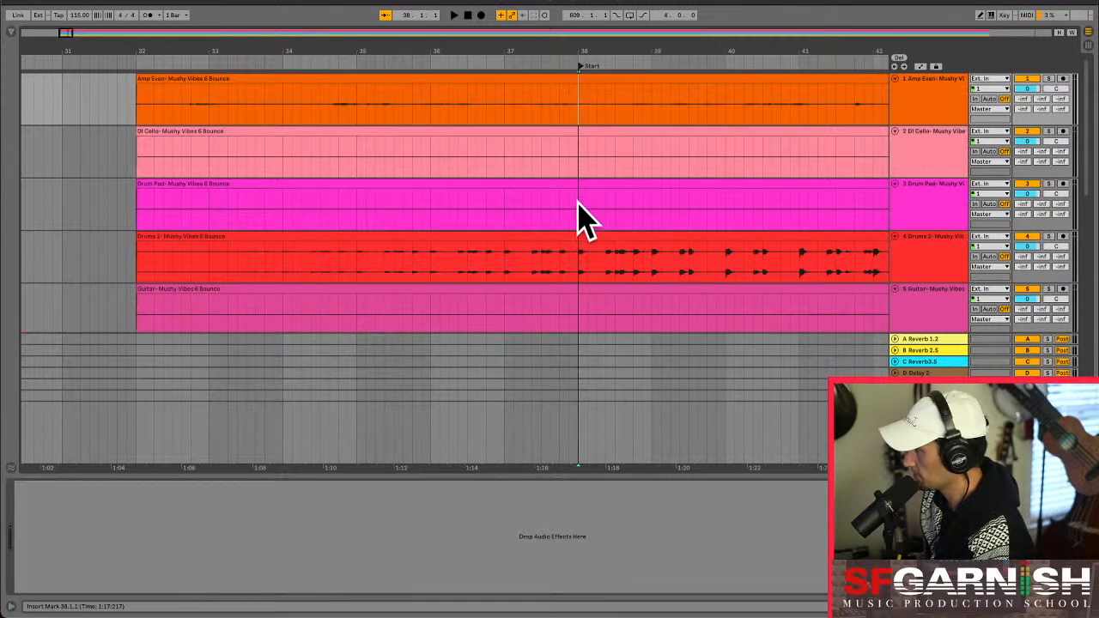
pyautogui.press('space')
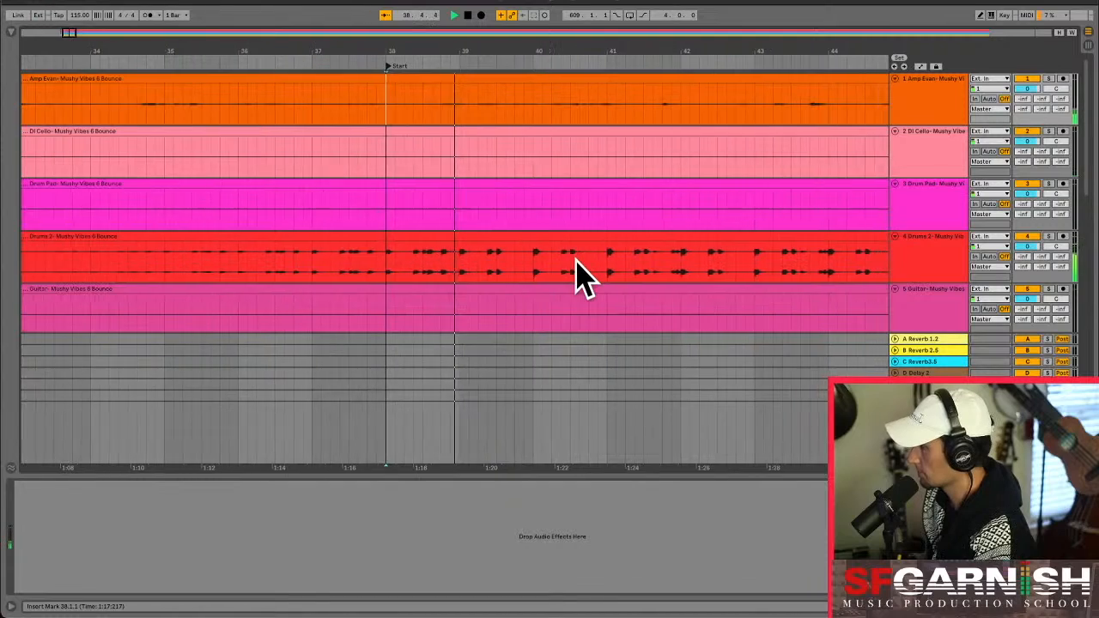
pyautogui.press('space')
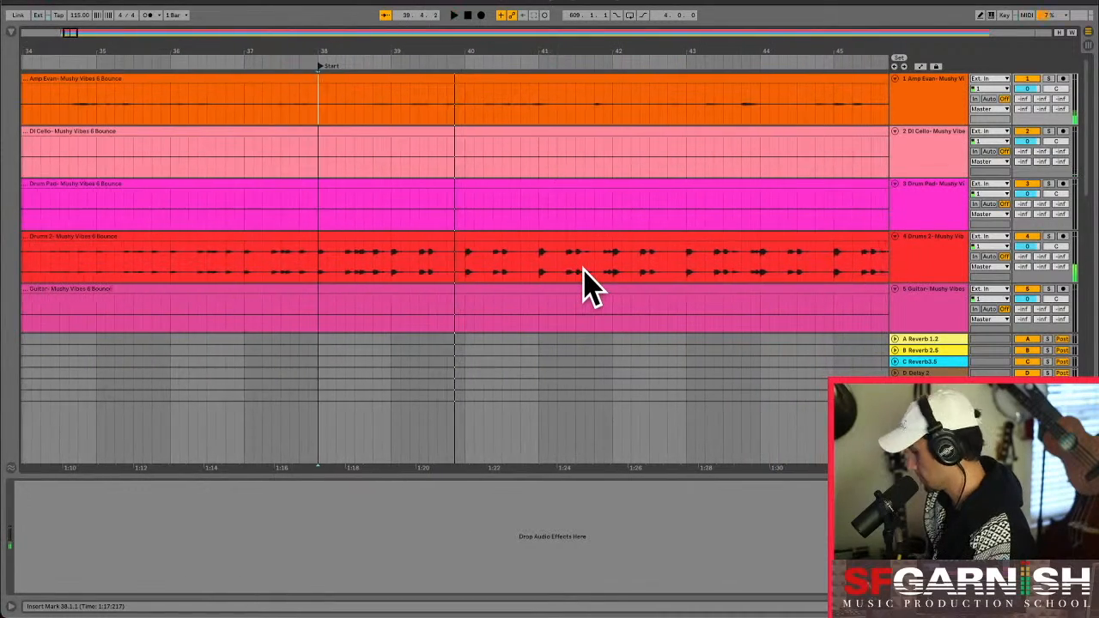
# Examine the full length of the stems, focusing on the DI Cello part around bars 345 to 369.
pyautogui.click(585, 271)
pyautogui.press('-')
pyautogui.press('-')
pyautogui.press('-')
pyautogui.press('-')
pyautogui.press('-')
pyautogui.press('-')
pyautogui.press('-')
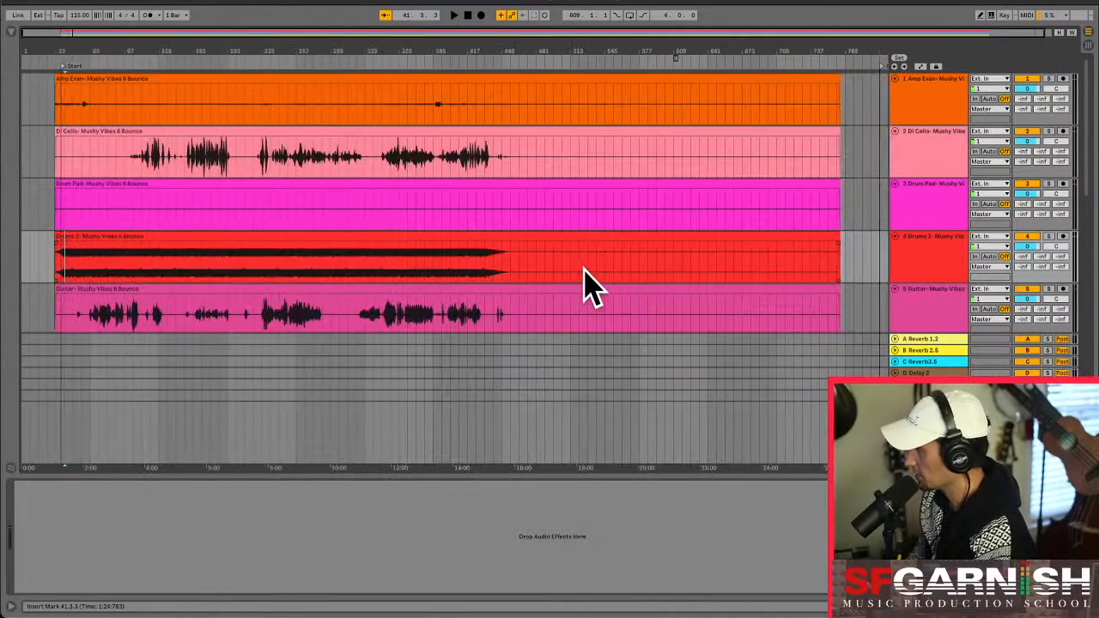
pyautogui.click(392, 160)
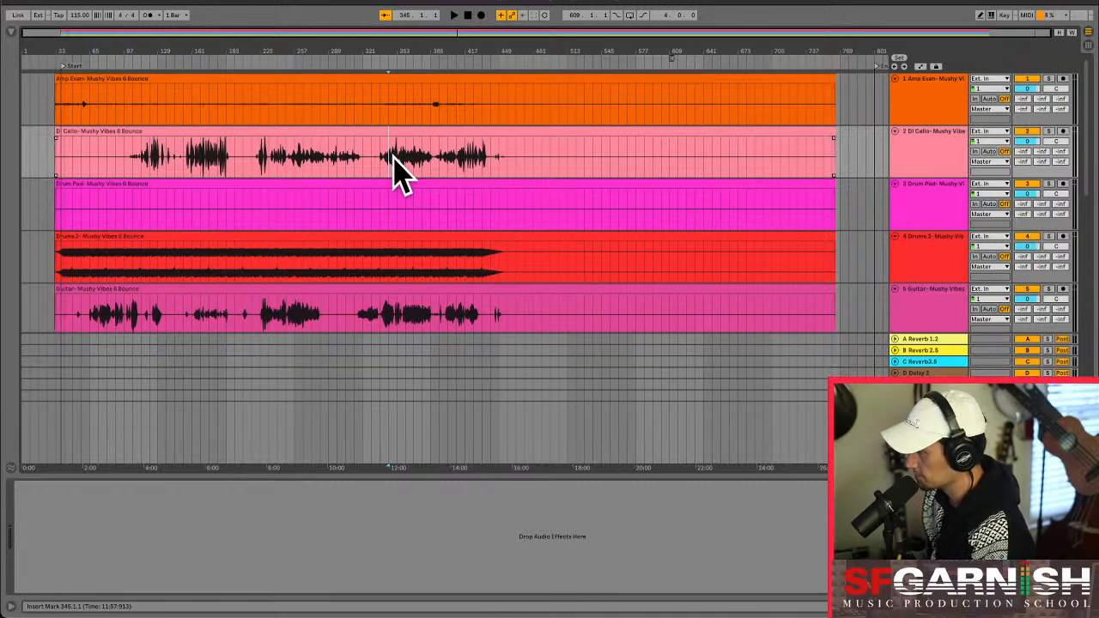
pyautogui.click(413, 164)
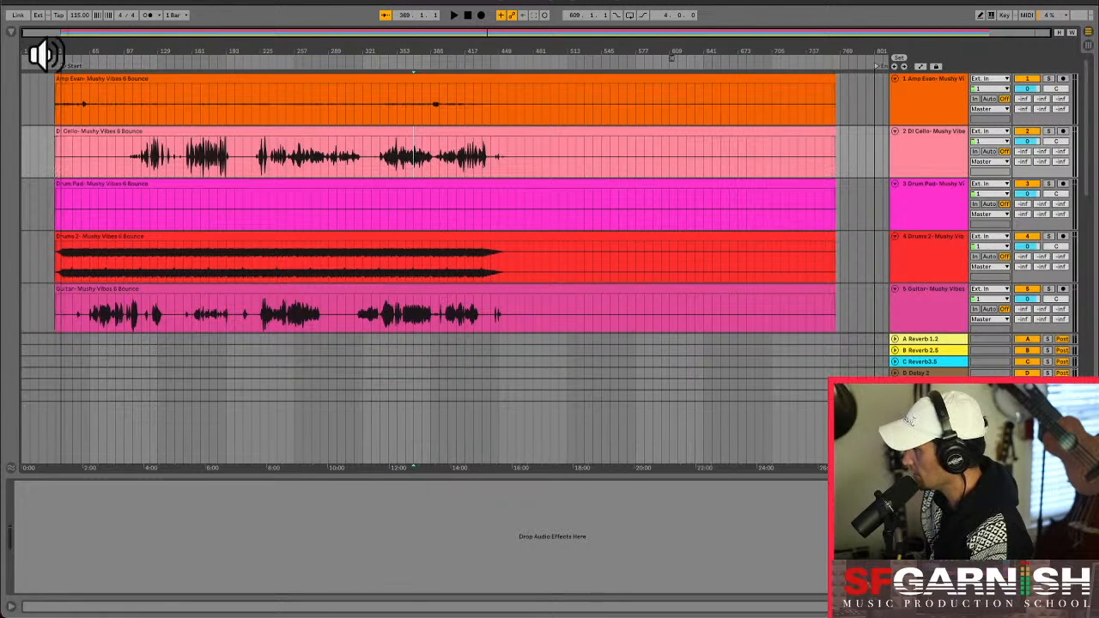
# Load Uku Bass Rack.adg from the Racks custom collection onto the Moog track.
pyautogui.click(10, 32)
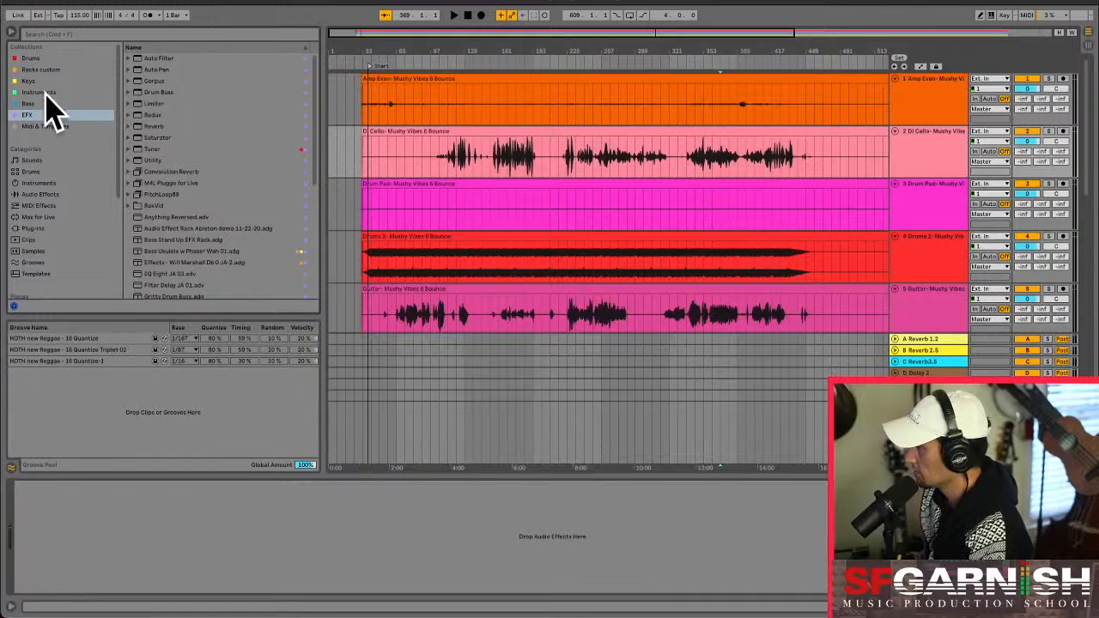
pyautogui.click(45, 69)
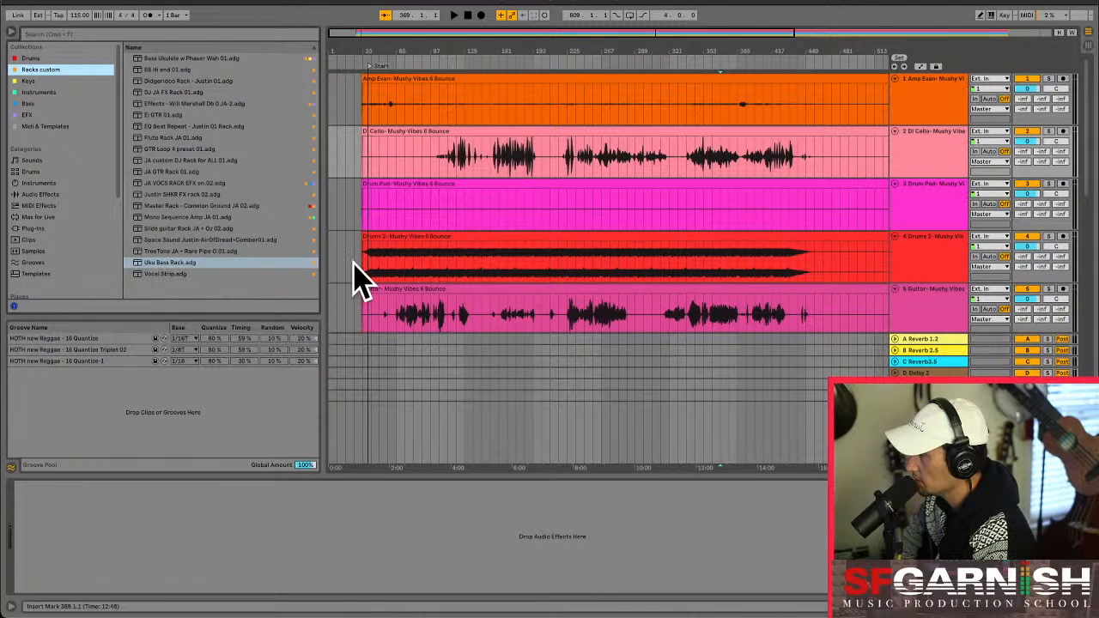
pyautogui.scroll(-3, 363, 277)
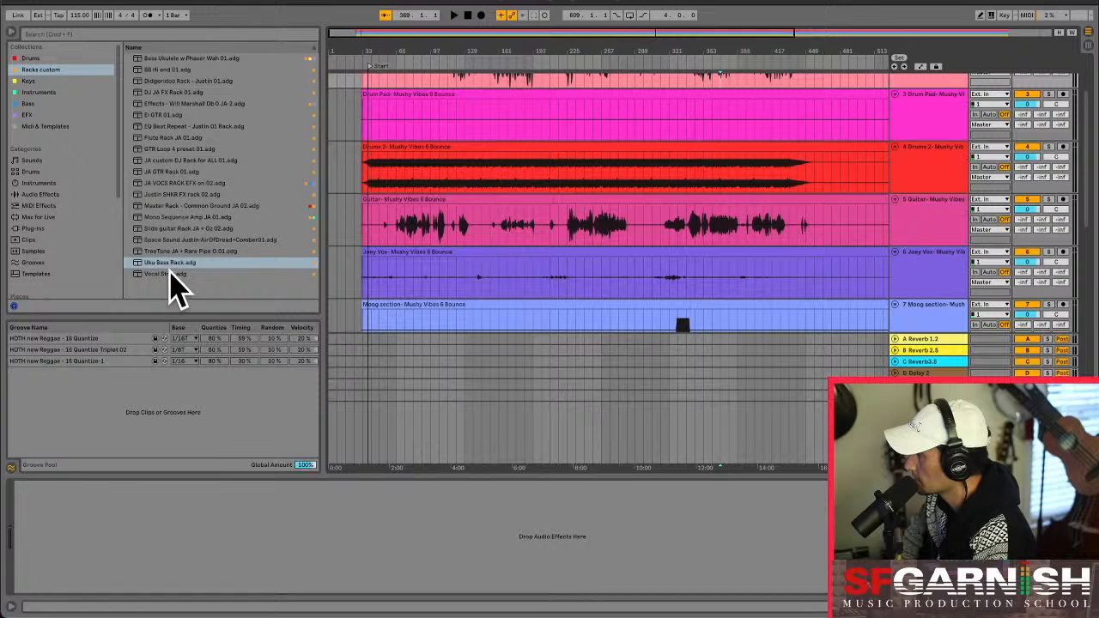
pyautogui.scroll(-3, 510, 243)
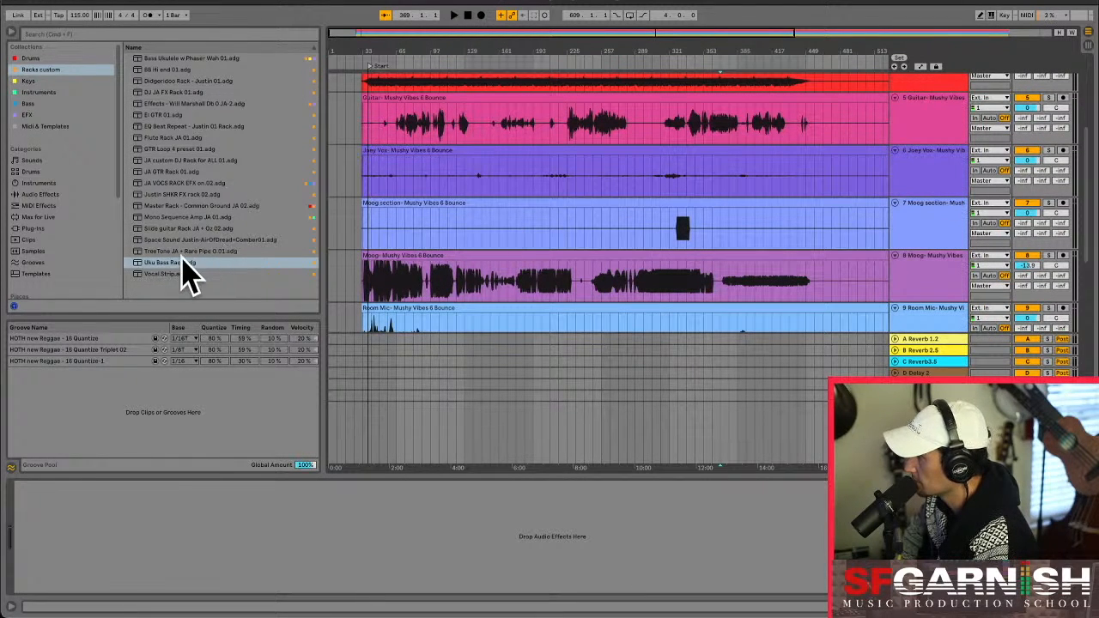
pyautogui.moveTo(177, 262); pyautogui.dragTo(473, 269)
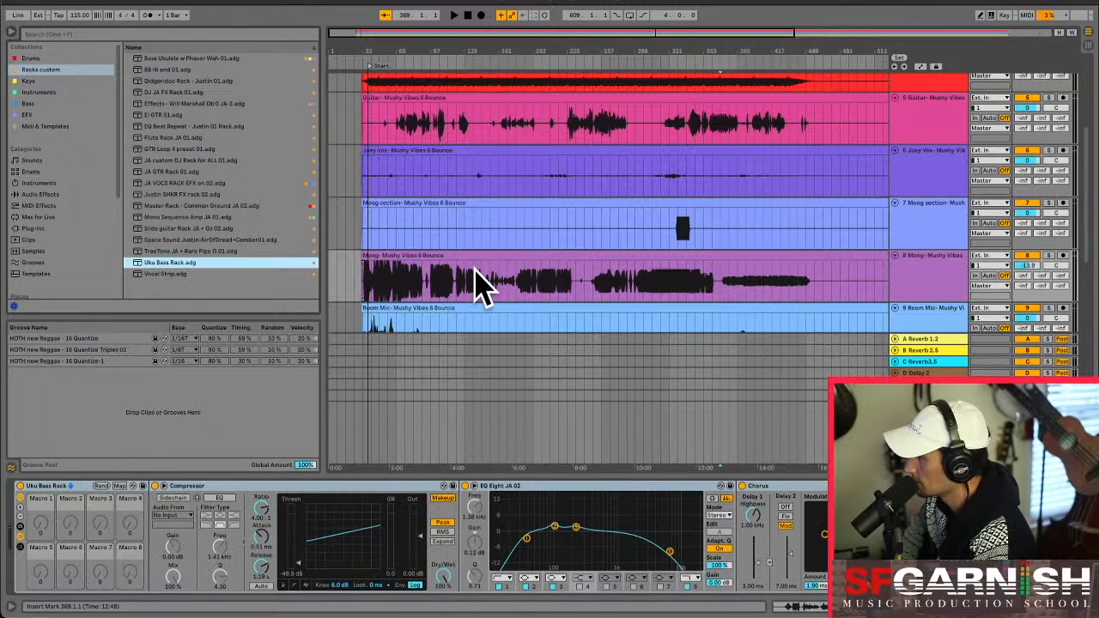
# Solo the Moog track and play it from bar 297, setting the Compressor threshold to -18.2 dB and EQ Eight's high cut to 8.61 kHz.
pyautogui.click(647, 292)
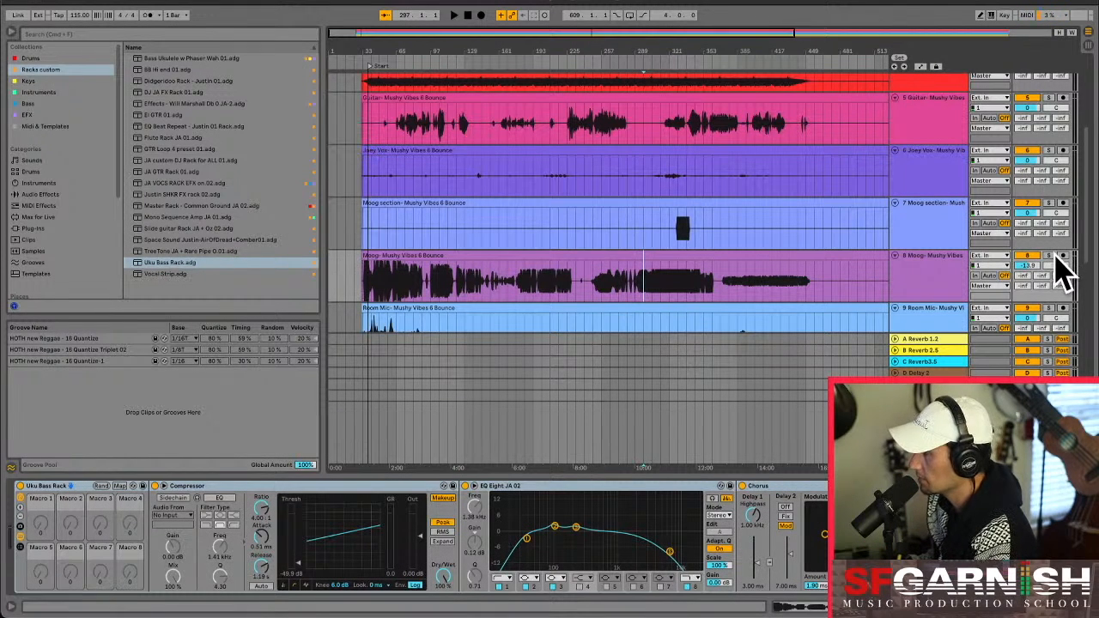
pyautogui.click(1048, 255)
pyautogui.press('space')
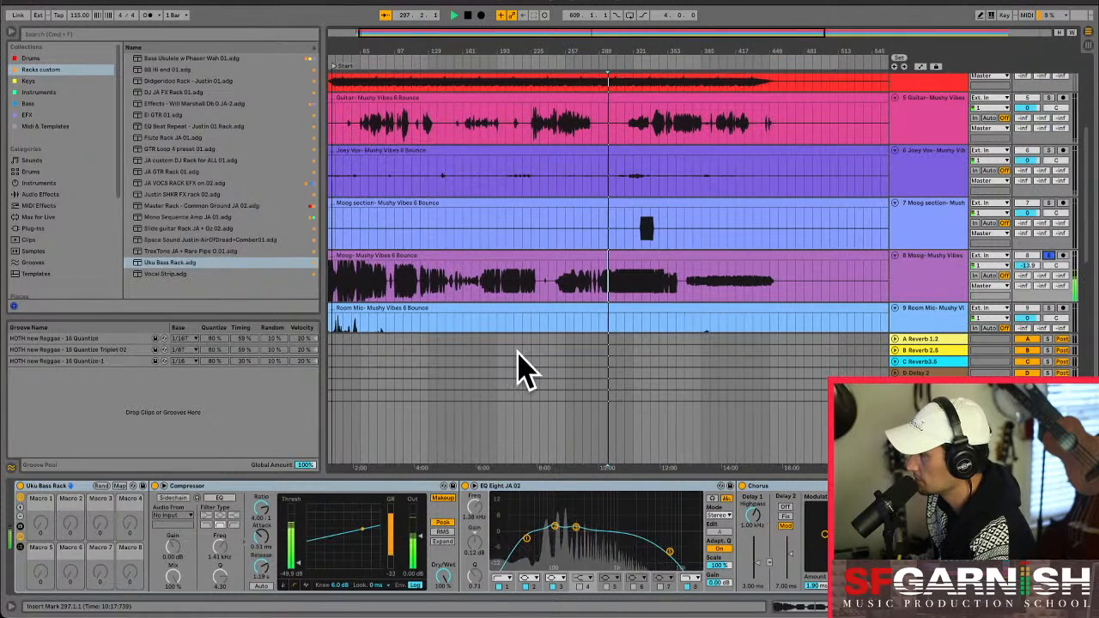
pyautogui.moveTo(295, 563); pyautogui.dragTo(295, 547)
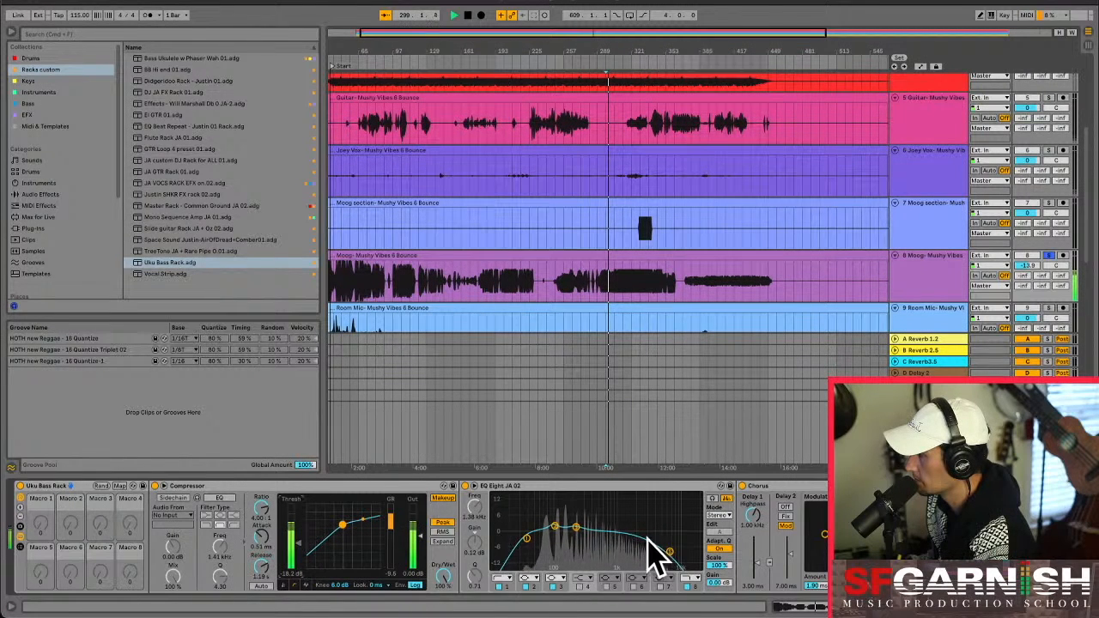
pyautogui.moveTo(680, 545); pyautogui.dragTo(678, 547)
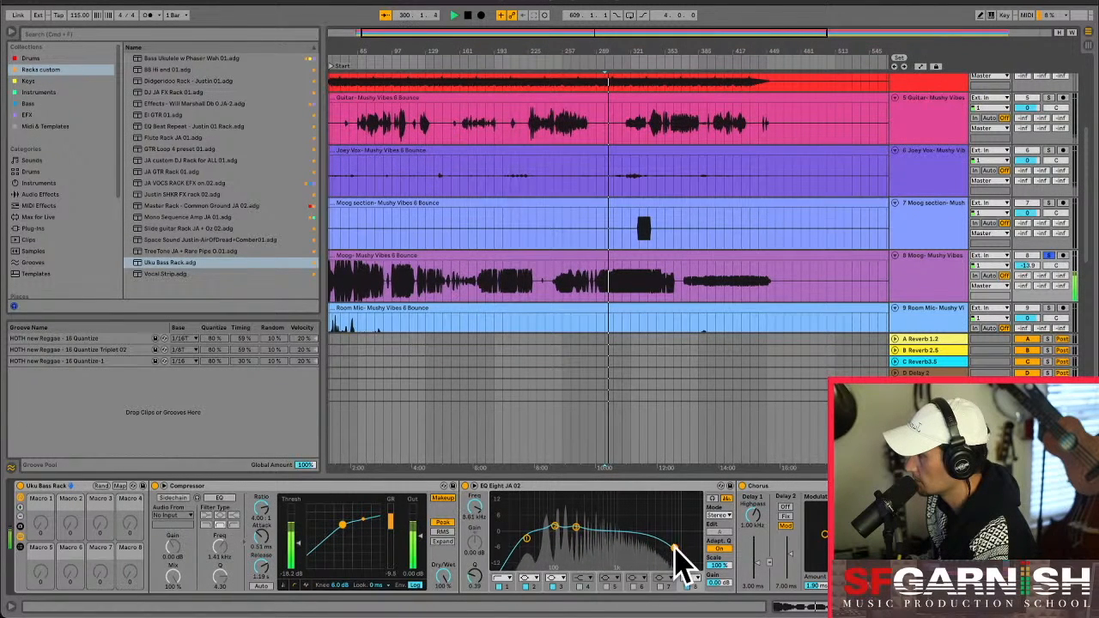
# Audition the soloed Moog track from bars 337 and 329, comparing its sound with Uku Bass Rack bypassed.
pyautogui.click(650, 295)
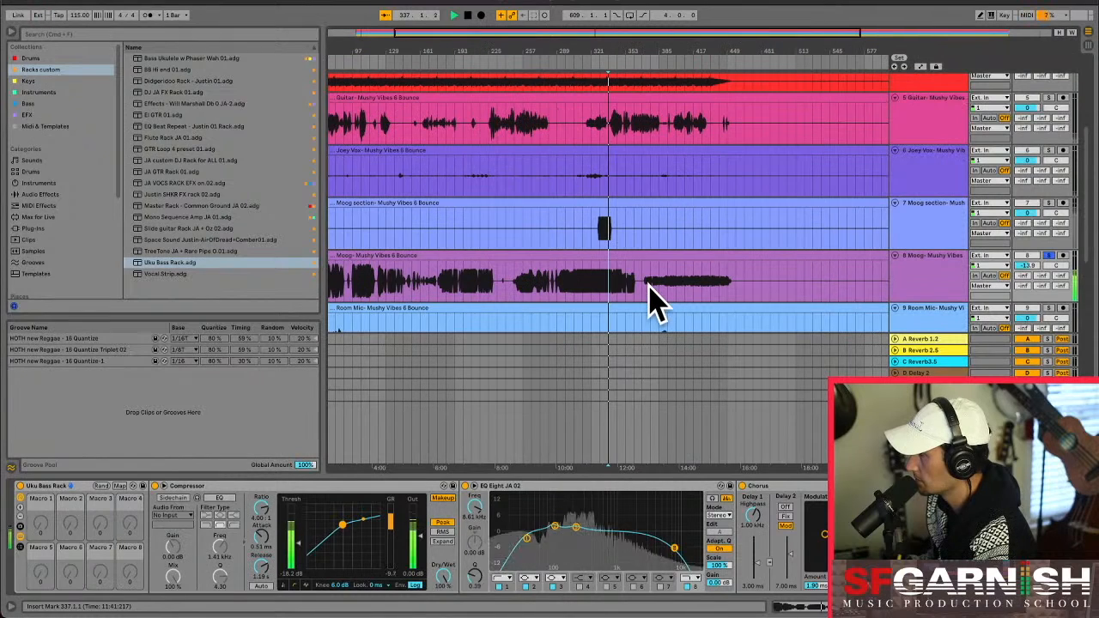
pyautogui.click(594, 291)
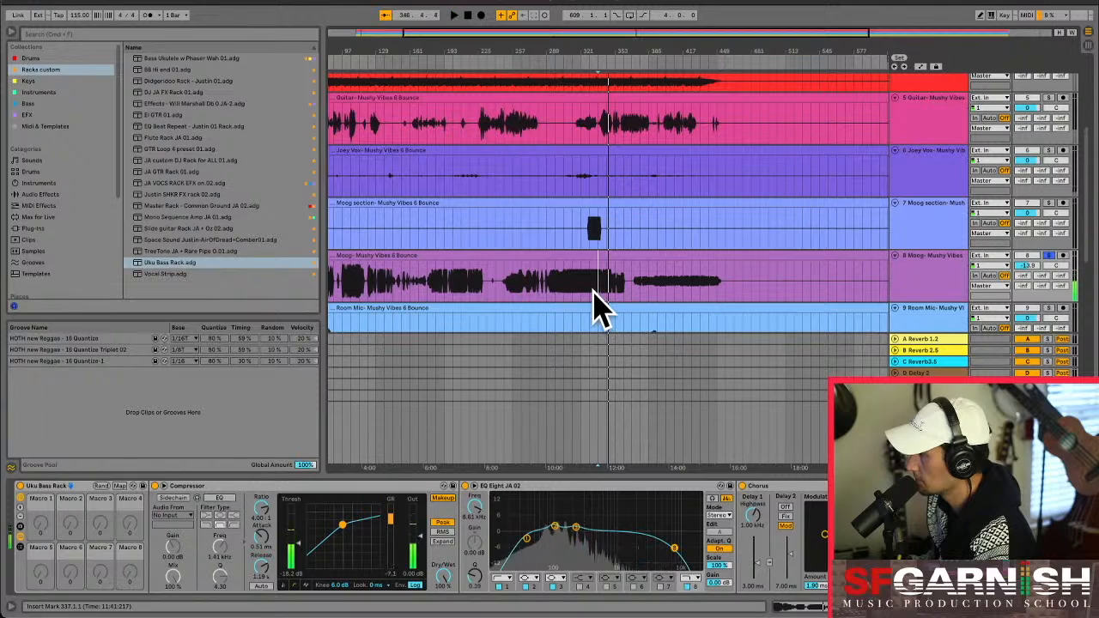
pyautogui.click(594, 290)
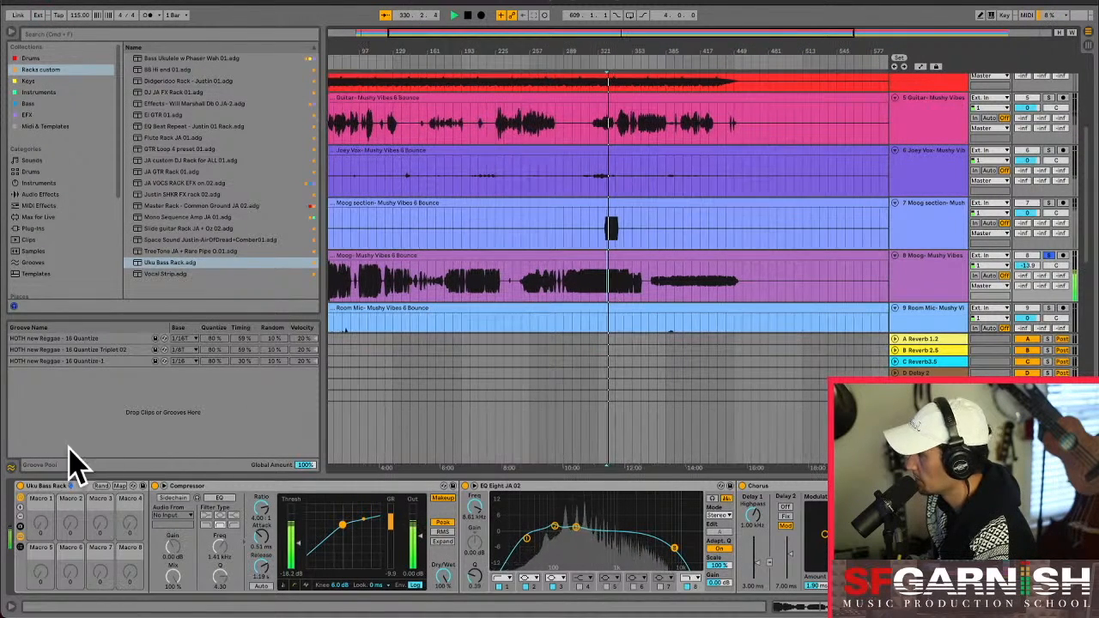
pyautogui.click(20, 487)
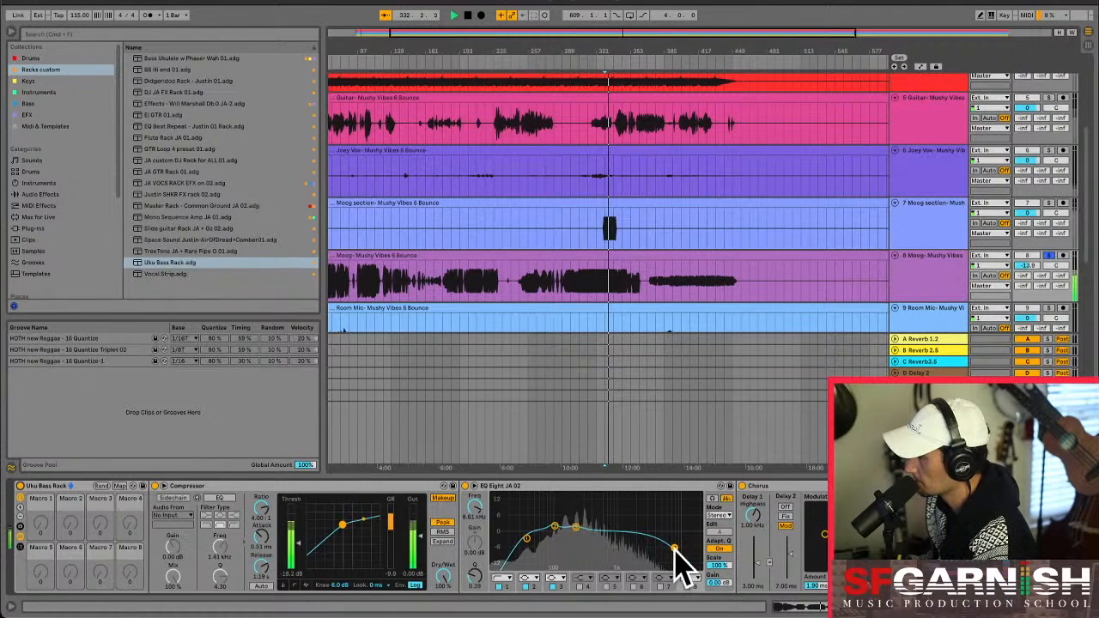
# Raise the high cut of the Moog's EQ Eight to 22.0 kHz and move band 3 to about 539 Hz.
pyautogui.moveTo(675, 548); pyautogui.dragTo(699, 545)
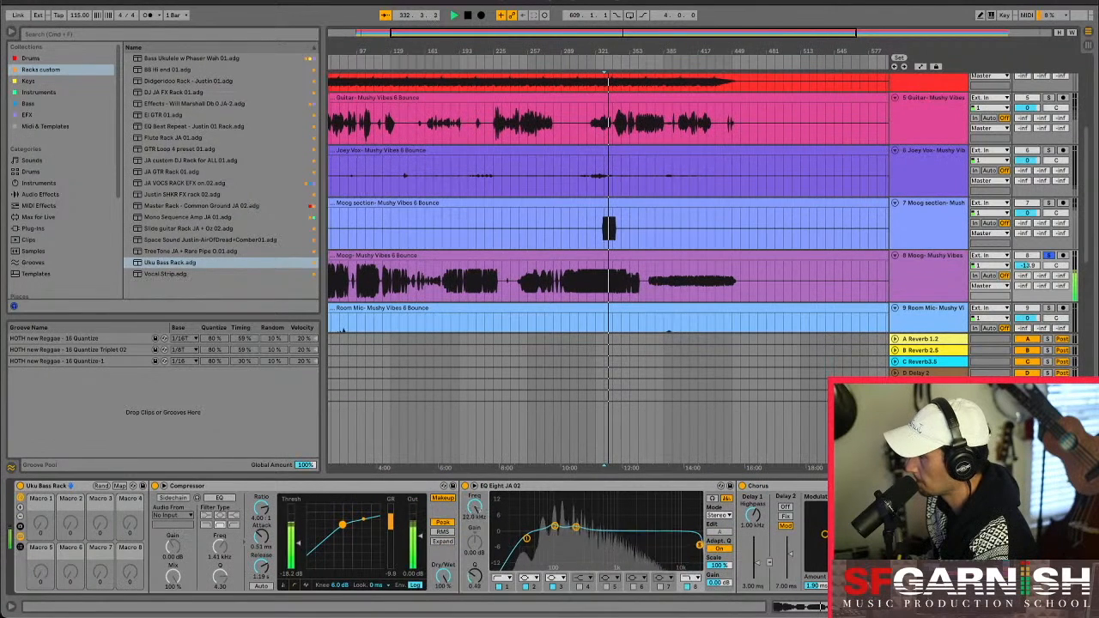
pyautogui.click(556, 526)
pyautogui.moveTo(618, 515)
pyautogui.mouseDown()
pyautogui.moveTo(586, 509)
pyautogui.moveTo(655, 507)
pyautogui.moveTo(605, 522)
pyautogui.moveTo(616, 525)
pyautogui.mouseUp()
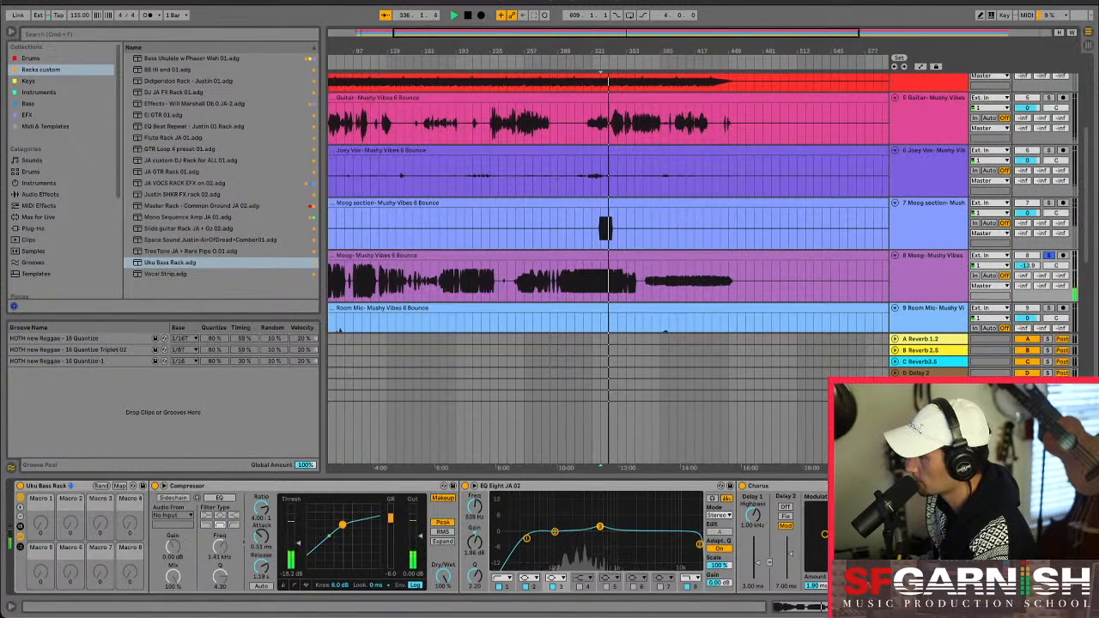
# Compare the Moog with Uku Bass Rack off and on, leave it enabled, and set EQ Eight's high cut to 17.4 kHz.
pyautogui.click(21, 487)
pyautogui.click(21, 486)
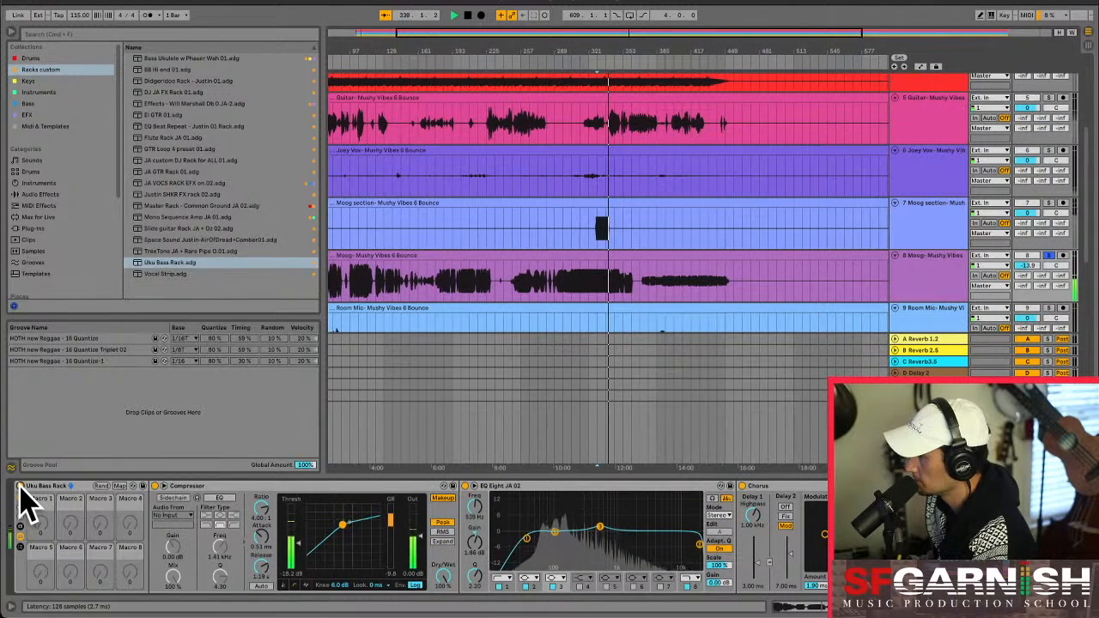
pyautogui.click(21, 486)
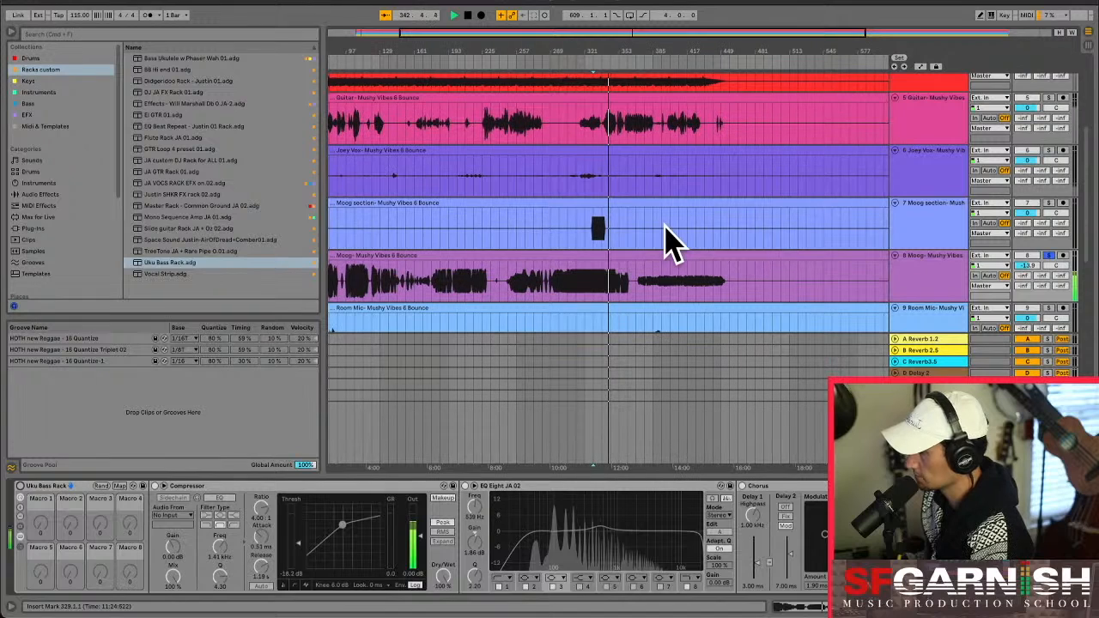
pyautogui.click(21, 487)
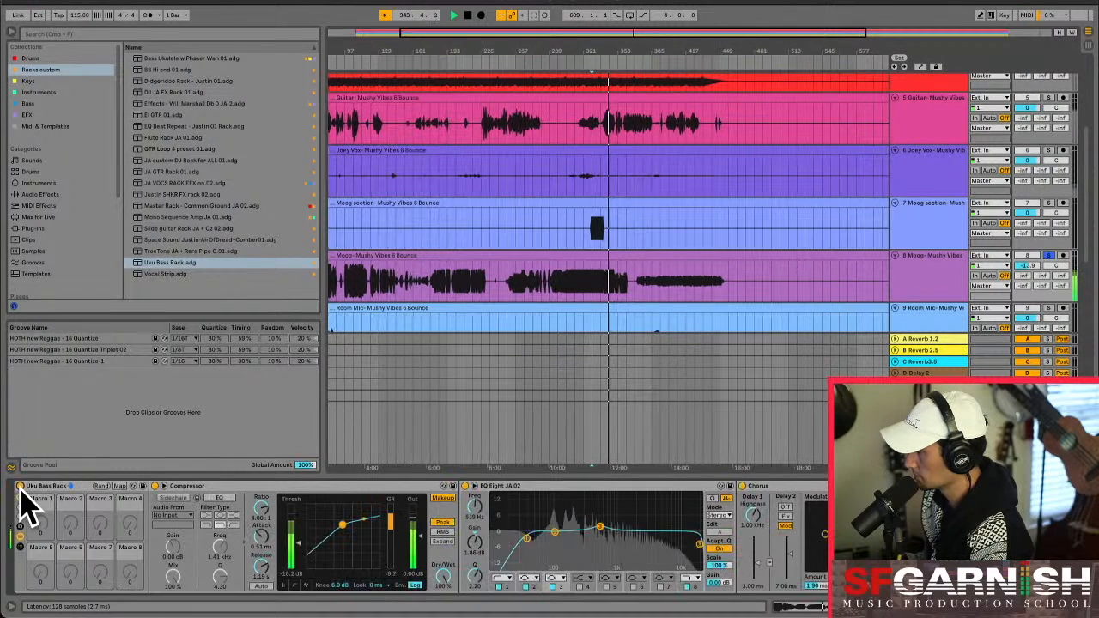
pyautogui.moveTo(699, 544); pyautogui.dragTo(693, 544)
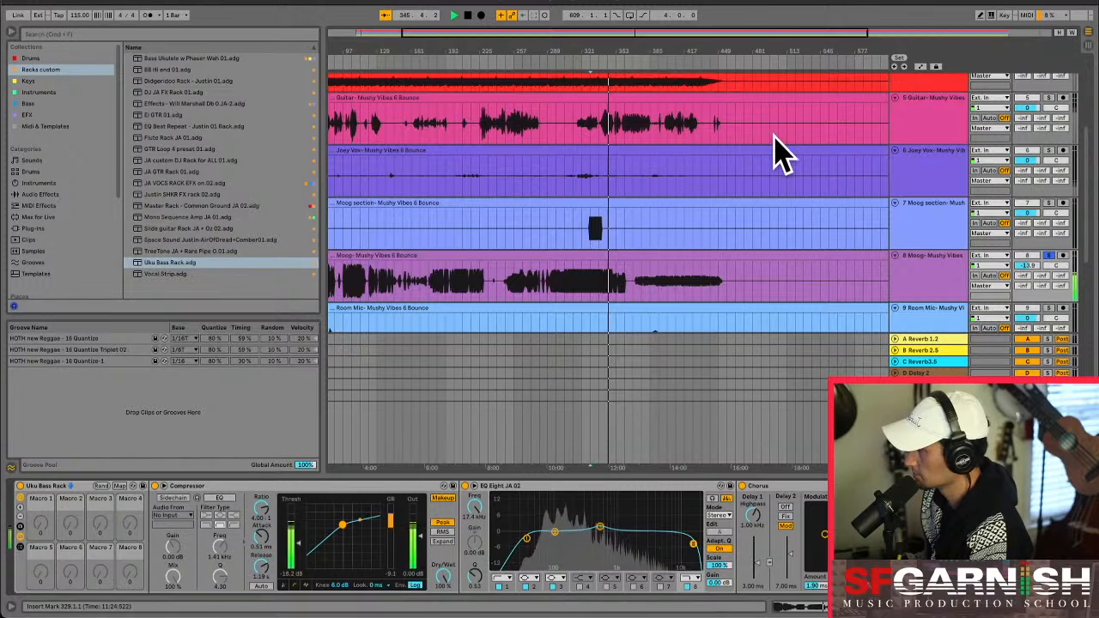
# Solo the Guitar track, play it from bar 361, and load JA GTR Rack 01.adg from the Racks custom collection onto it.
pyautogui.scroll(2, 781, 152)
pyautogui.click(1048, 165)
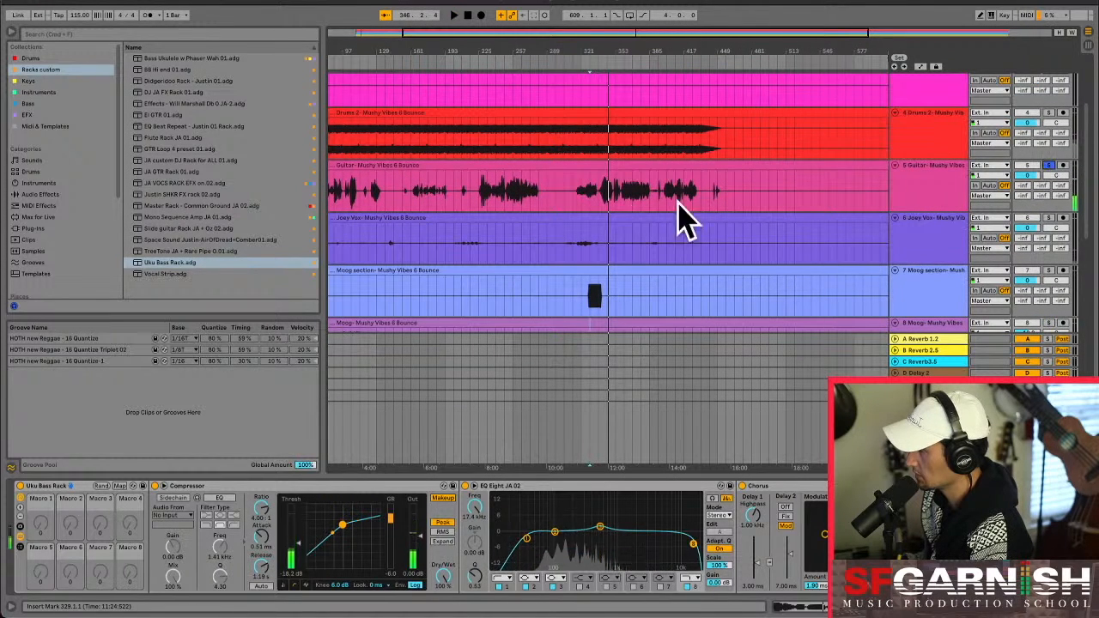
pyautogui.click(627, 211)
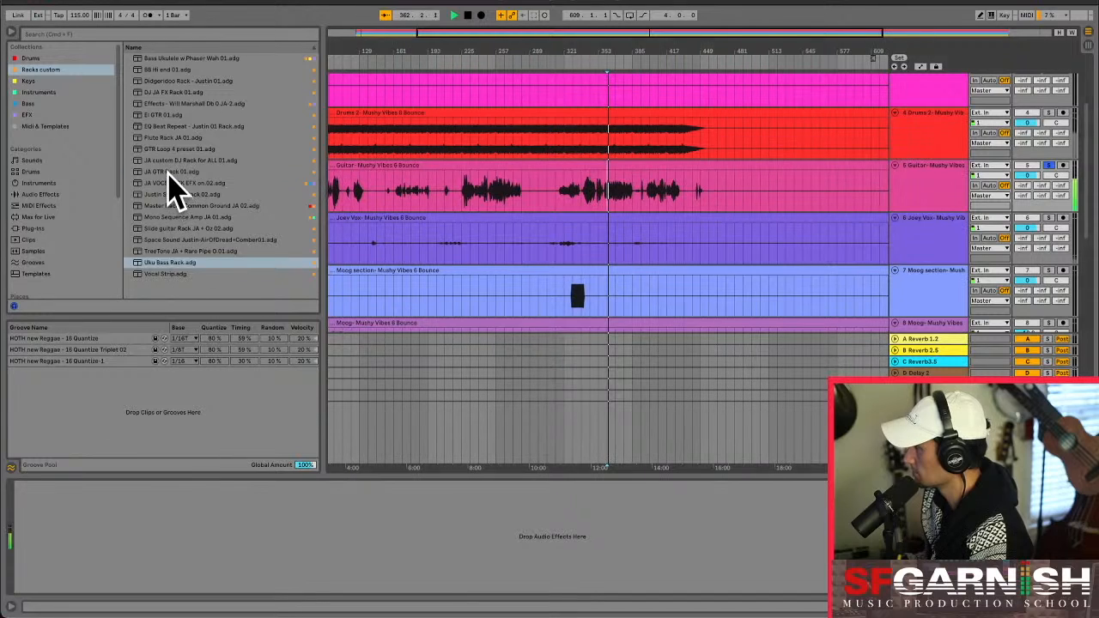
pyautogui.moveTo(168, 172); pyautogui.dragTo(506, 184)
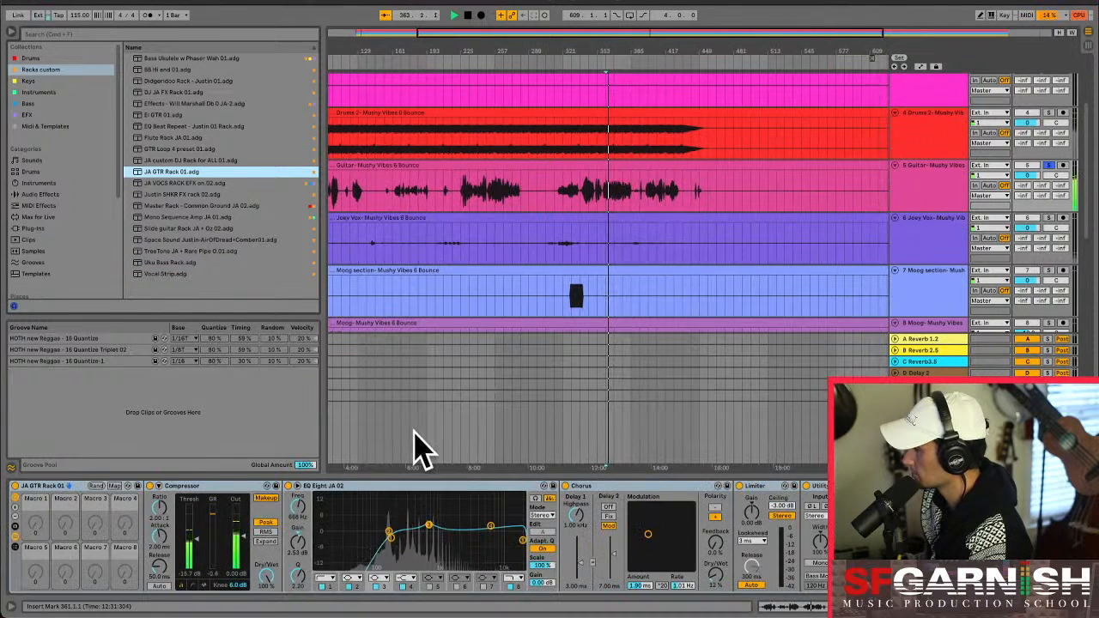
# Set the low cut of the guitar rack's EQ Eight to 57.4 Hz and lower the Guitar track's volume to about -8.8 dB.
pyautogui.moveTo(390, 537); pyautogui.dragTo(362, 540)
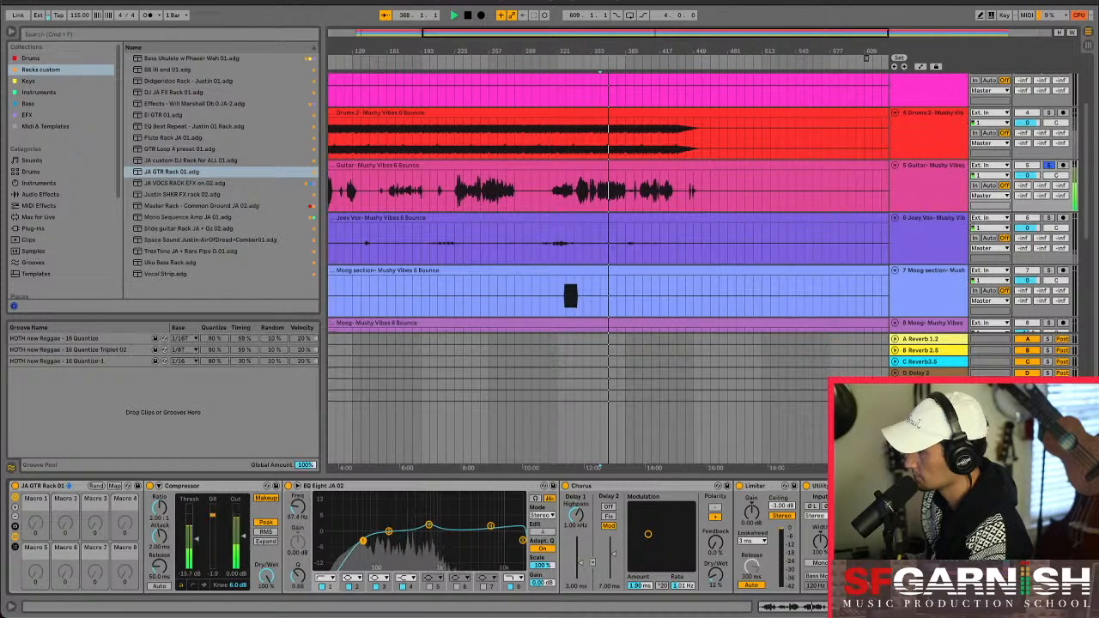
pyautogui.hscroll(5, 768, 549)
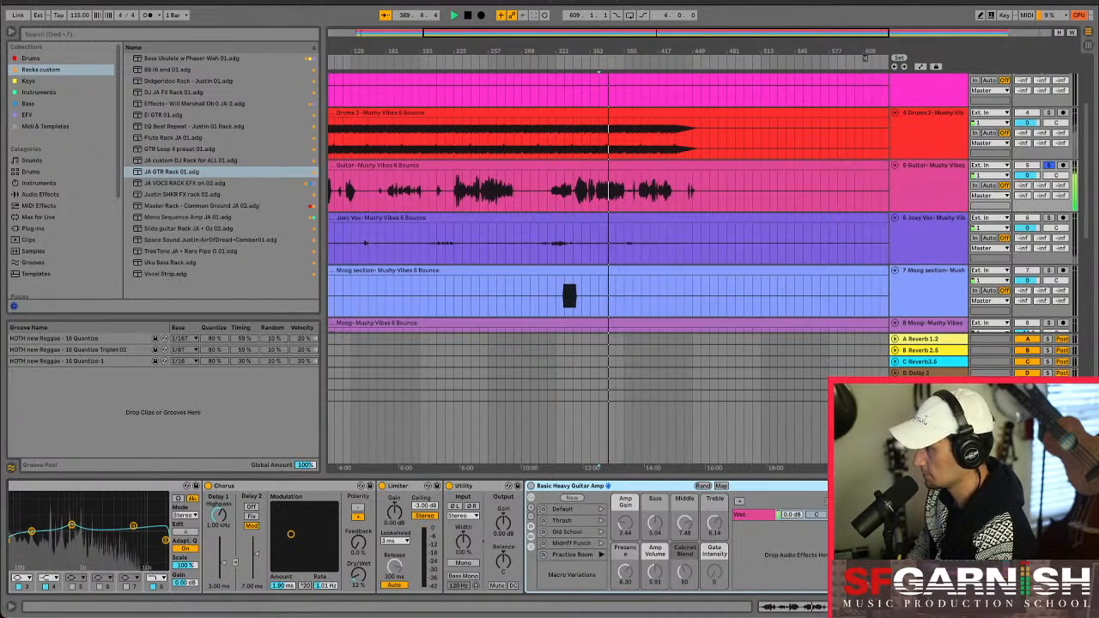
pyautogui.click(901, 486)
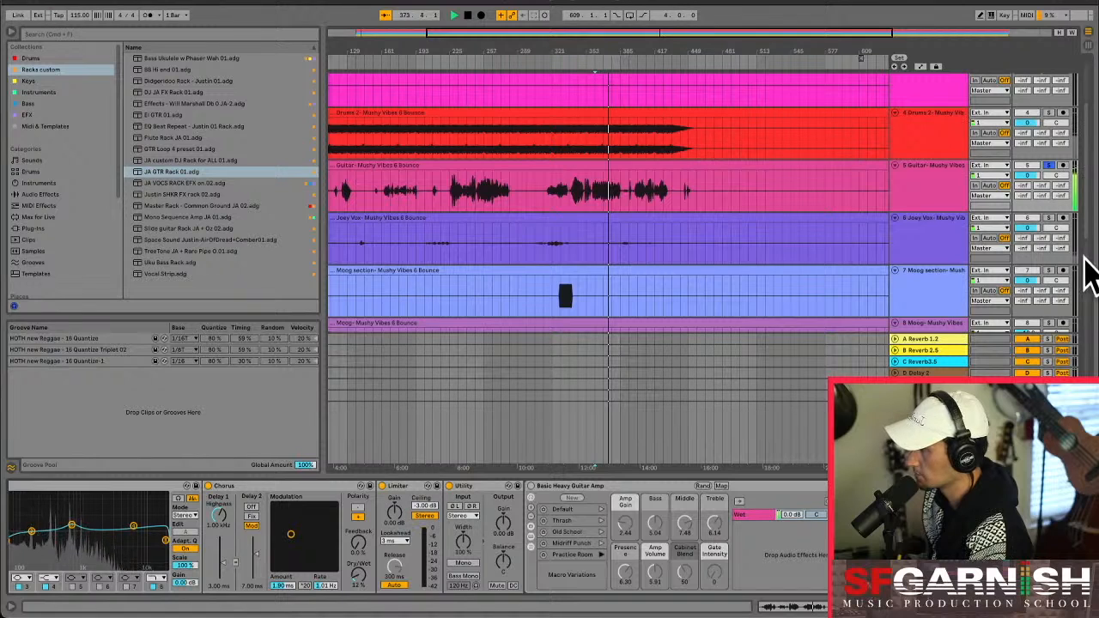
pyautogui.moveTo(1029, 177); pyautogui.dragTo(1029, 192)
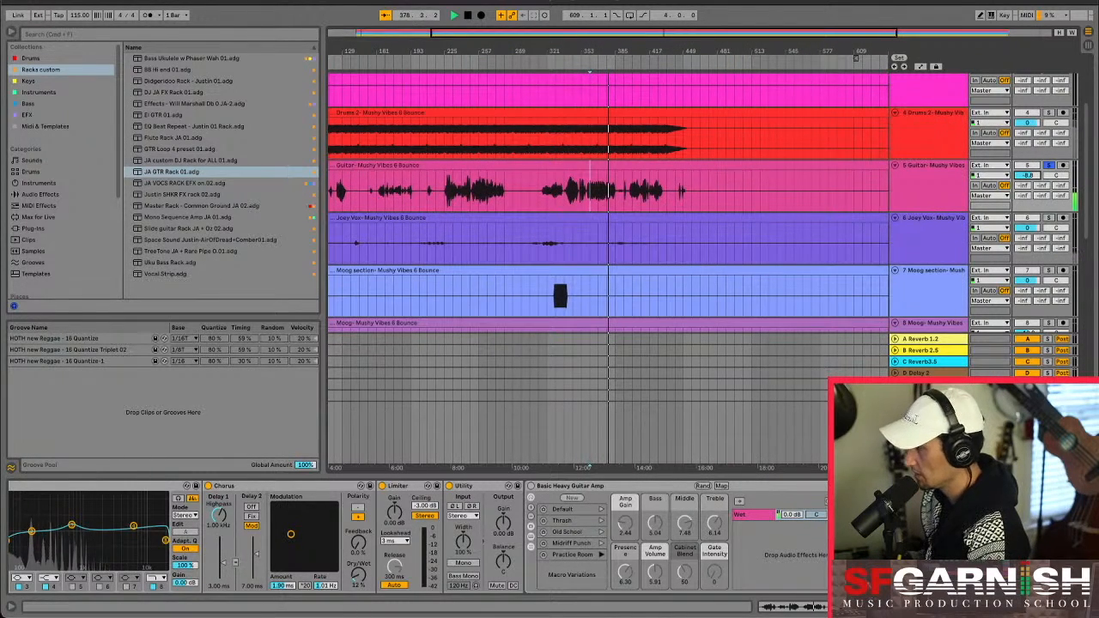
pyautogui.hscroll(-5, 417, 538)
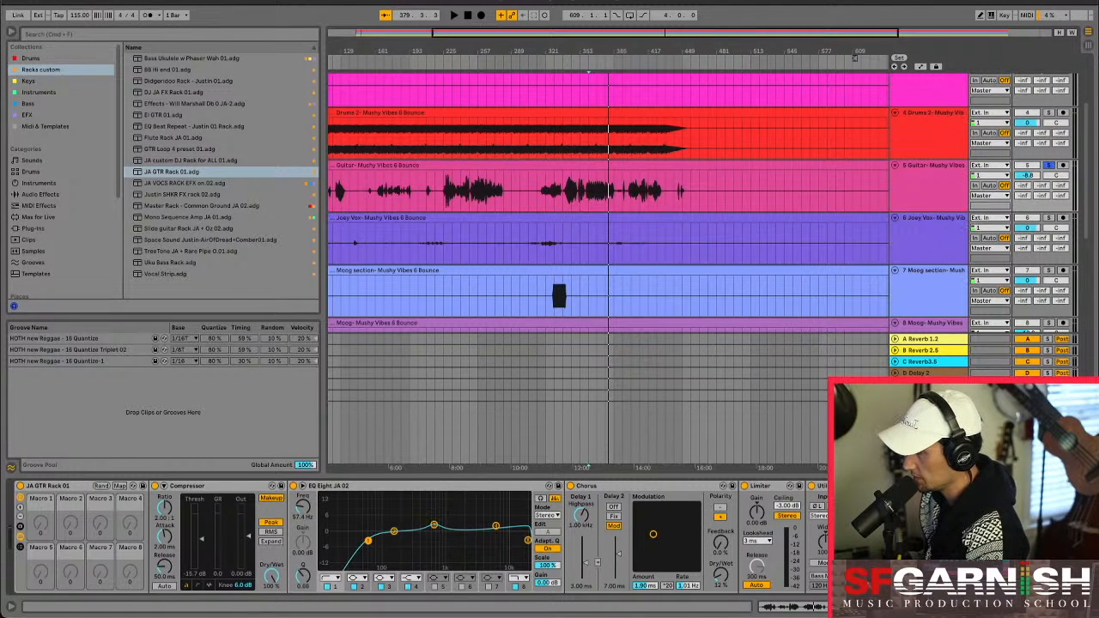
pyautogui.hscroll(5, 574, 567)
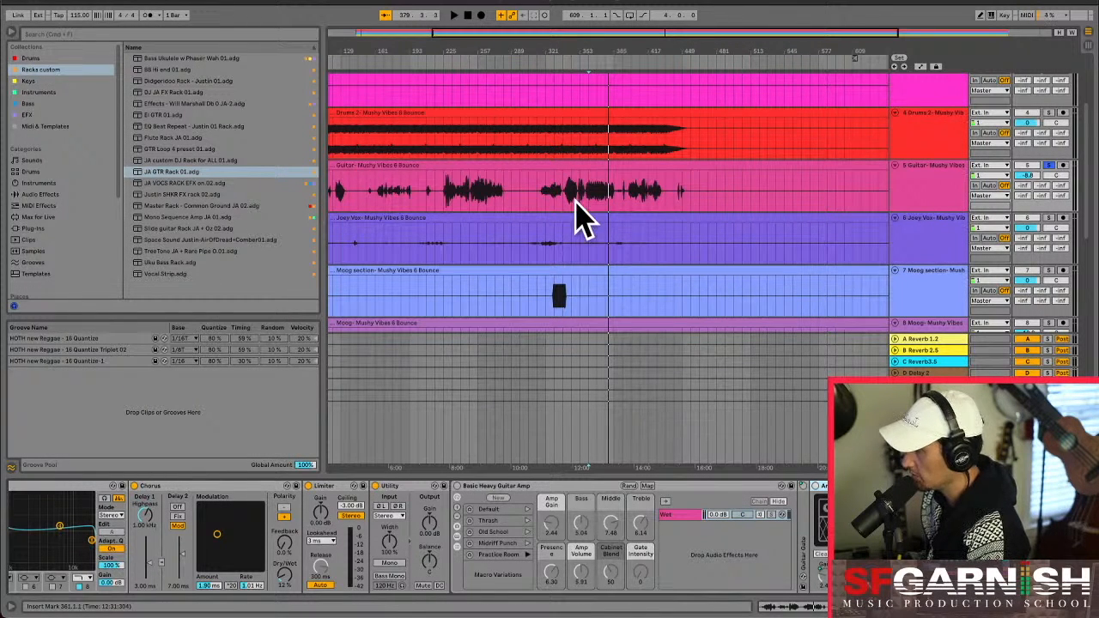
# Solo the Drums 2 track, place the insert marker at bar 257, and load Drum Buss from the EFX collection onto the track.
pyautogui.scroll(2, 581, 215)
pyautogui.click(1048, 127)
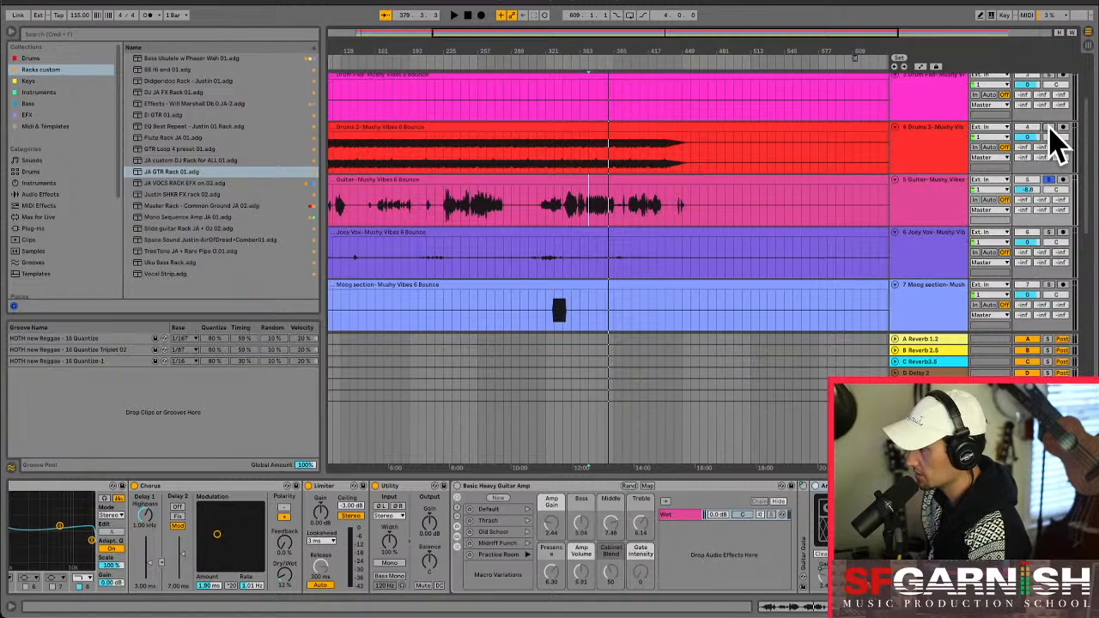
pyautogui.click(581, 163)
pyautogui.click(479, 163)
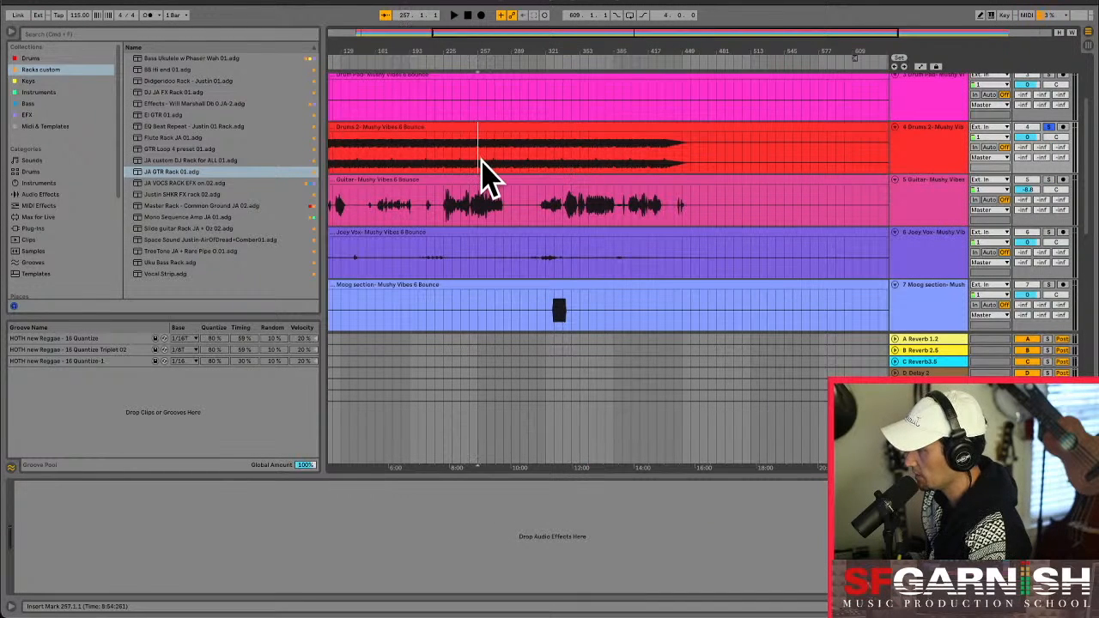
pyautogui.click(33, 115)
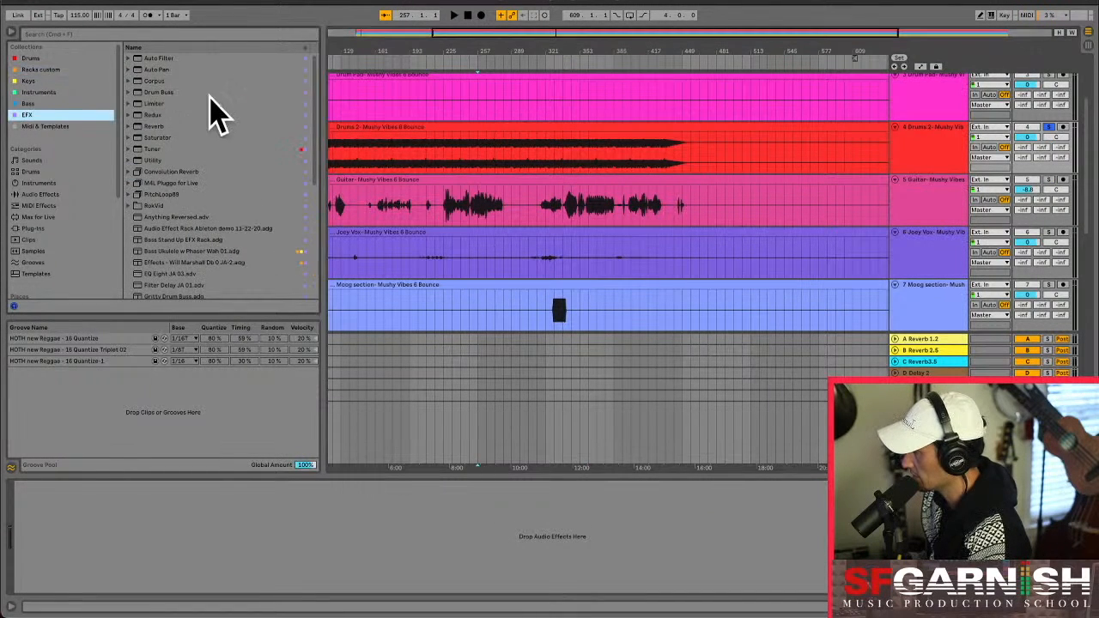
pyautogui.moveTo(142, 92); pyautogui.dragTo(436, 159)
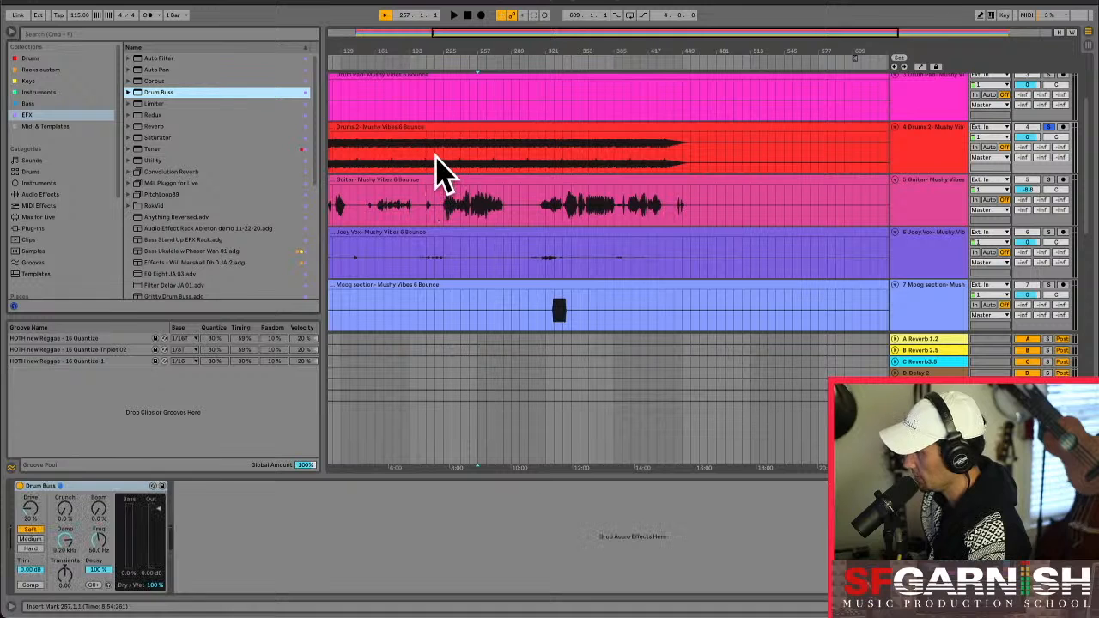
# Play the drums while setting Drum Buss to Drive 28%, Crunch 73%, Boom 60% and Transients 0.13, and unsolo the track.
pyautogui.moveTo(98, 506); pyautogui.dragTo(101, 546)
pyautogui.press('space')
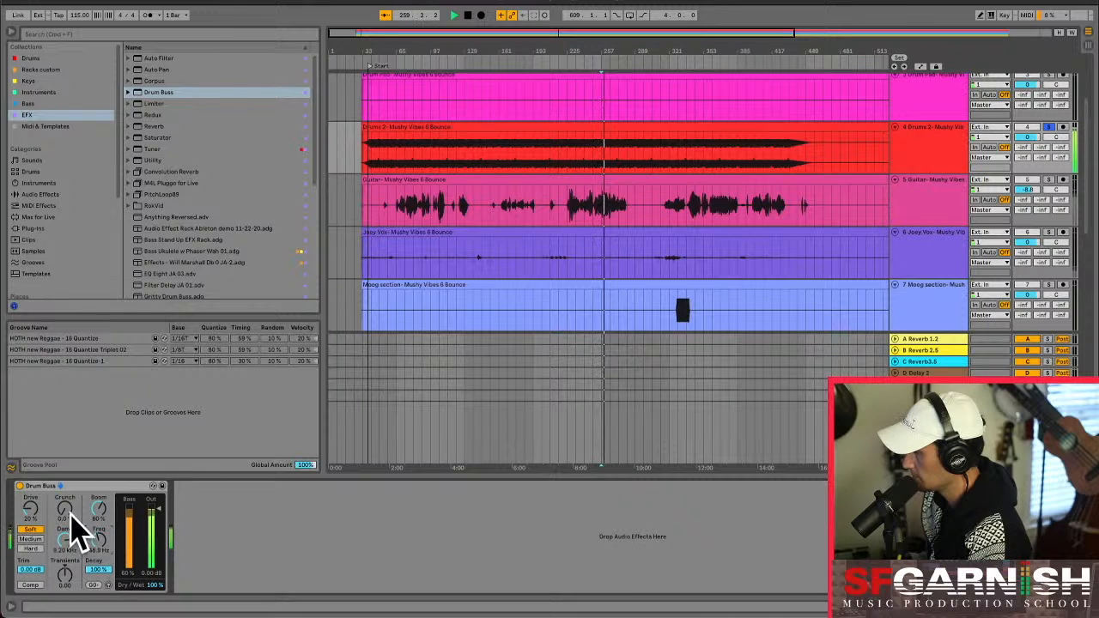
pyautogui.moveTo(65, 508)
pyautogui.mouseDown()
pyautogui.moveTo(65, 489)
pyautogui.moveTo(66, 508)
pyautogui.mouseUp()
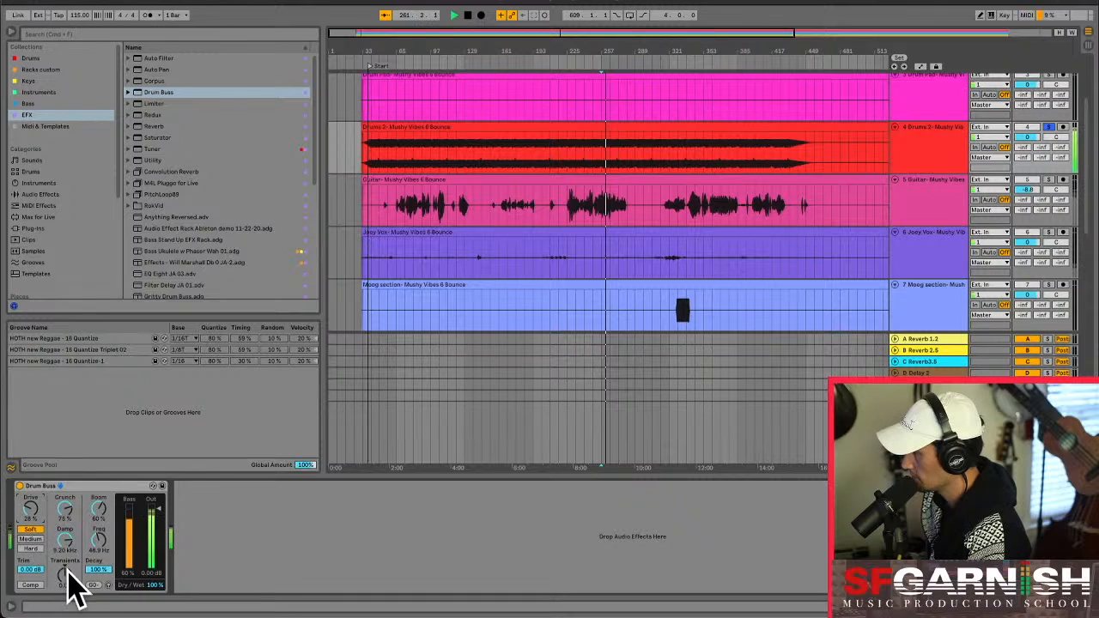
pyautogui.moveTo(65, 574)
pyautogui.mouseDown()
pyautogui.moveTo(66, 610)
pyautogui.moveTo(65, 558)
pyautogui.mouseUp()
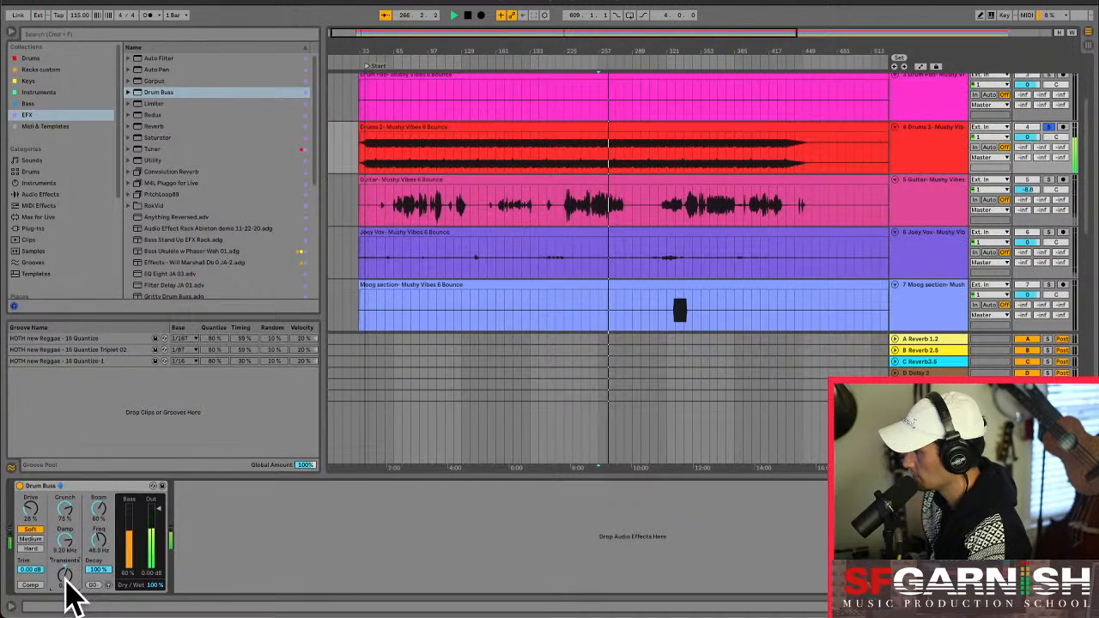
pyautogui.click(1048, 127)
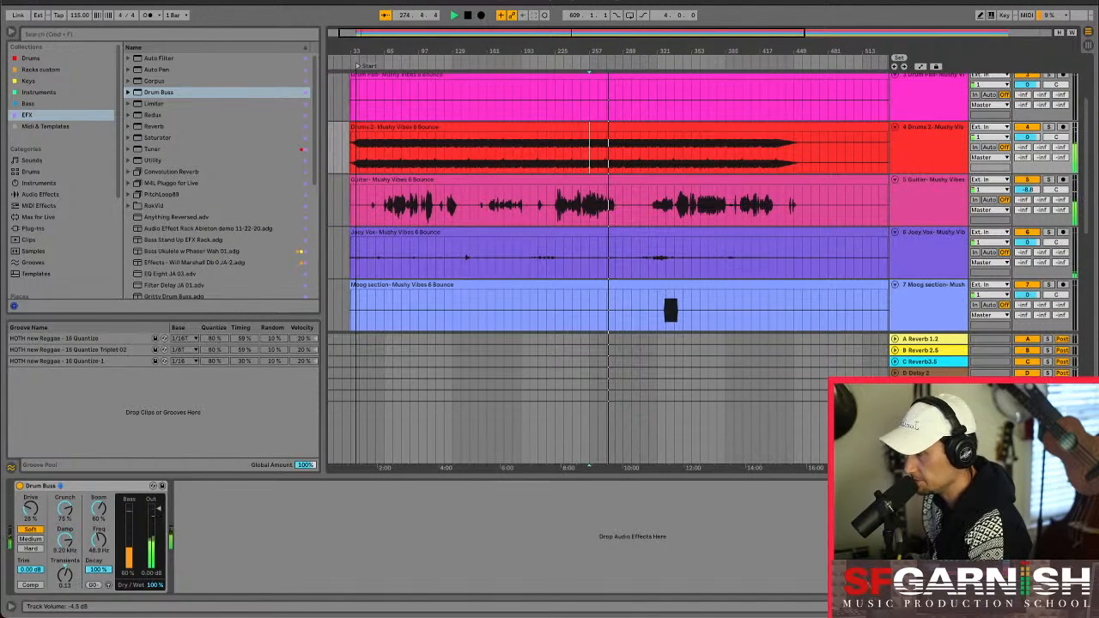
pyautogui.press('space')
# Place the insert marker at bar 281 on track 10, the V3 JA vocal, and briefly play from there.
pyautogui.click(683, 214)
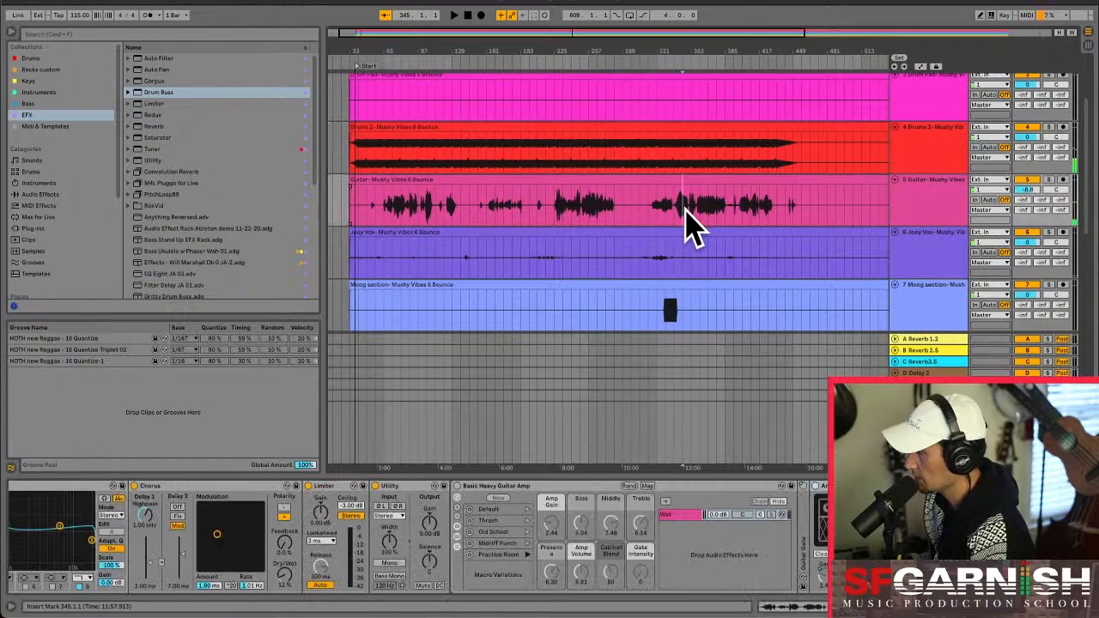
pyautogui.scroll(3, 687, 226)
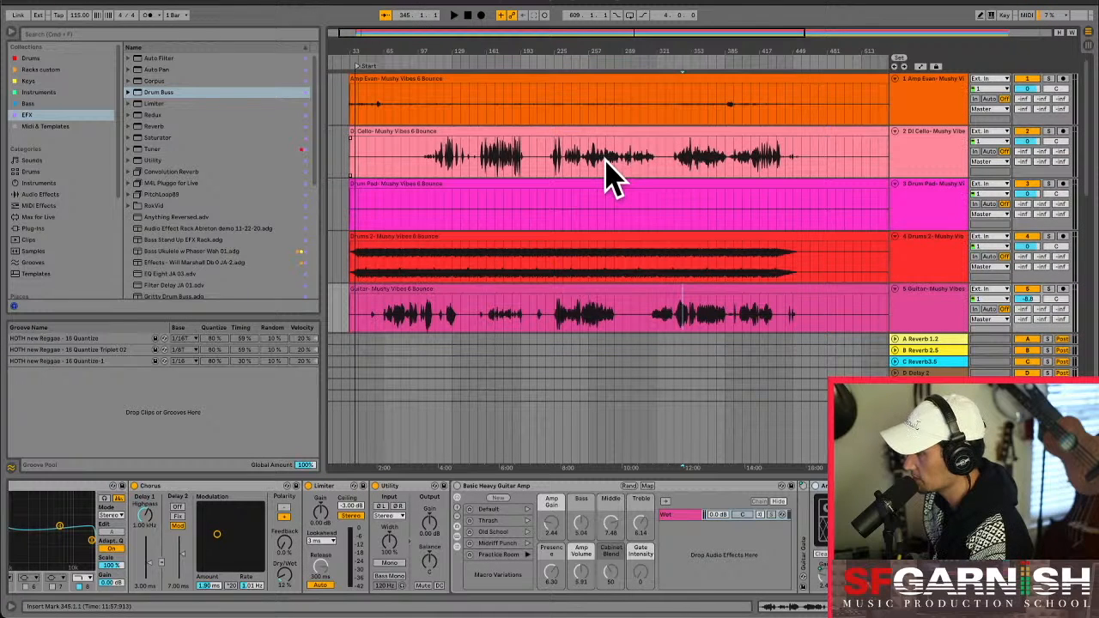
pyautogui.scroll(-10, 718, 214)
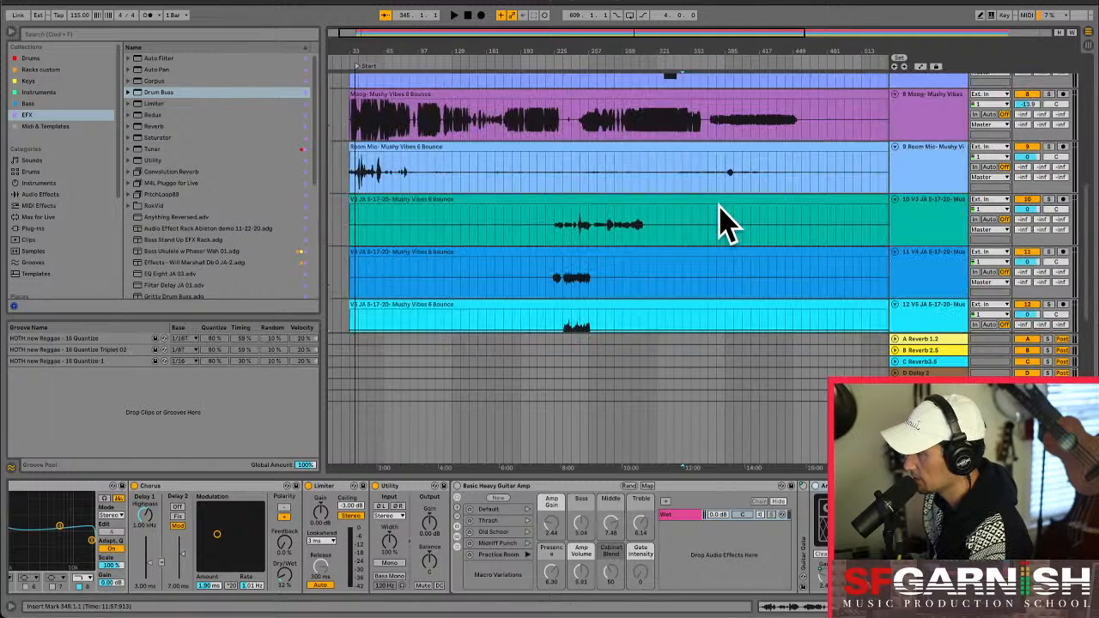
pyautogui.scroll(1, 716, 214)
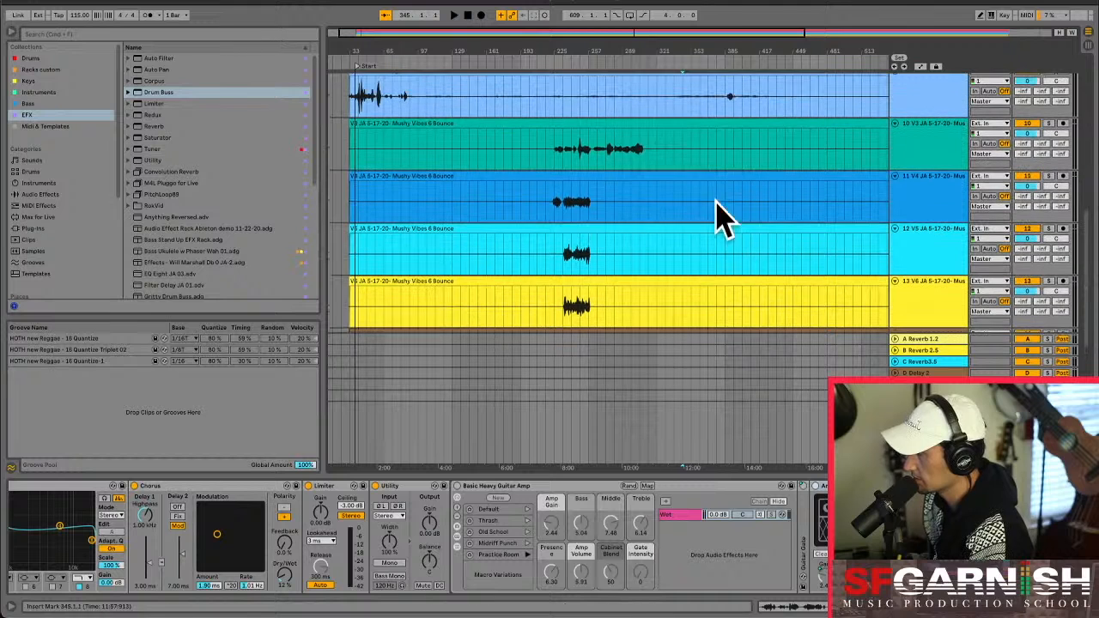
pyautogui.click(607, 153)
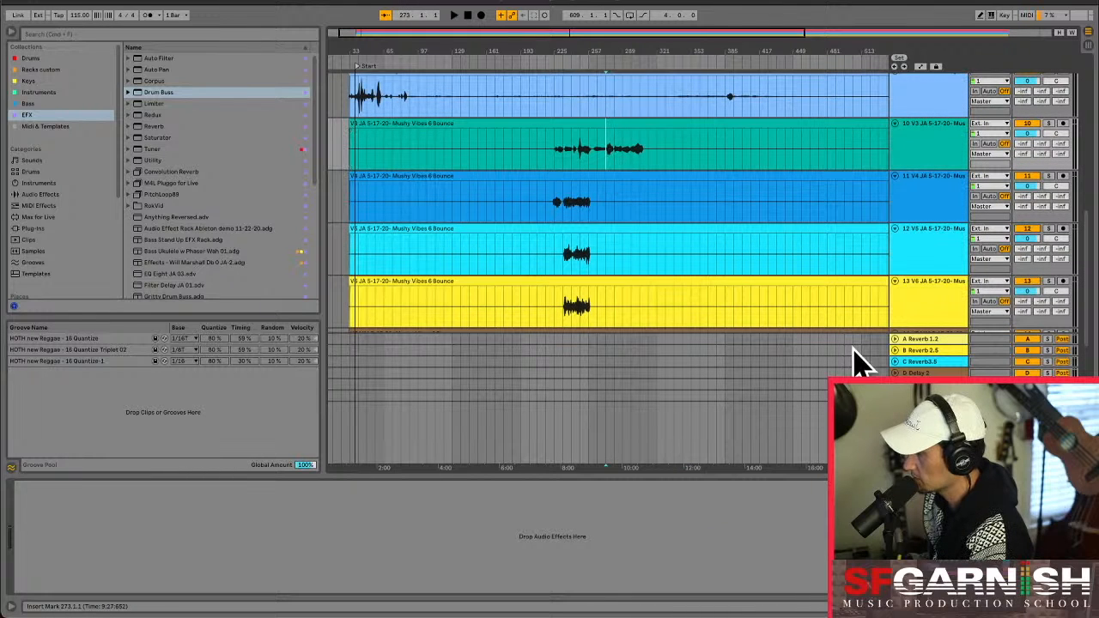
pyautogui.click(616, 153)
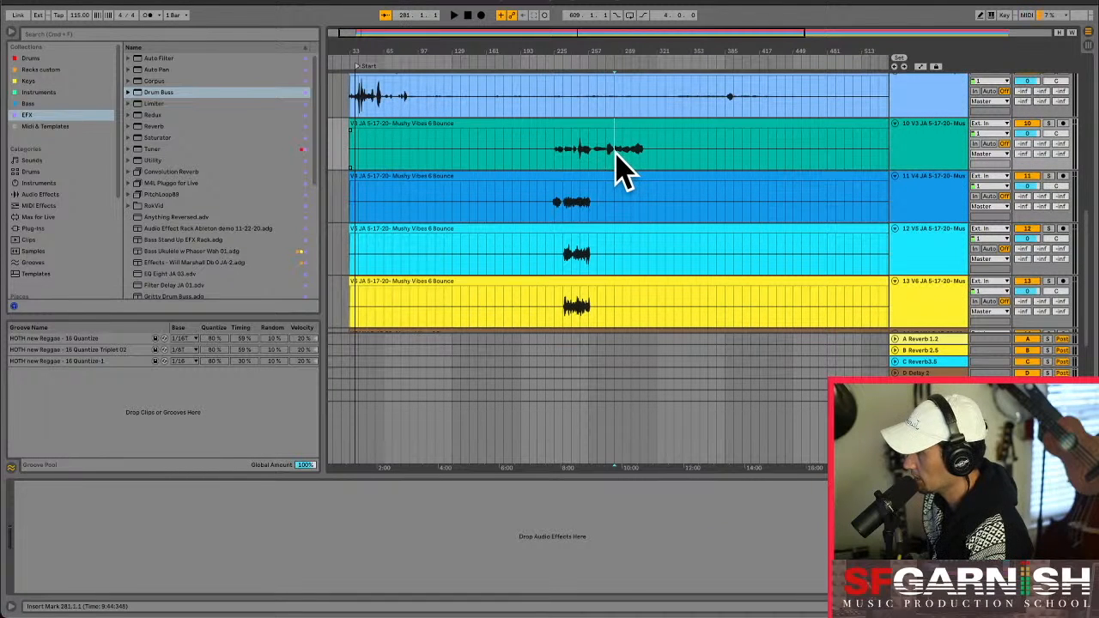
pyautogui.press('space')
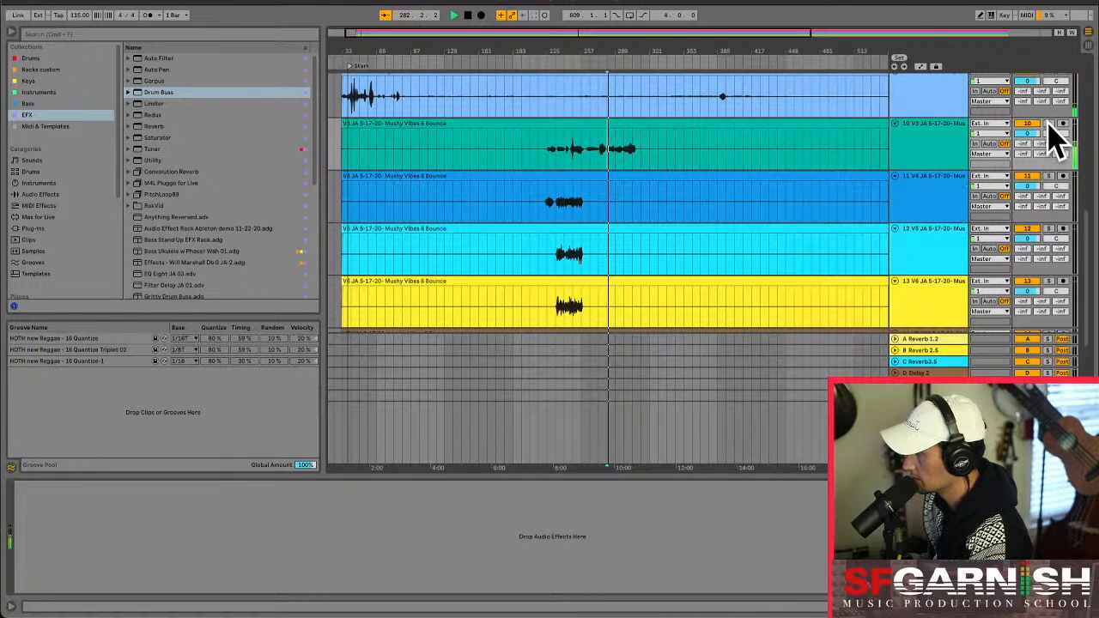
pyautogui.press('space')
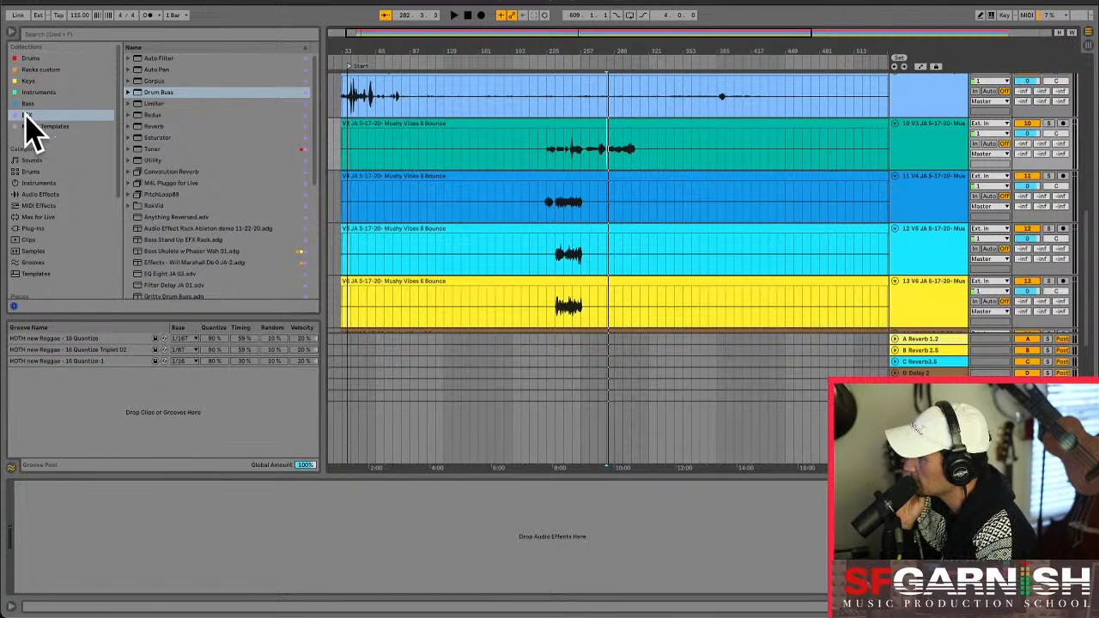
# Load JA VOCS RACK EFX on.02.adg from Racks custom onto track 10, reset its Utility gain and set EQ Eight band 2 to 178 Hz, -0.12 dB.
pyautogui.click(41, 69)
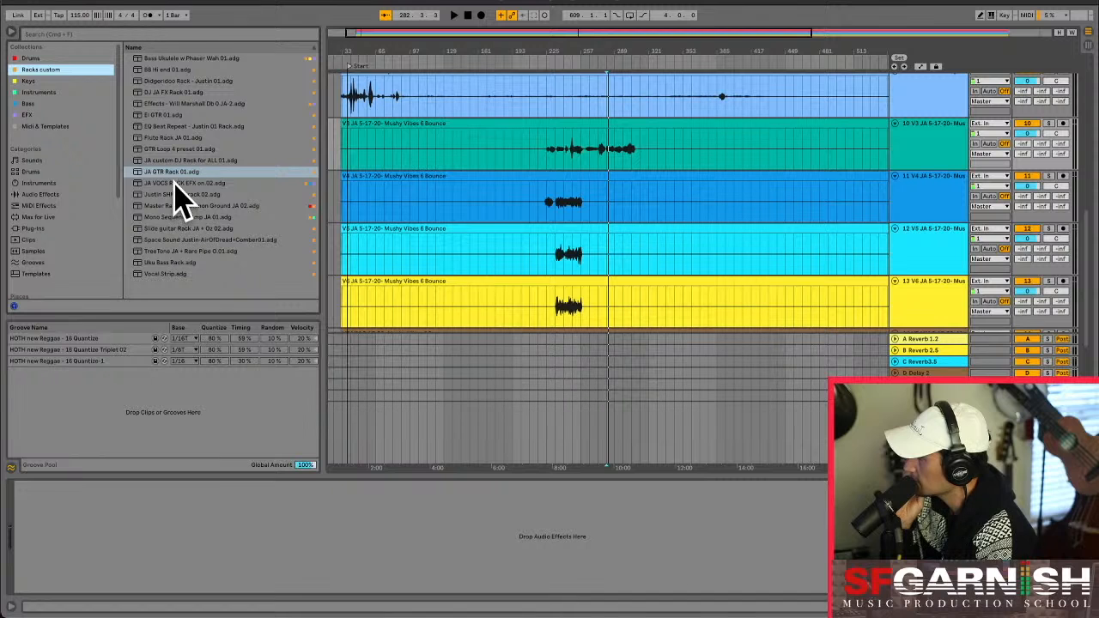
pyautogui.moveTo(175, 183); pyautogui.dragTo(596, 151)
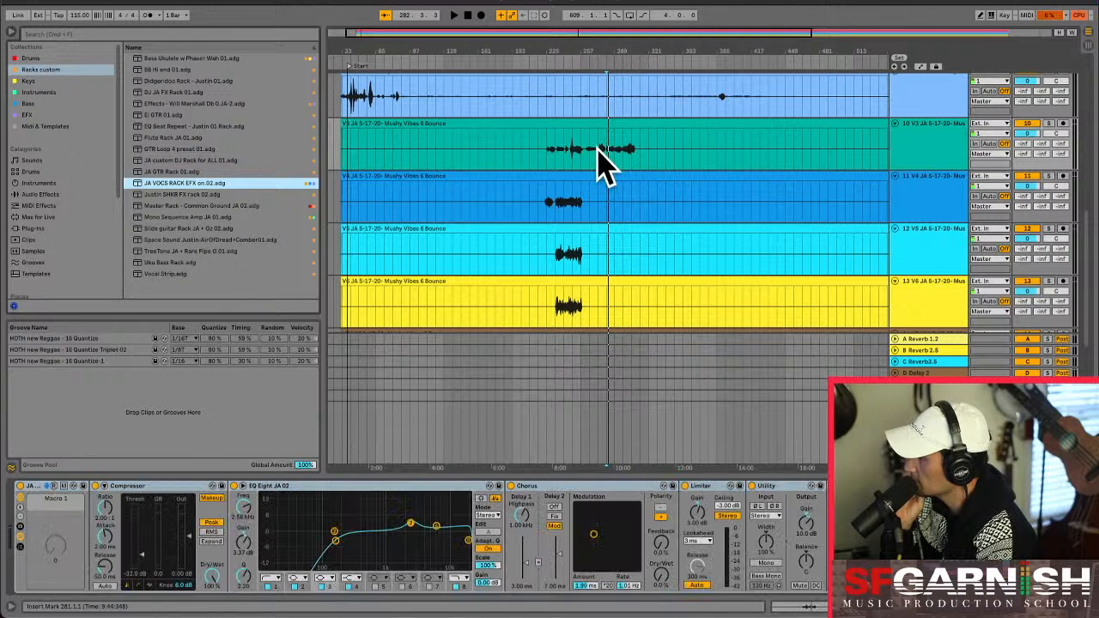
pyautogui.doubleClick(806, 524)
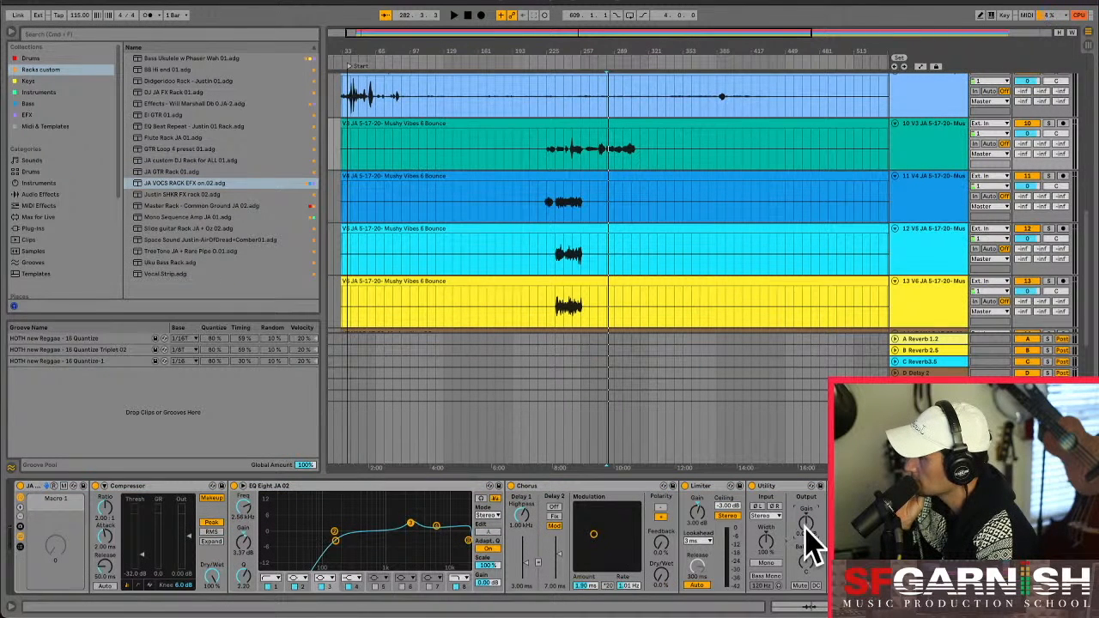
pyautogui.moveTo(335, 539)
pyautogui.mouseDown()
pyautogui.moveTo(312, 542)
pyautogui.moveTo(341, 530)
pyautogui.mouseUp()
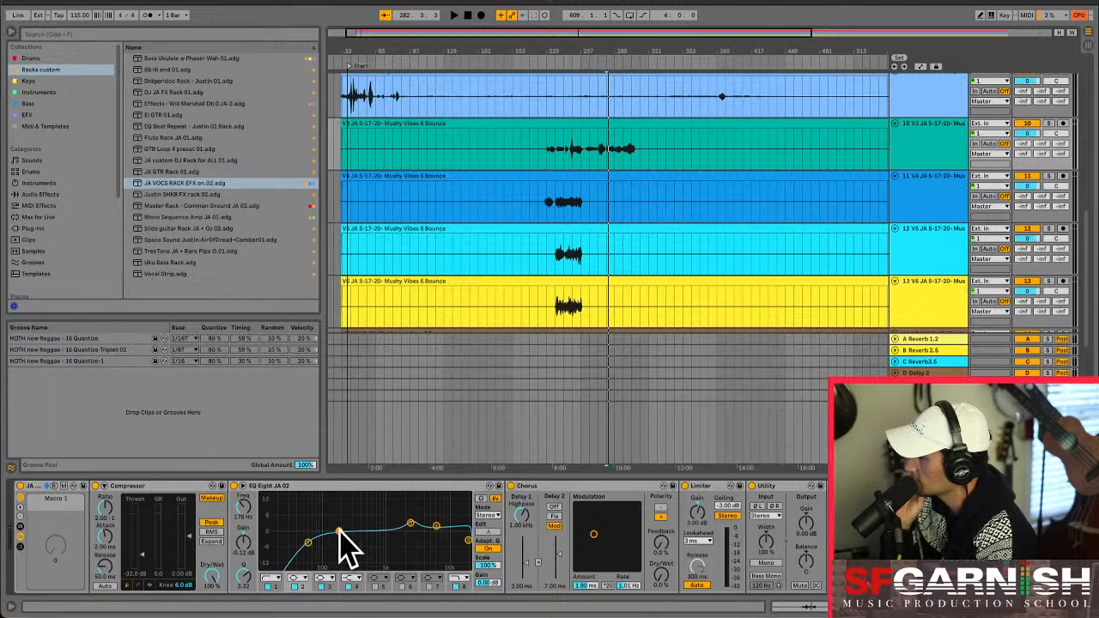
# Load the Effects preset ending in Db 0 JA-2.adg from the EFX collection onto the V3 JA vocal track.
pyautogui.click(40, 114)
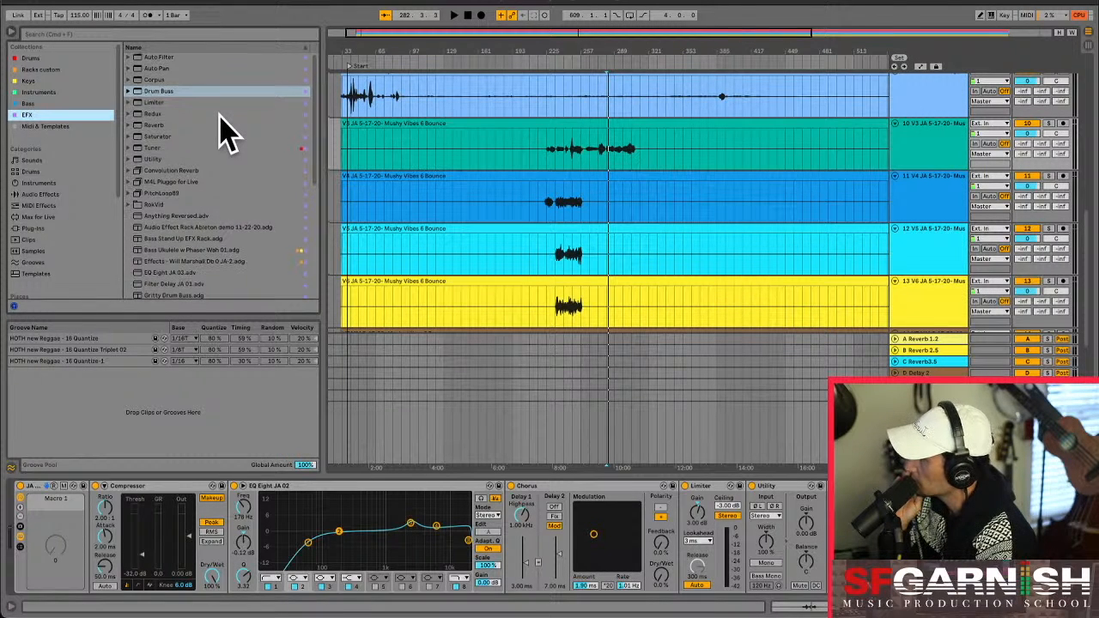
pyautogui.click(191, 263)
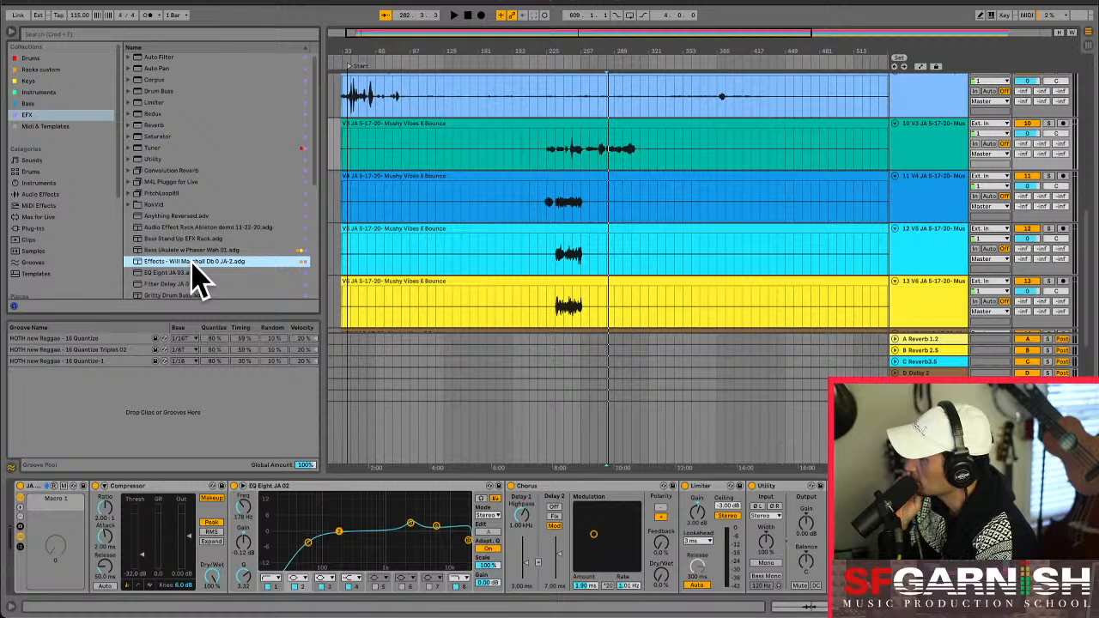
pyautogui.press('Return')
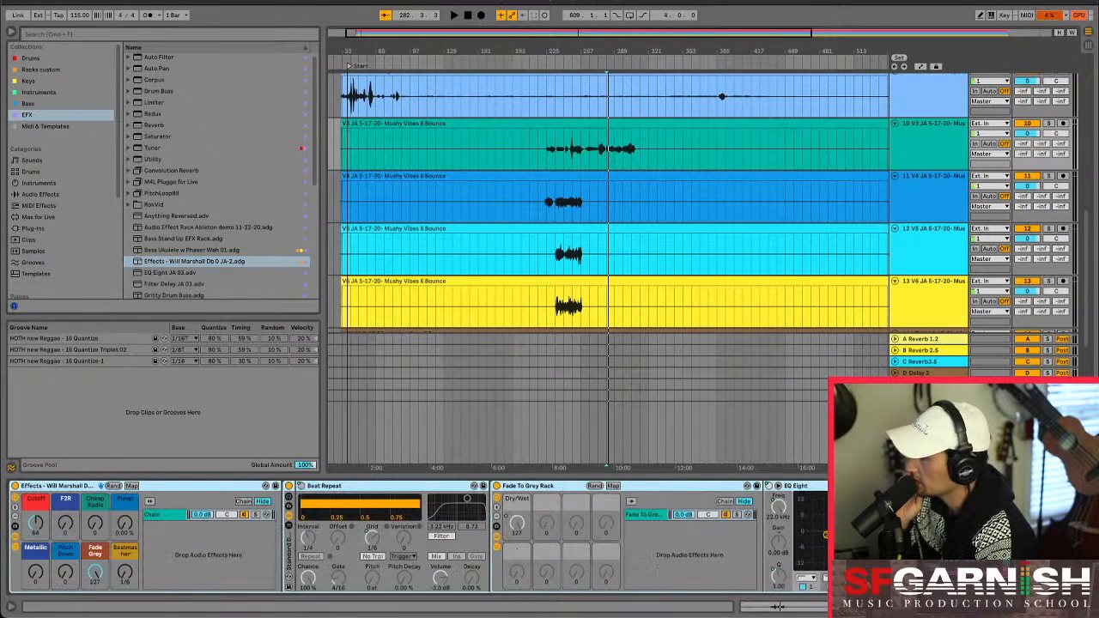
# Play the vocal soloed and in the mix while setting the effects rack's Fade Grey to 42 and Beatmasher to 1/8.
pyautogui.moveTo(101, 568); pyautogui.dragTo(100, 614)
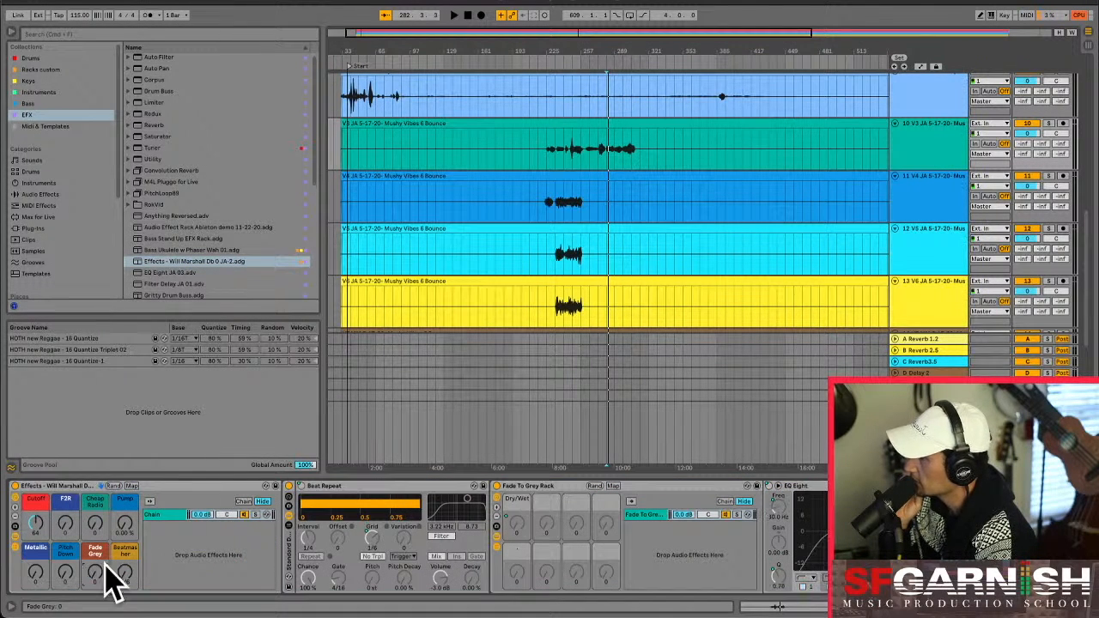
pyautogui.moveTo(95, 573); pyautogui.dragTo(96, 532)
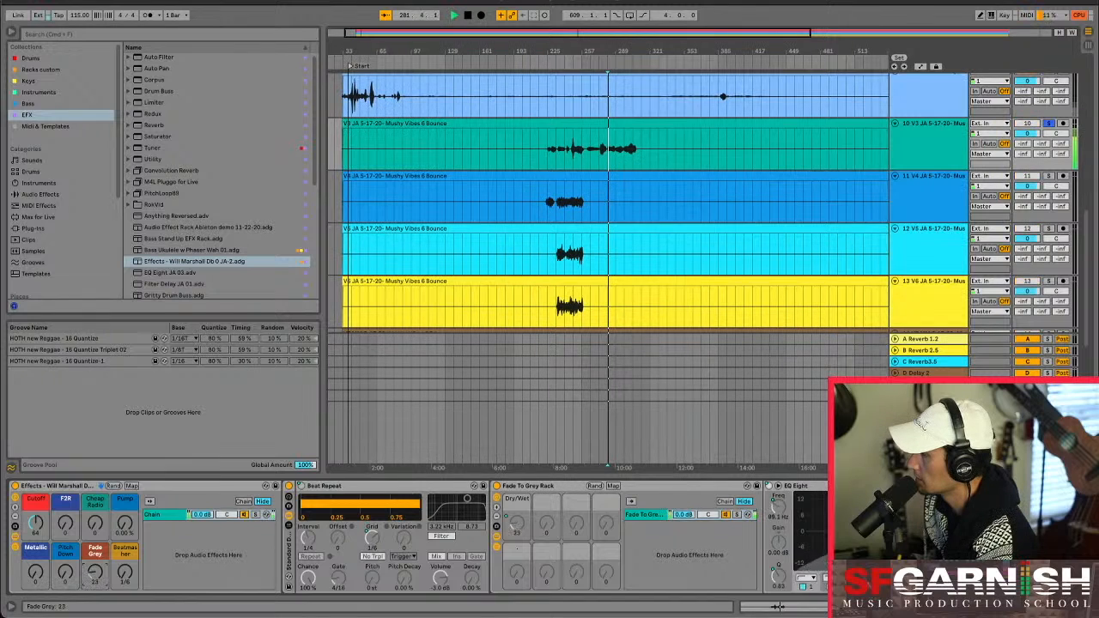
pyautogui.moveTo(95, 574); pyautogui.dragTo(124, 563)
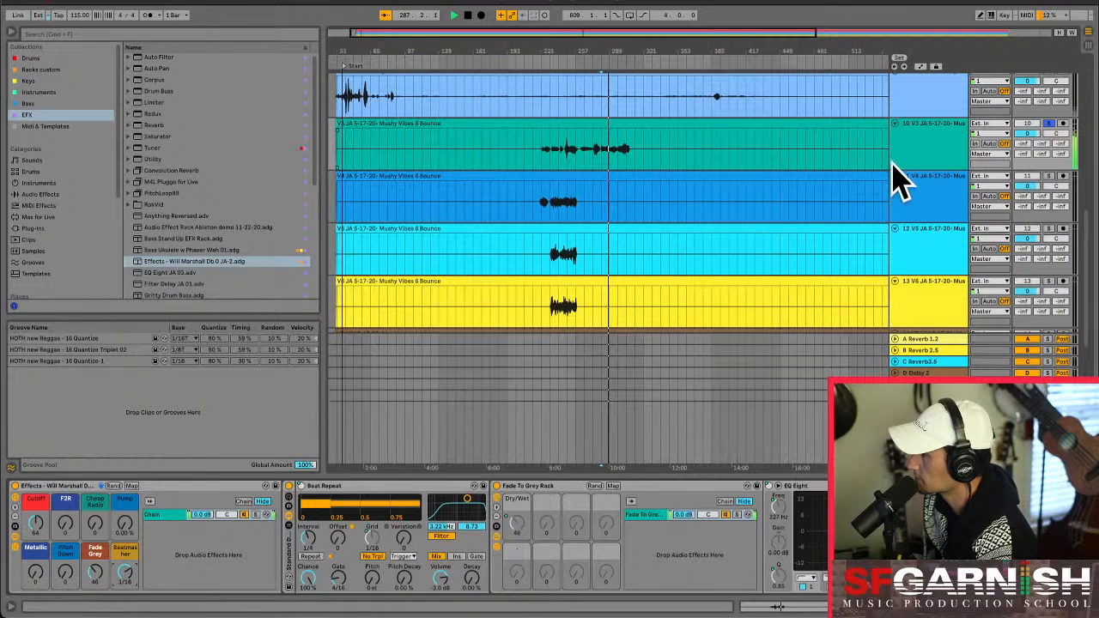
pyautogui.click(1048, 124)
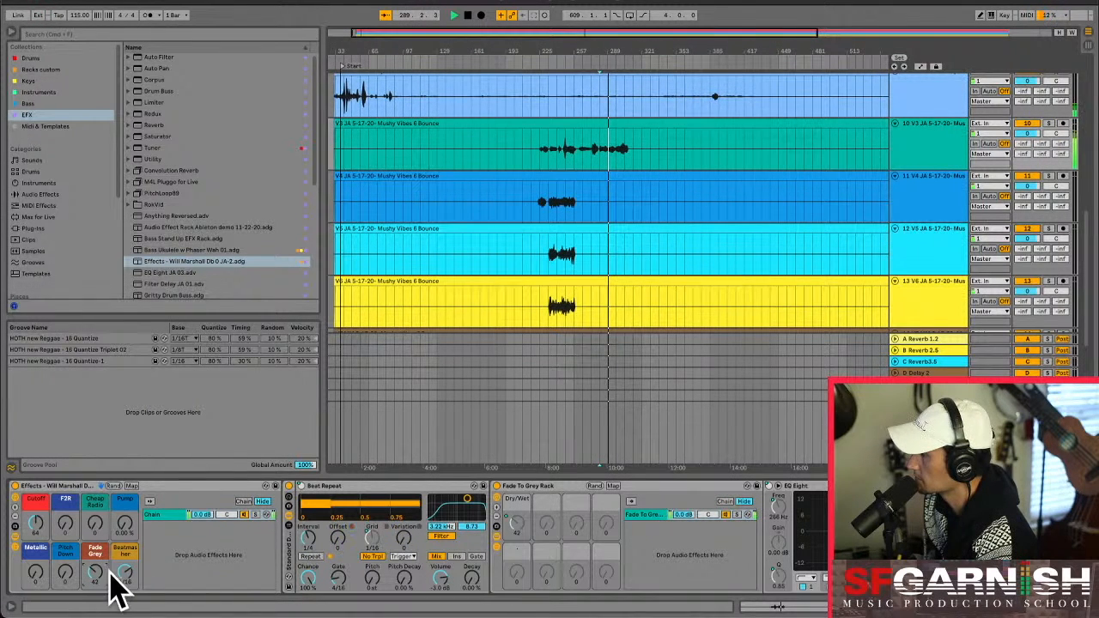
pyautogui.moveTo(130, 577)
pyautogui.mouseDown()
pyautogui.moveTo(131, 567)
pyautogui.moveTo(135, 589)
pyautogui.mouseUp()
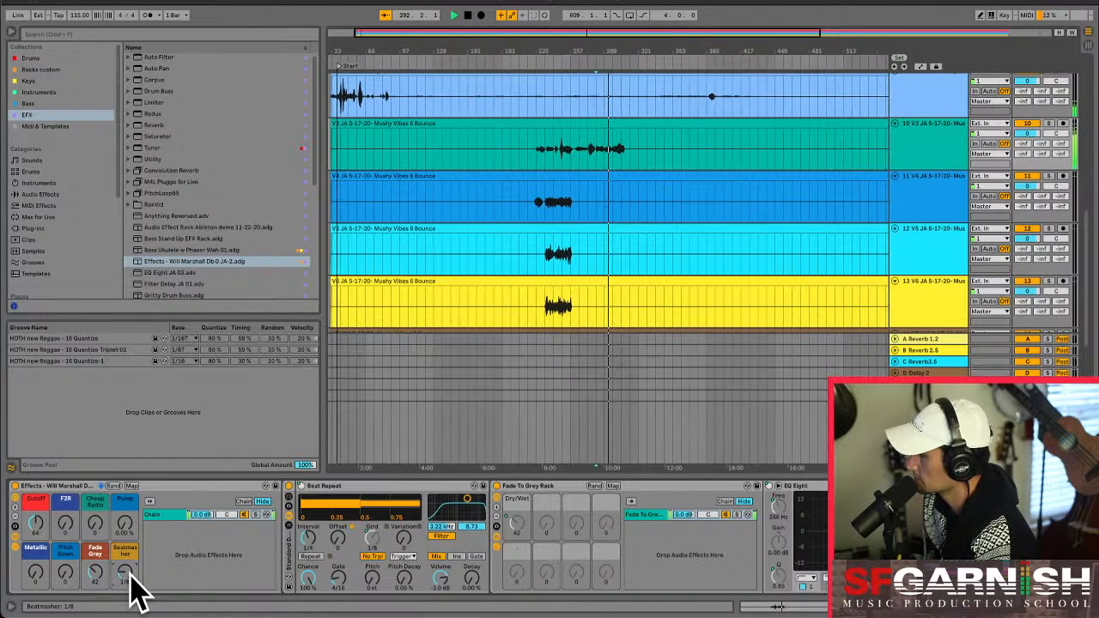
# Look over the remaining vocal and cello tracks, and return to track 10 with the insert marker at bar 281.
pyautogui.click(469, 254)
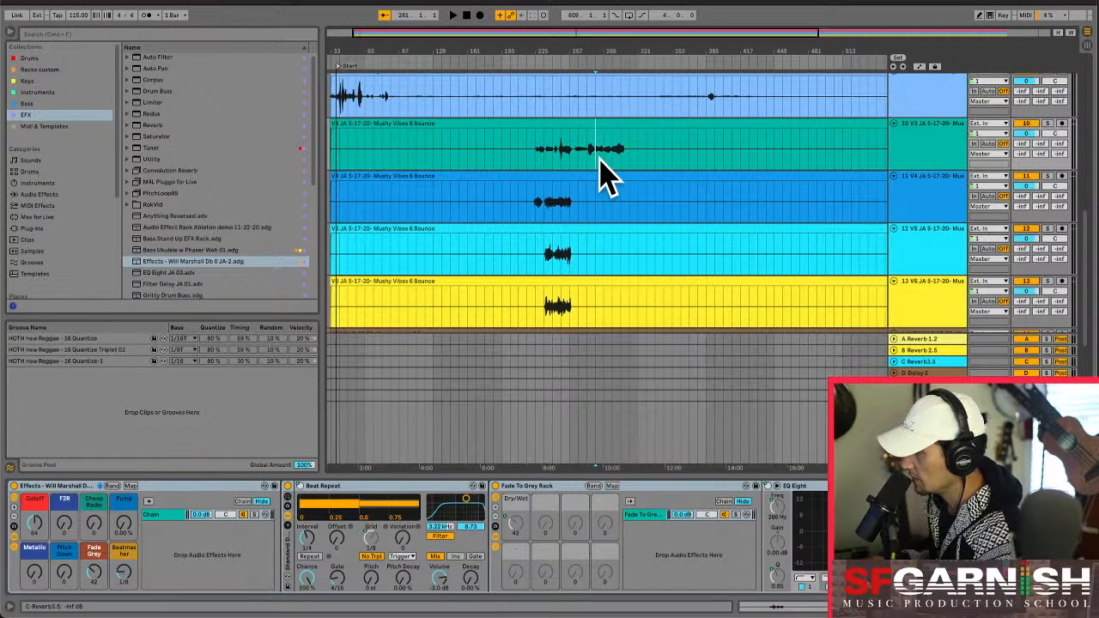
pyautogui.scroll(-1, 604, 158)
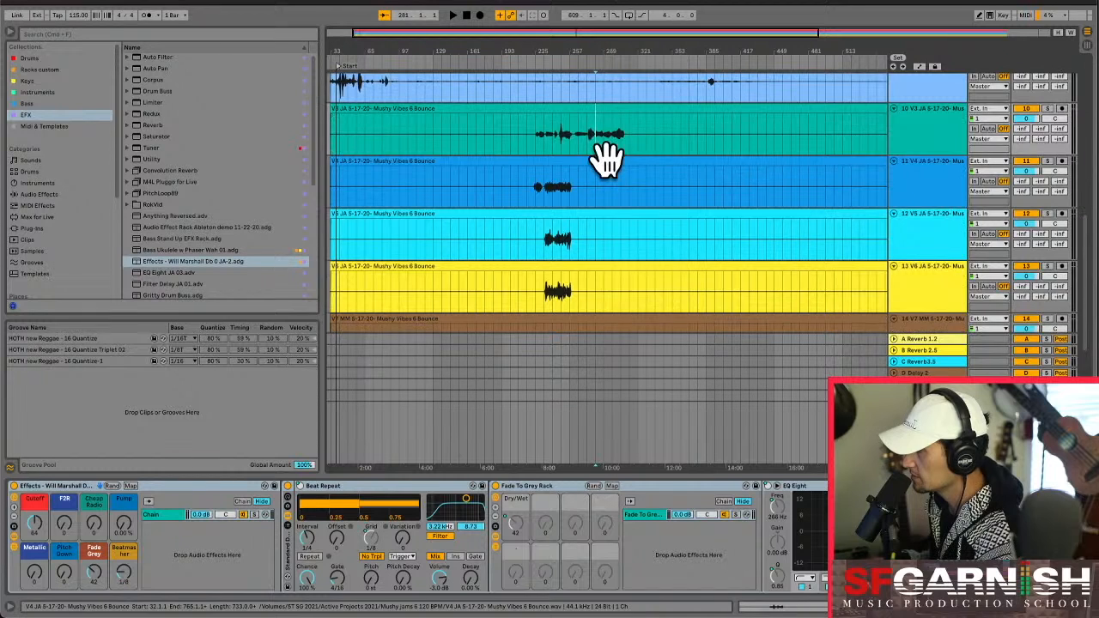
pyautogui.scroll(-3, 606, 165)
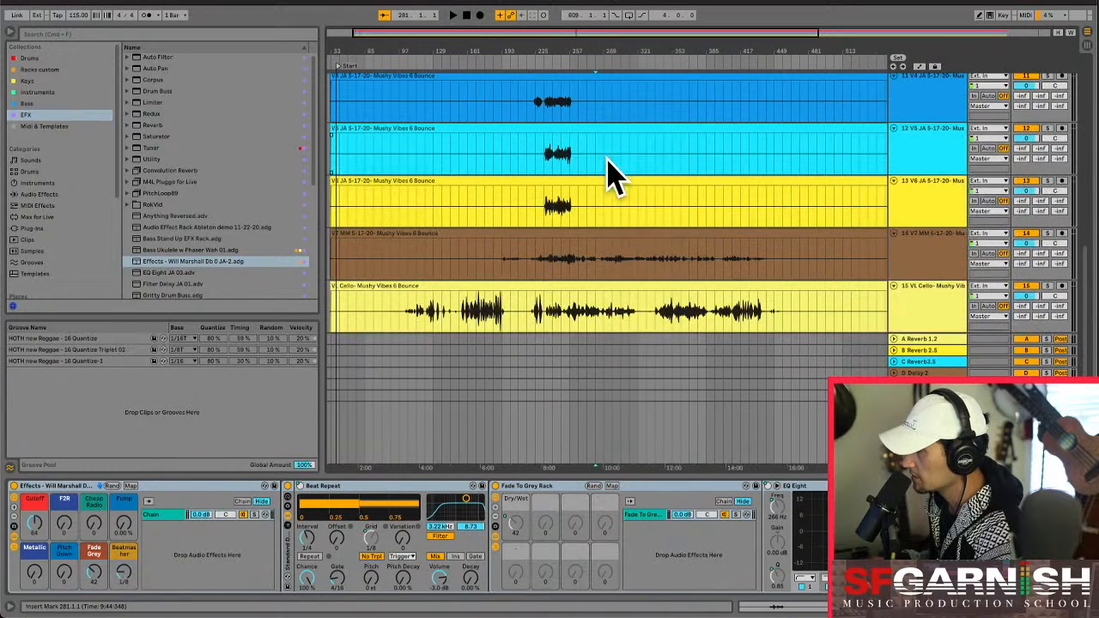
pyautogui.click(588, 258)
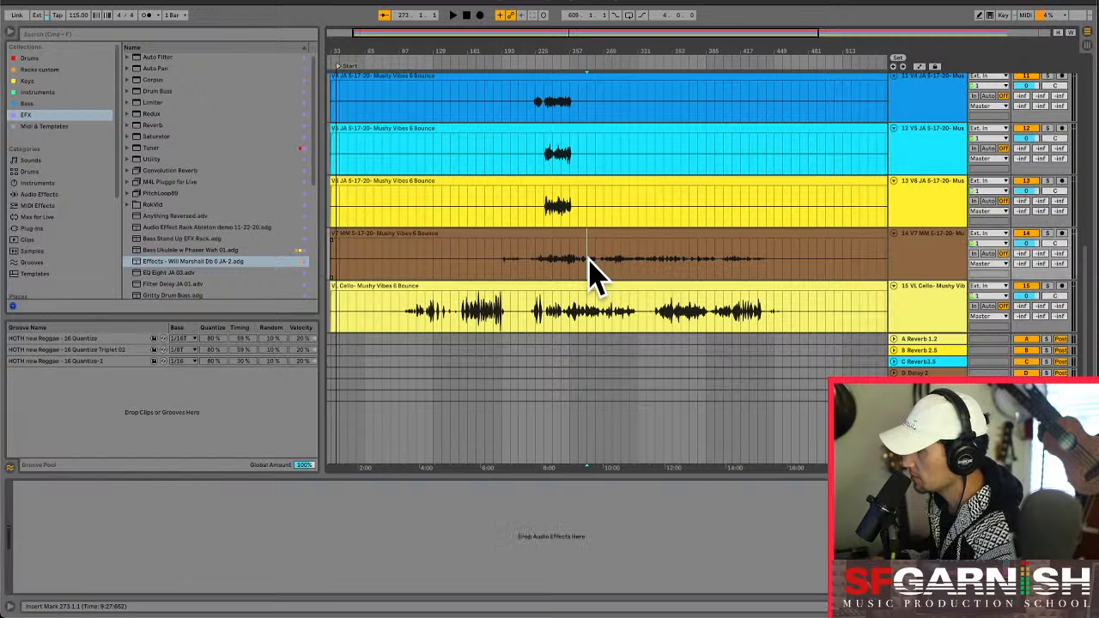
pyautogui.scroll(5, 593, 273)
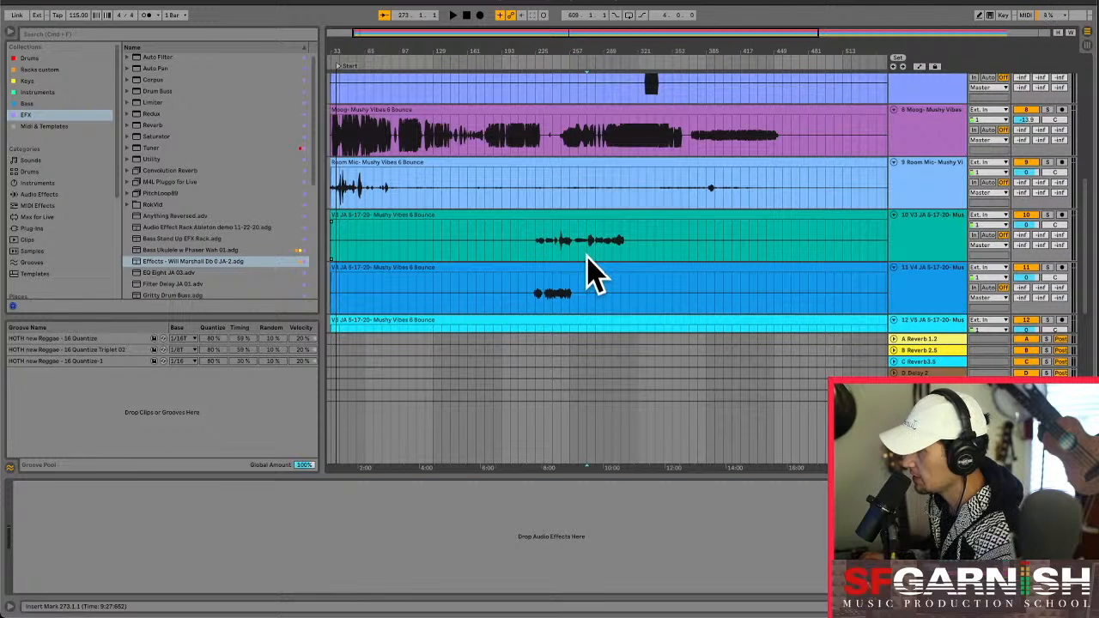
pyautogui.click(596, 242)
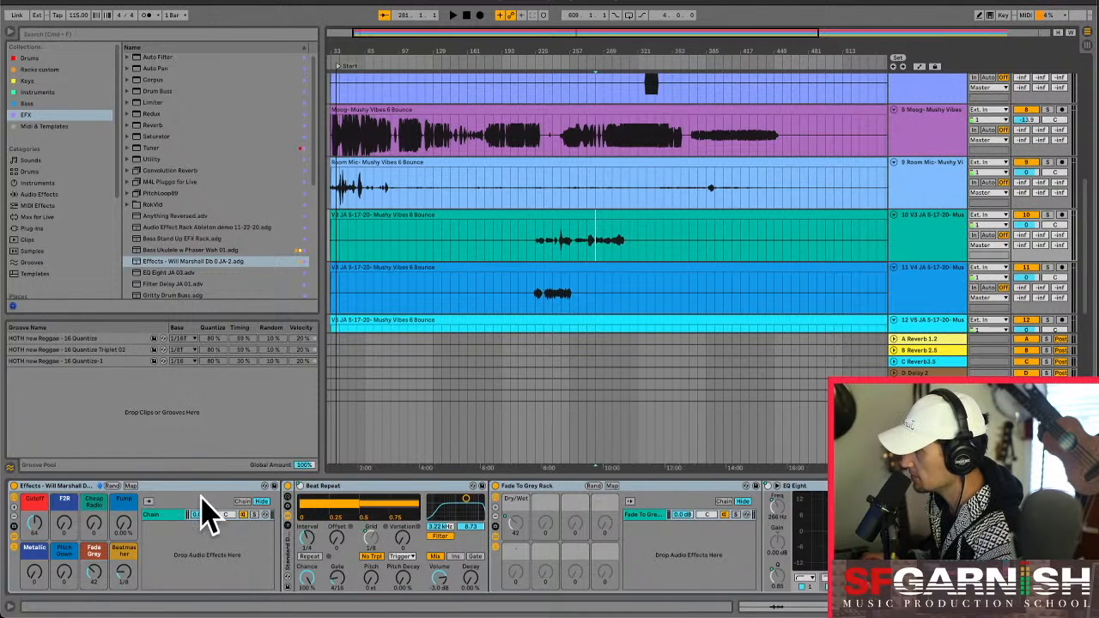
# Examine the devices and chains inside the effects rack on the V3 JA vocal track.
pyautogui.click(54, 487)
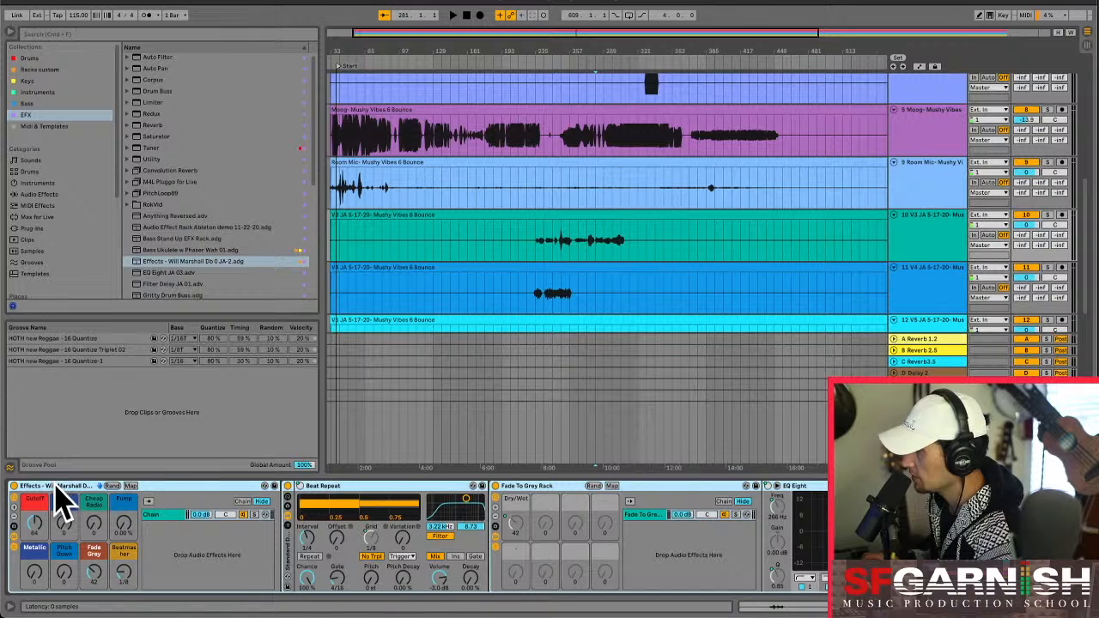
pyautogui.hscroll(10, 418, 537)
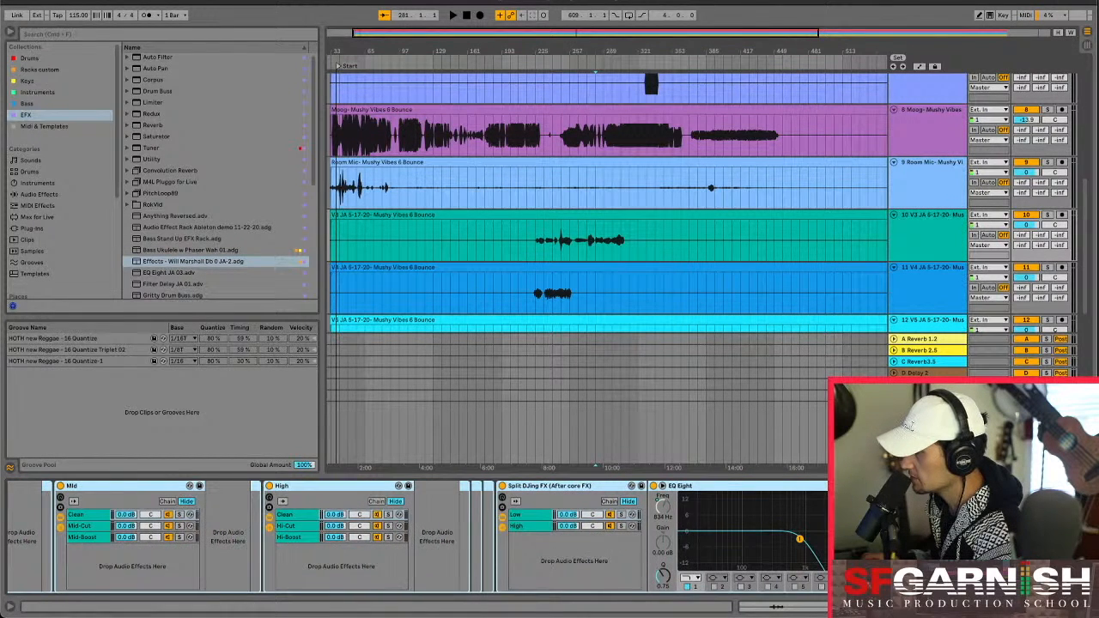
pyautogui.hscroll(-5, 418, 537)
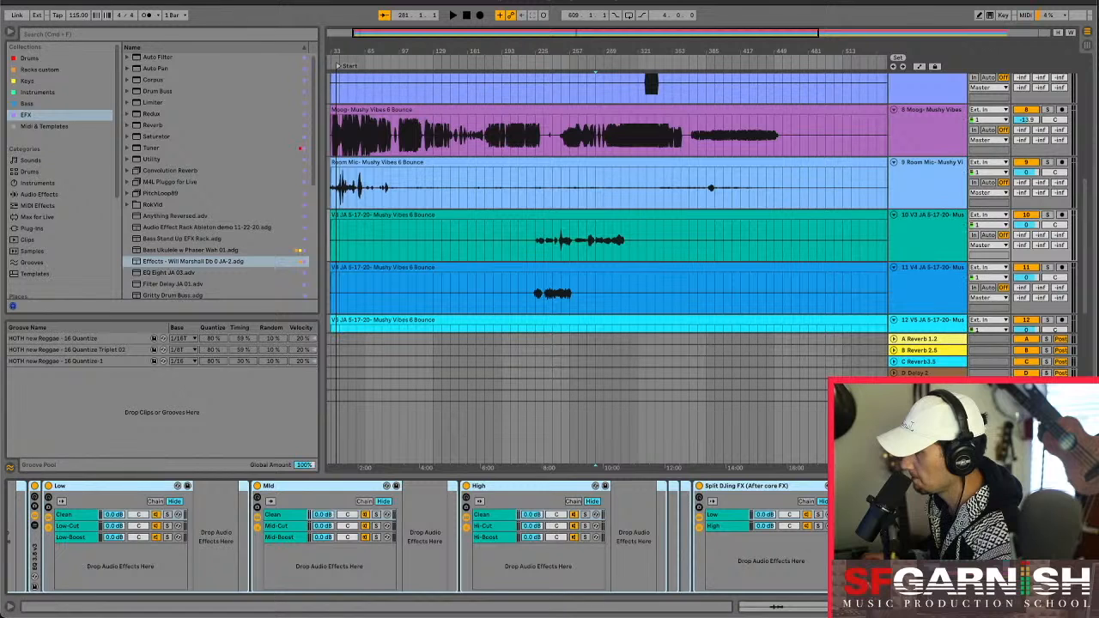
pyautogui.hscroll(5, 418, 536)
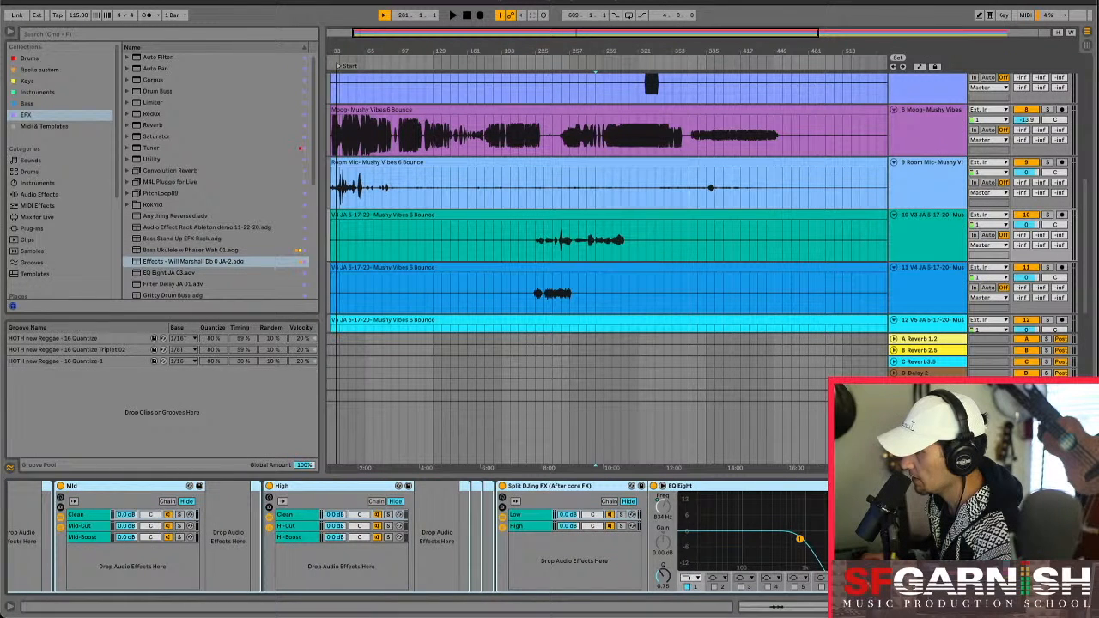
pyautogui.hscroll(10, 418, 537)
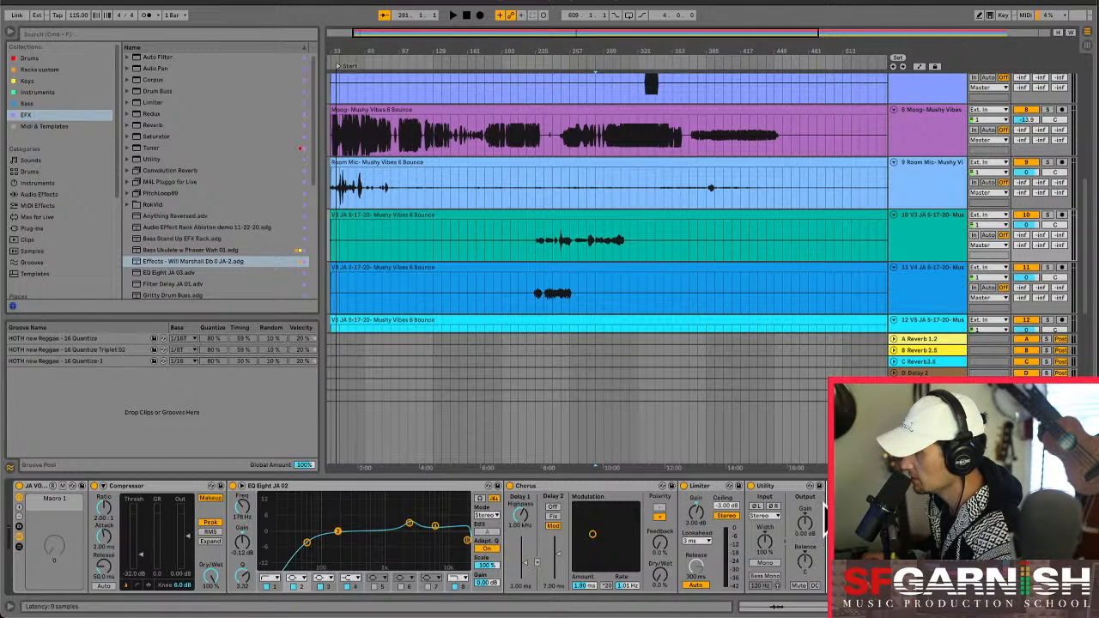
pyautogui.moveTo(825, 519)
pyautogui.mouseDown()
pyautogui.moveTo(821, 506)
pyautogui.moveTo(828, 519)
pyautogui.mouseUp()
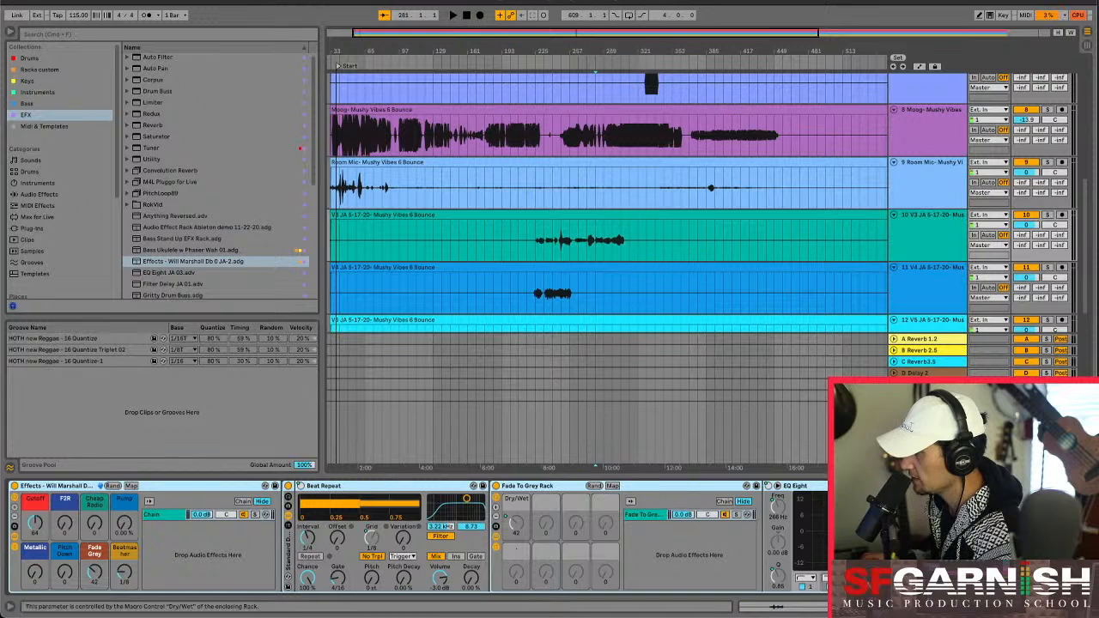
# Adjust the number of macro controls shown in the JA VOCS rack to four.
pyautogui.hscroll(-10, 418, 537)
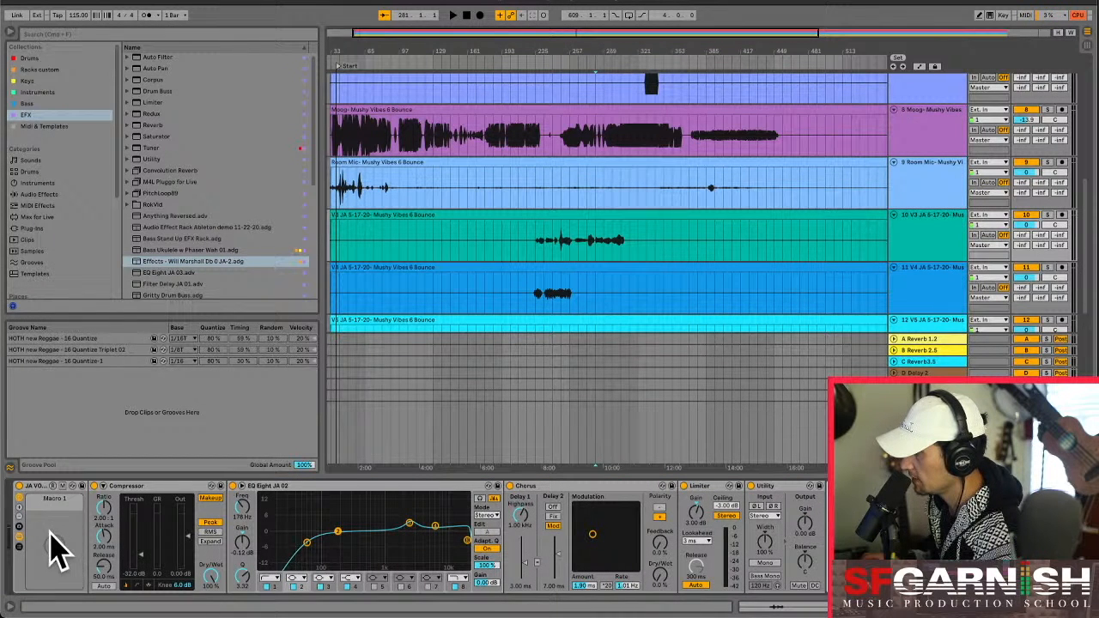
pyautogui.click(19, 508)
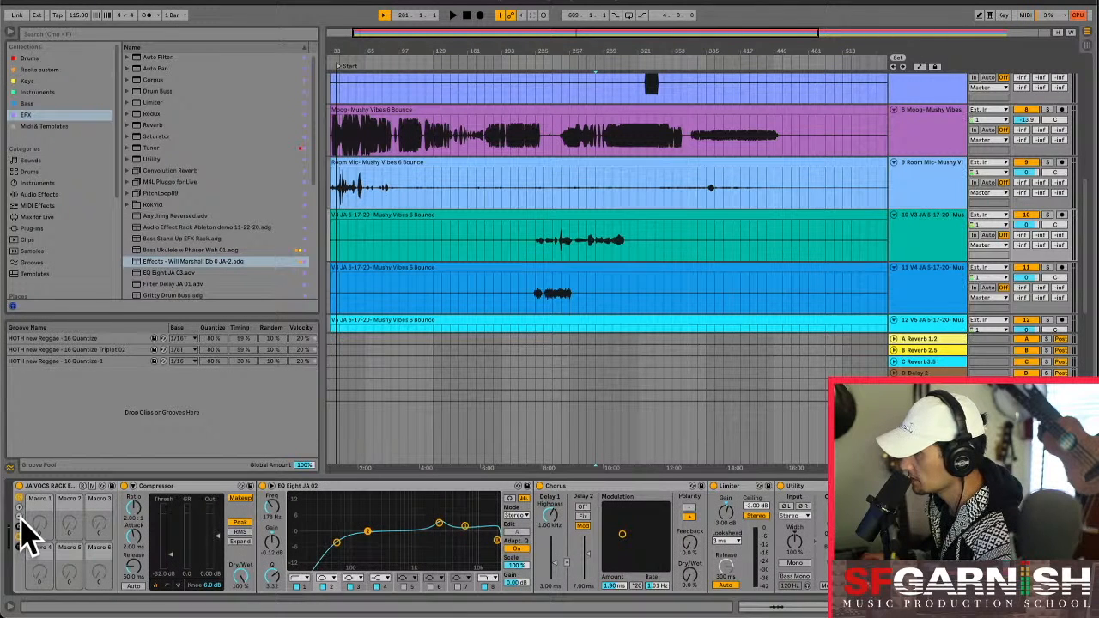
pyautogui.click(22, 531)
pyautogui.click(20, 520)
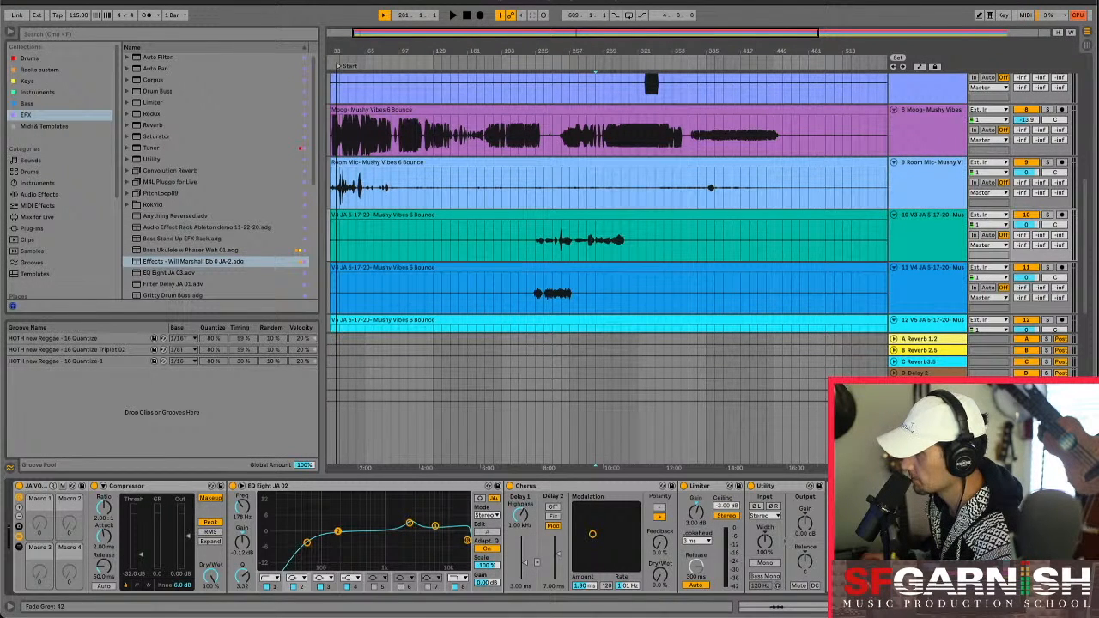
# Map the nested DJ rack's Fade Grey control to Macro 1 and its Beatmasher control to Macro 2 of the JA VOCS rack.
pyautogui.rightClick(914, 568)
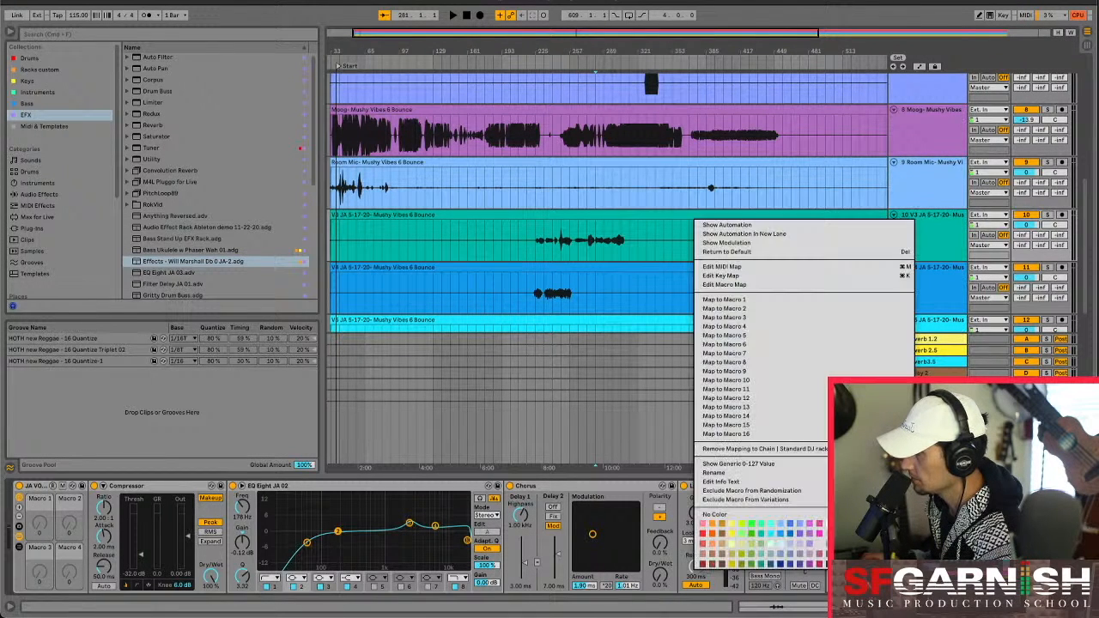
pyautogui.click(820, 301)
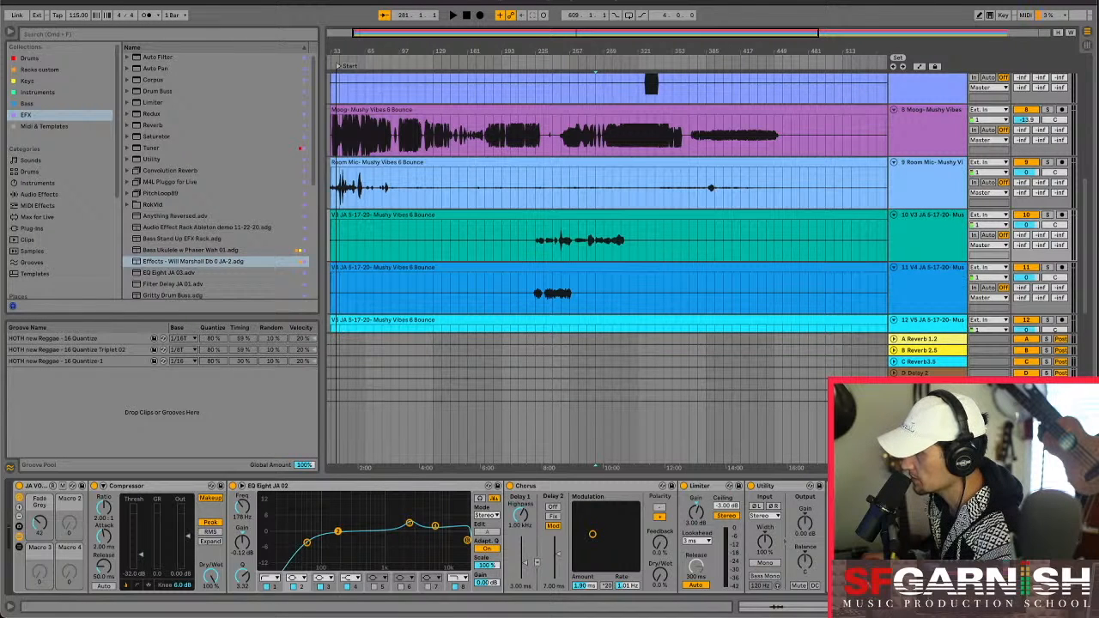
pyautogui.rightClick(940, 575)
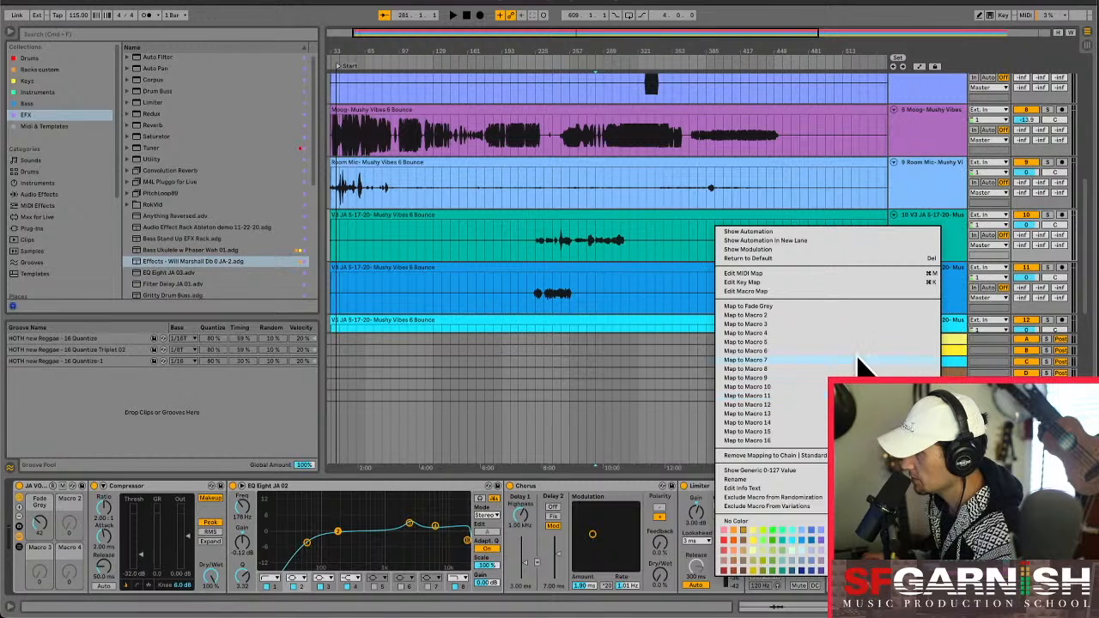
pyautogui.click(840, 315)
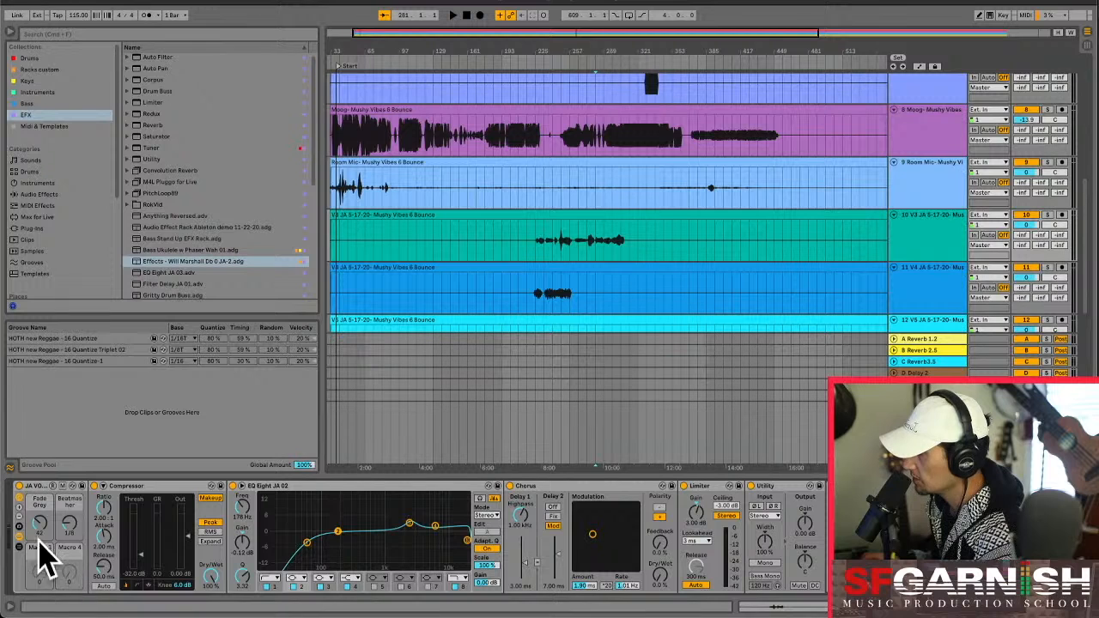
# Adjust the number of macro controls shown in the JA VOCS rack to two, keeping Fade Grey and Beatmasher.
pyautogui.click(19, 516)
pyautogui.click(19, 517)
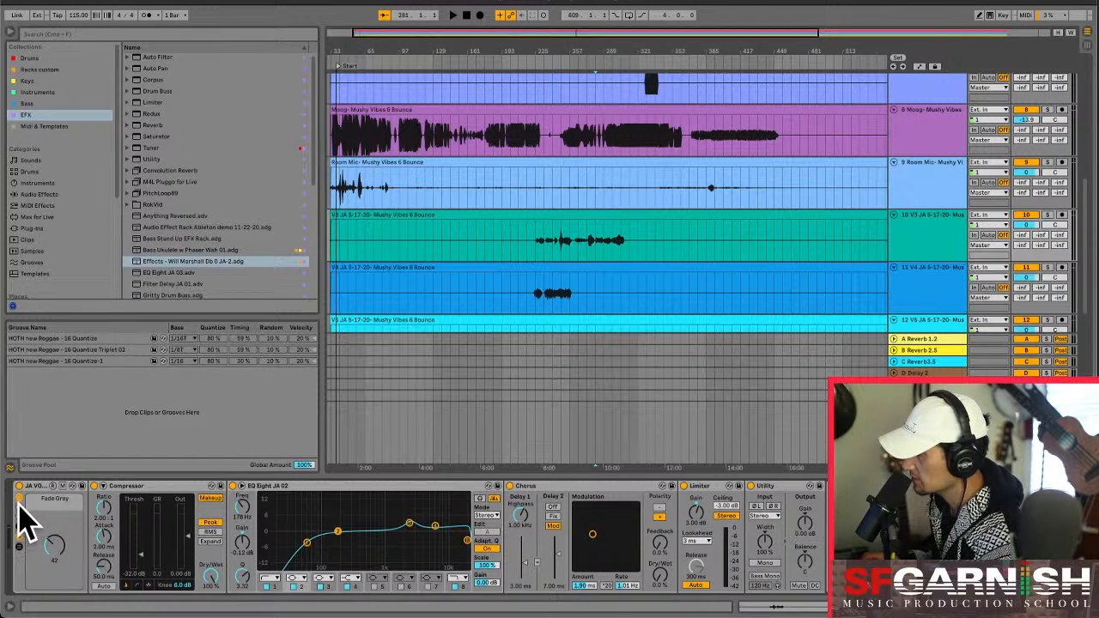
pyautogui.click(18, 508)
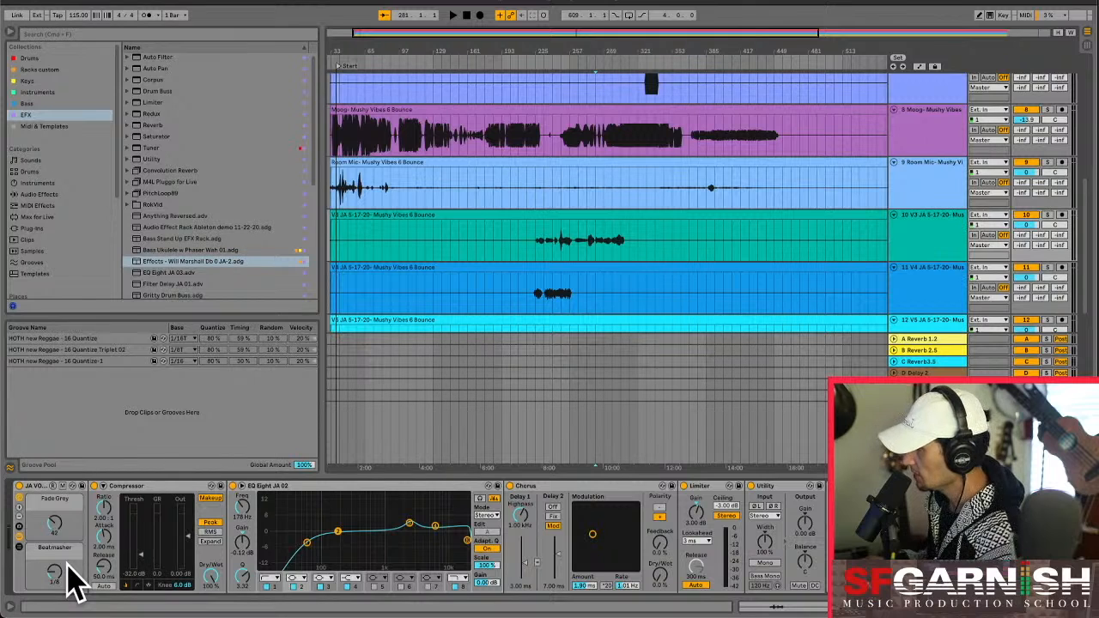
# Save the vocal rack to the User Library as a preset named JA VOCS RACK EFX on.03.
pyautogui.click(81, 486)
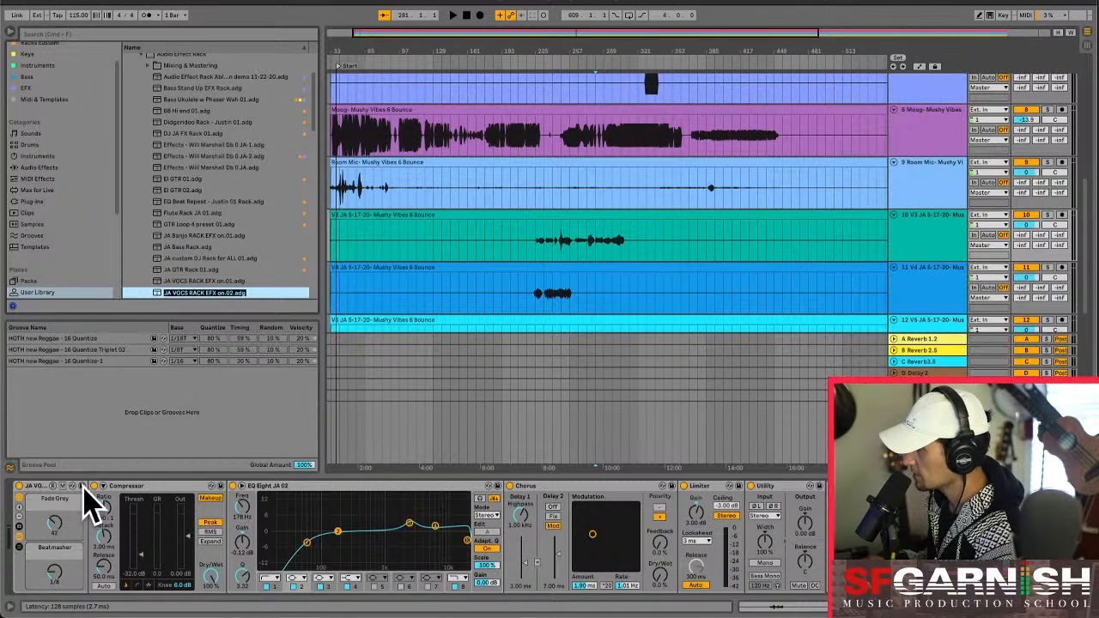
pyautogui.click(233, 292)
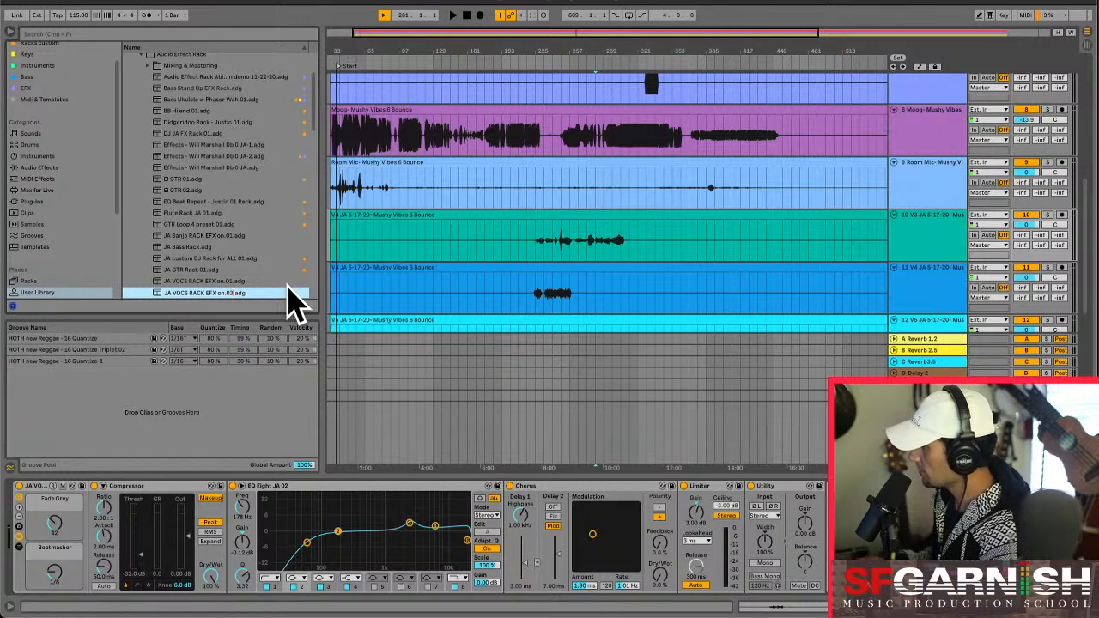
pyautogui.write('3')
pyautogui.press('Return')
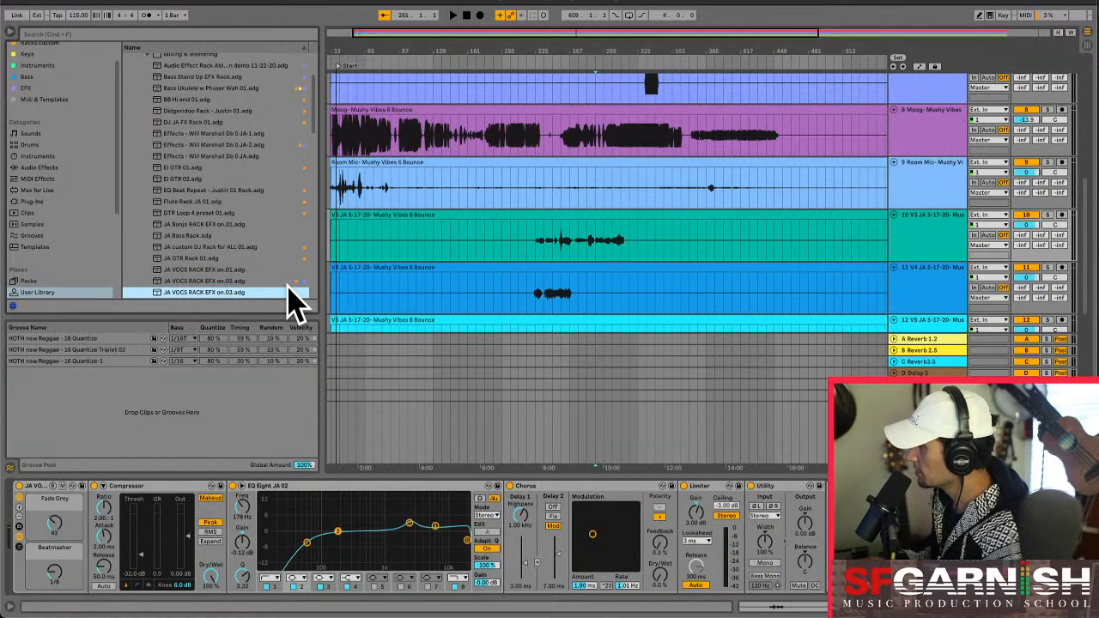
# Assign the JA VOCS RACK EFX on.03 preset to the Racks custom and EFX collections.
pyautogui.rightClick(210, 292)
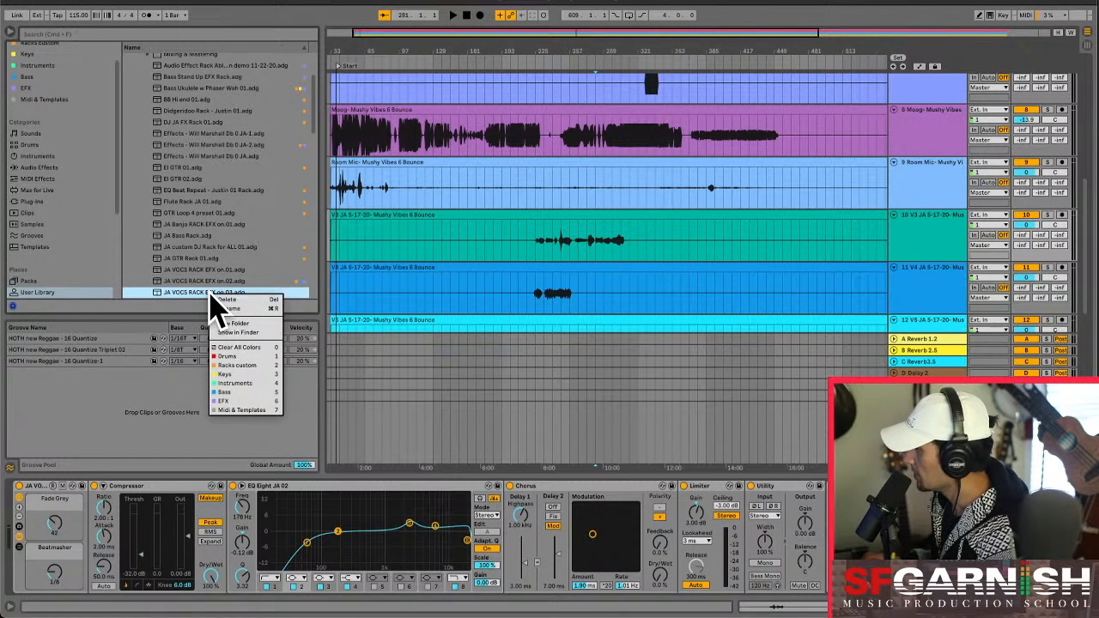
pyautogui.click(244, 363)
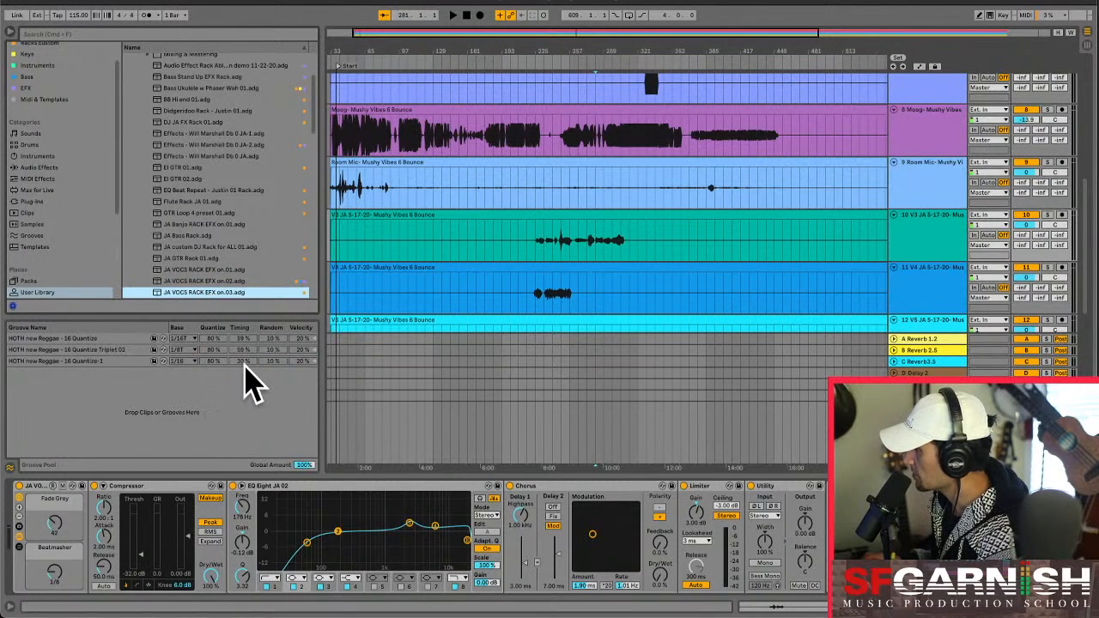
pyautogui.rightClick(210, 294)
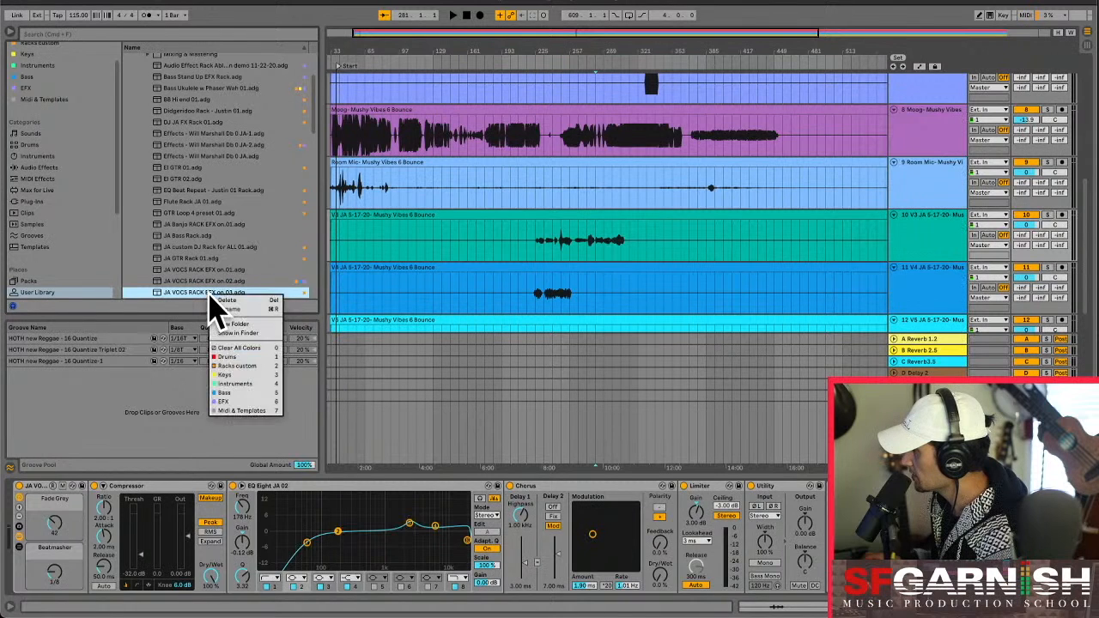
pyautogui.click(252, 401)
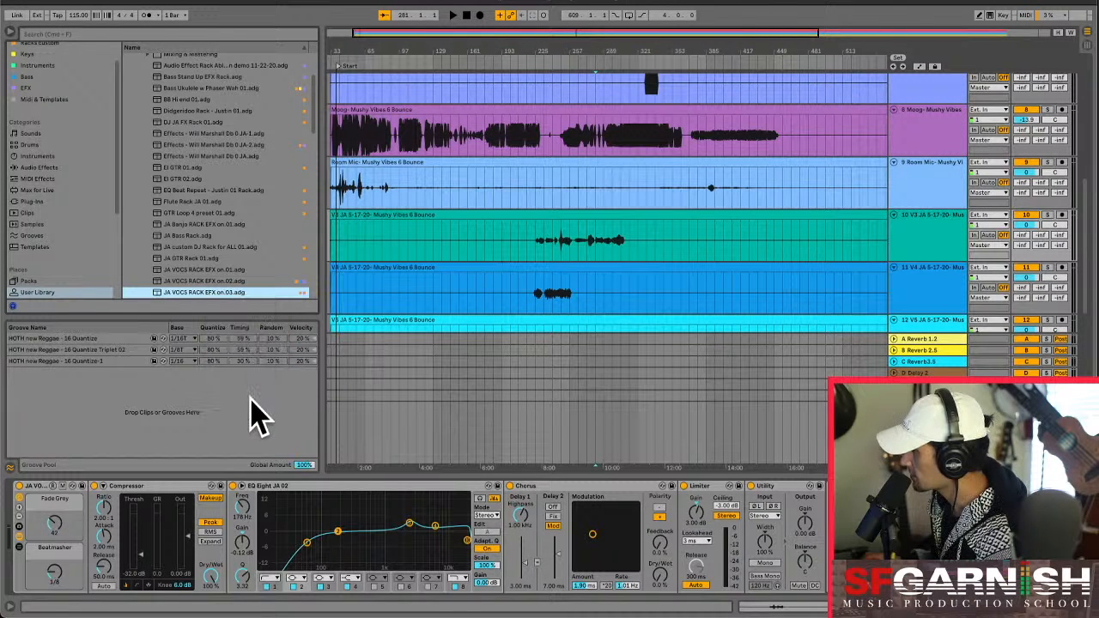
pyautogui.rightClick(215, 293)
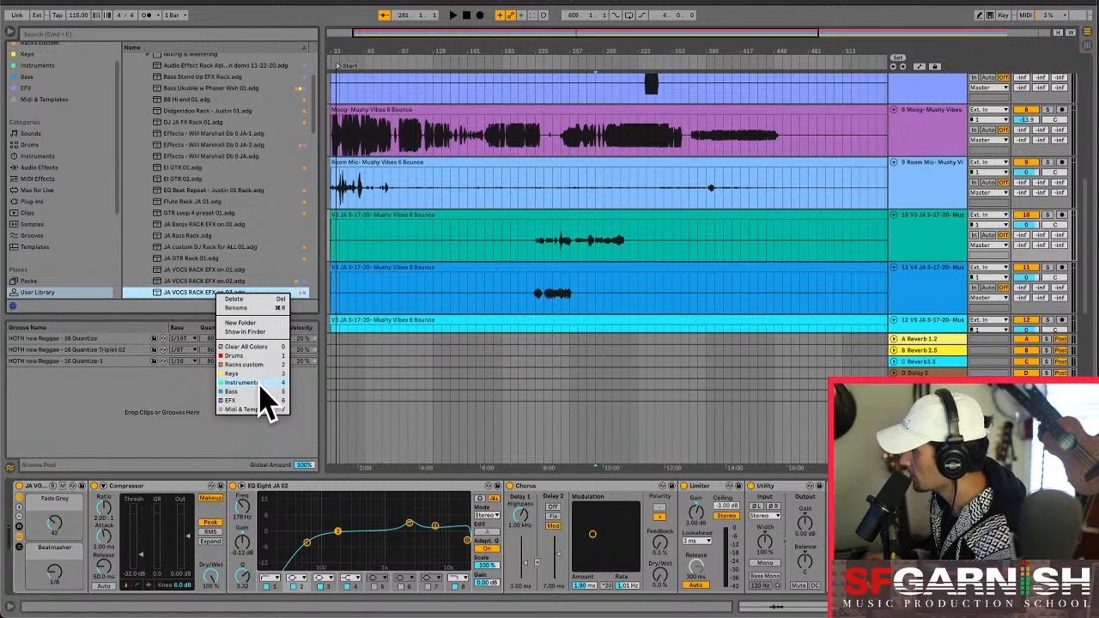
pyautogui.click(193, 295)
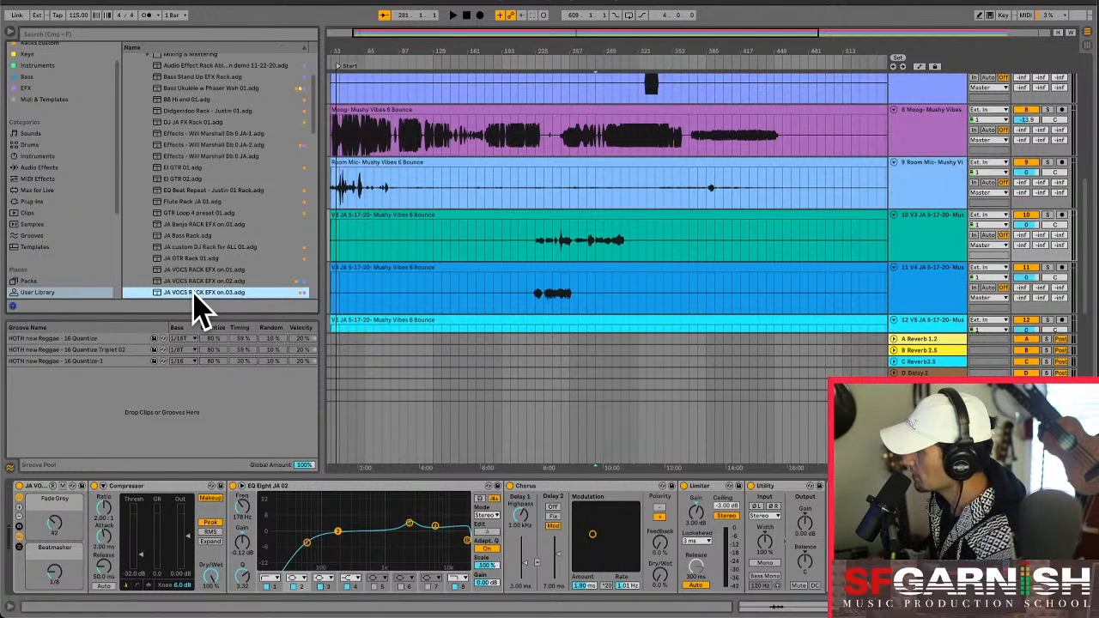
# Remove the older JA VOCS RACK EFX on.02 preset from the Racks custom collection and check the collection's contents.
pyautogui.click(27, 88)
pyautogui.click(27, 66)
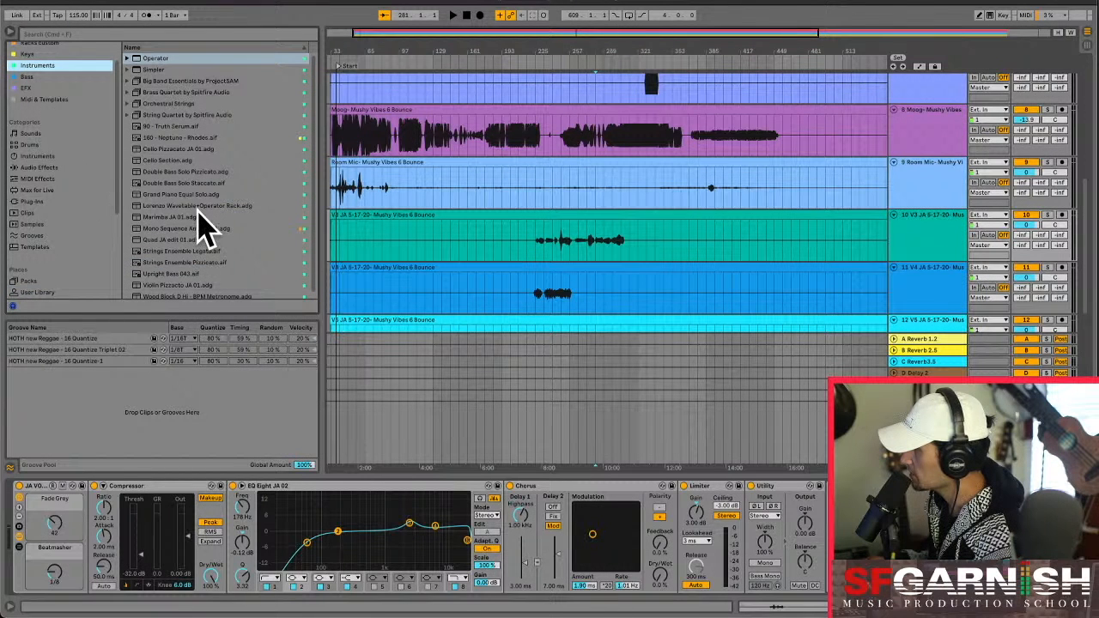
pyautogui.click(35, 70)
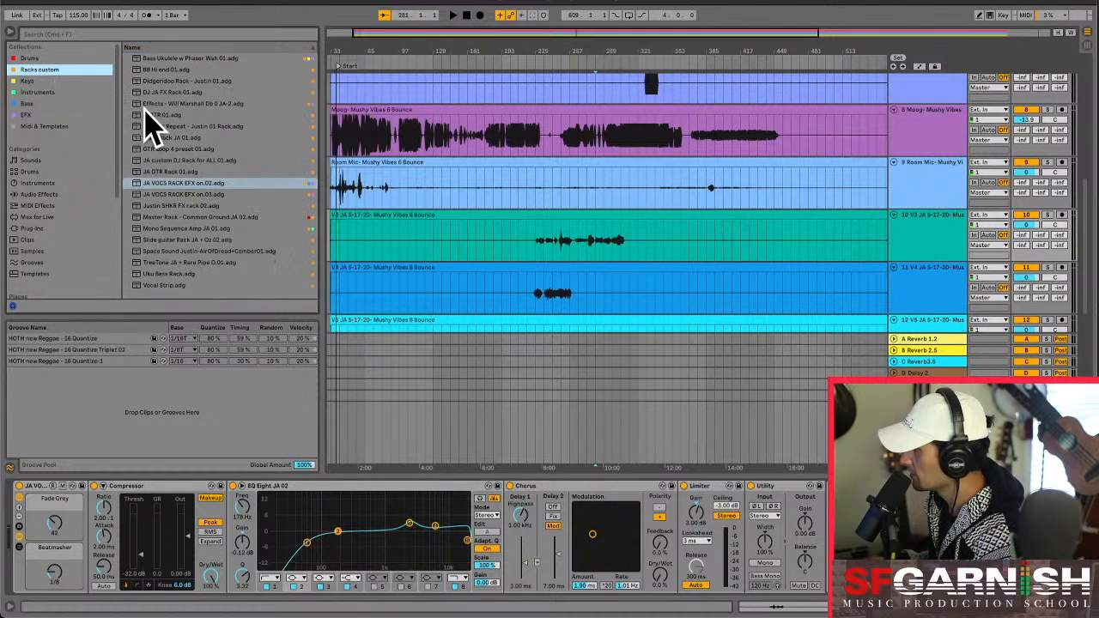
pyautogui.click(196, 198)
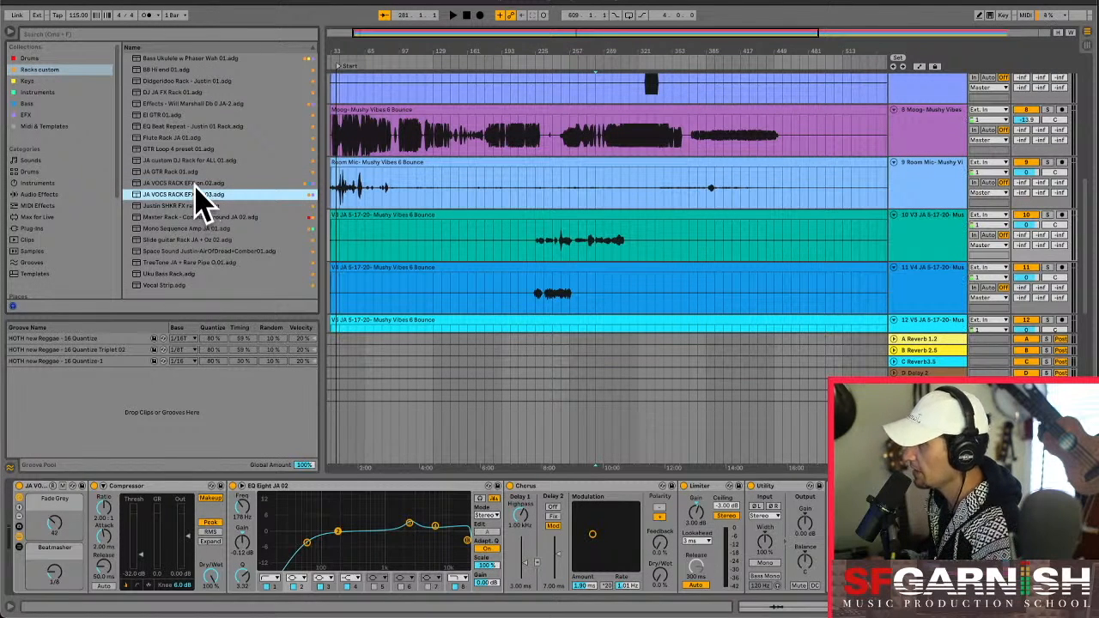
pyautogui.click(196, 185)
pyautogui.click(196, 194)
pyautogui.click(196, 184)
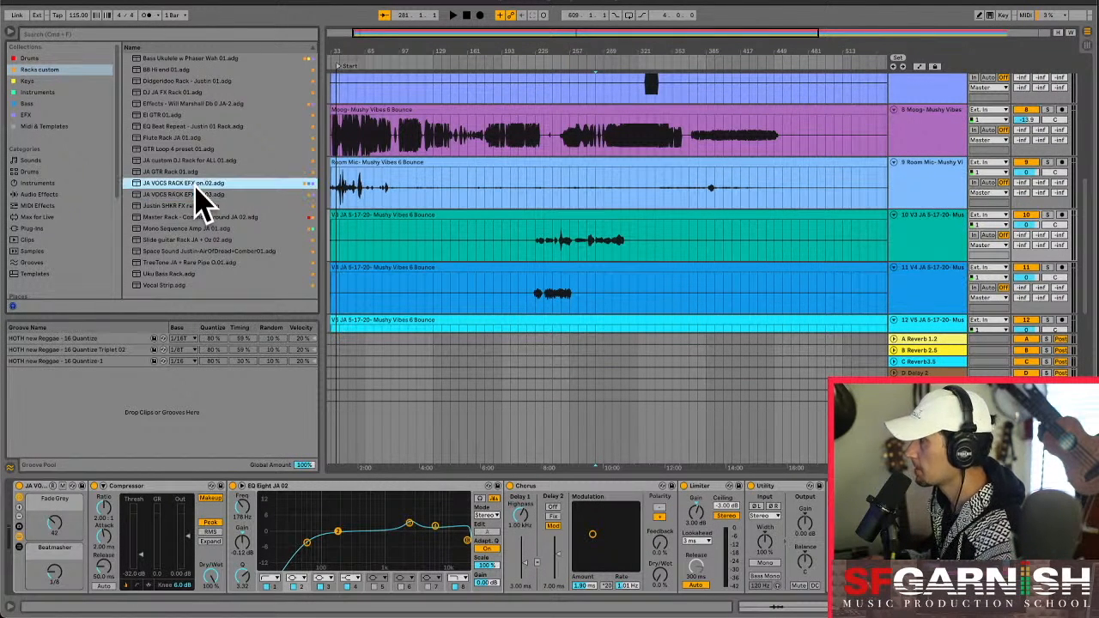
pyautogui.rightClick(197, 196)
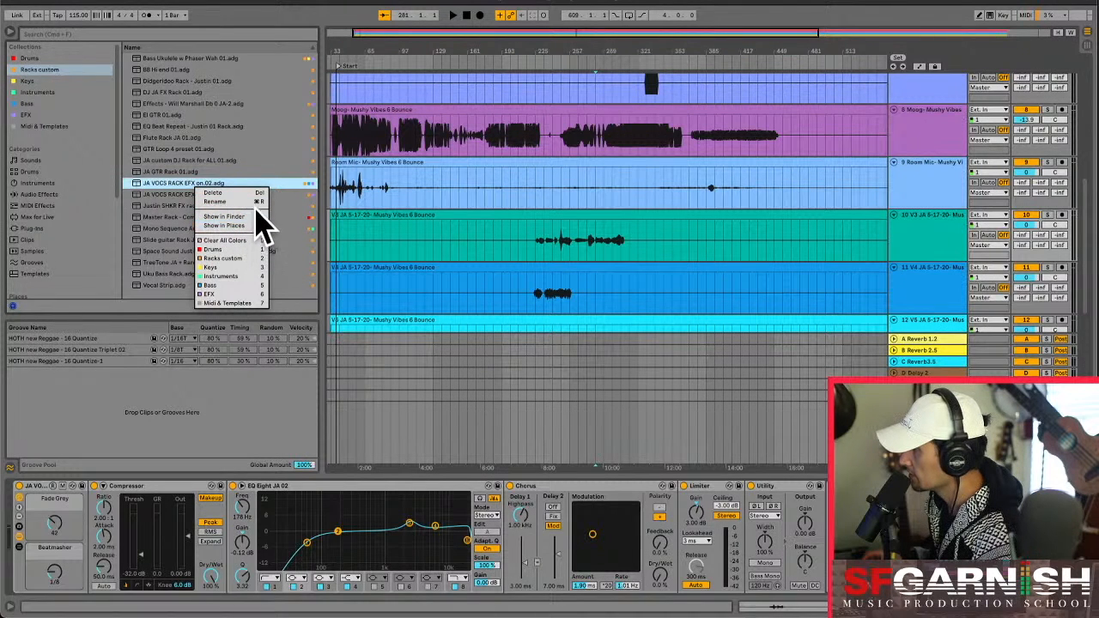
pyautogui.click(245, 257)
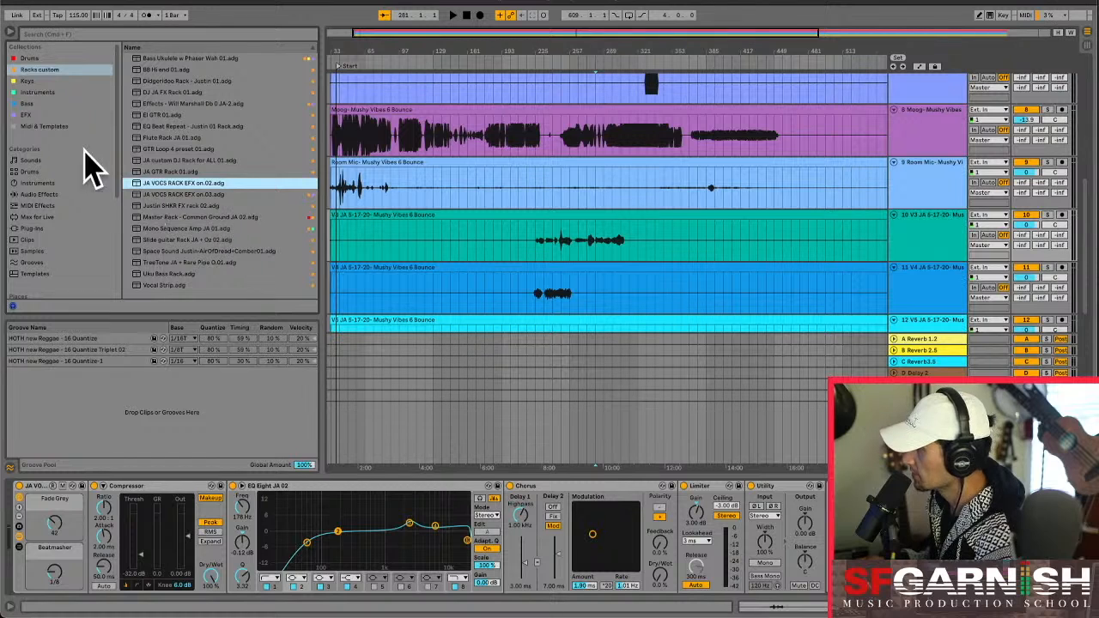
pyautogui.click(53, 115)
pyautogui.click(43, 69)
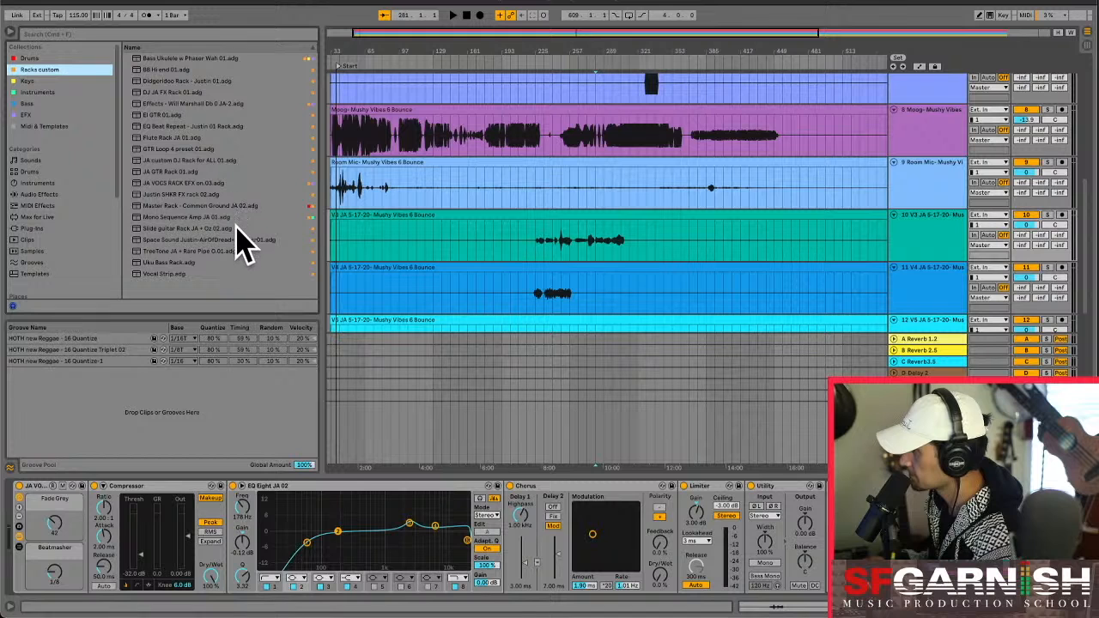
# Load the JA VOCS RACK EFX on.03 preset onto the V4 JA vocal on track 11.
pyautogui.click(235, 184)
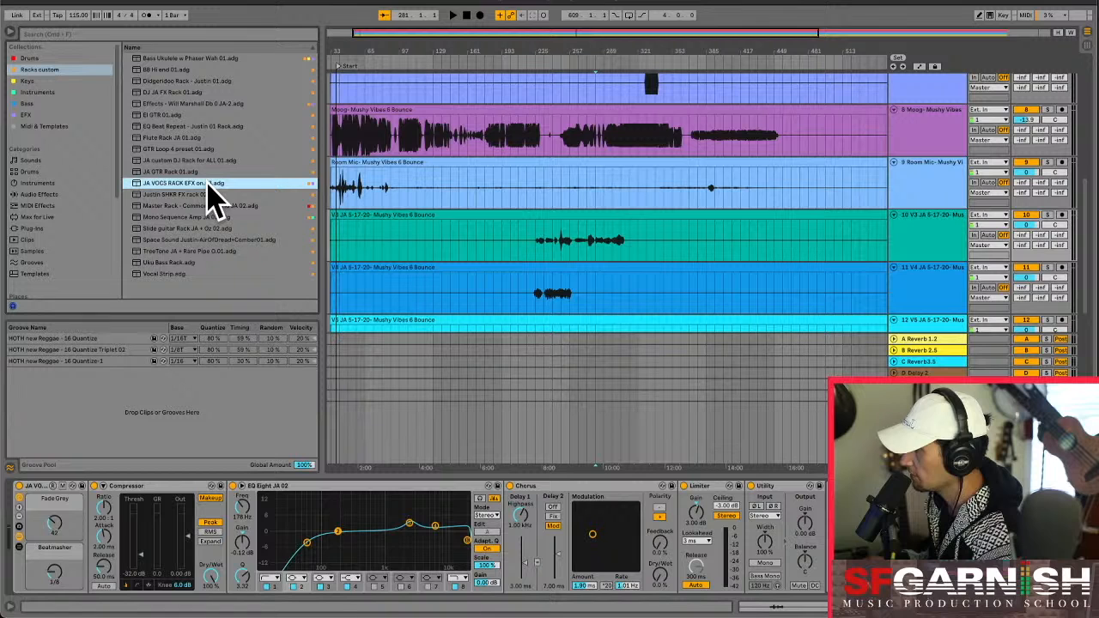
pyautogui.click(554, 300)
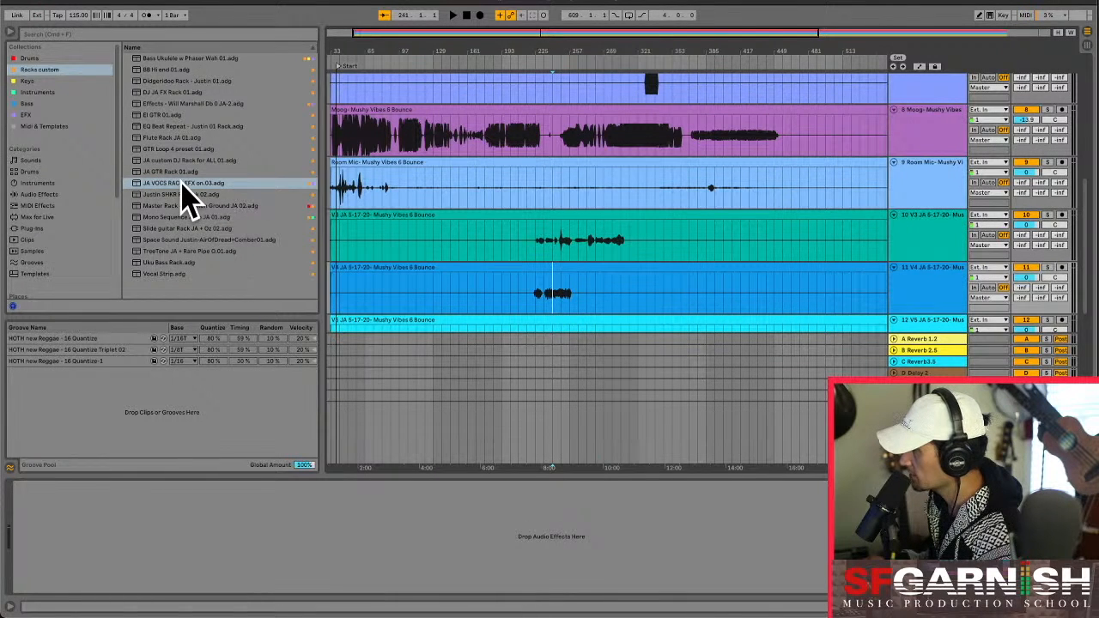
pyautogui.moveTo(179, 184); pyautogui.dragTo(549, 292)
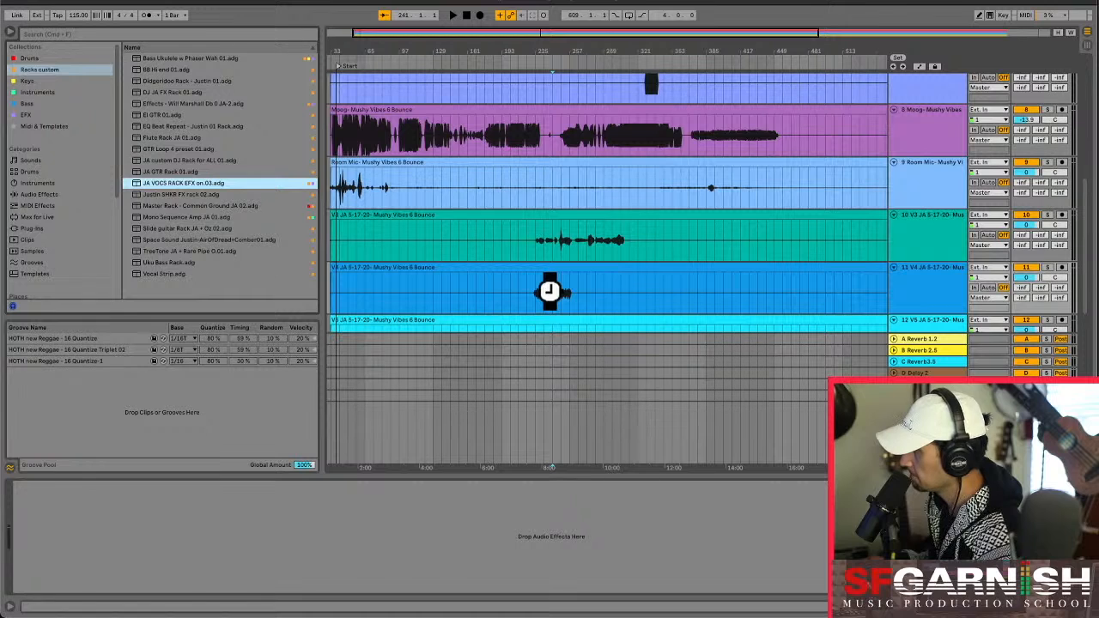
# Listen to vocal track 12 and track 11 soloed in turn from bar 241.
pyautogui.scroll(-2, 554, 304)
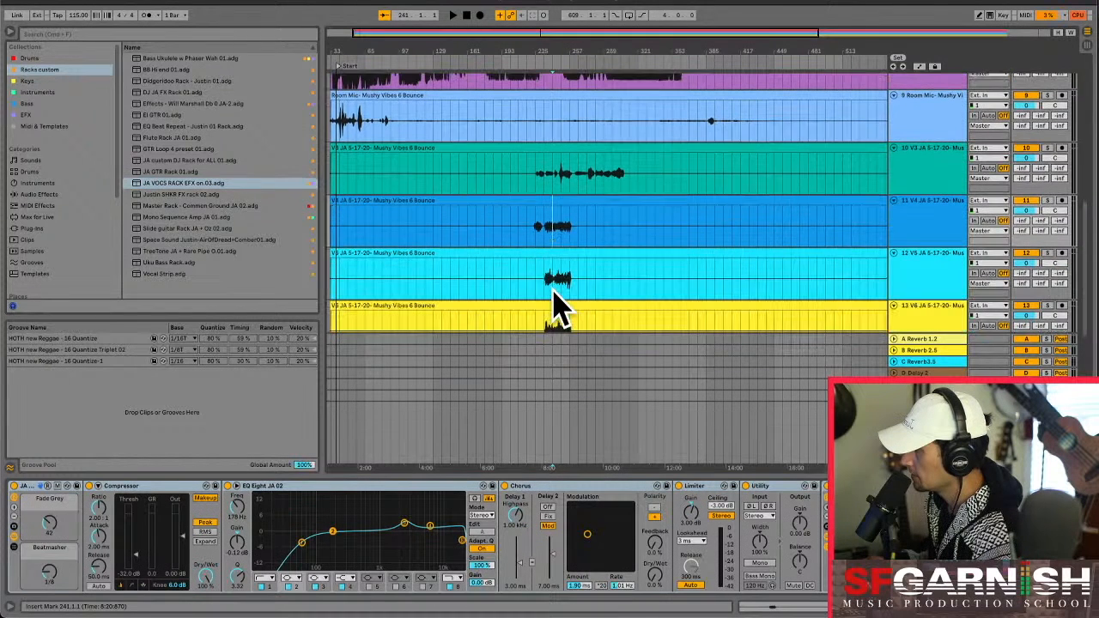
pyautogui.click(553, 277)
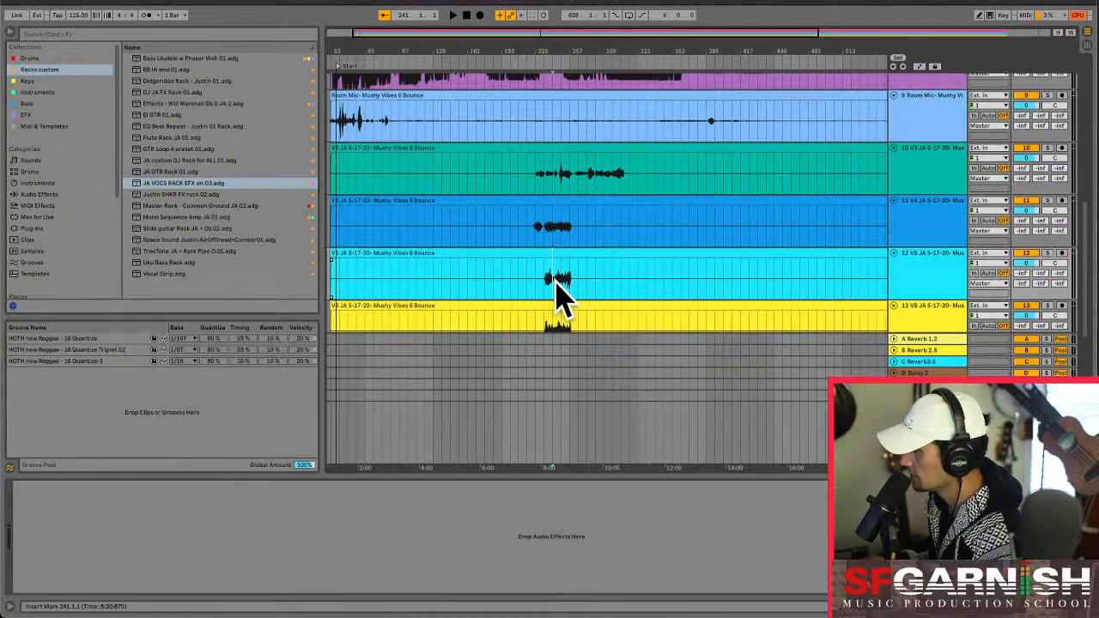
pyautogui.scroll(-1, 558, 296)
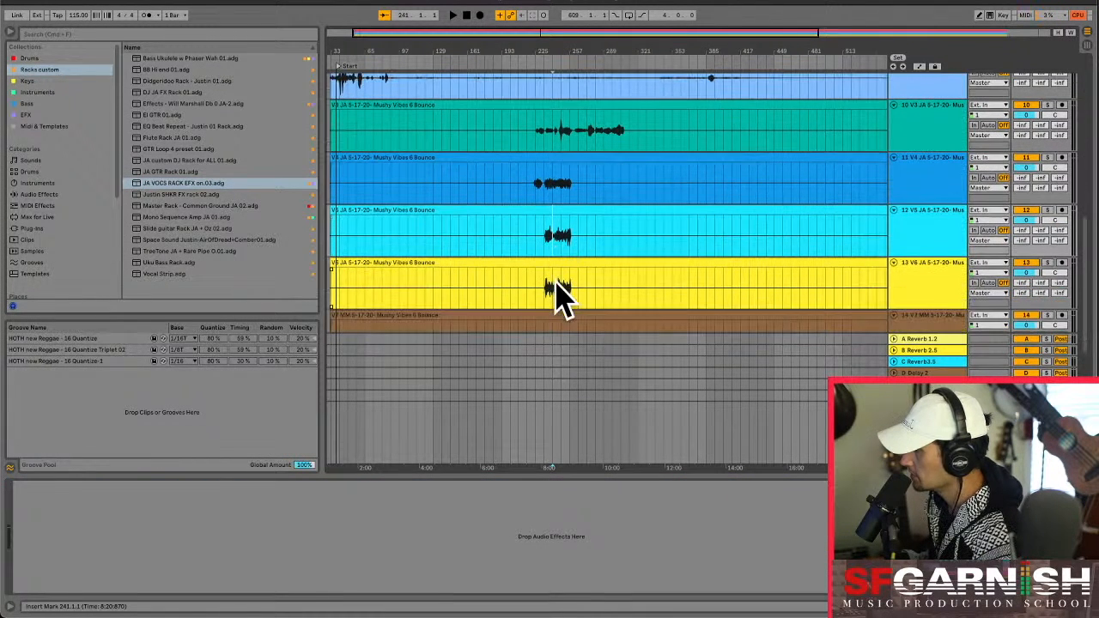
pyautogui.click(1047, 211)
pyautogui.press('space')
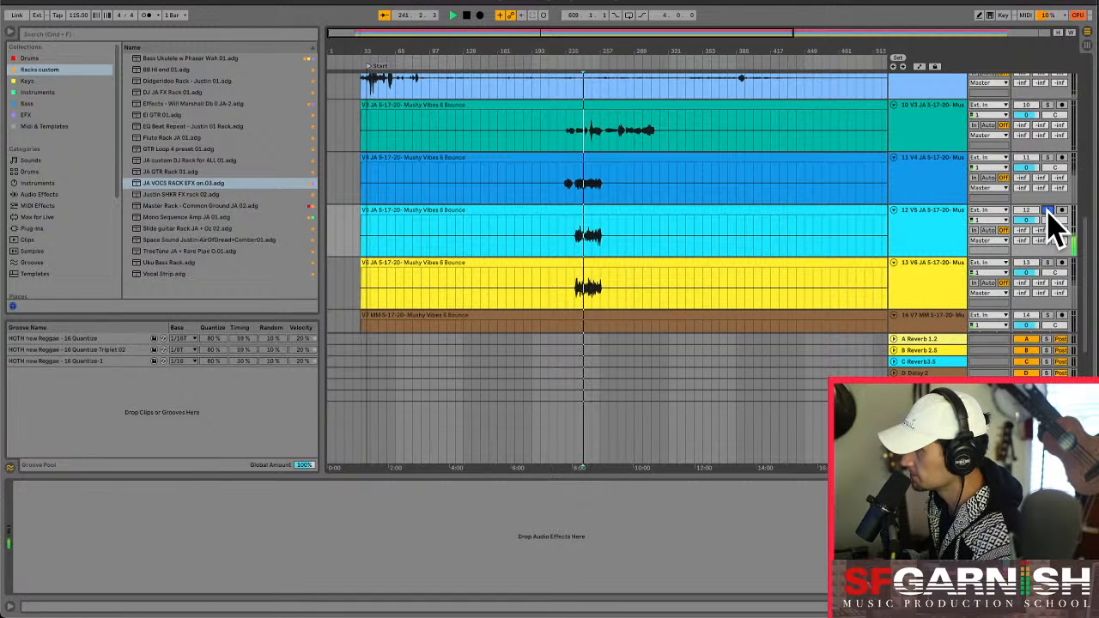
pyautogui.click(1047, 158)
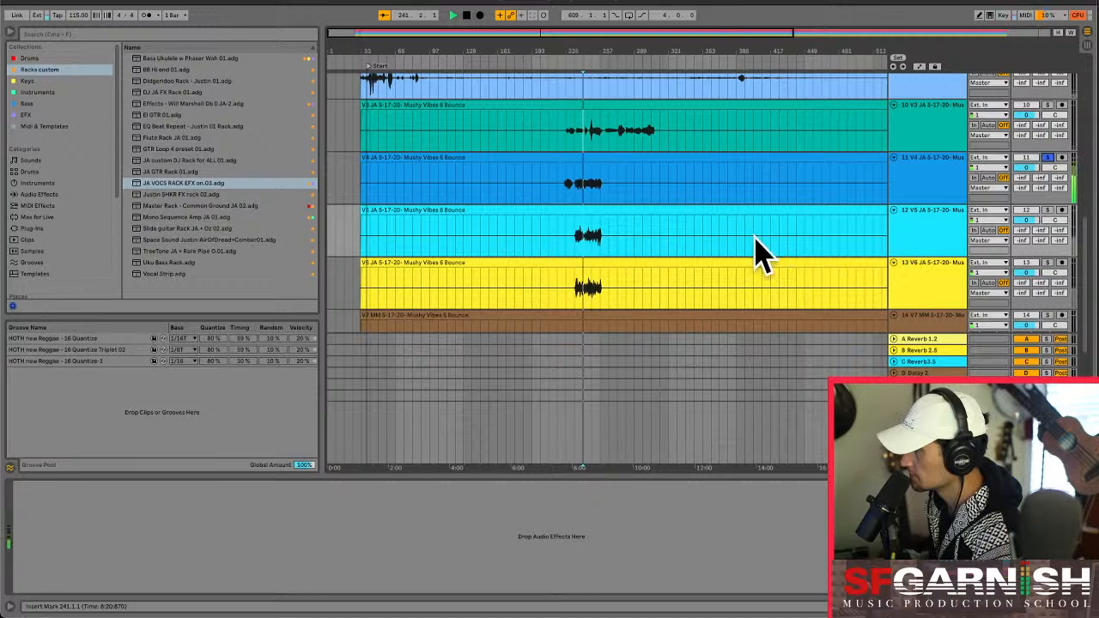
pyautogui.press('space')
# Set Fade Grey to 0 in track 11's vocal rack and save the rack as JA VOCS RACK EFX on.04.
pyautogui.click(584, 187)
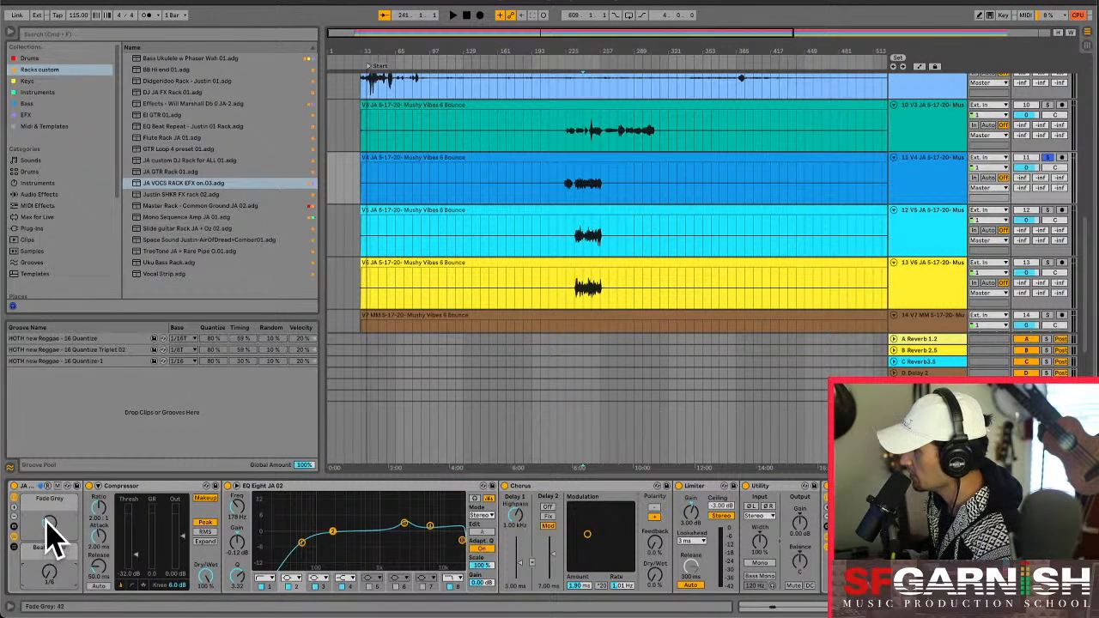
pyautogui.moveTo(48, 521); pyautogui.dragTo(54, 539)
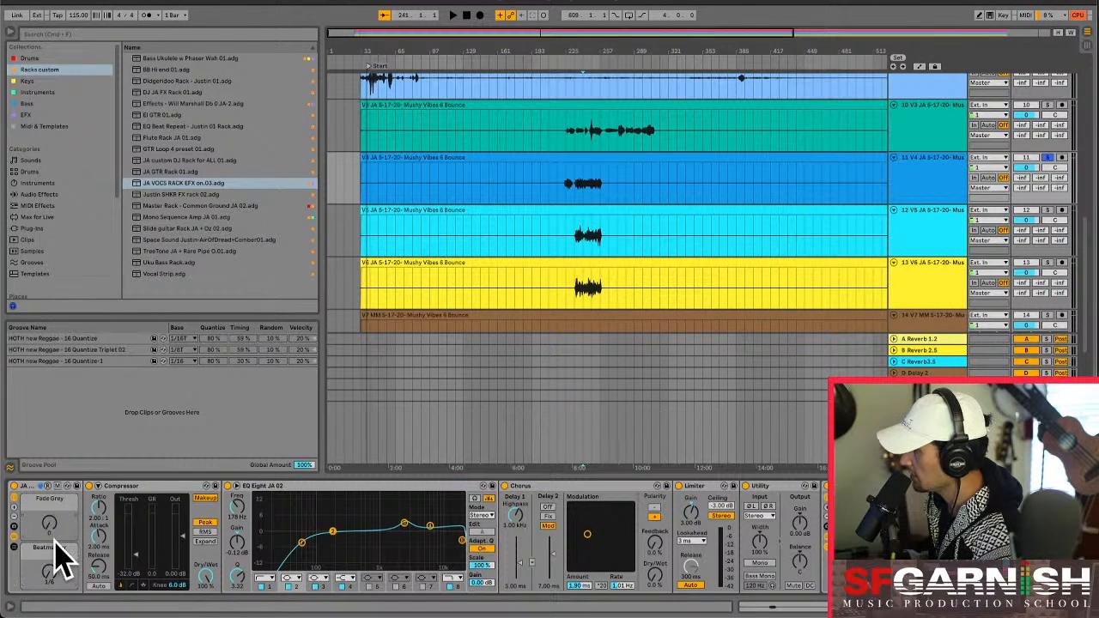
pyautogui.click(78, 496)
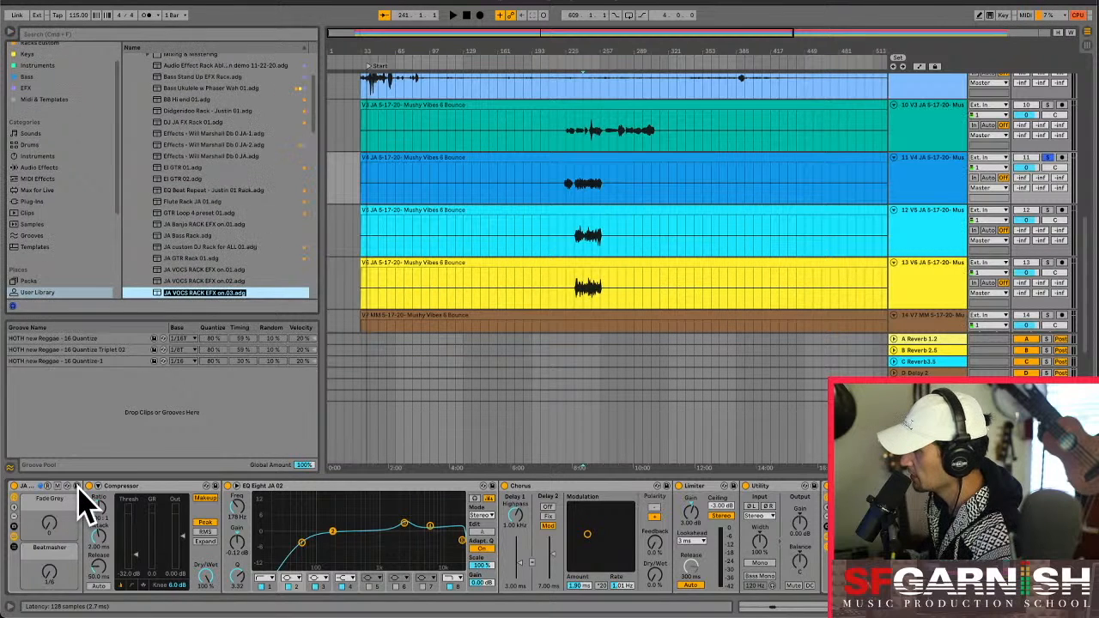
pyautogui.click(230, 295)
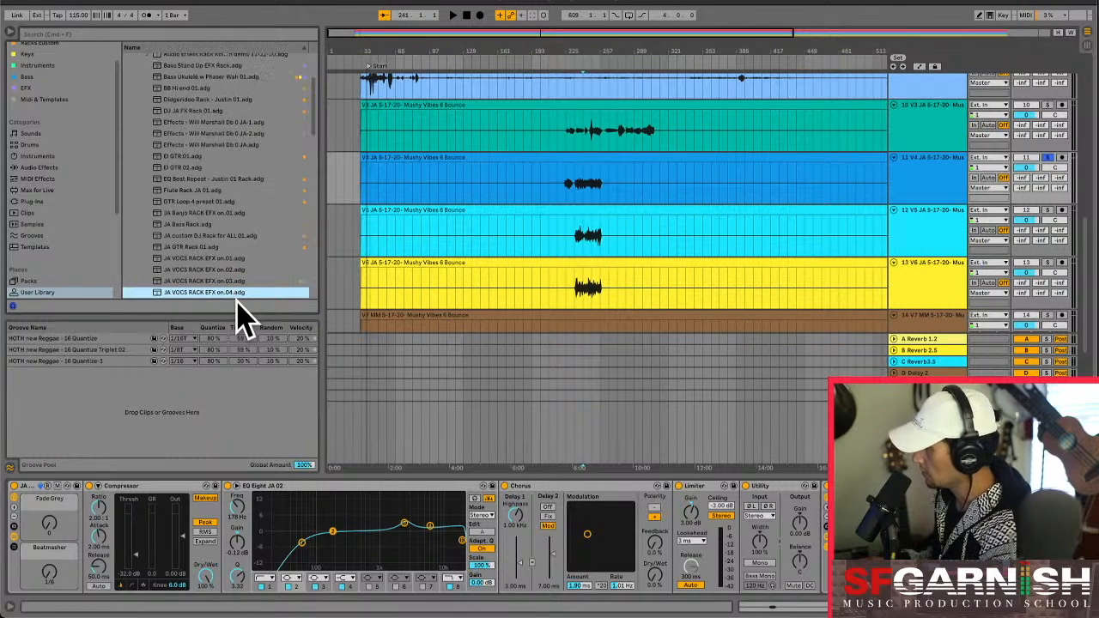
# Assign the JA VOCS RACK EFX on.04 preset to the Racks custom and EFX collections.
pyautogui.rightClick(214, 294)
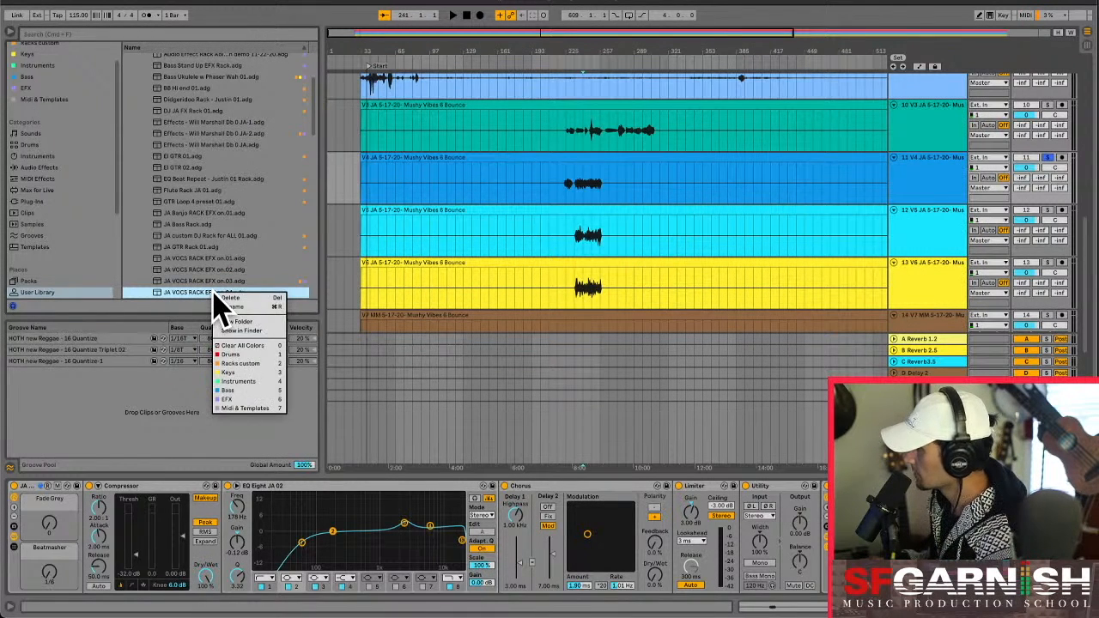
pyautogui.click(245, 378)
pyautogui.rightClick(206, 295)
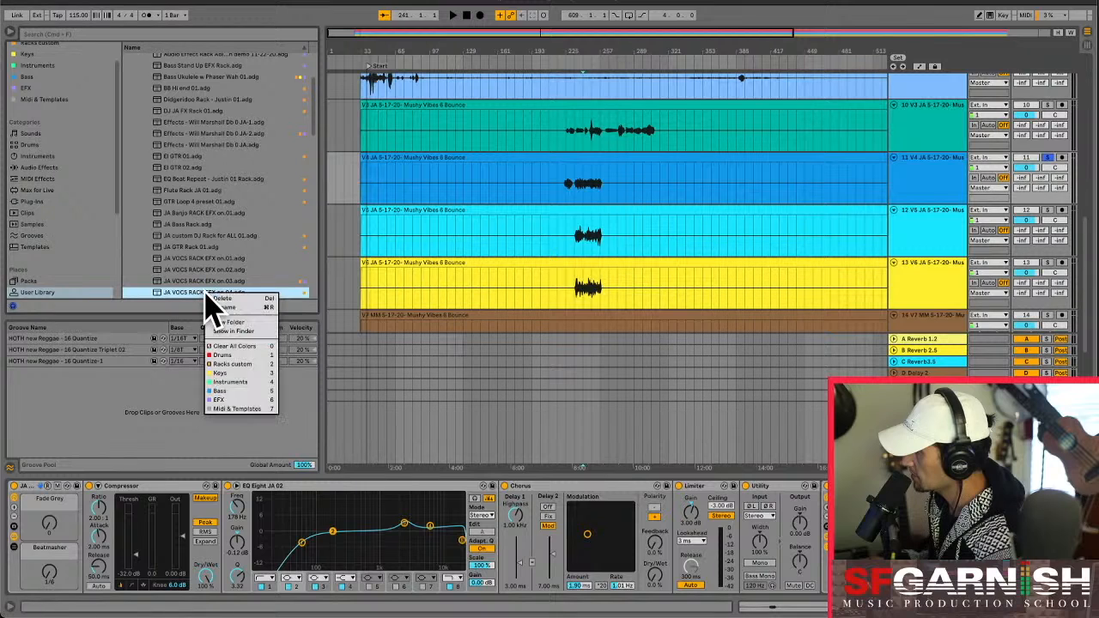
pyautogui.click(238, 399)
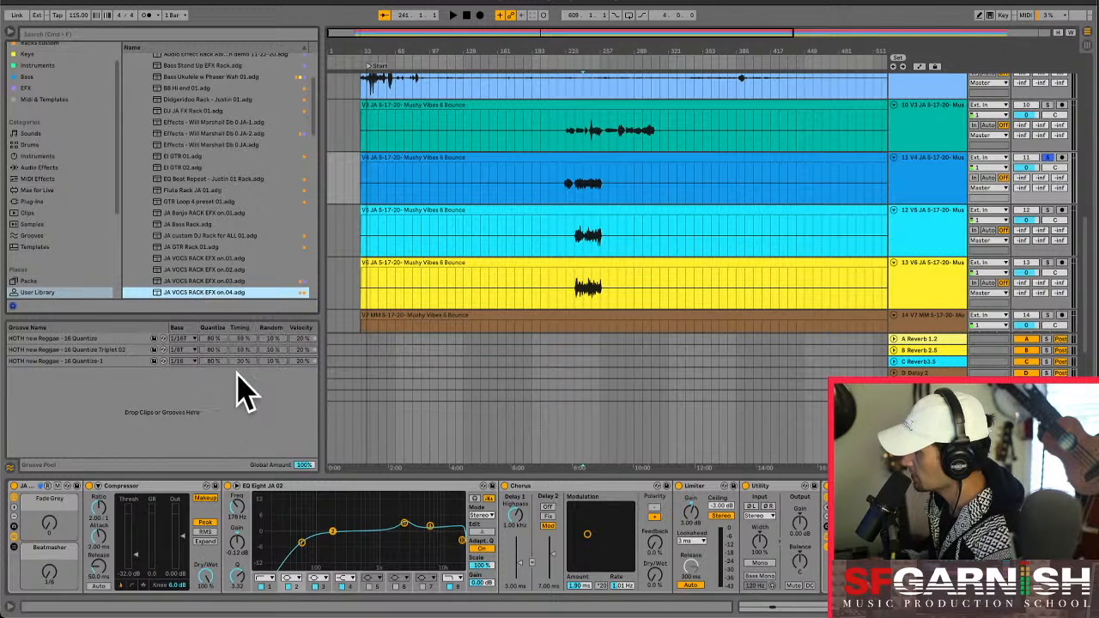
# Load JA VOCS RACK EFX on.04 from the Racks custom collection onto the V5 and V6 vocals on tracks 12 and 13.
pyautogui.click(40, 55)
pyautogui.click(41, 44)
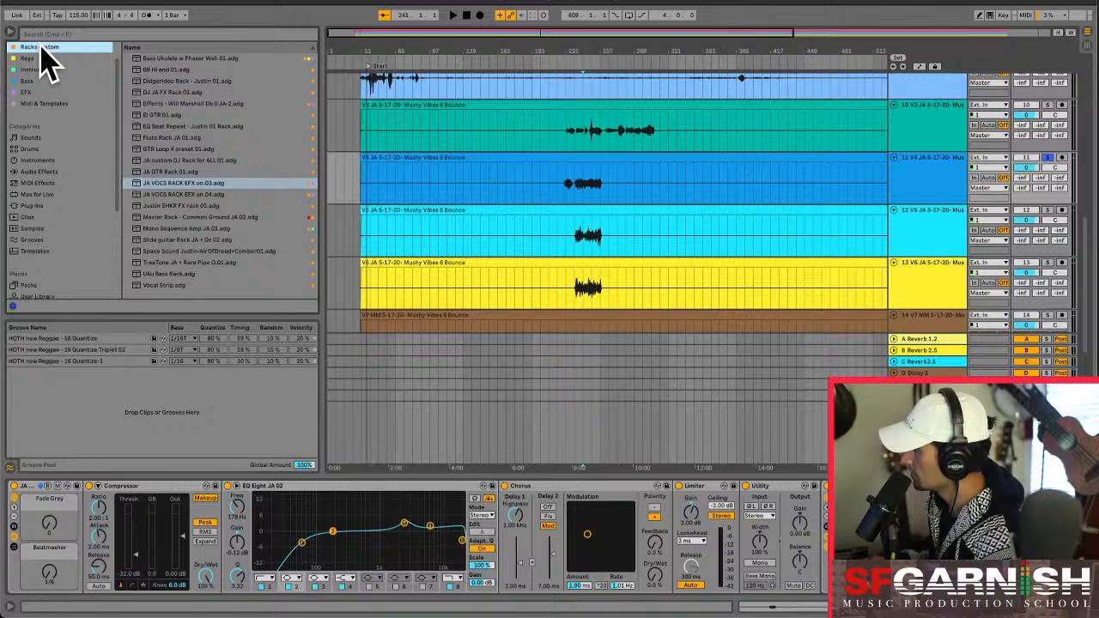
pyautogui.click(194, 195)
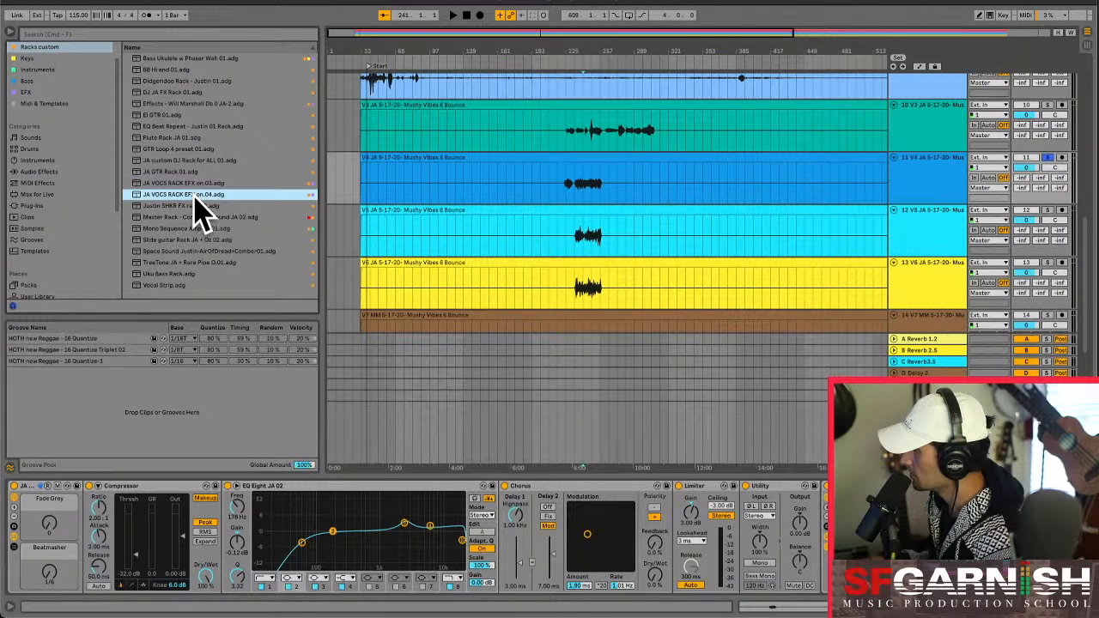
pyautogui.moveTo(194, 197); pyautogui.dragTo(587, 226)
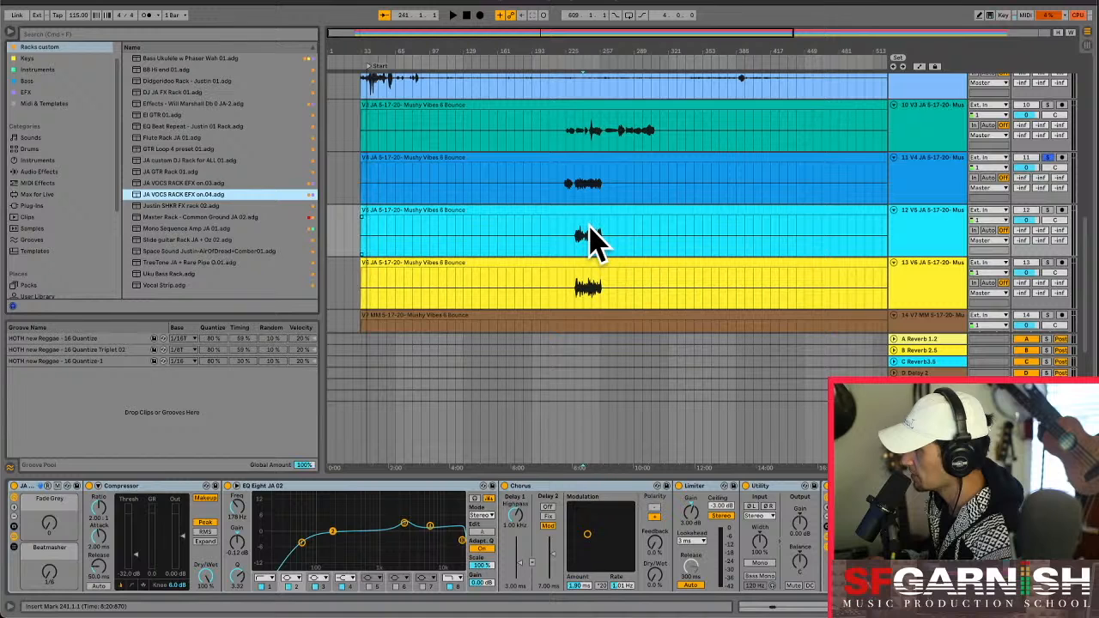
pyautogui.click(589, 196)
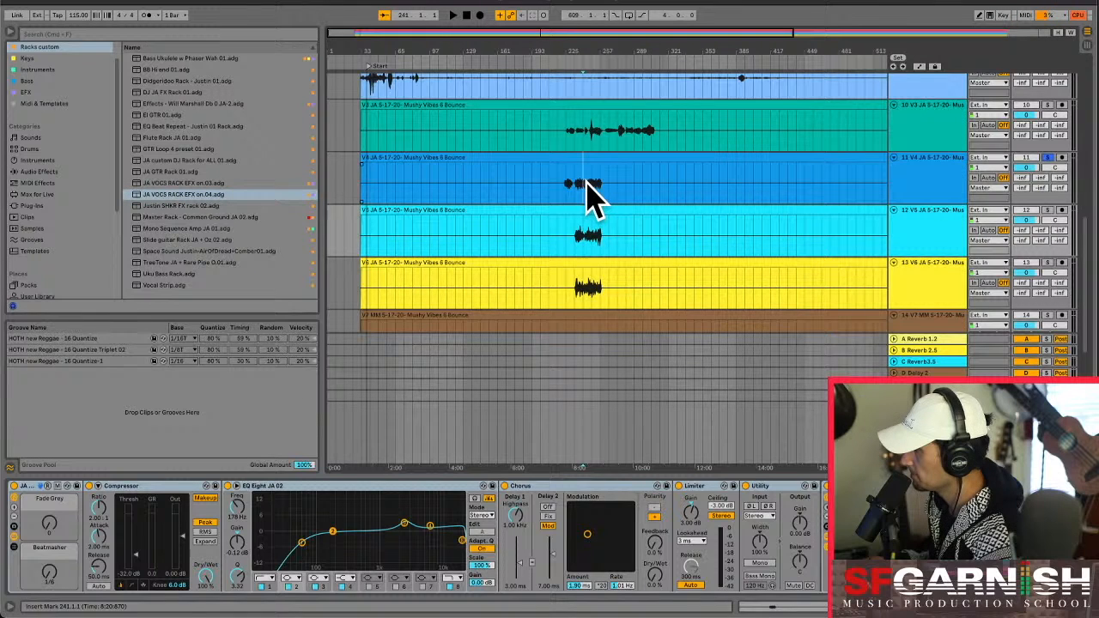
pyautogui.click(589, 243)
pyautogui.click(583, 290)
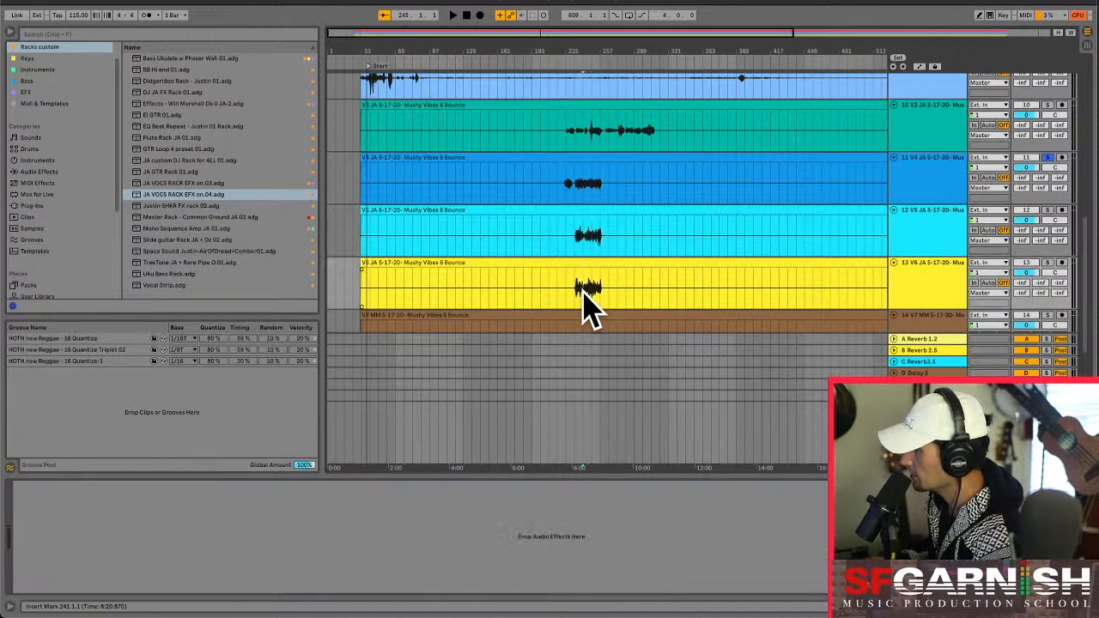
pyautogui.moveTo(204, 196); pyautogui.dragTo(571, 286)
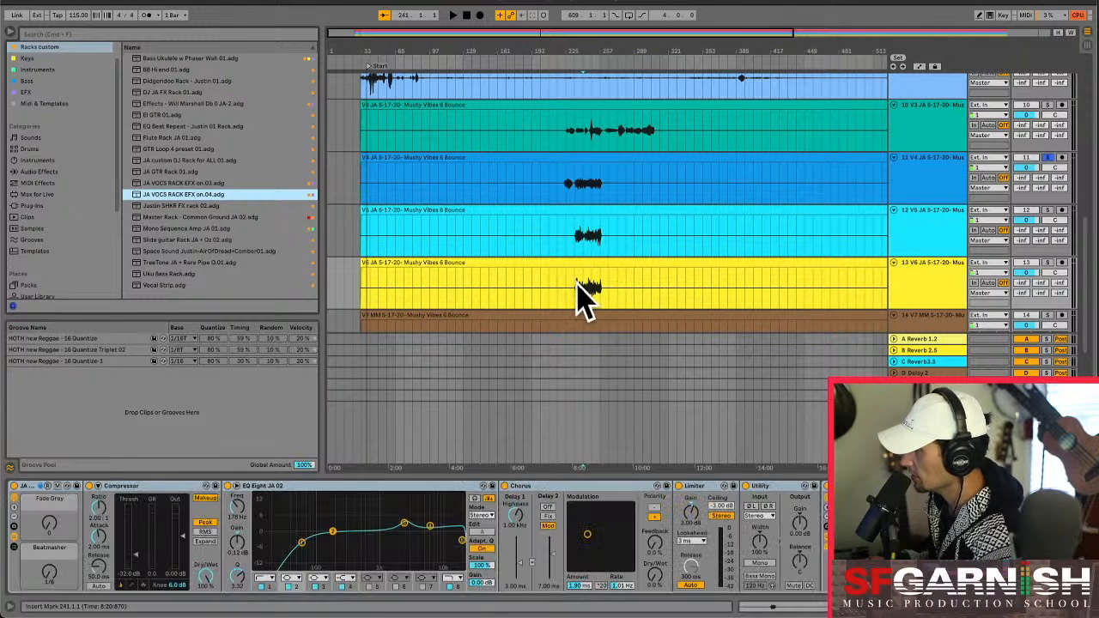
# Listen to track 13 soloed, lower tracks 13, 12 and 11 to -11.4, -10.3 and -8.8 dB, then play the unsoloed mix.
pyautogui.click(1046, 262)
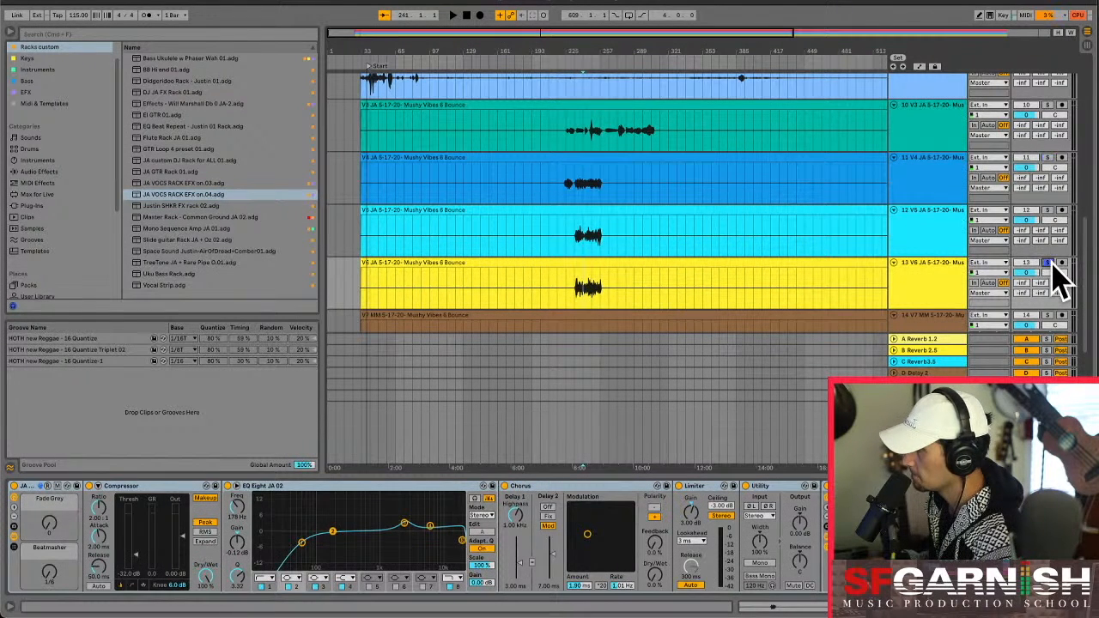
pyautogui.press('space')
pyautogui.scroll(-1, 1054, 264)
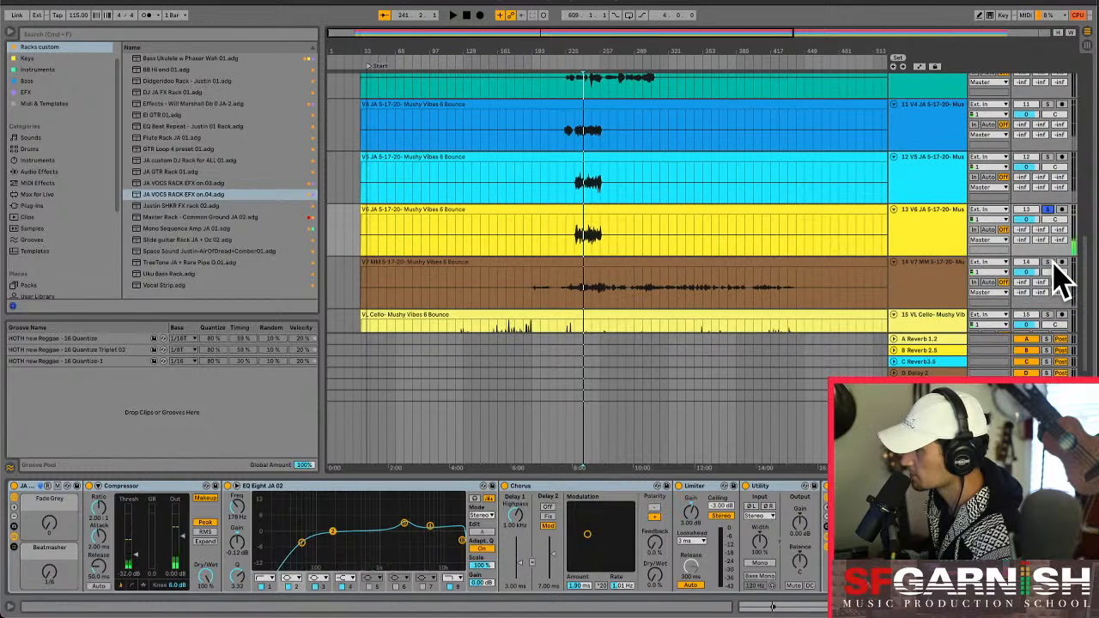
pyautogui.moveTo(1026, 220); pyautogui.dragTo(1027, 222)
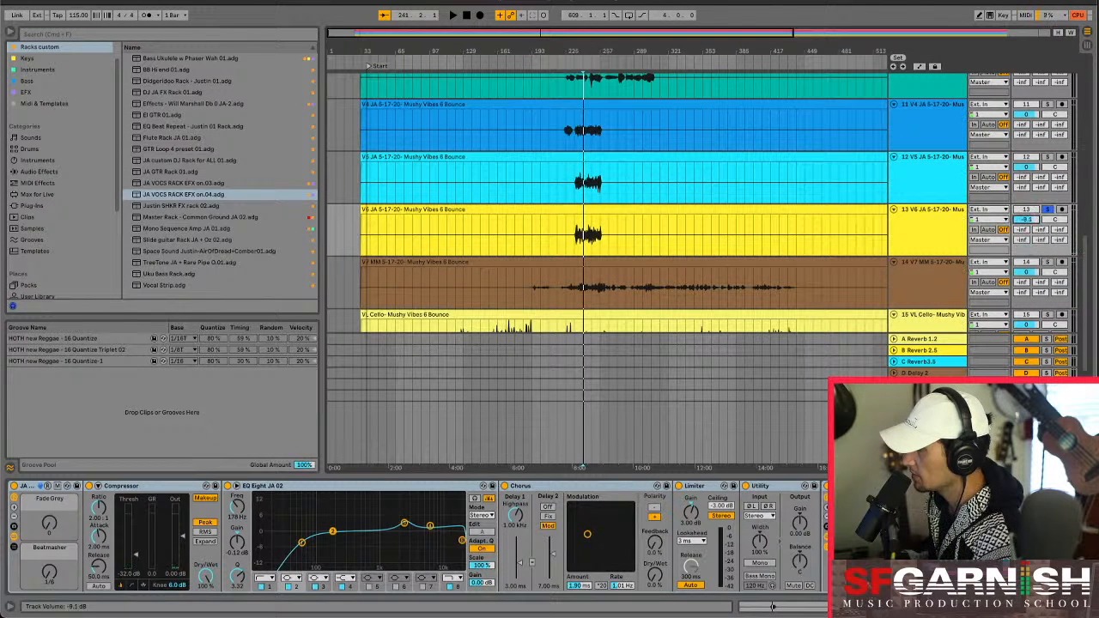
pyautogui.moveTo(1024, 166); pyautogui.dragTo(1024, 191)
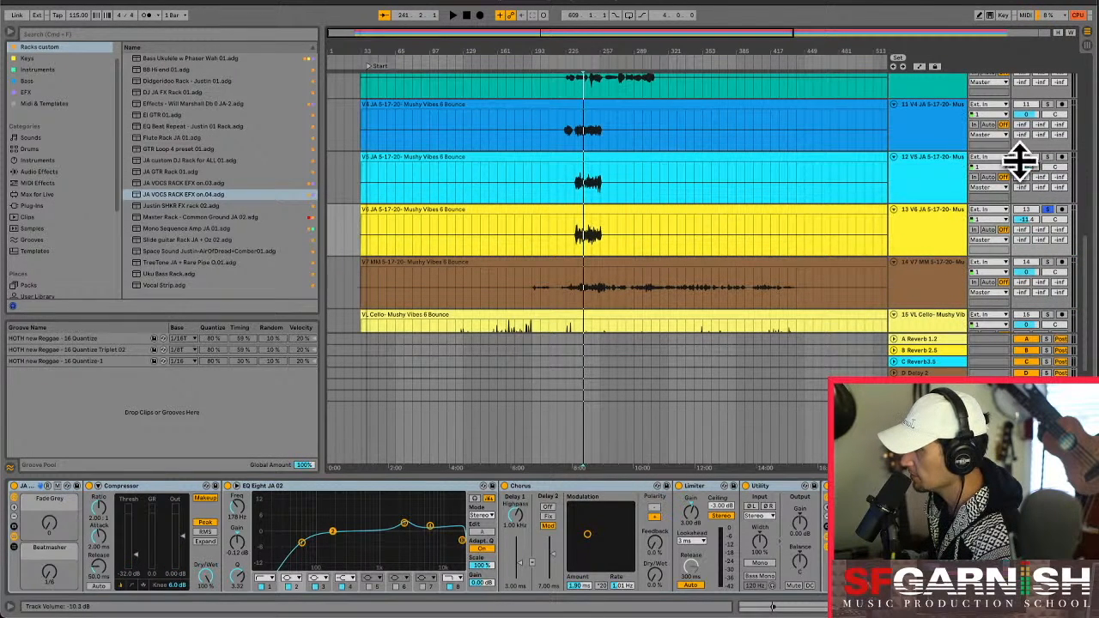
pyautogui.moveTo(1023, 115); pyautogui.dragTo(1024, 133)
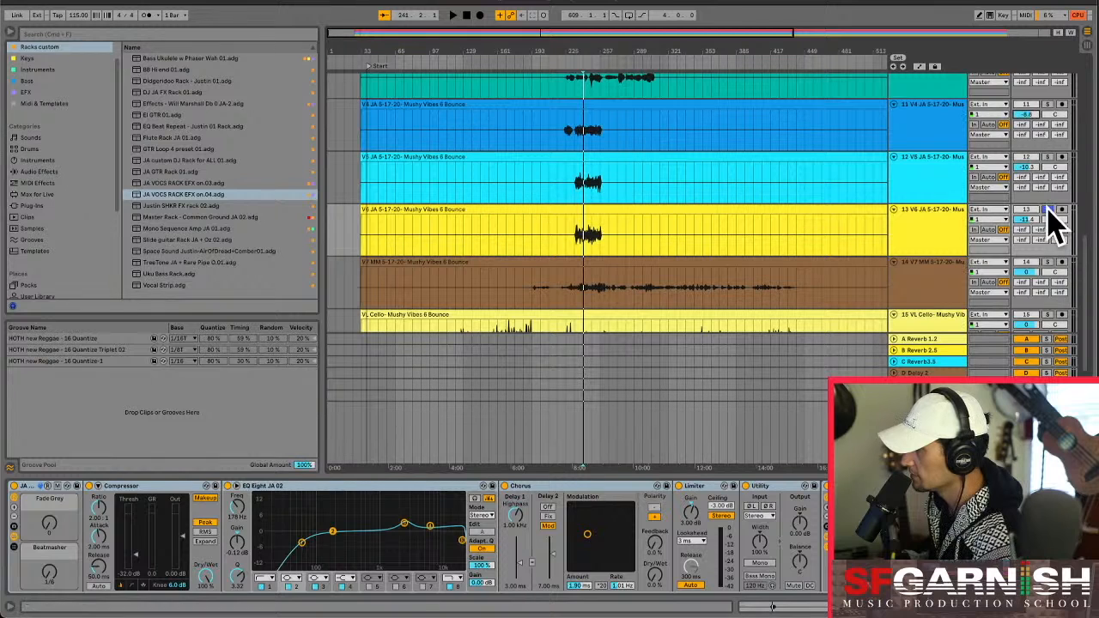
pyautogui.press('space')
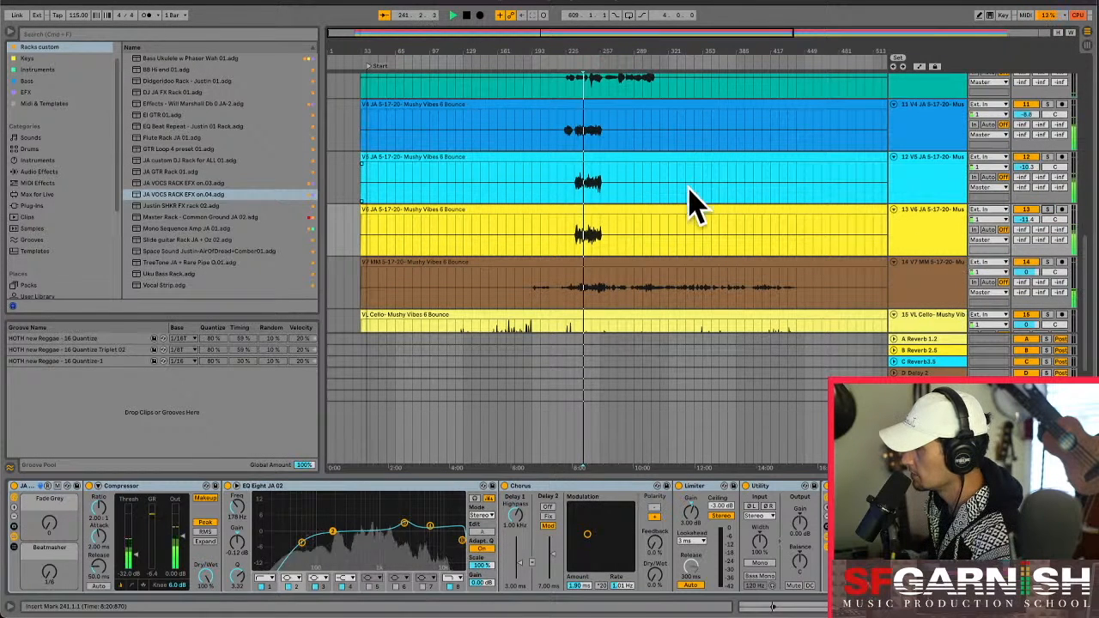
pyautogui.scroll(-1, 633, 245)
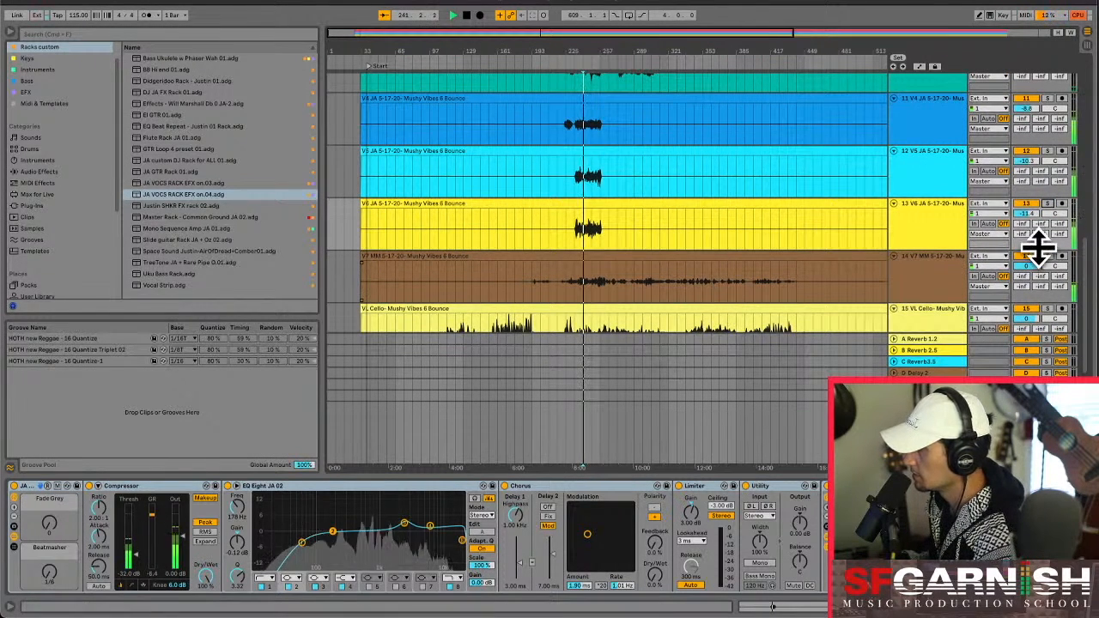
# Load the JA VOCS RACK EFX on.04 preset onto the V7 MM vocal on track 14.
pyautogui.click(584, 292)
pyautogui.moveTo(159, 201); pyautogui.dragTo(588, 278)
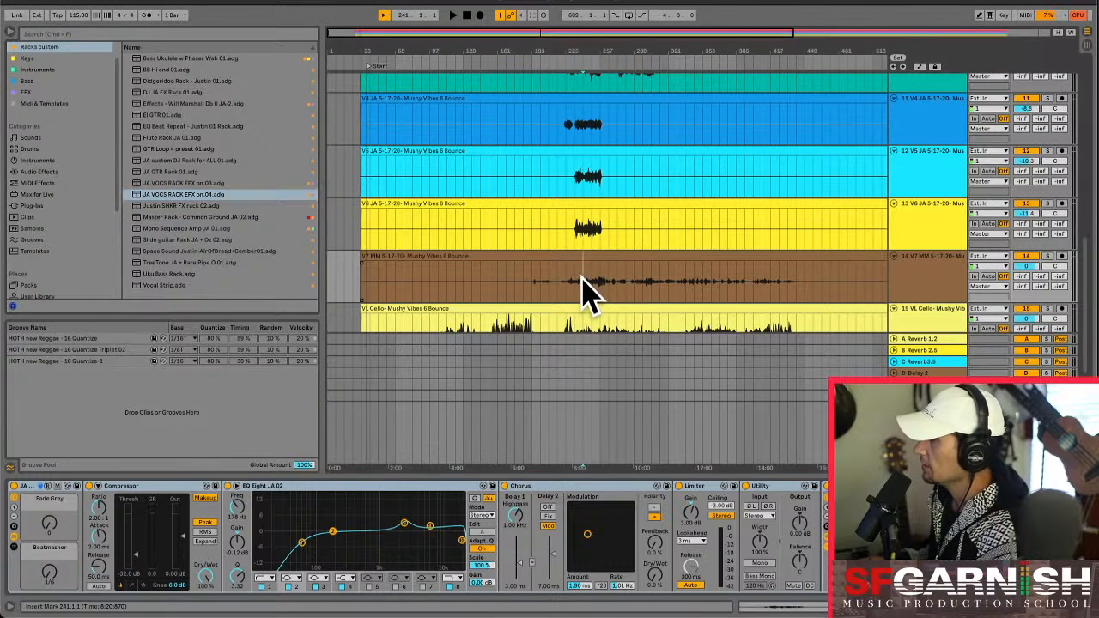
pyautogui.click(587, 290)
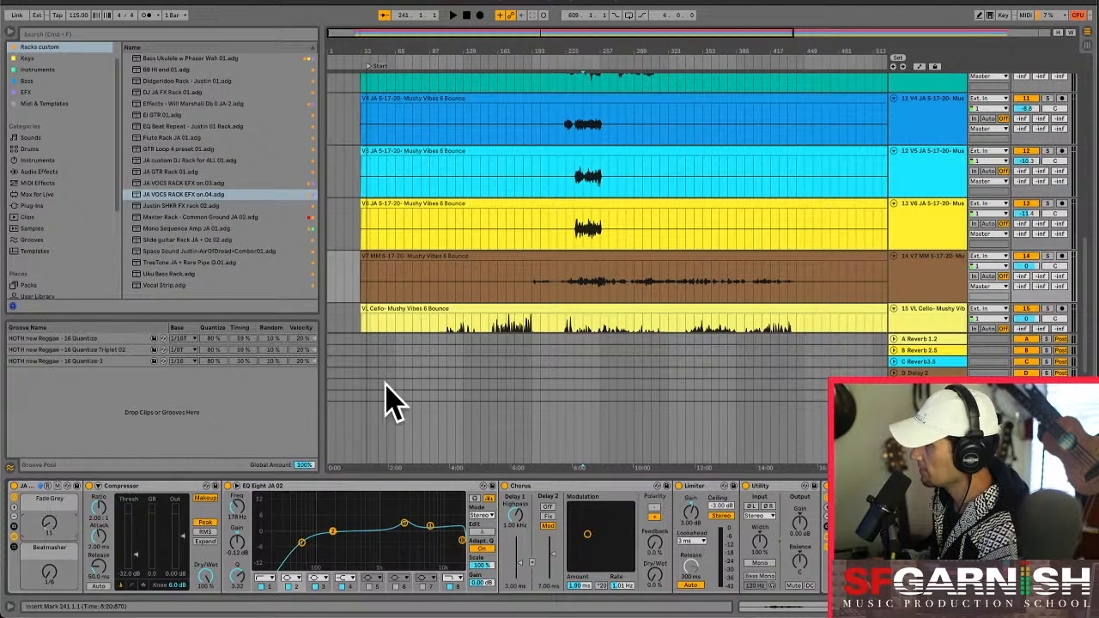
# Listen to track 14 soloed, set its Fade Grey to 20 and raise the EQ Eight low cut to 182 Hz.
pyautogui.click(1046, 256)
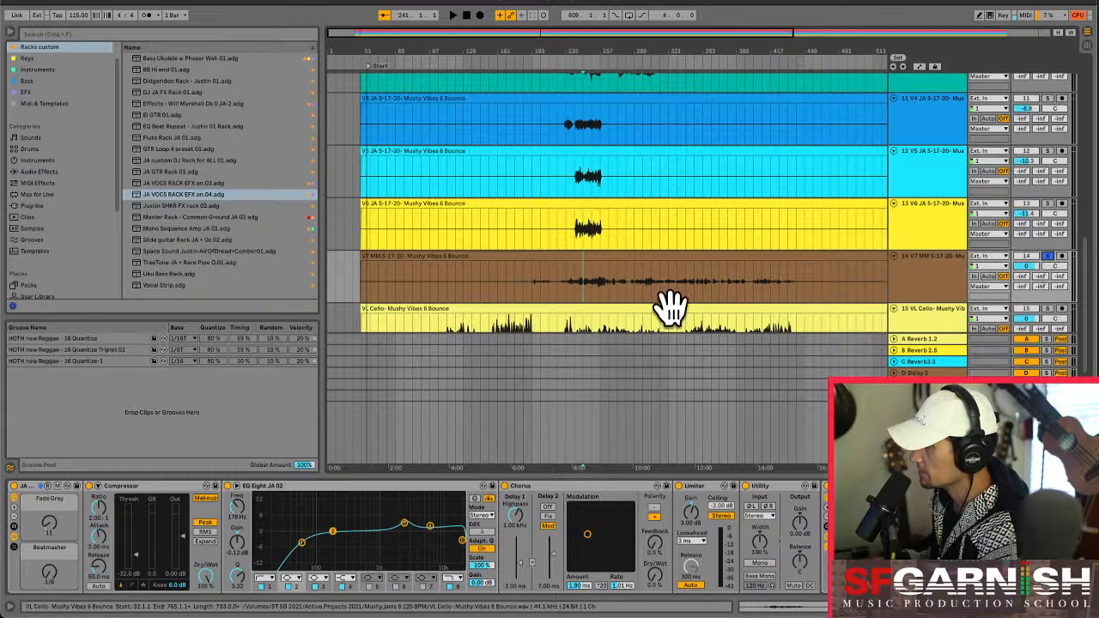
pyautogui.press('space')
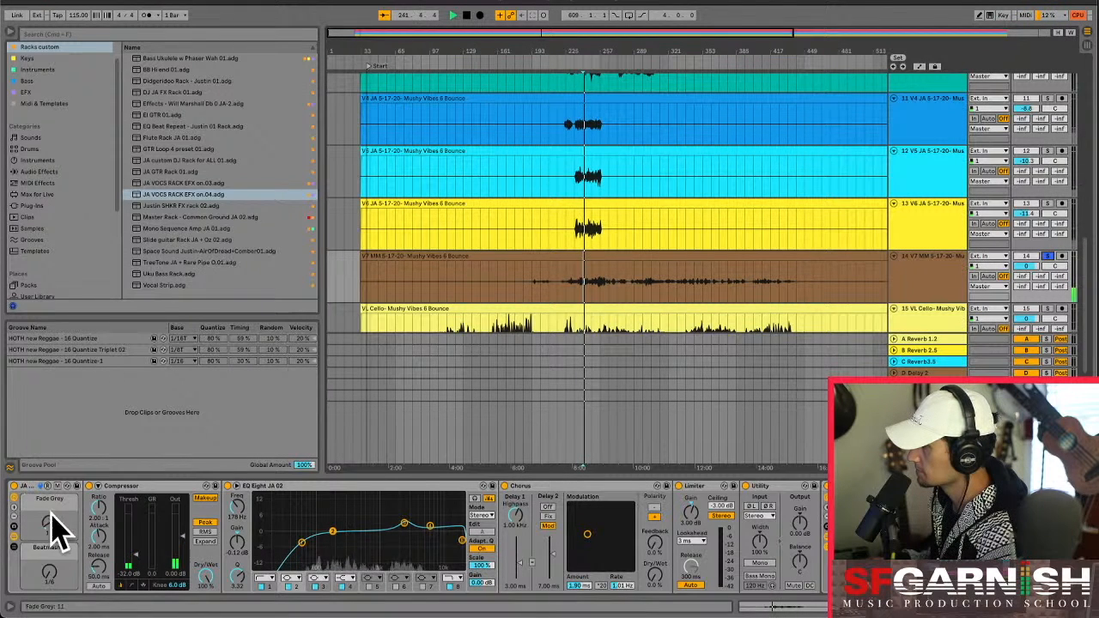
pyautogui.moveTo(50, 522)
pyautogui.mouseDown()
pyautogui.moveTo(51, 506)
pyautogui.moveTo(50, 517)
pyautogui.mouseUp()
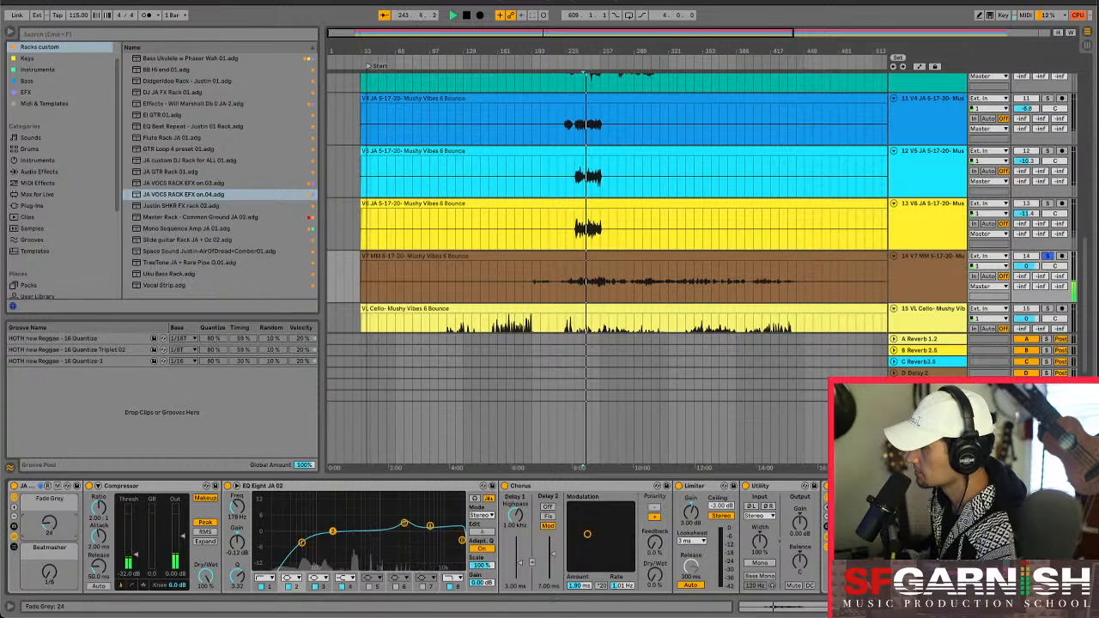
pyautogui.moveTo(301, 543); pyautogui.dragTo(348, 549)
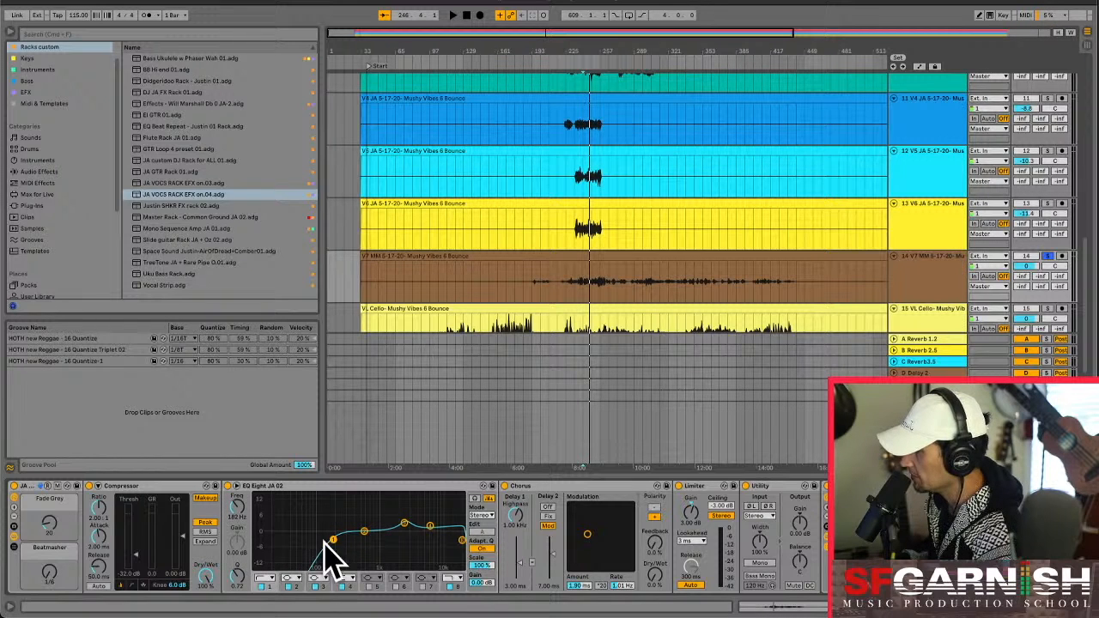
# Audition Beatmasher rates on track 14, leave it at 1/6, and play the mix with the track unsoloed.
pyautogui.press('space')
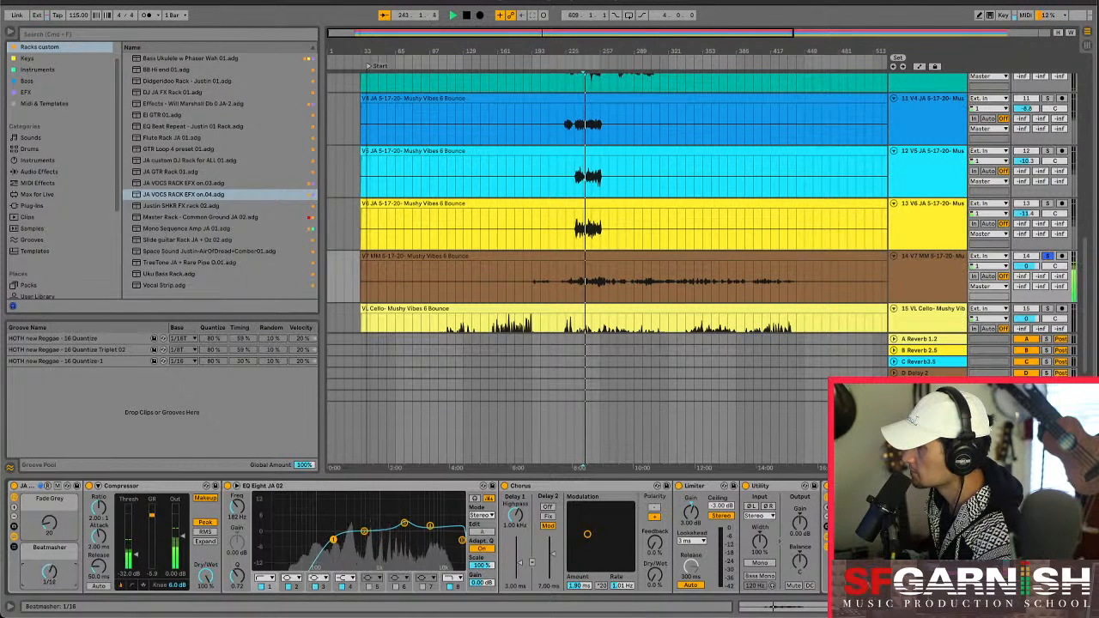
pyautogui.moveTo(49, 571); pyautogui.dragTo(49, 558)
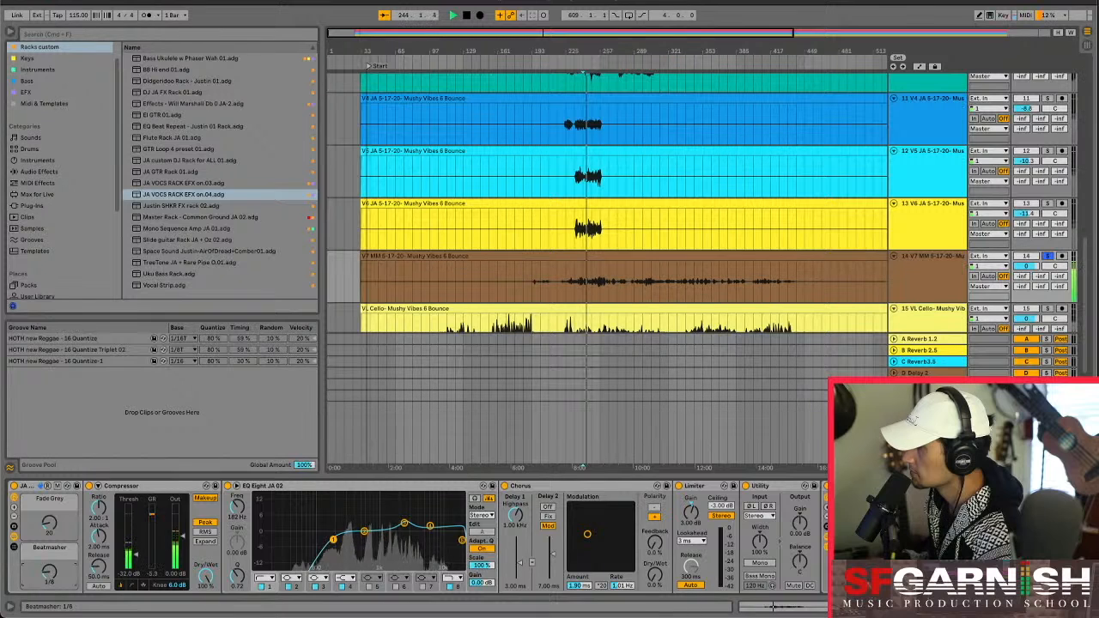
pyautogui.moveTo(48, 571); pyautogui.dragTo(51, 582)
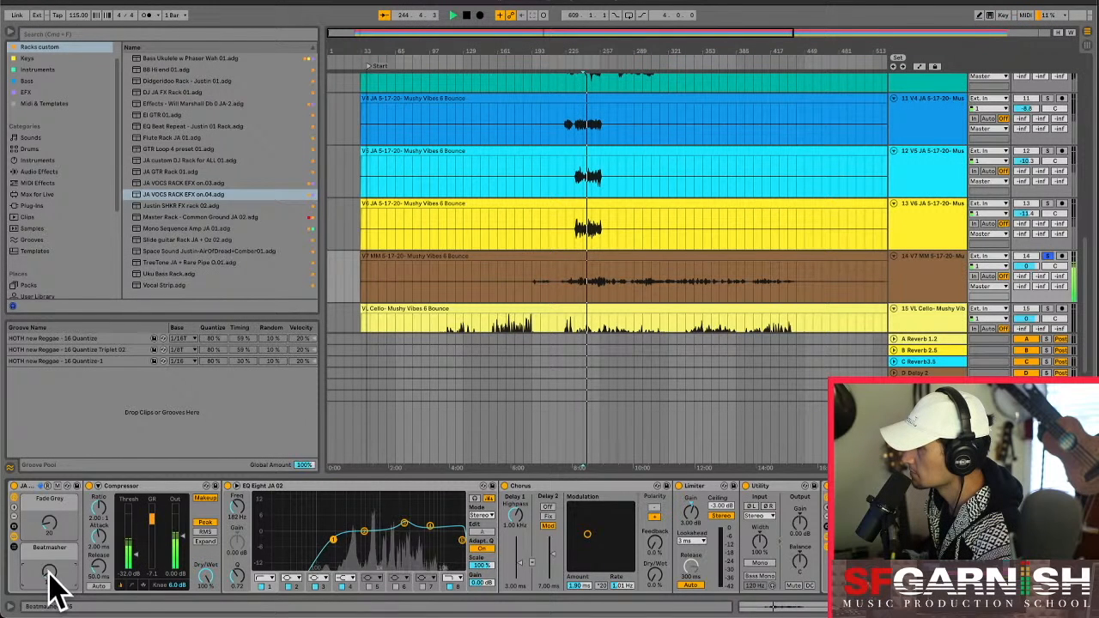
pyautogui.click(1045, 257)
pyautogui.press('space')
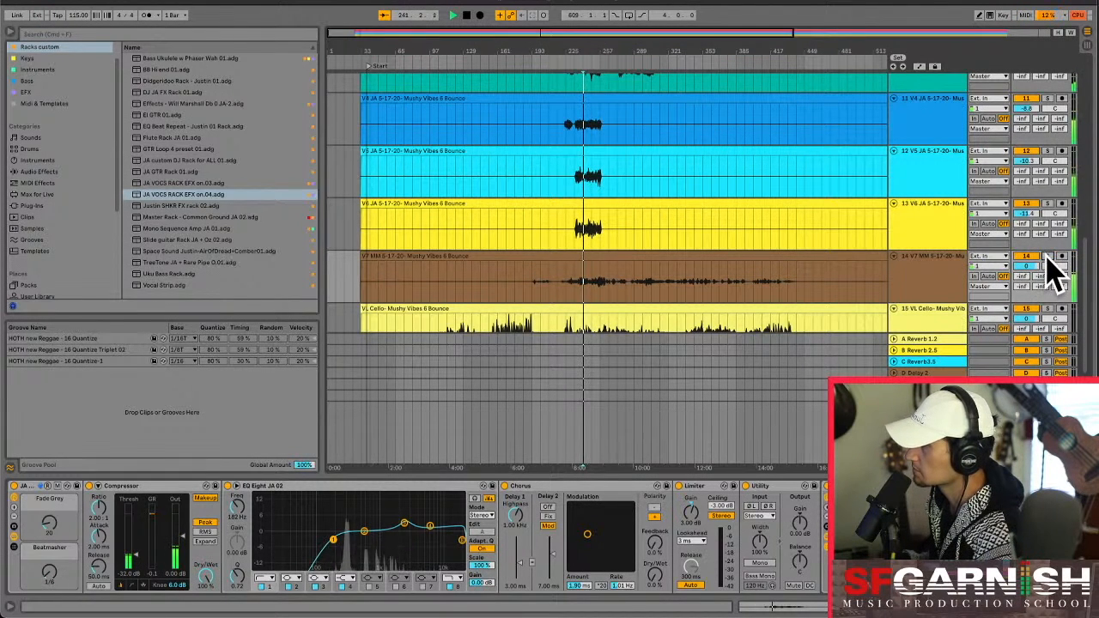
# Load the Uku Bass Rack preset onto the VL Cello on track 15 and reduce its displayed macros to one.
pyautogui.click(687, 279)
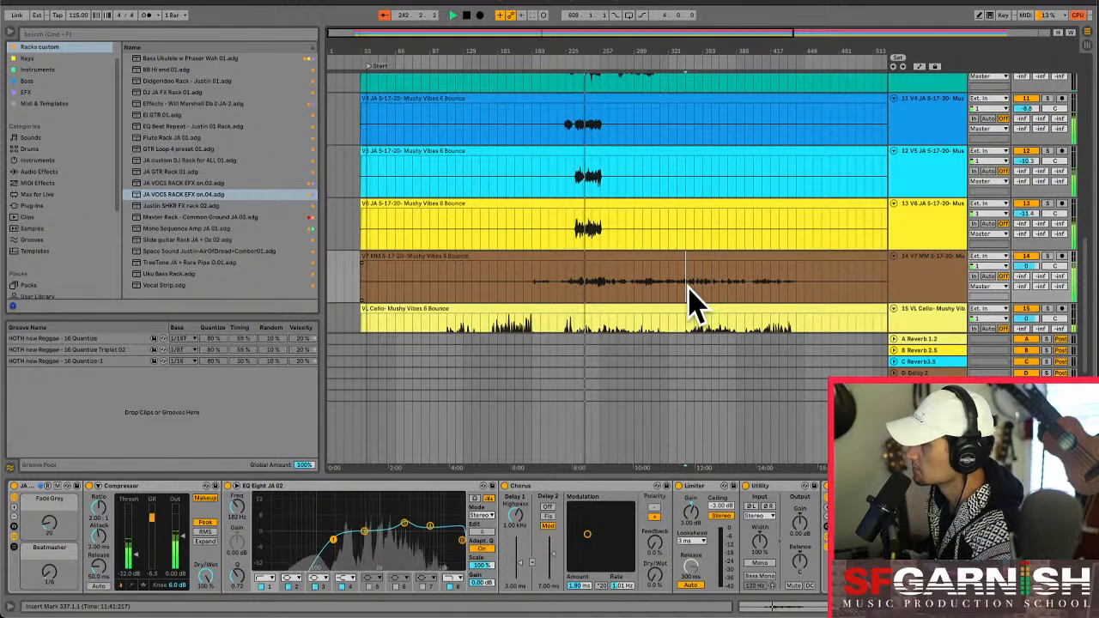
pyautogui.scroll(-1, 688, 283)
pyautogui.click(601, 245)
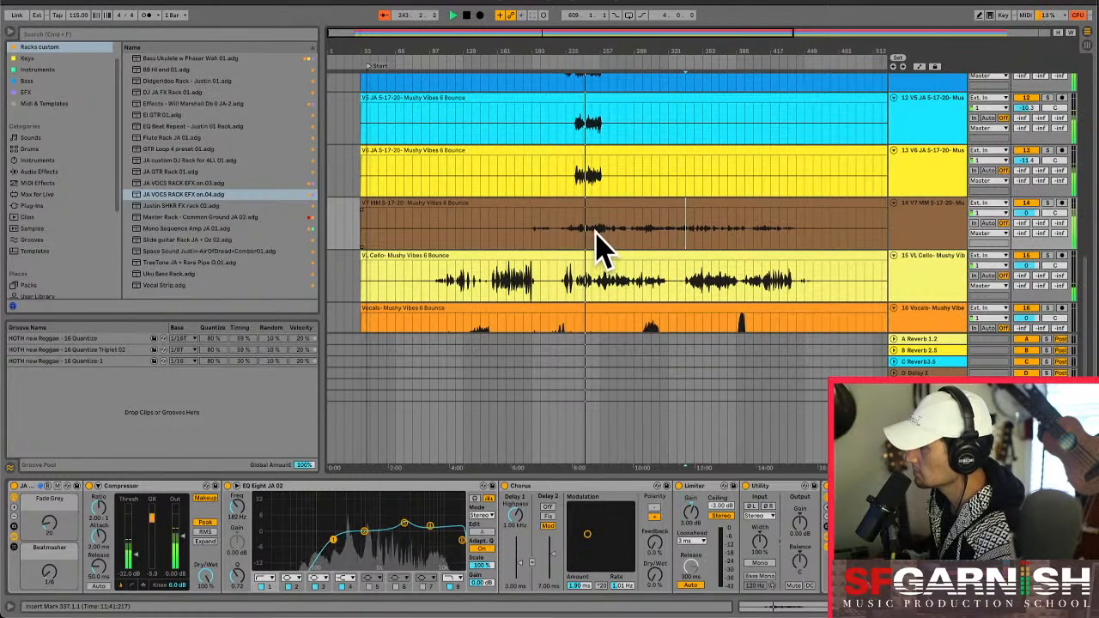
pyautogui.click(600, 287)
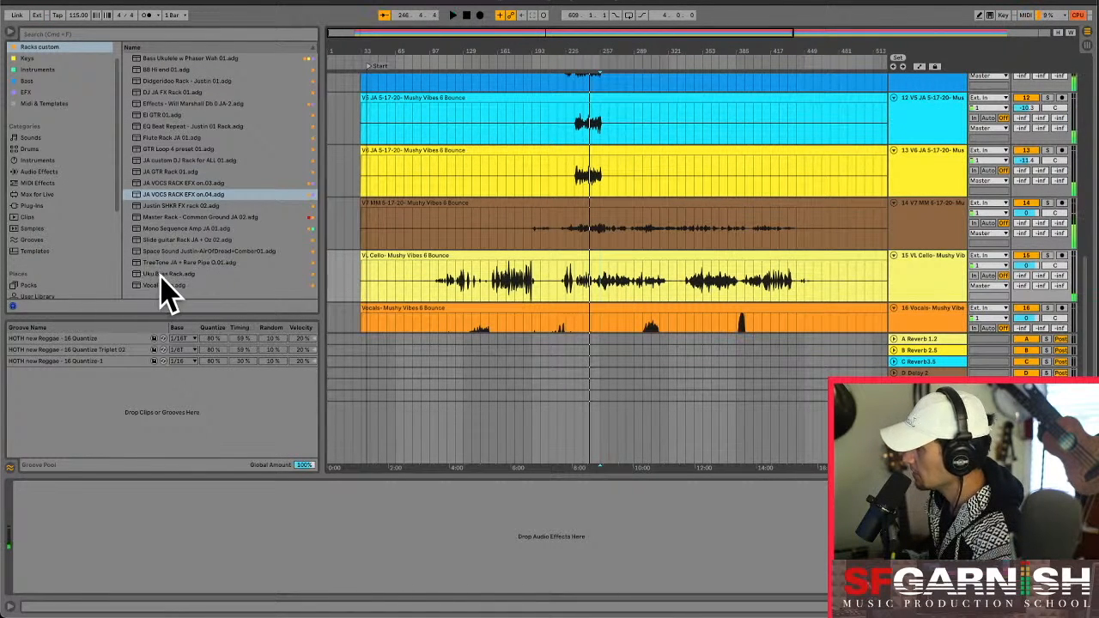
pyautogui.moveTo(165, 274); pyautogui.dragTo(583, 282)
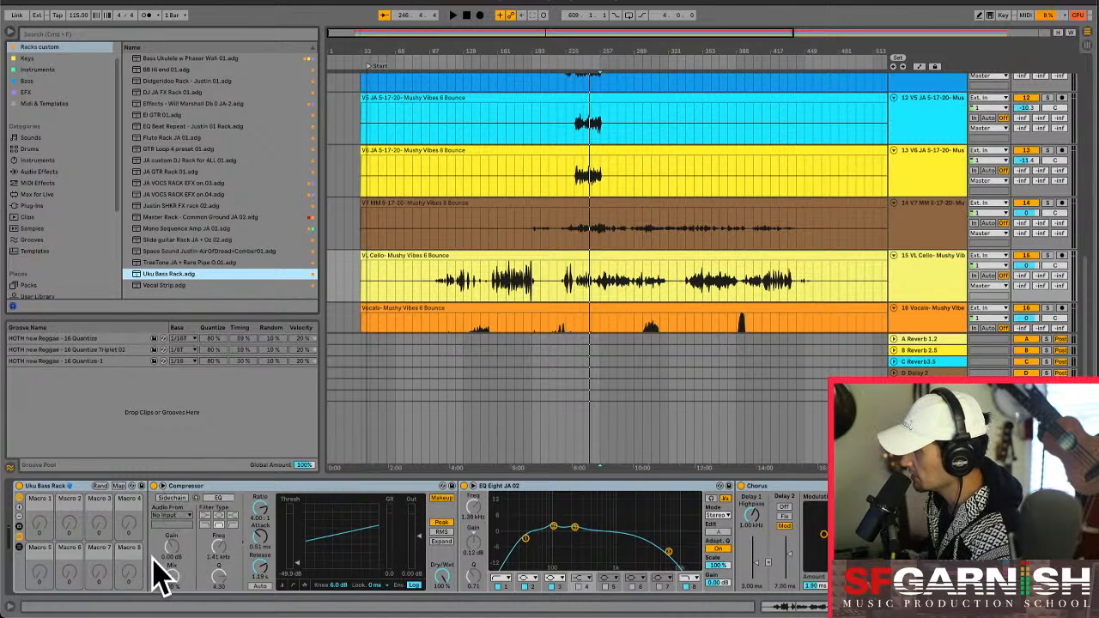
pyautogui.click(19, 519)
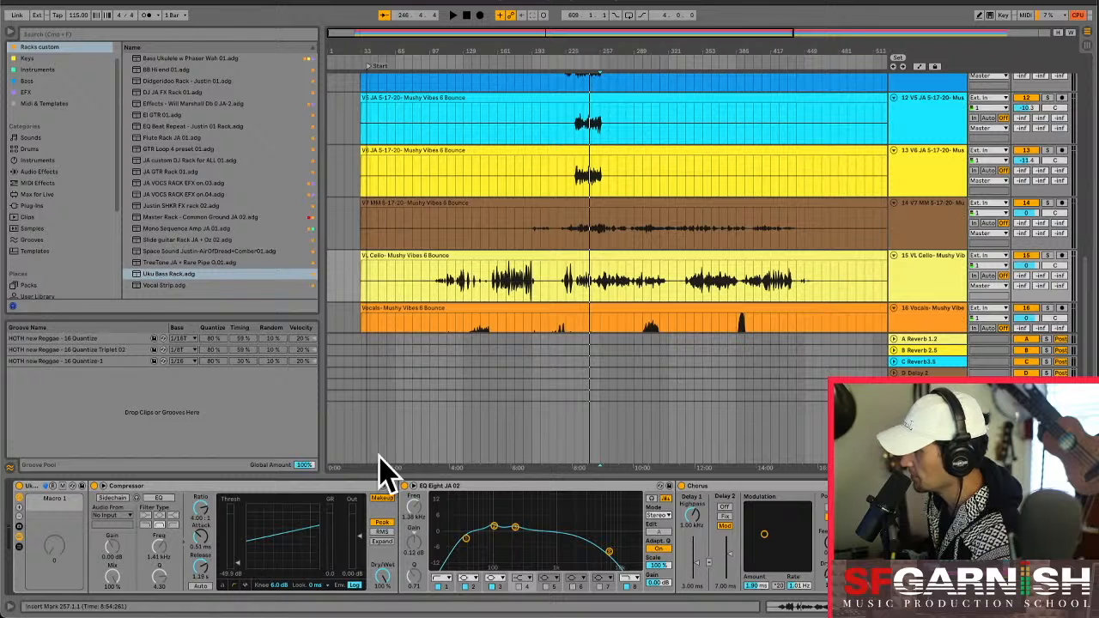
# Solo the VL Cello on track 15, loop bars 241 to 265, and lower the Compressor threshold to -36.5 dB during playback.
pyautogui.click(1048, 255)
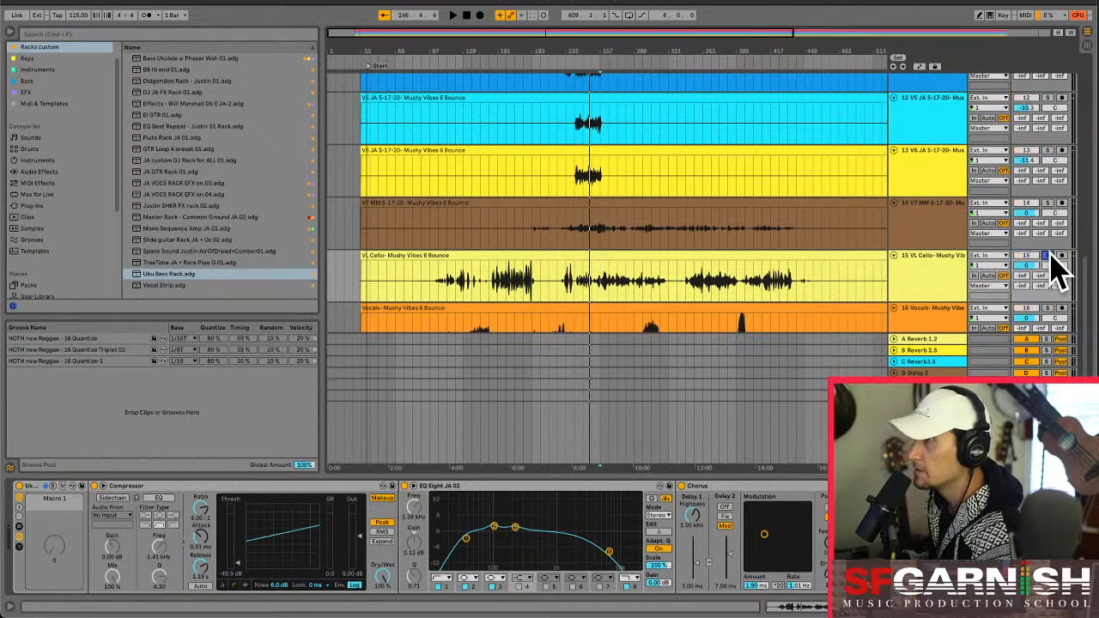
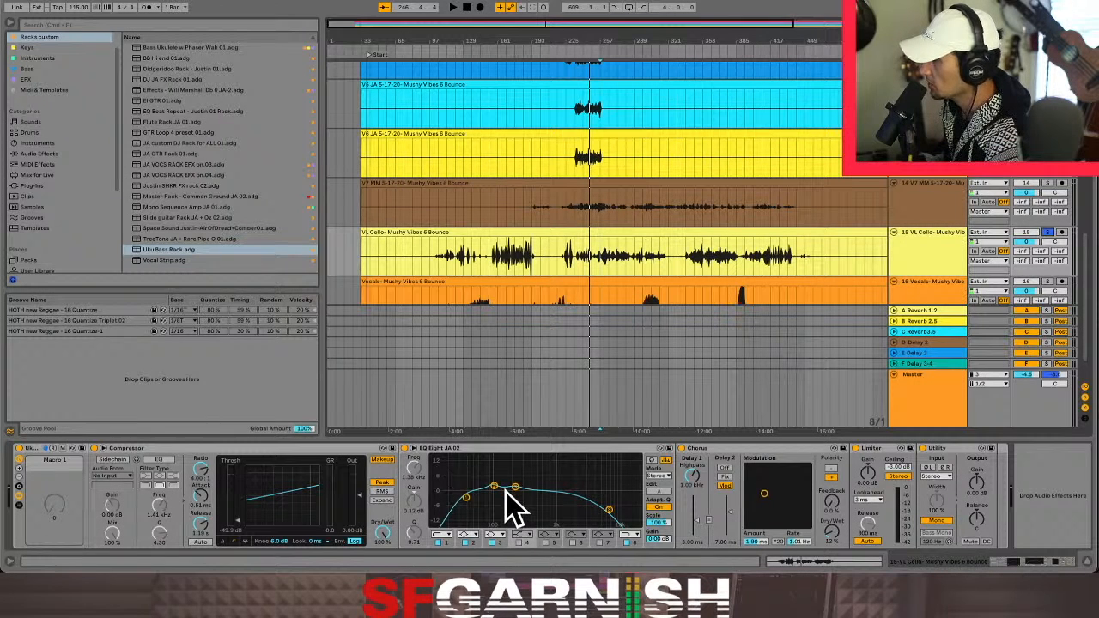
pyautogui.click(415, 450)
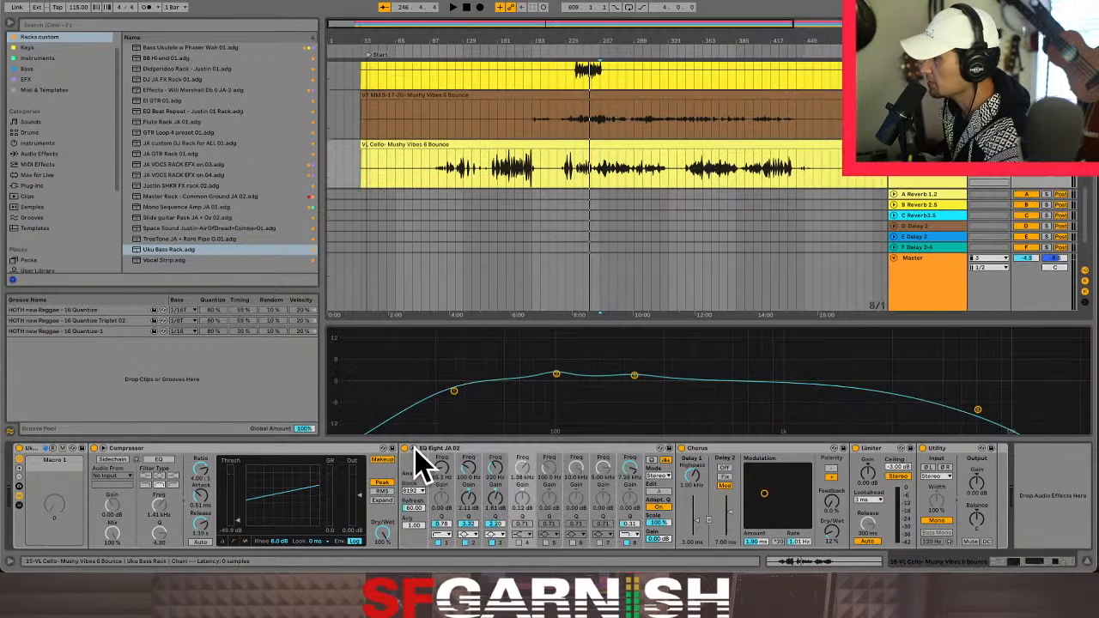
pyautogui.click(589, 186)
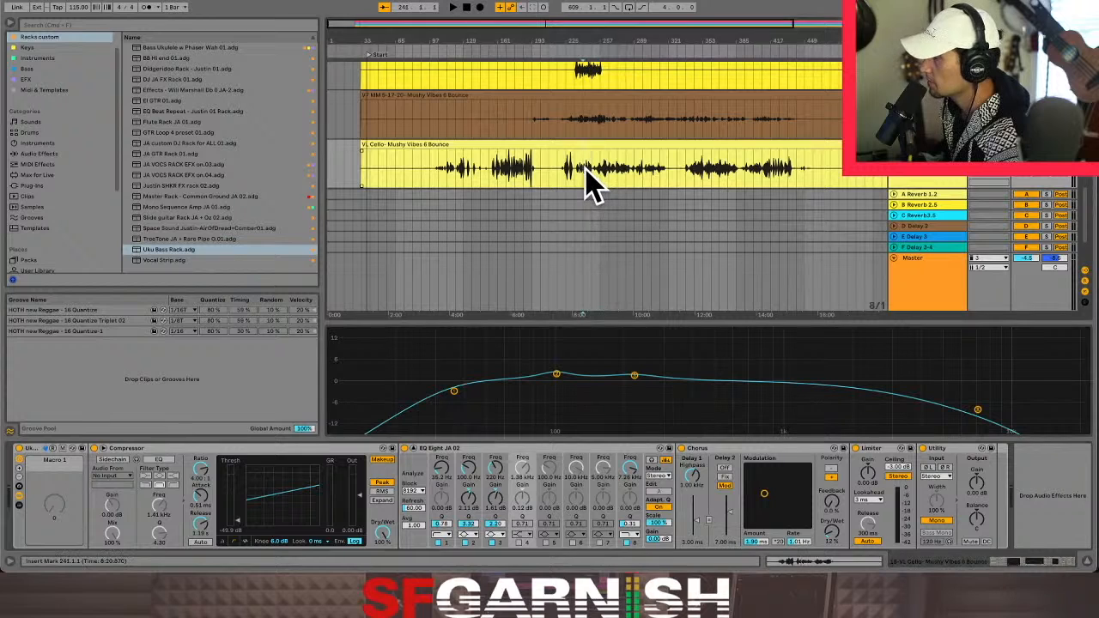
pyautogui.moveTo(584, 169); pyautogui.dragTo(612, 169)
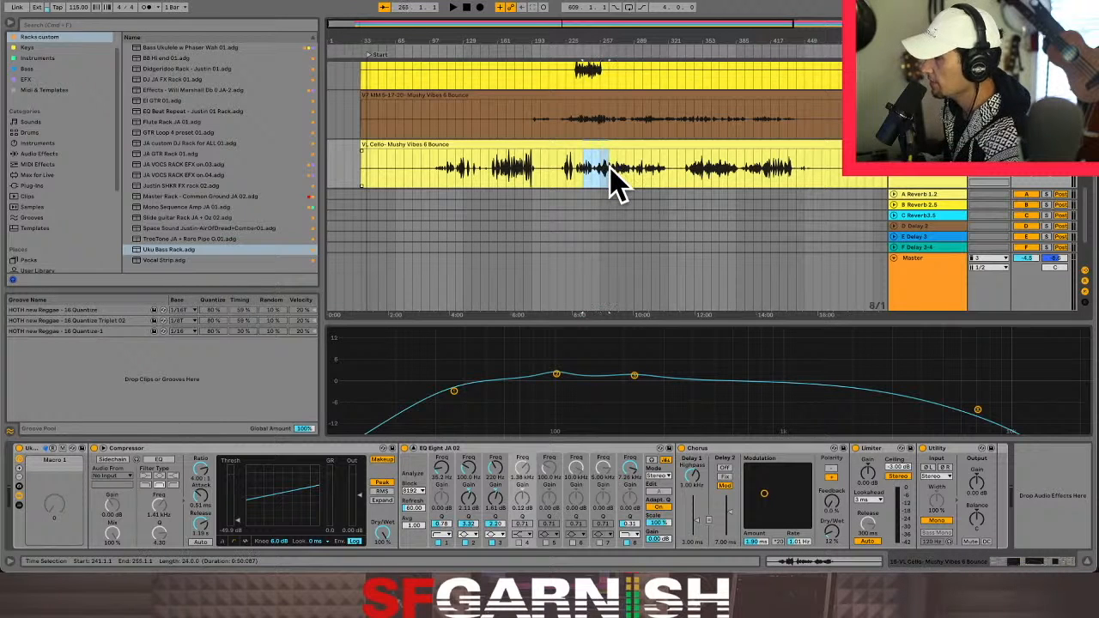
pyautogui.press('space')
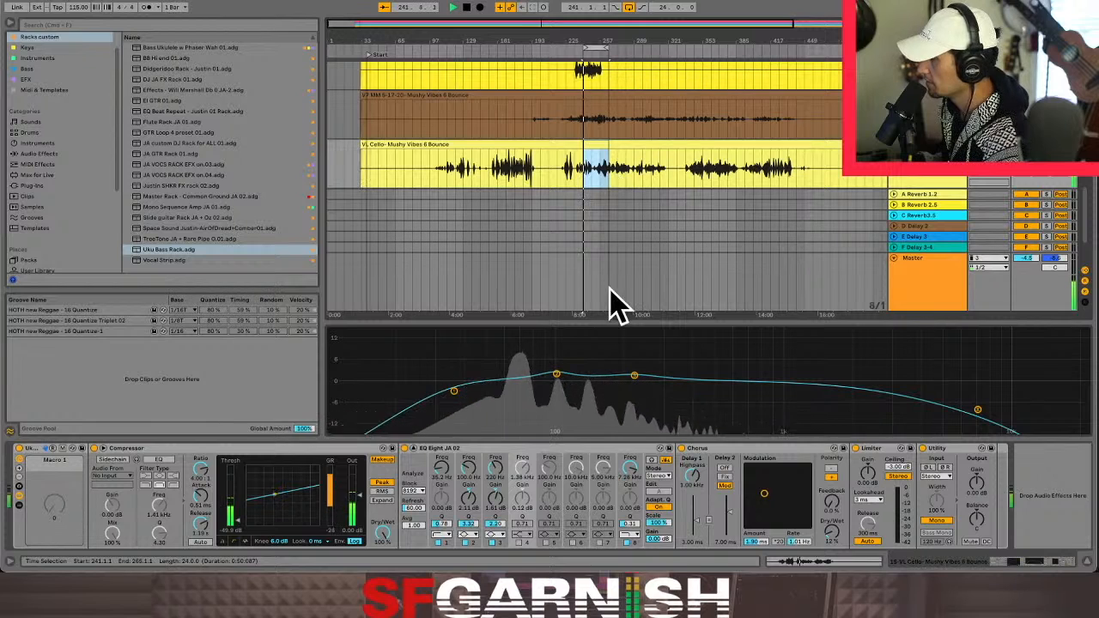
pyautogui.moveTo(238, 521); pyautogui.dragTo(239, 515)
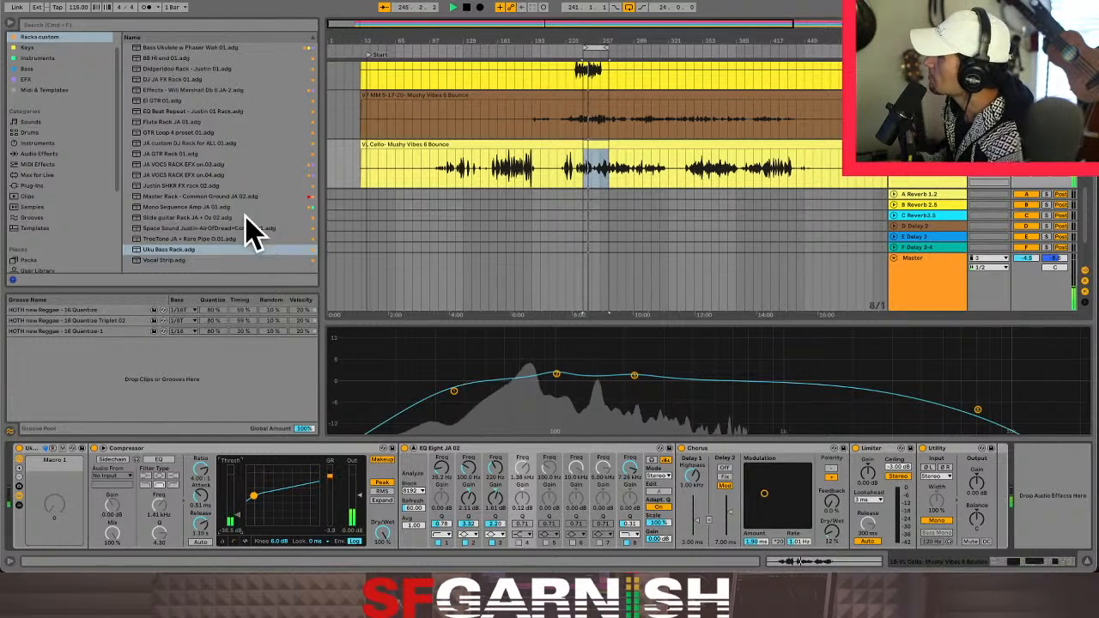
# Add Drum Buss to the end of the cello's effect chain, set Boom to 60% and raise Crunch.
pyautogui.click(39, 79)
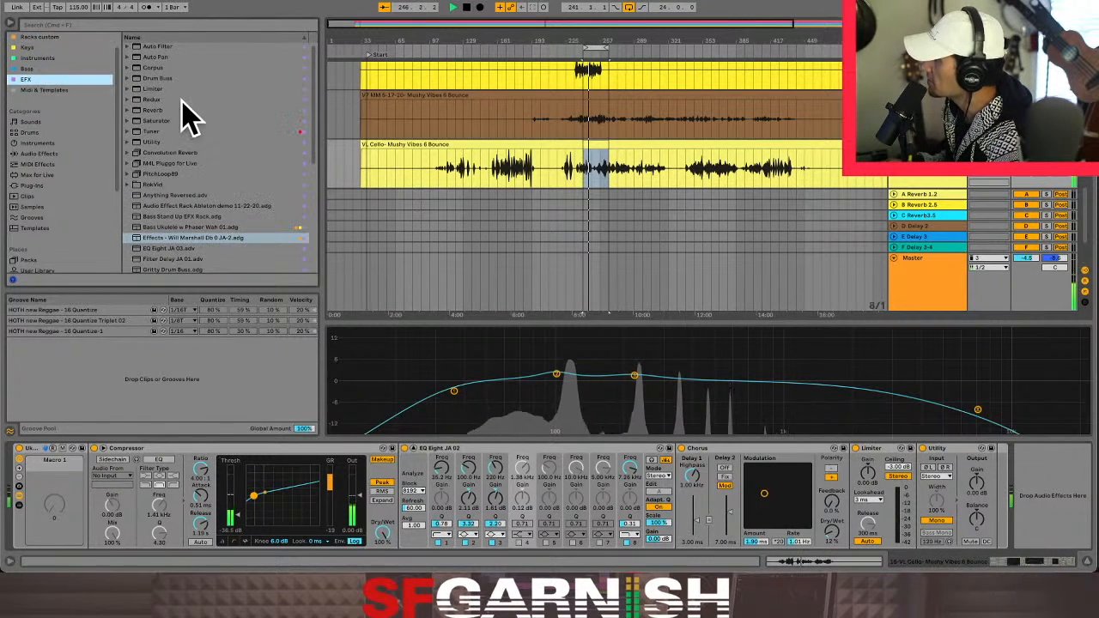
pyautogui.moveTo(164, 80); pyautogui.dragTo(1030, 511)
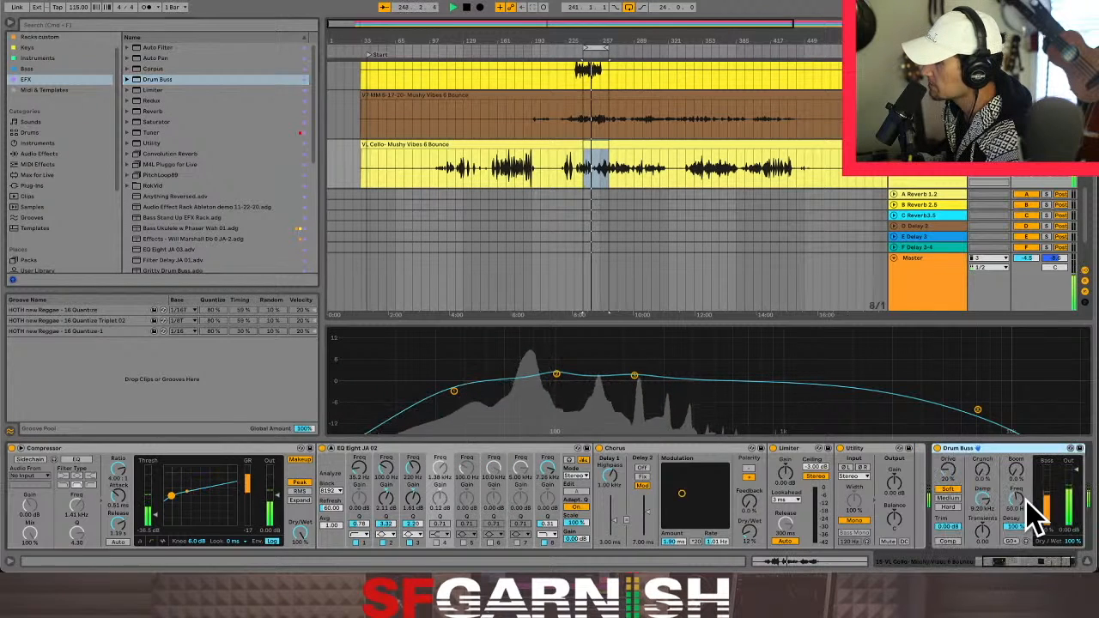
pyautogui.moveTo(1018, 470); pyautogui.dragTo(1018, 453)
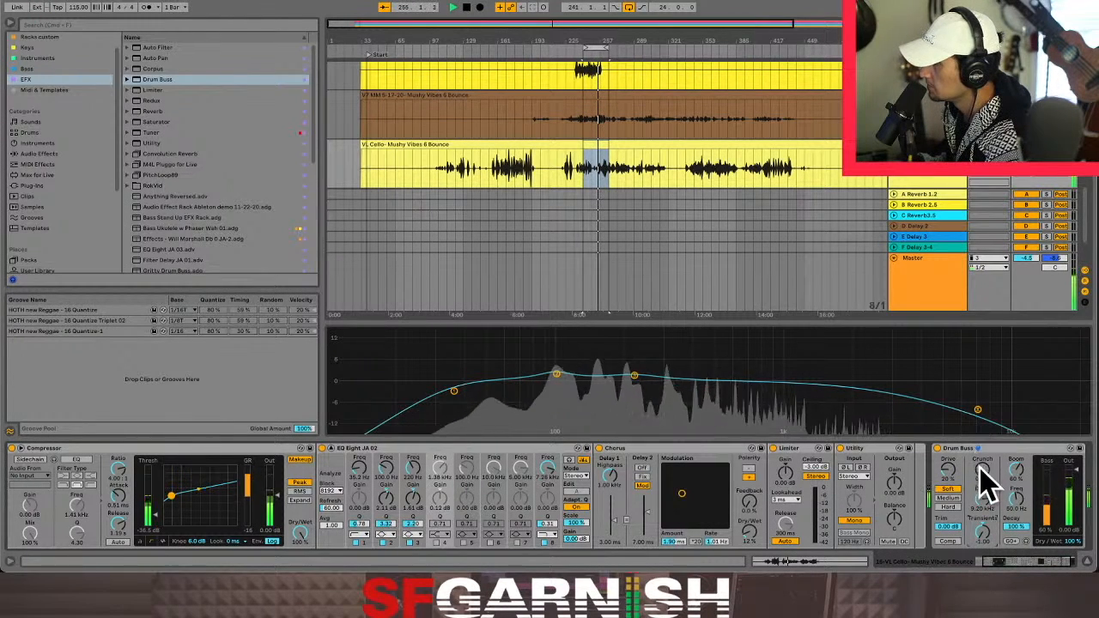
pyautogui.moveTo(982, 484); pyautogui.dragTo(981, 433)
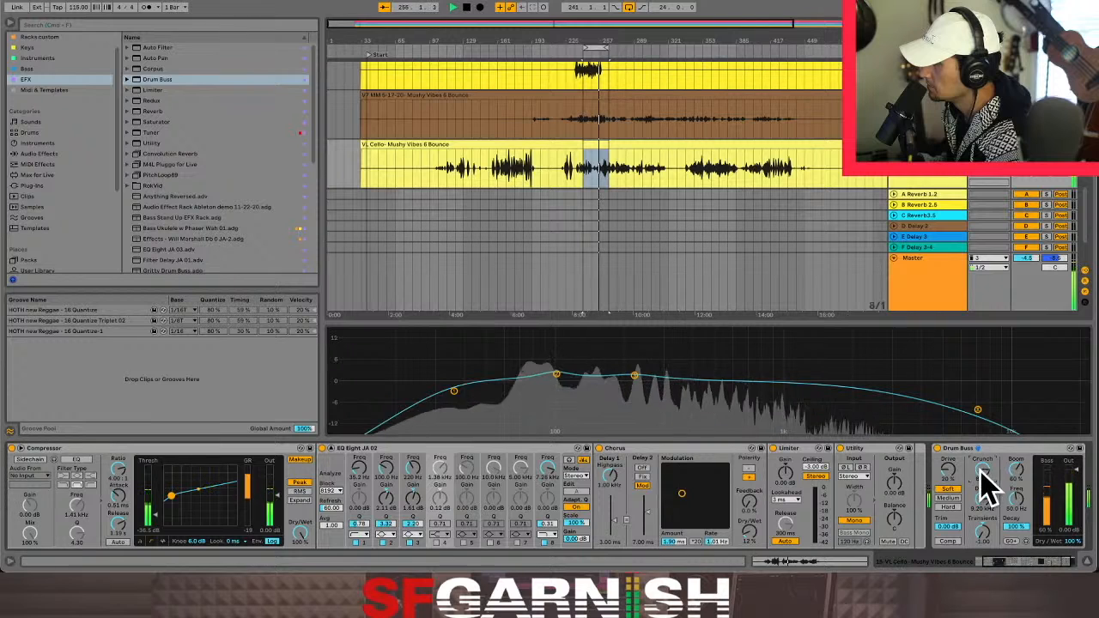
# Compare the cello with Drum Buss bypassed, tune the Boom frequency to 49.3 Hz and choose the Hard drive type.
pyautogui.click(936, 447)
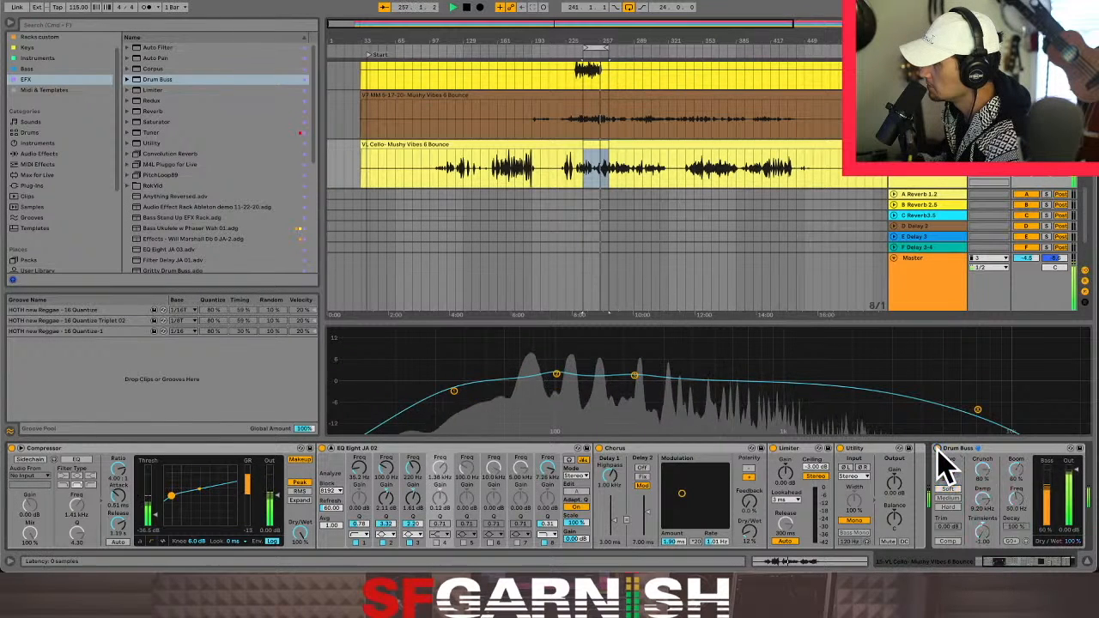
pyautogui.click(937, 448)
pyautogui.moveTo(1018, 498); pyautogui.dragTo(1019, 503)
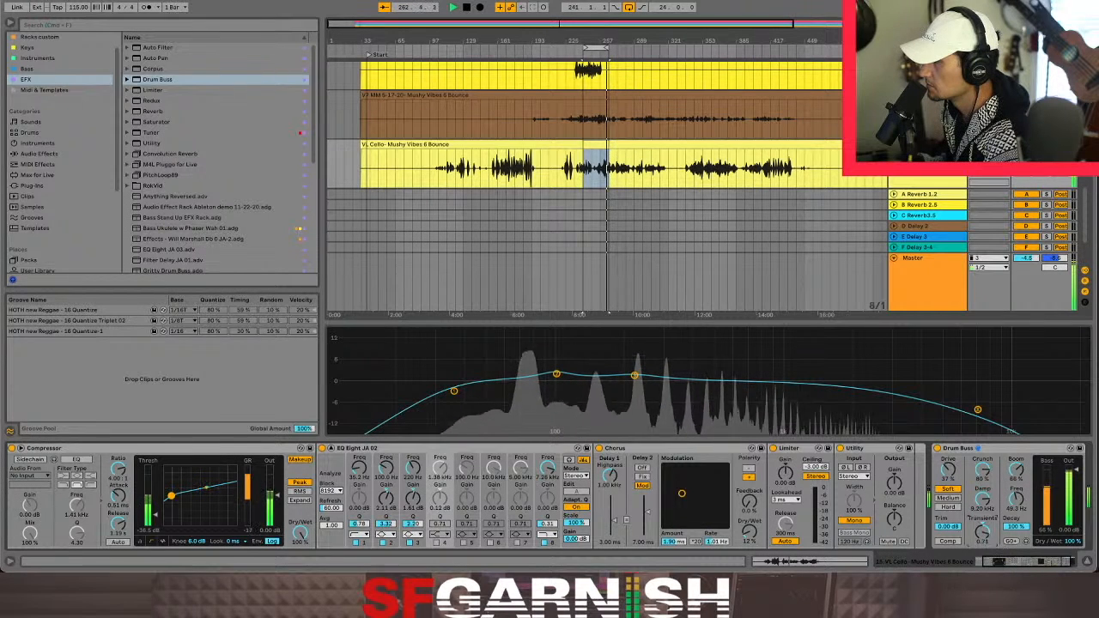
pyautogui.click(953, 499)
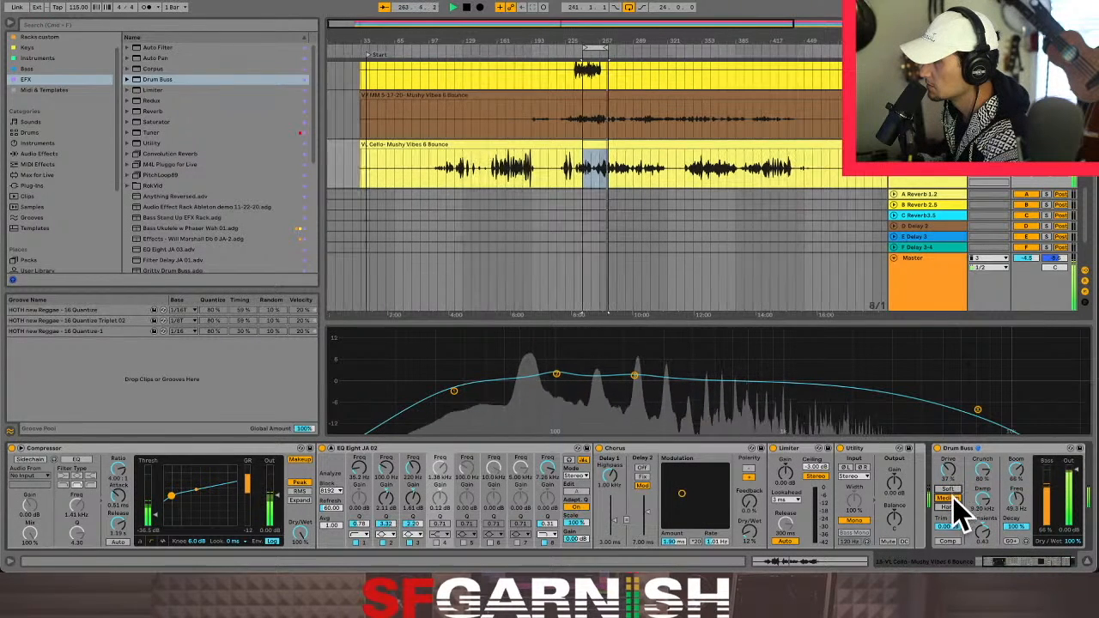
pyautogui.click(949, 508)
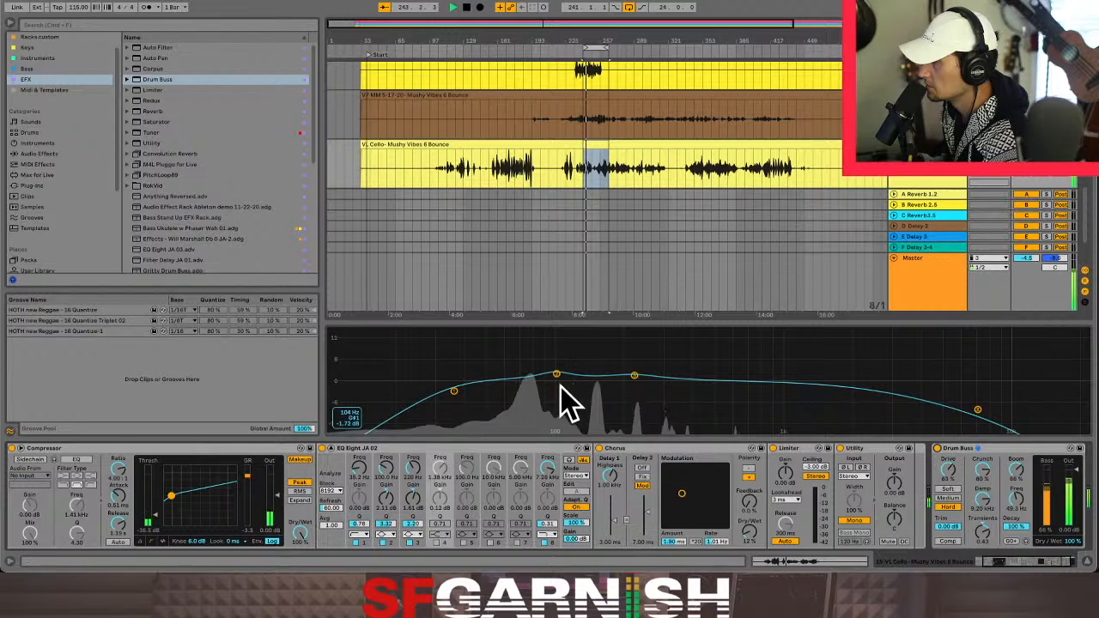
# Lower the cello's EQ Eight band 2 to -1.09 dB at 92 Hz and flatten band 3 at 230 Hz.
pyautogui.moveTo(556, 374); pyautogui.dragTo(548, 384)
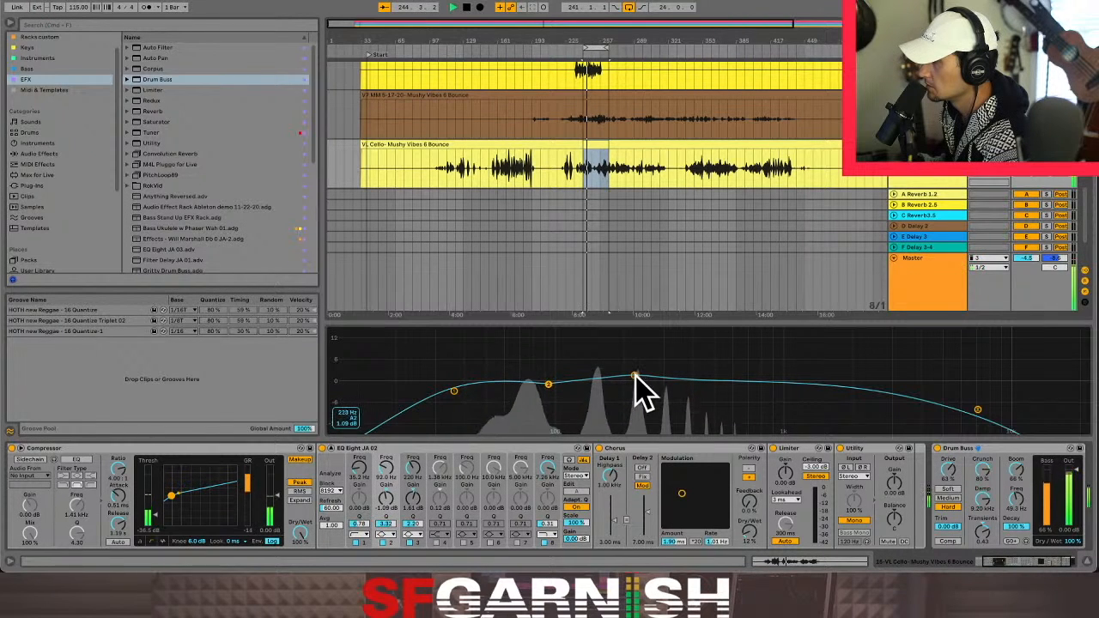
pyautogui.moveTo(635, 375); pyautogui.dragTo(638, 380)
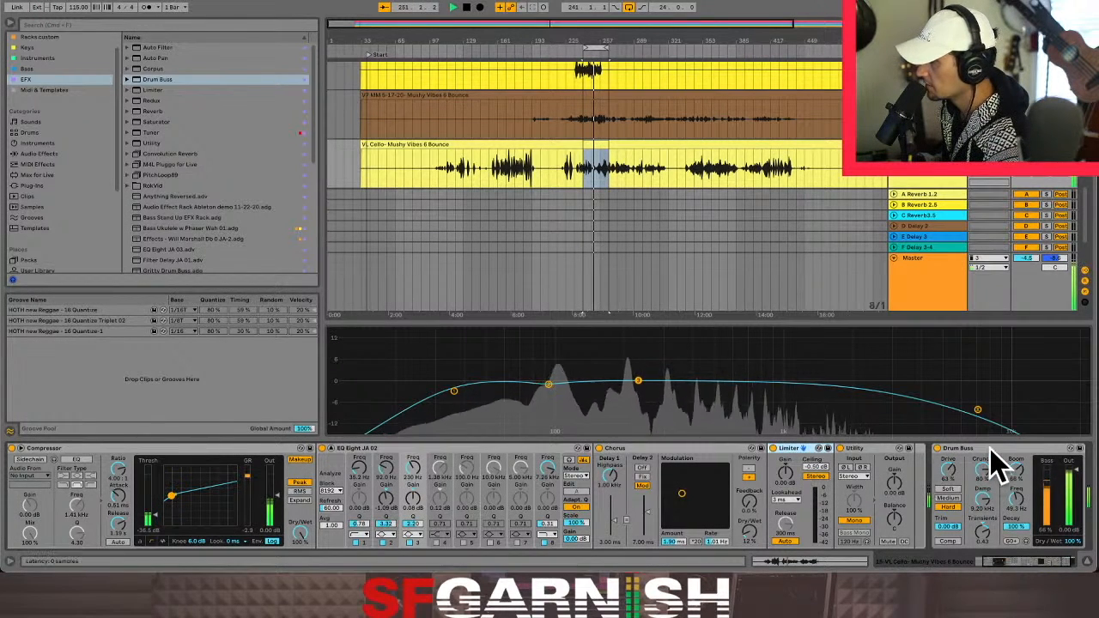
# Move Drum Buss and Utility ahead of the Limiter in the cello rack and set the Utility gain to -7.78 dB.
pyautogui.moveTo(989, 449)
pyautogui.mouseDown()
pyautogui.moveTo(865, 463)
pyautogui.moveTo(764, 448)
pyautogui.mouseUp()
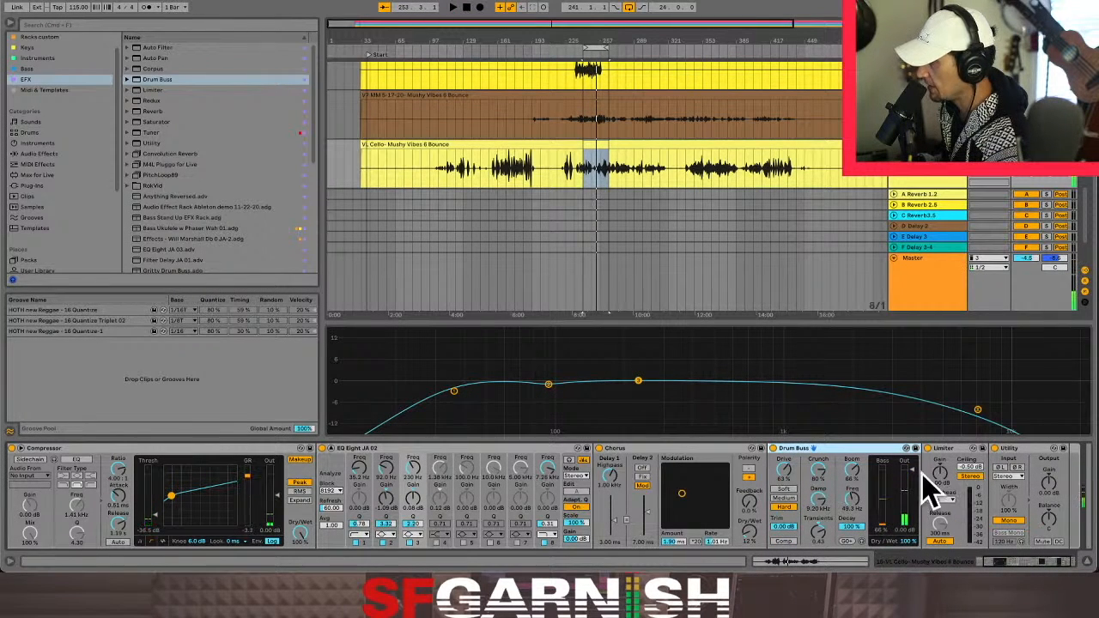
pyautogui.click(1040, 457)
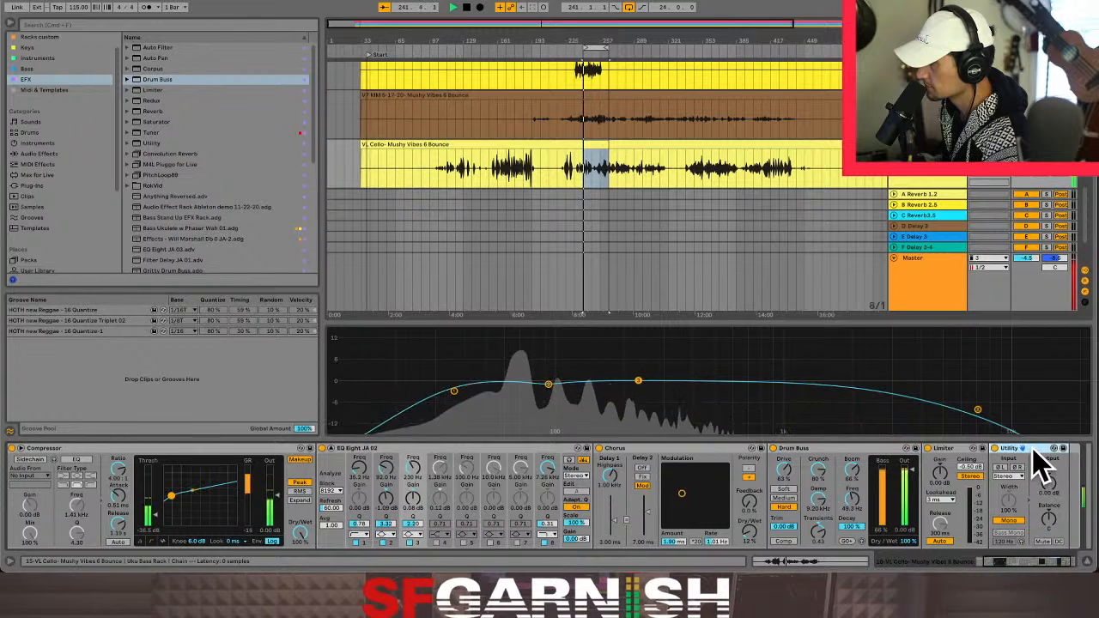
pyautogui.moveTo(1037, 453); pyautogui.dragTo(982, 515)
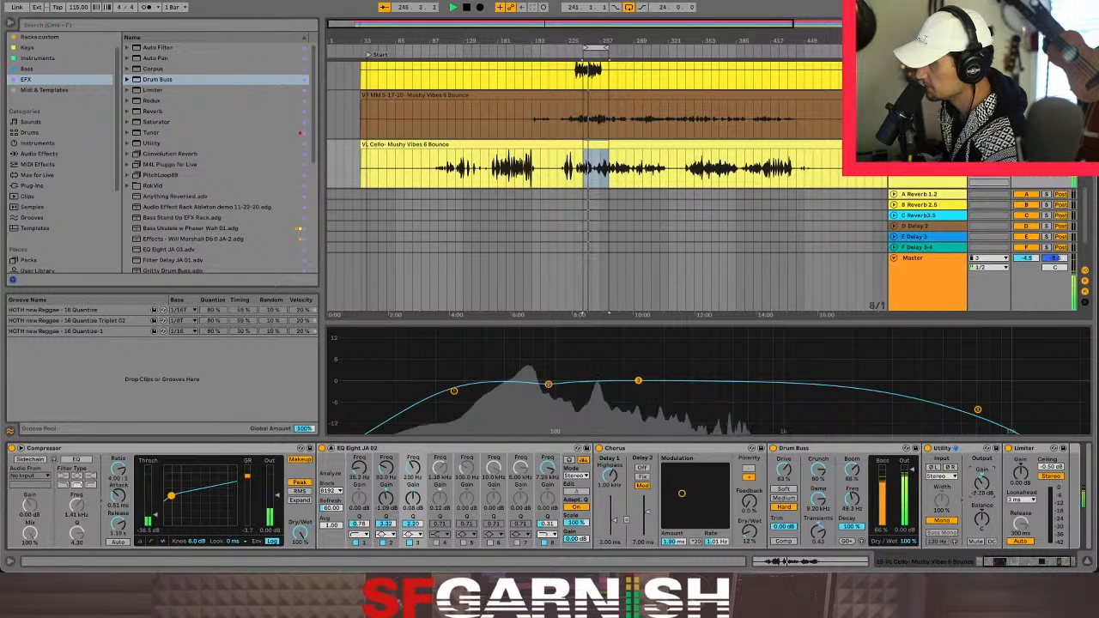
# Compare the looped cello with Drum Buss bypassed and set its Boom to 60%.
pyautogui.click(772, 448)
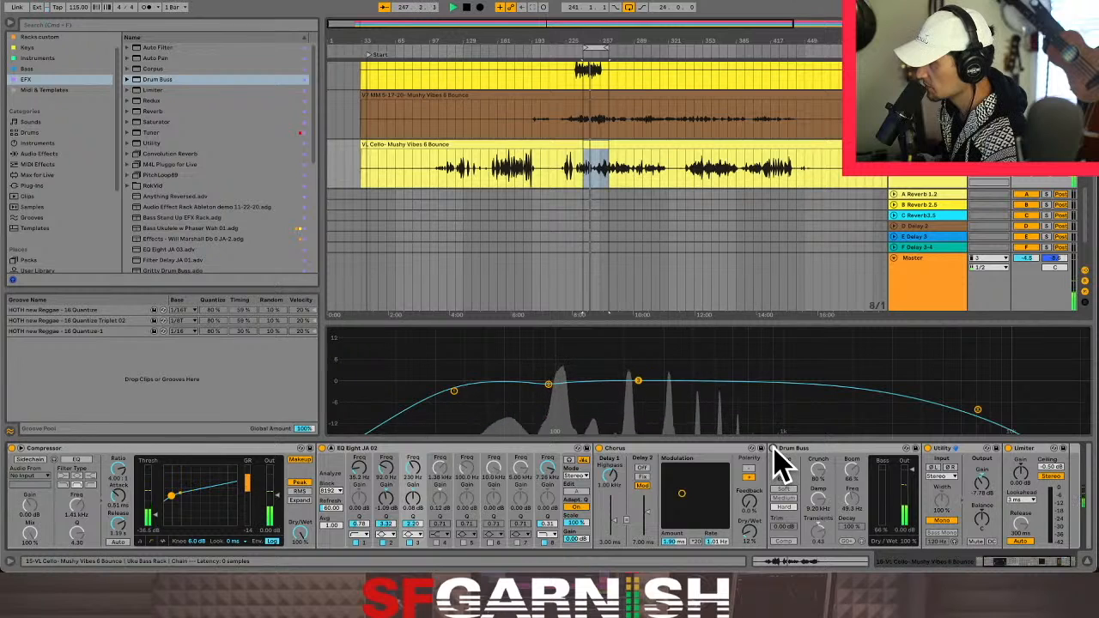
pyautogui.click(772, 448)
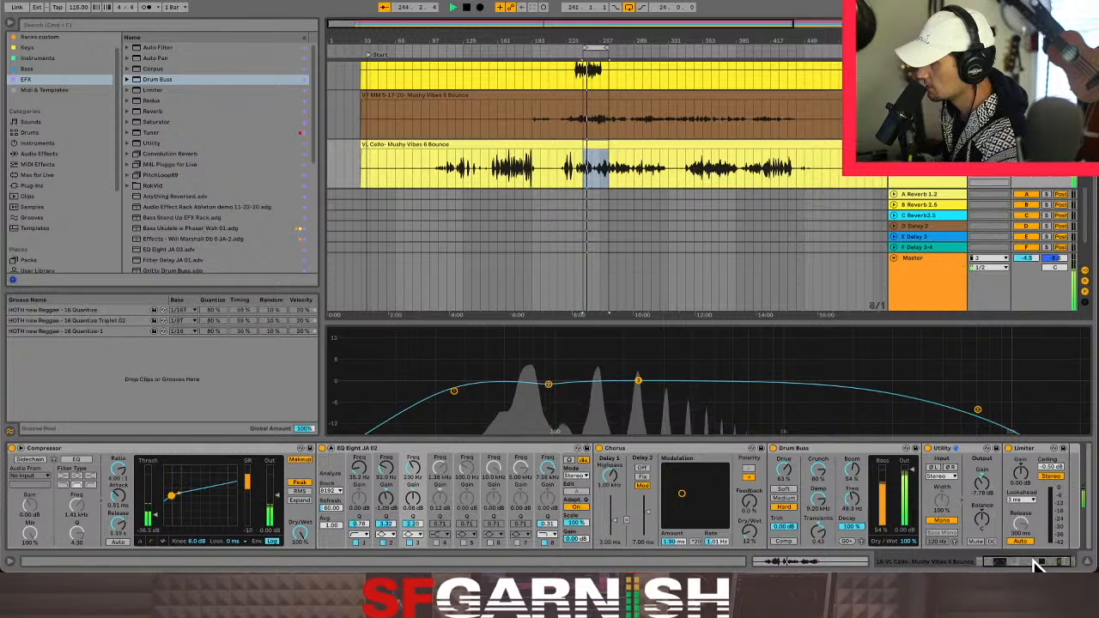
pyautogui.moveTo(1037, 563); pyautogui.dragTo(1009, 565)
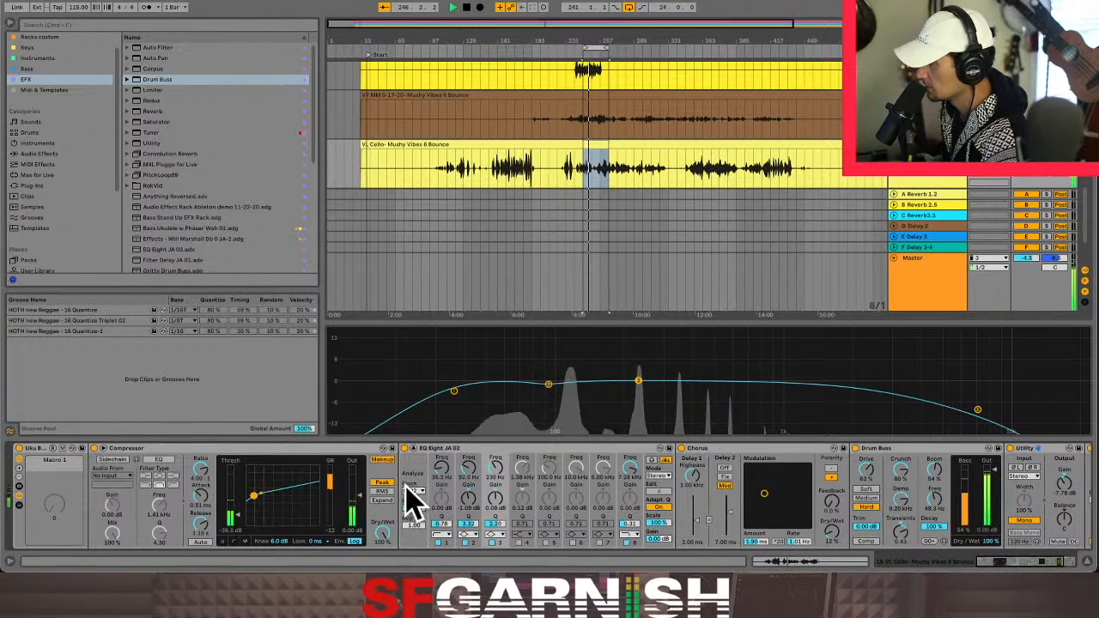
pyautogui.moveTo(1009, 563); pyautogui.dragTo(1036, 564)
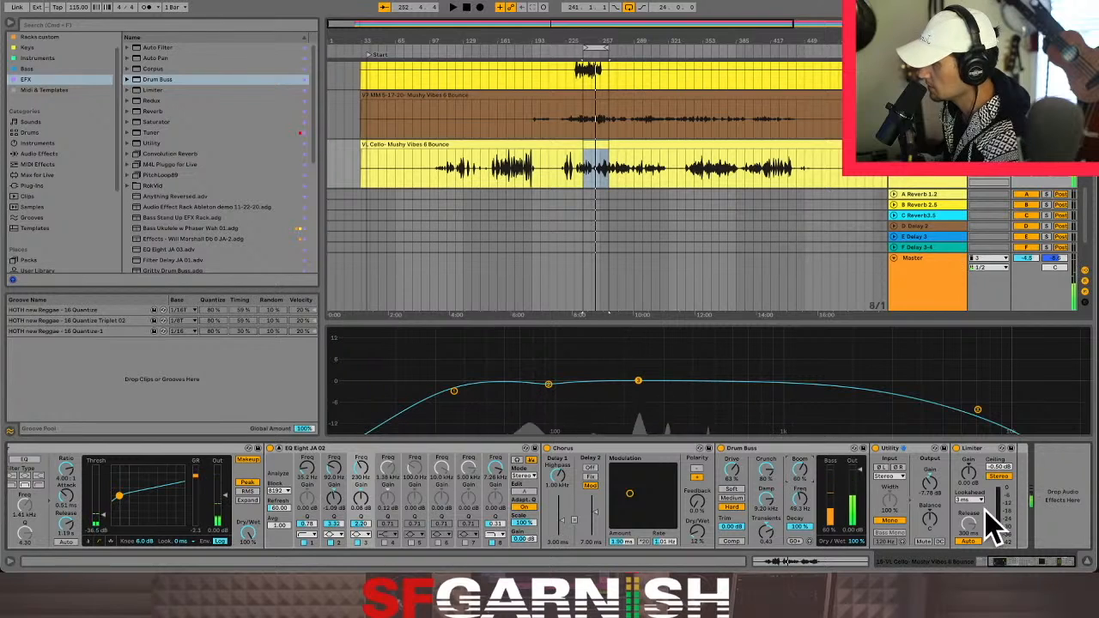
pyautogui.moveTo(1024, 563); pyautogui.dragTo(916, 567)
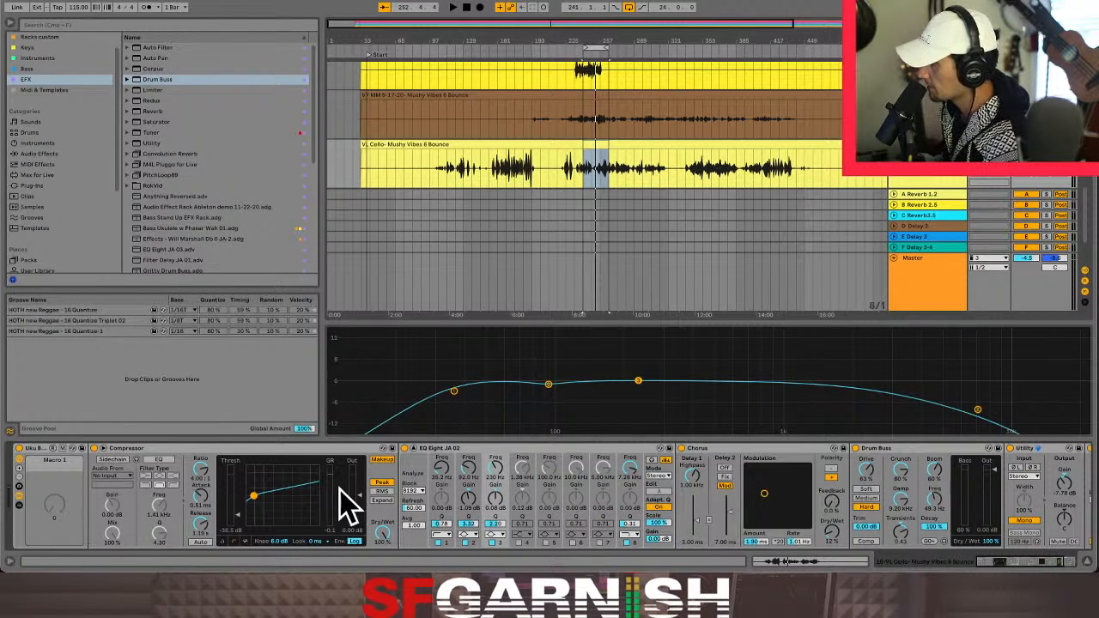
# Collapse the cello's expanded EQ Eight display and raise the high cut to 16.3 kHz.
pyautogui.click(37, 448)
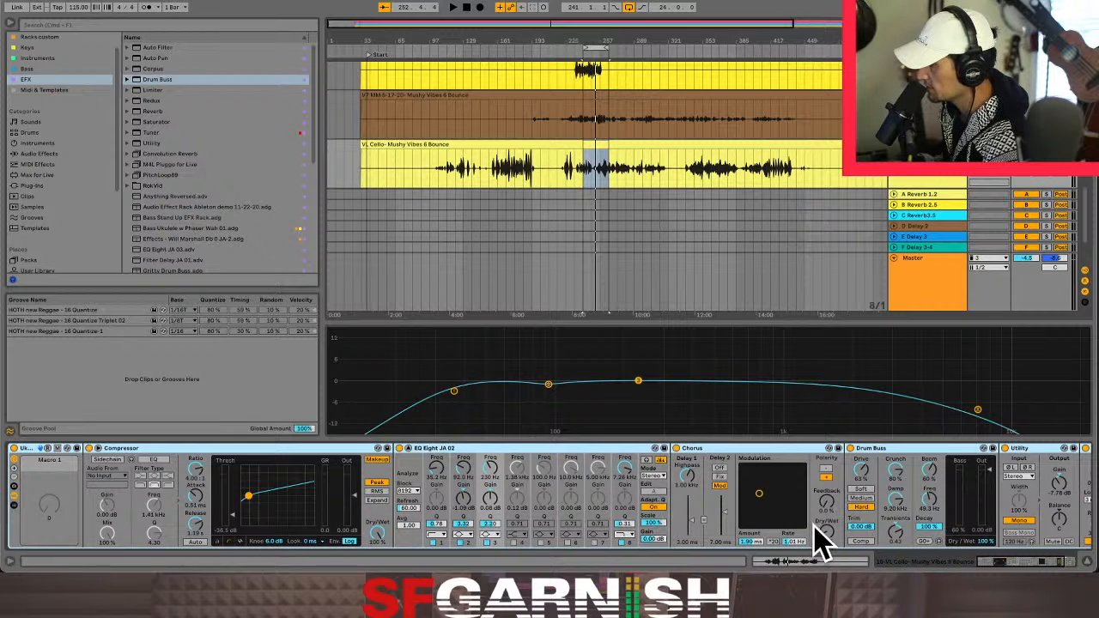
pyautogui.click(410, 455)
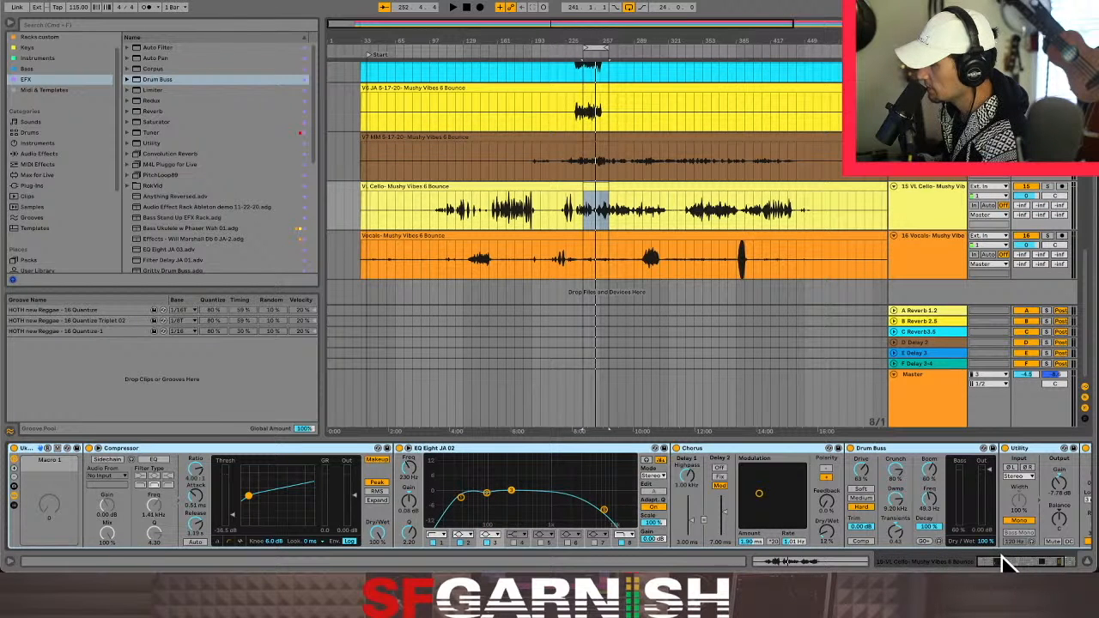
pyautogui.moveTo(604, 510); pyautogui.dragTo(608, 511)
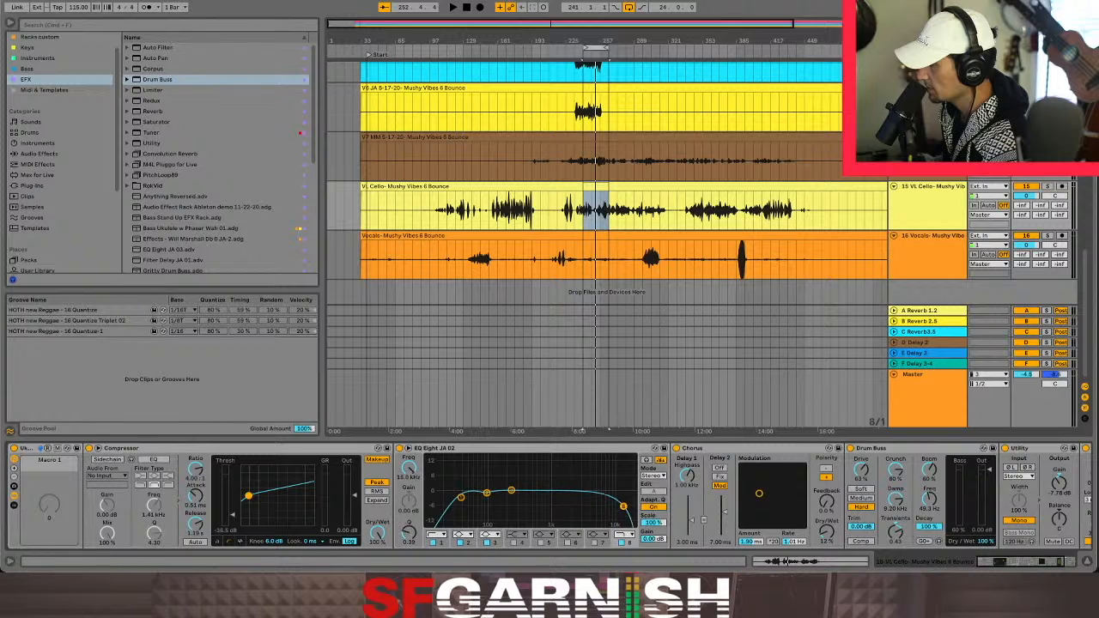
# Play the cello from bar 241, compare it with Drum Buss bypassed, and raise the Drum Buss Drive to 100%.
pyautogui.click(584, 216)
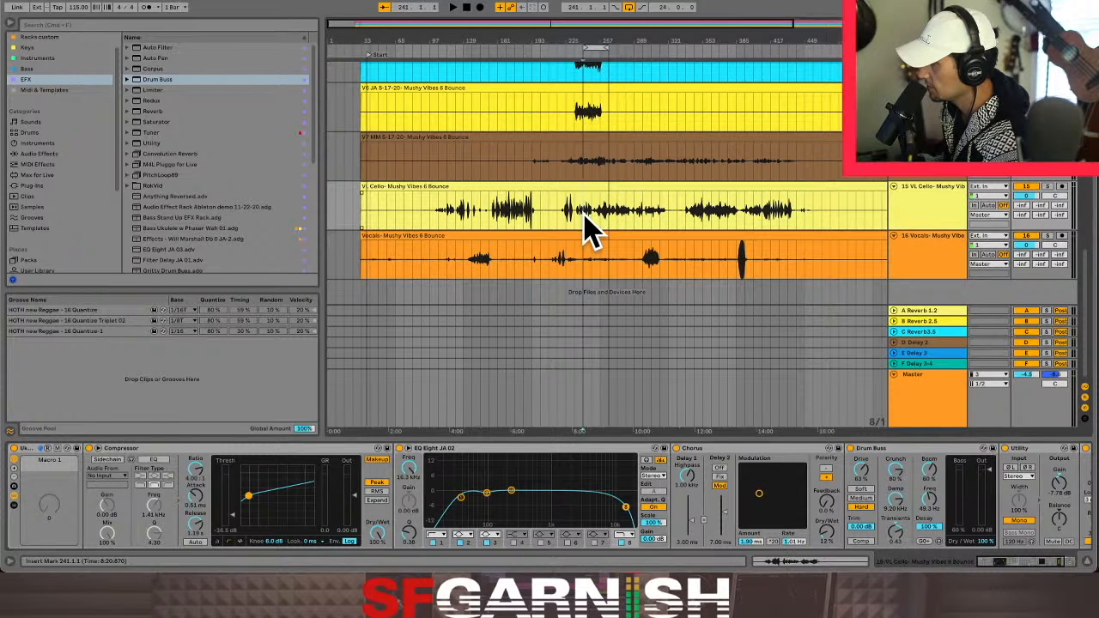
pyautogui.press('space')
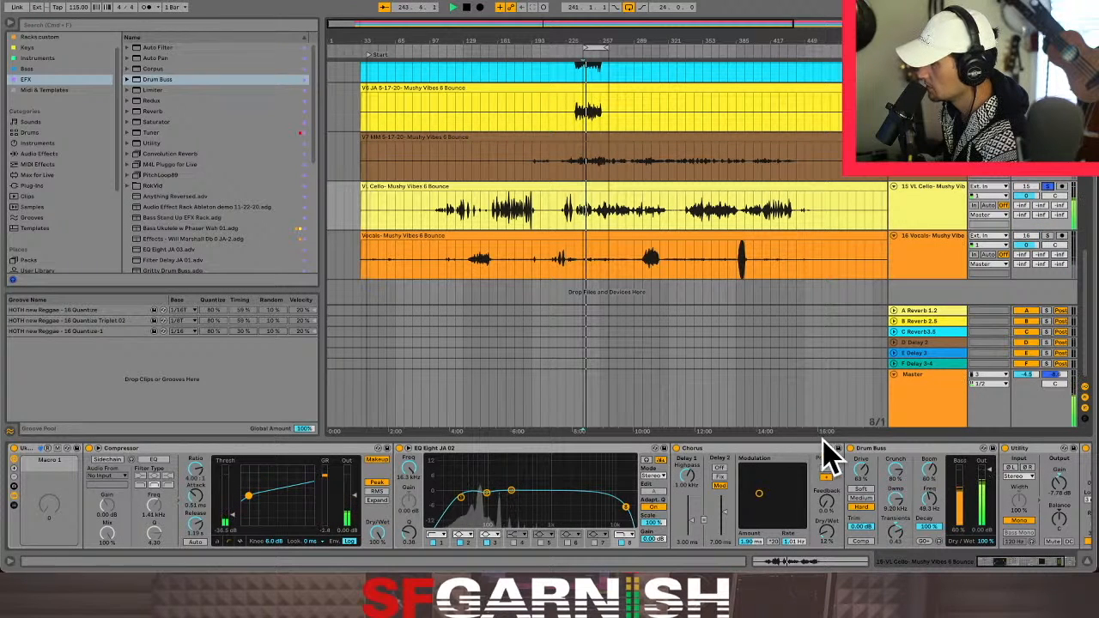
pyautogui.click(849, 449)
pyautogui.click(849, 449)
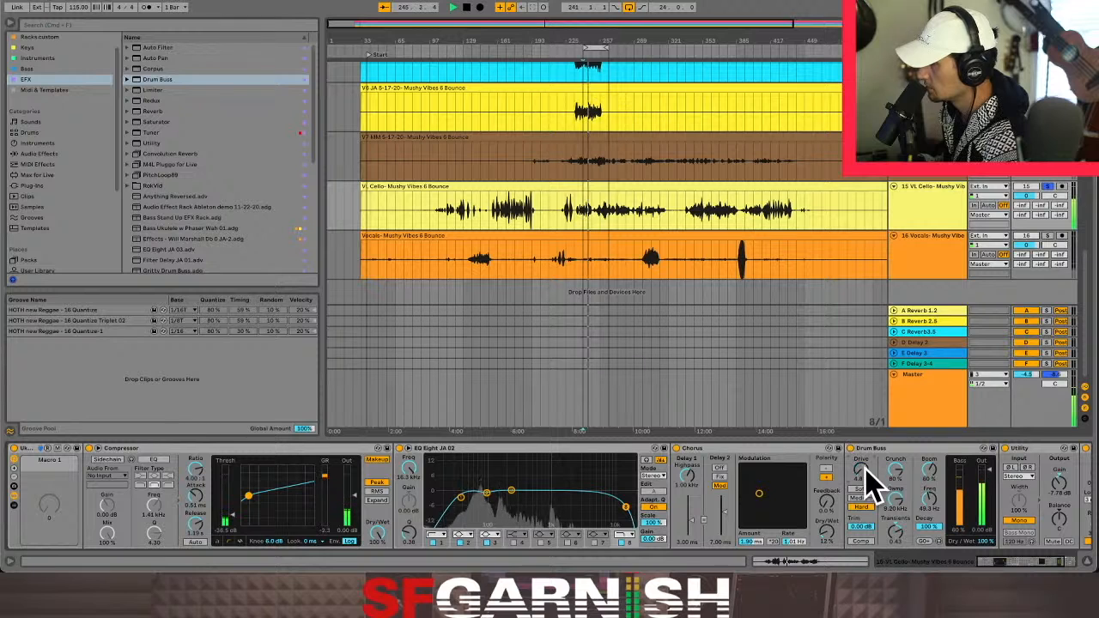
pyautogui.moveTo(861, 479); pyautogui.dragTo(861, 430)
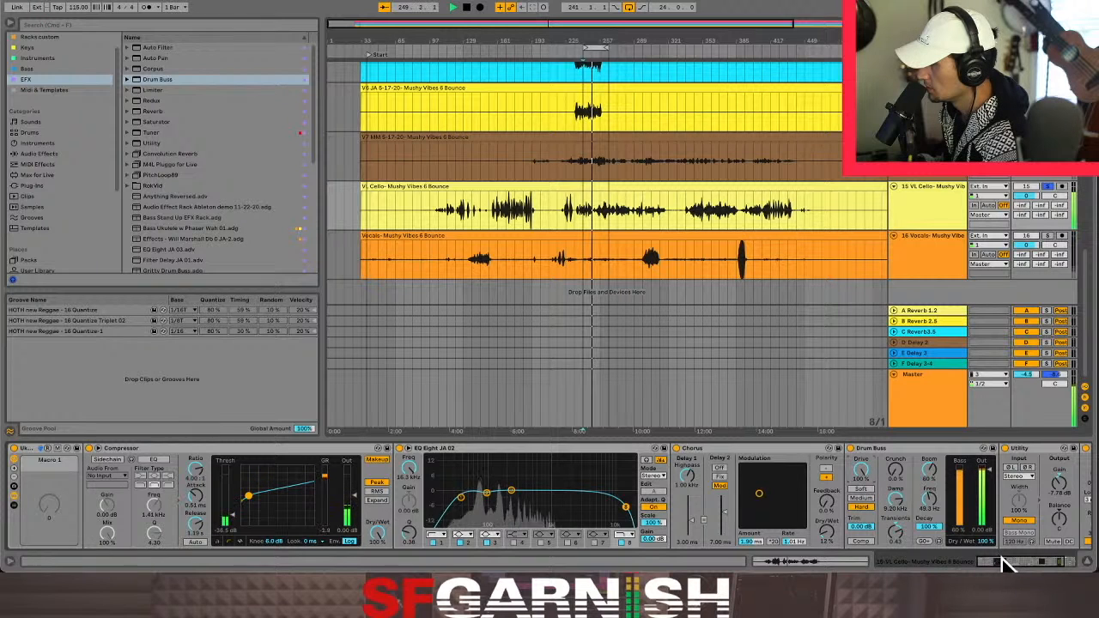
# Enable the Drum Buss compressor, lower its output to -6.63 dB, reset the Utility gain to 0 dB and replay the cello.
pyautogui.moveTo(1006, 564); pyautogui.dragTo(1025, 564)
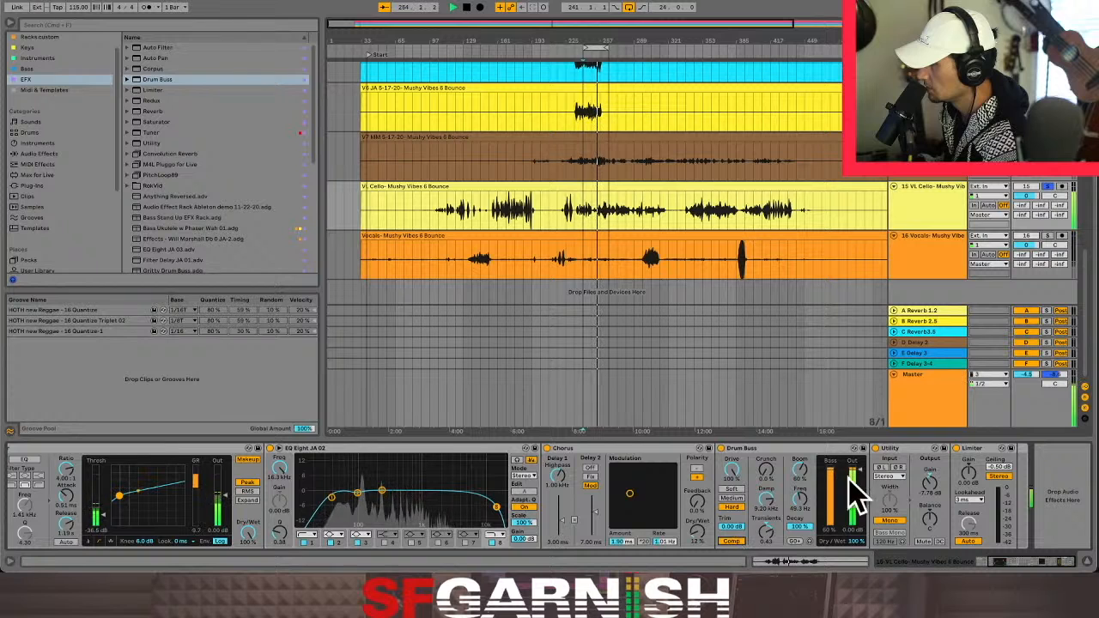
pyautogui.moveTo(864, 486); pyautogui.dragTo(864, 507)
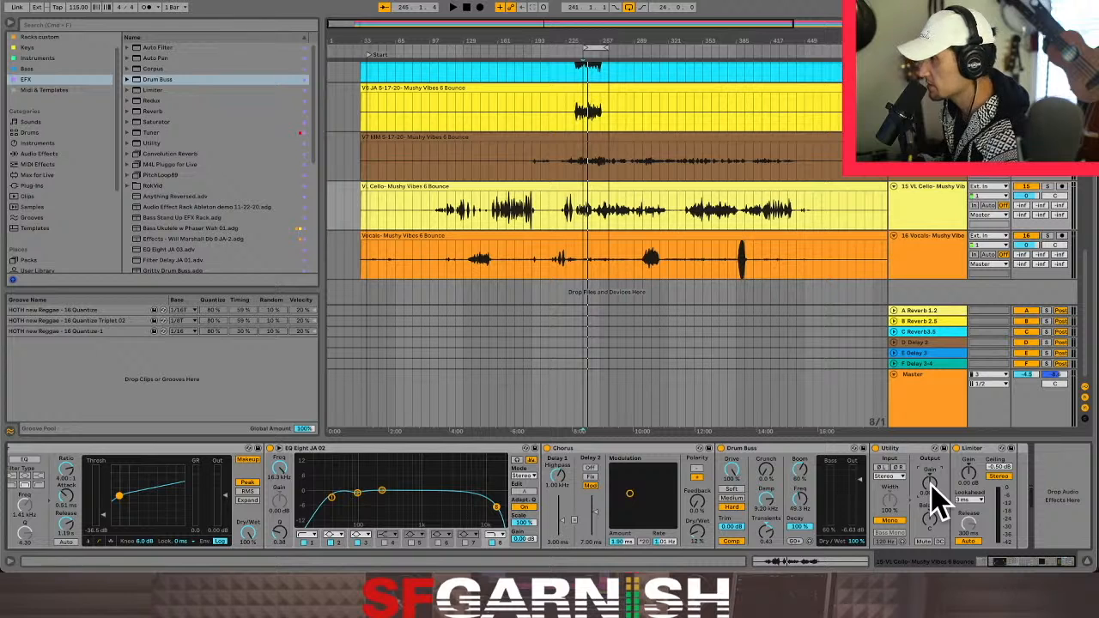
pyautogui.press('space')
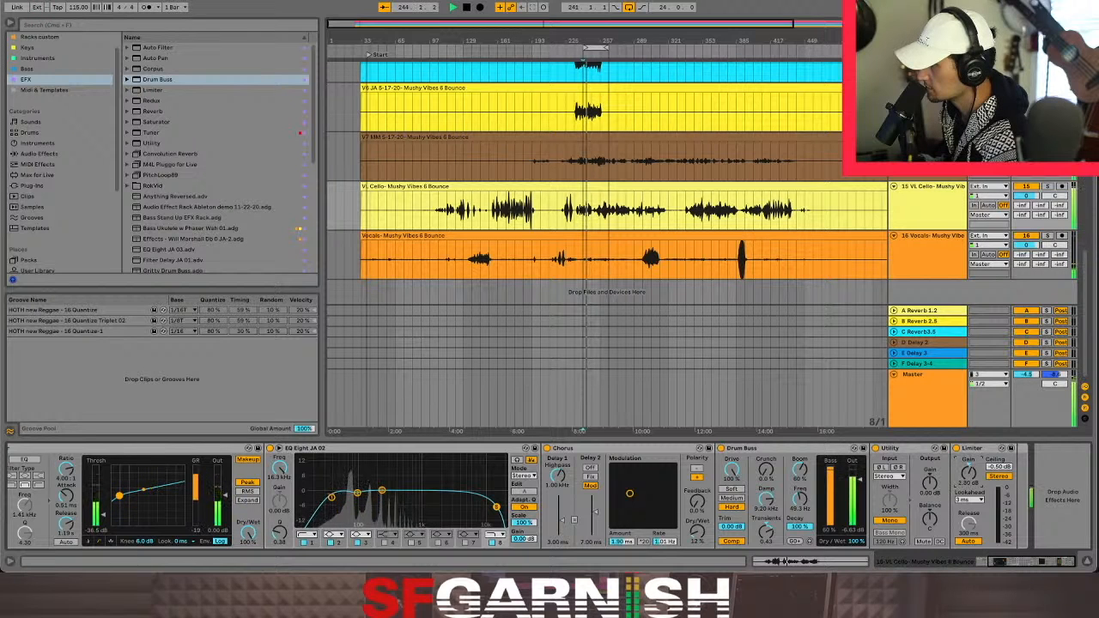
# Set the cello's Limiter gain to 3.70 dB with 6 ms lookahead and its Utility gain to -7.00 dB.
pyautogui.moveTo(968, 473); pyautogui.dragTo(968, 466)
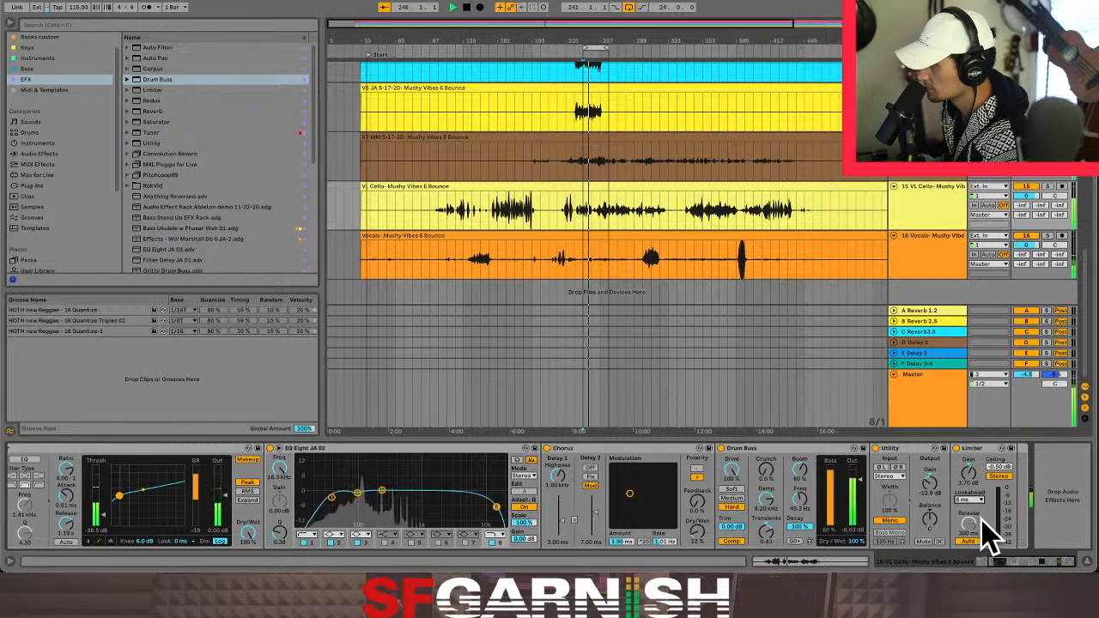
pyautogui.moveTo(929, 476); pyautogui.dragTo(929, 453)
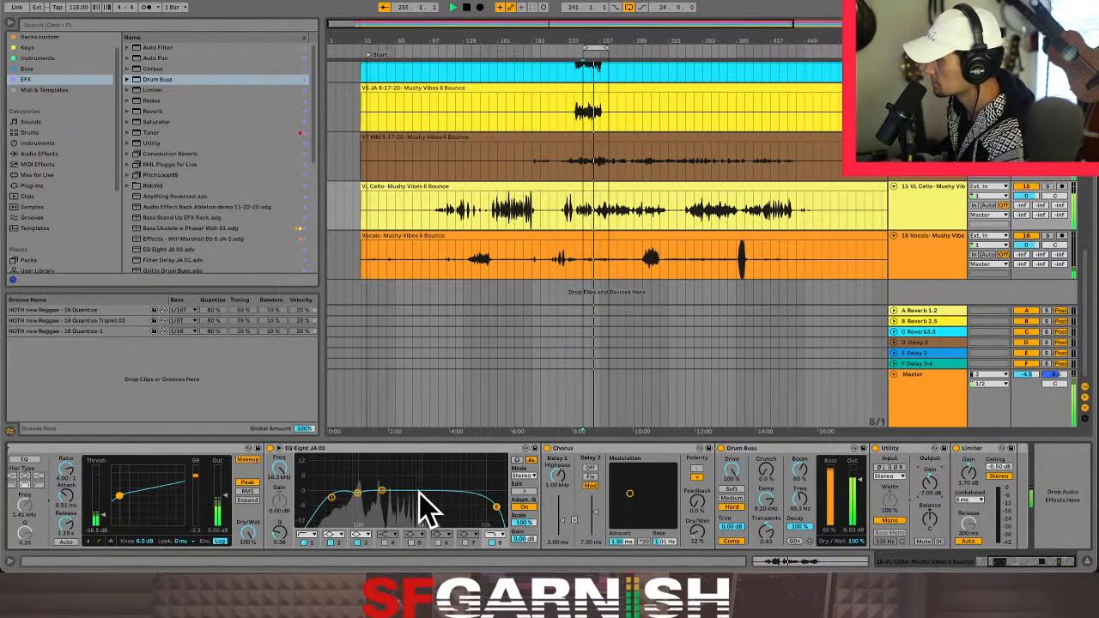
# Sweep the cello EQ Eight's second band up to 808 Hz, set its Q to 0.82 and return it to 104 Hz at 0.12 dB.
pyautogui.moveTo(358, 491); pyautogui.dragTo(416, 478)
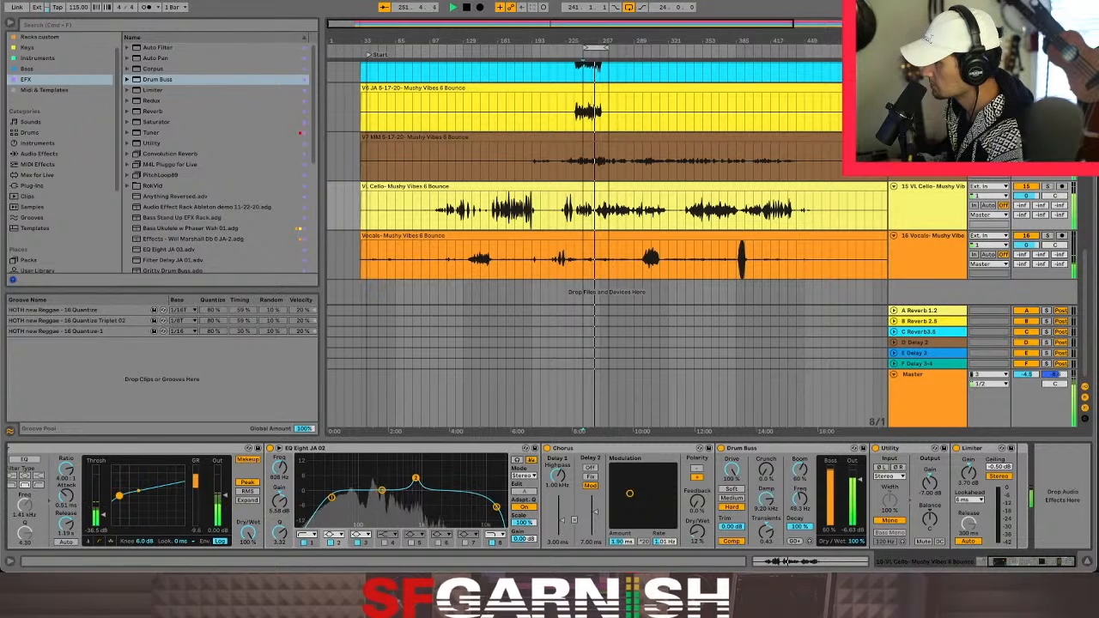
pyautogui.moveTo(286, 536); pyautogui.dragTo(286, 549)
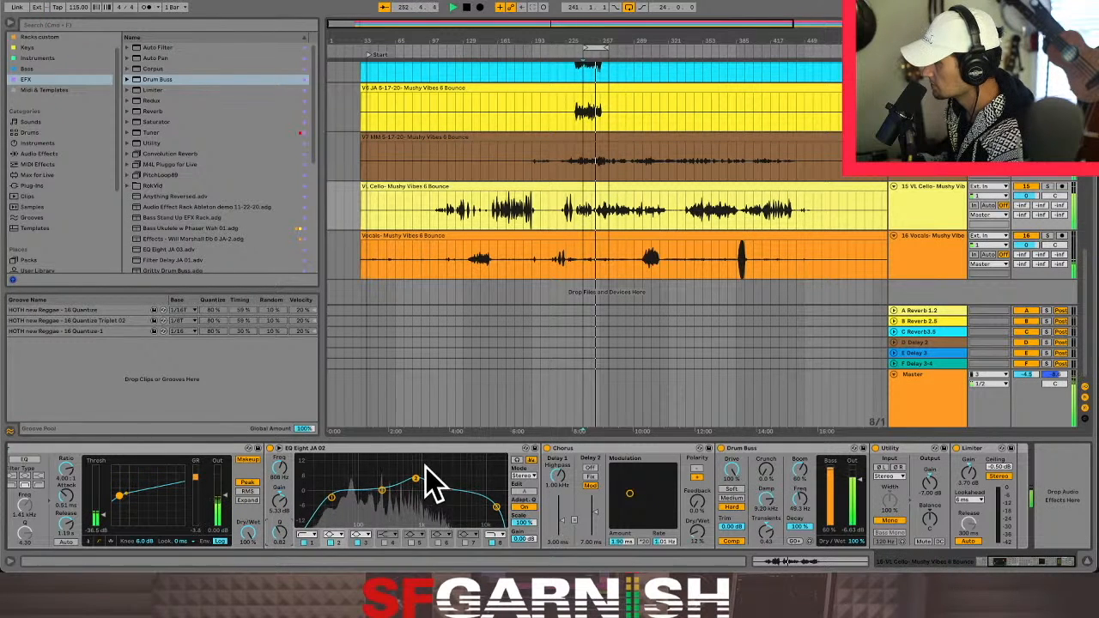
pyautogui.moveTo(413, 475); pyautogui.dragTo(361, 490)
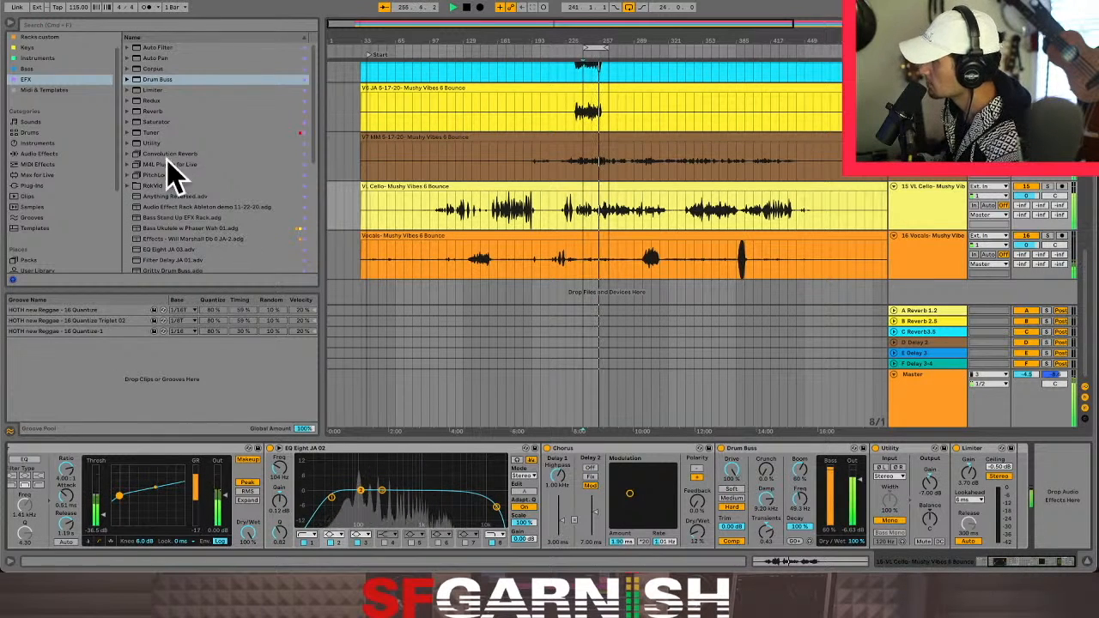
# Search the browser for phaser, stop playback and add Bass Ukulele w Phaser Wah 01.adg to the end of the cello's device chain.
pyautogui.click(80, 25)
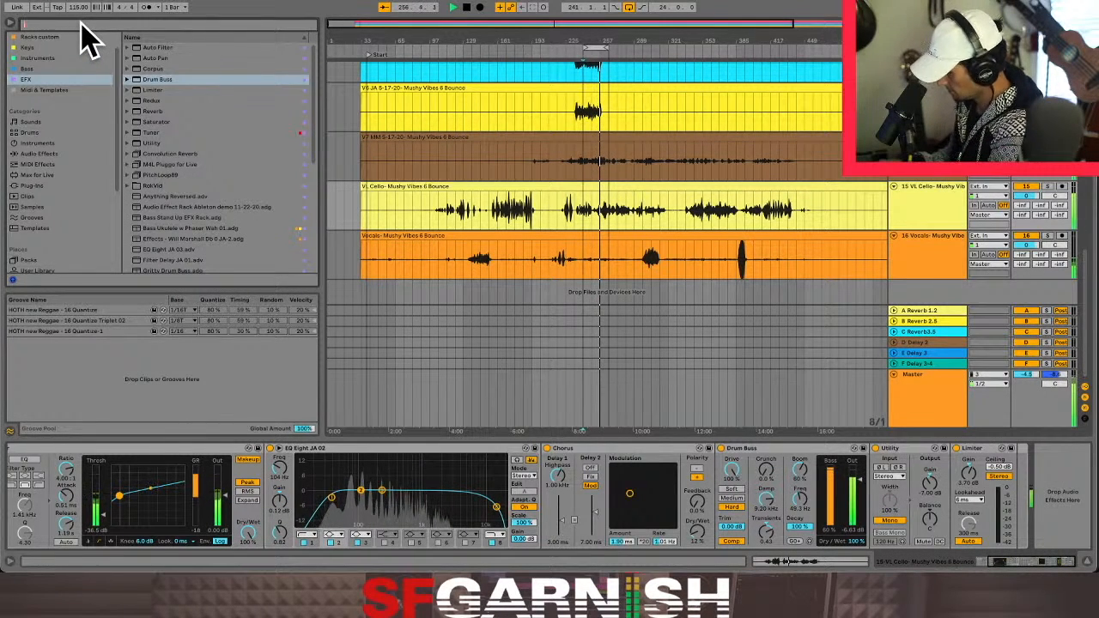
pyautogui.write('phaser')
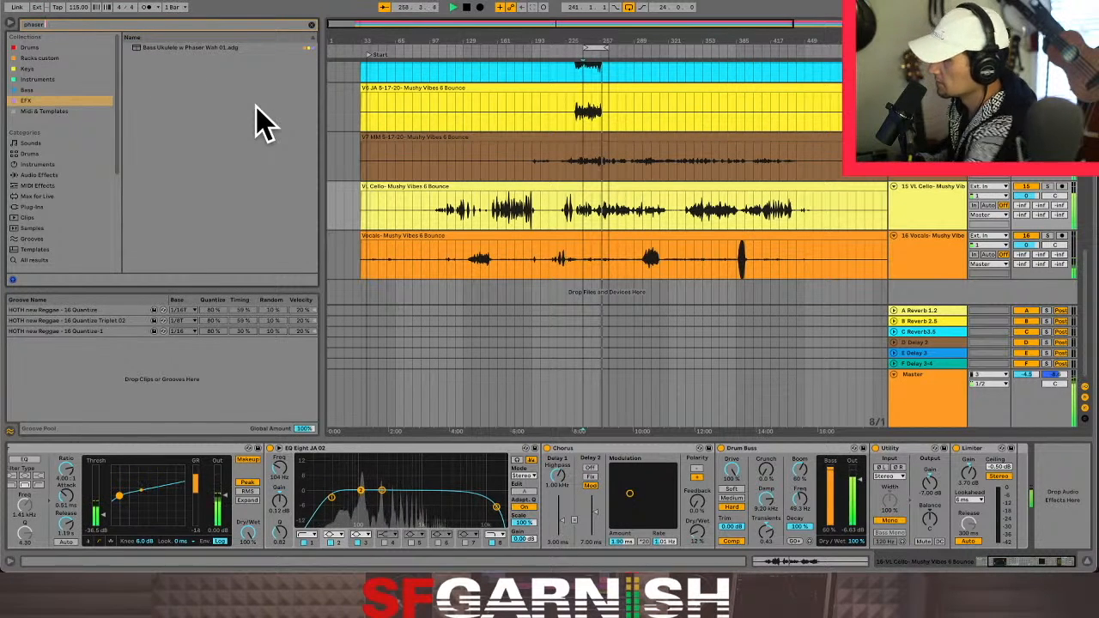
pyautogui.press('space')
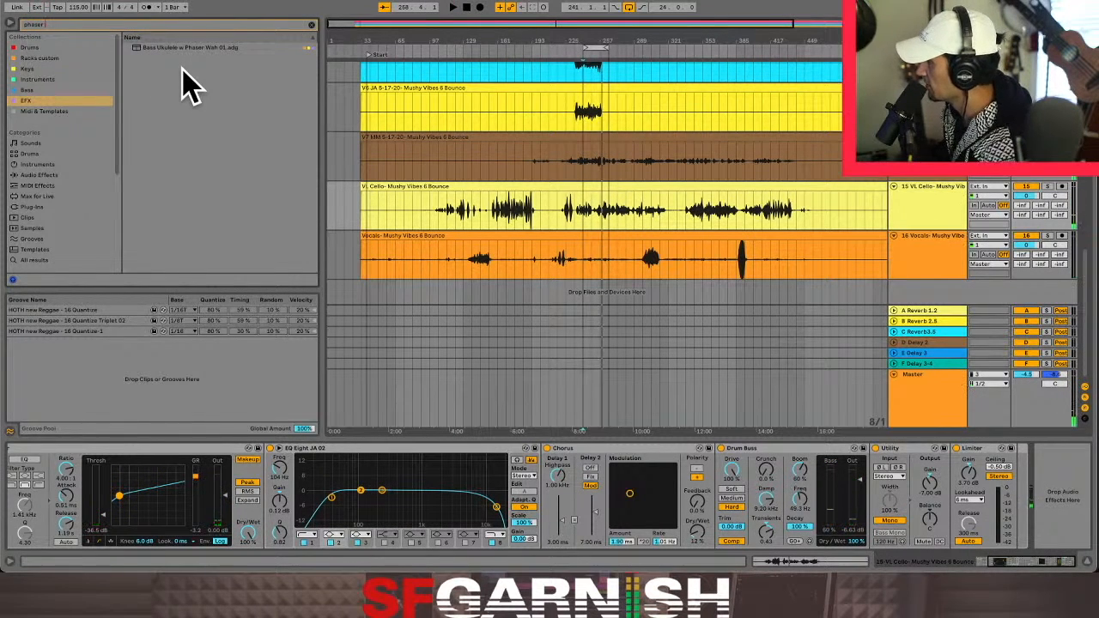
pyautogui.click(188, 48)
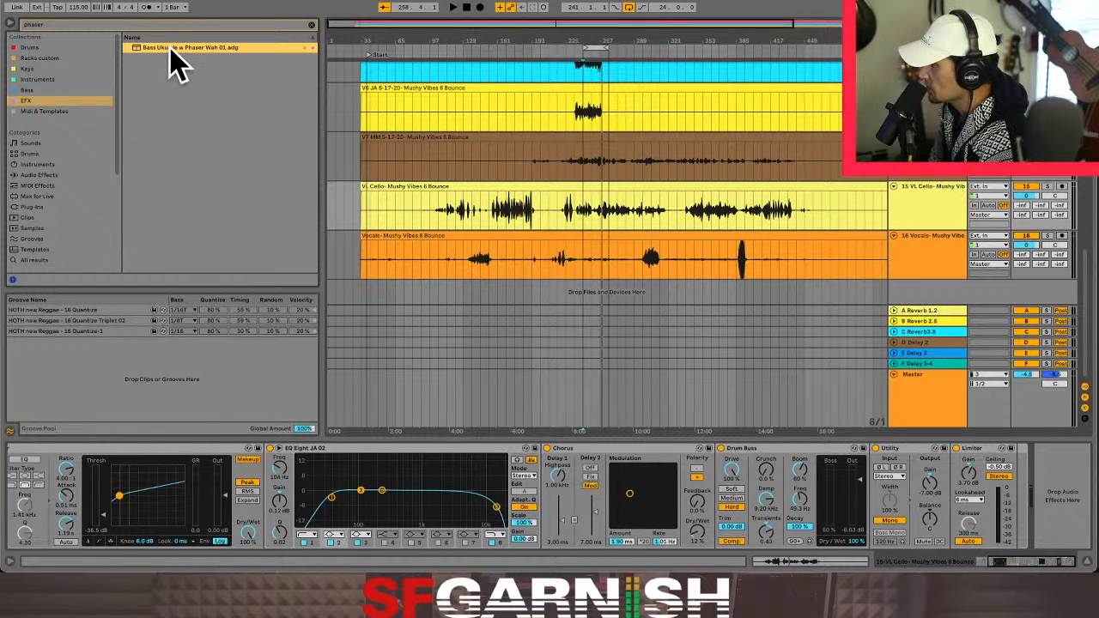
pyautogui.moveTo(171, 49); pyautogui.dragTo(1077, 507)
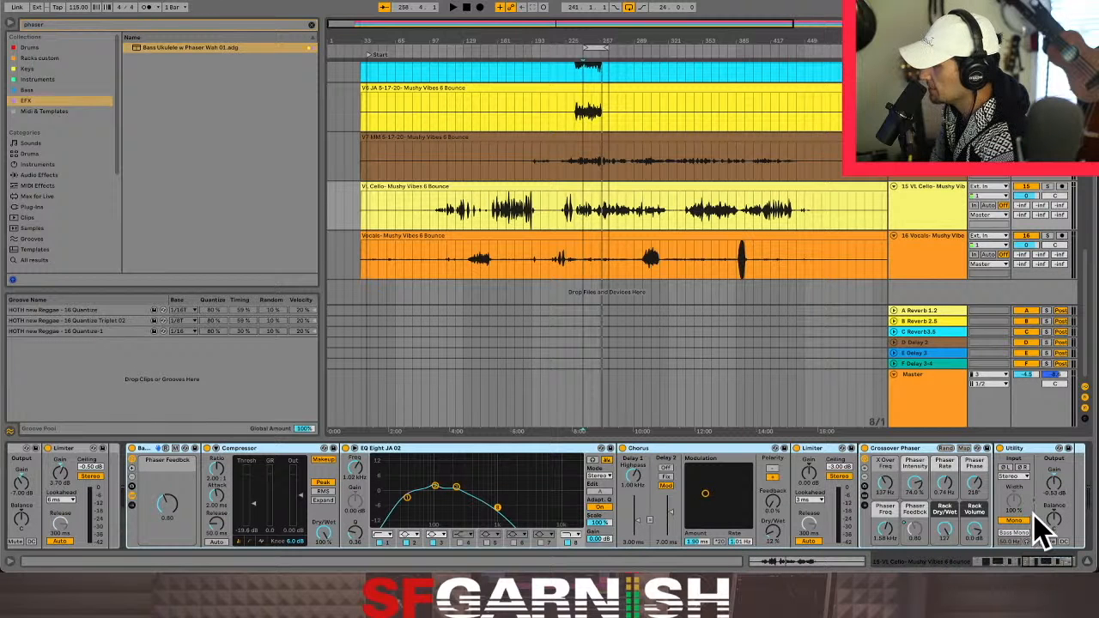
# Fold the devices of both cello racks, bypass the original Uku rack and play the cello through the phaser rack.
pyautogui.moveTo(1041, 562); pyautogui.dragTo(986, 567)
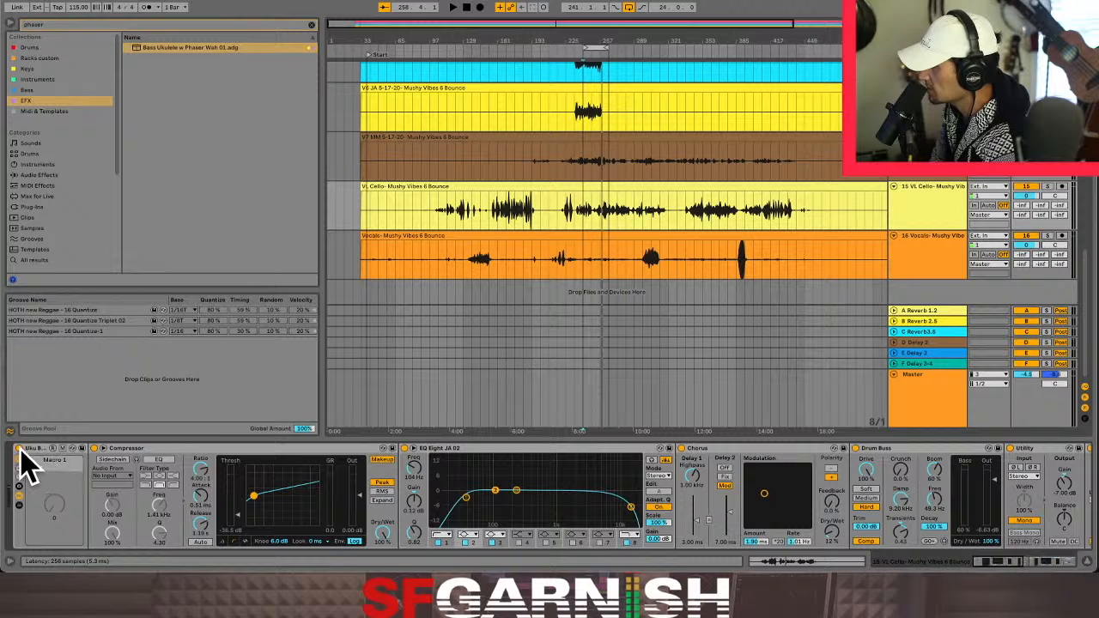
pyautogui.click(19, 501)
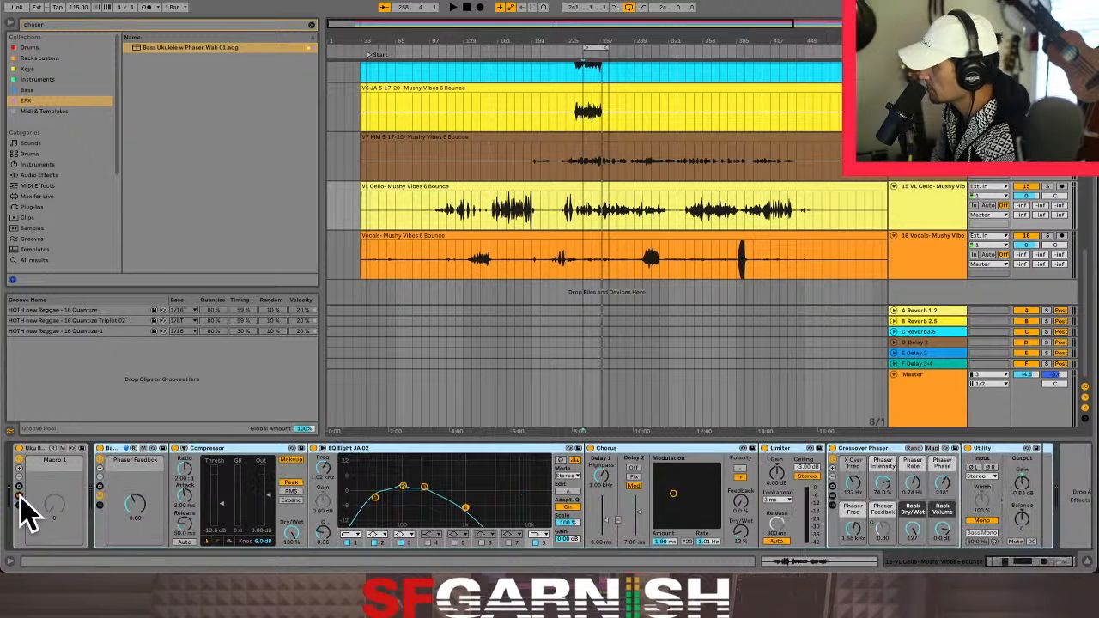
pyautogui.click(99, 504)
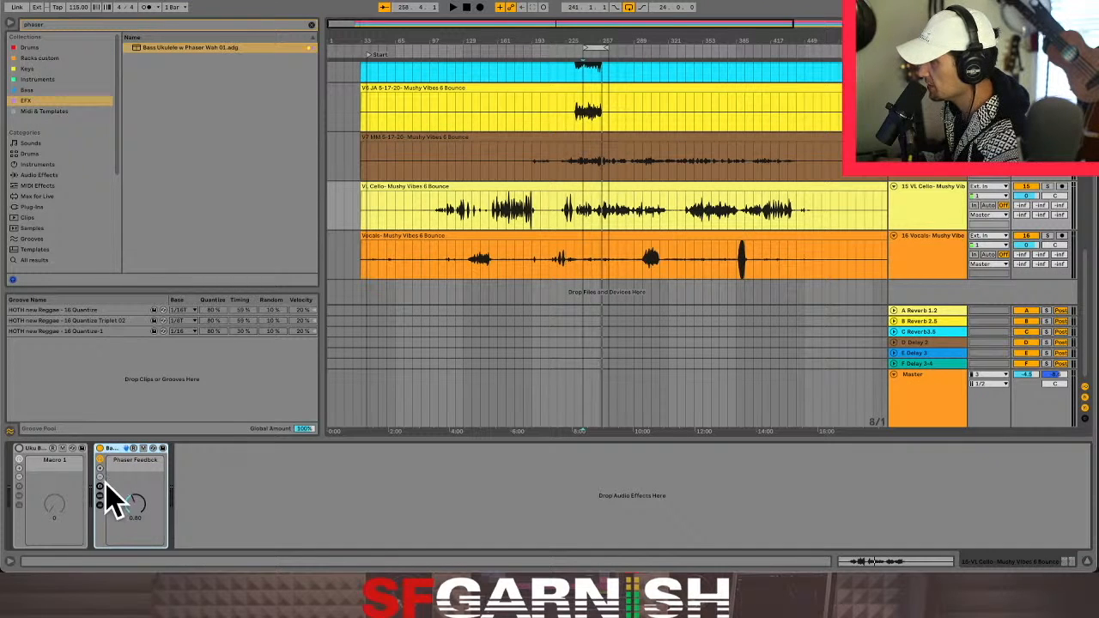
pyautogui.press('space')
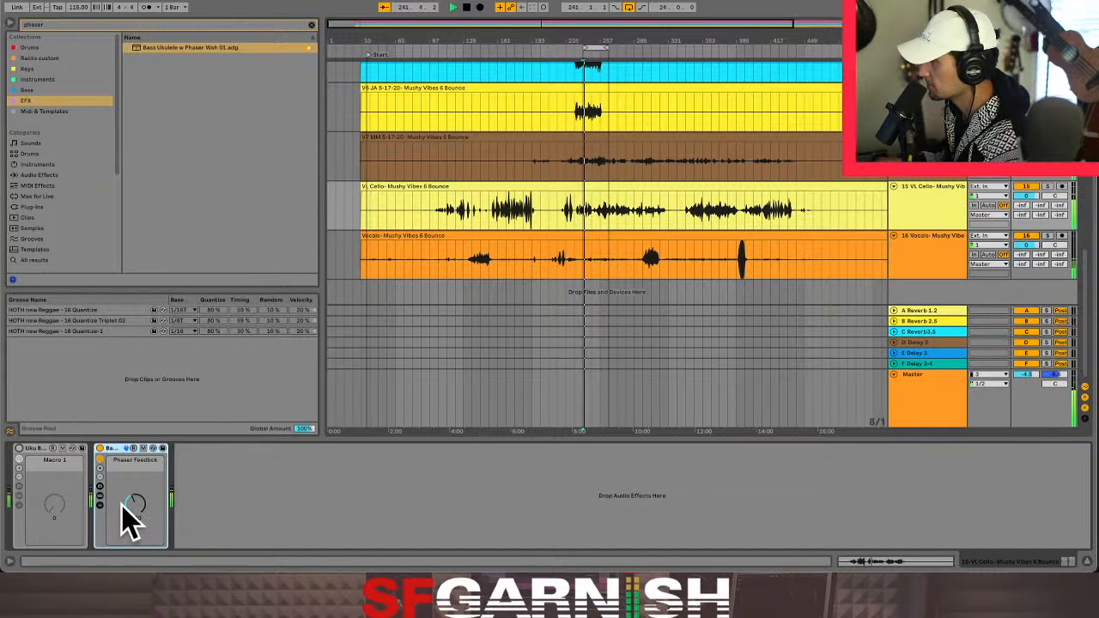
# Unfold the phaser rack's chain and devices and raise its EQ Eight high cut to 9.58 kHz.
pyautogui.click(100, 505)
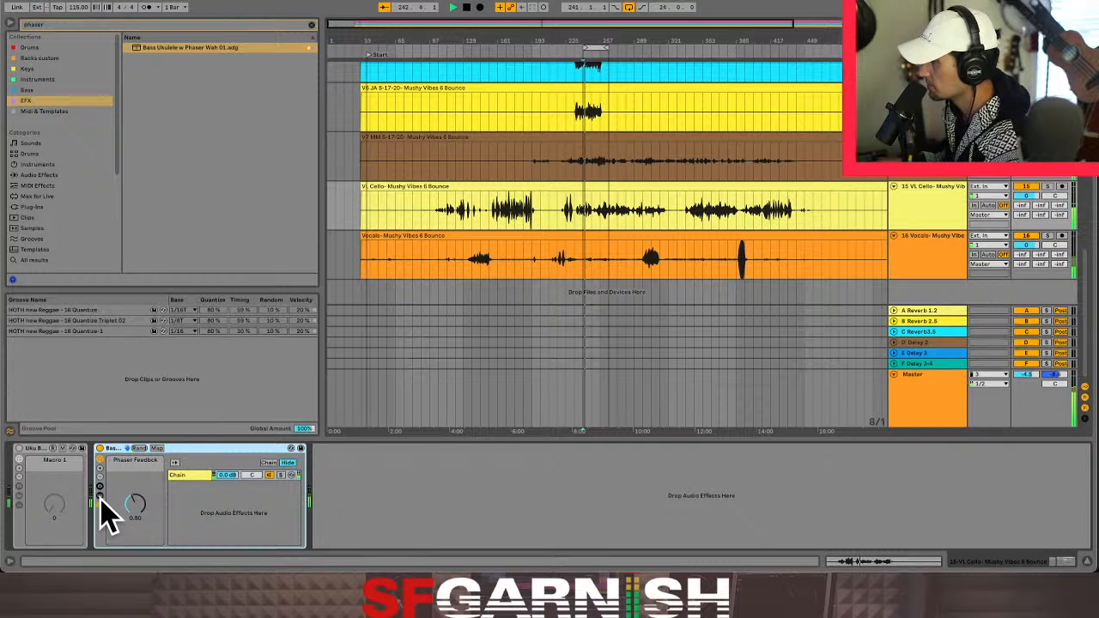
pyautogui.click(100, 502)
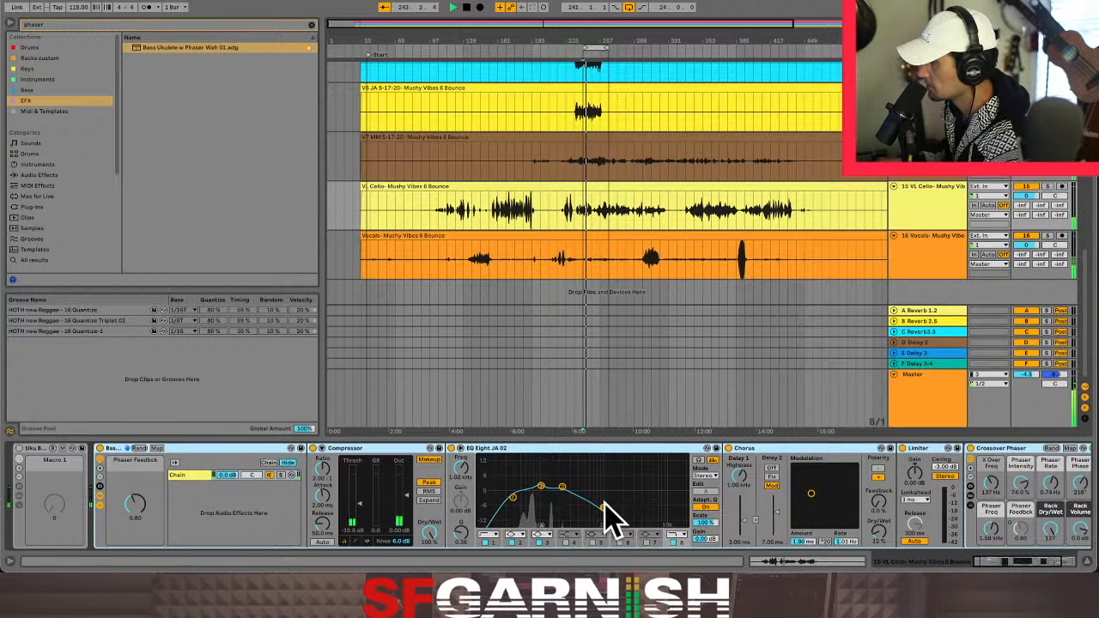
pyautogui.moveTo(605, 503); pyautogui.dragTo(664, 503)
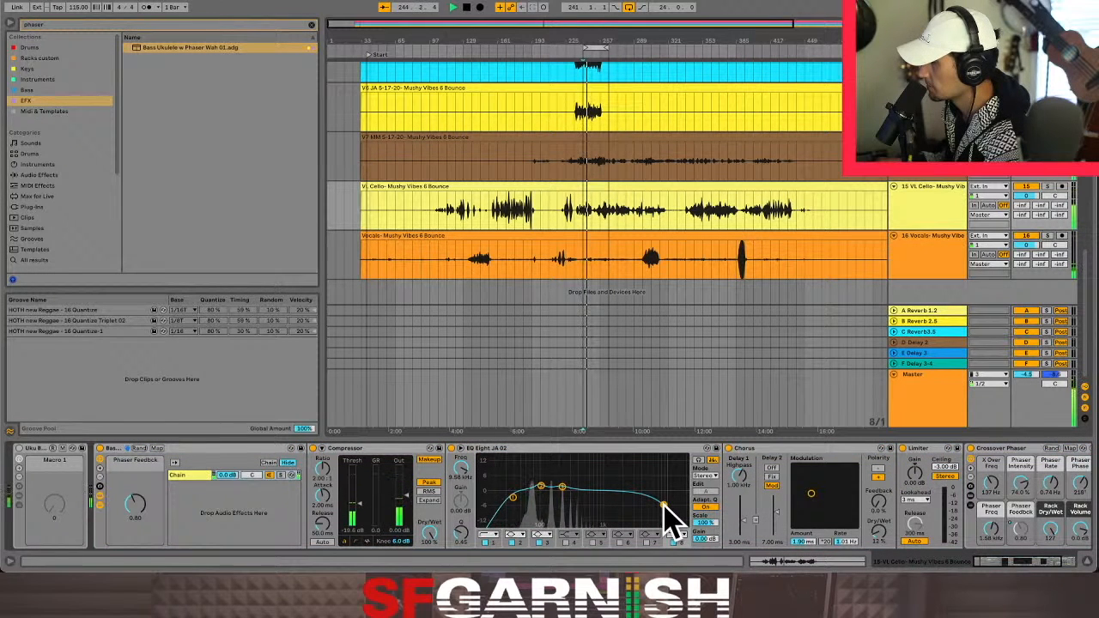
# Stop playback and move the Crossover Phaser out of the Bass Ukulele rack to the start of the cello's device chain.
pyautogui.moveTo(981, 569); pyautogui.dragTo(1018, 564)
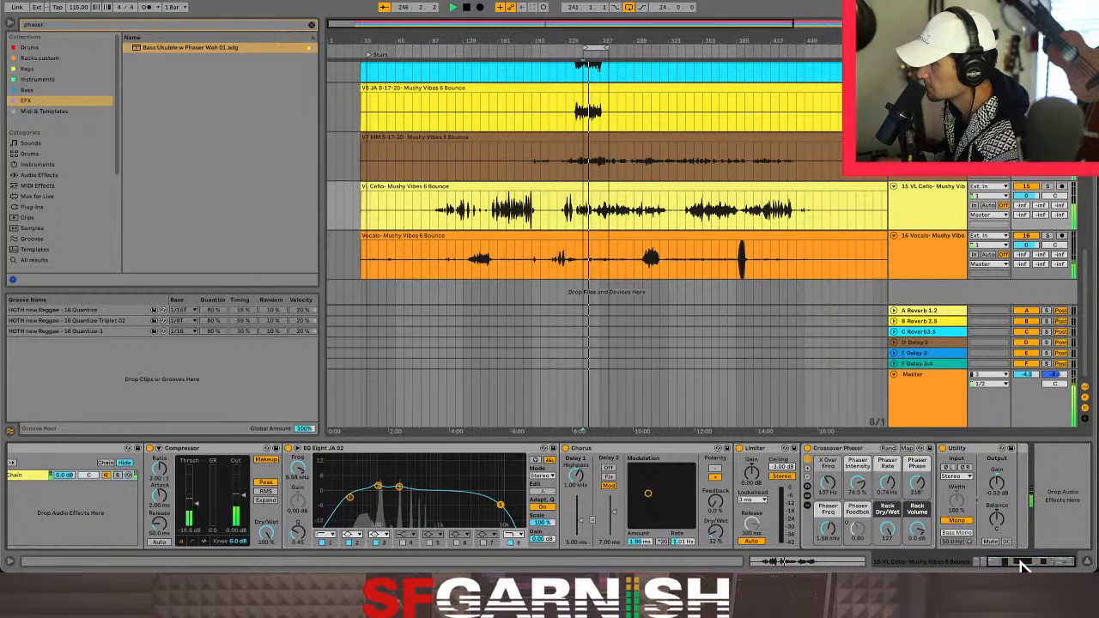
pyautogui.click(831, 448)
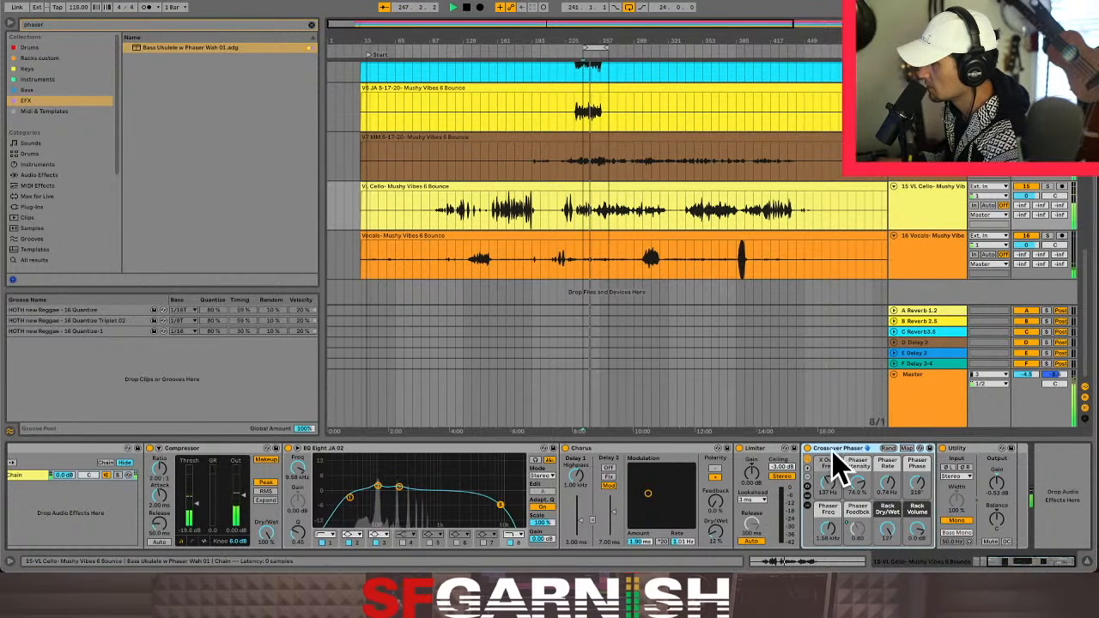
pyautogui.moveTo(1035, 569); pyautogui.dragTo(1020, 564)
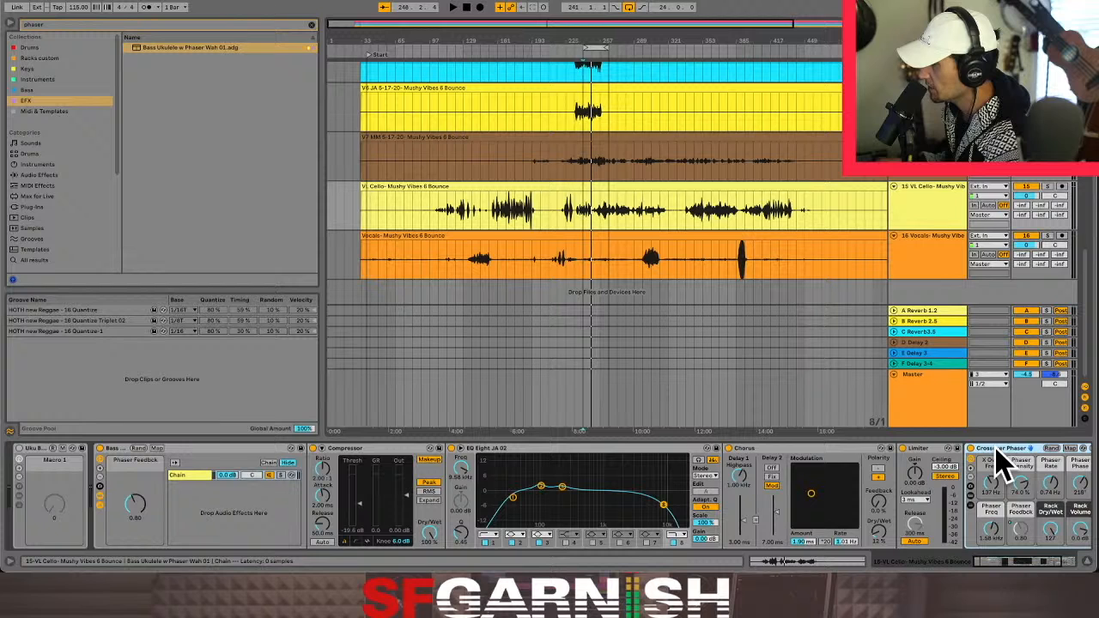
pyautogui.moveTo(1000, 464); pyautogui.dragTo(53, 504)
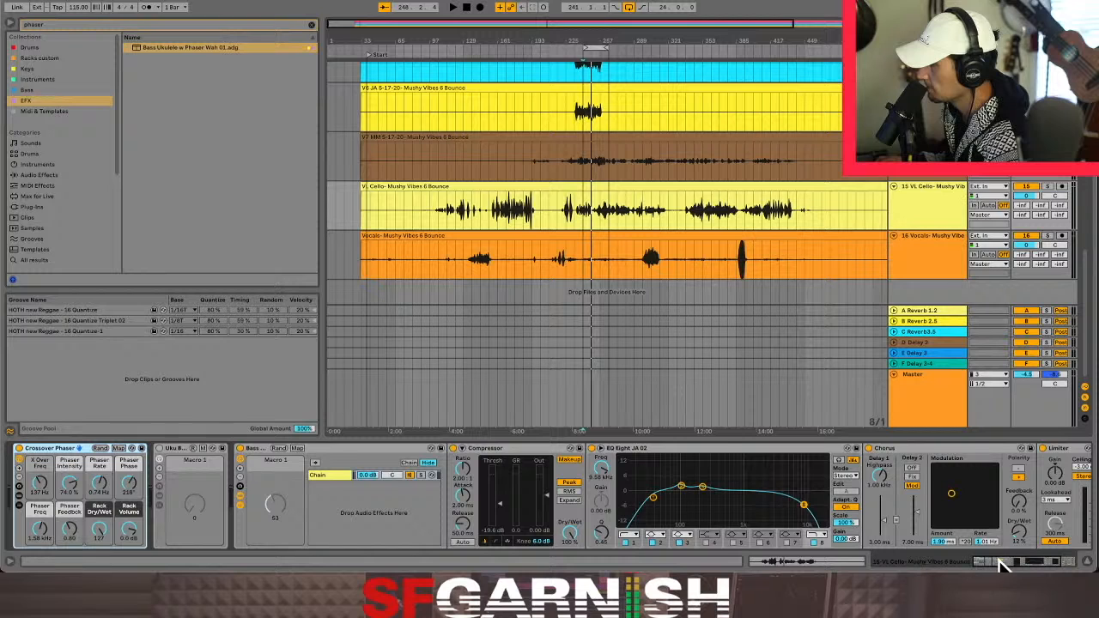
# Show the Uku rack's chain list and place the Crossover Phaser between the Compressor and EQ Eight in the Bass Ukulele rack.
pyautogui.moveTo(1004, 563); pyautogui.dragTo(970, 567)
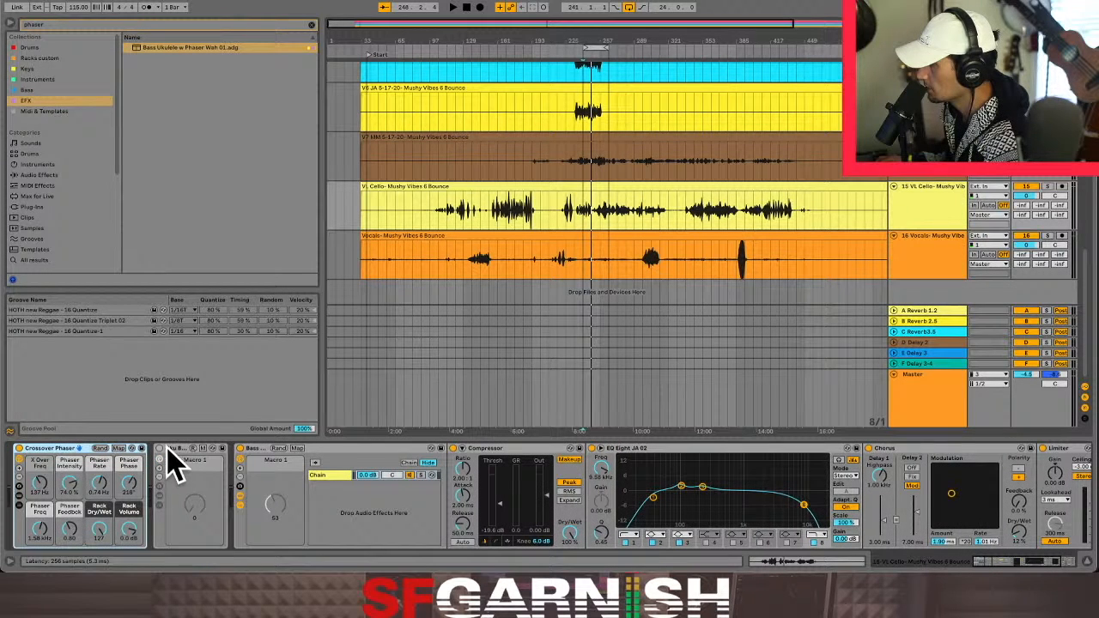
pyautogui.click(160, 506)
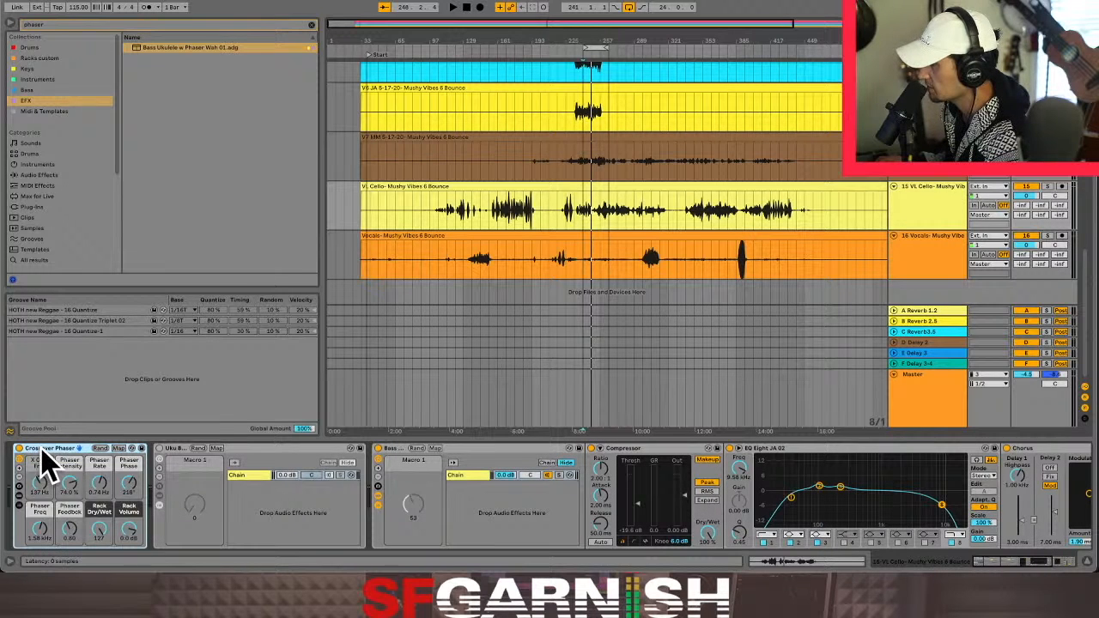
pyautogui.moveTo(48, 463); pyautogui.dragTo(713, 498)
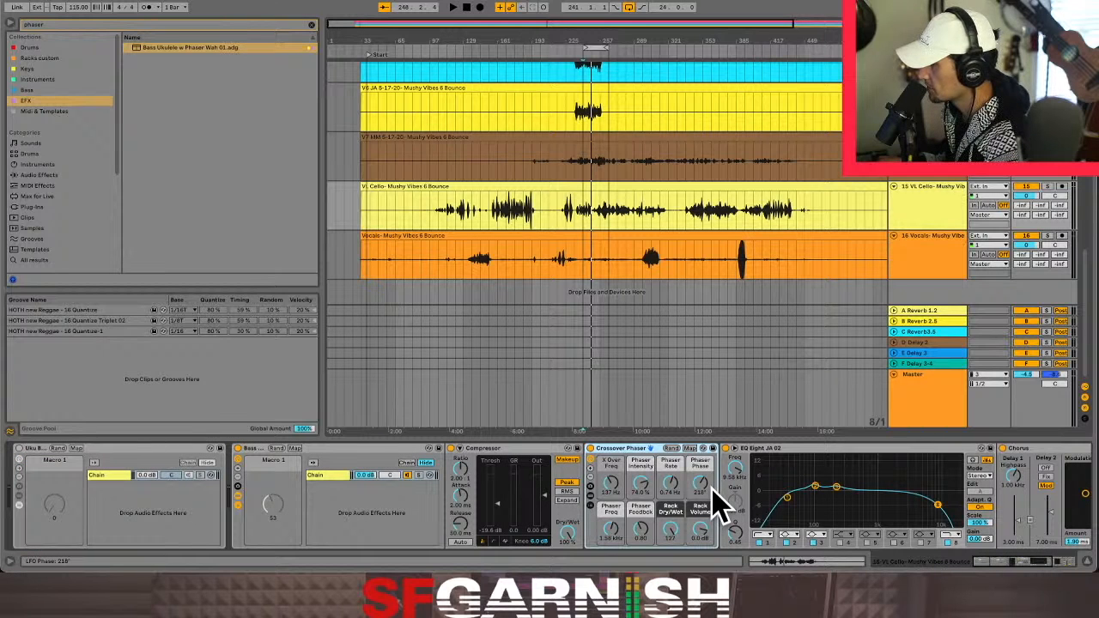
# Turn the original Uku rack back on and unfold its devices.
pyautogui.click(256, 449)
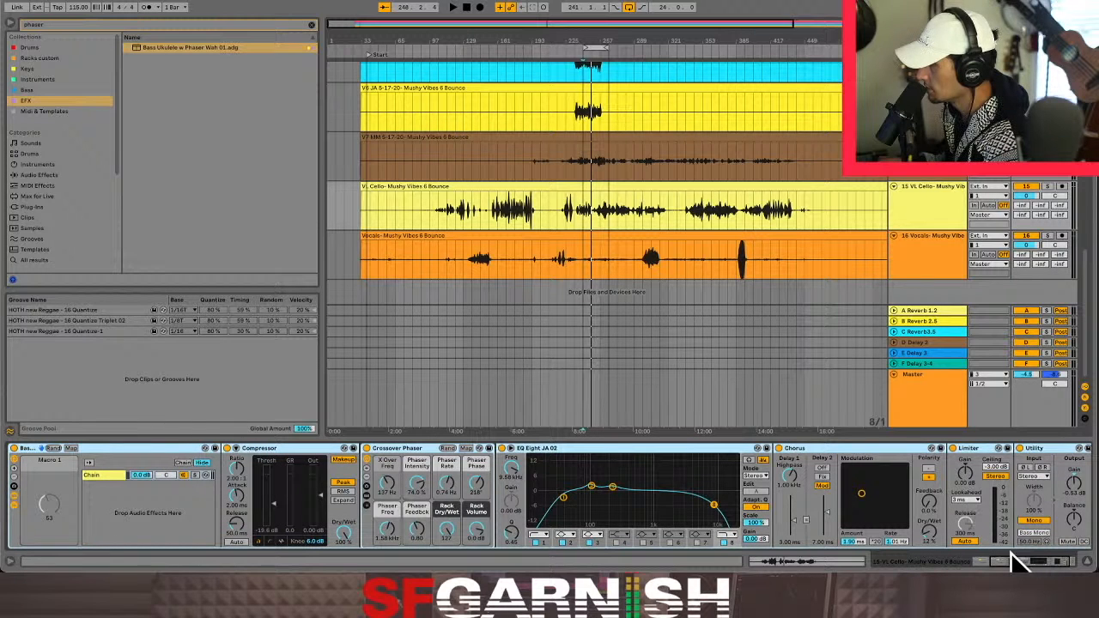
pyautogui.moveTo(1018, 558); pyautogui.dragTo(997, 563)
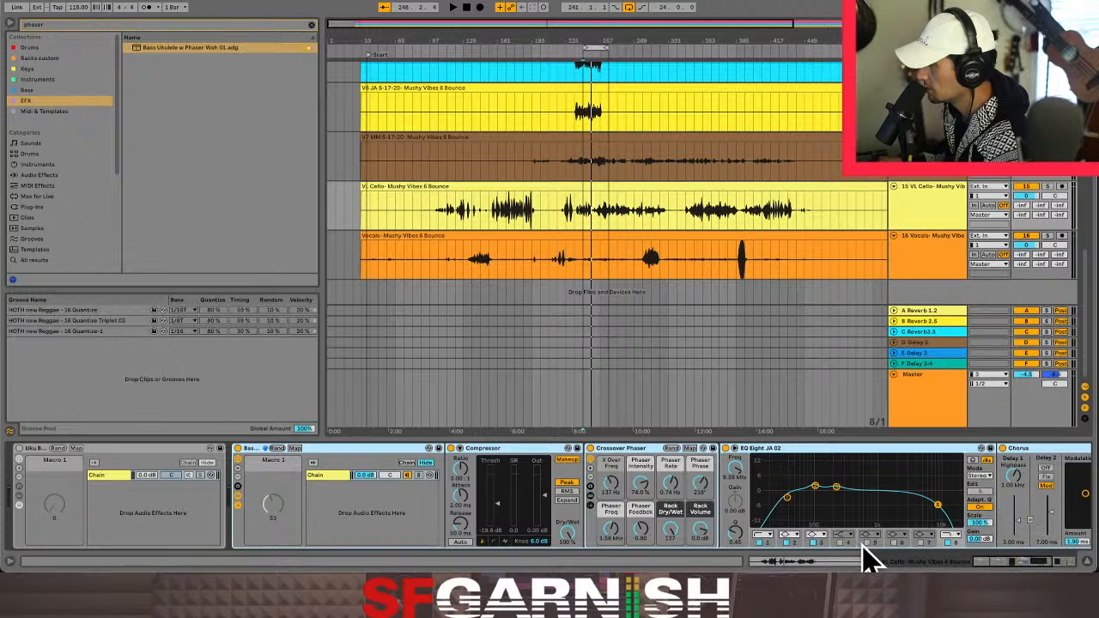
pyautogui.click(631, 453)
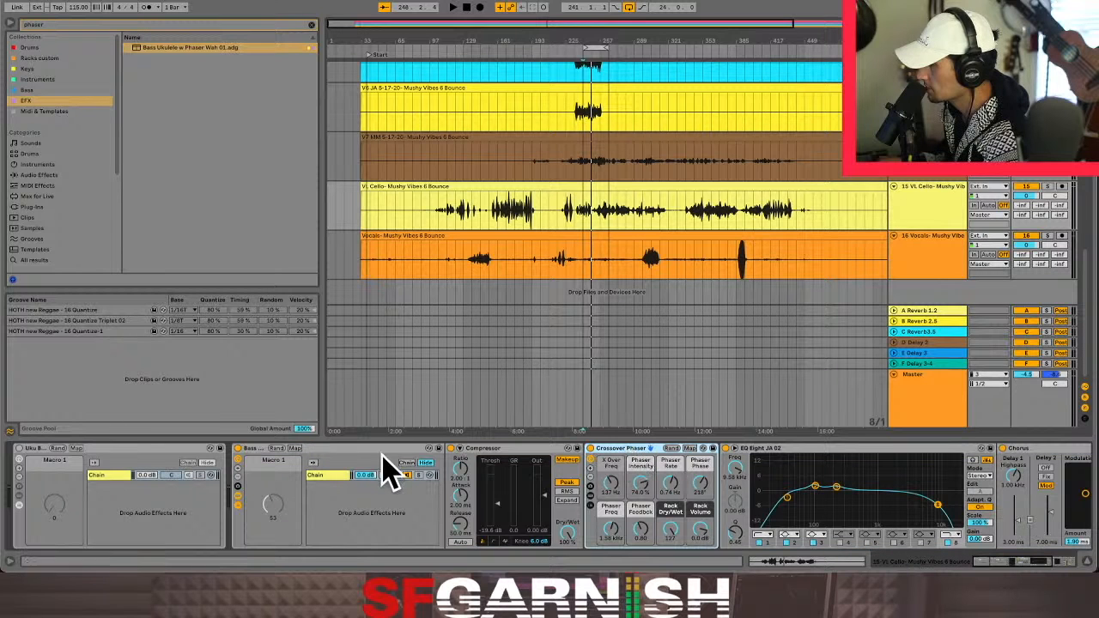
pyautogui.click(34, 503)
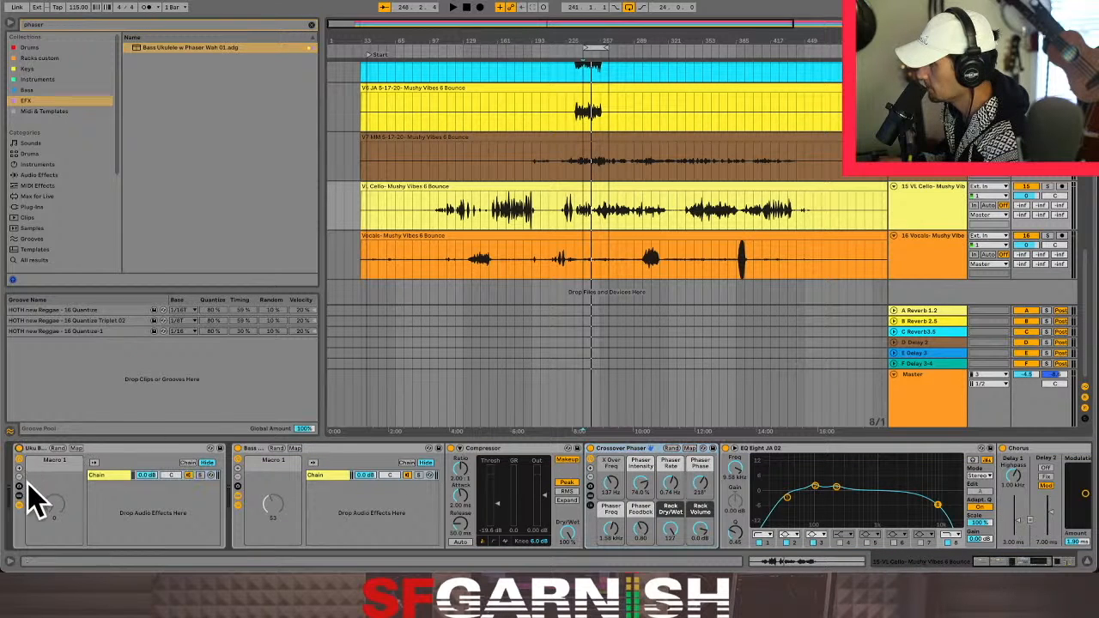
pyautogui.click(19, 496)
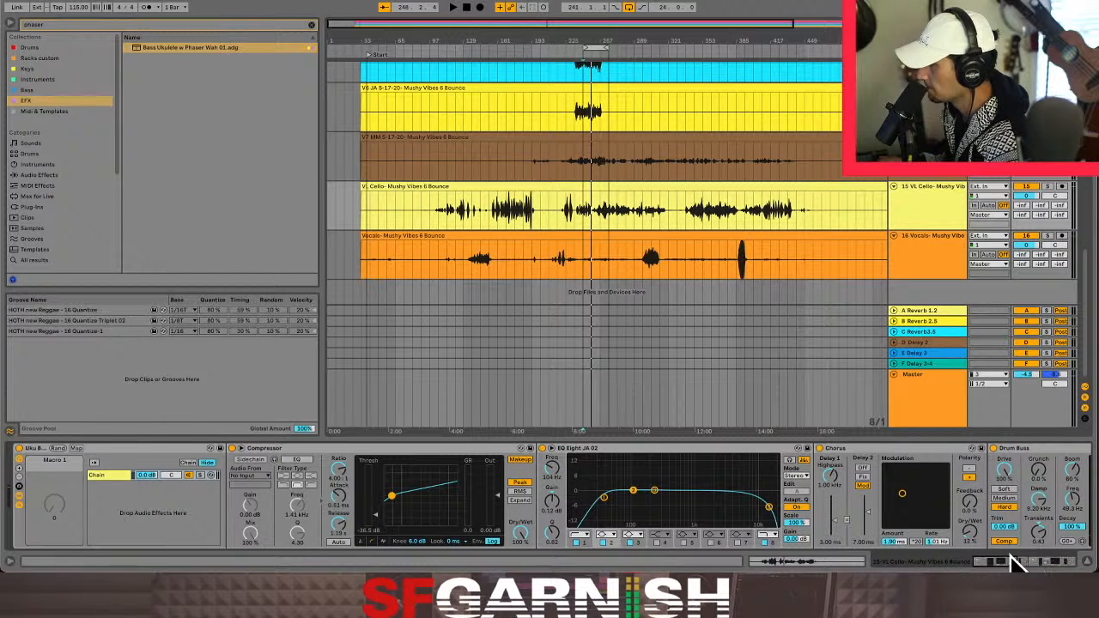
# Select the Crossover Phaser inside the Bass Ukulele rack.
pyautogui.moveTo(1009, 562)
pyautogui.mouseDown()
pyautogui.moveTo(1089, 564)
pyautogui.moveTo(1030, 565)
pyautogui.mouseUp()
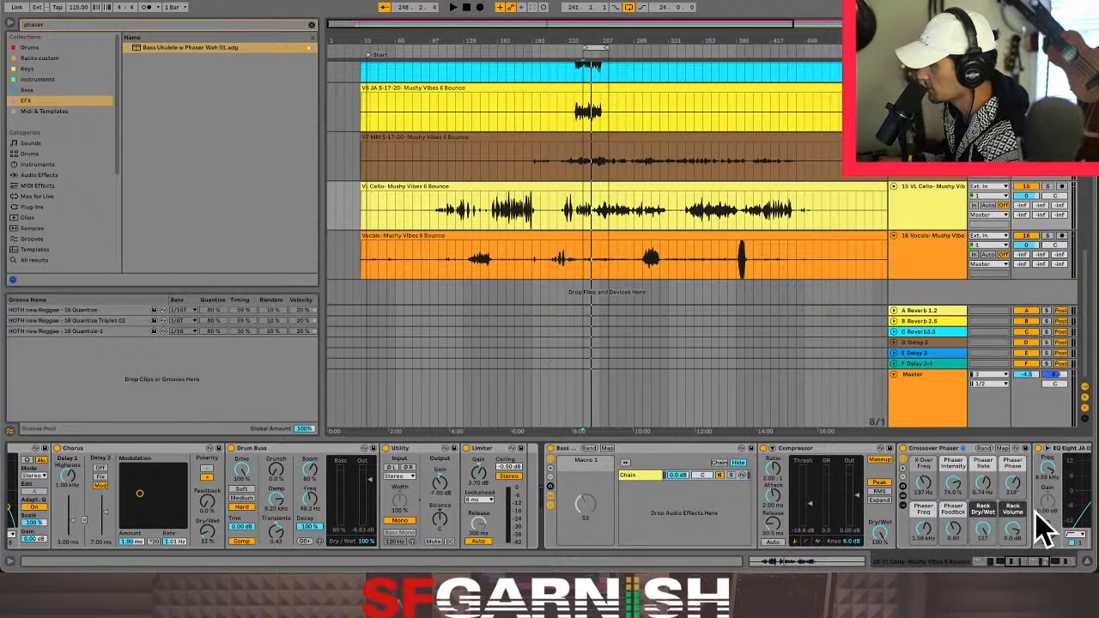
pyautogui.click(928, 449)
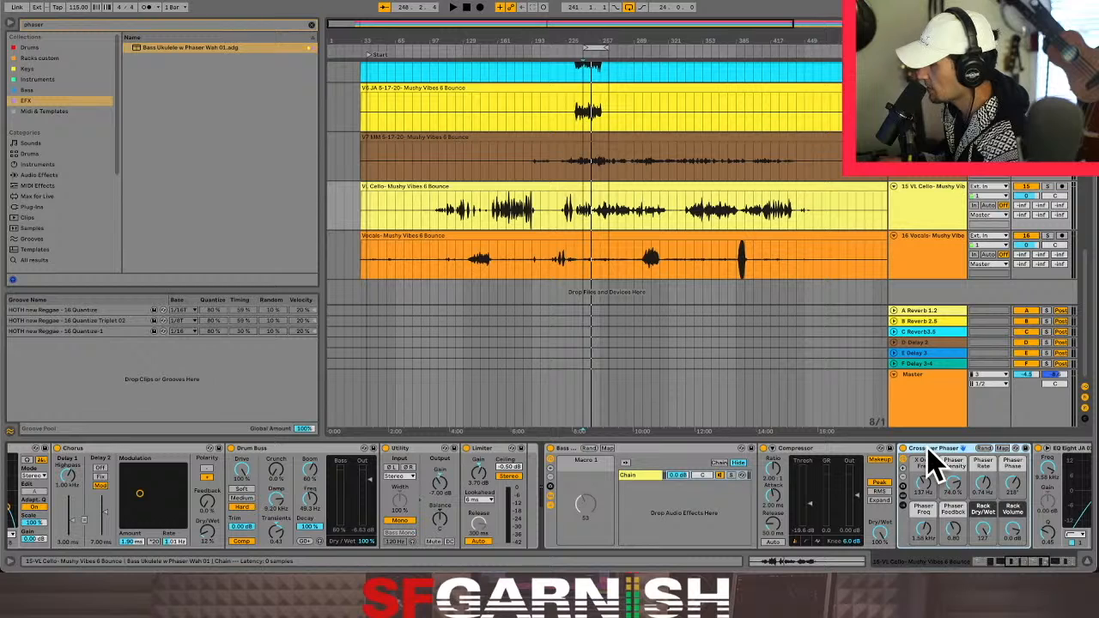
# Move the Crossover Phaser rack into the second chain of the Uku Bass rack and start playback.
pyautogui.moveTo(928, 452); pyautogui.dragTo(155, 511)
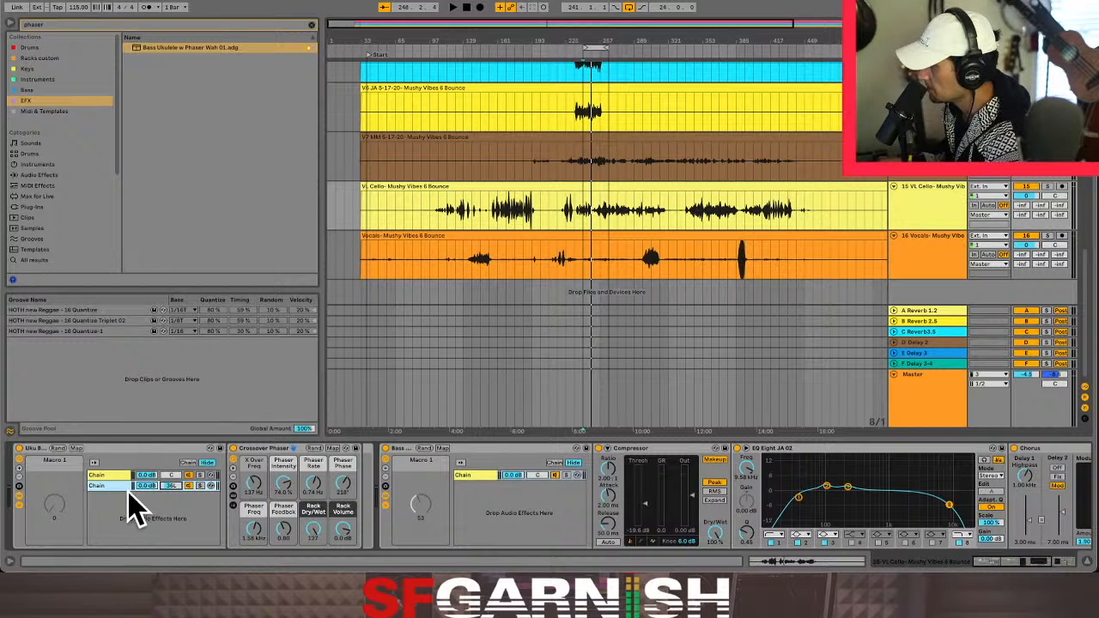
pyautogui.click(273, 466)
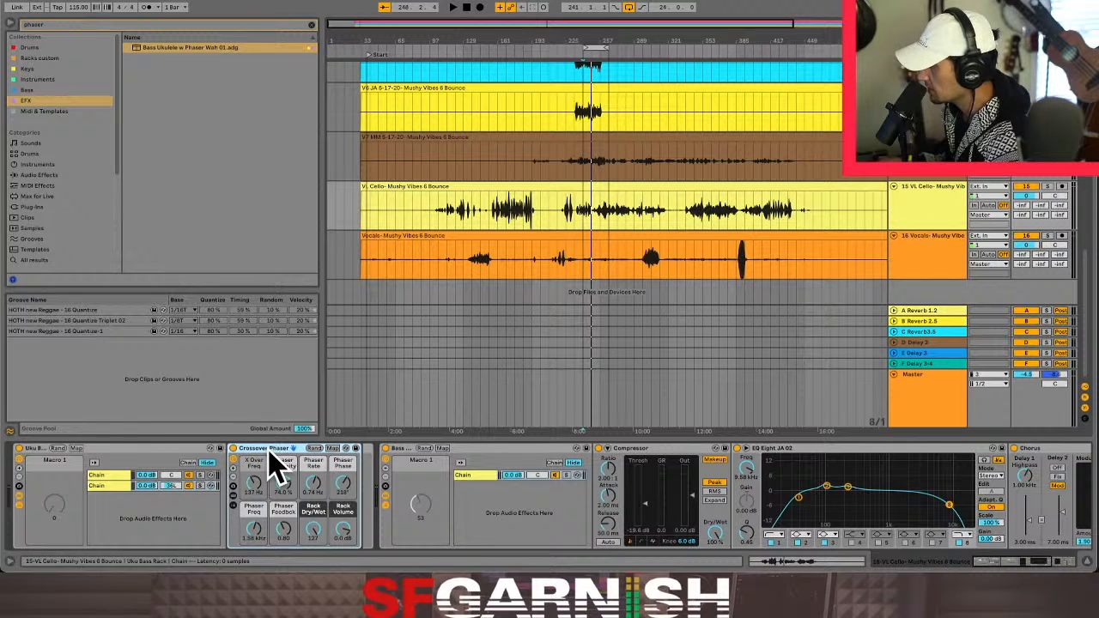
pyautogui.press('space')
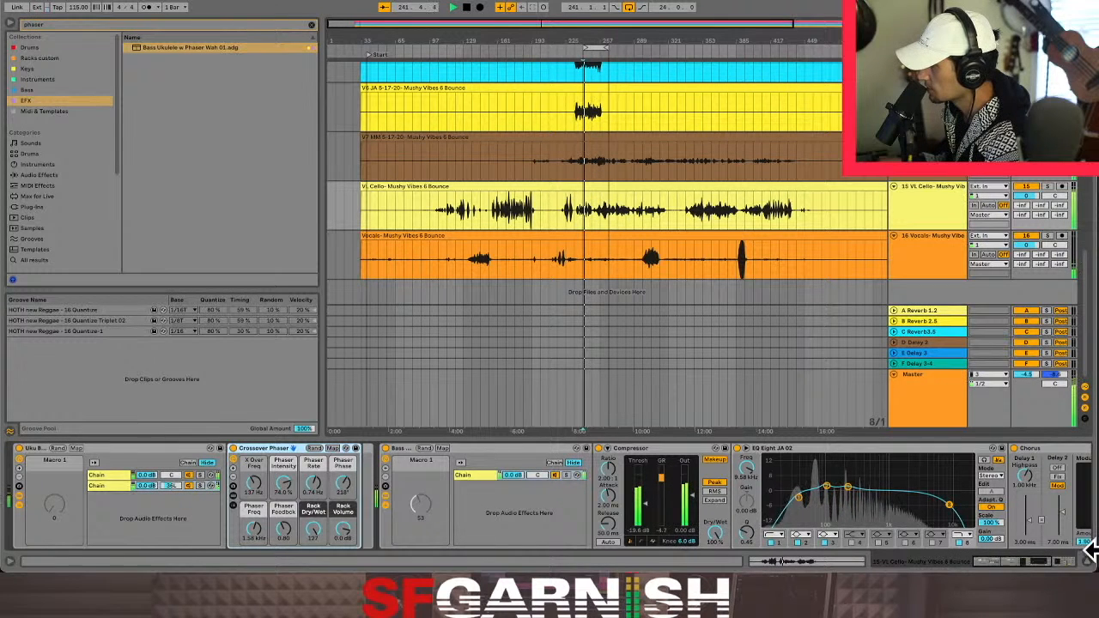
# Delete the Bass rack and all devices that follow the Crossover Phaser in the second chain.
pyautogui.moveTo(1005, 562); pyautogui.dragTo(1084, 554)
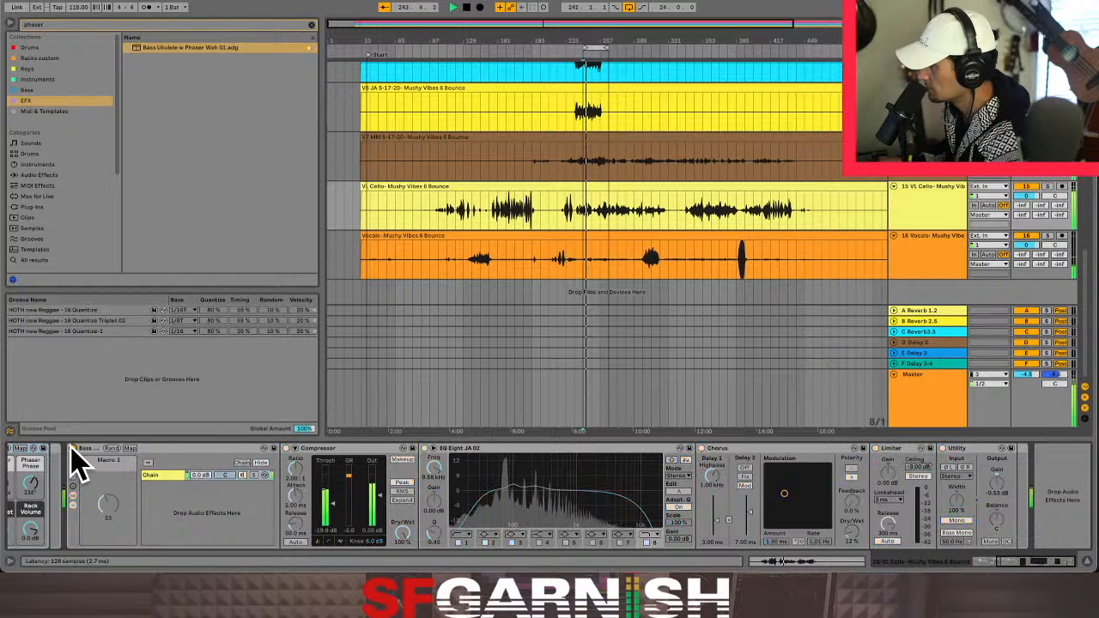
pyautogui.click(180, 463)
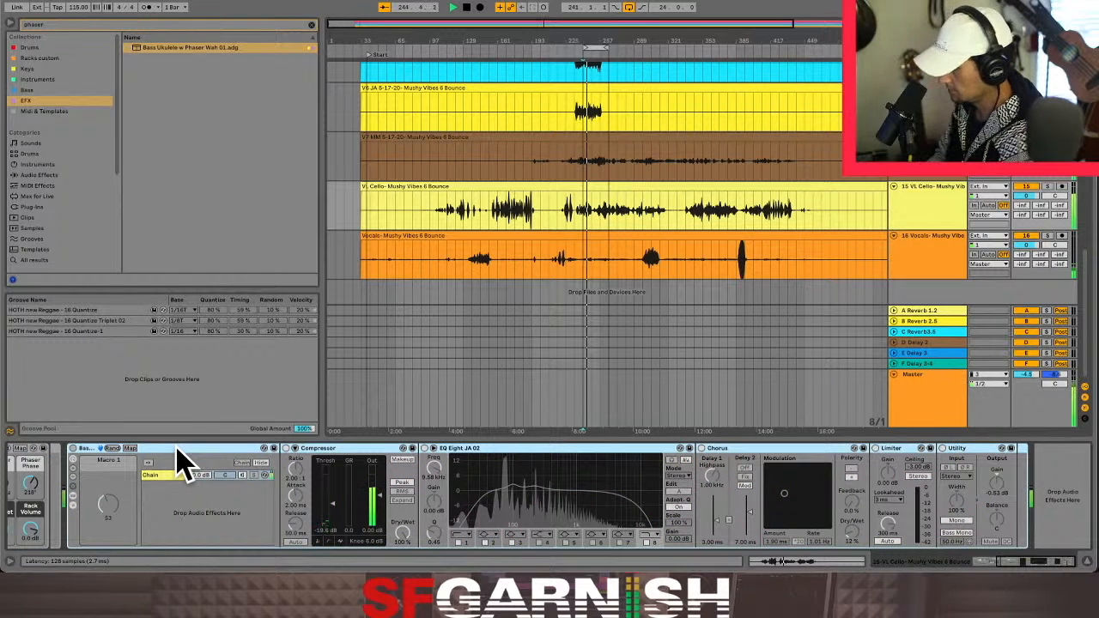
pyautogui.press('Delete')
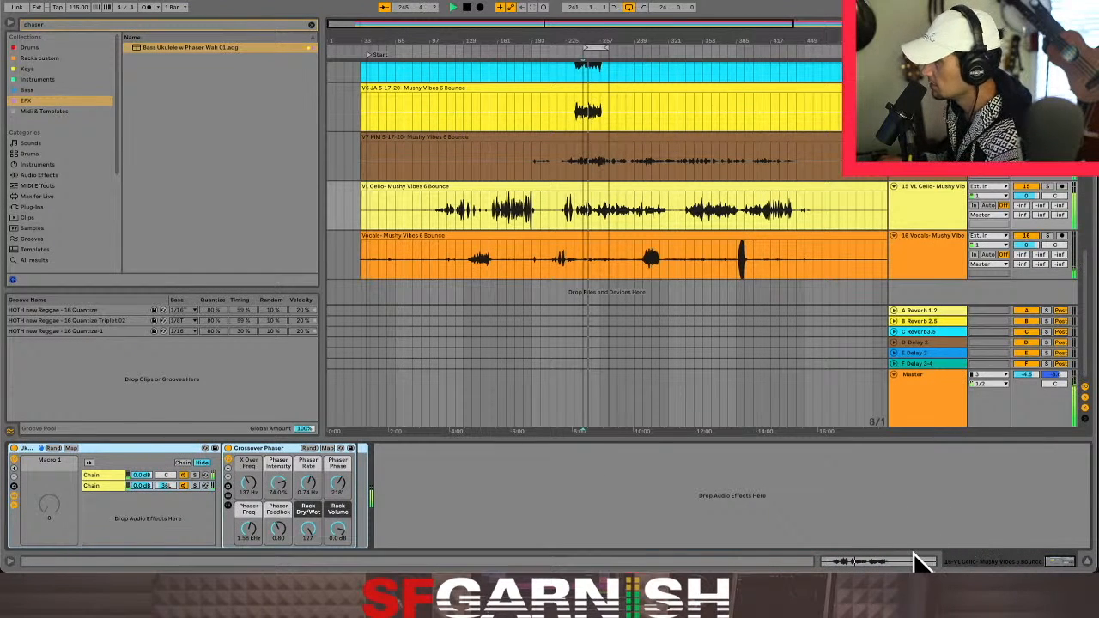
# Compare the device setups of the Uku Bass rack's two chains.
pyautogui.click(118, 486)
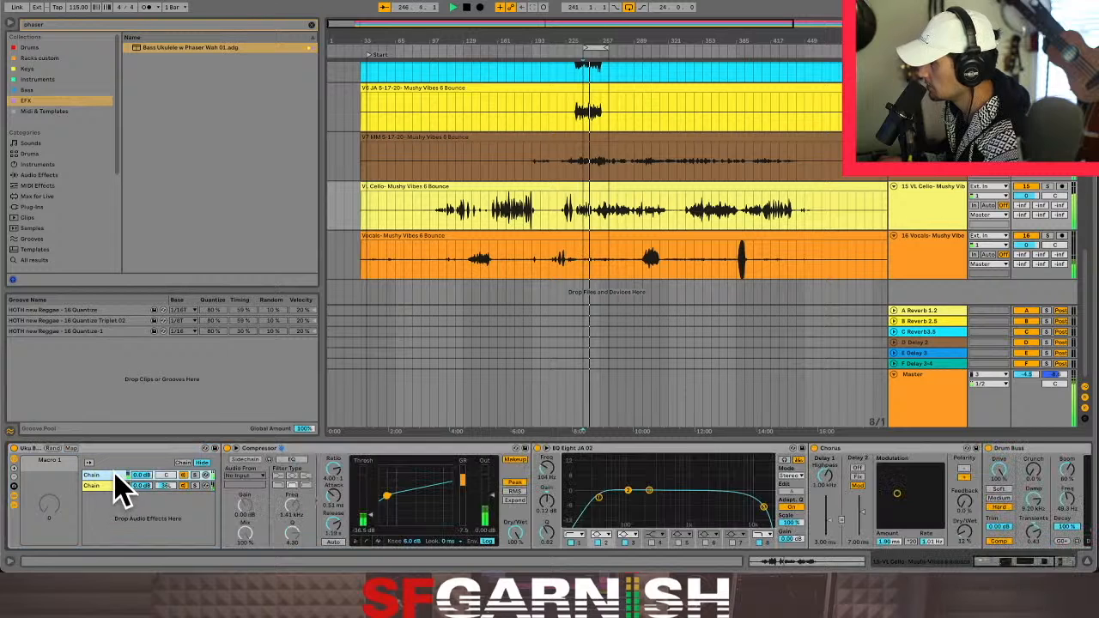
pyautogui.click(112, 486)
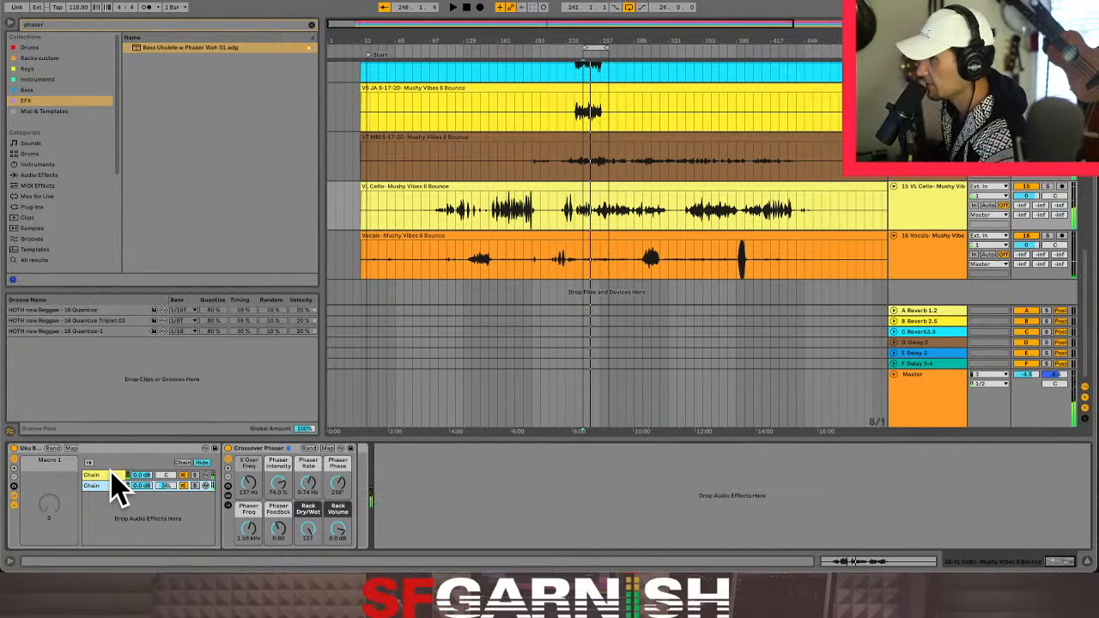
pyautogui.click(117, 486)
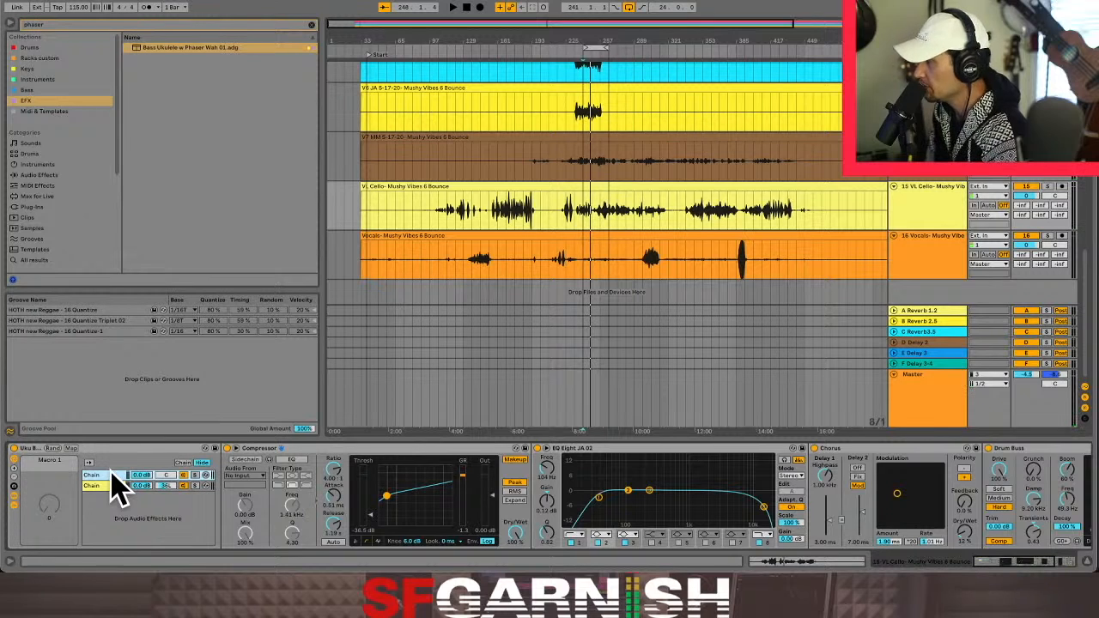
pyautogui.click(112, 487)
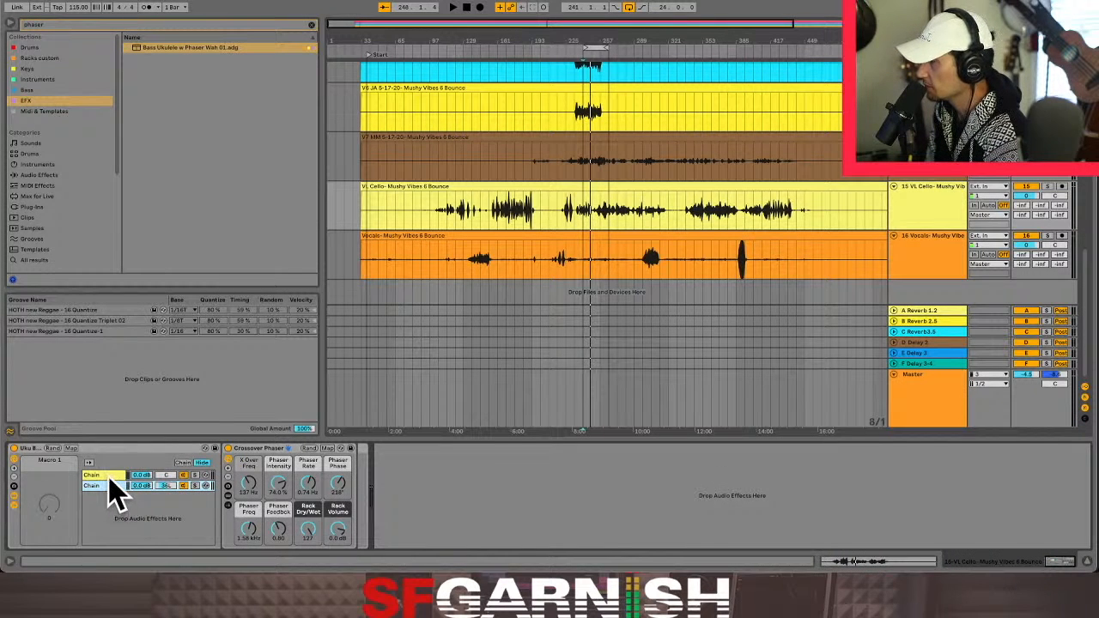
pyautogui.click(110, 486)
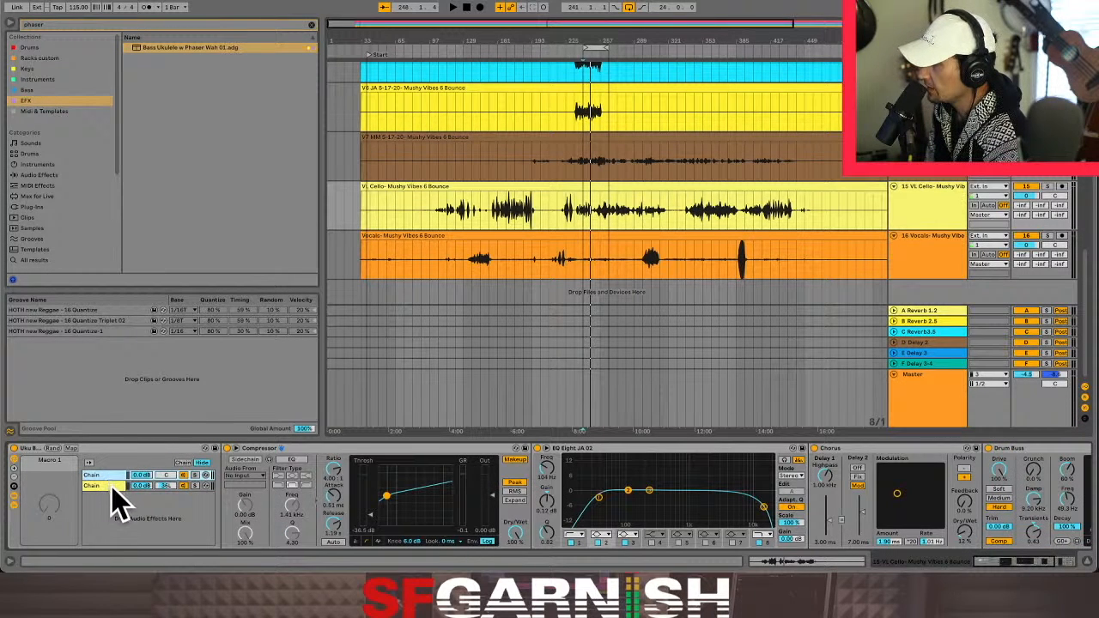
# Centre the pan of the Uku Bass rack's second chain, solo it together with the cello track, and start playback.
pyautogui.click(113, 487)
pyautogui.click(113, 487)
pyautogui.click(113, 490)
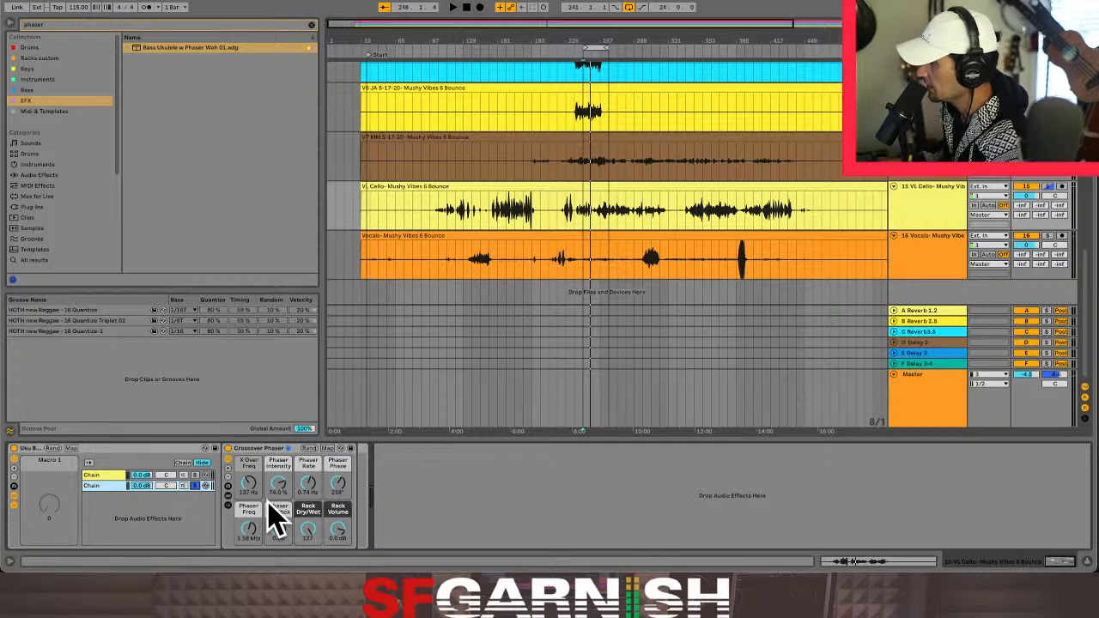
pyautogui.press('space')
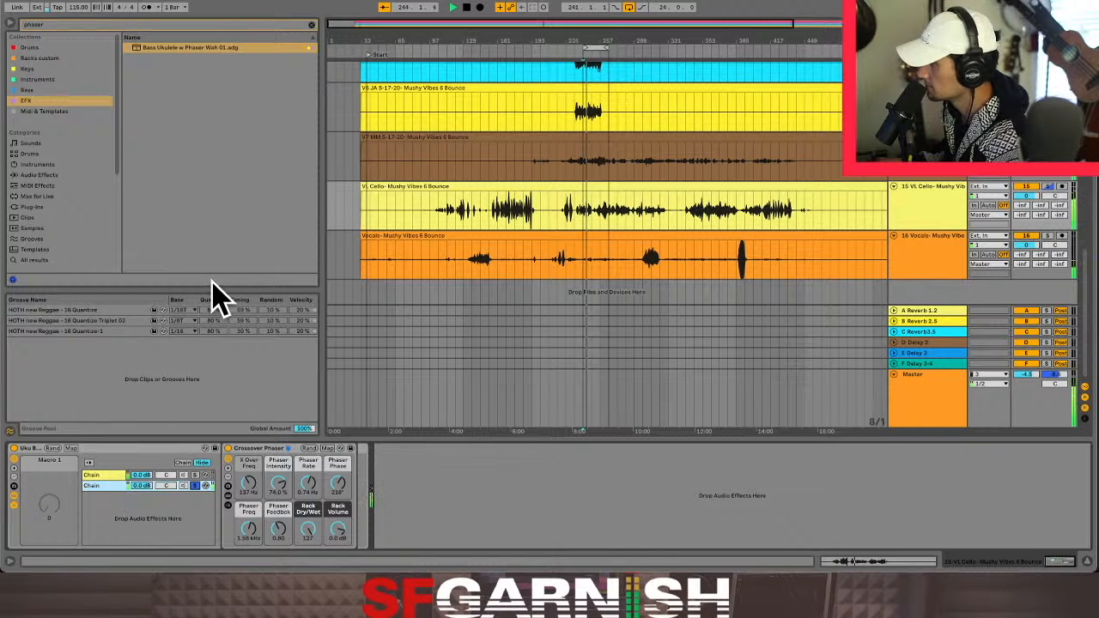
# Tune the Crossover Phaser to crossover 264 Hz, intensity 64.6 %, rate 0.41 Hz, phase 136°, frequency 443 Hz, feedback 0.71 and rack volume 6.0 dB.
pyautogui.moveTo(314, 494); pyautogui.dragTo(314, 462)
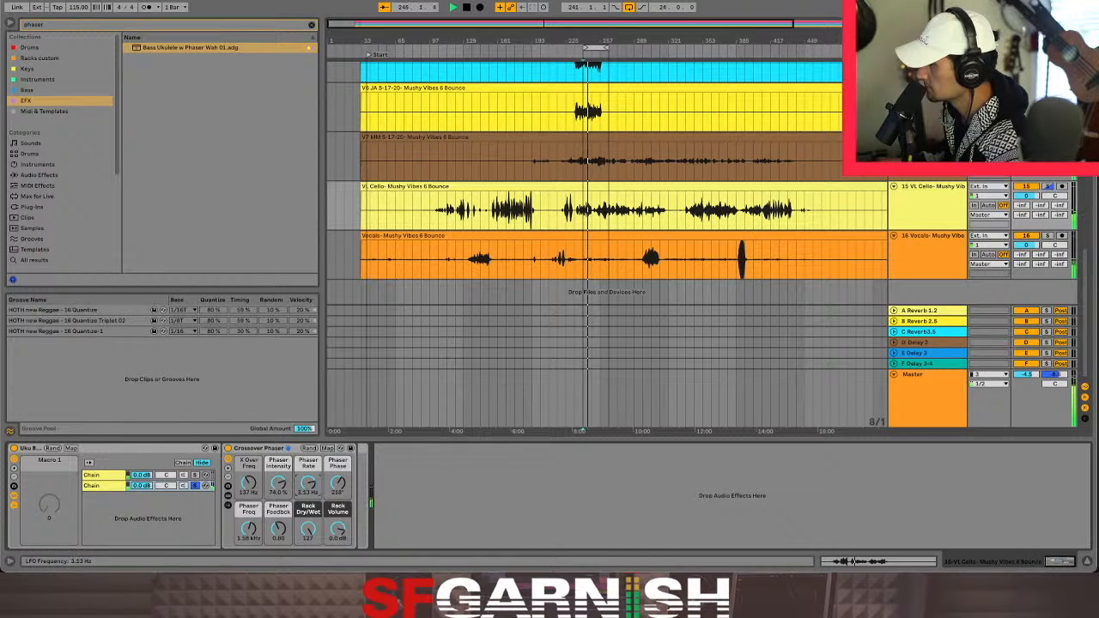
pyautogui.moveTo(336, 532); pyautogui.dragTo(248, 466)
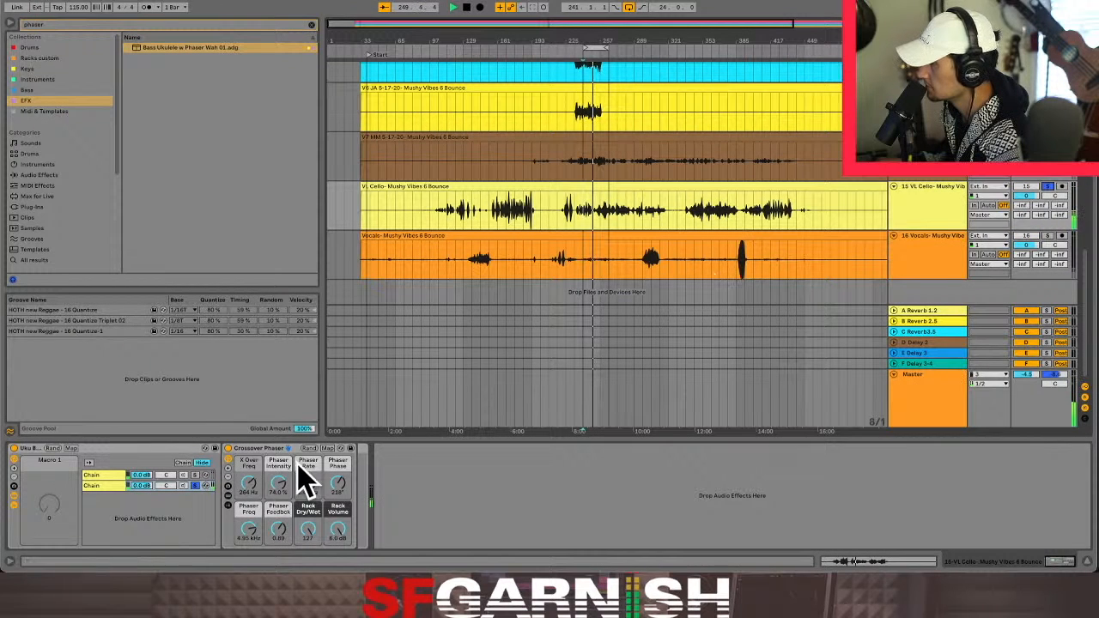
pyautogui.moveTo(255, 529); pyautogui.dragTo(280, 529)
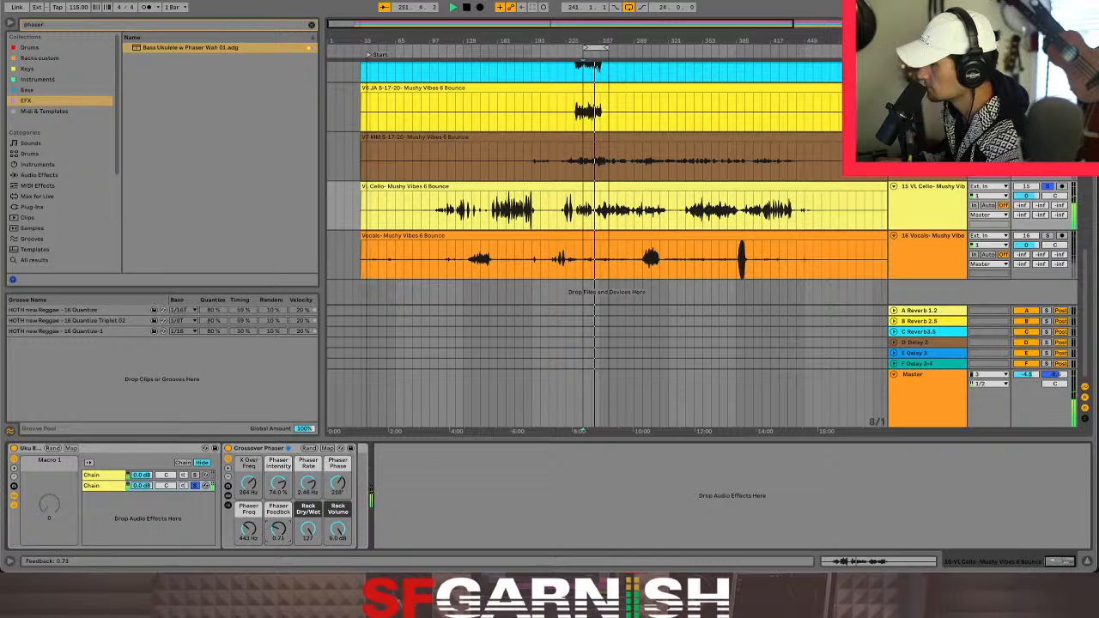
pyautogui.moveTo(325, 485); pyautogui.dragTo(324, 533)
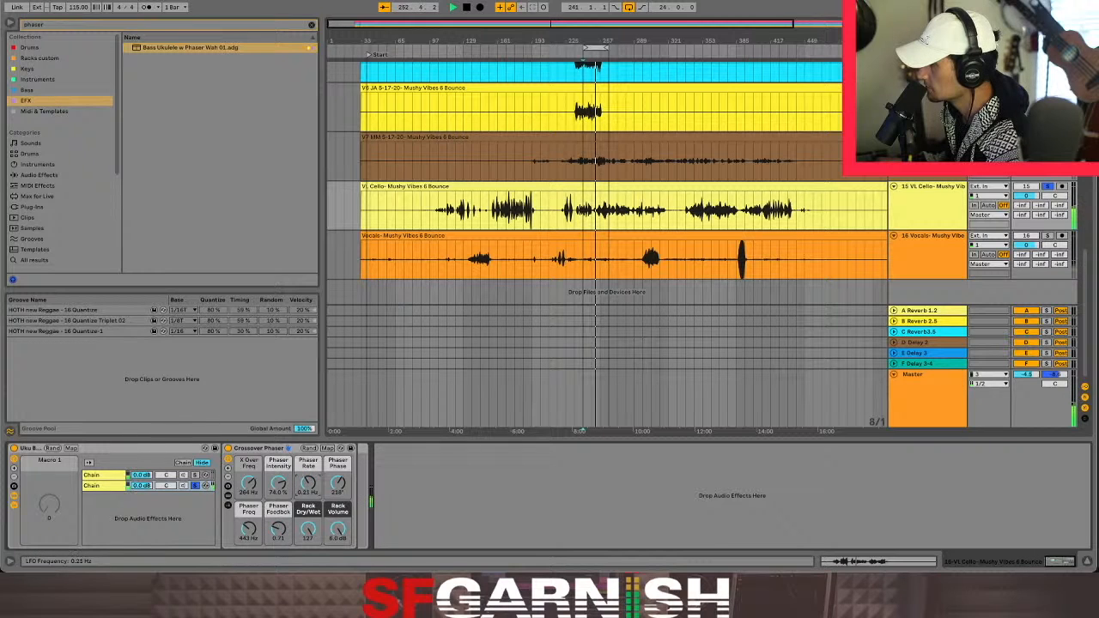
pyautogui.moveTo(308, 484); pyautogui.dragTo(278, 475)
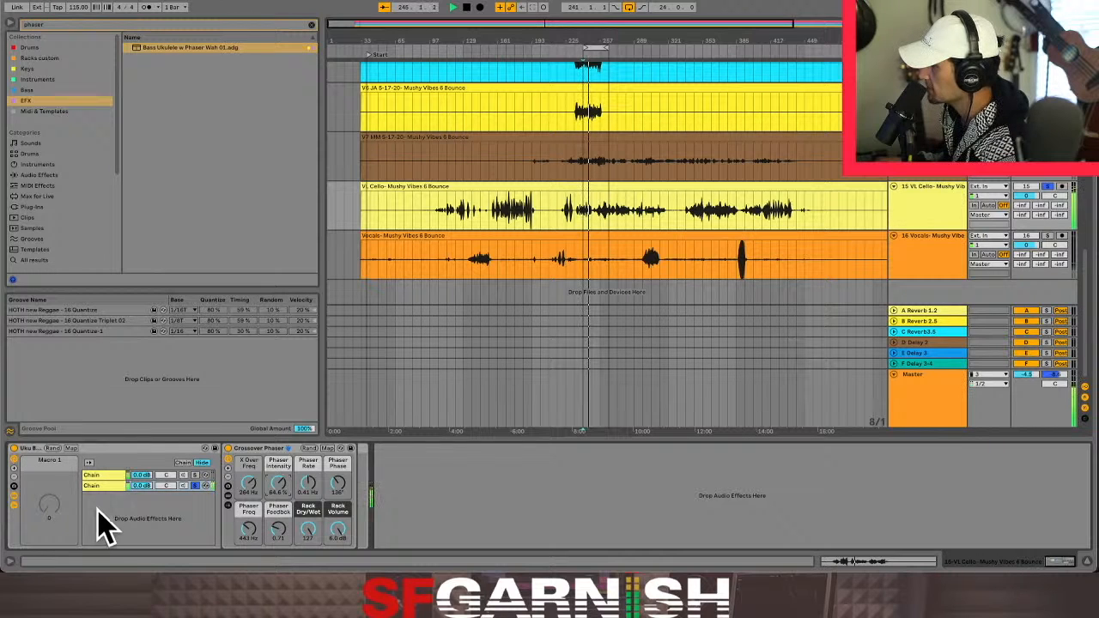
# Add a Utility audio effect after the Crossover Phaser and set its gain to 7.00 dB.
pyautogui.click(176, 49)
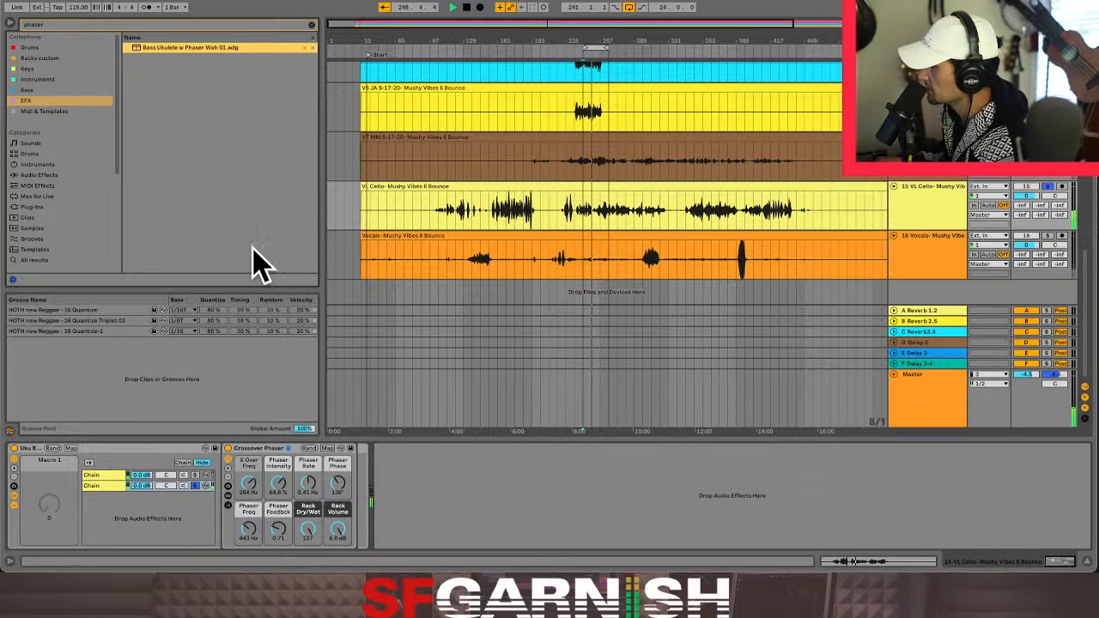
pyautogui.click(311, 25)
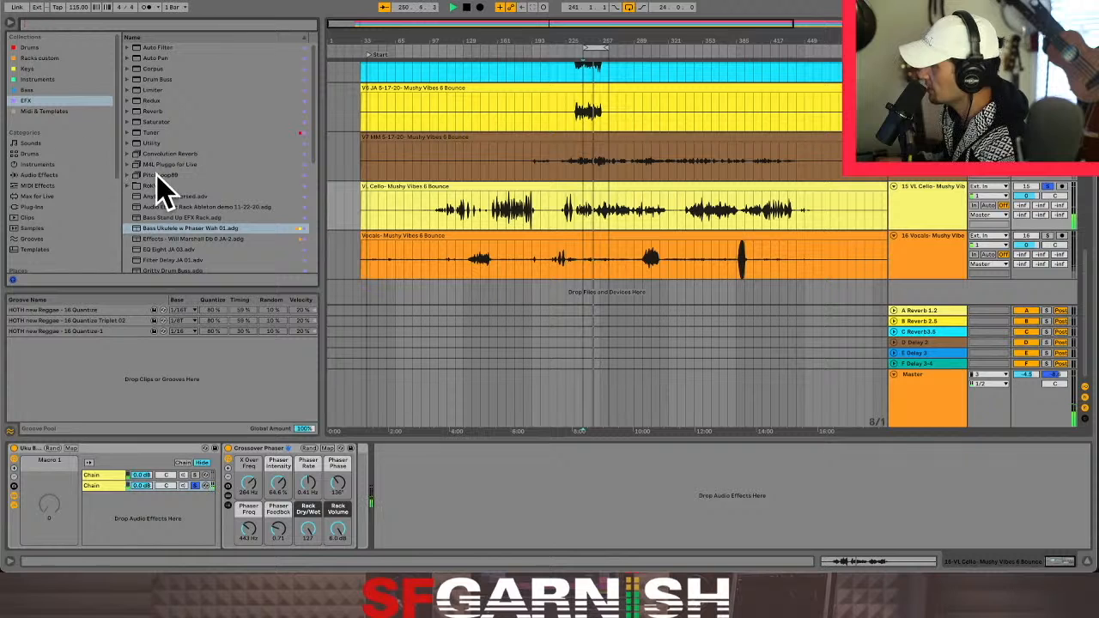
pyautogui.click(40, 176)
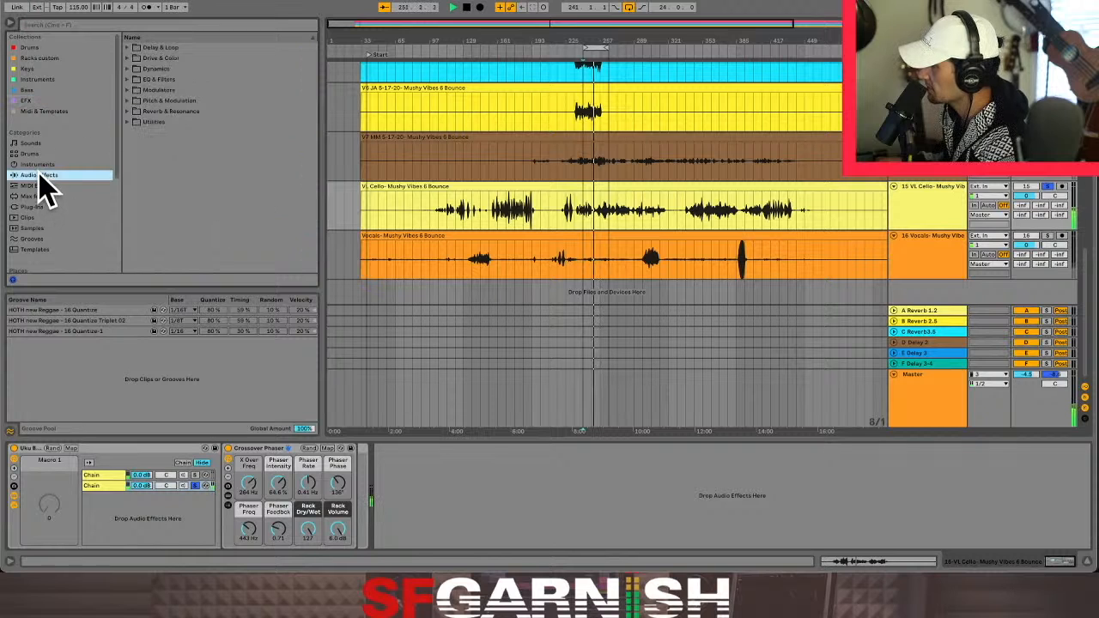
pyautogui.click(131, 123)
pyautogui.click(168, 208)
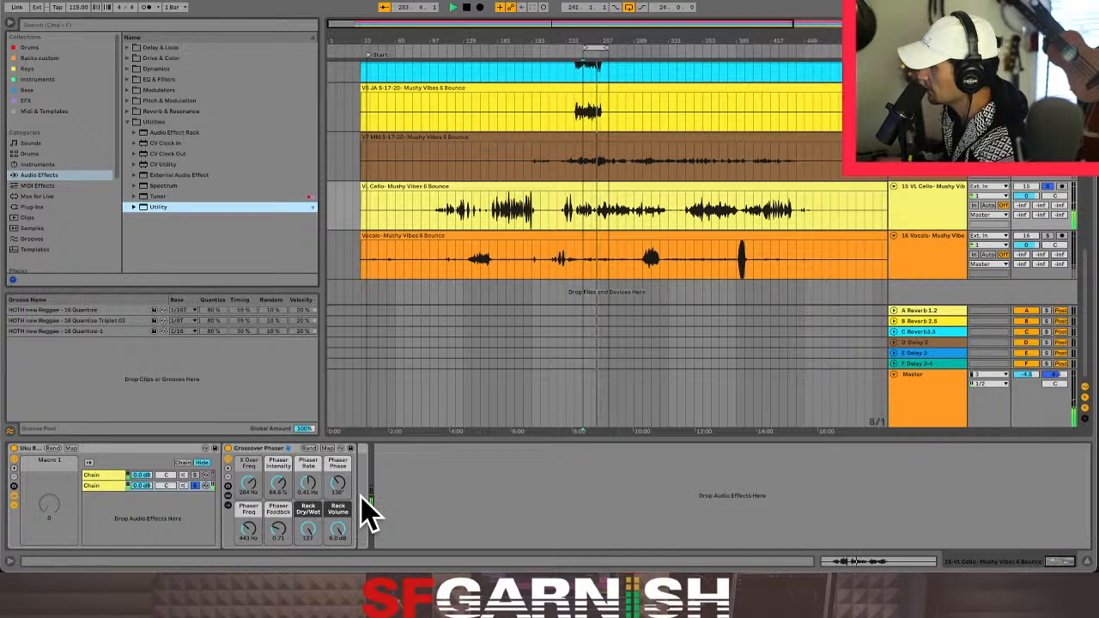
pyautogui.click(135, 208)
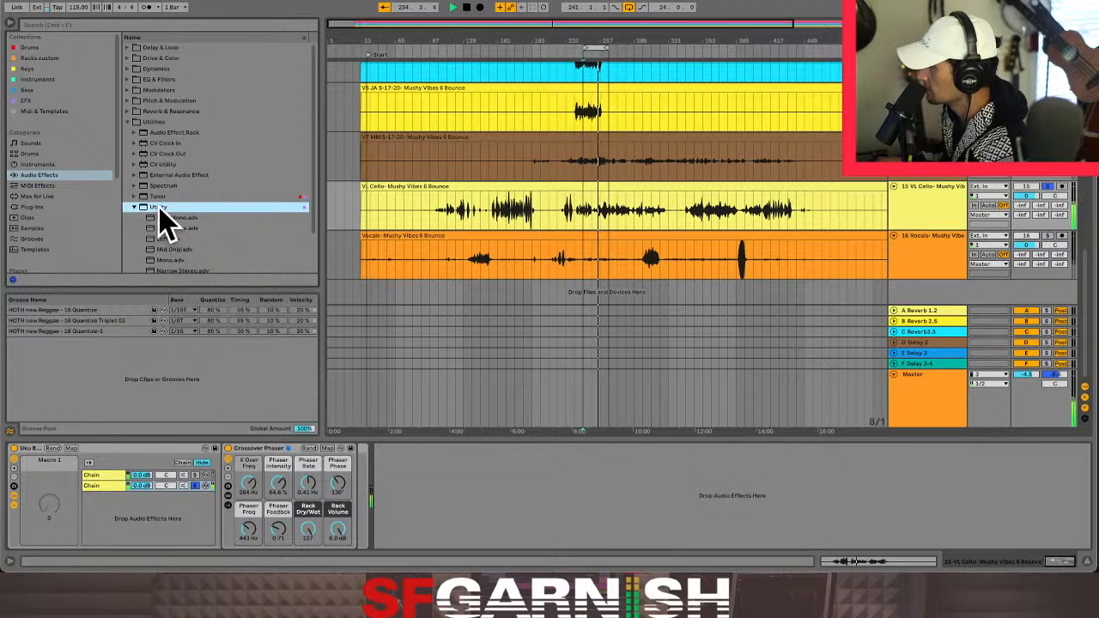
pyautogui.moveTo(162, 219); pyautogui.dragTo(351, 493)
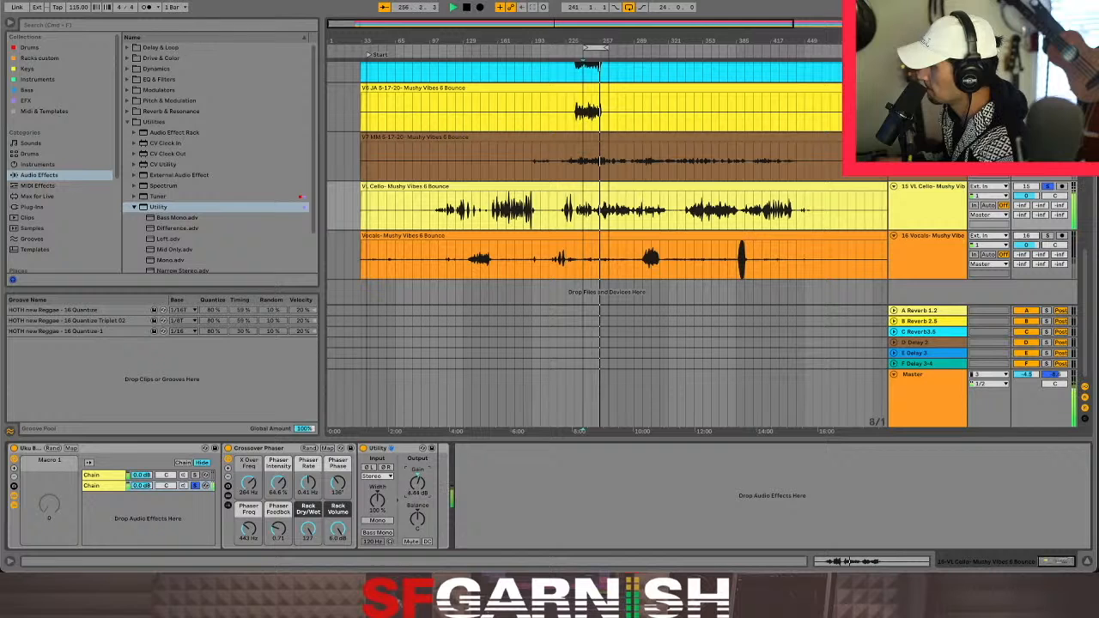
pyautogui.moveTo(418, 484); pyautogui.dragTo(417, 486)
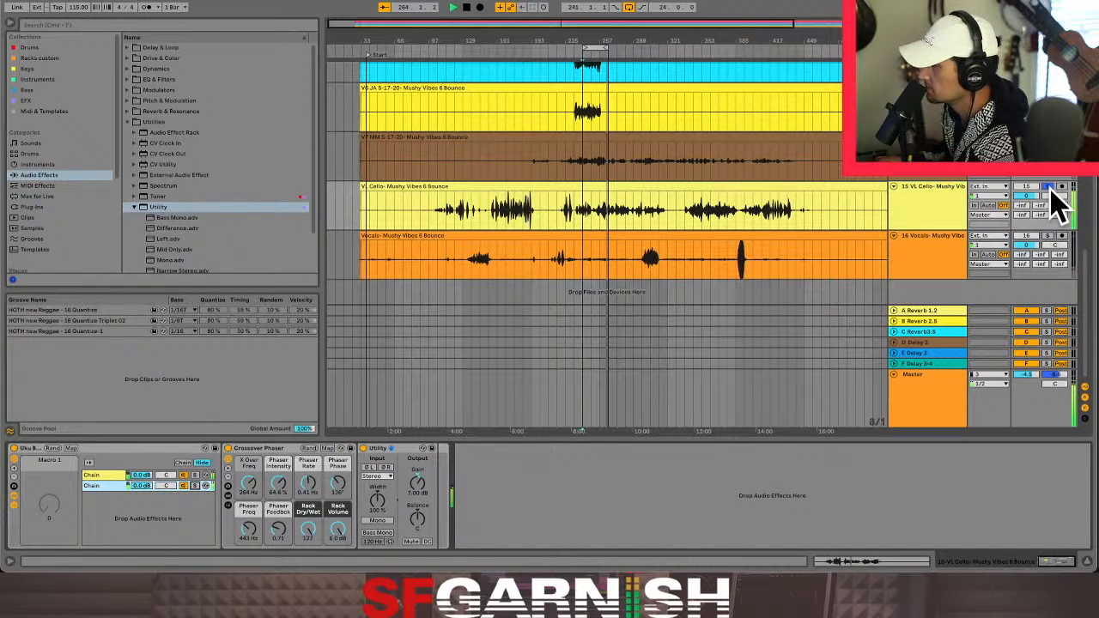
# Stop playback and add a Limiter from the Dynamics effects after the Utility in the second chain.
pyautogui.press('space')
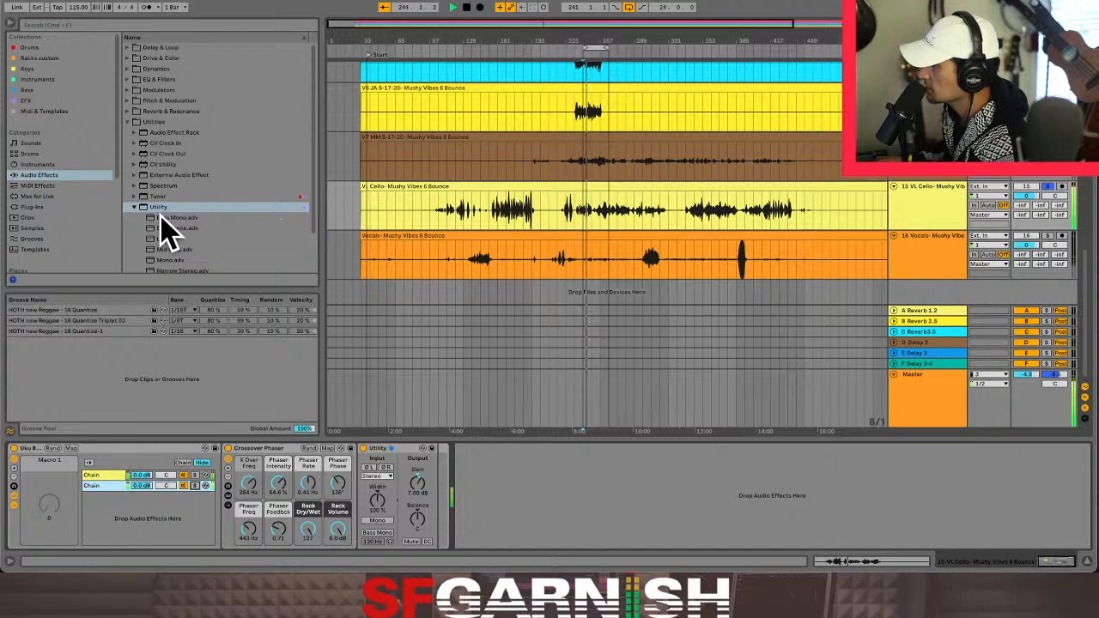
pyautogui.press('space')
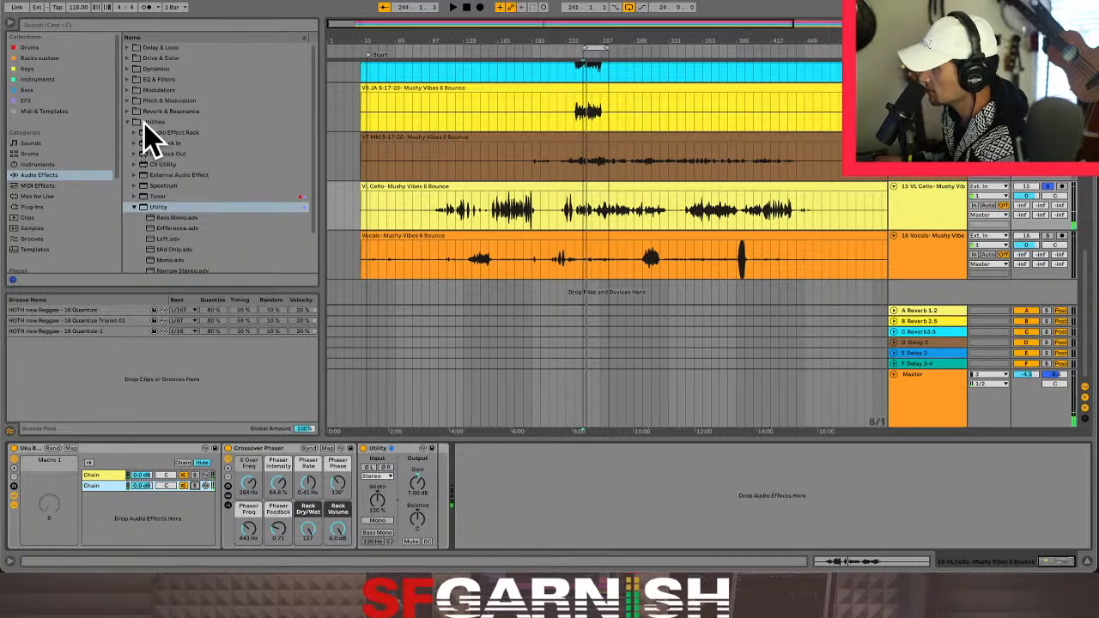
pyautogui.click(128, 69)
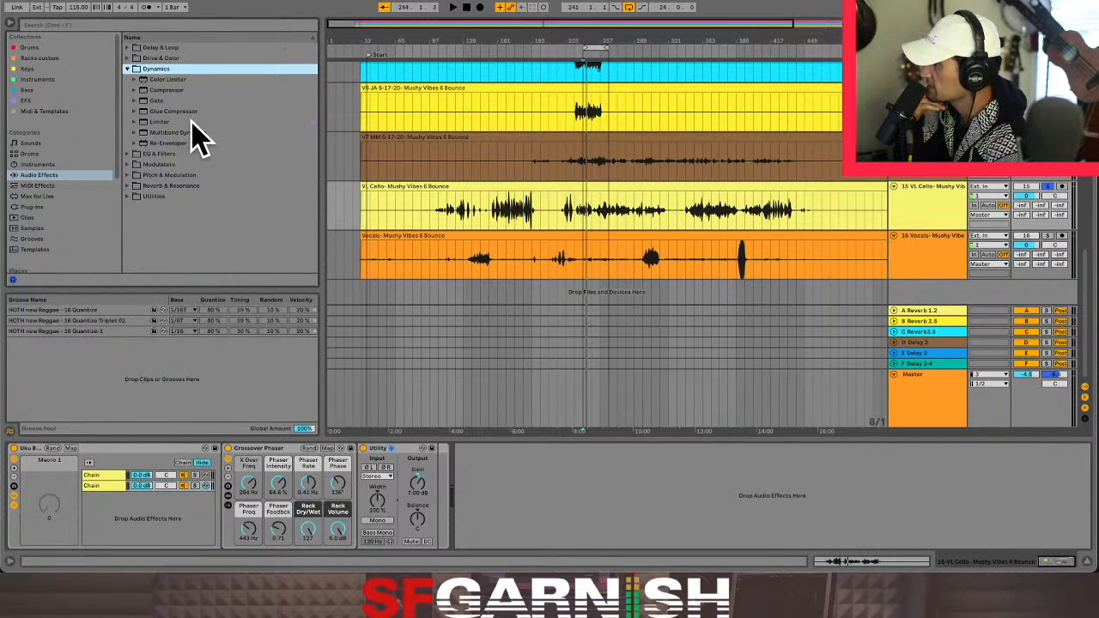
pyautogui.moveTo(157, 123); pyautogui.dragTo(439, 506)
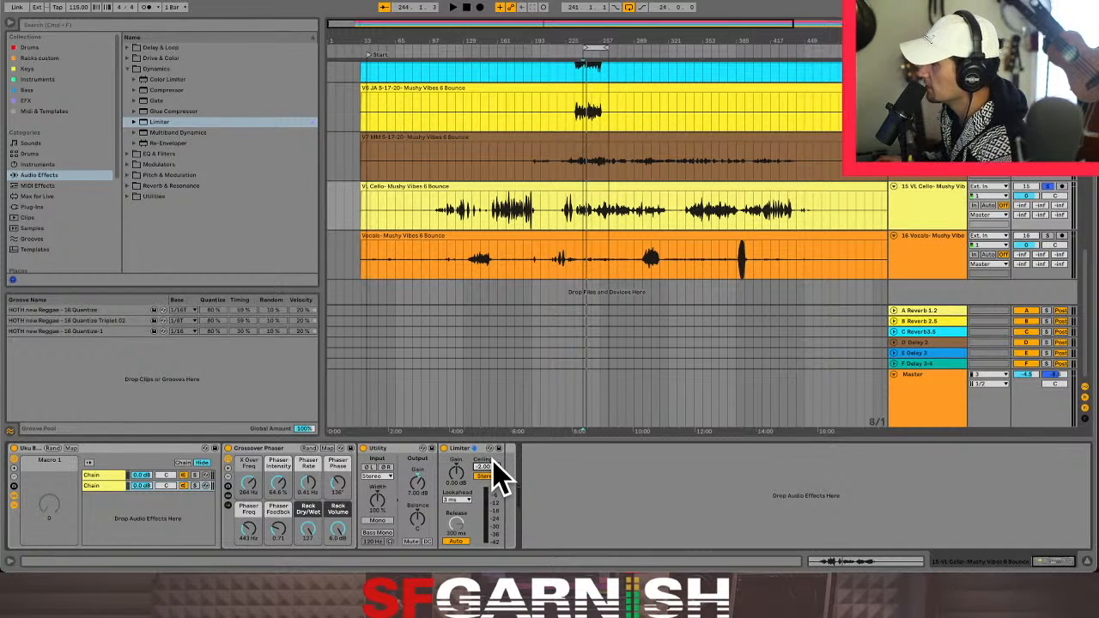
# On the first chain's Limiter, reset the gain to 0.00 dB, set the ceiling to -3.00 dB and switch from Stereo to L/R during playback.
pyautogui.click(111, 474)
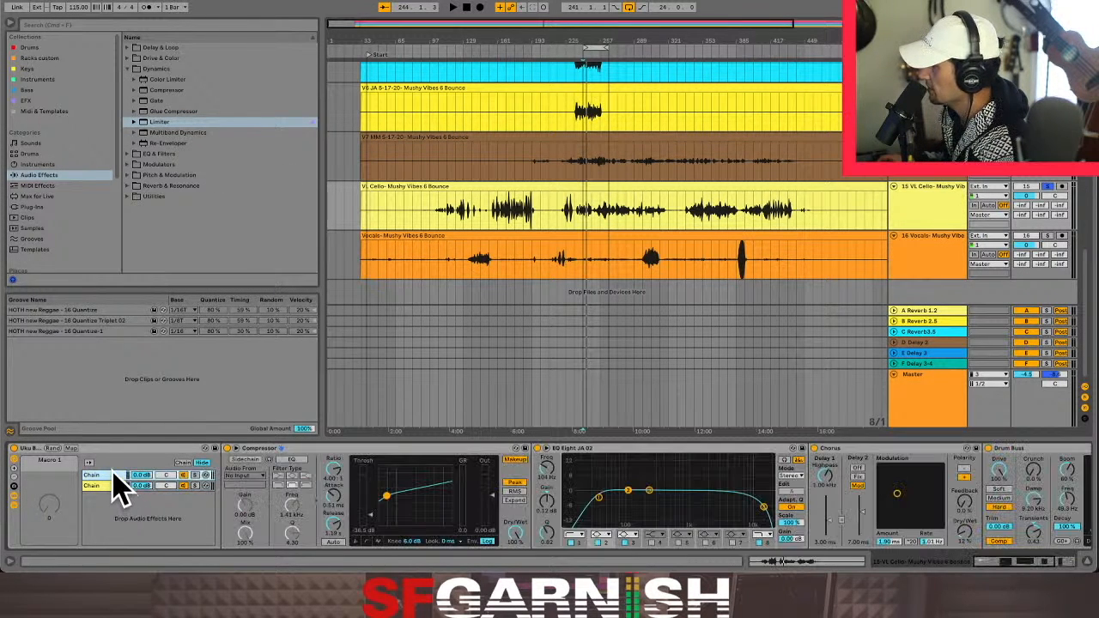
pyautogui.click(1003, 563)
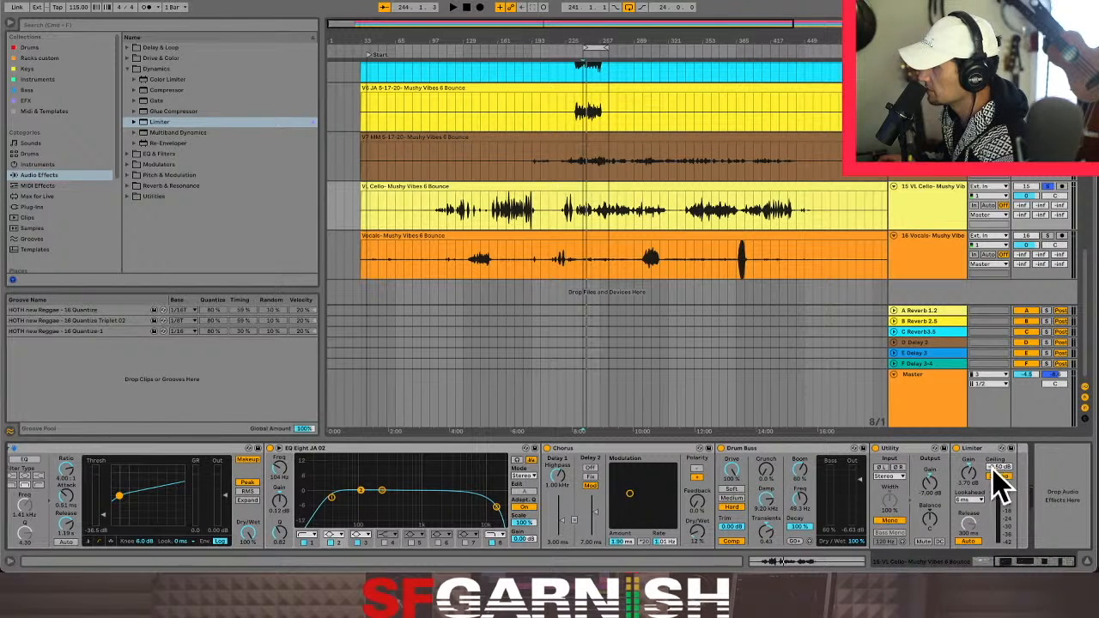
pyautogui.doubleClick(964, 480)
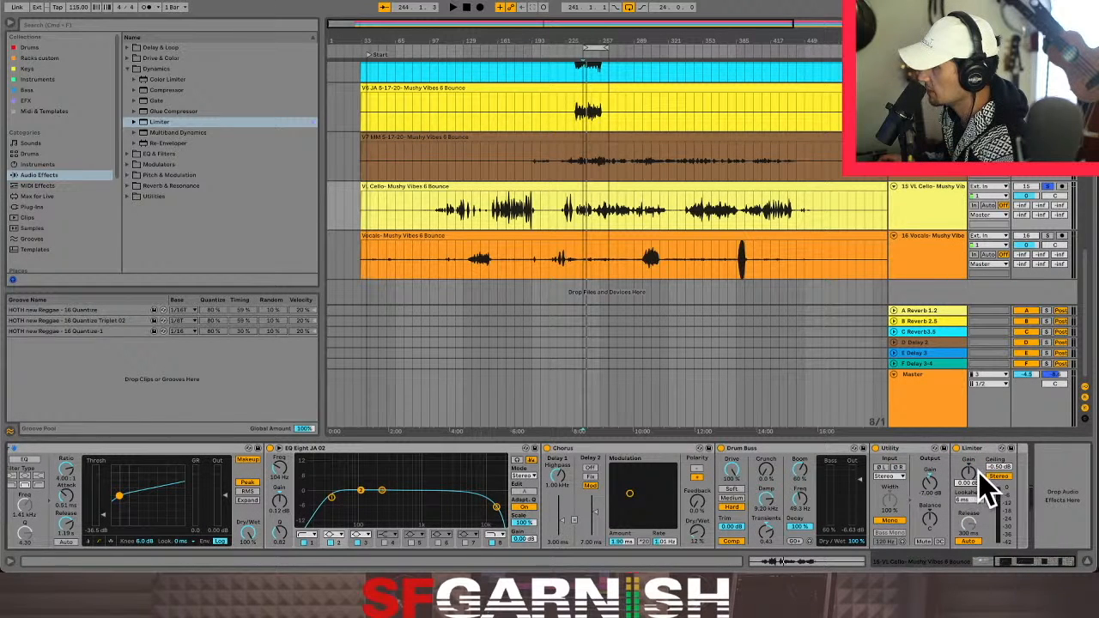
pyautogui.click(999, 467)
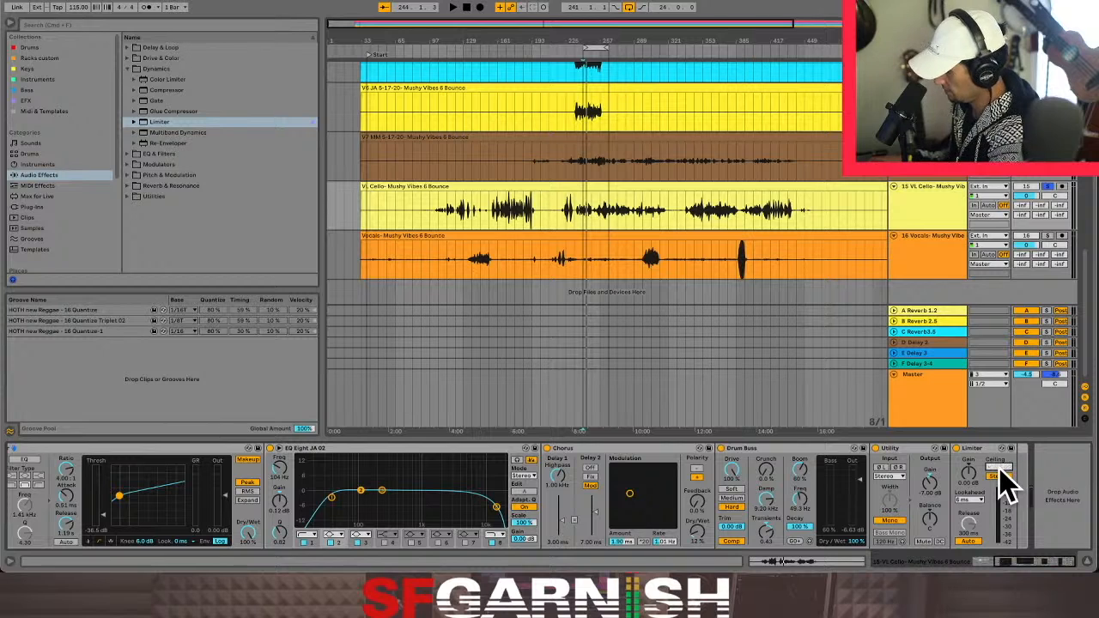
pyautogui.press('space')
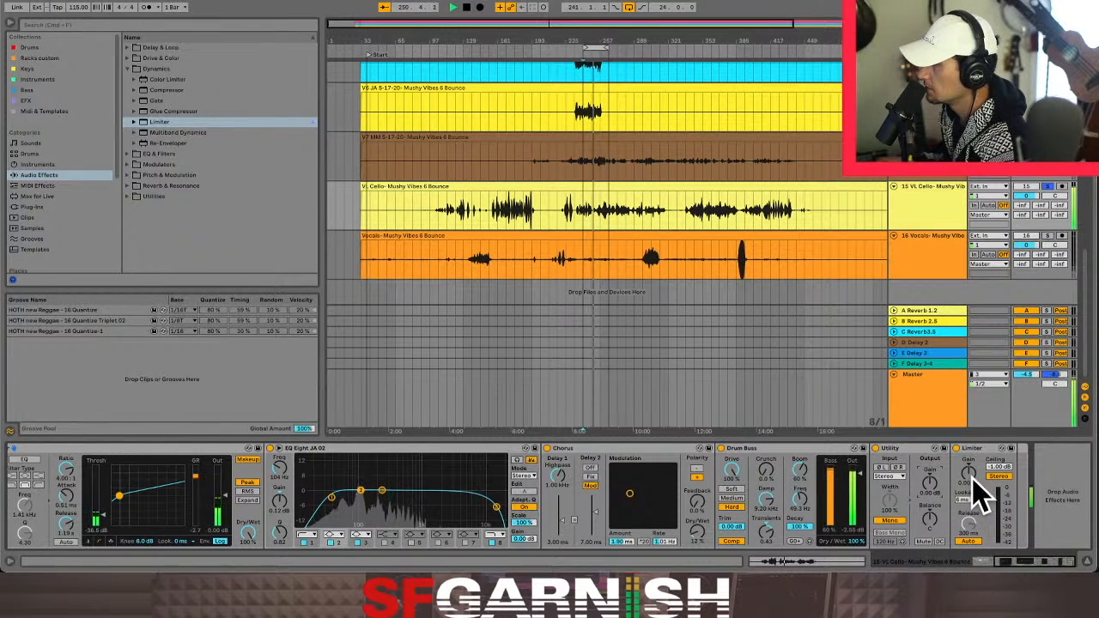
pyautogui.click(1003, 477)
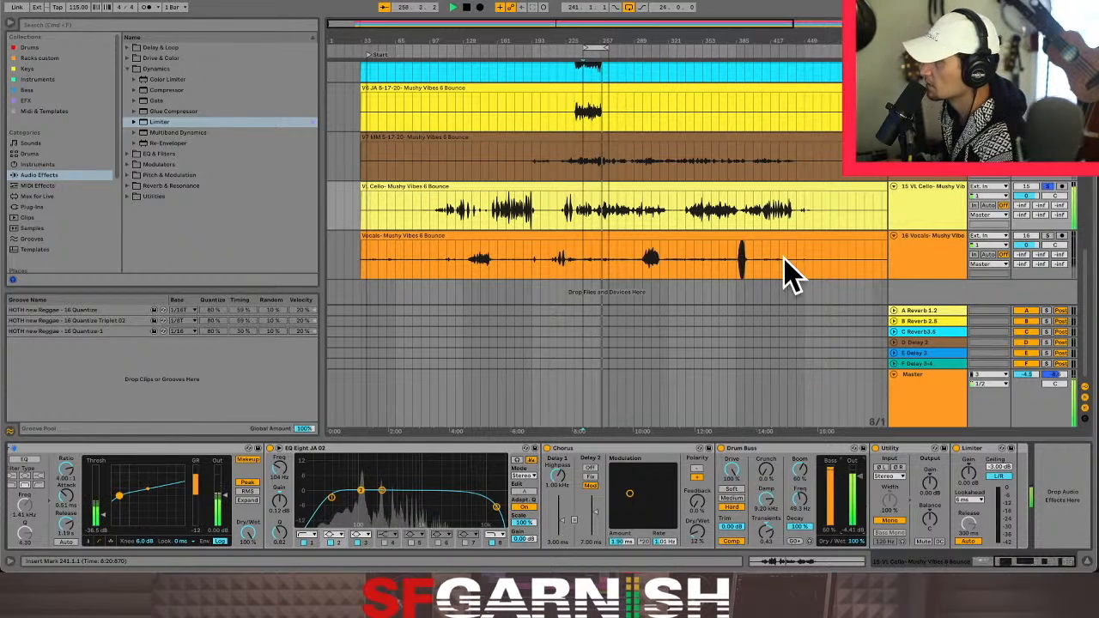
# Stop playback, unsolo the cello track, and lower its volume to -6.8 dB while the full mix plays.
pyautogui.press('space')
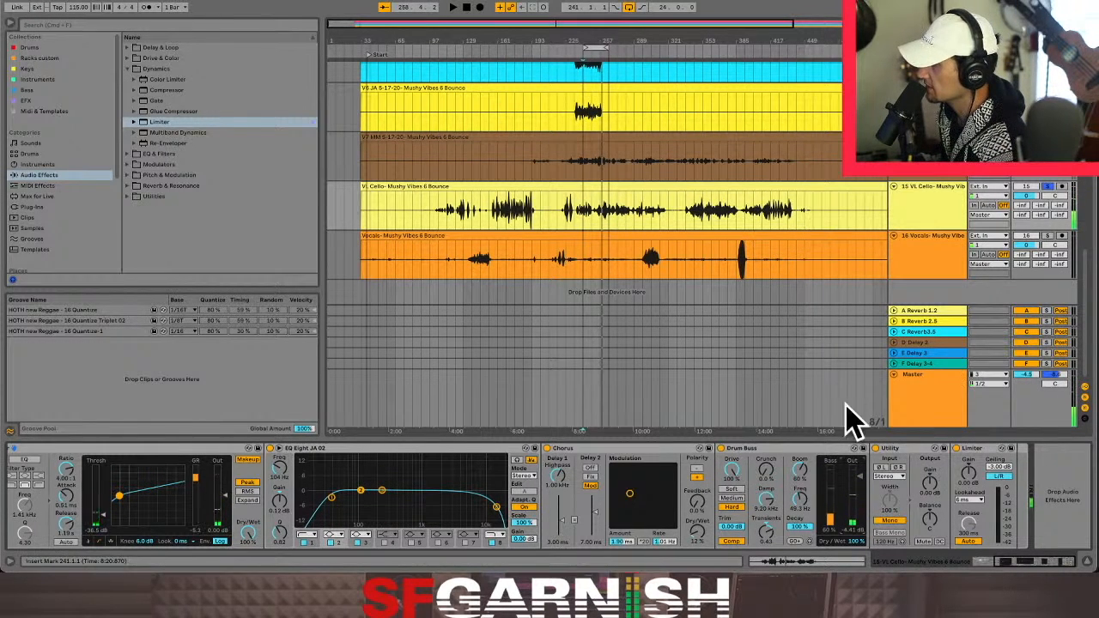
pyautogui.moveTo(1033, 564); pyautogui.dragTo(996, 567)
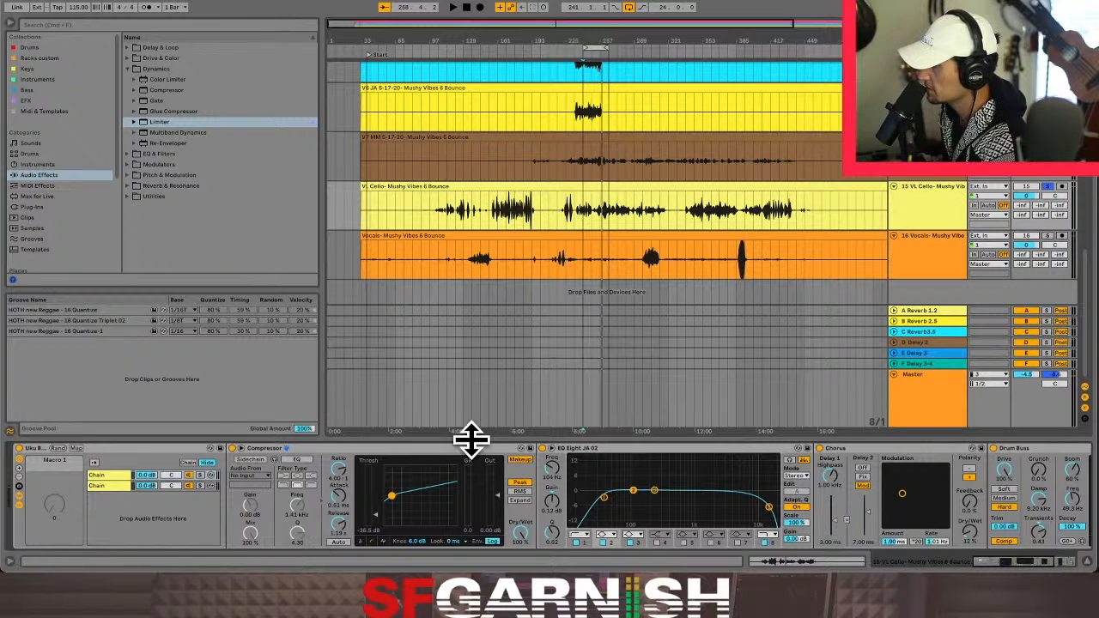
pyautogui.click(1047, 187)
pyautogui.press('space')
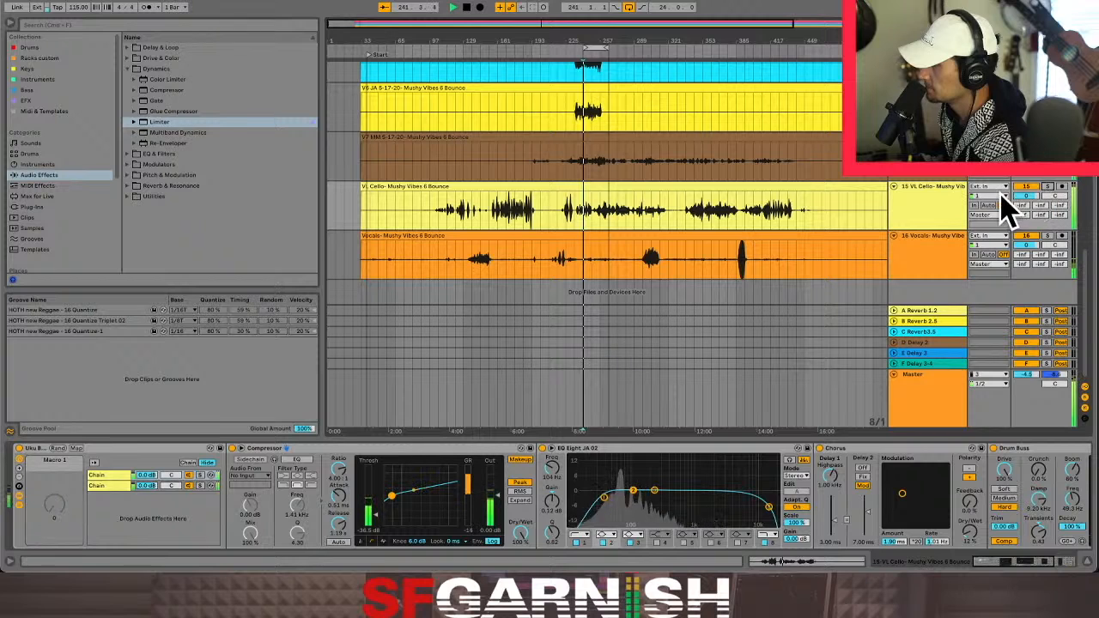
pyautogui.moveTo(1023, 196); pyautogui.dragTo(1024, 216)
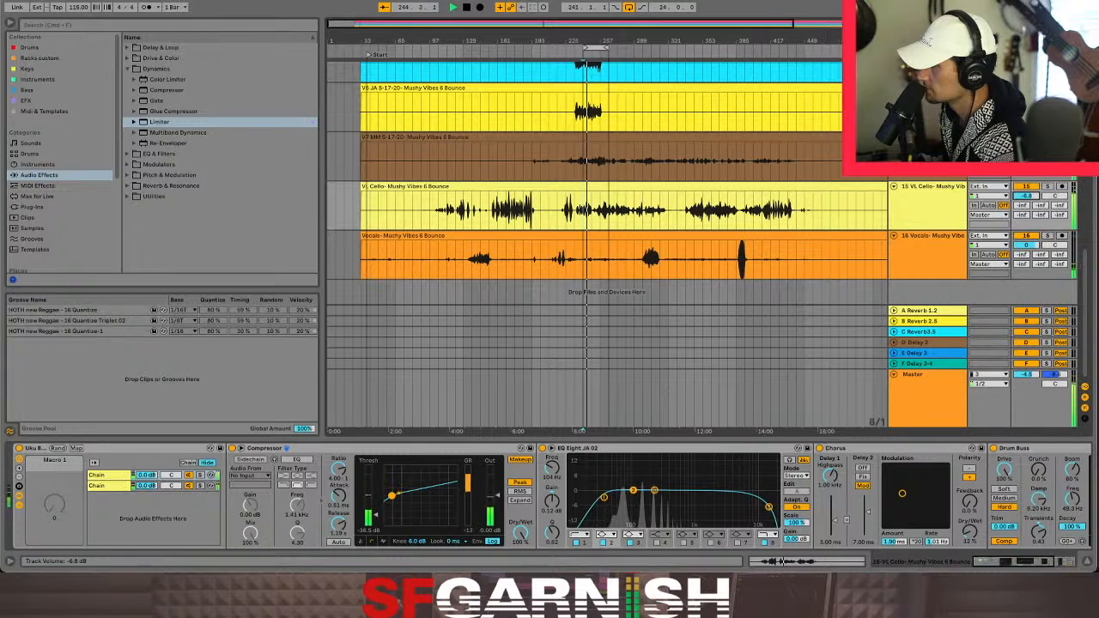
pyautogui.press('space')
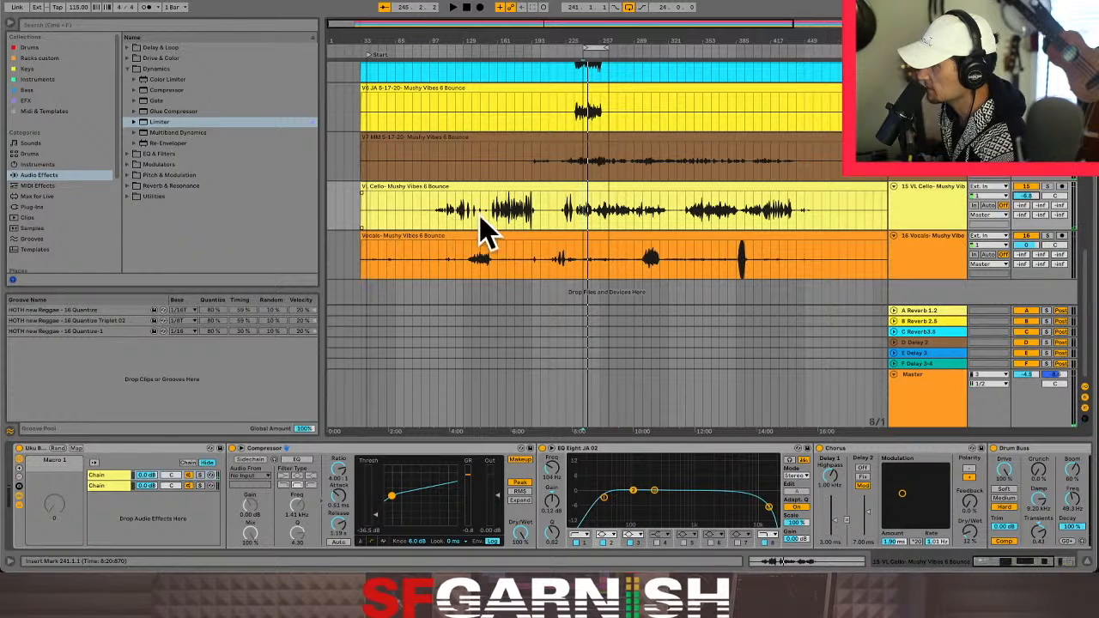
# Set the first chain's Drum Buss drive to 50 % and audition the cello in the full mix from bars 177 and 417.
pyautogui.click(516, 223)
pyautogui.press('space')
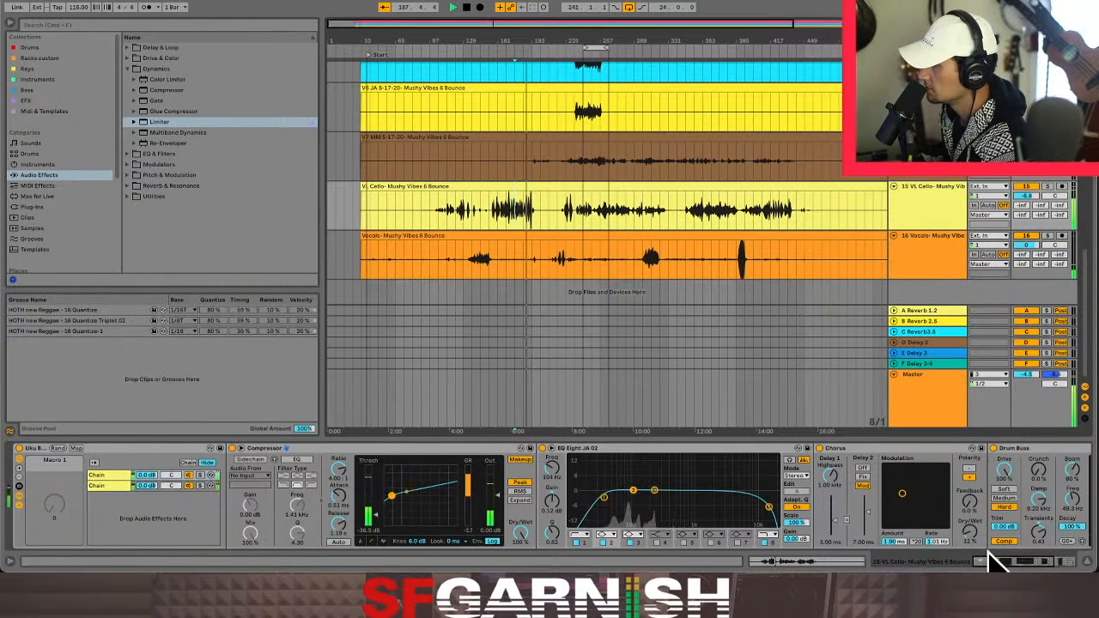
pyautogui.moveTo(989, 560); pyautogui.dragTo(1000, 561)
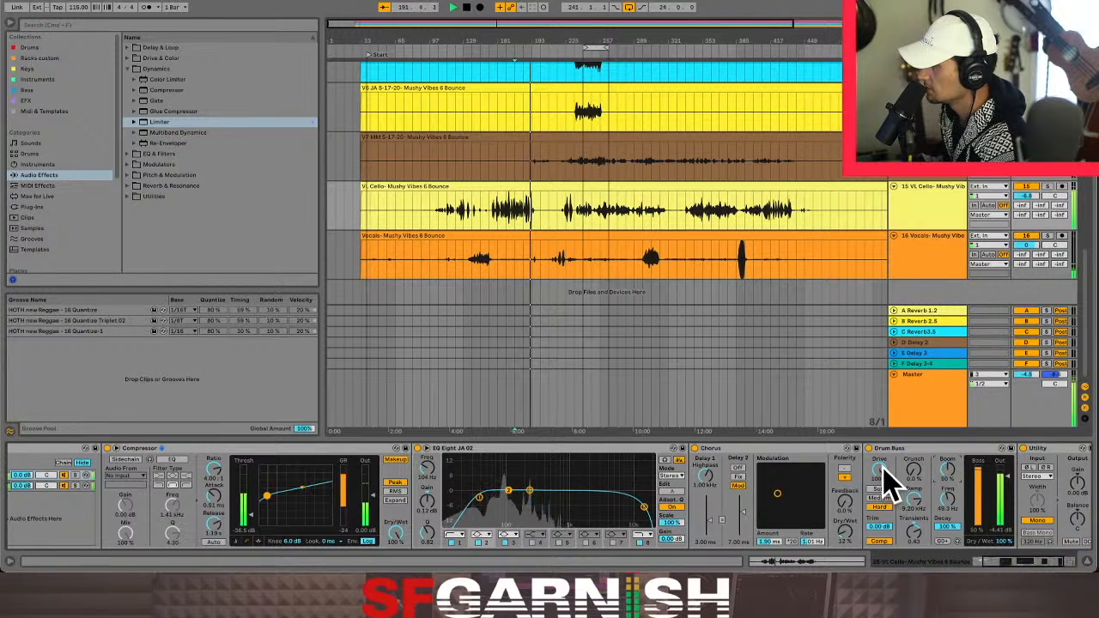
pyautogui.moveTo(882, 468); pyautogui.dragTo(882, 479)
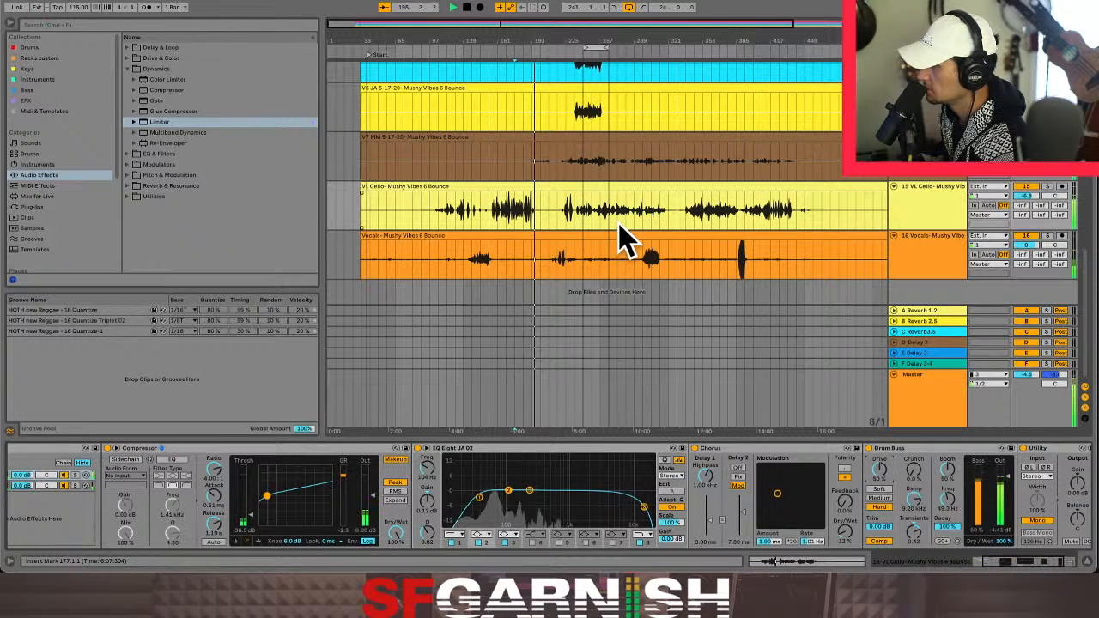
pyautogui.click(772, 231)
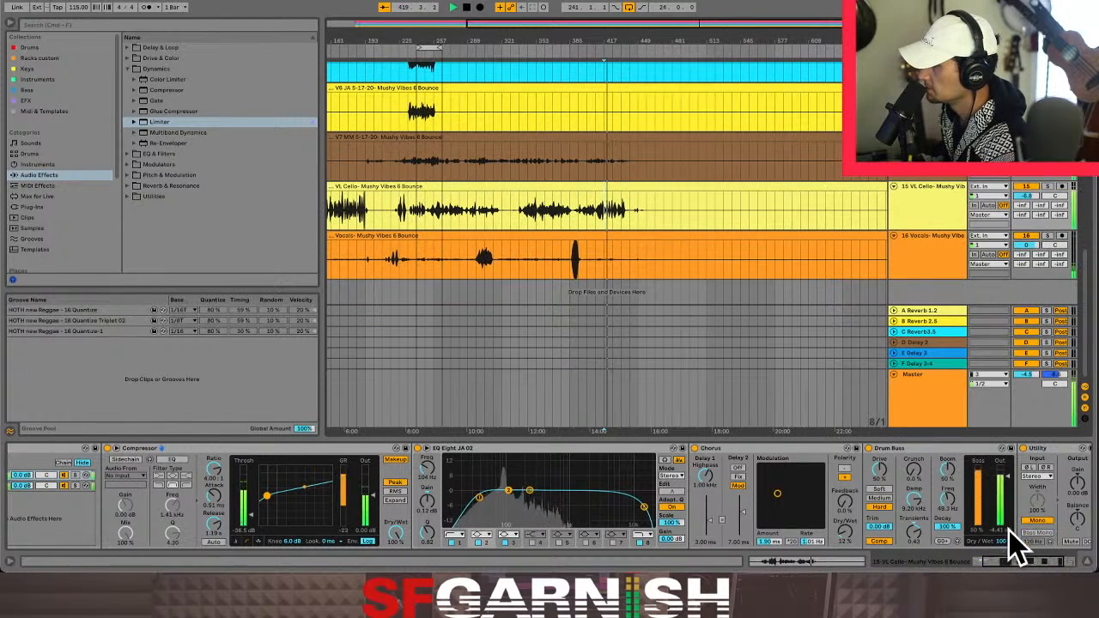
pyautogui.moveTo(1010, 558); pyautogui.dragTo(997, 558)
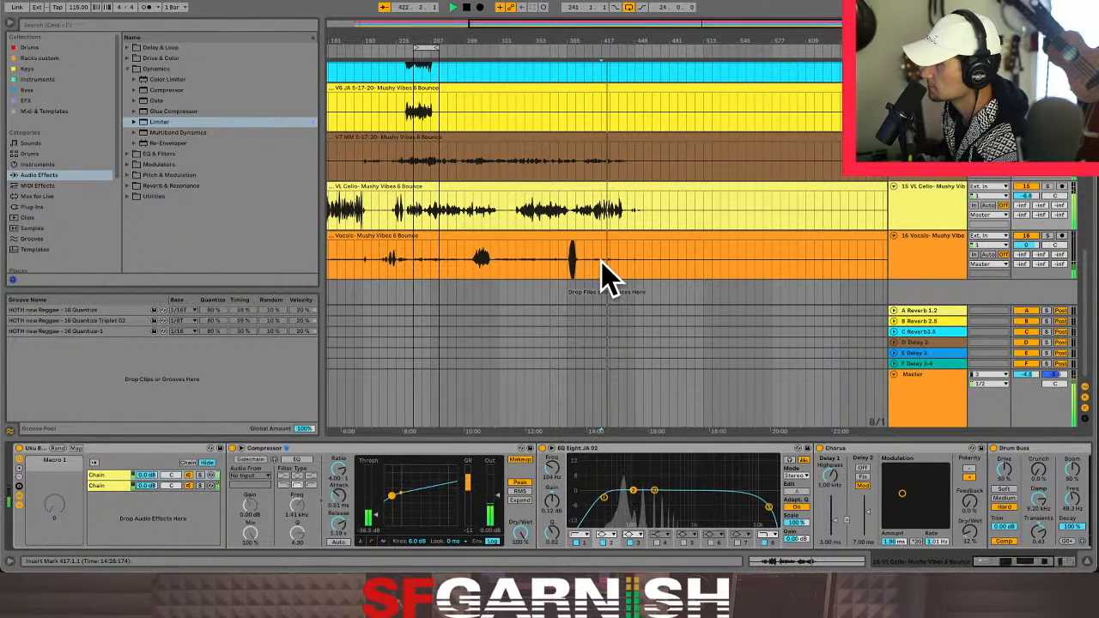
# Solo the vocals track and play it briefly from bar 305.
pyautogui.click(1047, 236)
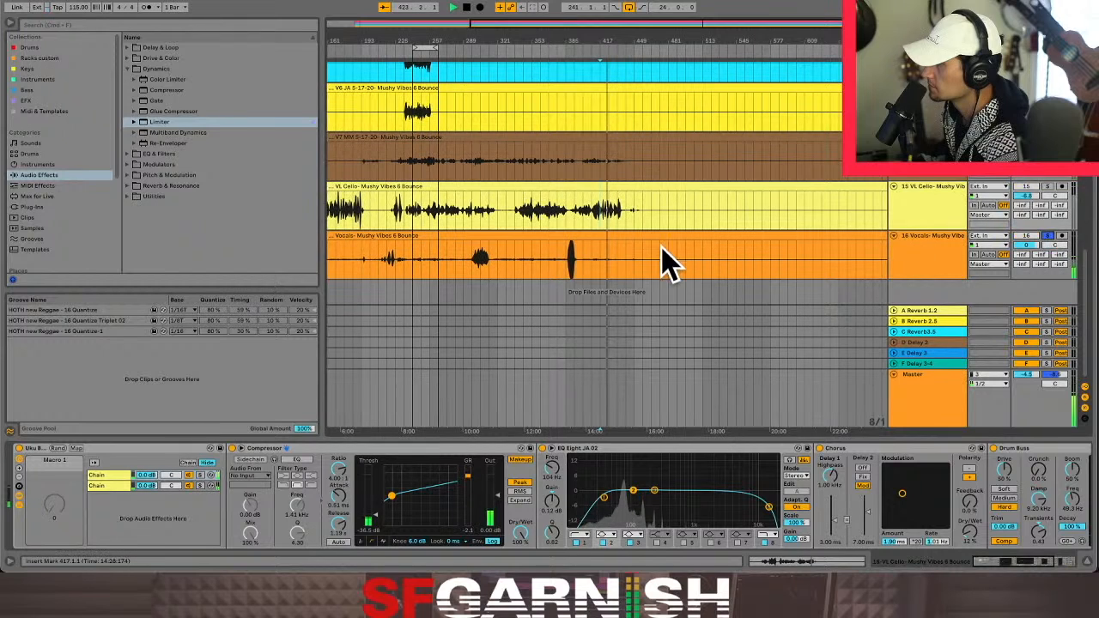
pyautogui.click(604, 277)
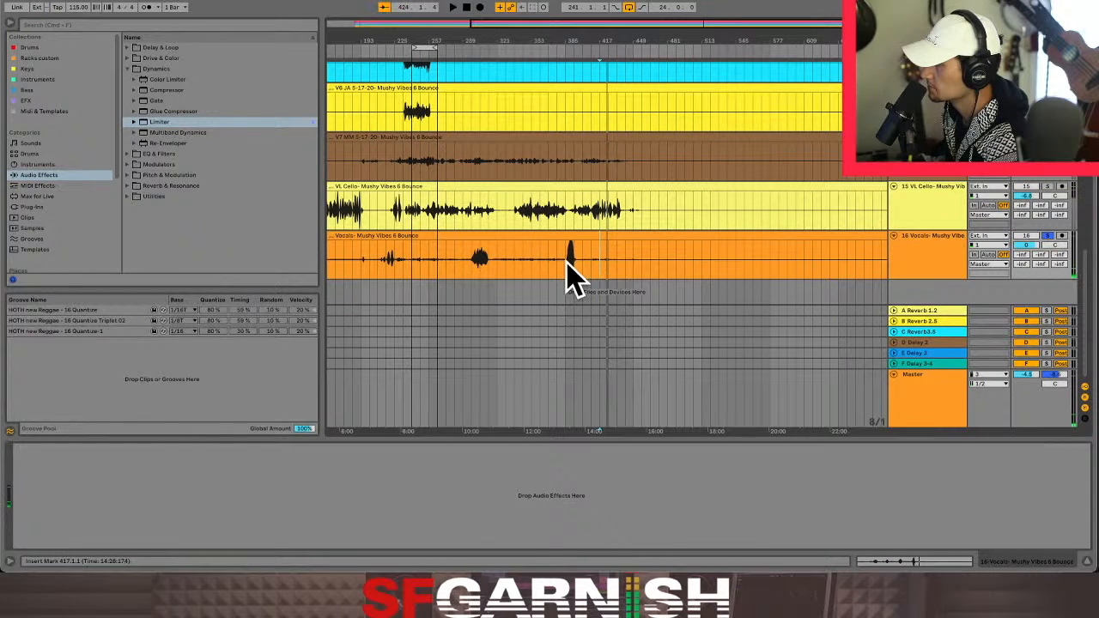
pyautogui.click(568, 269)
pyautogui.click(479, 258)
pyautogui.press('space')
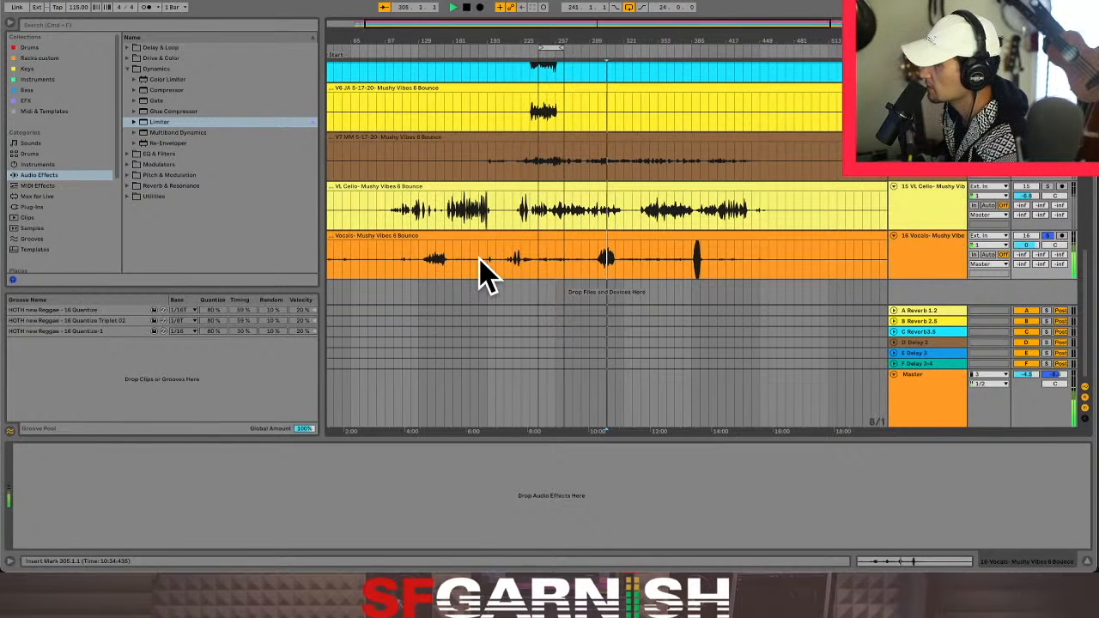
pyautogui.press('space')
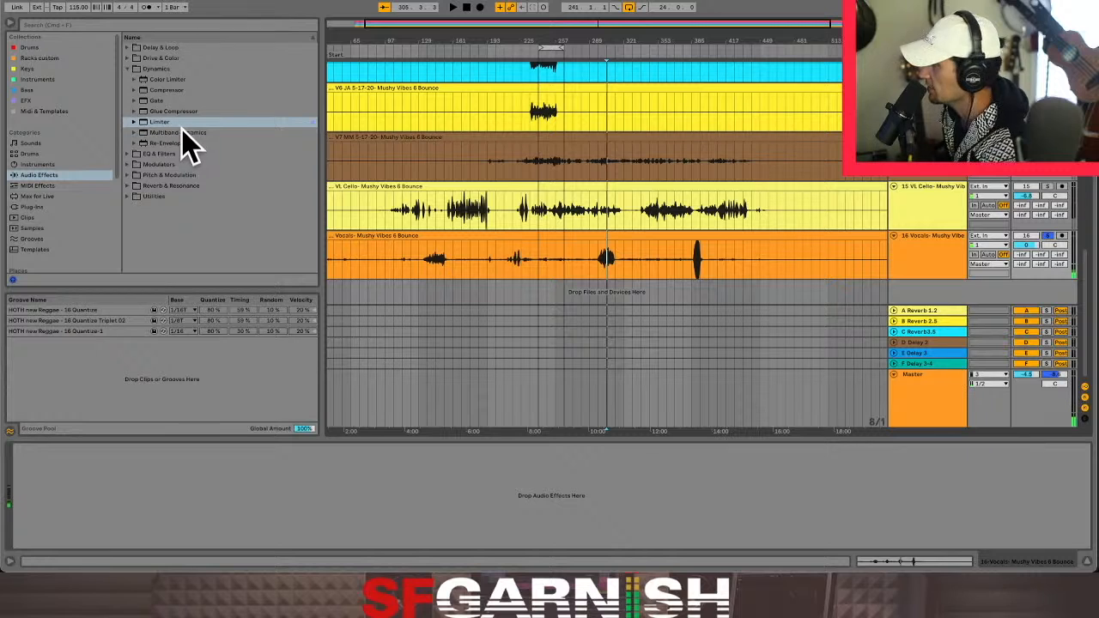
# Load the custom rack JA VOCS RACK EFX on.04.adg onto the vocals track.
pyautogui.click(56, 101)
pyautogui.click(60, 58)
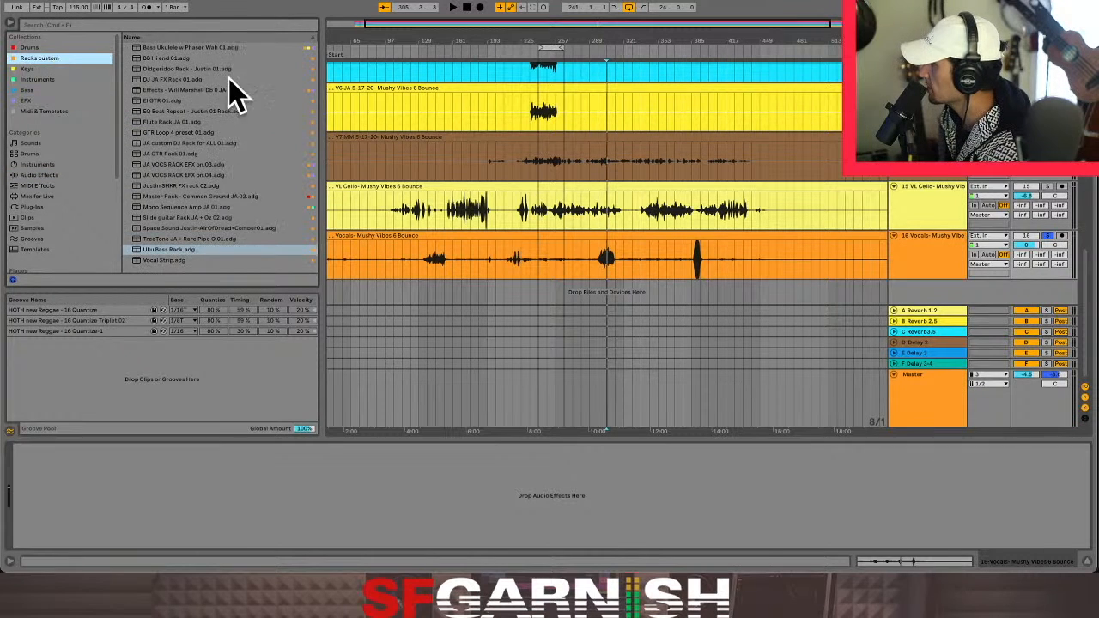
pyautogui.click(199, 175)
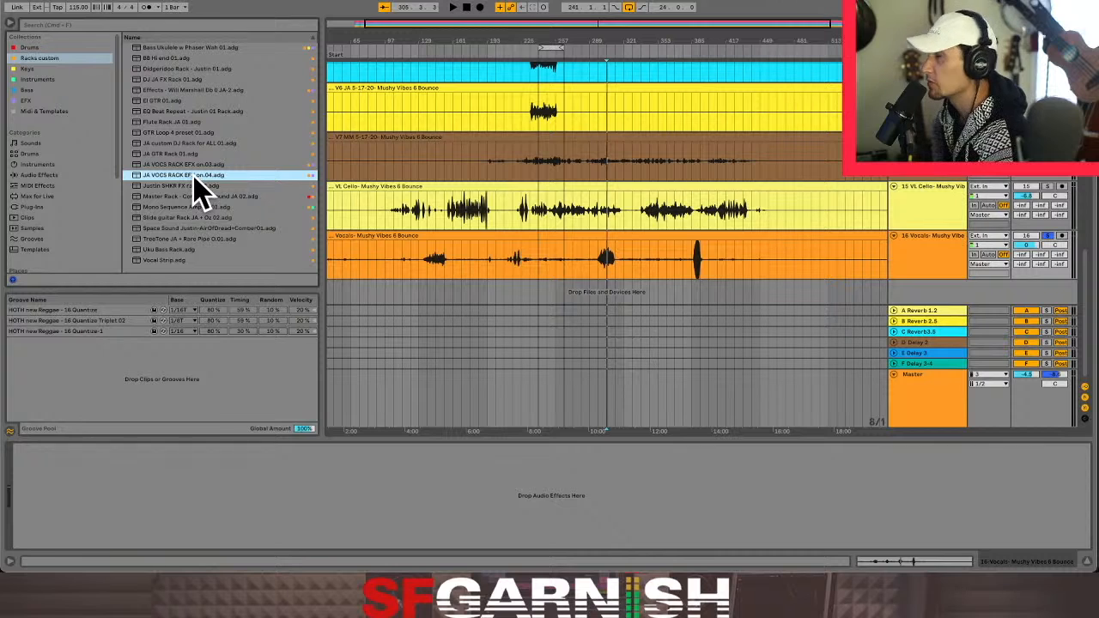
pyautogui.moveTo(193, 179); pyautogui.dragTo(568, 260)
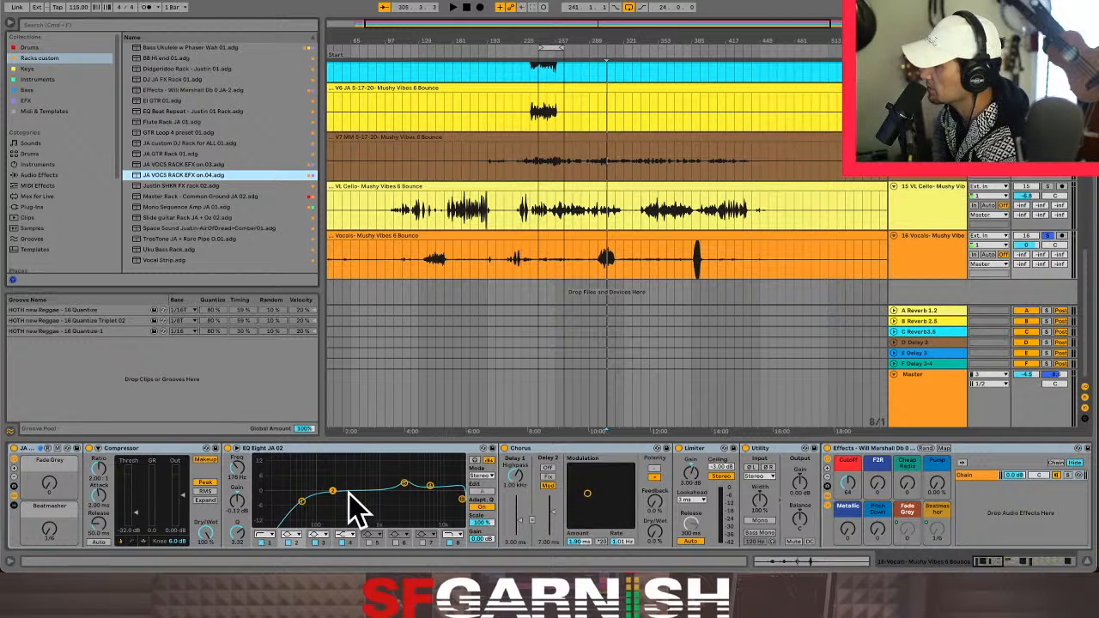
# Set the vocals rack's Fade Grey macro to 44 during playback.
pyautogui.press('space')
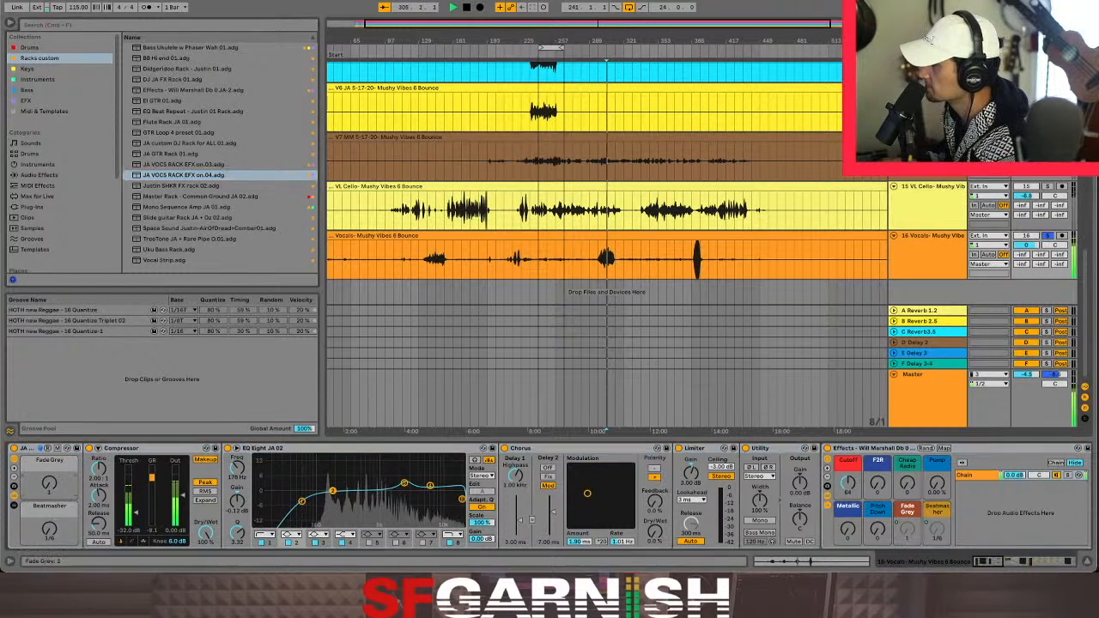
pyautogui.moveTo(49, 483); pyautogui.dragTo(51, 525)
pyautogui.press('space')
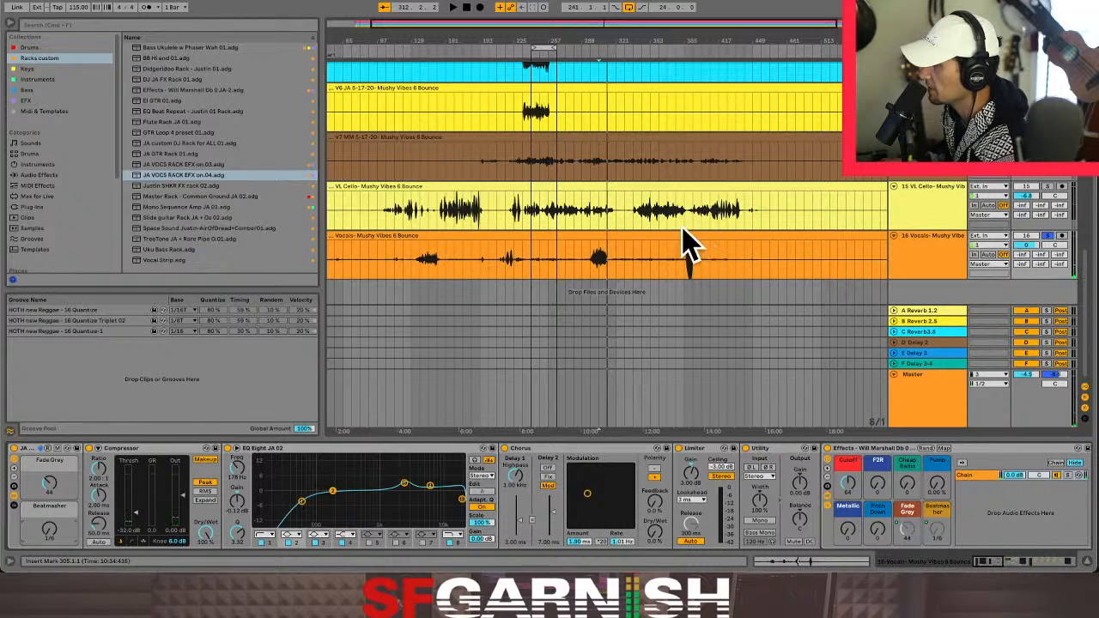
# During playback, lower the vocals track to about -6.8 dB and the cello track to about -15.8 dB, checking the cello soloed and in the mix.
pyautogui.press('space')
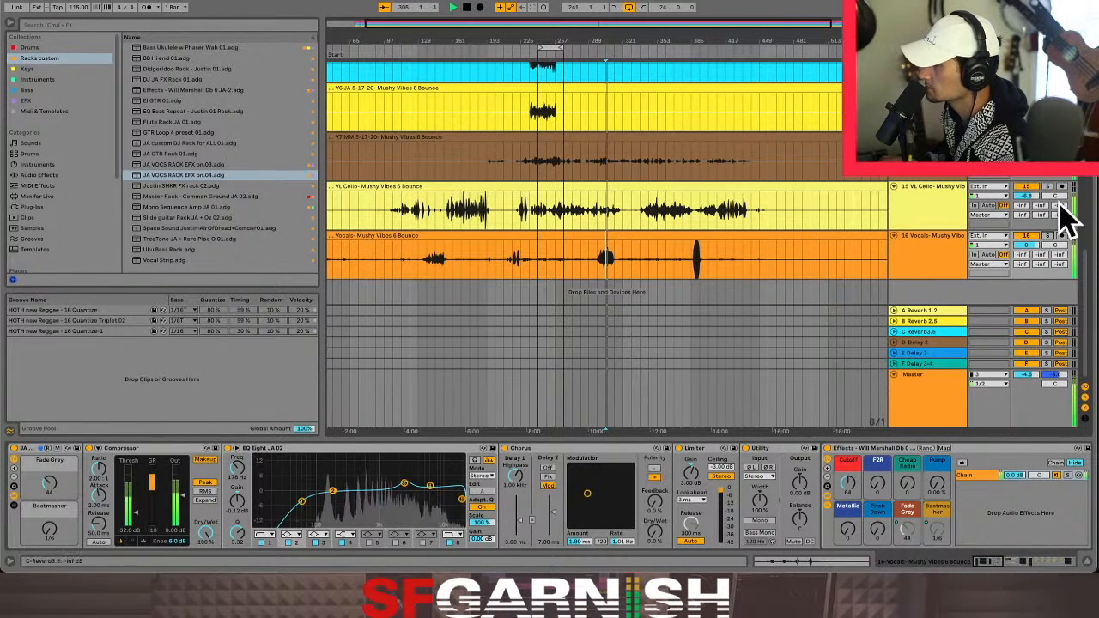
pyautogui.moveTo(1026, 246); pyautogui.dragTo(1026, 266)
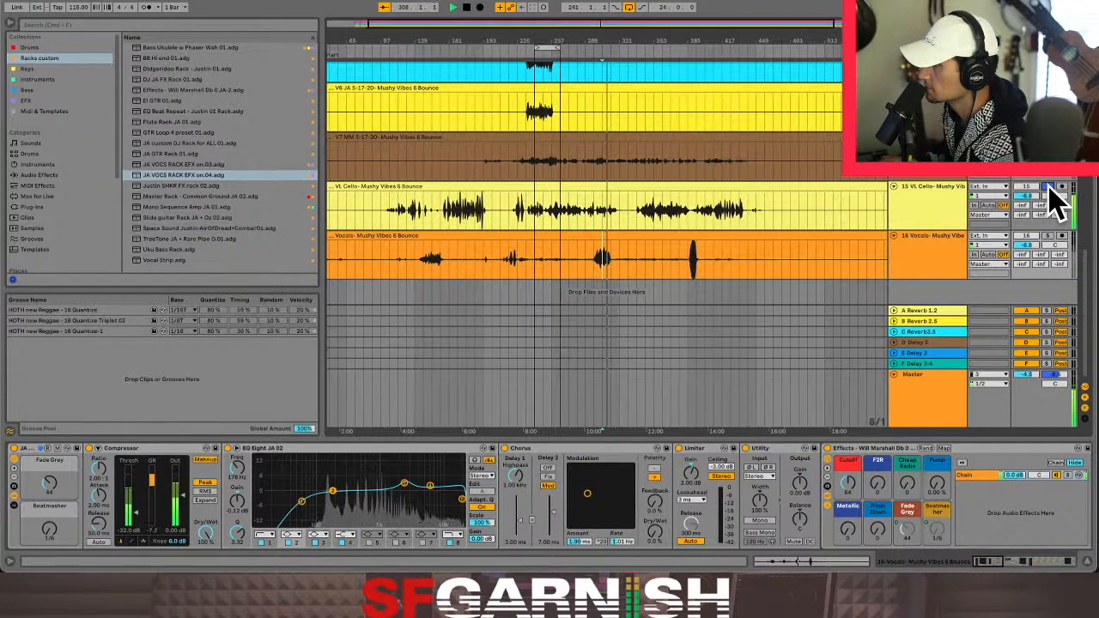
pyautogui.click(648, 207)
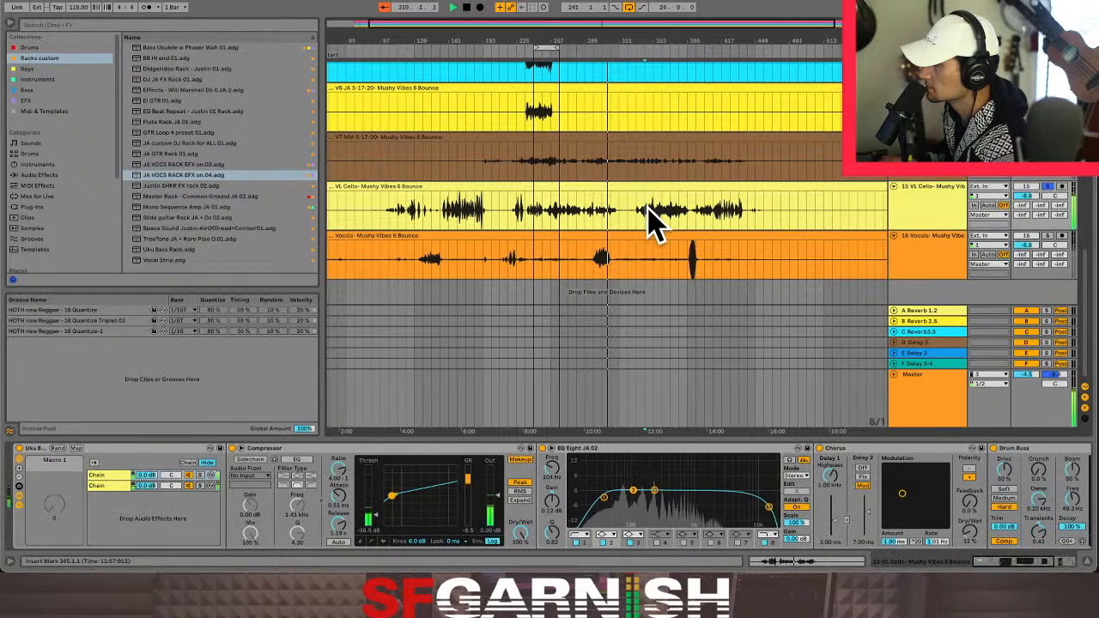
pyautogui.moveTo(1026, 196); pyautogui.dragTo(1026, 212)
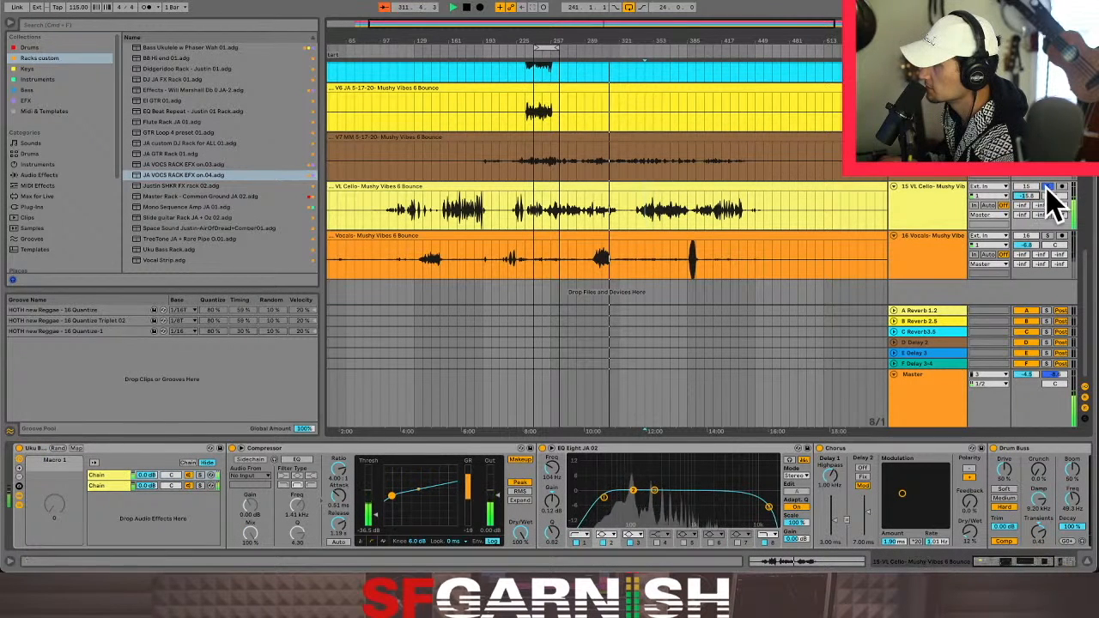
pyautogui.click(1048, 187)
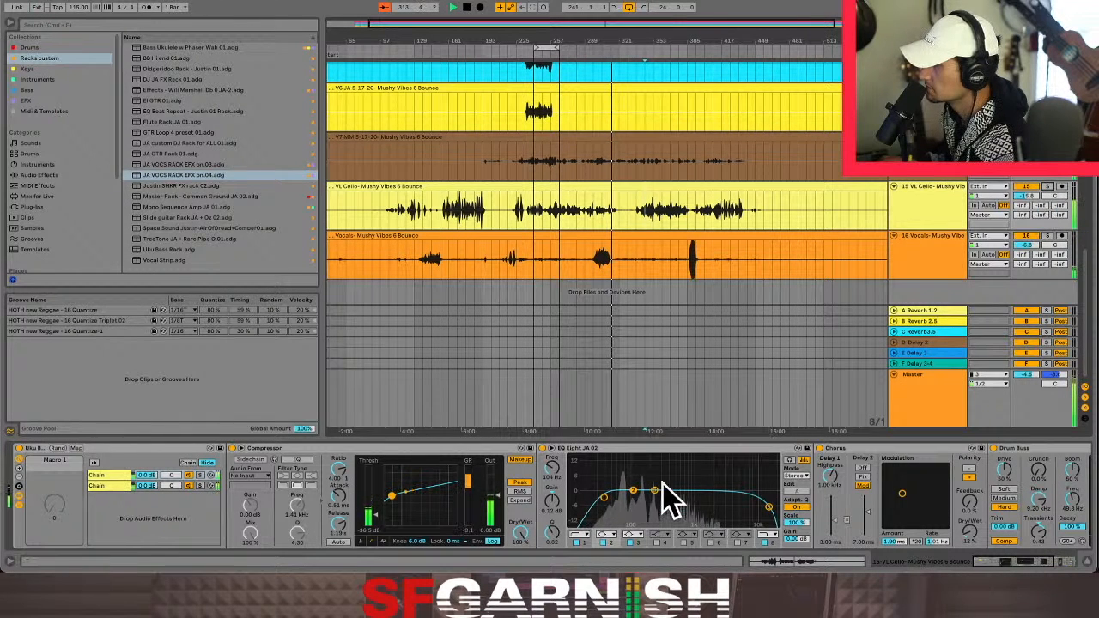
# In the cello's first-chain EQ Eight, boost band 3 by about 4.83 dB near 587 Hz and place band 2 near 103 Hz.
pyautogui.moveTo(603, 497); pyautogui.dragTo(679, 479)
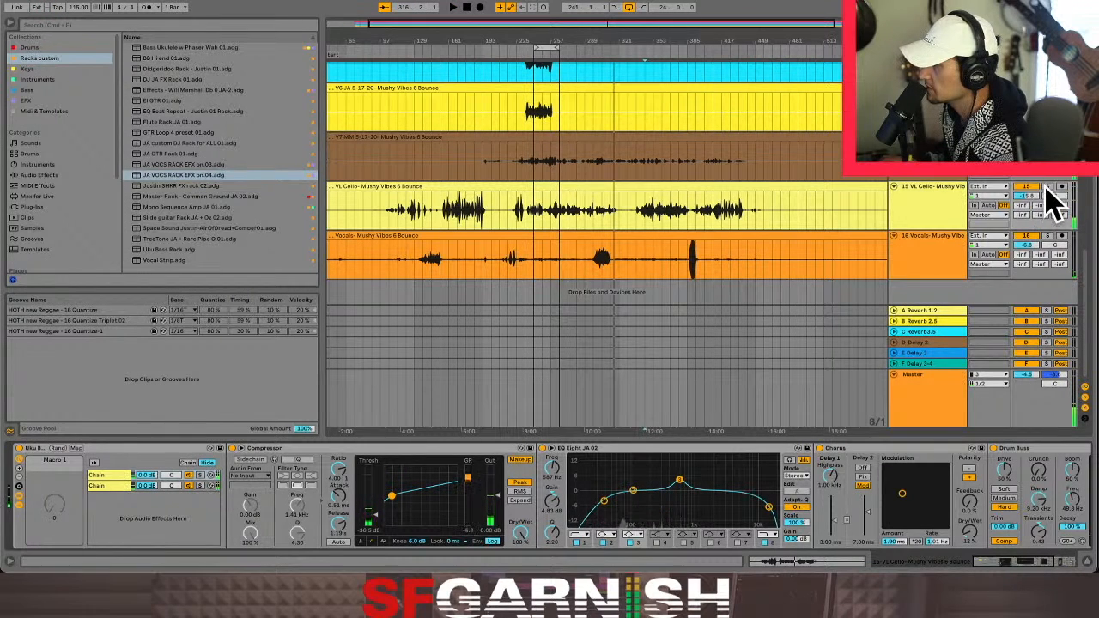
pyautogui.click(1048, 187)
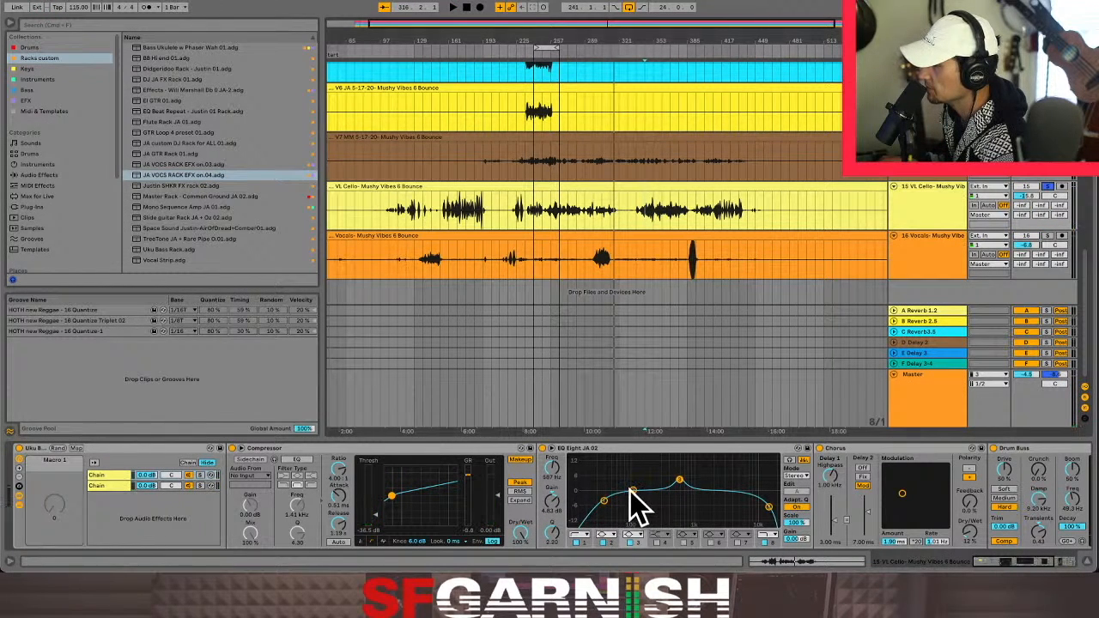
pyautogui.moveTo(632, 493); pyautogui.dragTo(633, 497)
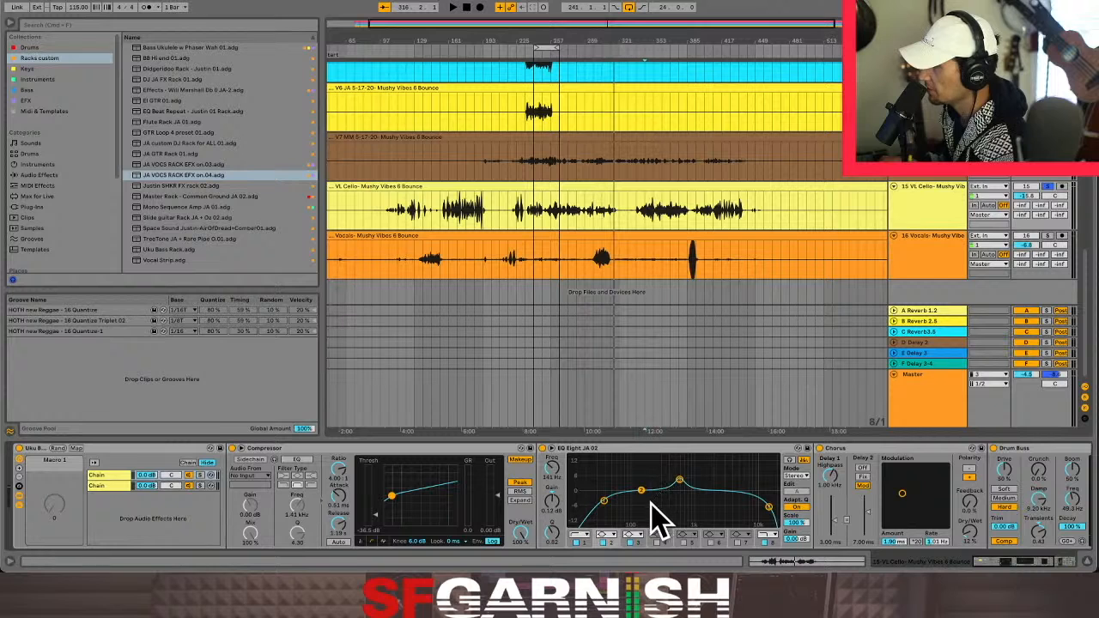
pyautogui.moveTo(641, 490); pyautogui.dragTo(642, 492)
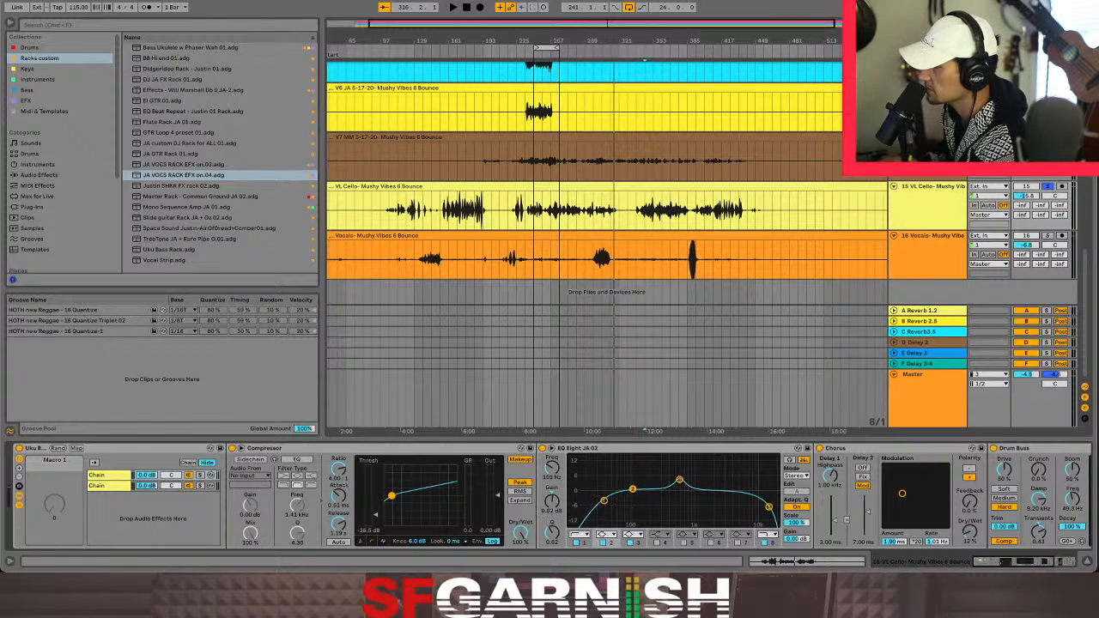
pyautogui.press('space')
pyautogui.moveTo(679, 480)
pyautogui.mouseDown()
pyautogui.moveTo(703, 468)
pyautogui.moveTo(651, 471)
pyautogui.moveTo(695, 469)
pyautogui.moveTo(665, 469)
pyautogui.moveTo(691, 472)
pyautogui.moveTo(677, 480)
pyautogui.mouseUp()
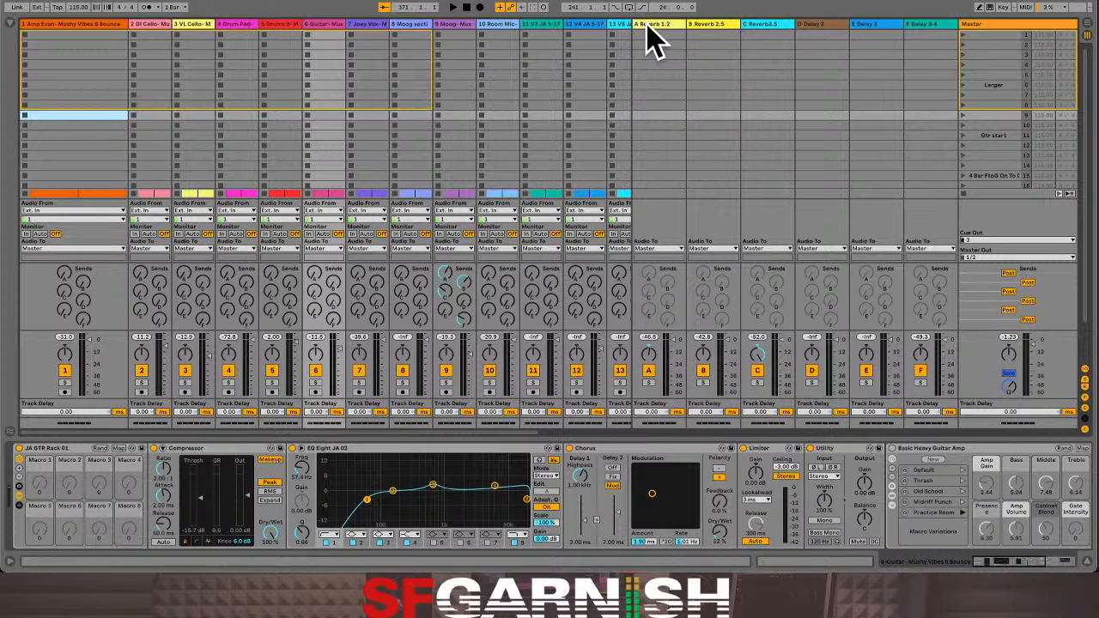
# Examine the delay and reverb devices on the return tracks Delay 3, Delay 3-4, Reverb 1.2, Reverb 2.5 and Reverb 3.5.
pyautogui.click(875, 23)
pyautogui.click(932, 24)
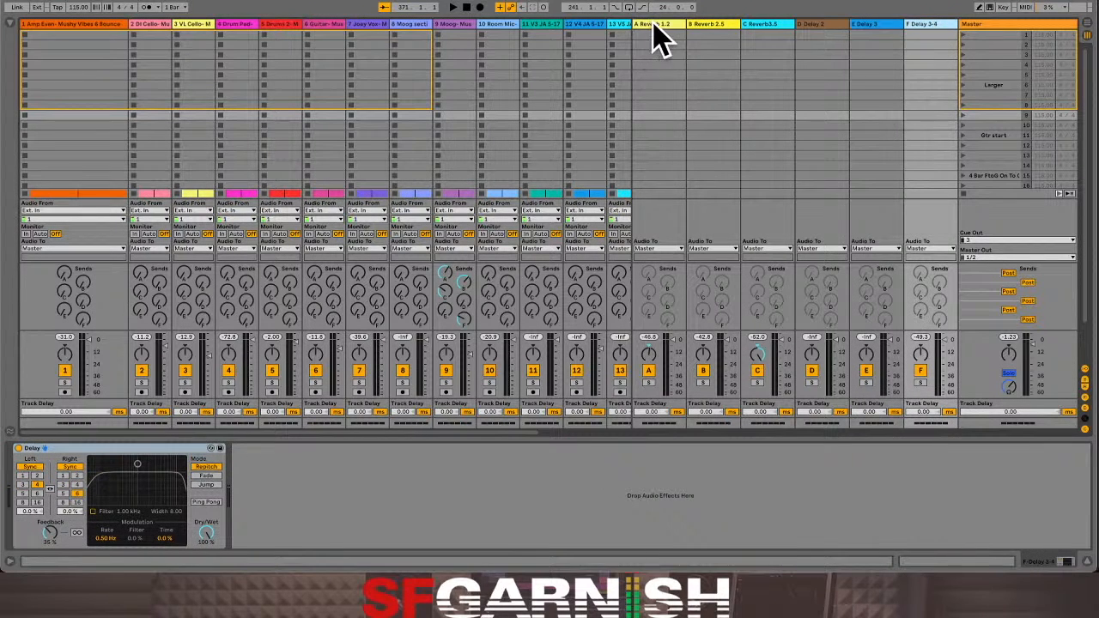
pyautogui.click(652, 26)
pyautogui.click(709, 26)
pyautogui.click(760, 26)
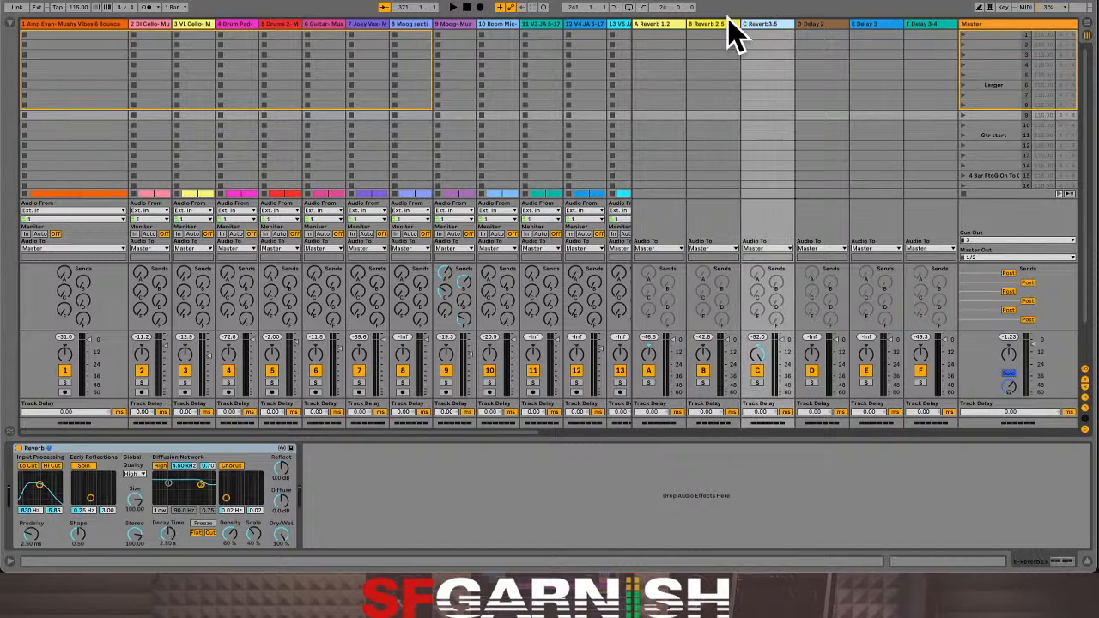
pyautogui.click(657, 28)
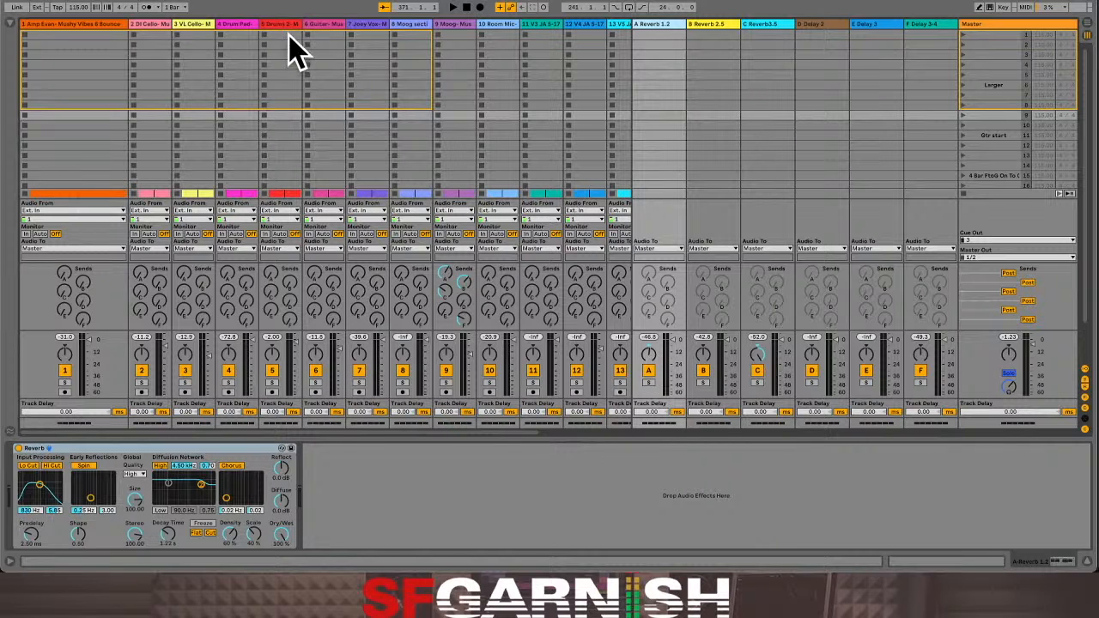
# Solo the guitar track, play it, and raise its sends to Reverb 1.2 and Reverb 2.5, the latter to -13.0 dB.
pyautogui.click(321, 23)
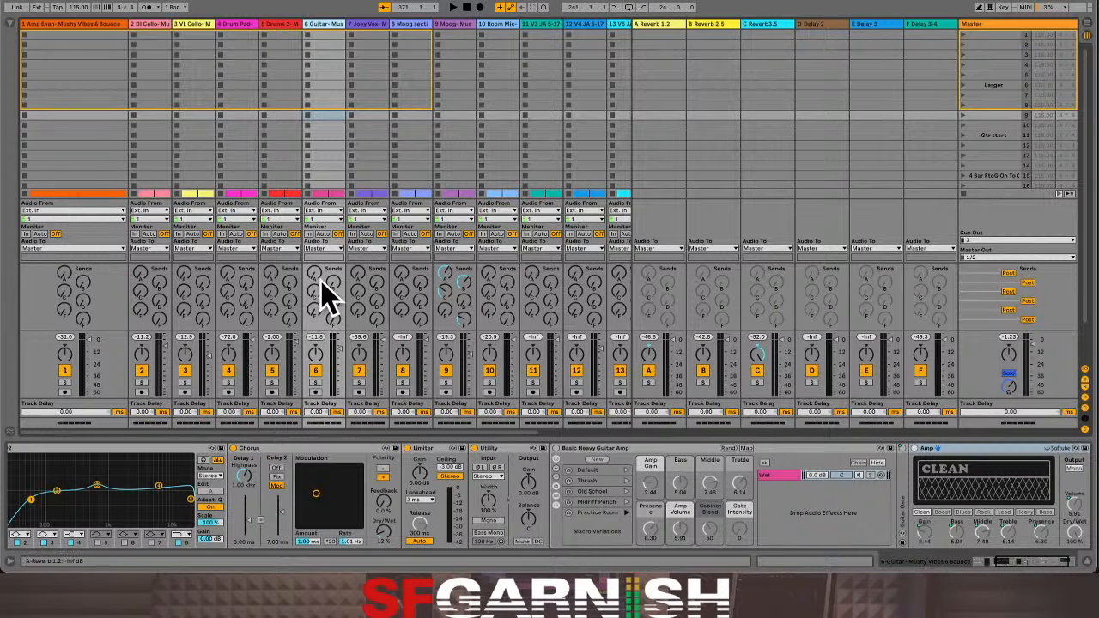
pyautogui.click(319, 383)
pyautogui.press('space')
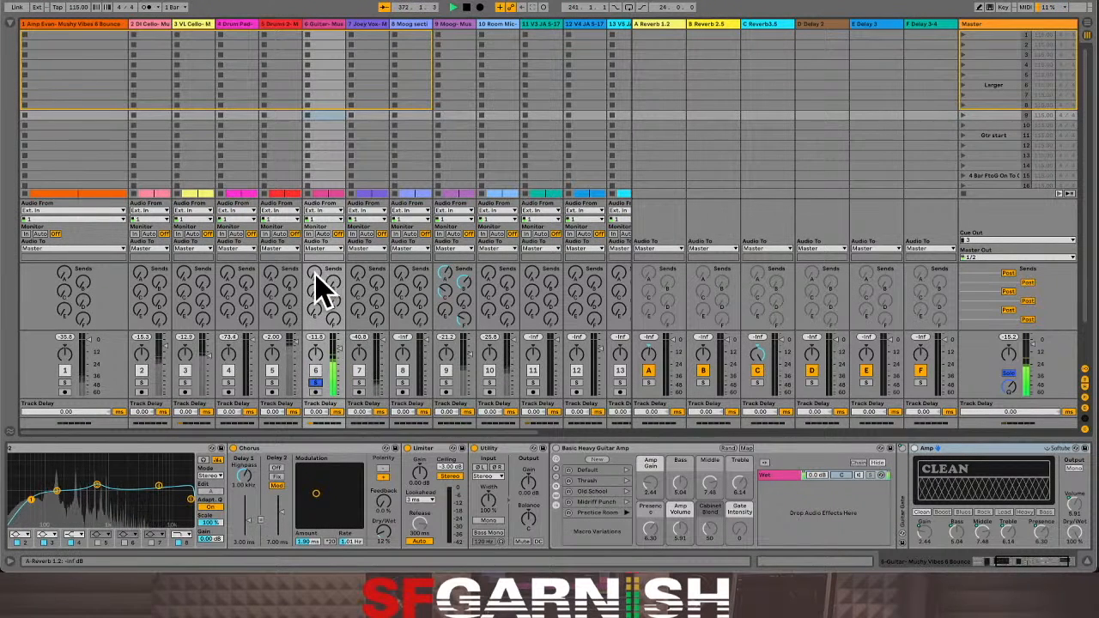
pyautogui.moveTo(315, 273)
pyautogui.mouseDown()
pyautogui.moveTo(315, 217)
pyautogui.moveTo(312, 290)
pyautogui.mouseUp()
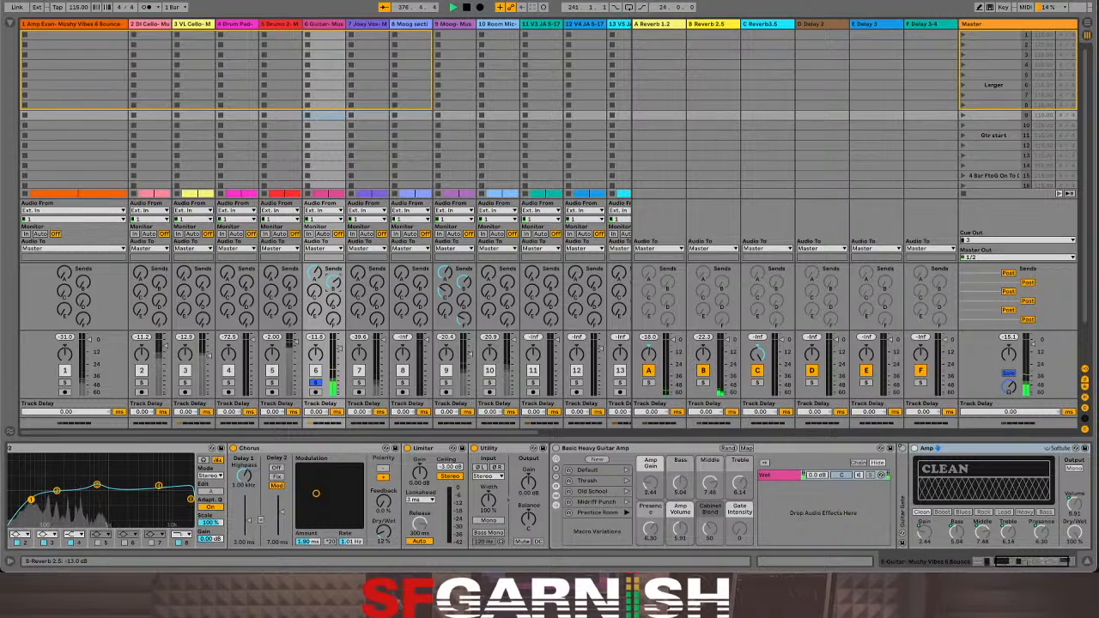
# Raise the guitar's send to Reverb 3.5, check the Reverb 1.2 device, and unsolo the guitar to hear it in the full mix.
pyautogui.moveTo(316, 291); pyautogui.dragTo(316, 206)
pyautogui.moveTo(315, 291); pyautogui.dragTo(316, 298)
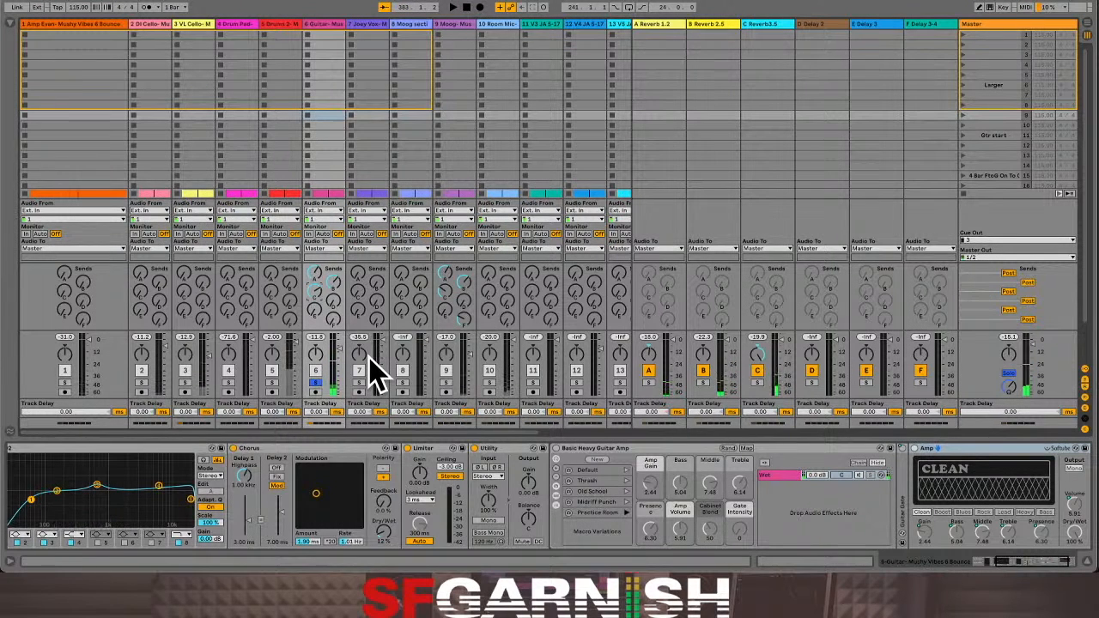
pyautogui.click(672, 24)
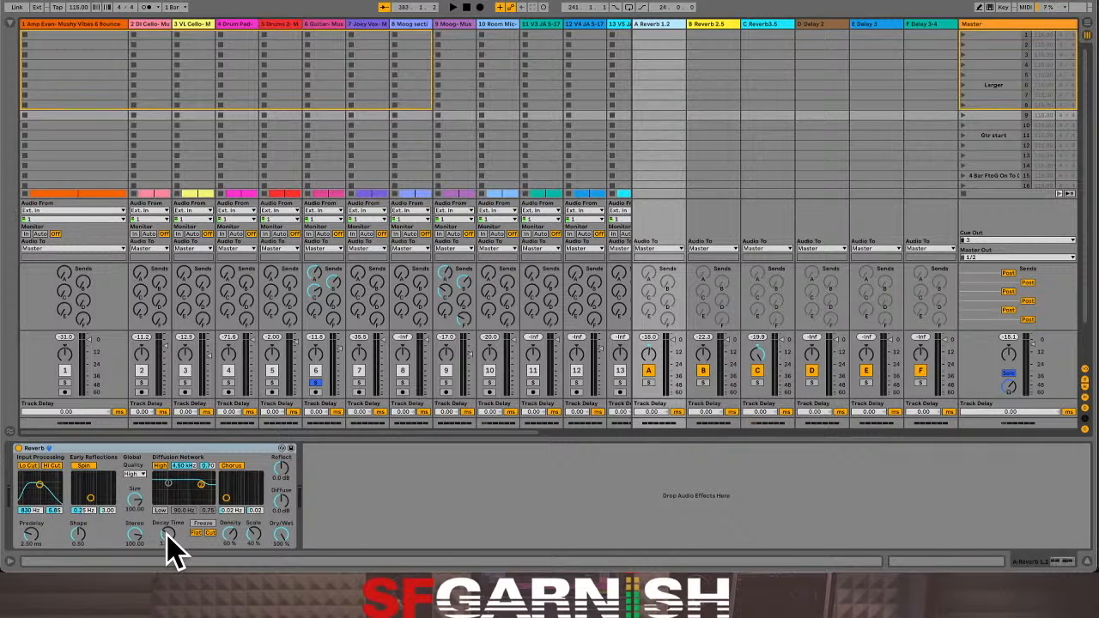
pyautogui.click(330, 38)
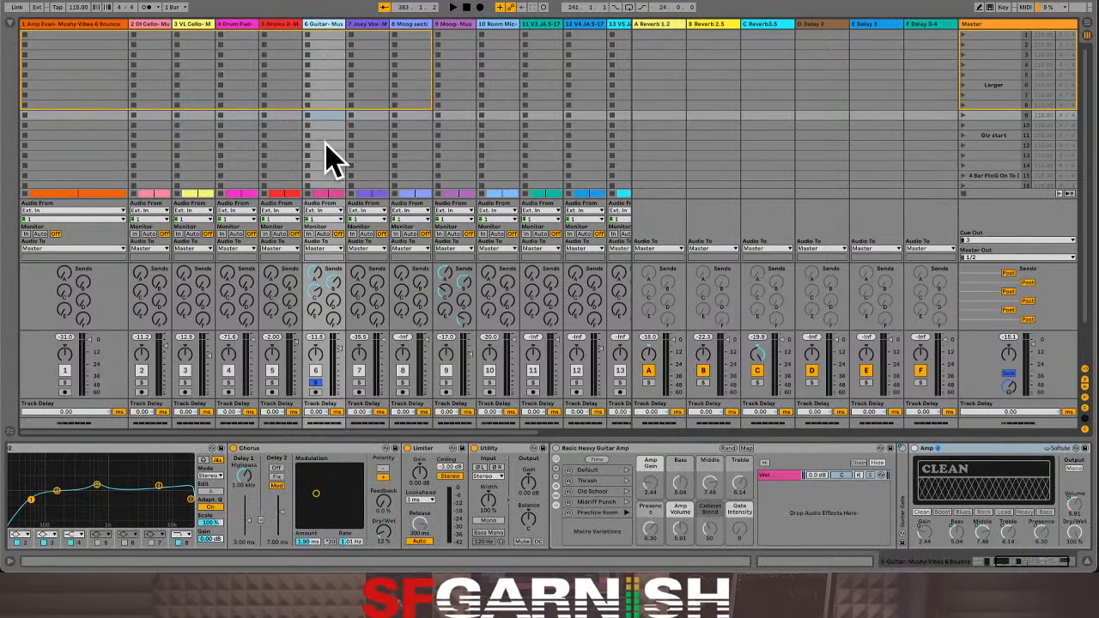
pyautogui.click(315, 383)
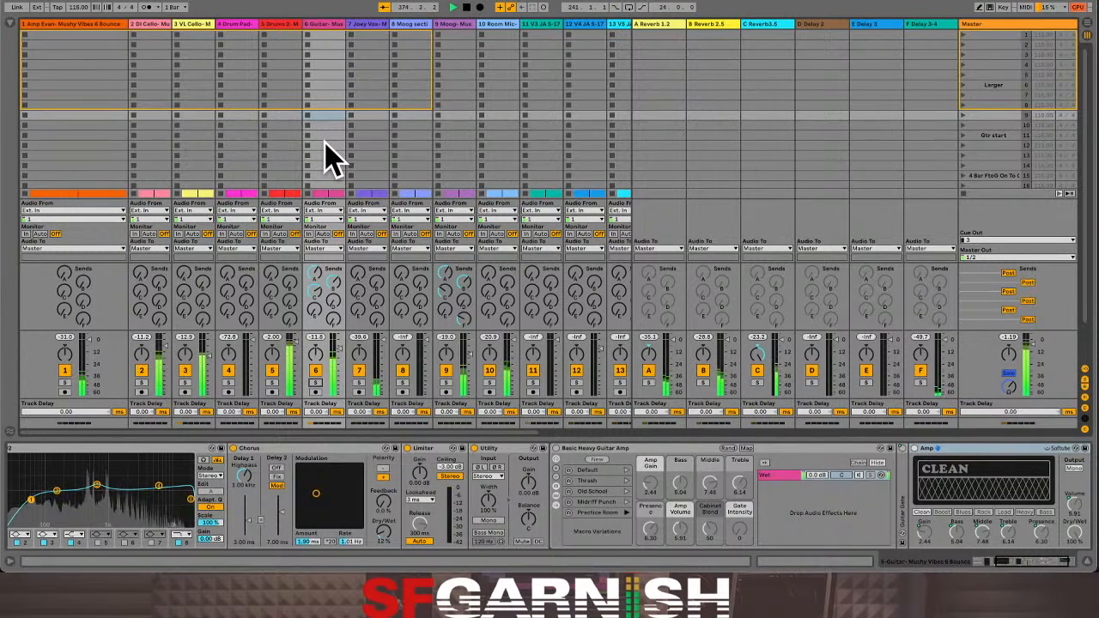
pyautogui.press('space')
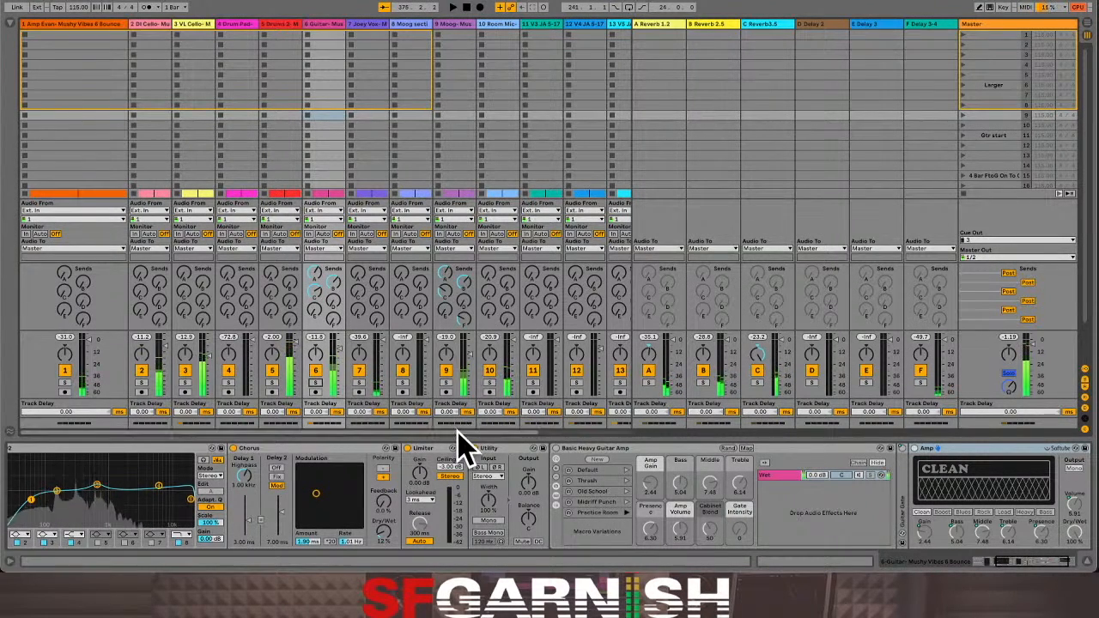
# Solo vocals track 16 and play it back on its own.
pyautogui.moveTo(459, 432); pyautogui.dragTo(596, 441)
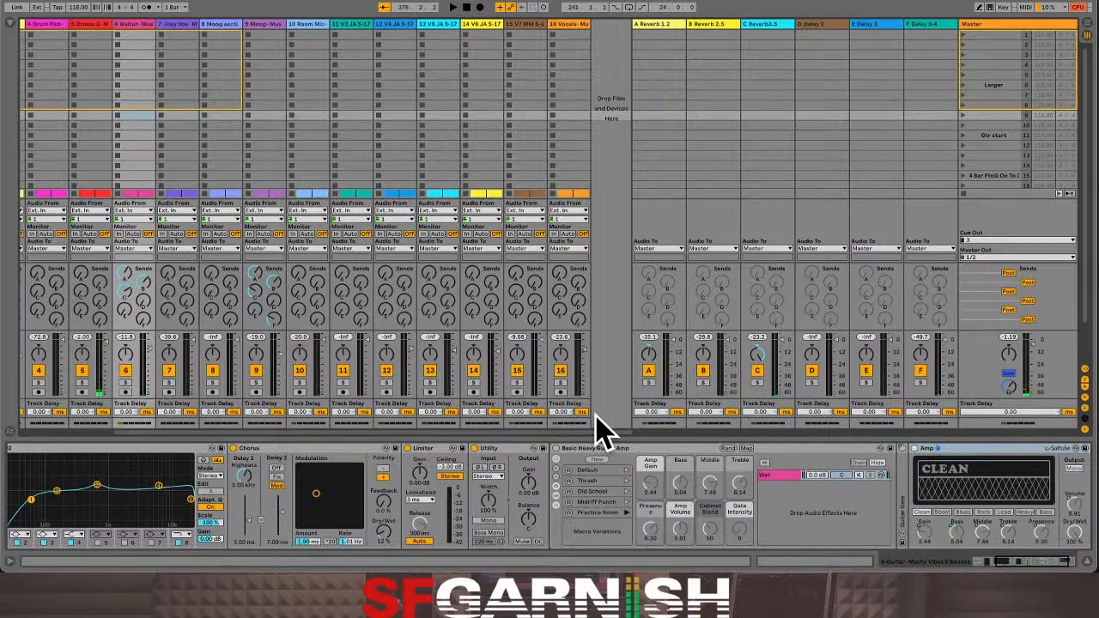
pyautogui.click(561, 383)
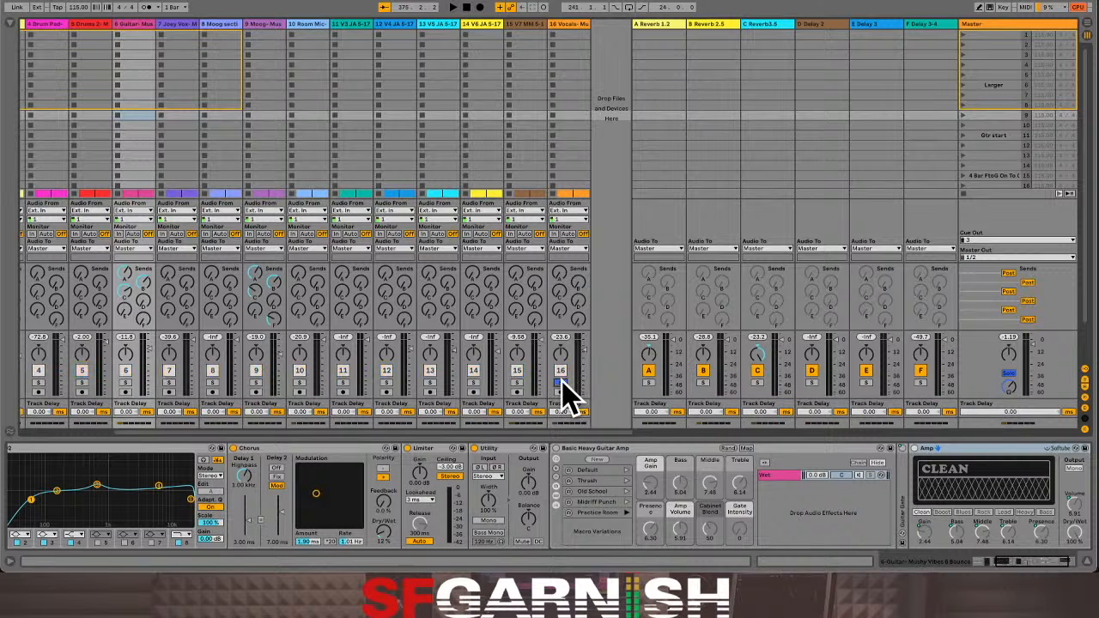
pyautogui.press('space')
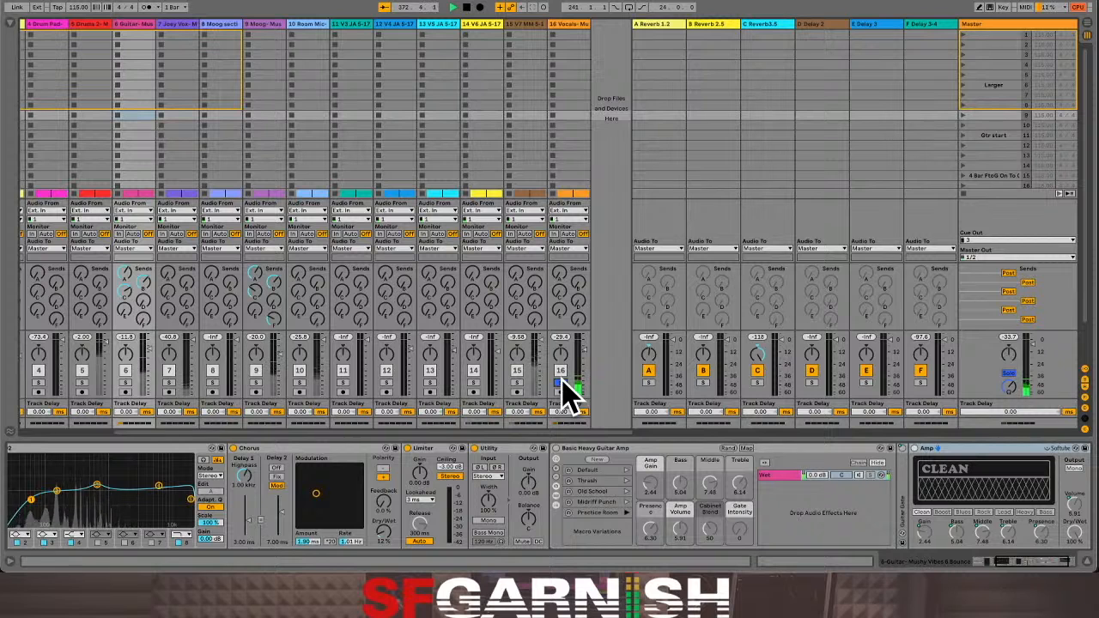
# Solo V7 vocal track 15, raise its sends to Reverb 1.2, Reverb 2.5 and Reverb 3.5 during playback, and unsolo it.
pyautogui.click(517, 383)
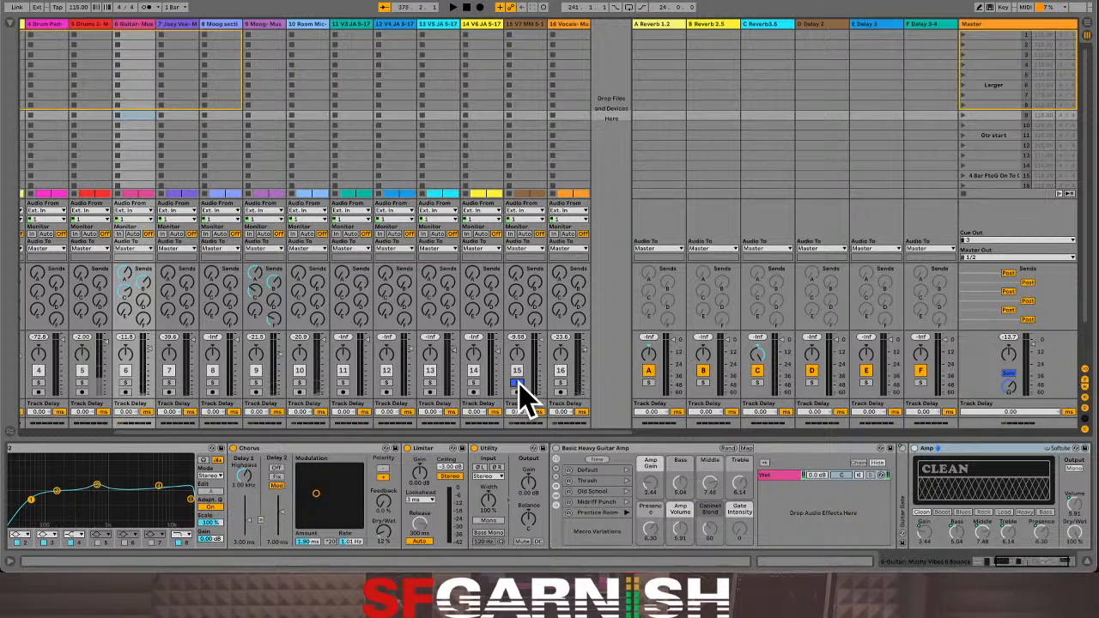
pyautogui.moveTo(515, 273)
pyautogui.mouseDown()
pyautogui.moveTo(515, 250)
pyautogui.moveTo(534, 263)
pyautogui.mouseUp()
pyautogui.press('space')
pyautogui.click(518, 292)
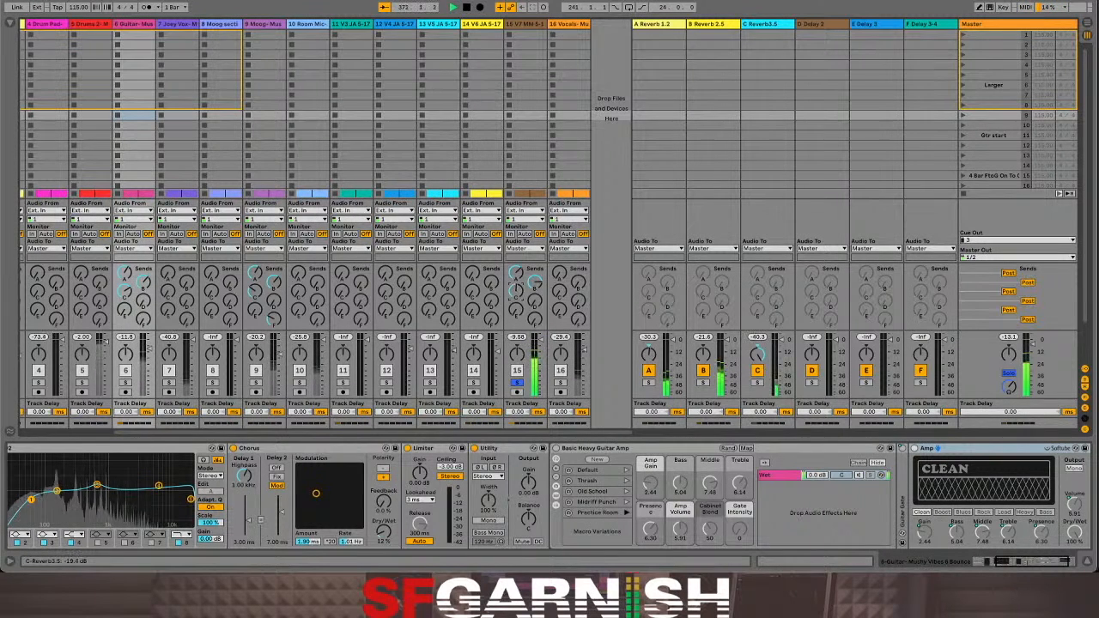
pyautogui.moveTo(534, 282); pyautogui.dragTo(534, 296)
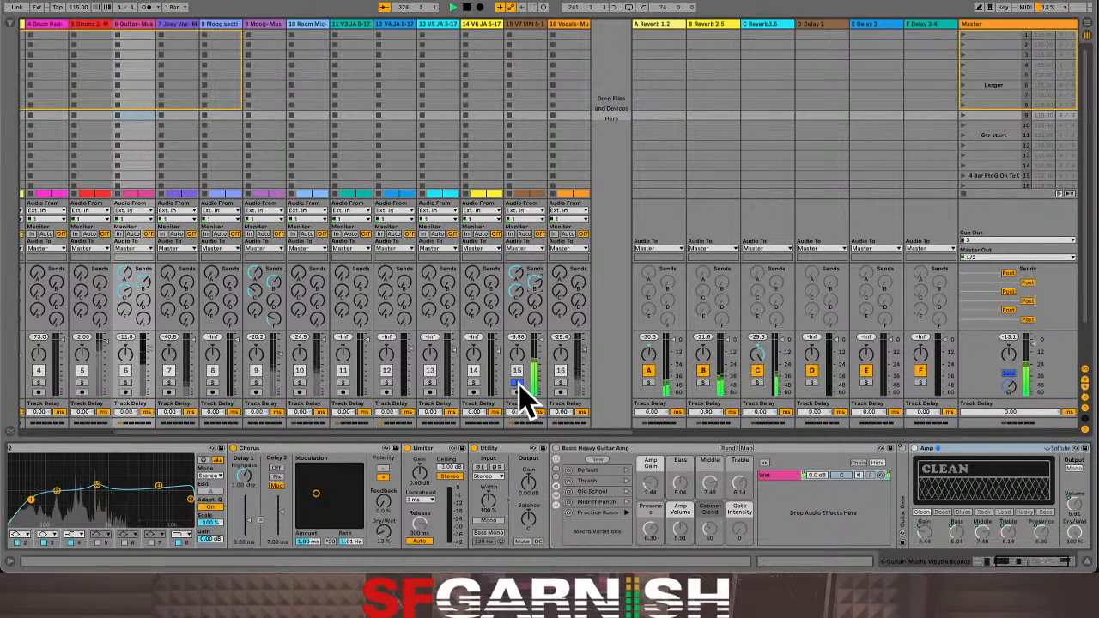
pyautogui.press('space')
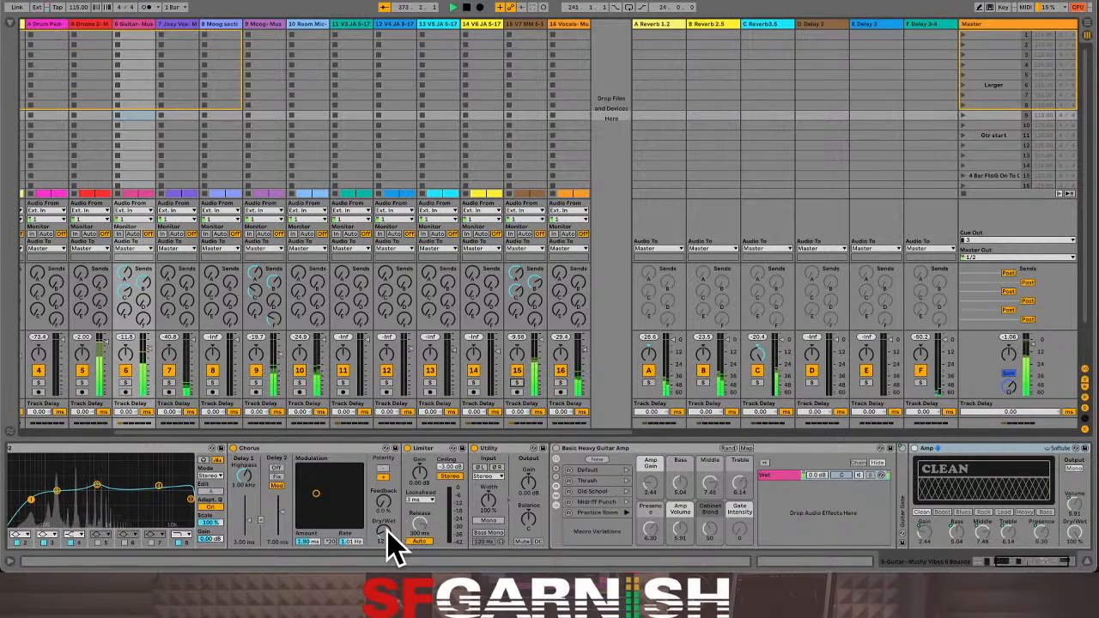
# Raise the guitar's Chorus Dry/Wet, and set the V7 vocal's Chorus to about 22% Dry/Wet and 26% Feedback, with 1.81 ms Amount and 3.32 Hz Rate.
pyautogui.moveTo(386, 528); pyautogui.dragTo(386, 519)
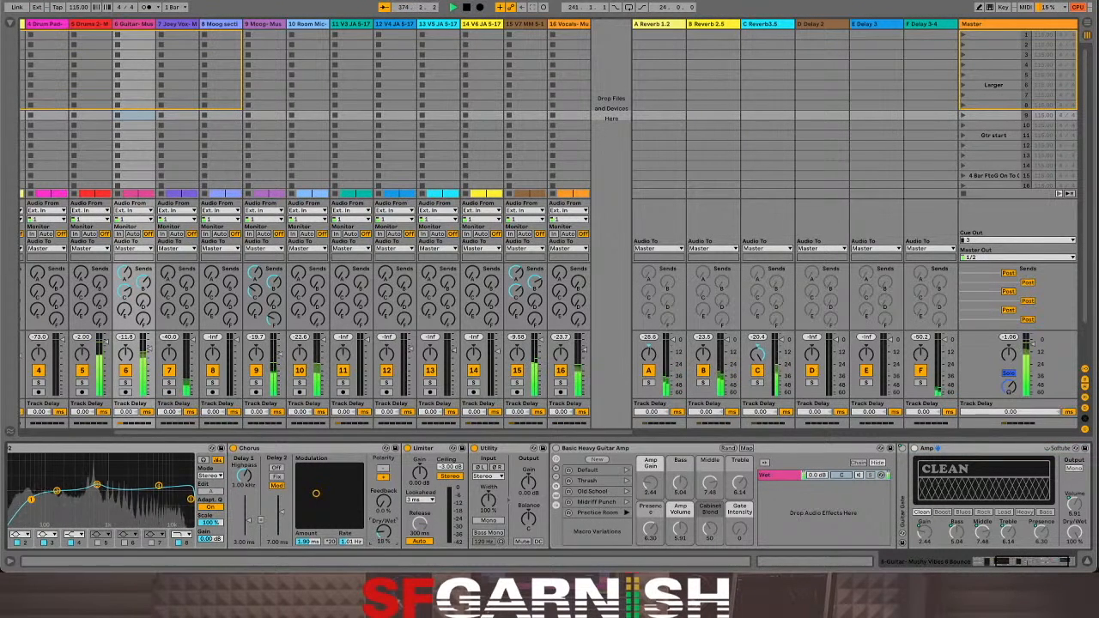
pyautogui.click(529, 24)
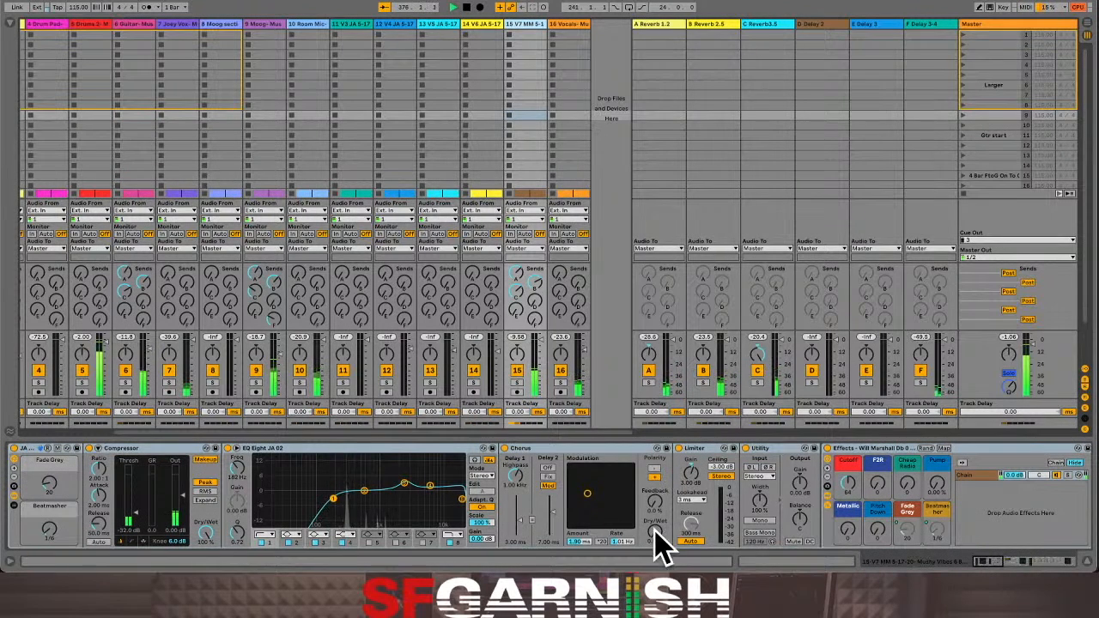
pyautogui.press('space')
pyautogui.moveTo(652, 533); pyautogui.dragTo(653, 510)
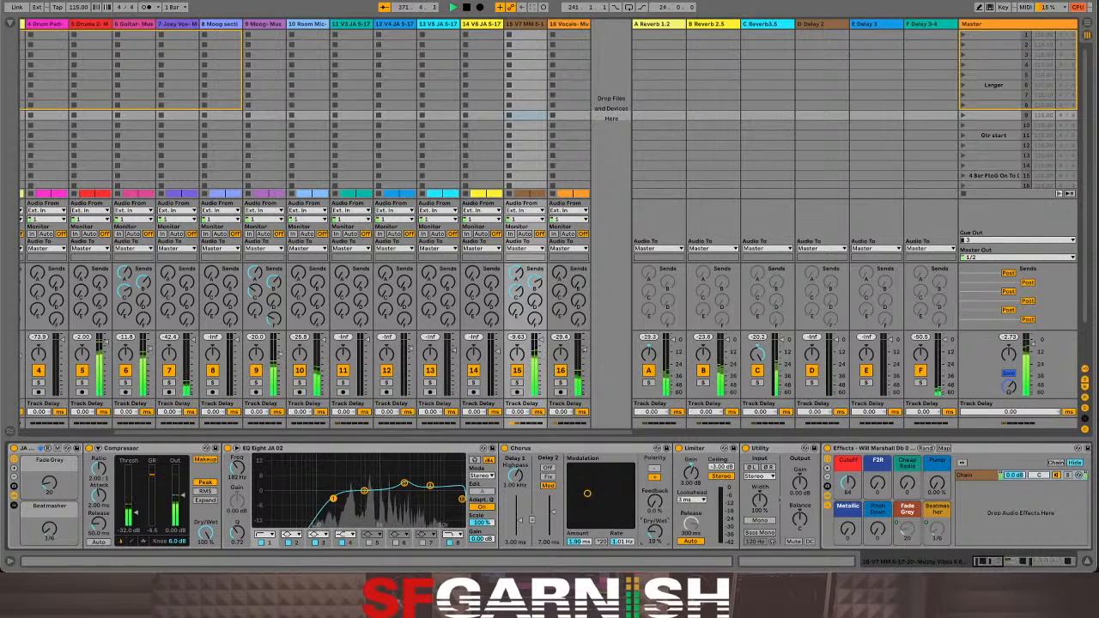
pyautogui.click(518, 384)
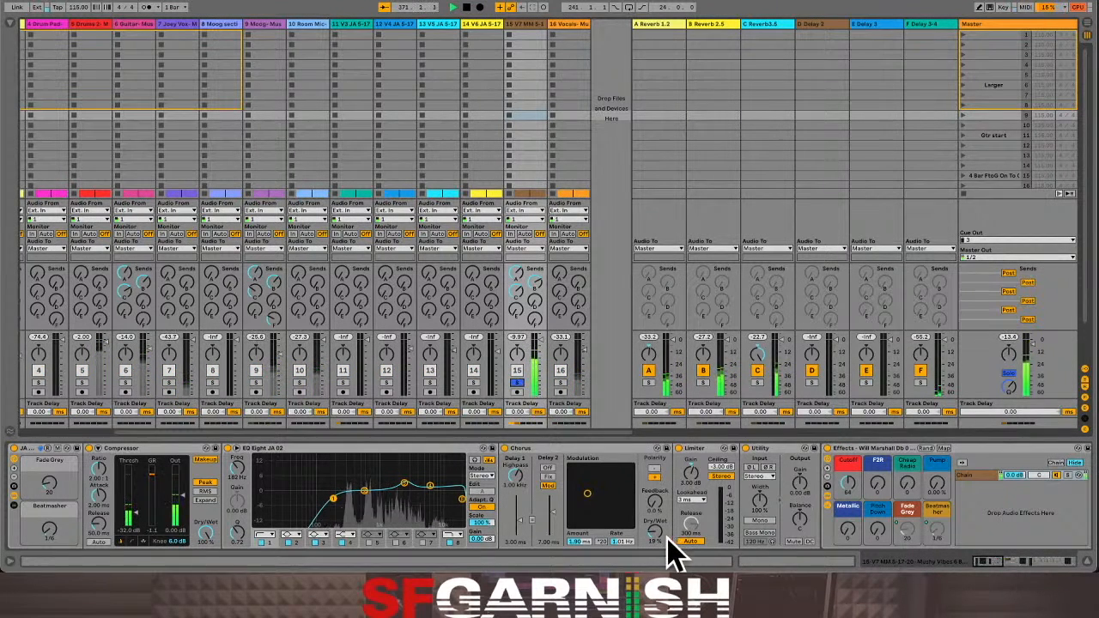
pyautogui.moveTo(655, 533); pyautogui.dragTo(655, 515)
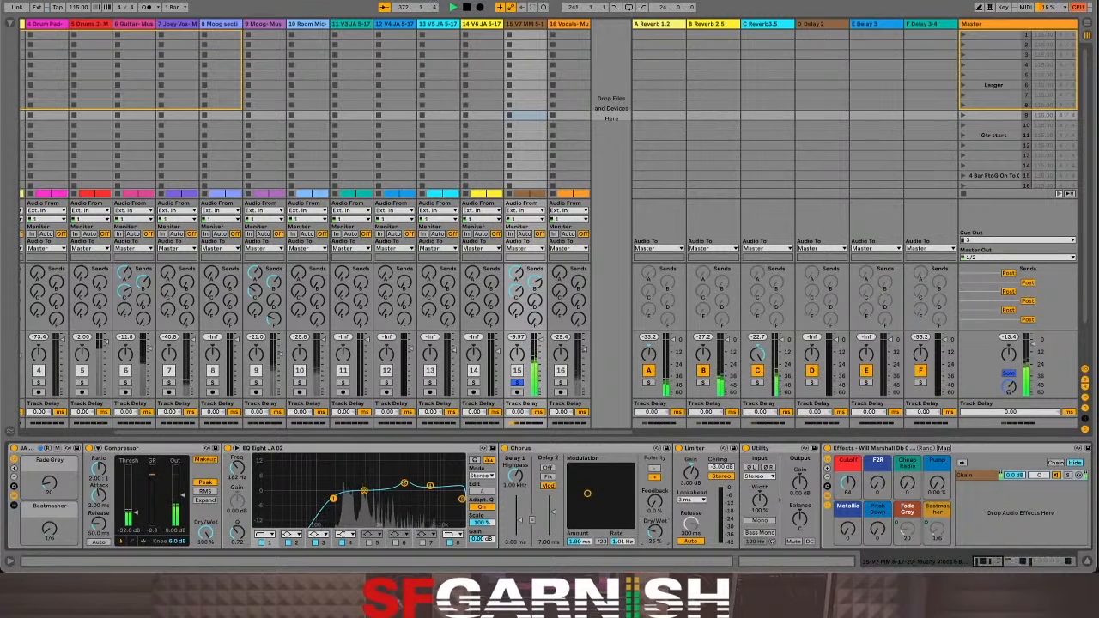
pyautogui.moveTo(655, 502); pyautogui.dragTo(655, 468)
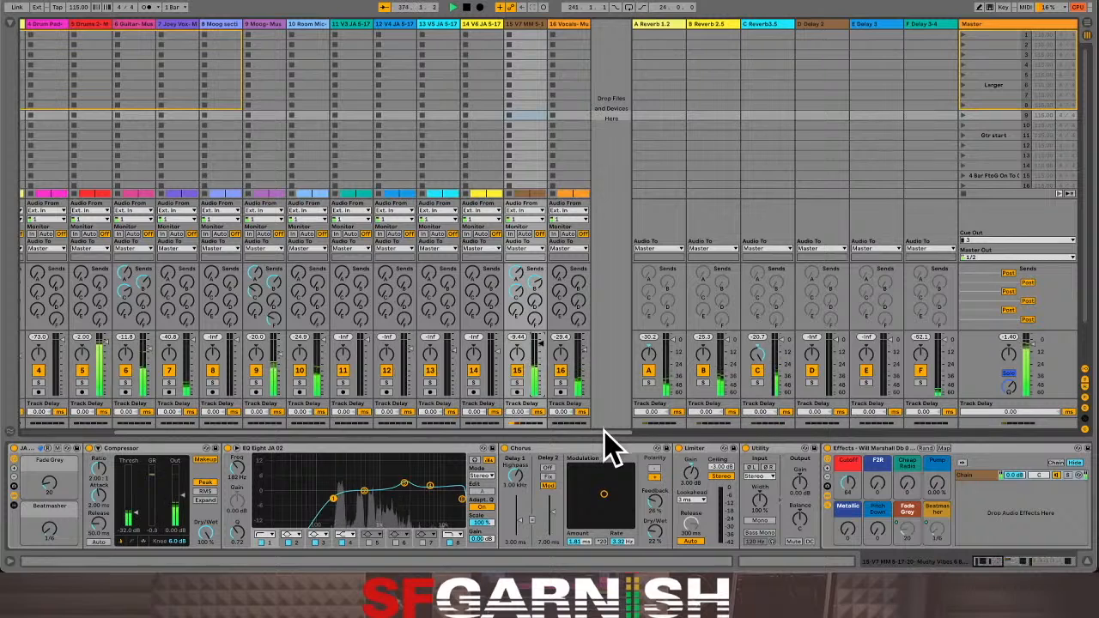
# Raise the Drums 2 track's sends to Reverb 1.2 to about -15 dB, Reverb 2.5 to about -17 dB, and slightly to Reverb 3.5.
pyautogui.hscroll(-5, 601, 446)
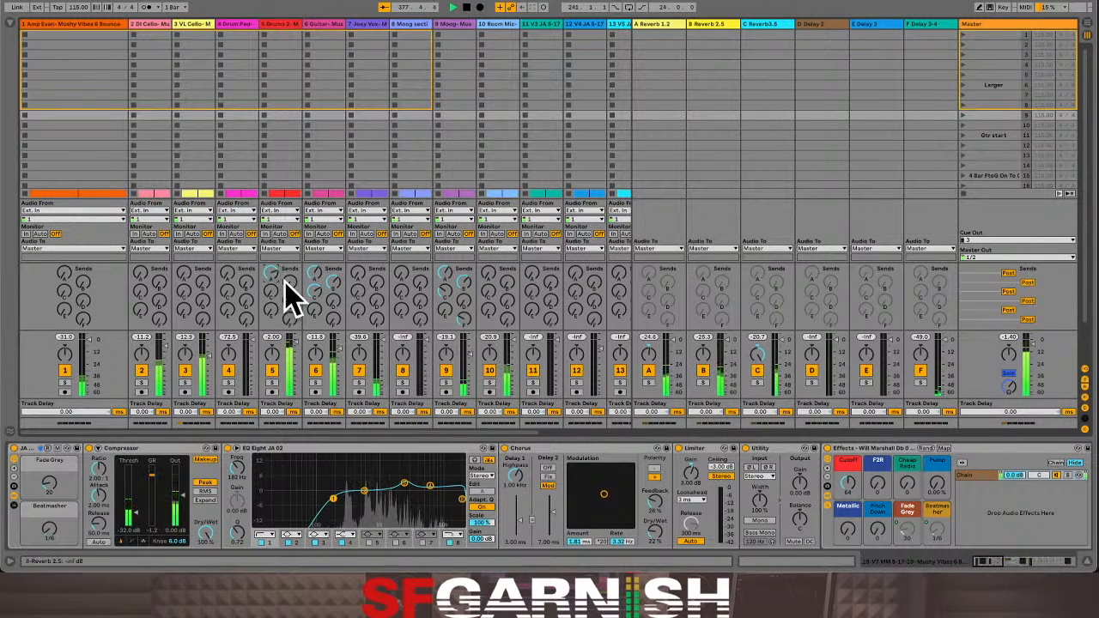
pyautogui.moveTo(290, 282); pyautogui.dragTo(290, 234)
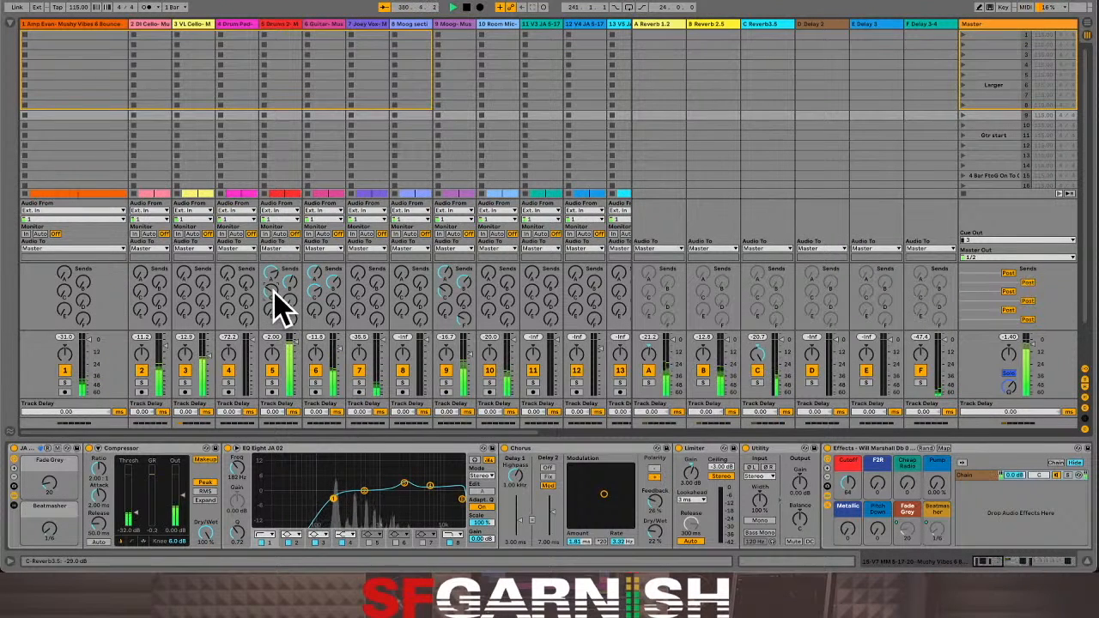
pyautogui.moveTo(273, 291); pyautogui.dragTo(274, 297)
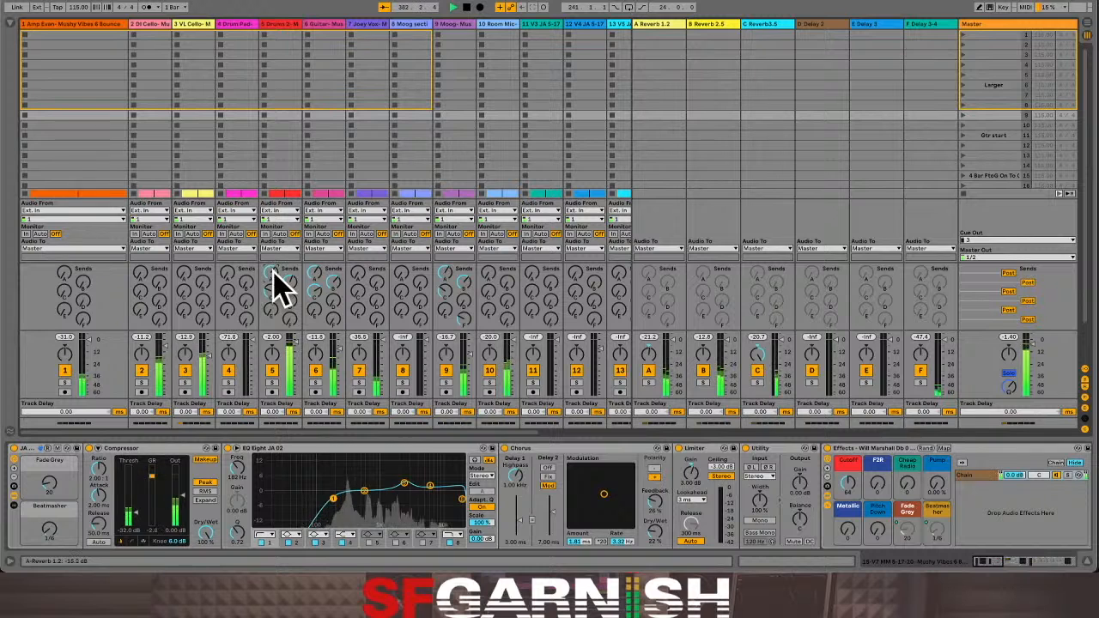
# Display the Drums 2 track's devices, open the browser and clear its old "crossover phaser" search.
pyautogui.click(283, 24)
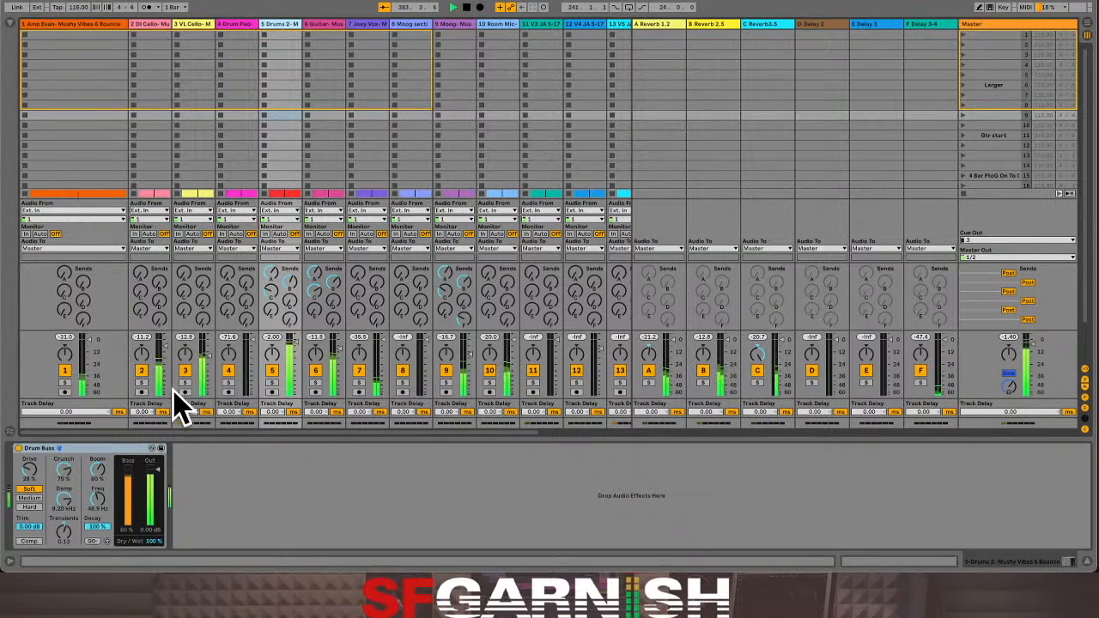
pyautogui.click(6, 24)
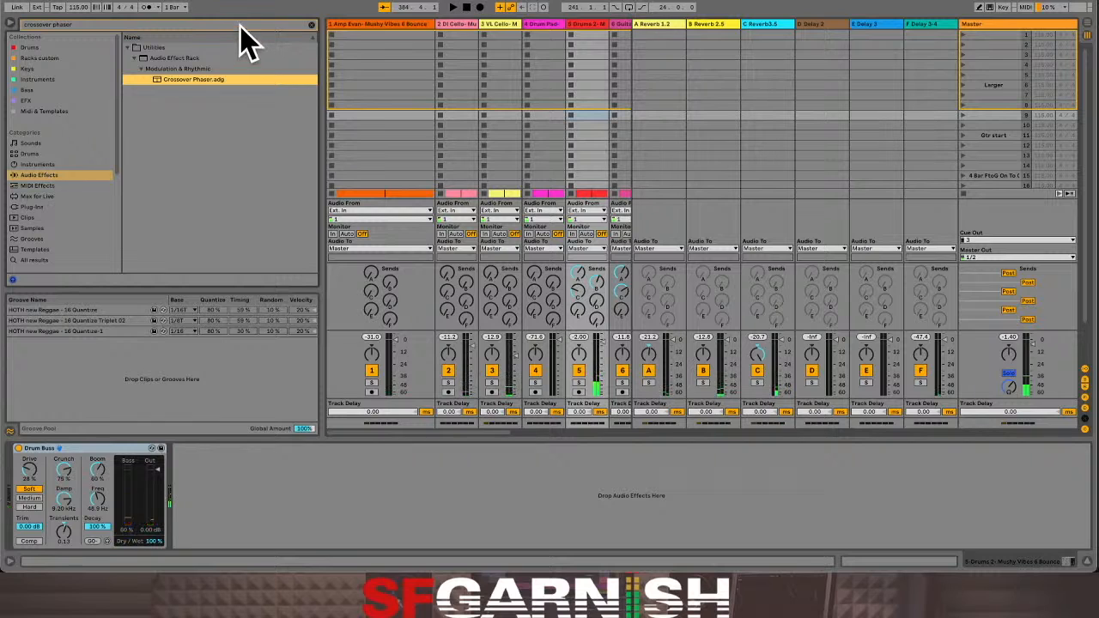
pyautogui.click(311, 24)
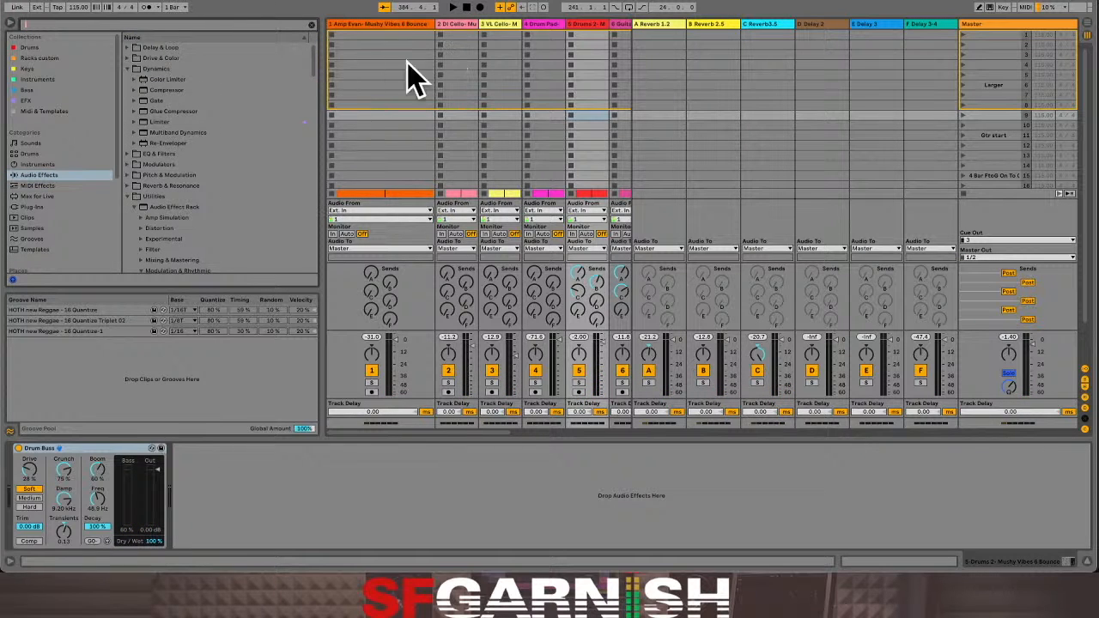
# Switch to the Arrangement View and select the Drums 2 audio from bar 367 to bar 397.
pyautogui.click(587, 25)
pyautogui.press('Tab')
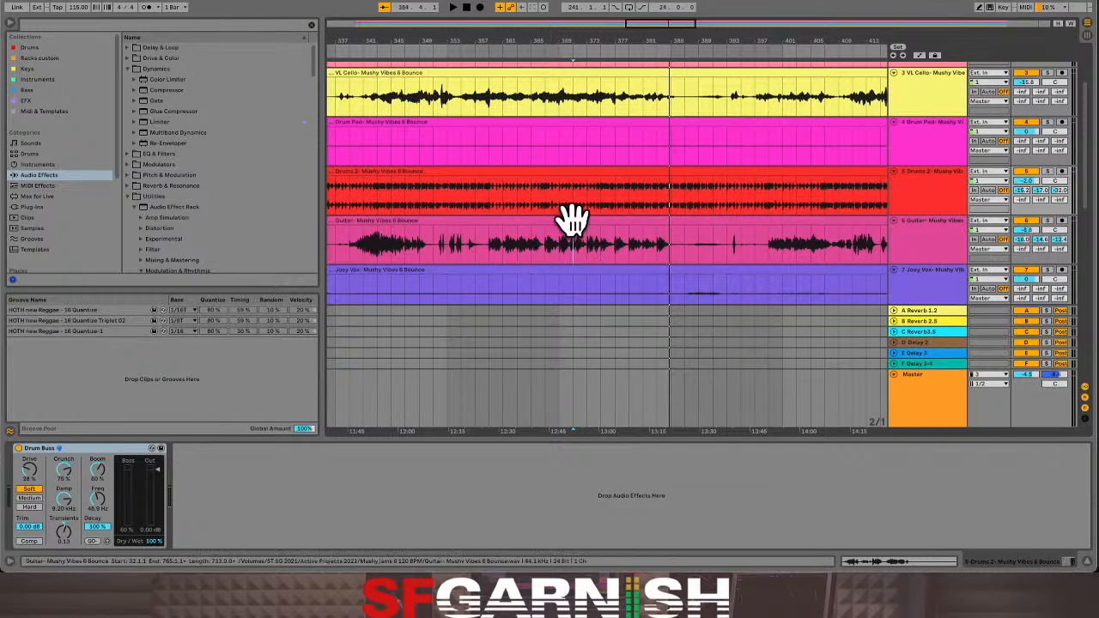
pyautogui.moveTo(543, 196); pyautogui.dragTo(720, 190)
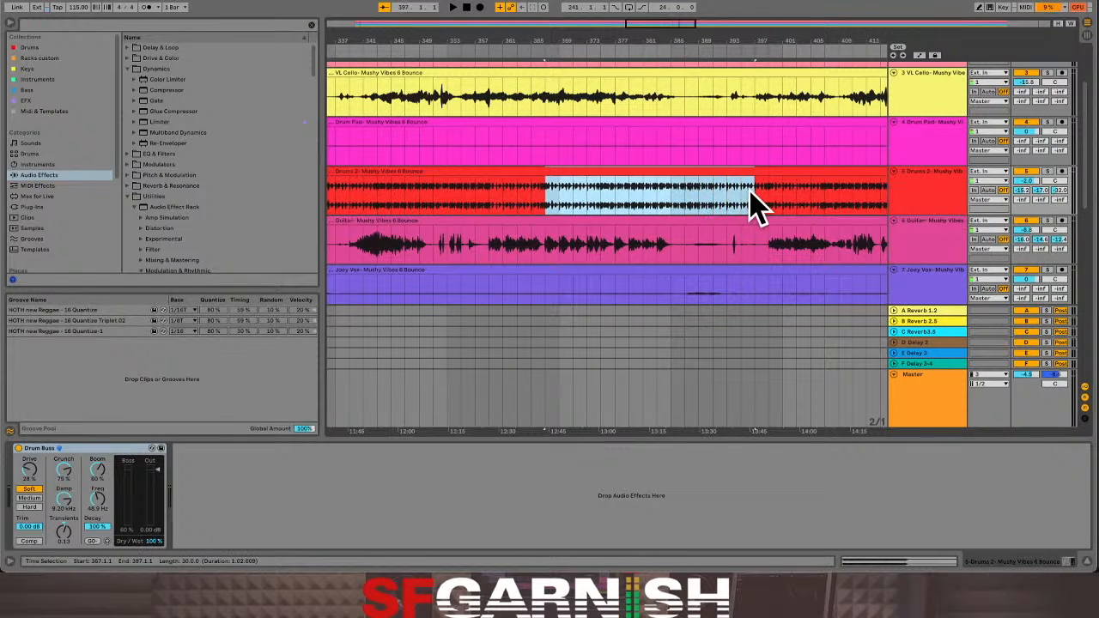
pyautogui.moveTo(546, 206); pyautogui.dragTo(700, 215)
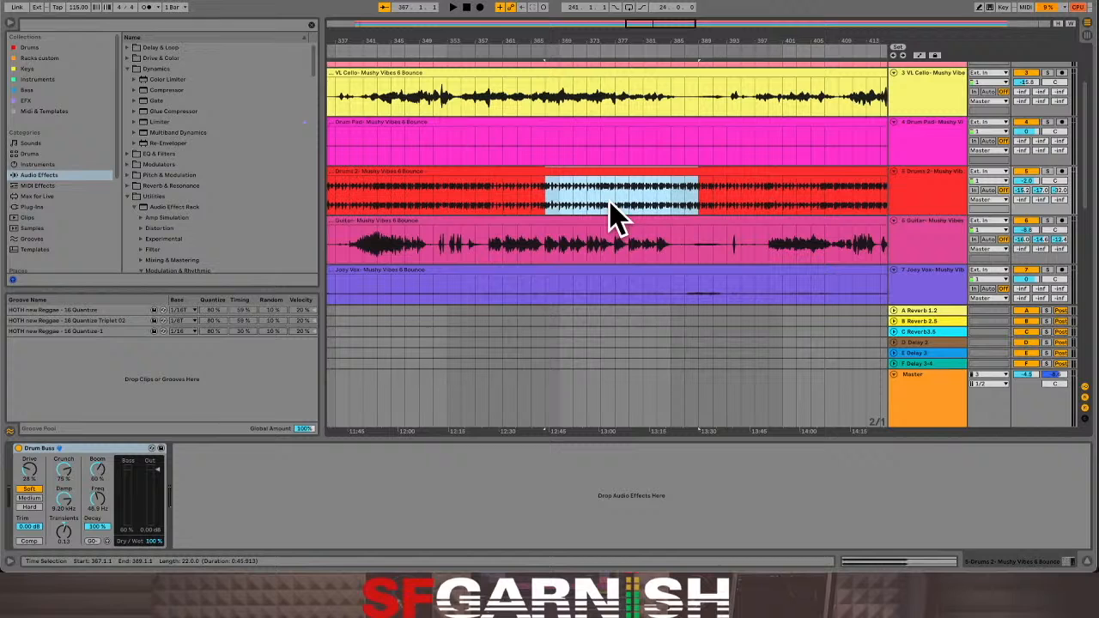
pyautogui.click(552, 199)
pyautogui.moveTo(546, 199); pyautogui.dragTo(756, 209)
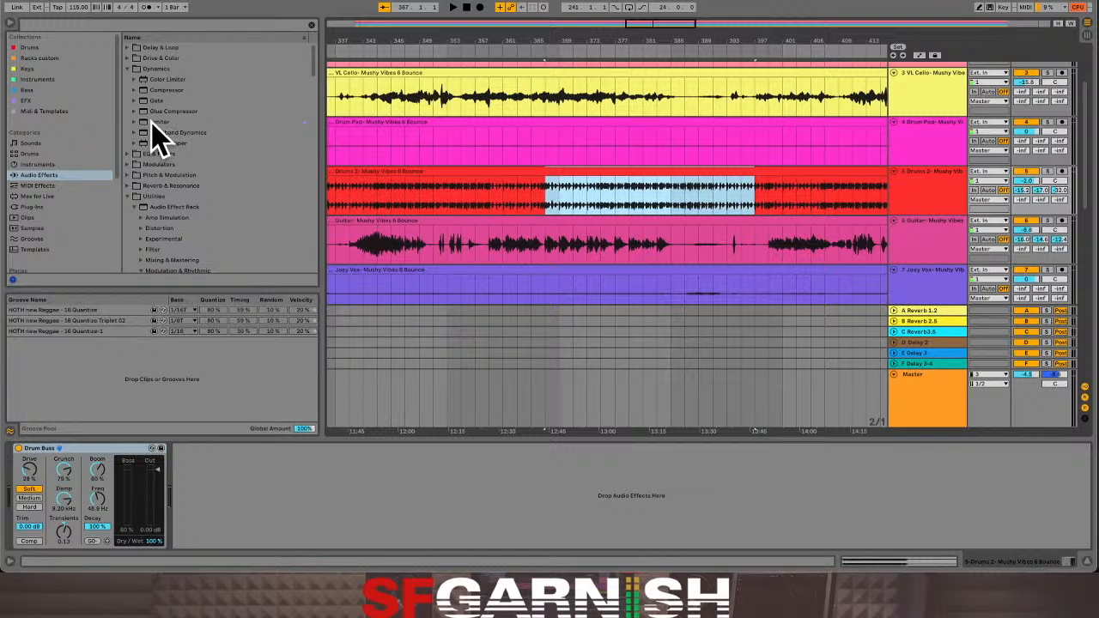
# Find EQ Eight among the EQ & Filters audio effects and add it to the Drums 2 track after Drum Buss.
pyautogui.click(129, 197)
pyautogui.click(128, 69)
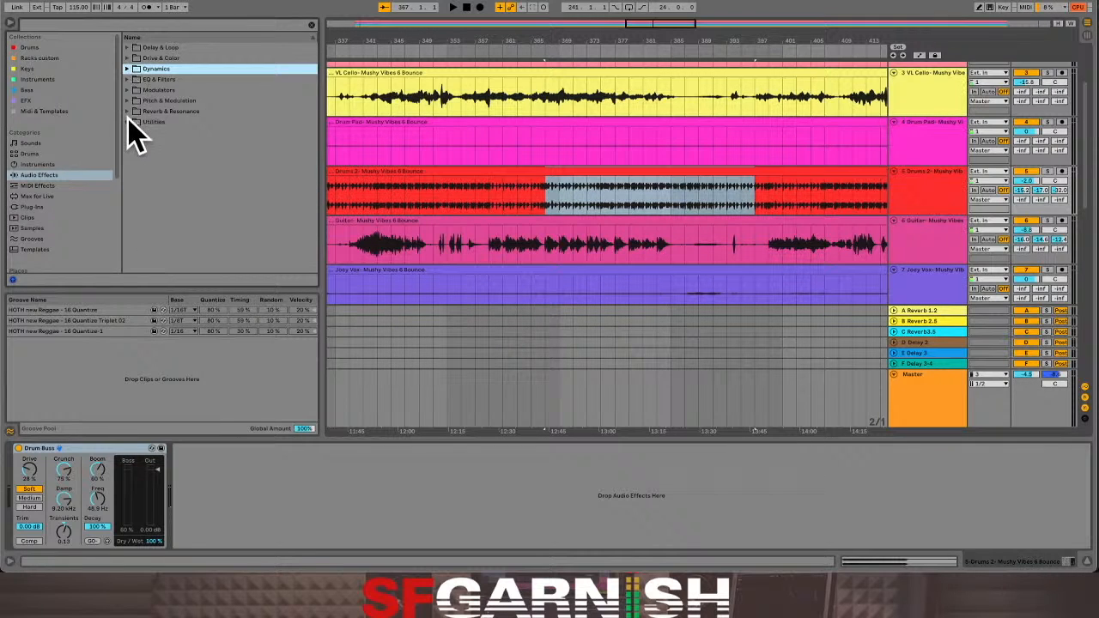
pyautogui.click(127, 79)
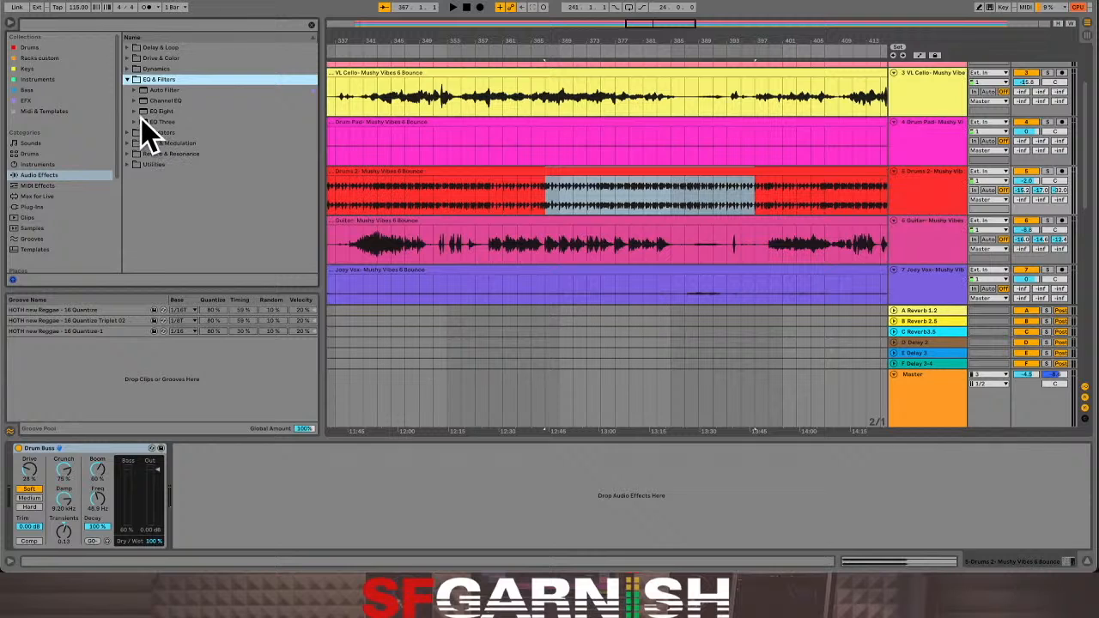
pyautogui.click(135, 112)
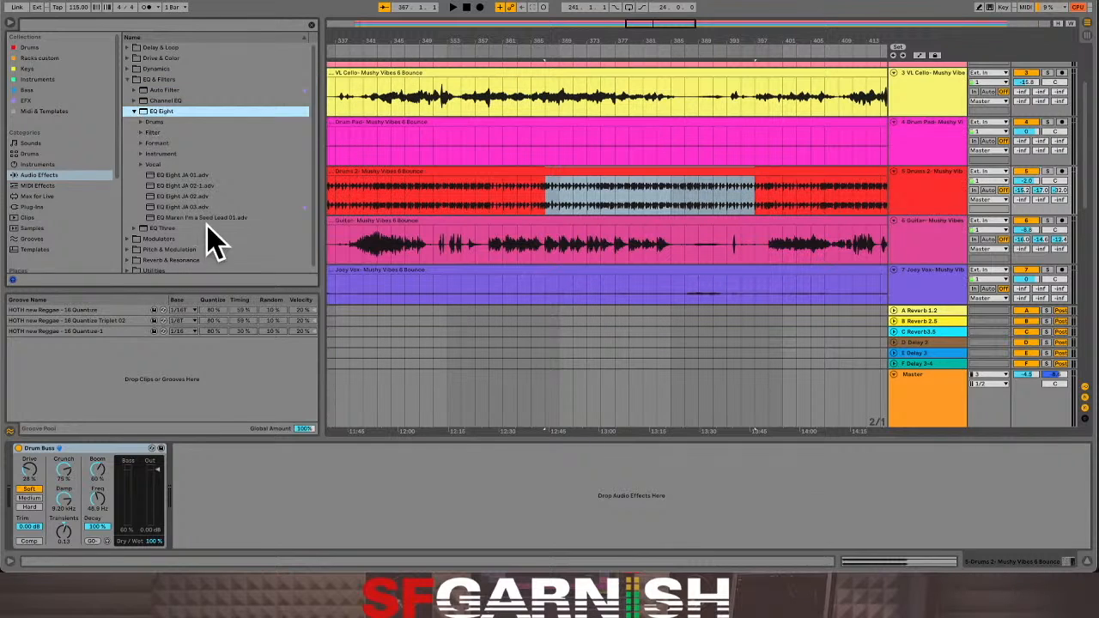
pyautogui.click(141, 113)
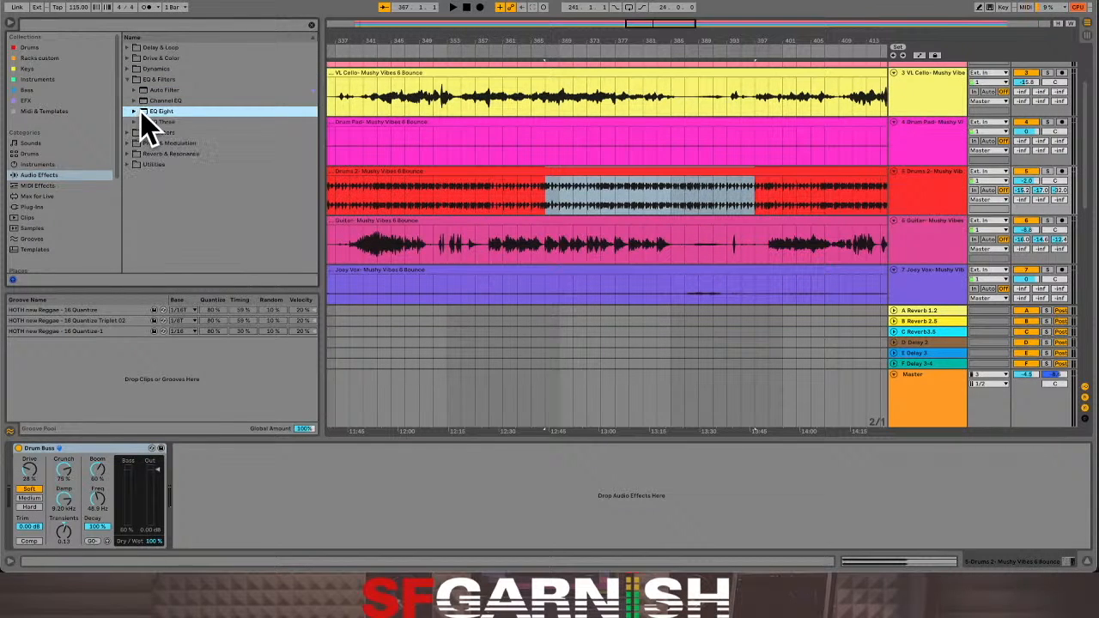
pyautogui.moveTo(143, 114); pyautogui.dragTo(586, 191)
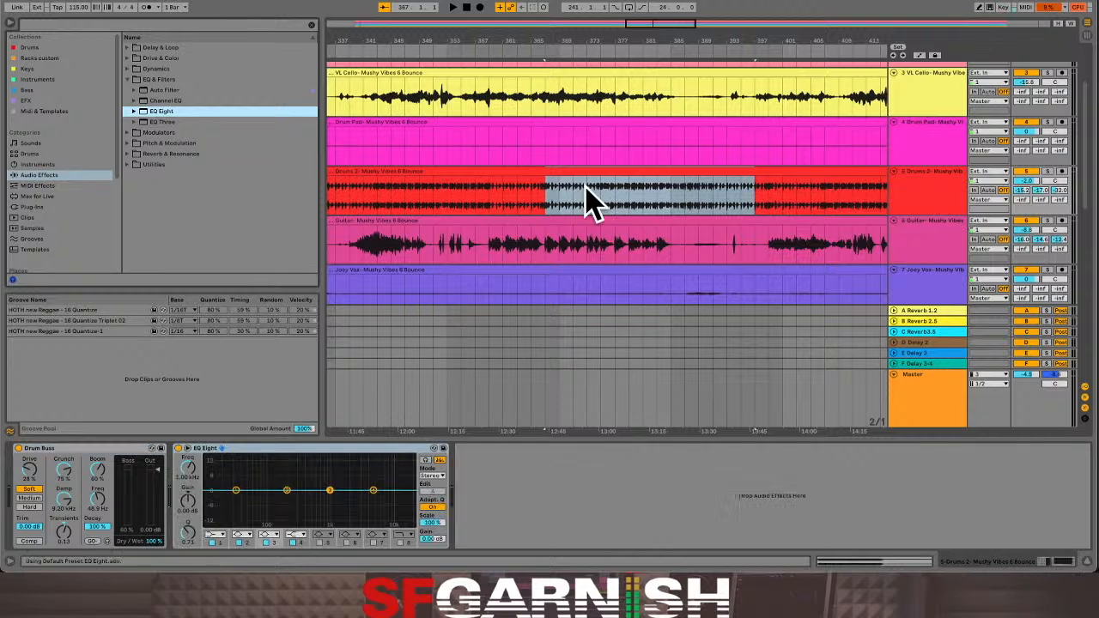
# Set EQ Eight band 1 on the Drums 2 track to a low cut and enable band 8 as a high cut at 18 kHz.
pyautogui.click(293, 534)
pyautogui.click(299, 492)
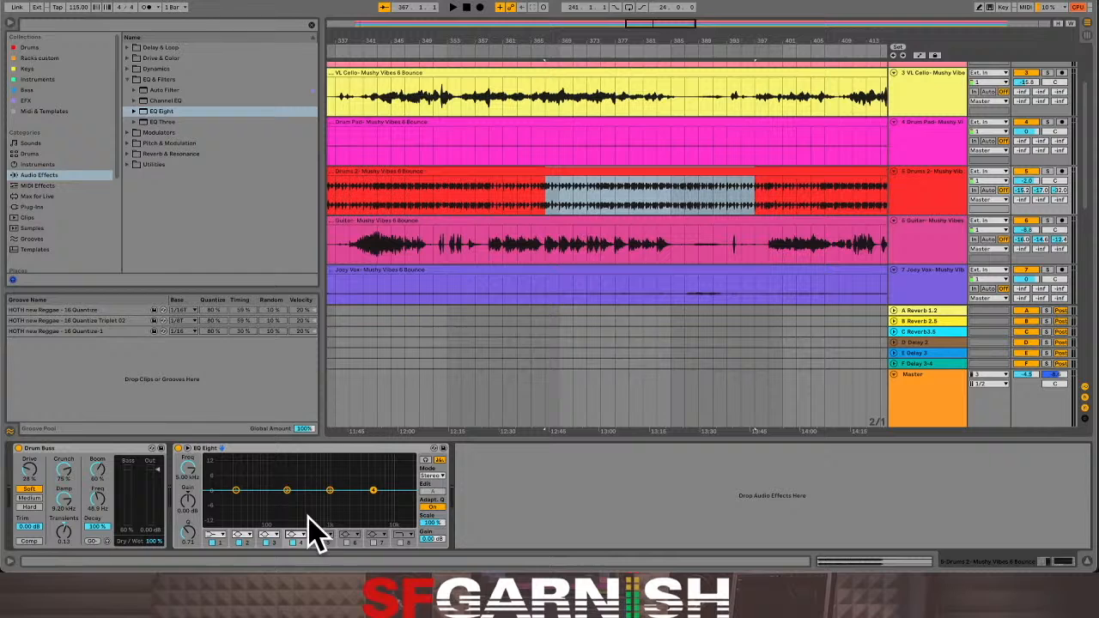
pyautogui.click(215, 533)
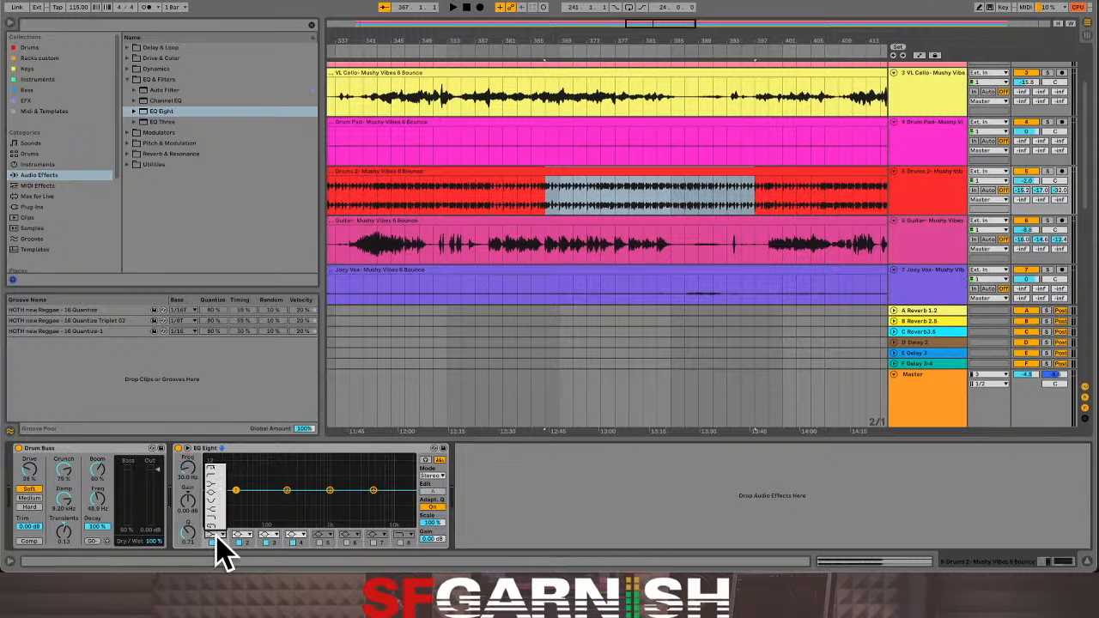
pyautogui.click(221, 475)
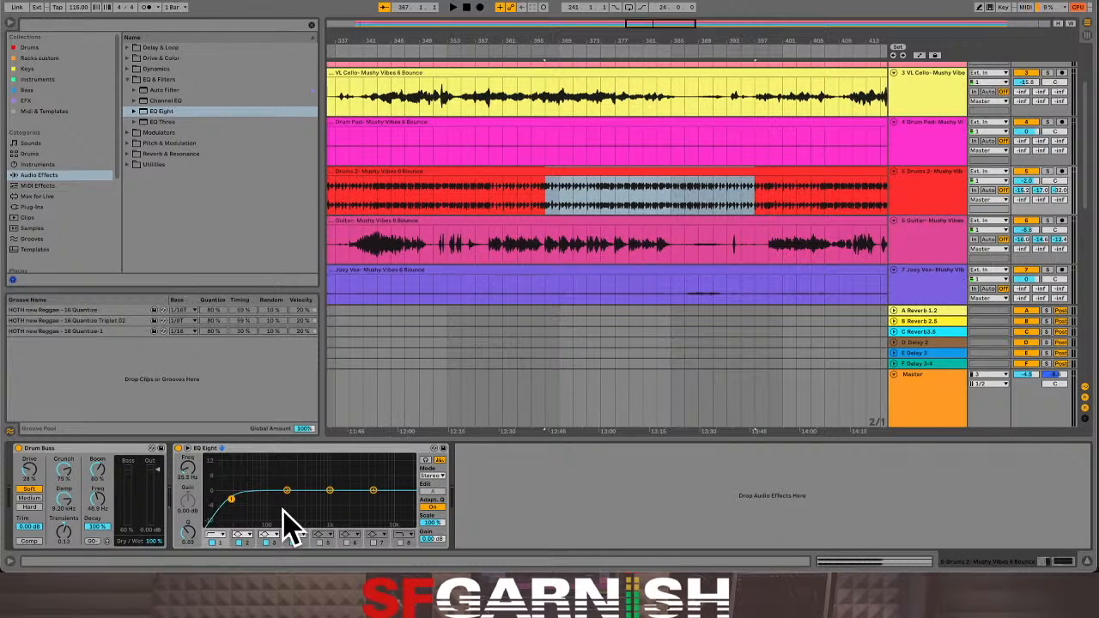
pyautogui.click(401, 543)
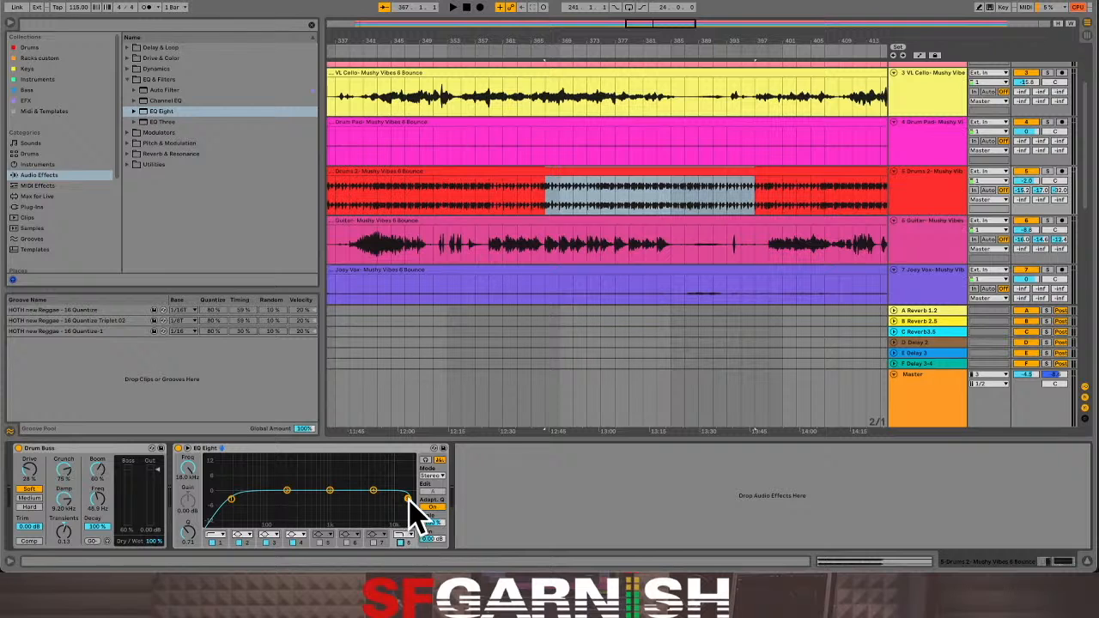
# During playback, move the Drums 2 high cut to about 10 kHz, dip band 4, and lower the track's volume.
pyautogui.press('space')
pyautogui.moveTo(407, 498); pyautogui.dragTo(309, 484)
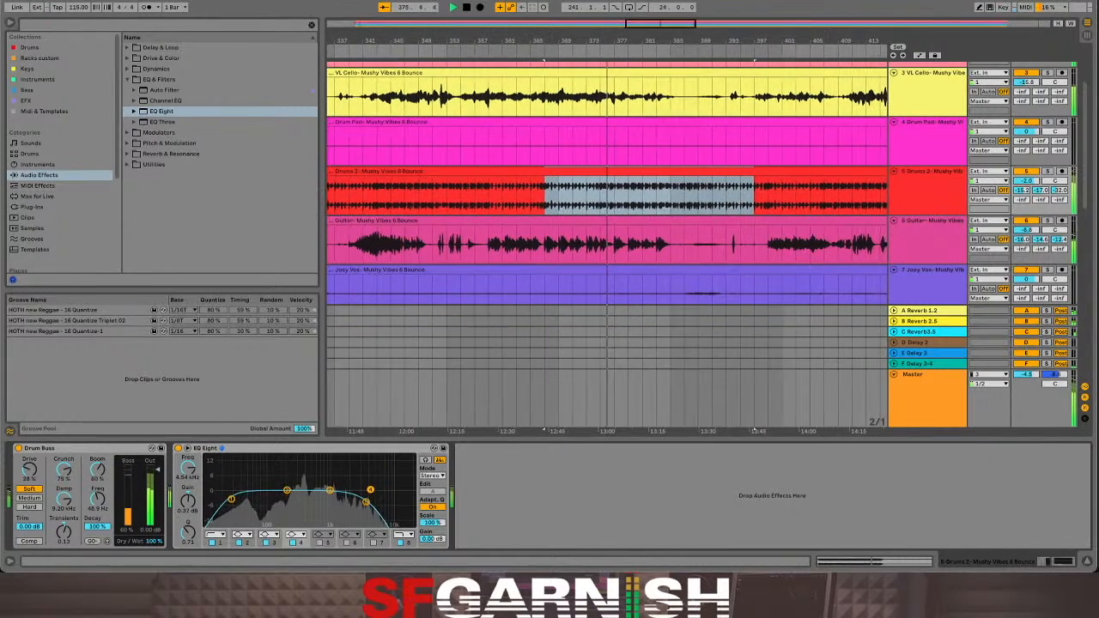
pyautogui.moveTo(370, 490)
pyautogui.mouseDown()
pyautogui.moveTo(377, 507)
pyautogui.moveTo(373, 500)
pyautogui.moveTo(400, 505)
pyautogui.moveTo(362, 498)
pyautogui.mouseUp()
pyautogui.click(393, 507)
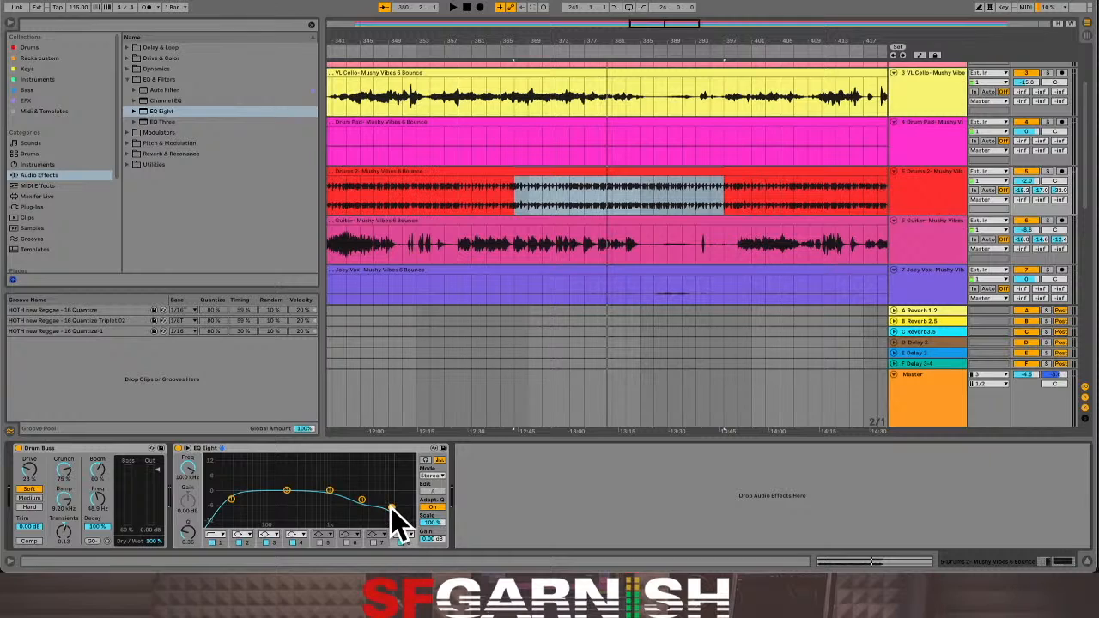
pyautogui.press('space')
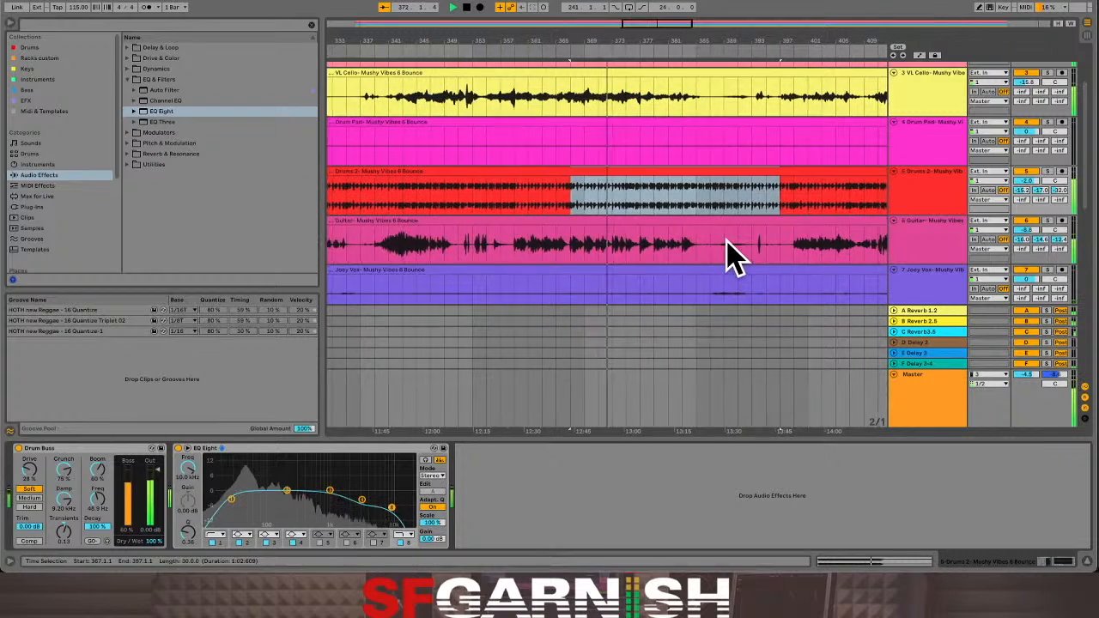
pyautogui.moveTo(1028, 181); pyautogui.dragTo(1028, 201)
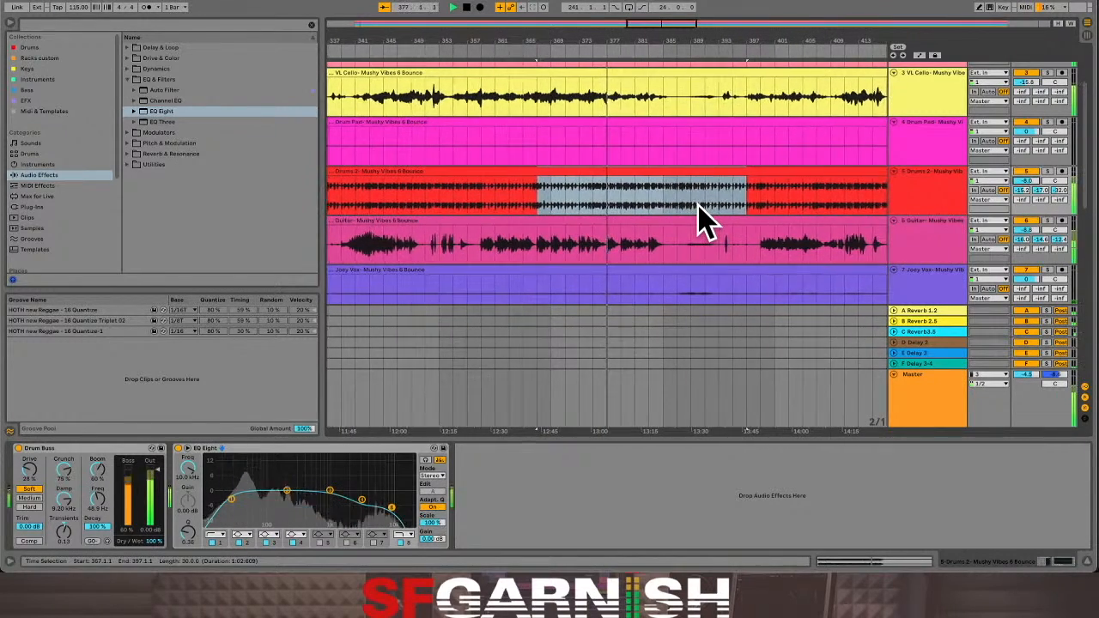
# Solo the VL Cello and DI Cello tracks in turn and compare their sound and device chains.
pyautogui.scroll(2, 702, 221)
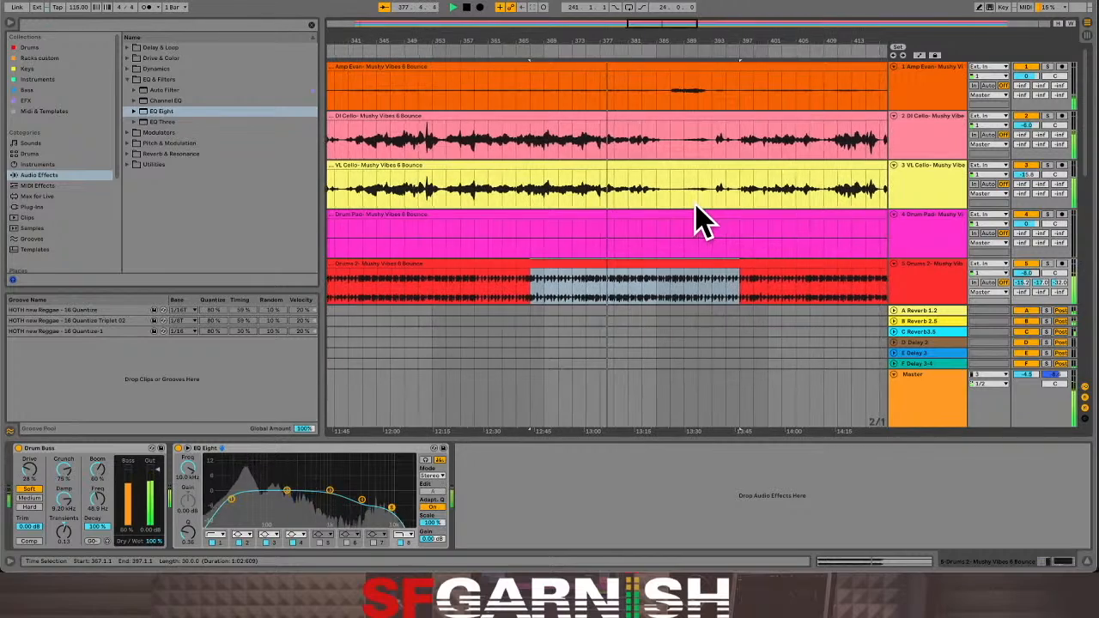
pyautogui.click(1048, 117)
pyautogui.click(1048, 166)
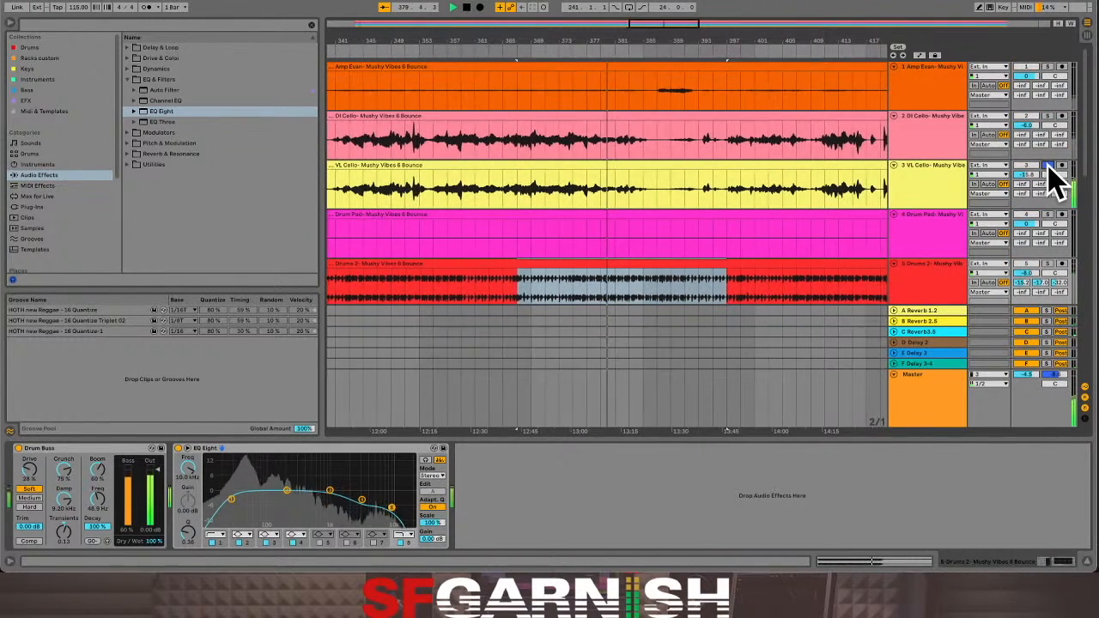
pyautogui.click(765, 195)
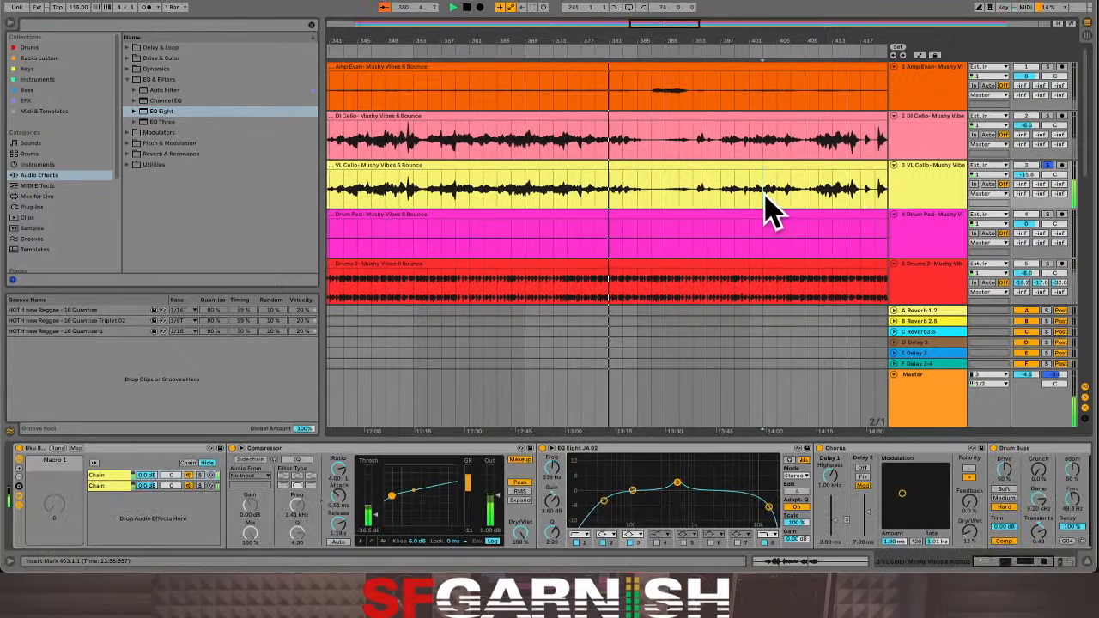
pyautogui.click(1048, 117)
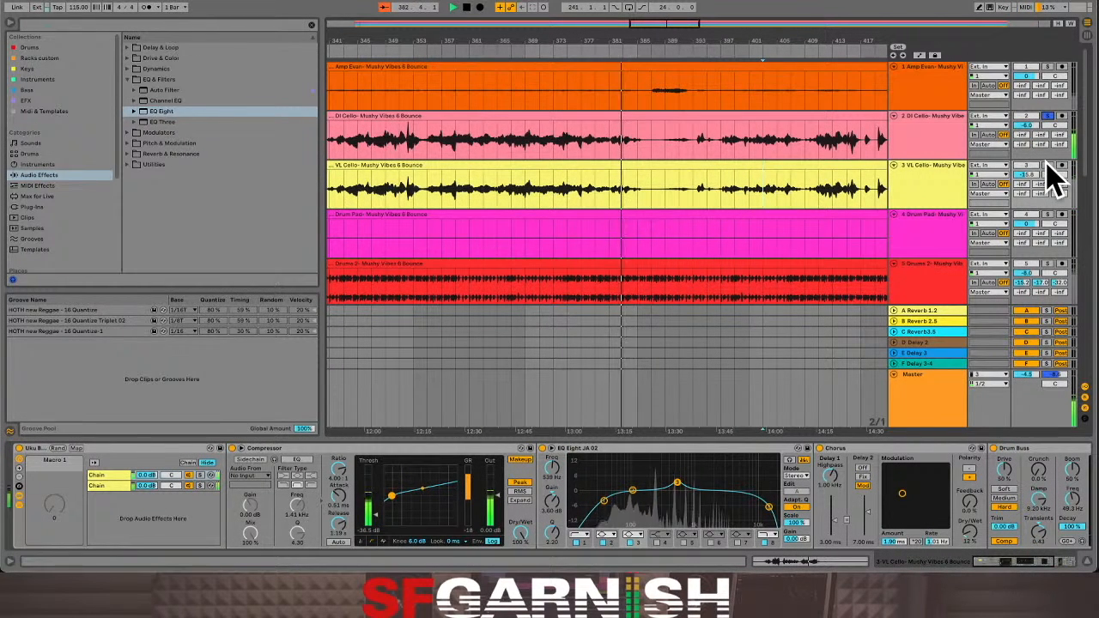
pyautogui.click(568, 143)
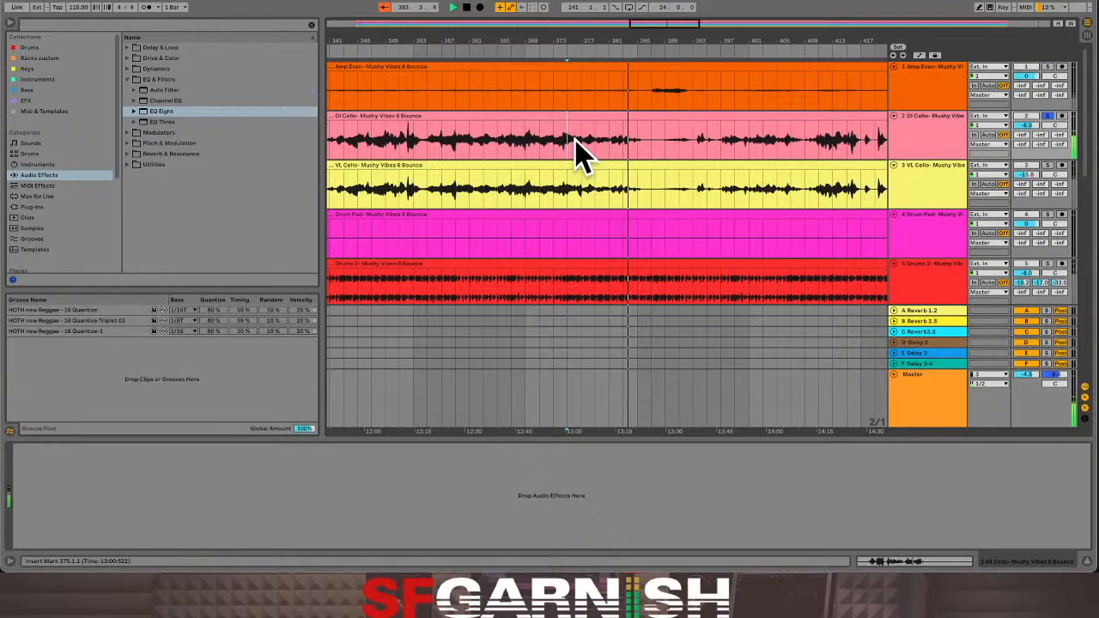
# Save the VL Cello effect rack as "Cello Joe Chain Mushy Vibes Chain 01" and assign the preset to the Racks custom collection.
pyautogui.click(581, 190)
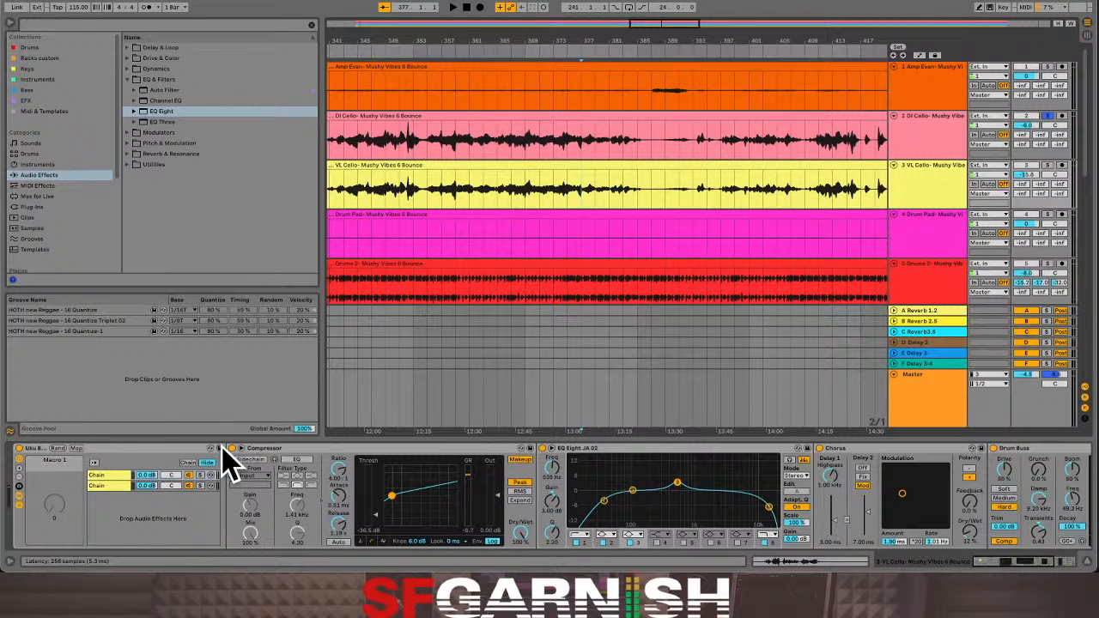
pyautogui.click(94, 446)
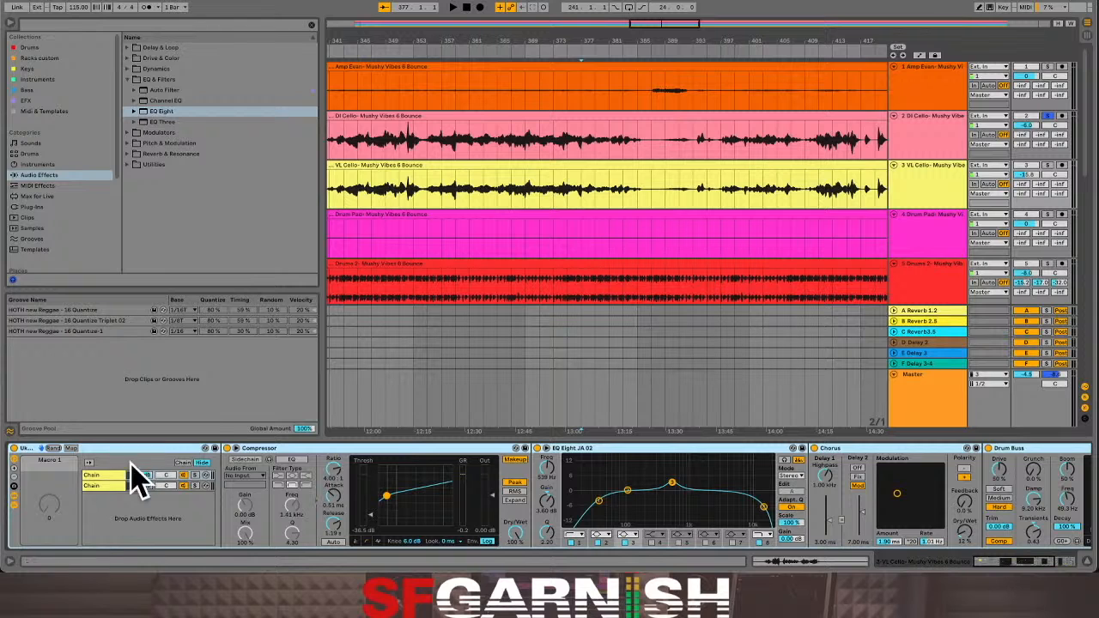
pyautogui.click(216, 449)
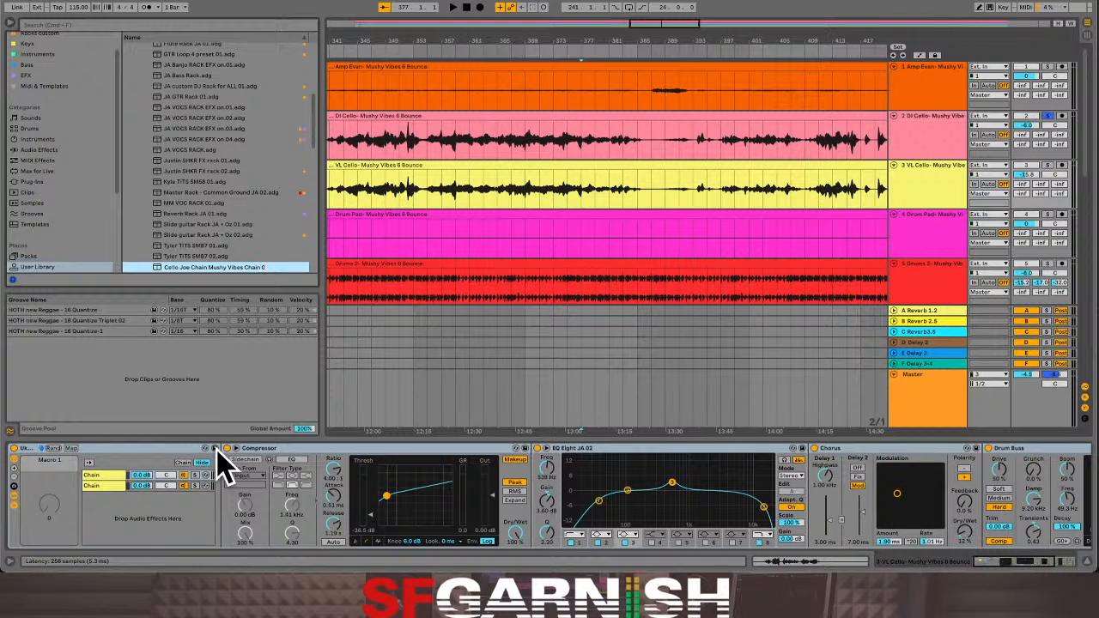
pyautogui.write('1')
pyautogui.press('Return')
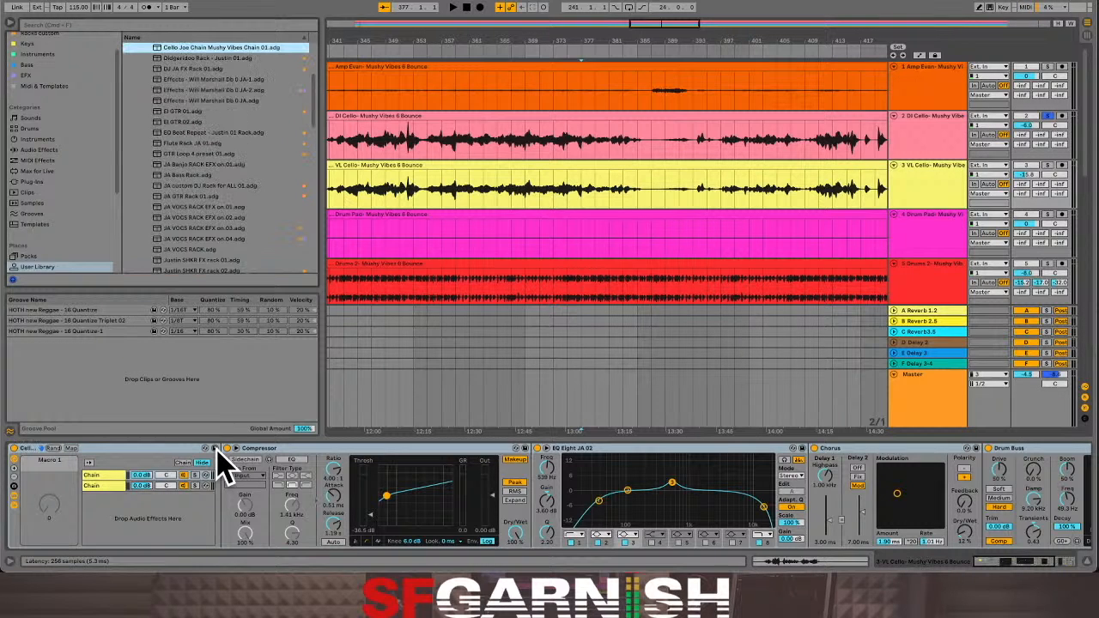
pyautogui.rightClick(206, 53)
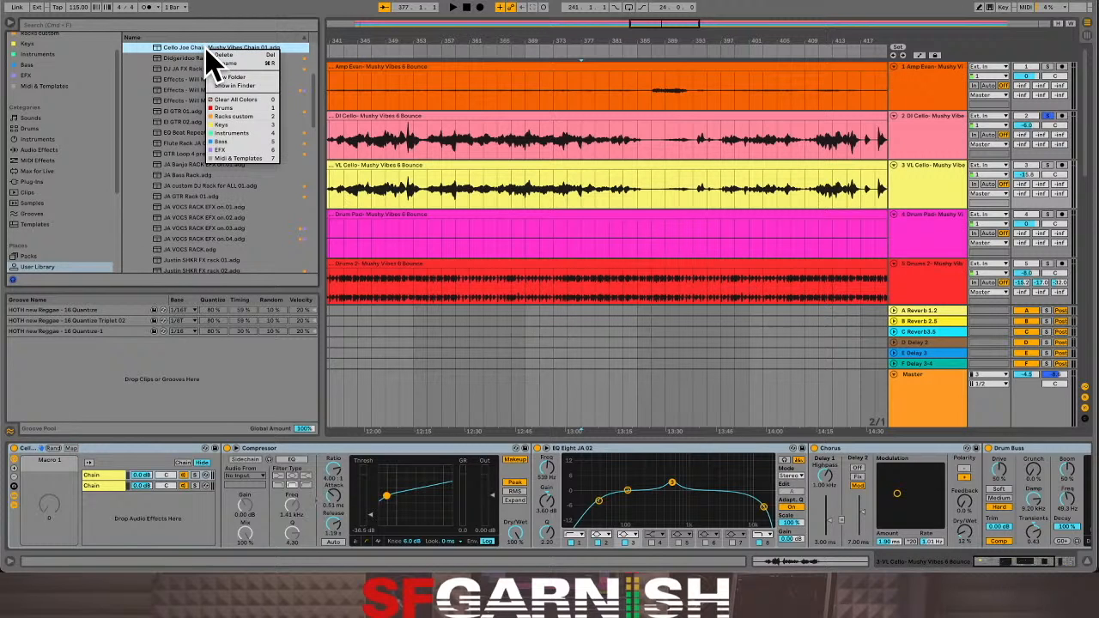
pyautogui.click(255, 115)
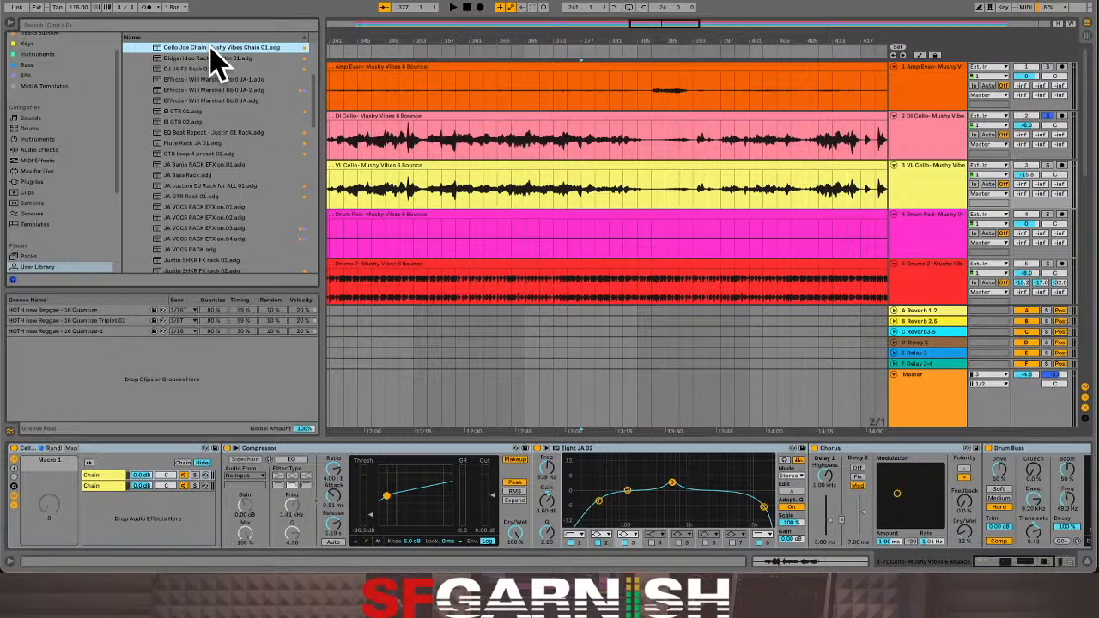
# Load the Cello Joe Chain Mushy Vibes Chain 01 preset onto the DI Cello track and play it back.
pyautogui.moveTo(210, 46); pyautogui.dragTo(481, 144)
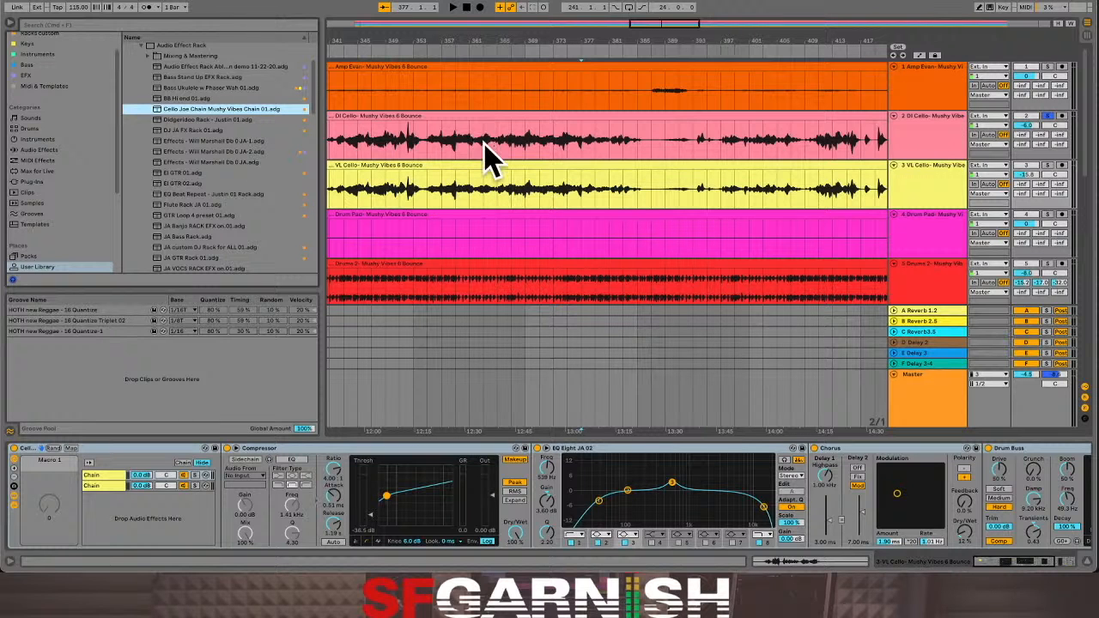
pyautogui.click(460, 159)
pyautogui.press('space')
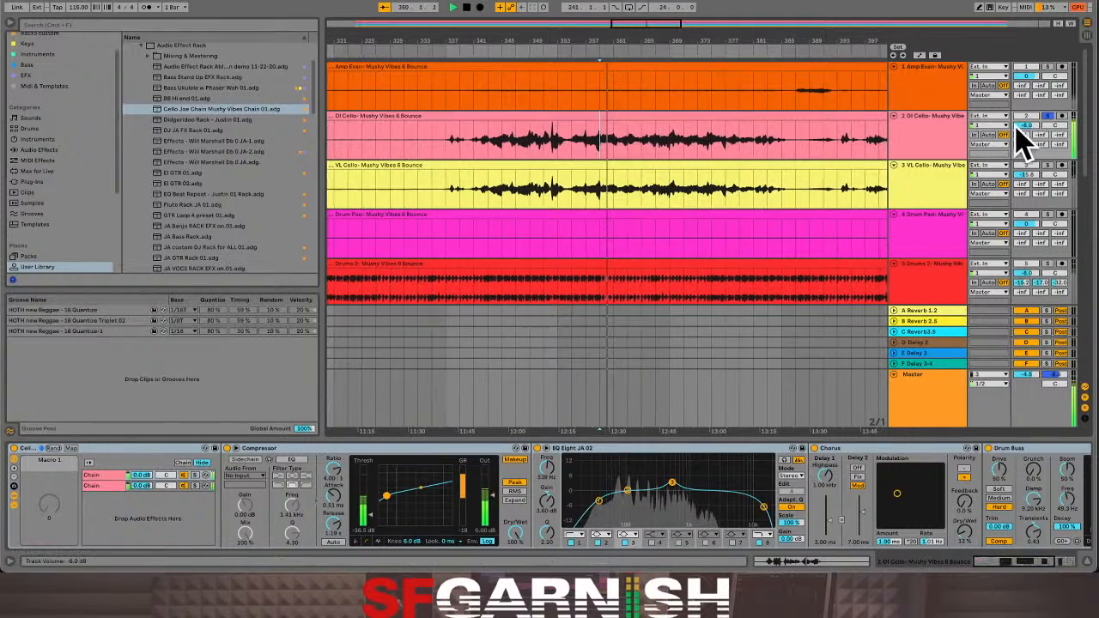
# Set the DI Cello track's volume to about -22 dB and panning to 27L, and raise its Reverb 1.2 and Reverb 3.5 sends.
pyautogui.moveTo(1026, 125); pyautogui.dragTo(1026, 167)
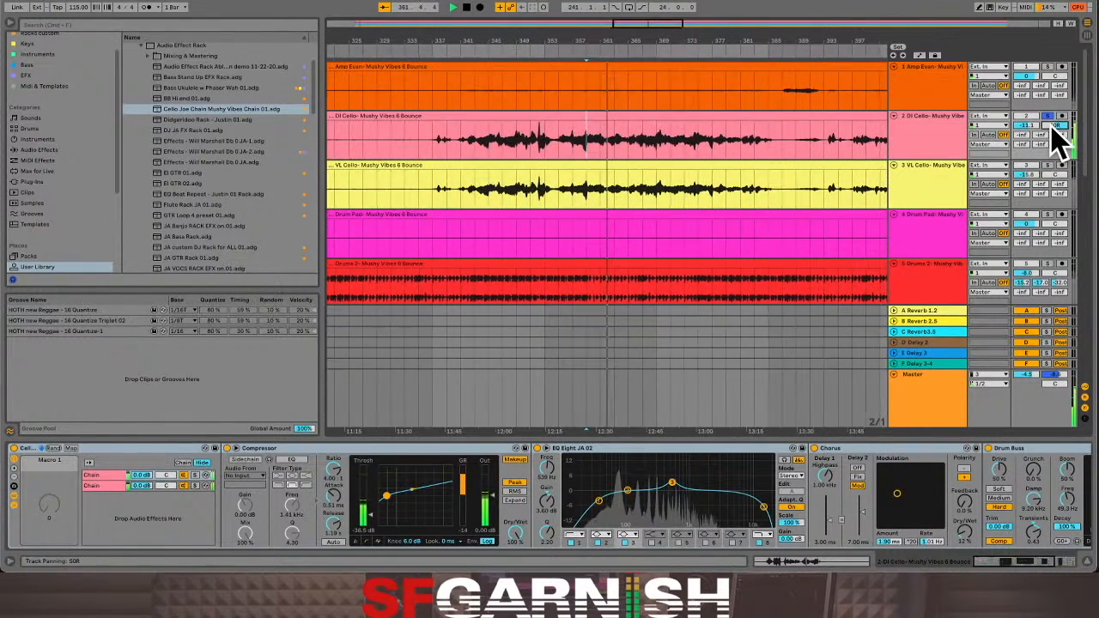
pyautogui.moveTo(1054, 129); pyautogui.dragTo(1026, 155)
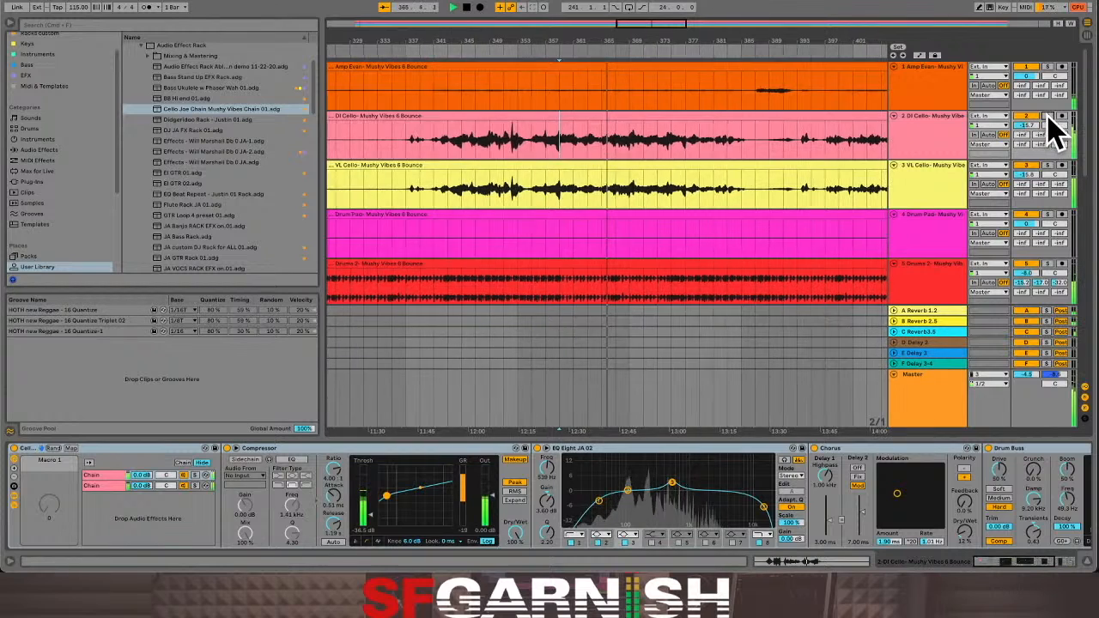
pyautogui.press('Tab')
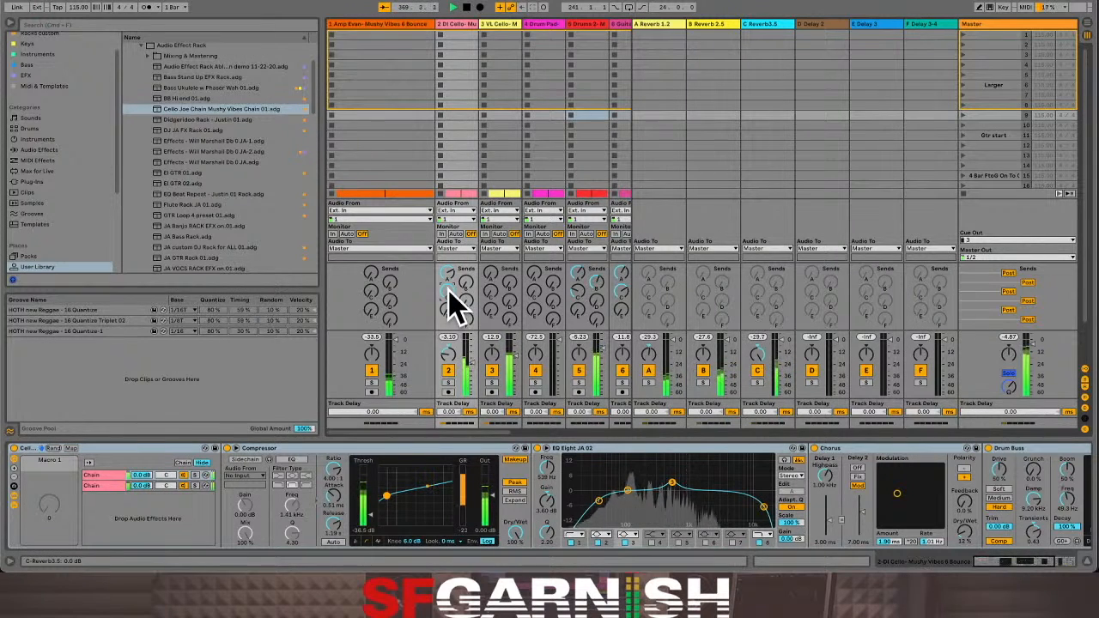
pyautogui.press('Tab')
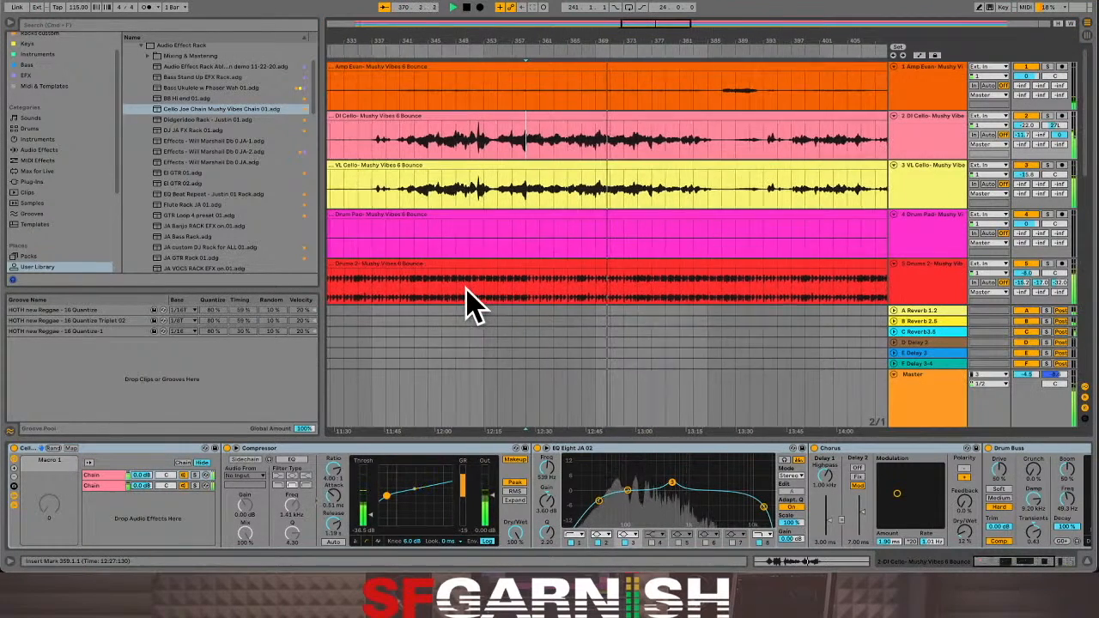
# Check the DI Cello reverb in solo and set its sends to about -10.5 dB for Reverb 2.5 and -8.6 dB for Reverb 3.5.
pyautogui.click(1048, 116)
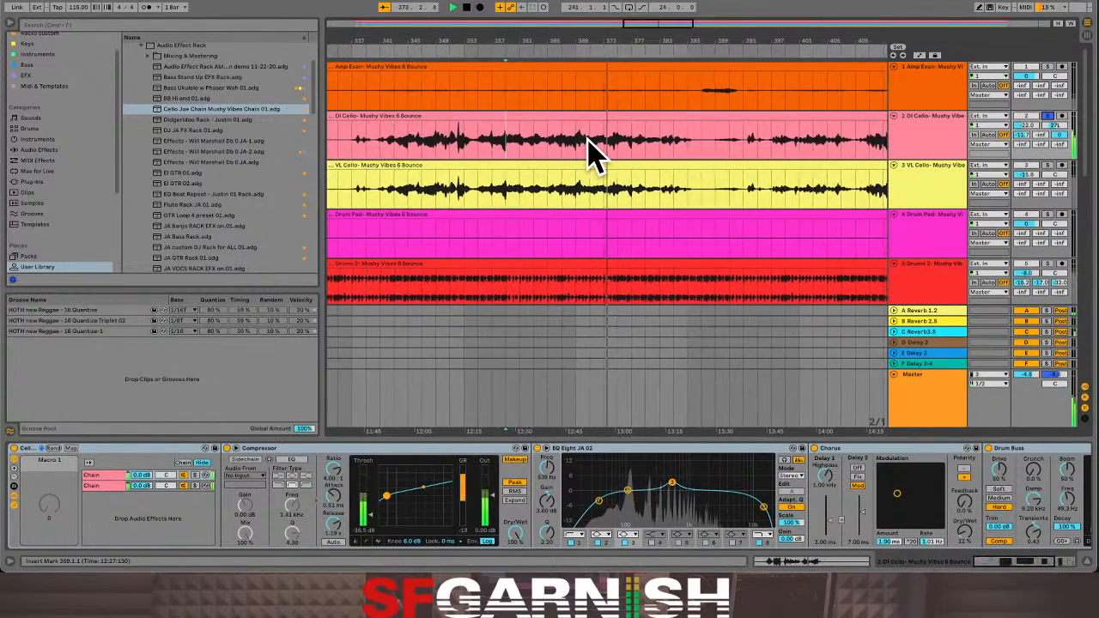
pyautogui.press('Tab')
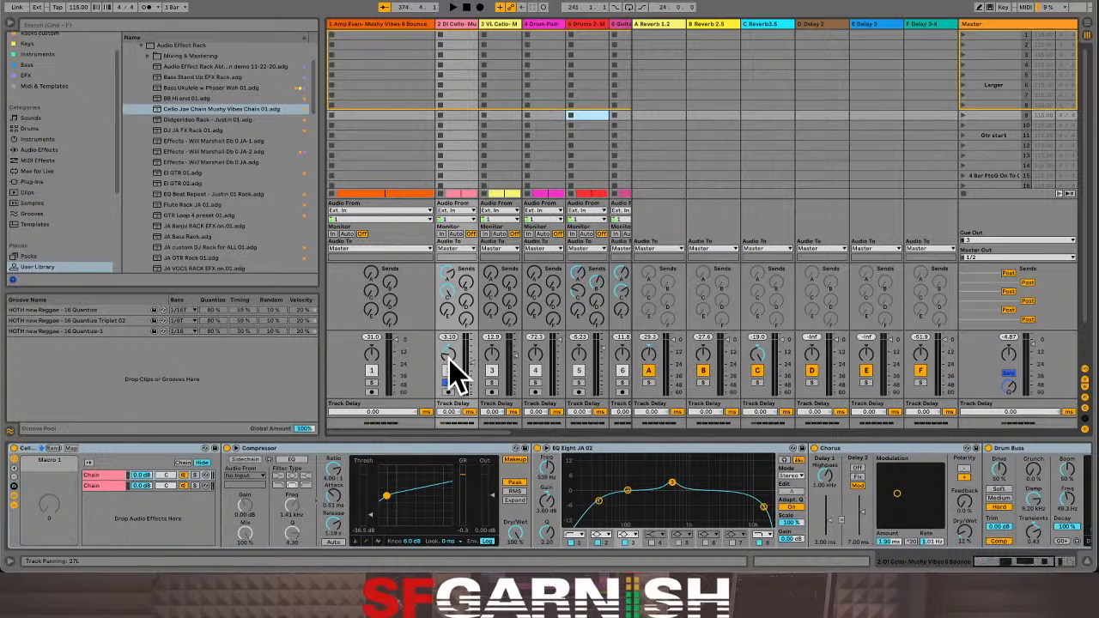
pyautogui.click(703, 383)
pyautogui.click(703, 383)
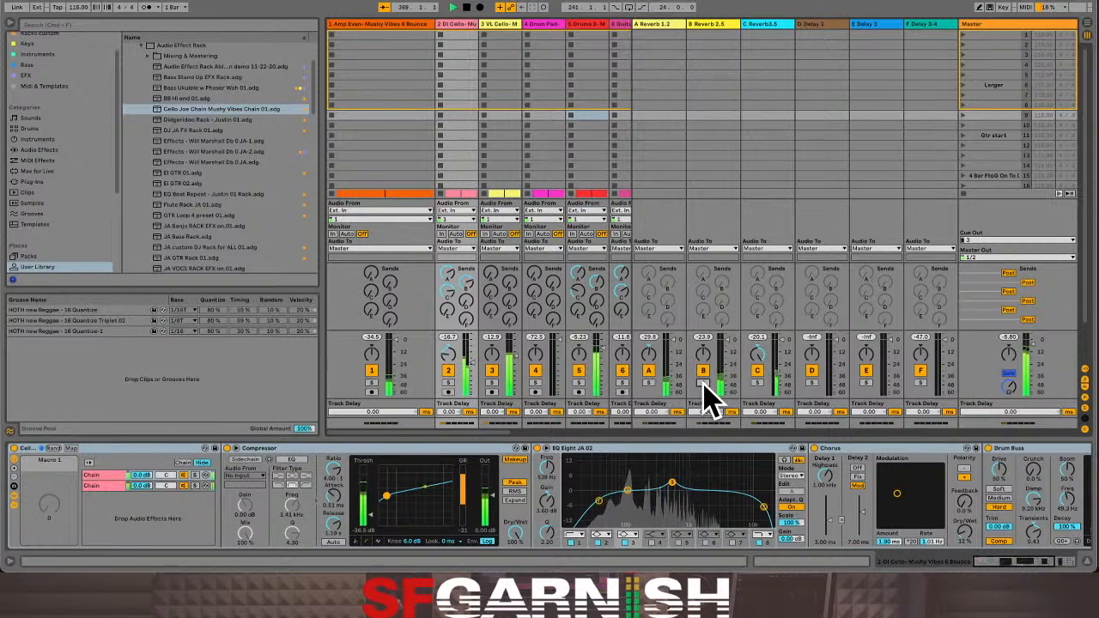
pyautogui.press('space')
pyautogui.press('Tab')
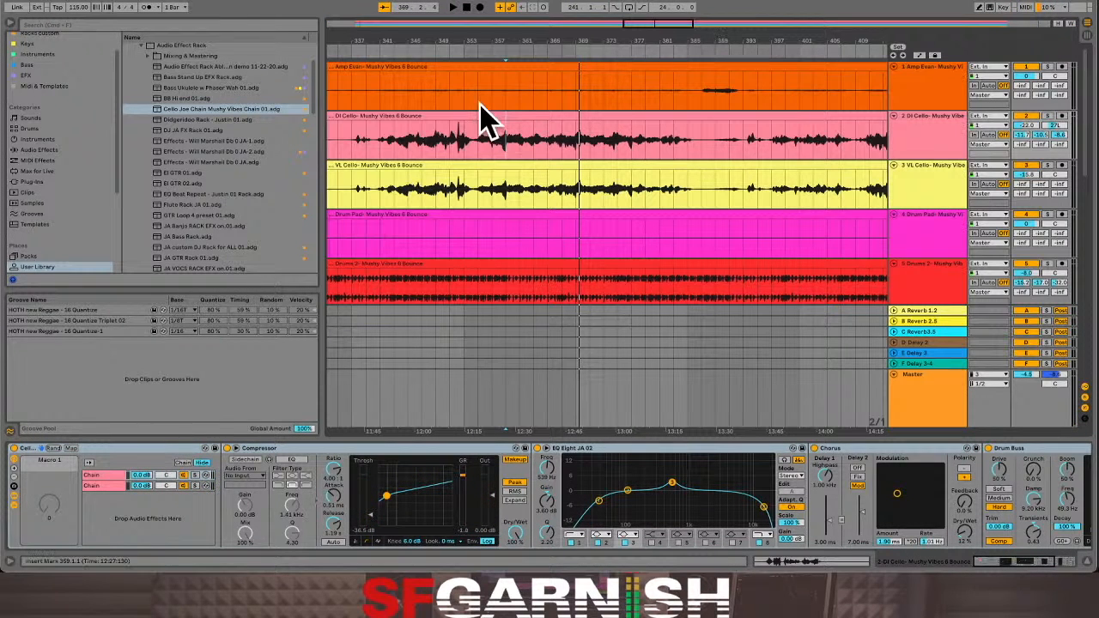
# Add a locator named "intro option" at bar 359 of the arrangement.
pyautogui.click(507, 92)
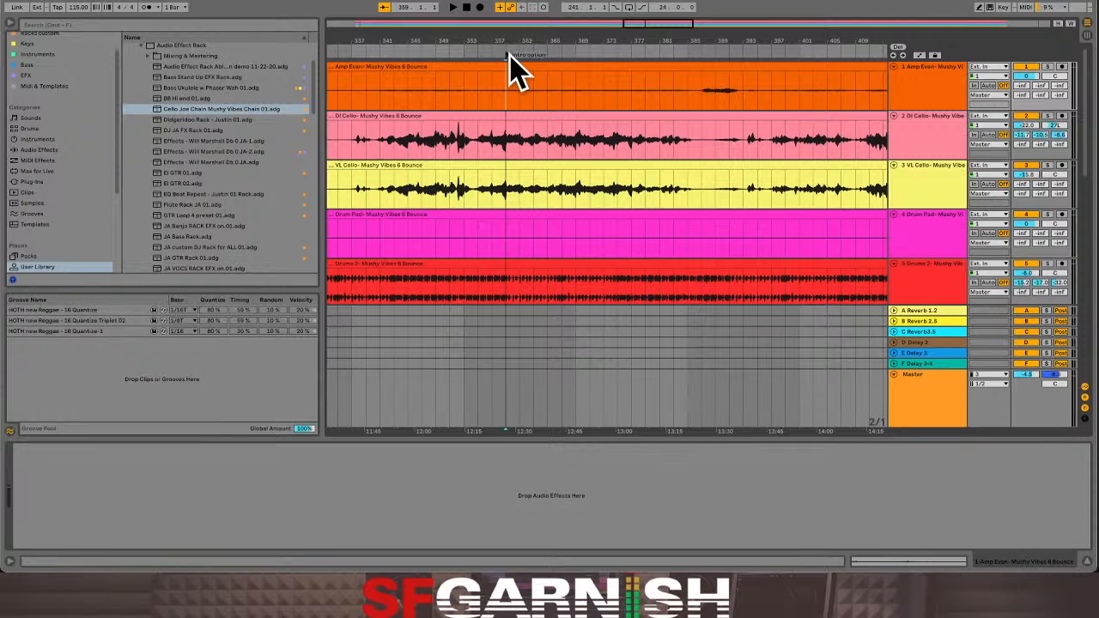
# Insert an audio track named "Sample 1" below the Vocals track and set its external input channel to 7.
pyautogui.scroll(-10, 682, 196)
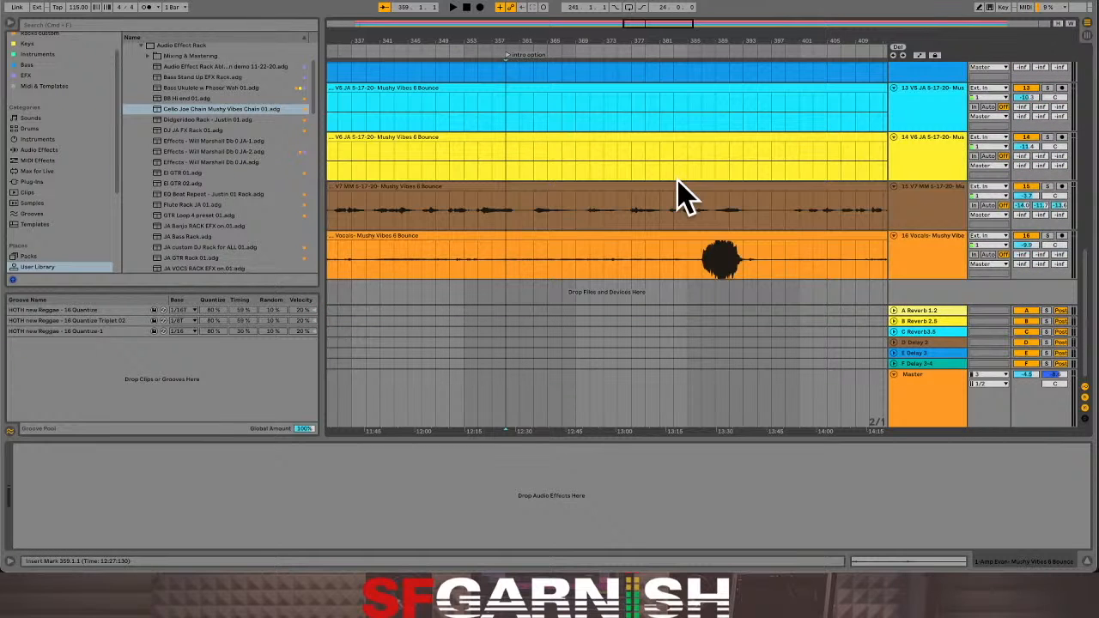
pyautogui.click(944, 255)
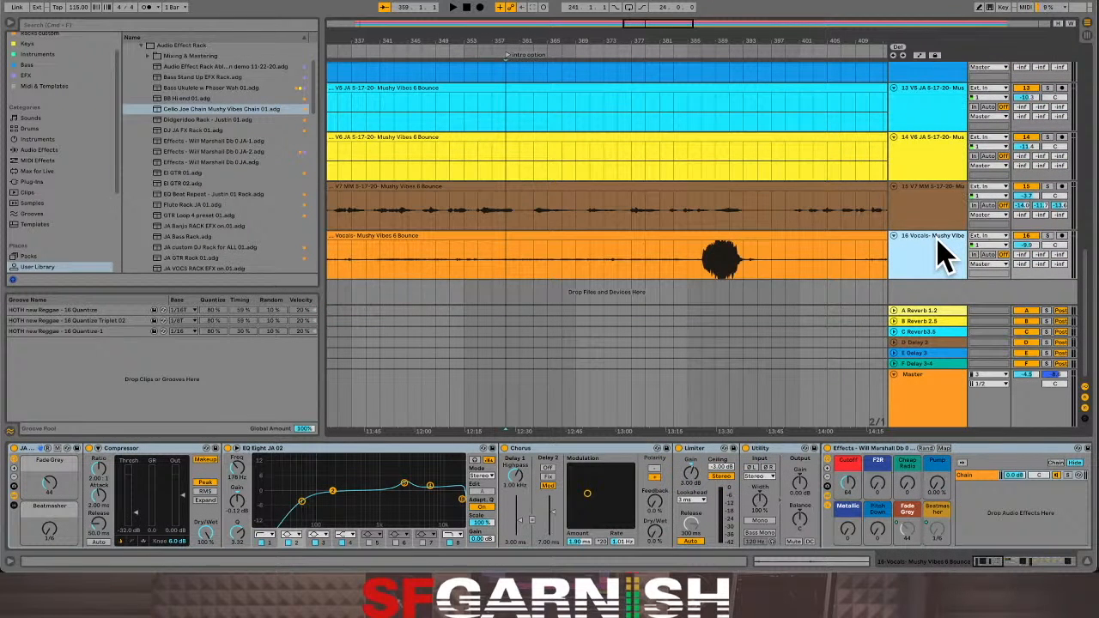
pyautogui.hotkey('ctrl', 't')
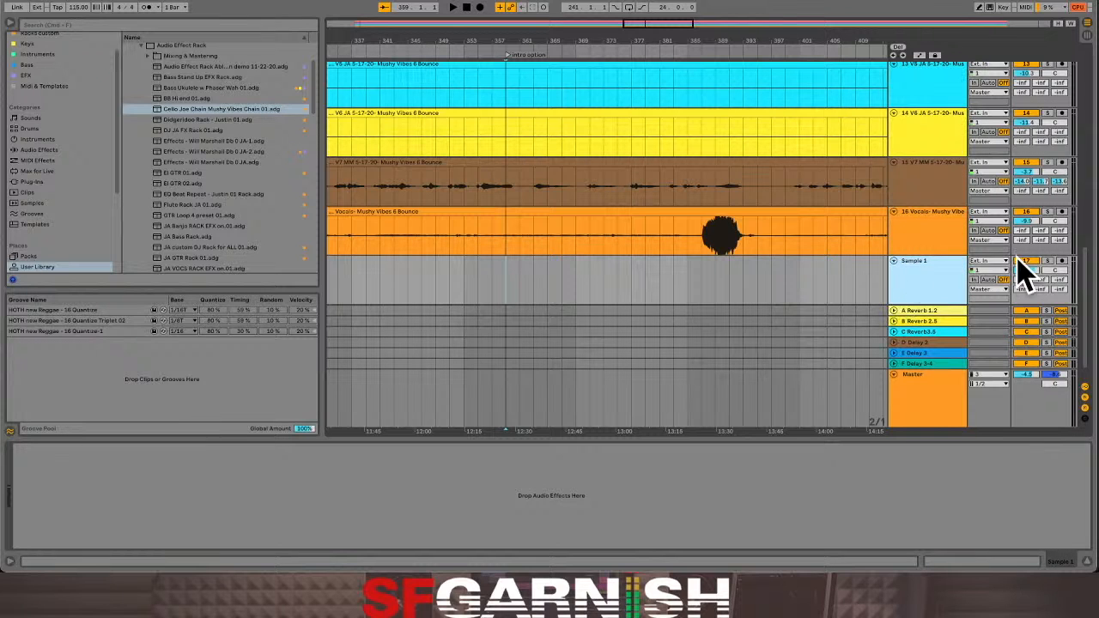
pyautogui.click(995, 270)
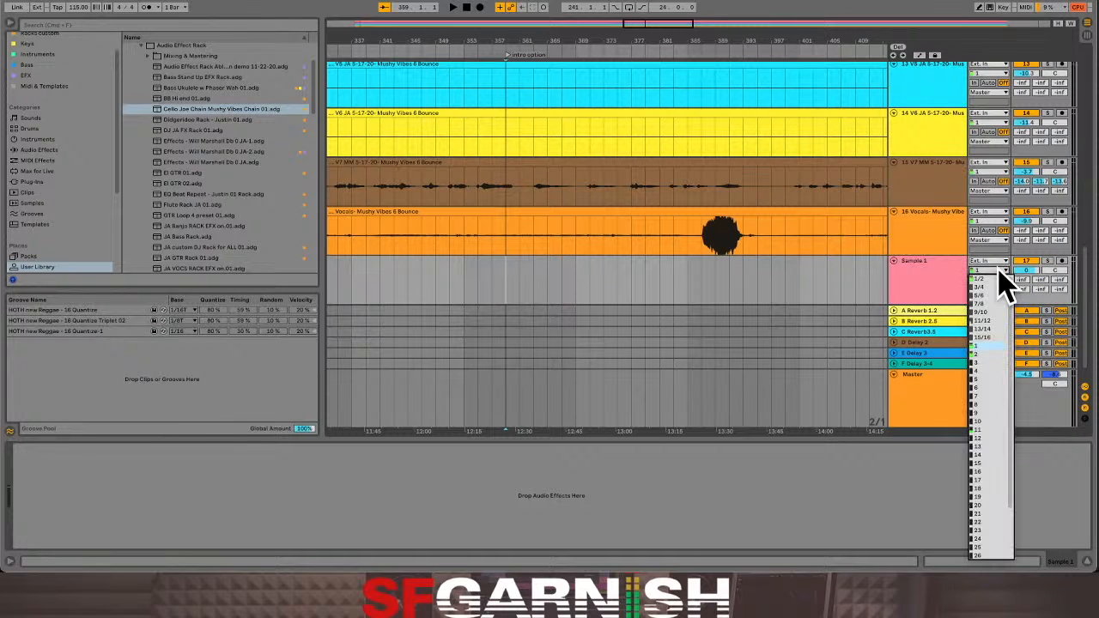
pyautogui.click(994, 395)
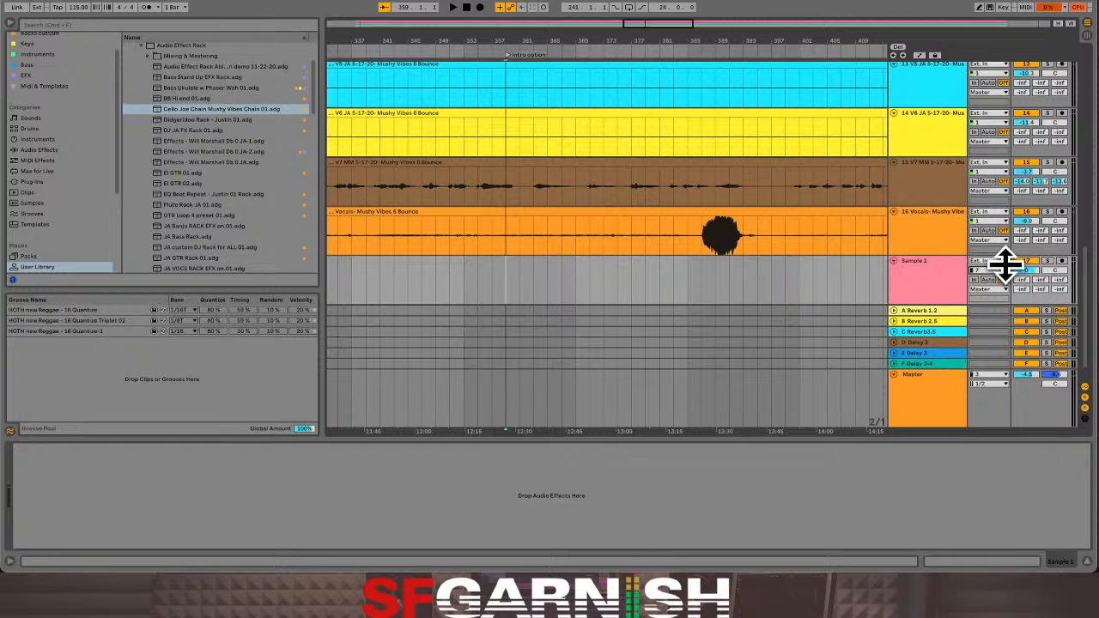
# Arm the Sample 1 track for recording and route the Reverb 2.5 return's output to Sample 1.
pyautogui.click(1060, 261)
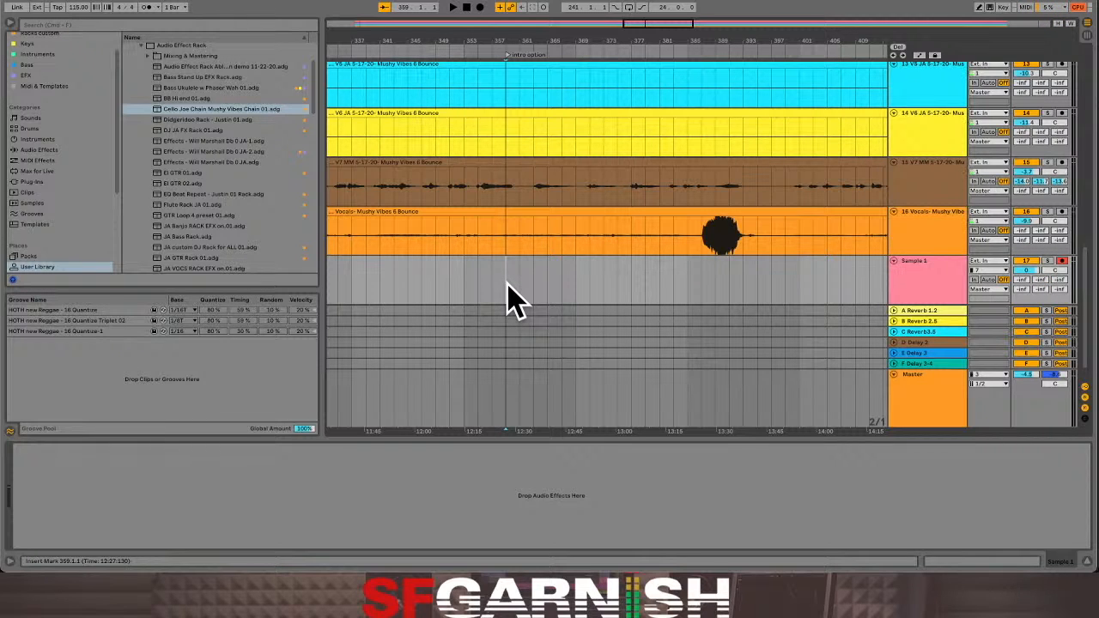
pyautogui.press('Tab')
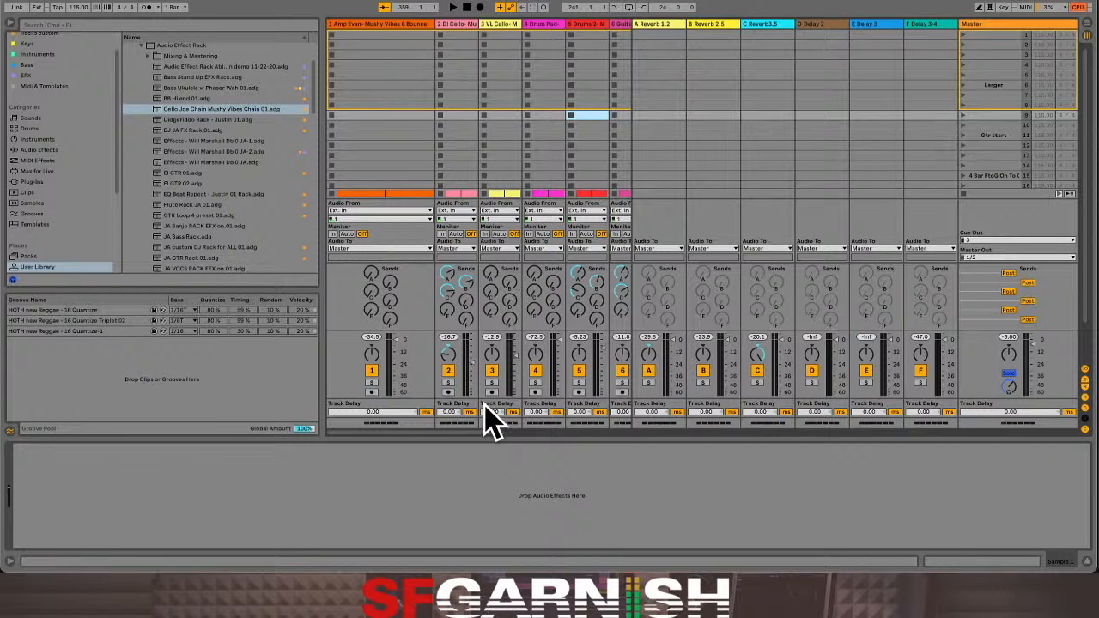
pyautogui.moveTo(481, 432); pyautogui.dragTo(701, 433)
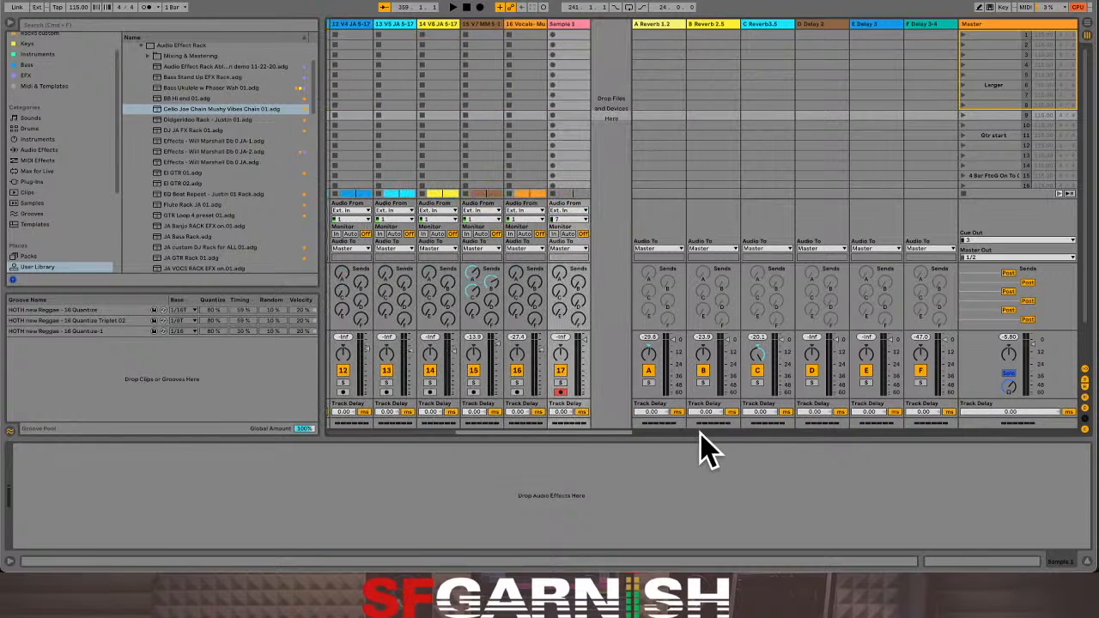
pyautogui.click(729, 248)
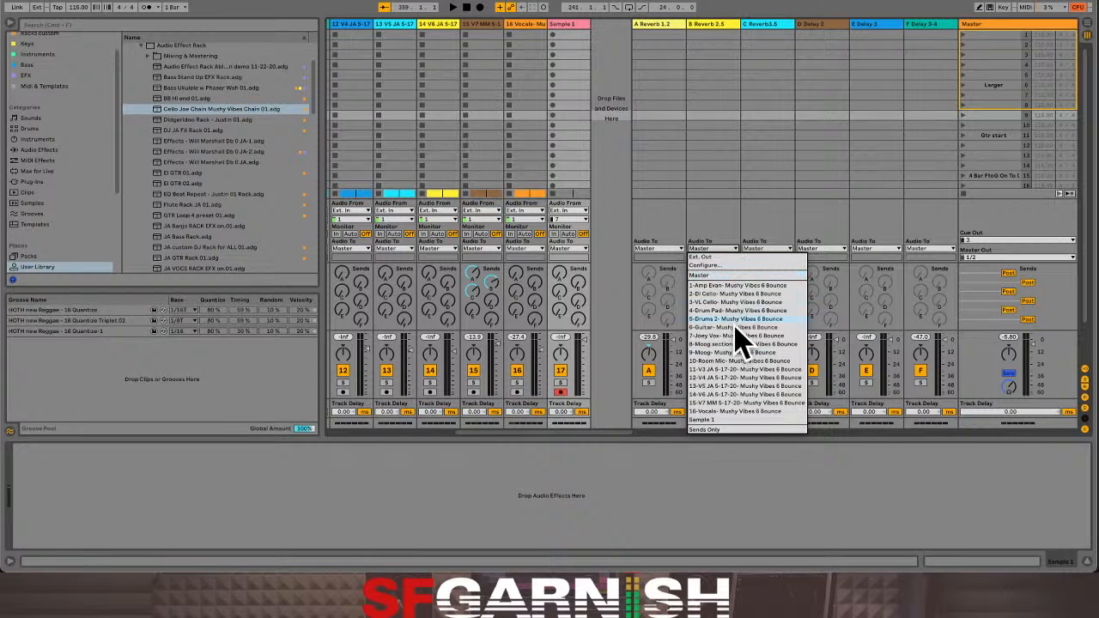
pyautogui.click(743, 419)
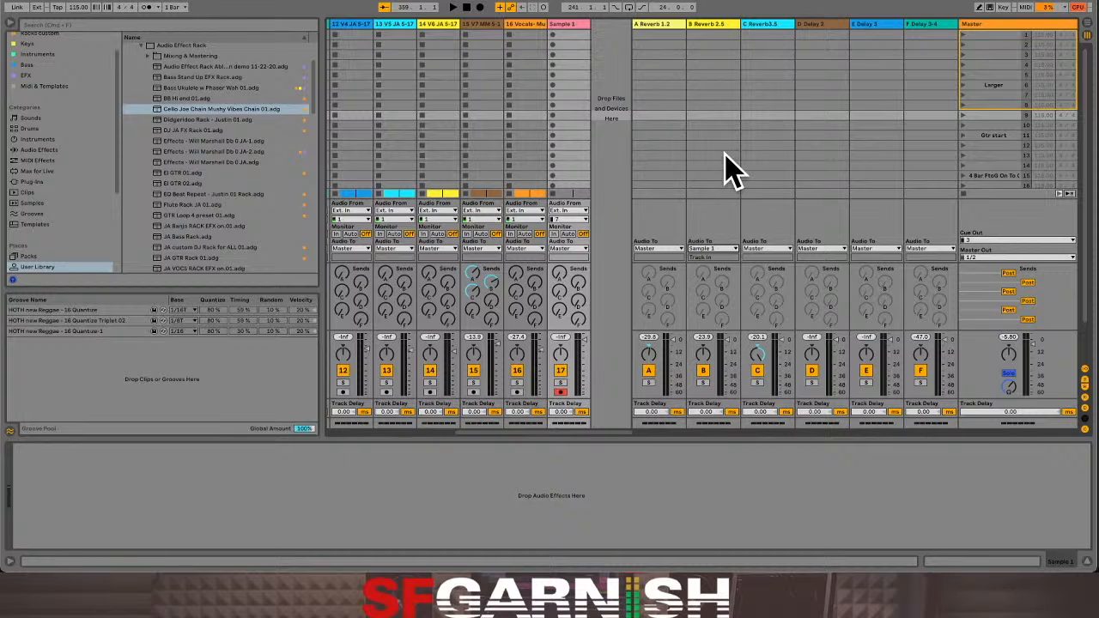
# Set Sample 1's audio input to the B-Reverb 2.5 return, solo the track and set its monitoring to Auto.
pyautogui.press('Tab')
pyautogui.click(998, 262)
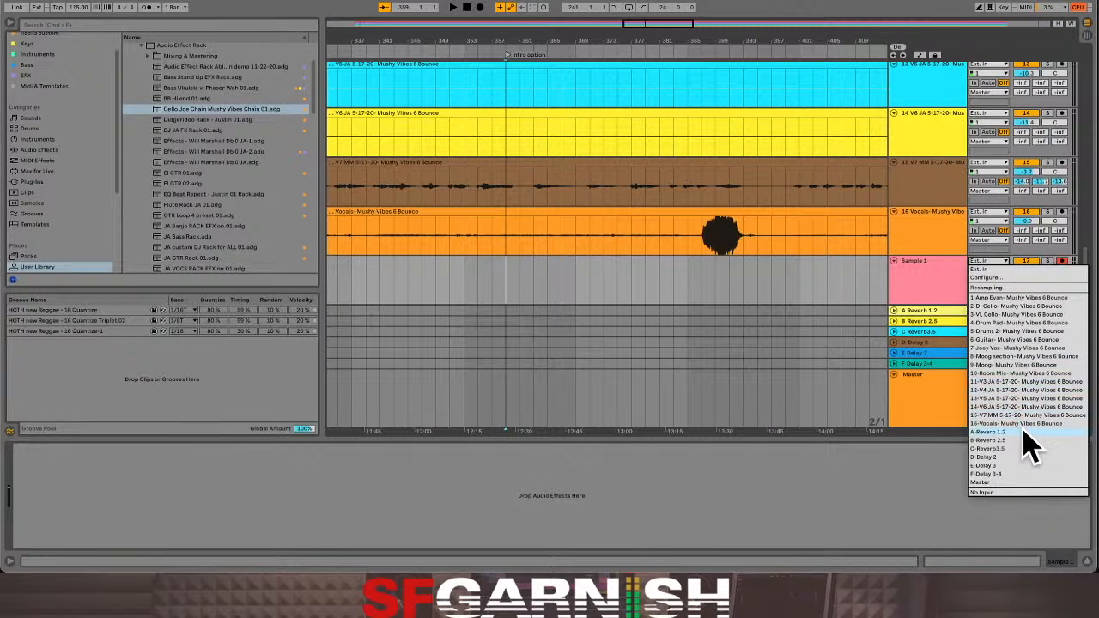
pyautogui.click(989, 441)
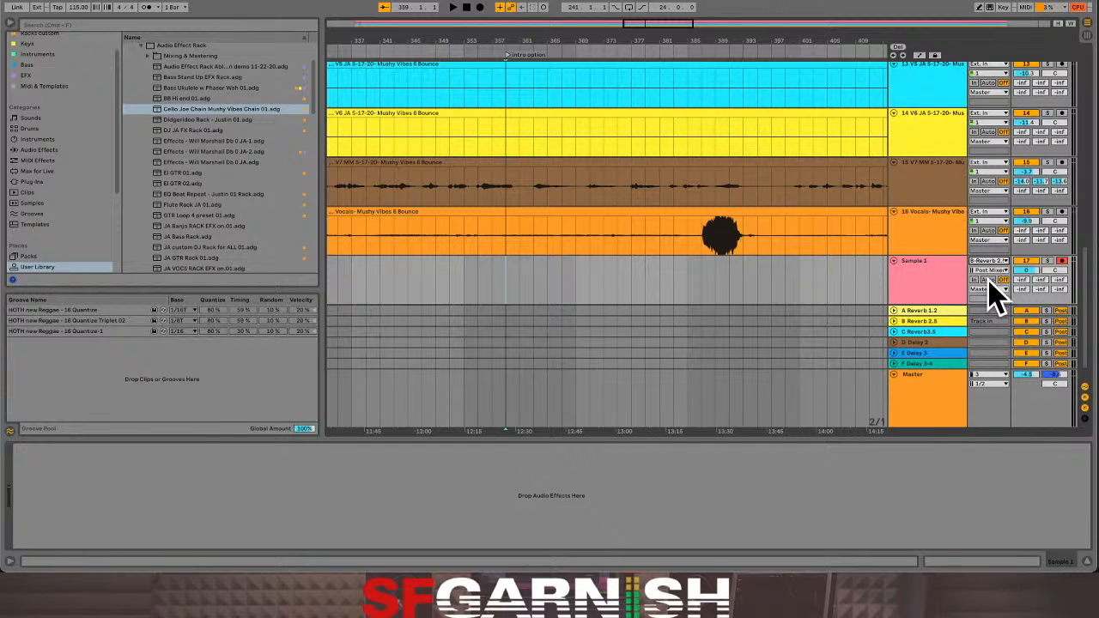
pyautogui.click(1047, 261)
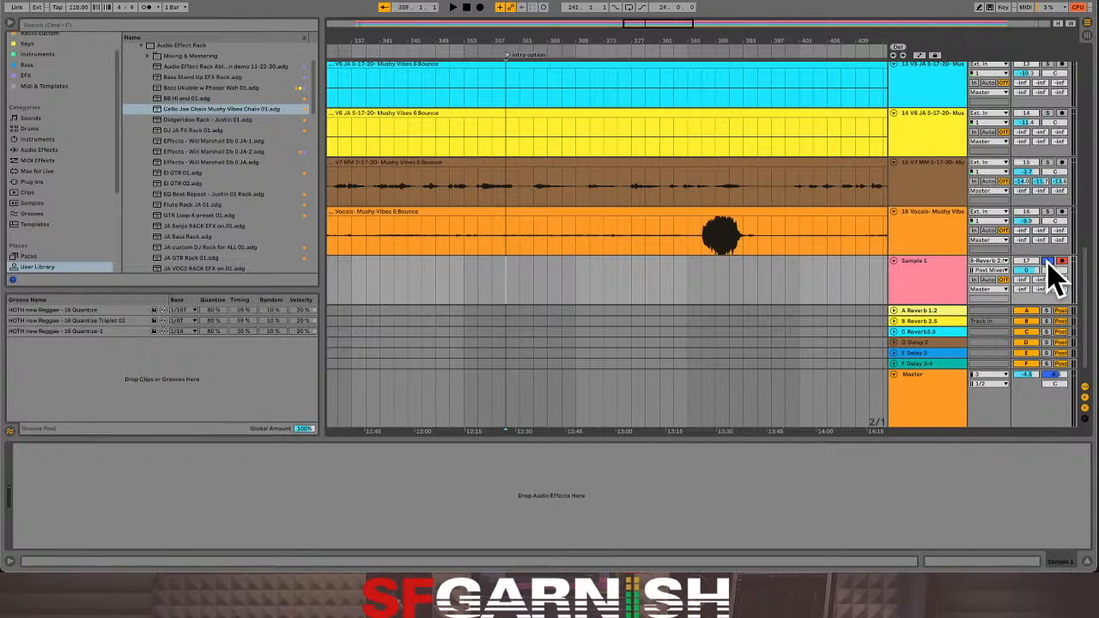
pyautogui.click(990, 279)
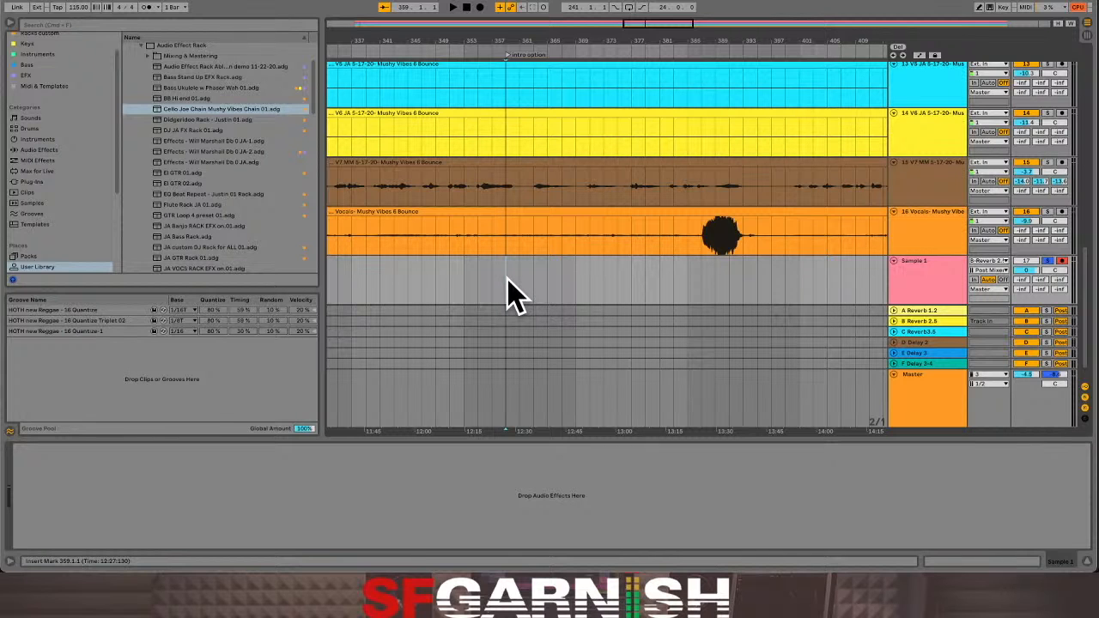
# Record onto Sample 1 from the intro option locator while raising DI Cello's Reverb 3.5 send to about -5.9 dB and its Reverb 2.5 send.
pyautogui.click(481, 7)
pyautogui.click(452, 7)
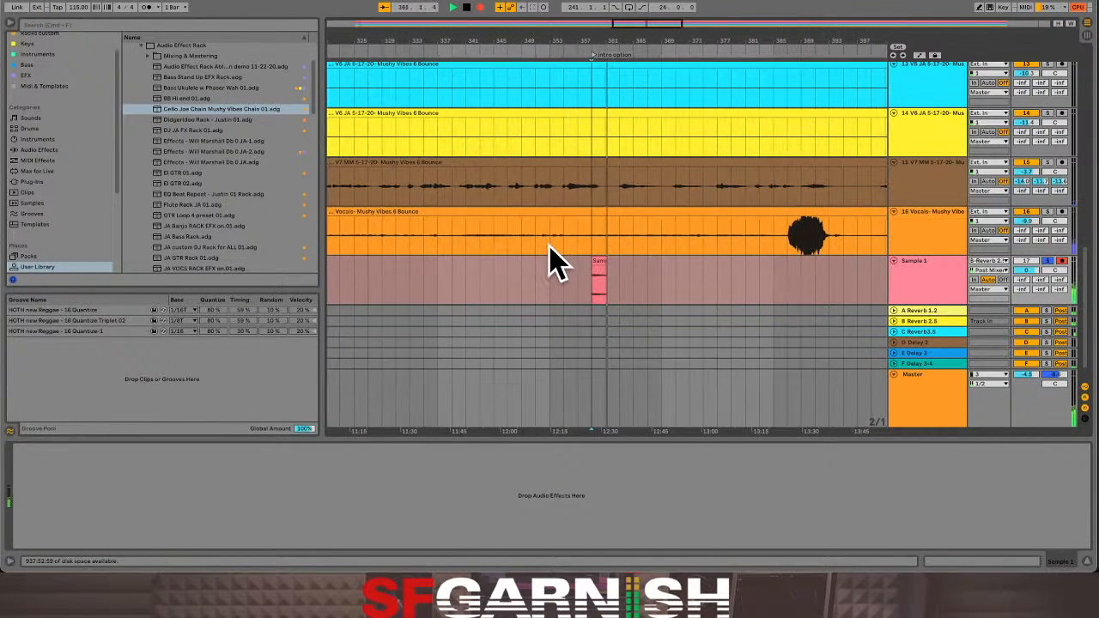
pyautogui.press('Tab')
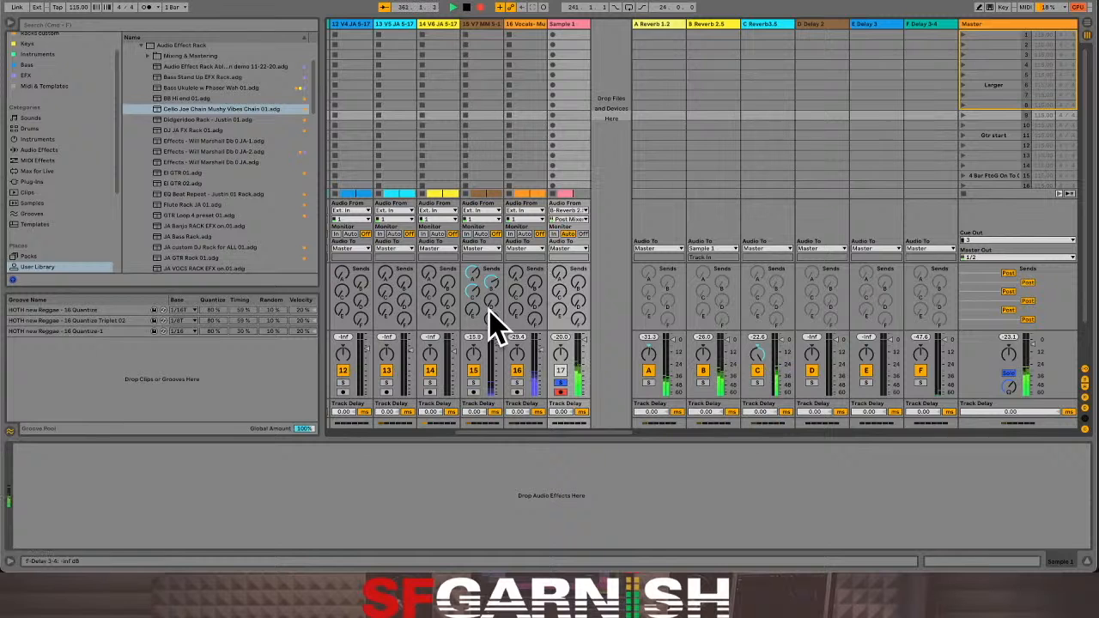
pyautogui.moveTo(621, 430); pyautogui.dragTo(443, 432)
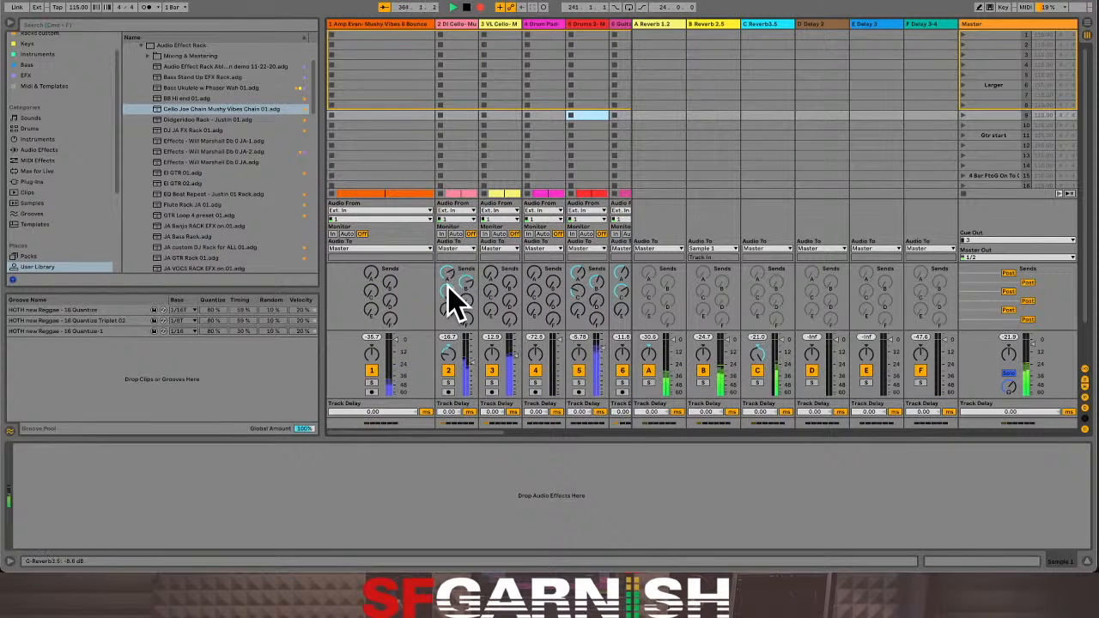
pyautogui.moveTo(448, 292); pyautogui.dragTo(448, 279)
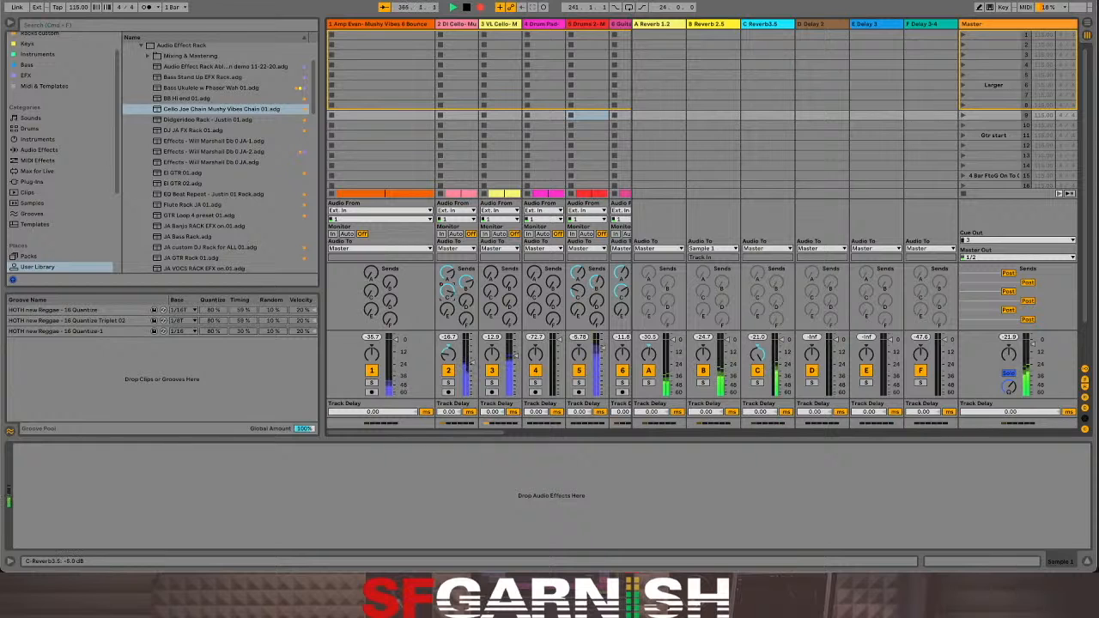
pyautogui.moveTo(466, 282); pyautogui.dragTo(466, 276)
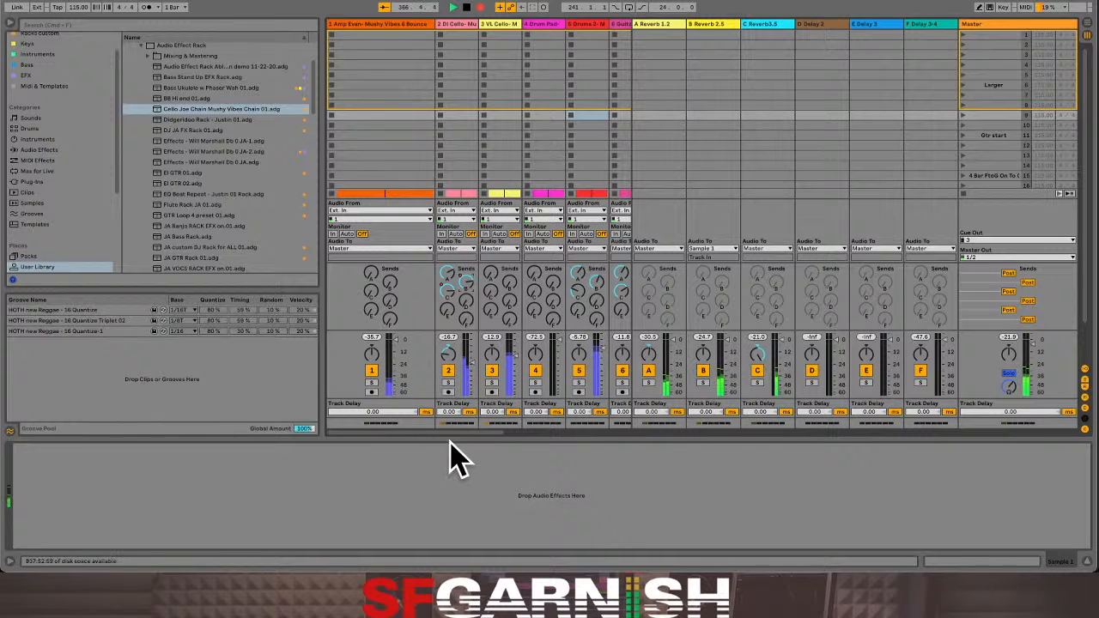
# Raise the Drums 2 track's Reverb 2.5 send during the recording, and stop the transport.
pyautogui.moveTo(449, 434); pyautogui.dragTo(489, 448)
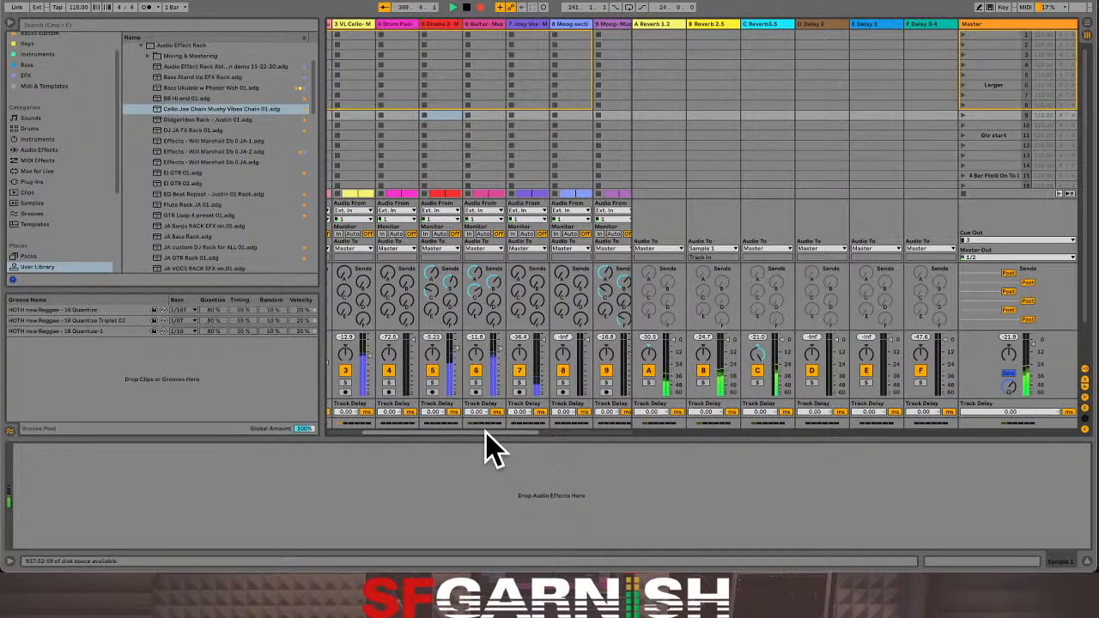
pyautogui.moveTo(486, 432); pyautogui.dragTo(490, 432)
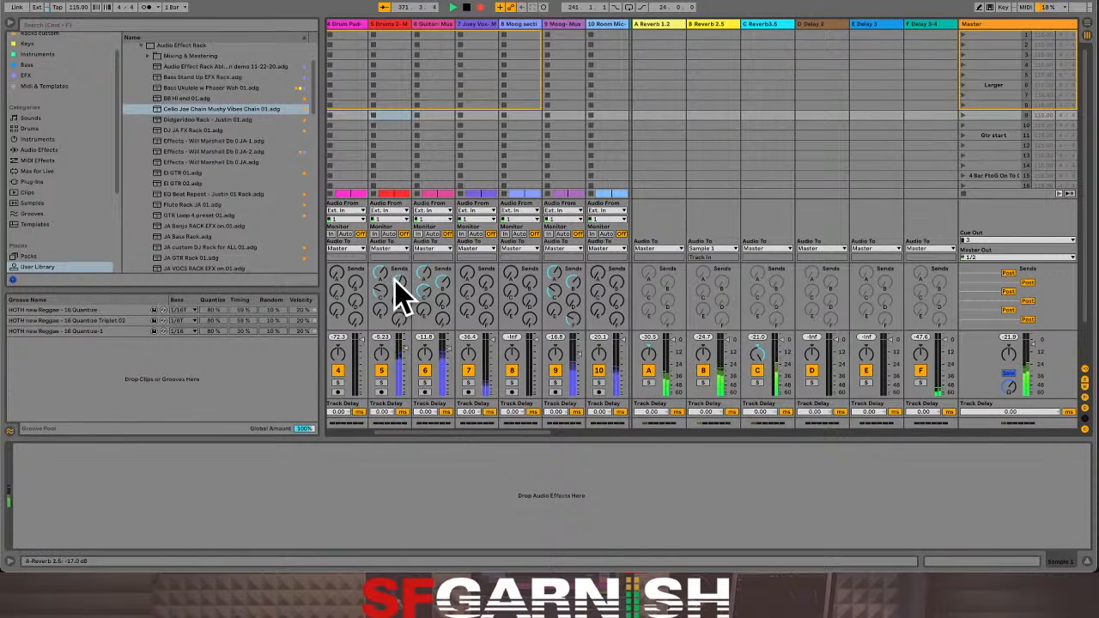
pyautogui.moveTo(400, 281); pyautogui.dragTo(399, 263)
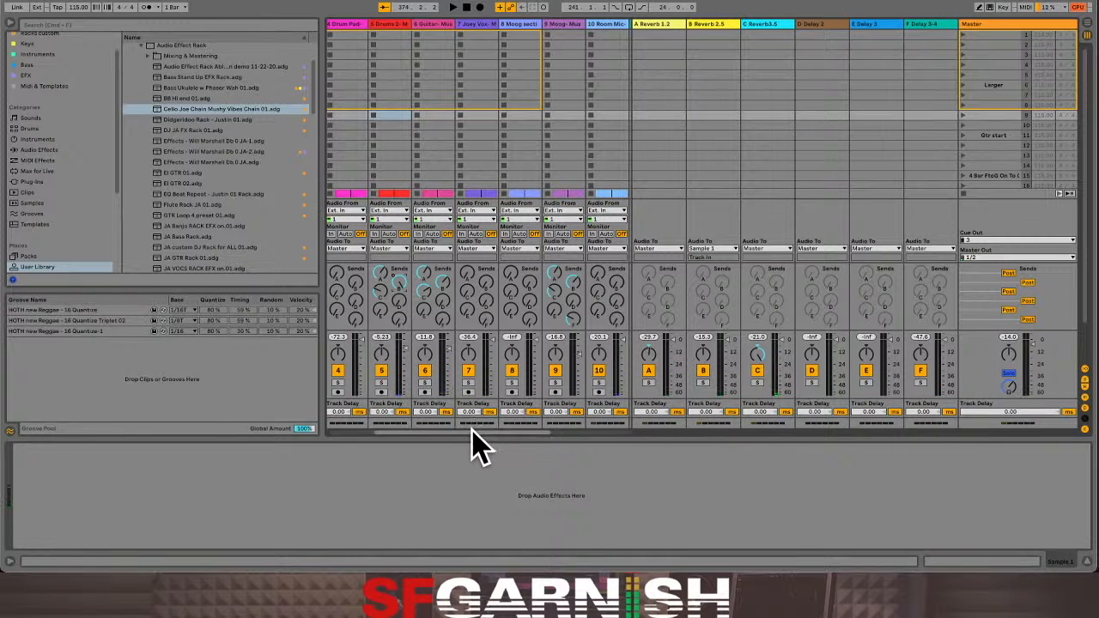
# Delete the automation from DI Cello's Reverb 2.5 and Reverb 3.5 sends and from Drums 2's Reverb 2.5 send.
pyautogui.moveTo(472, 432); pyautogui.dragTo(388, 432)
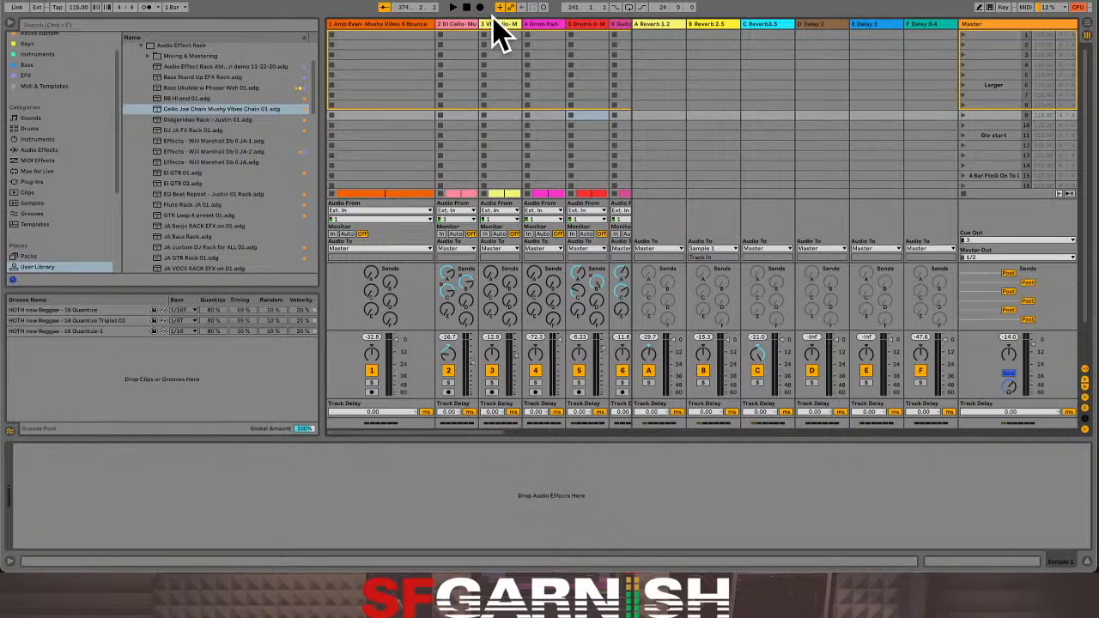
pyautogui.rightClick(465, 285)
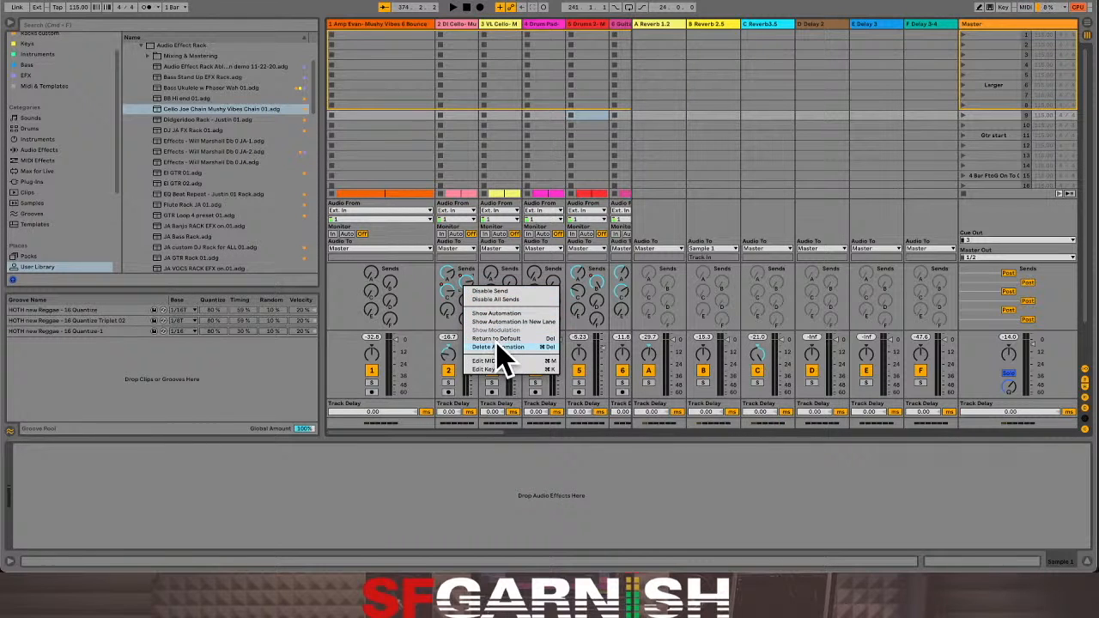
pyautogui.click(442, 294)
pyautogui.rightClick(453, 296)
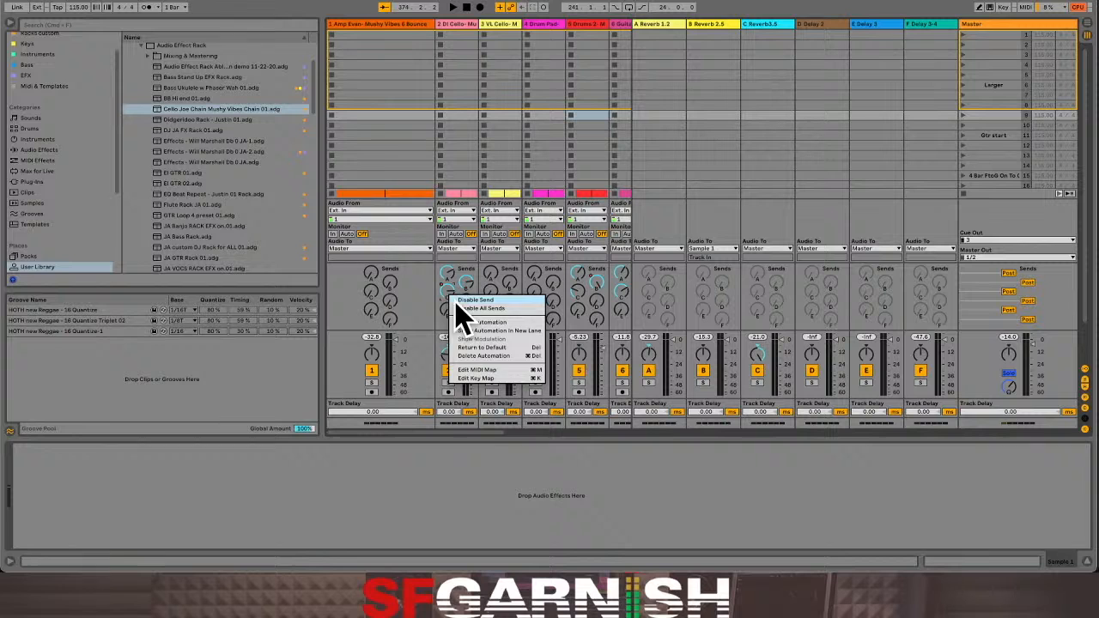
pyautogui.click(485, 355)
pyautogui.moveTo(472, 430); pyautogui.dragTo(510, 433)
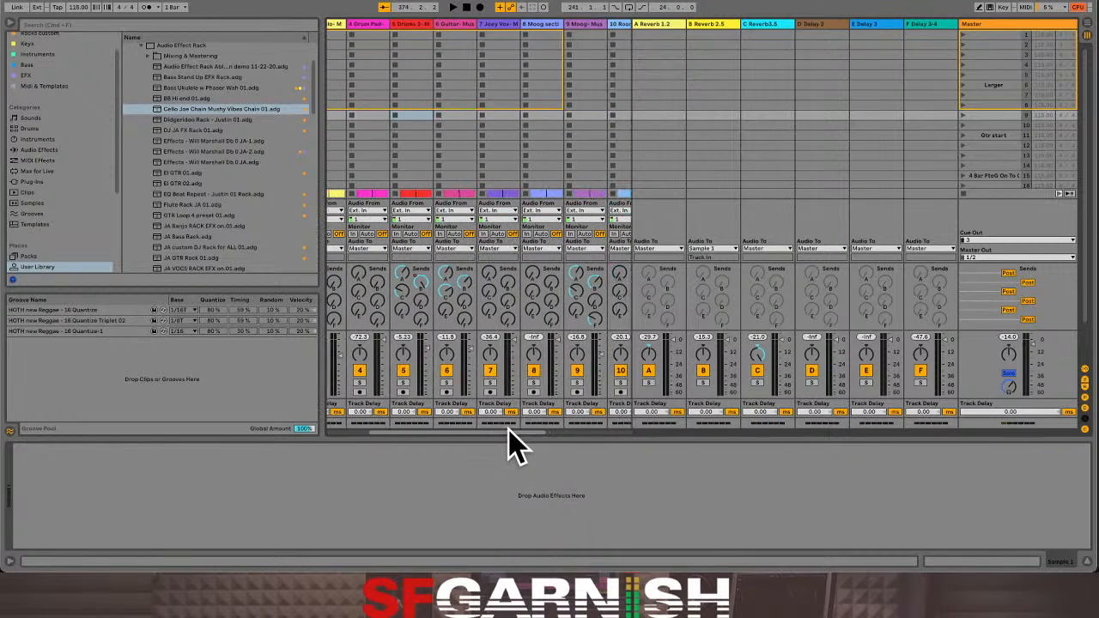
pyautogui.rightClick(420, 284)
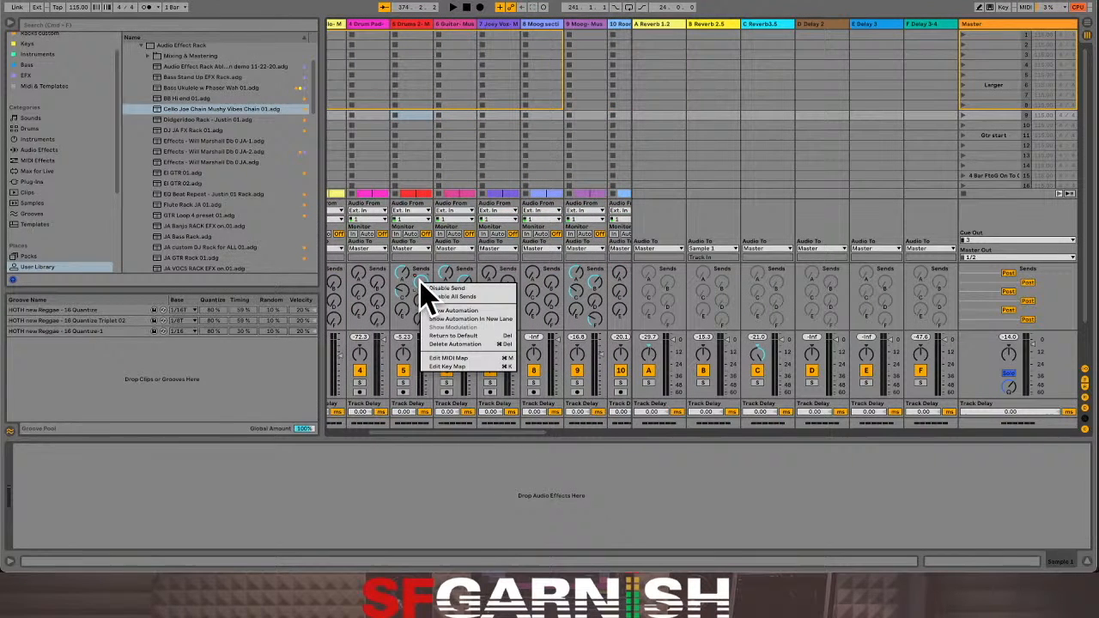
pyautogui.click(457, 345)
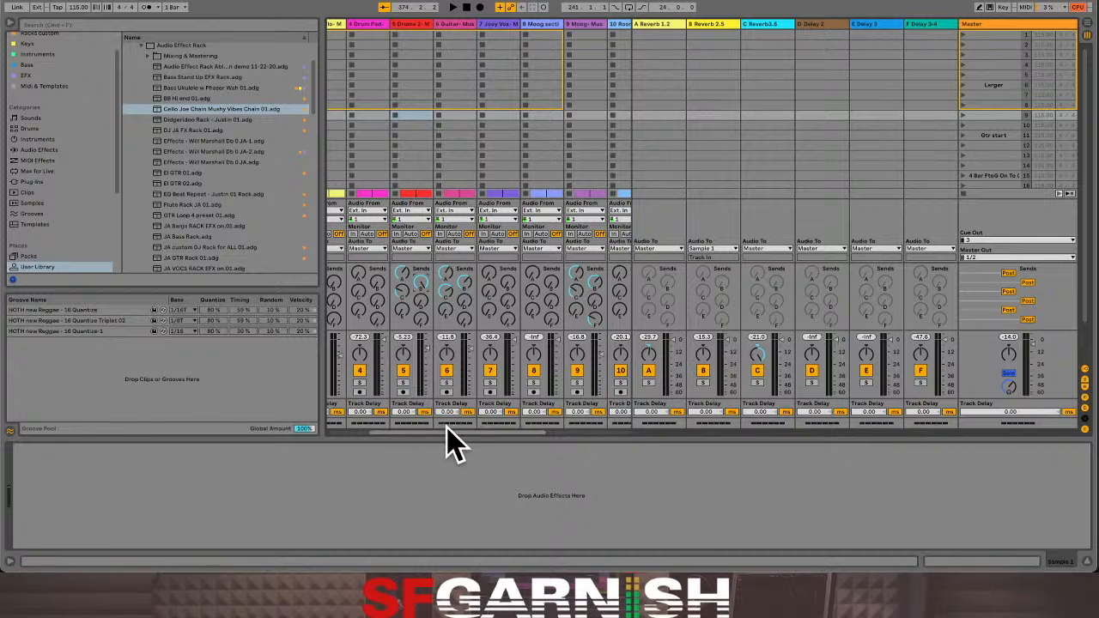
# Hide the browser to widen the mixer and record another short pass onto Sample 1 from bar 359.
pyautogui.moveTo(447, 432); pyautogui.dragTo(406, 437)
pyautogui.moveTo(453, 290)
pyautogui.mouseDown()
pyautogui.moveTo(461, 278)
pyautogui.moveTo(451, 290)
pyautogui.mouseUp()
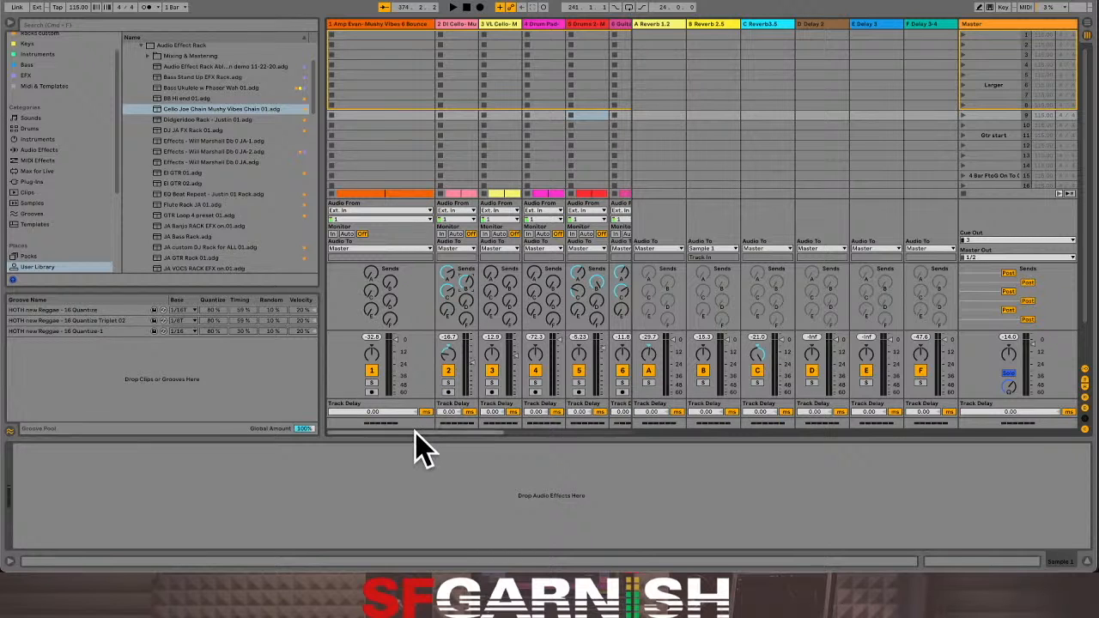
pyautogui.click(11, 24)
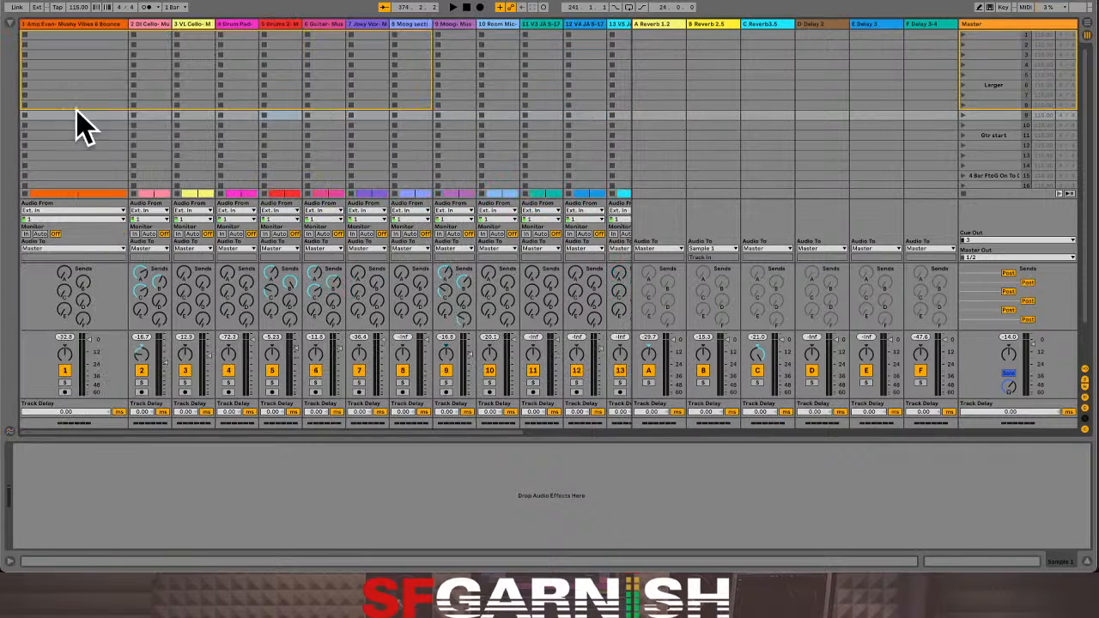
pyautogui.click(480, 6)
pyautogui.click(453, 7)
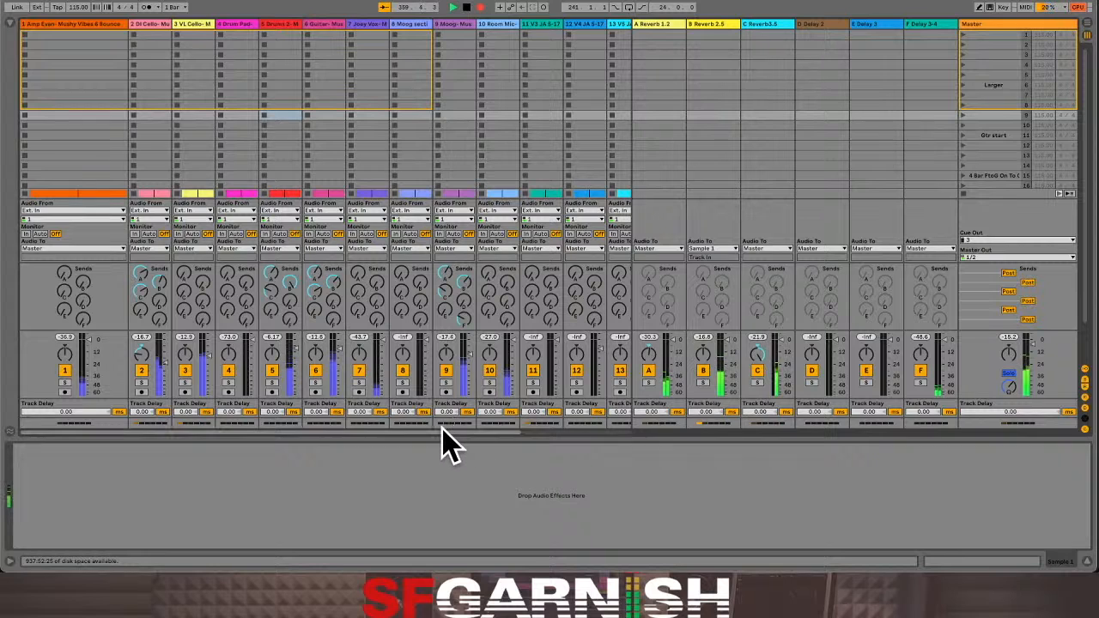
pyautogui.hscroll(3, 450, 436)
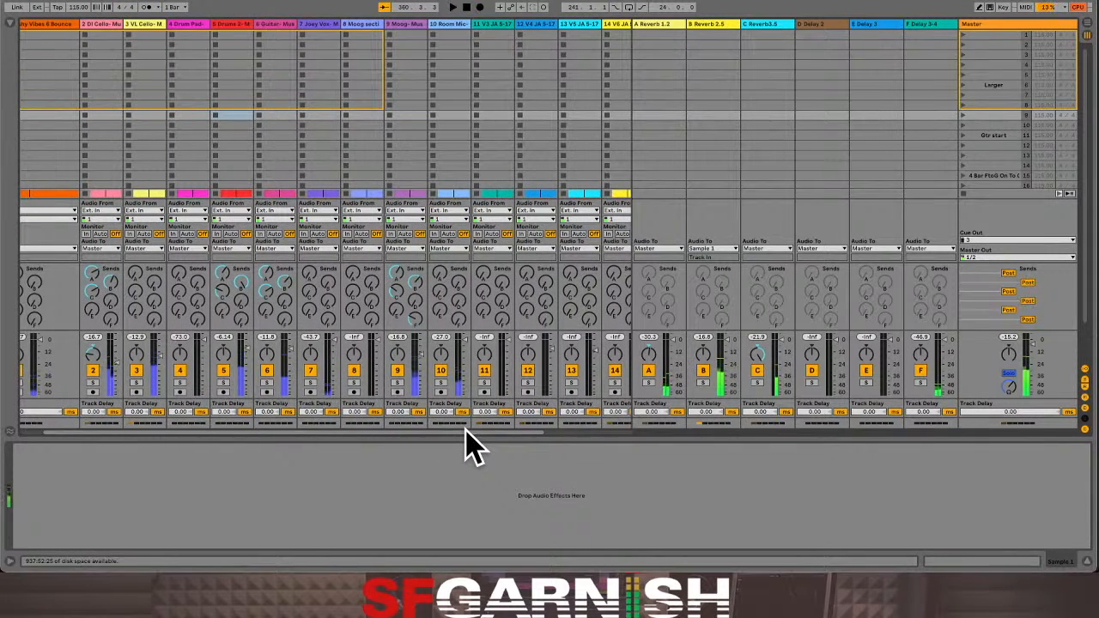
pyautogui.moveTo(465, 431); pyautogui.dragTo(412, 431)
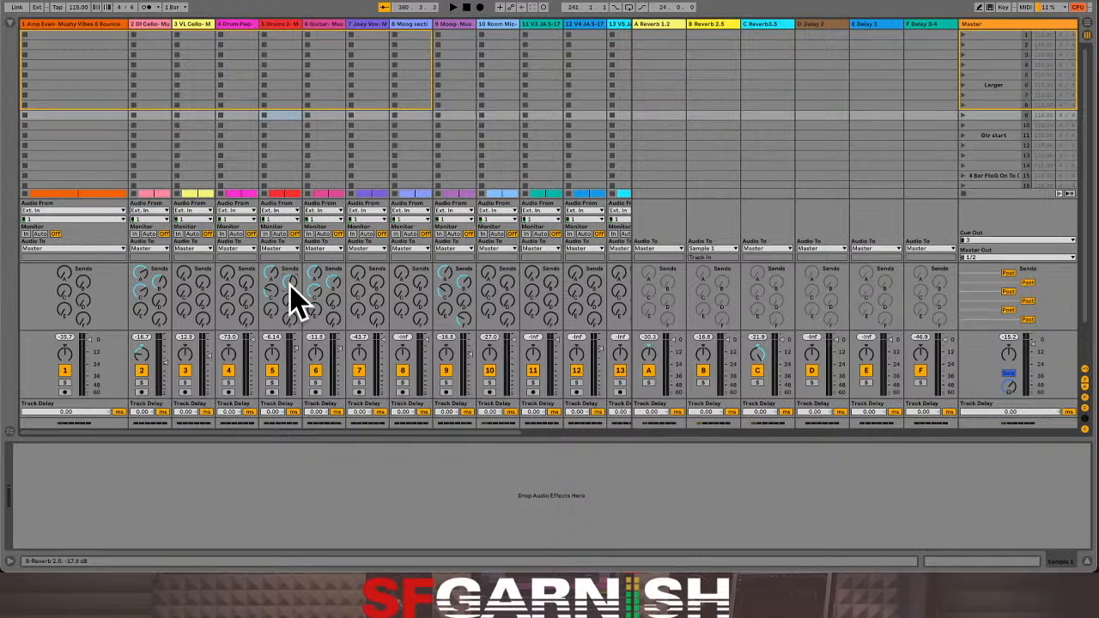
# Restart recording from bar 359 and raise the Drums 2 track's Reverb 2.5 send during the take.
pyautogui.press('space')
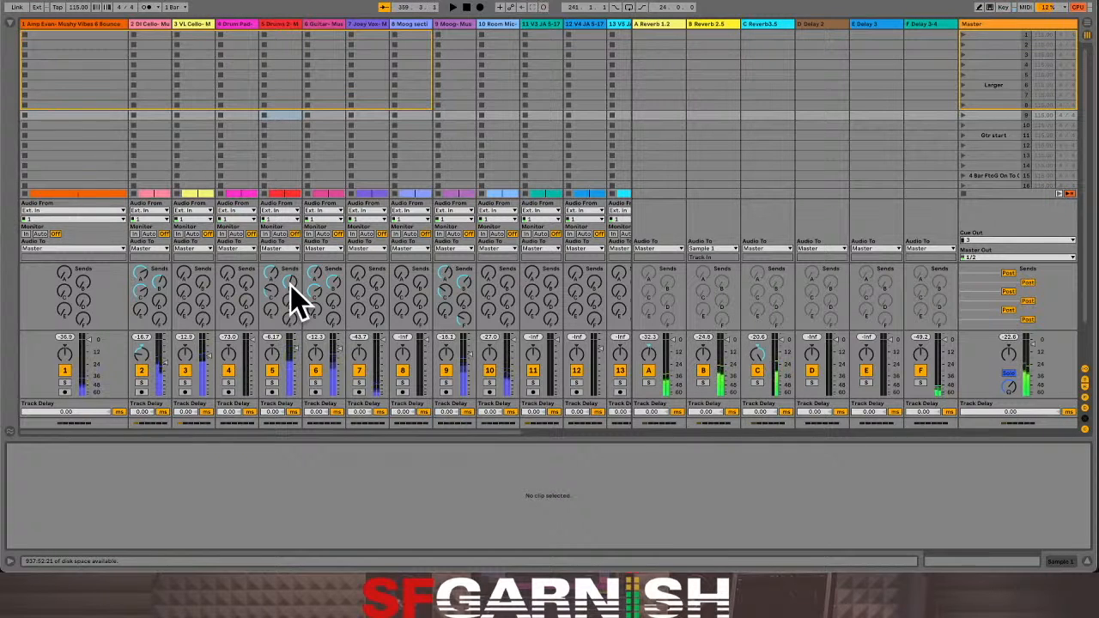
pyautogui.click(466, 8)
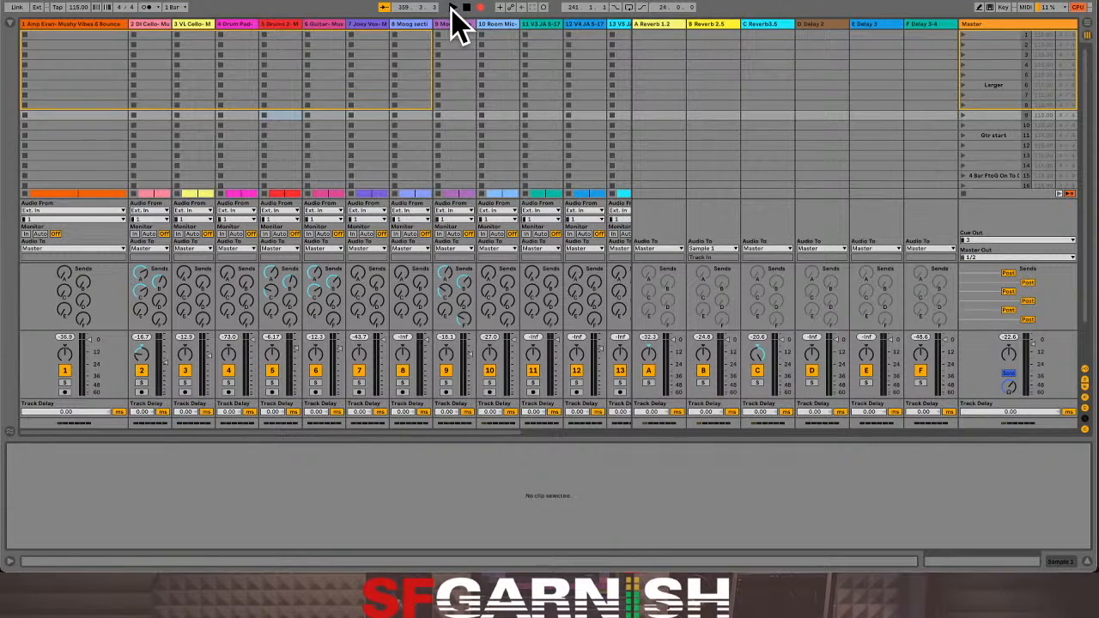
pyautogui.click(453, 8)
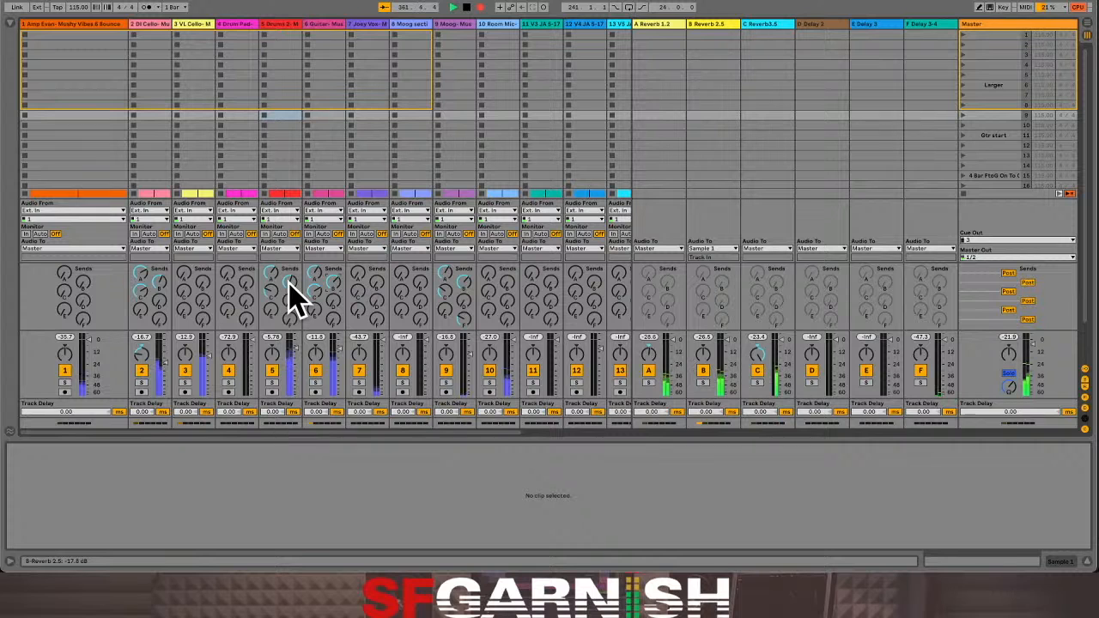
pyautogui.moveTo(289, 284)
pyautogui.mouseDown()
pyautogui.moveTo(289, 258)
pyautogui.moveTo(290, 270)
pyautogui.mouseUp()
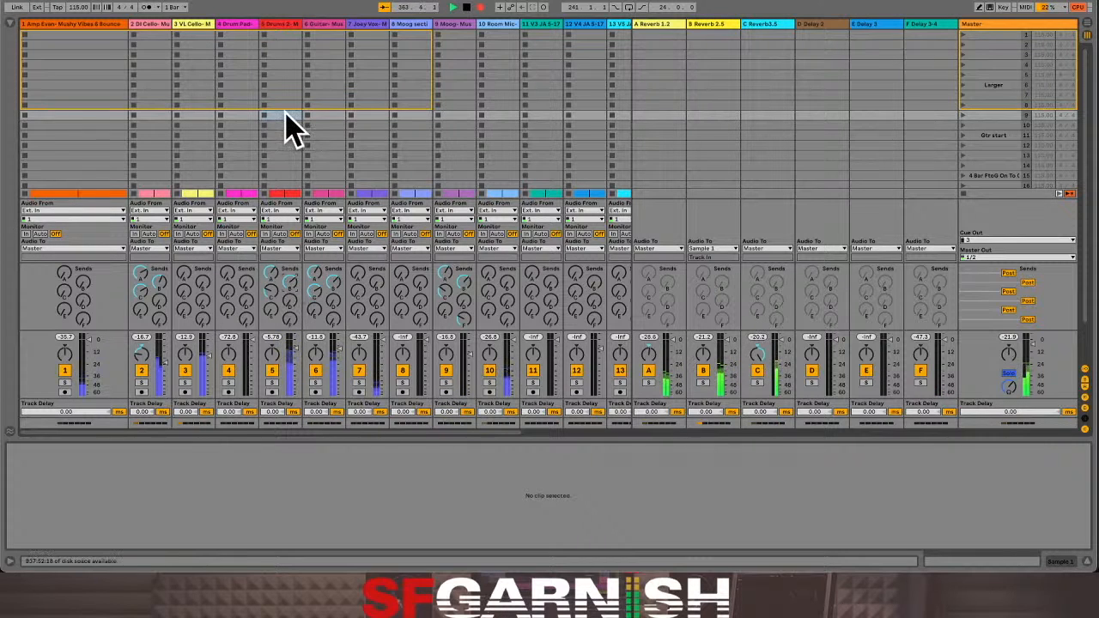
# Stop recording and open the Sample 1 2 clip in the Sample 1 track to view its waveform.
pyautogui.scroll(-5, 290, 122)
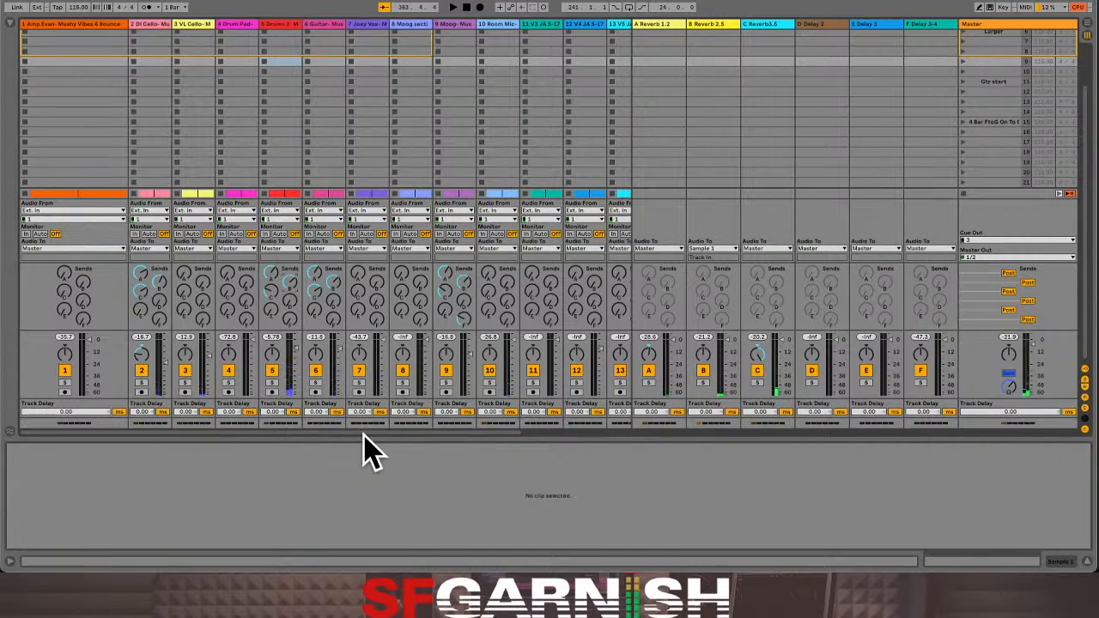
pyautogui.moveTo(364, 432); pyautogui.dragTo(589, 431)
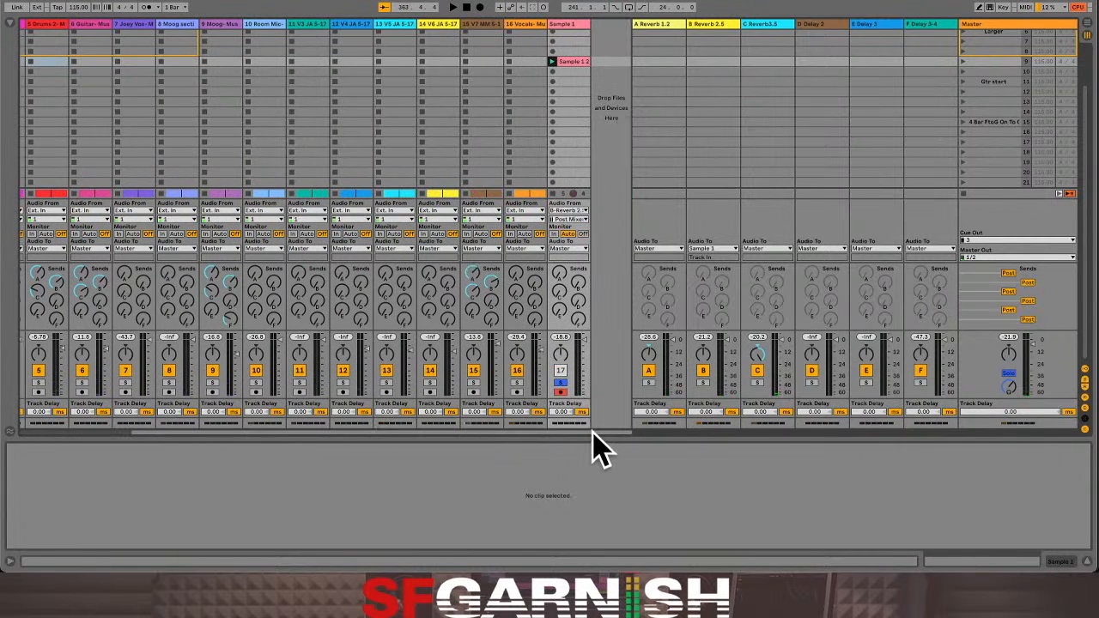
pyautogui.click(573, 63)
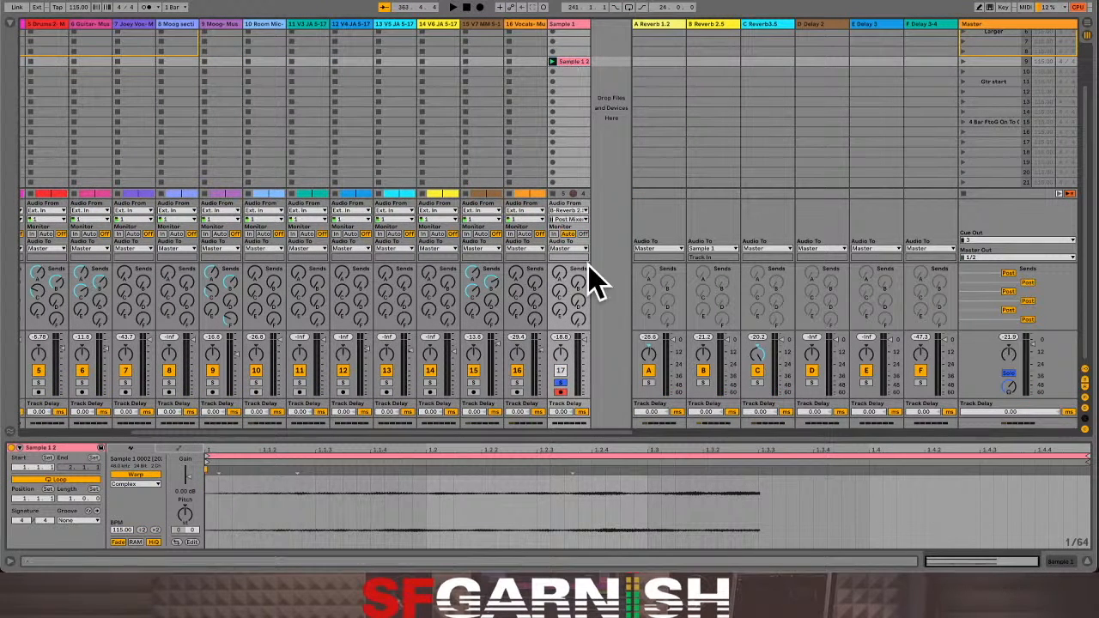
# Deactivate the Sample 1 2 clip in the Sample 1 track, then select the Drums 2 track.
pyautogui.click(575, 62)
pyautogui.press('0')
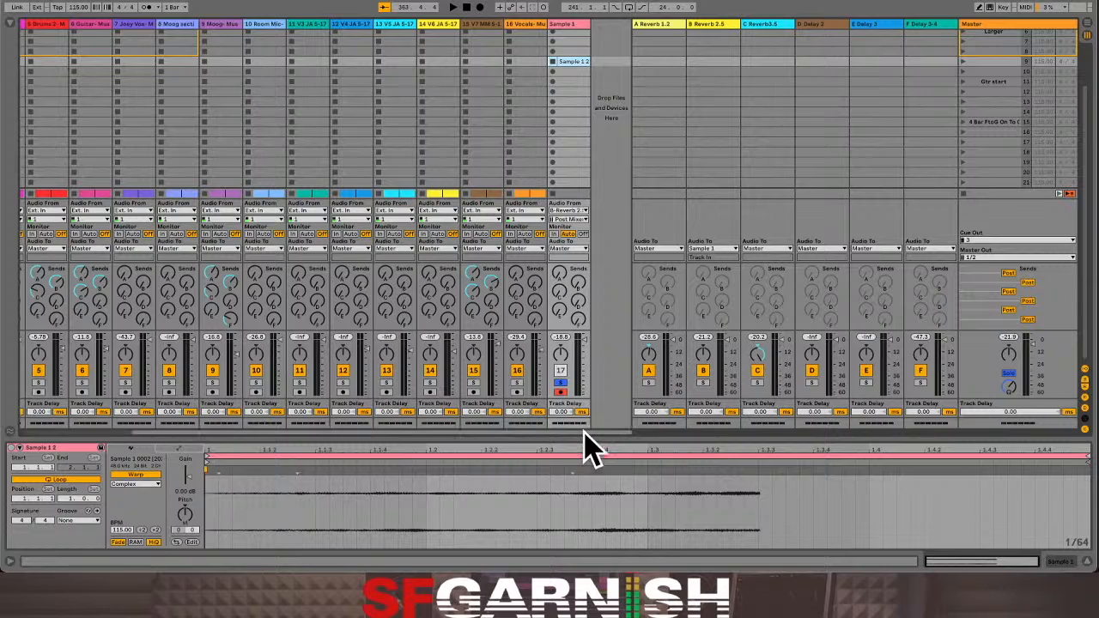
pyautogui.moveTo(584, 433); pyautogui.dragTo(359, 452)
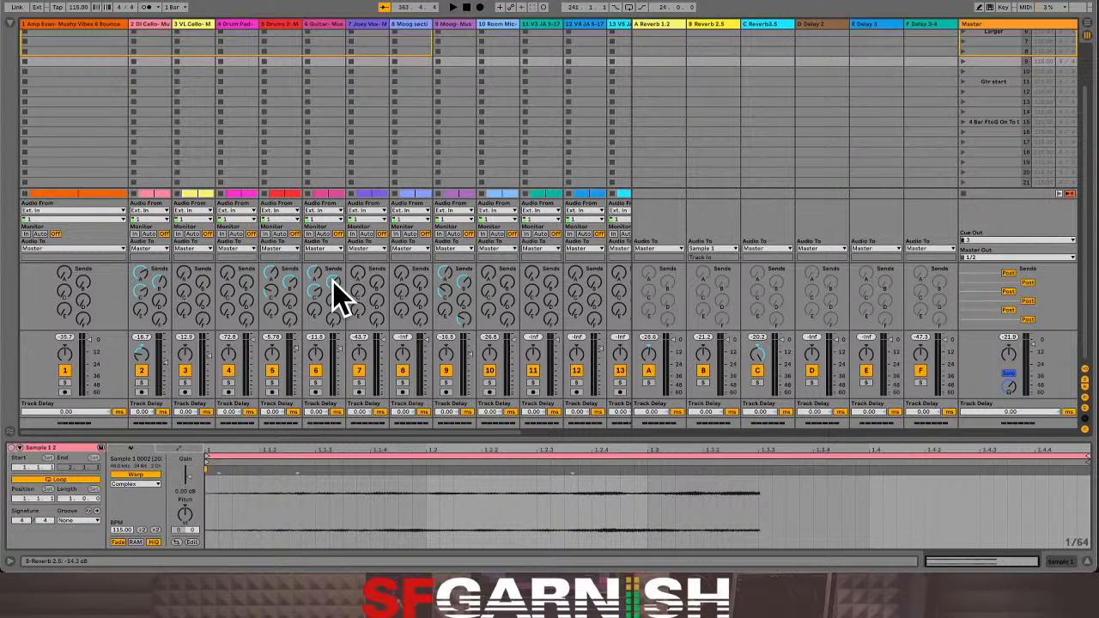
pyautogui.click(280, 25)
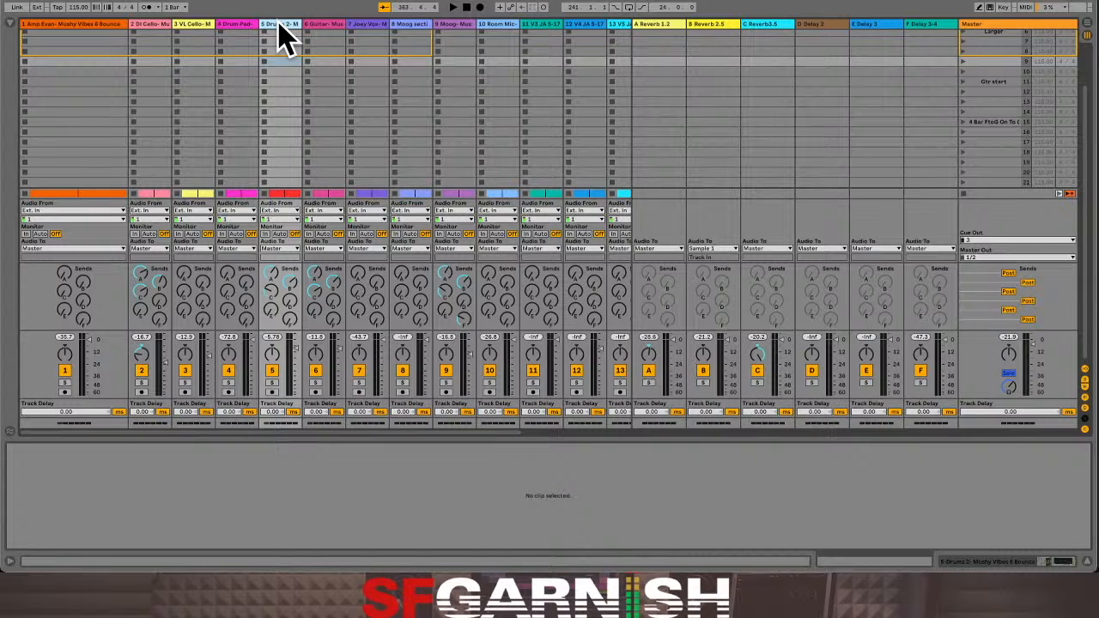
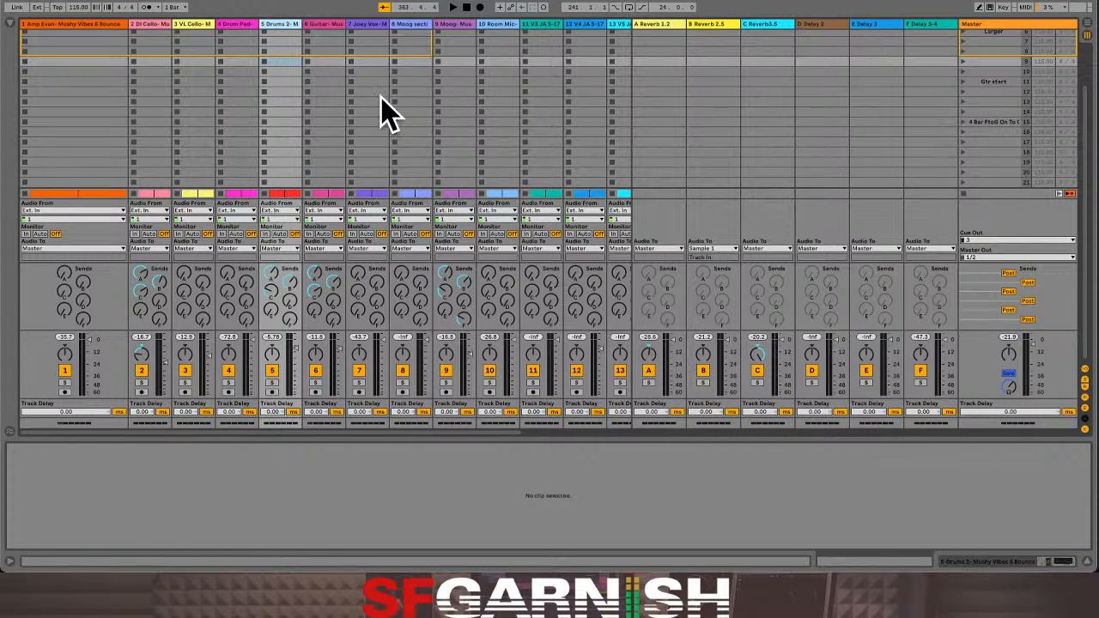
# In the Arrangement, record another pass from bar 359 to bar 371 while raising Drums 2's Reverb 2.5 send to about -6.4 dB.
pyautogui.press('Tab')
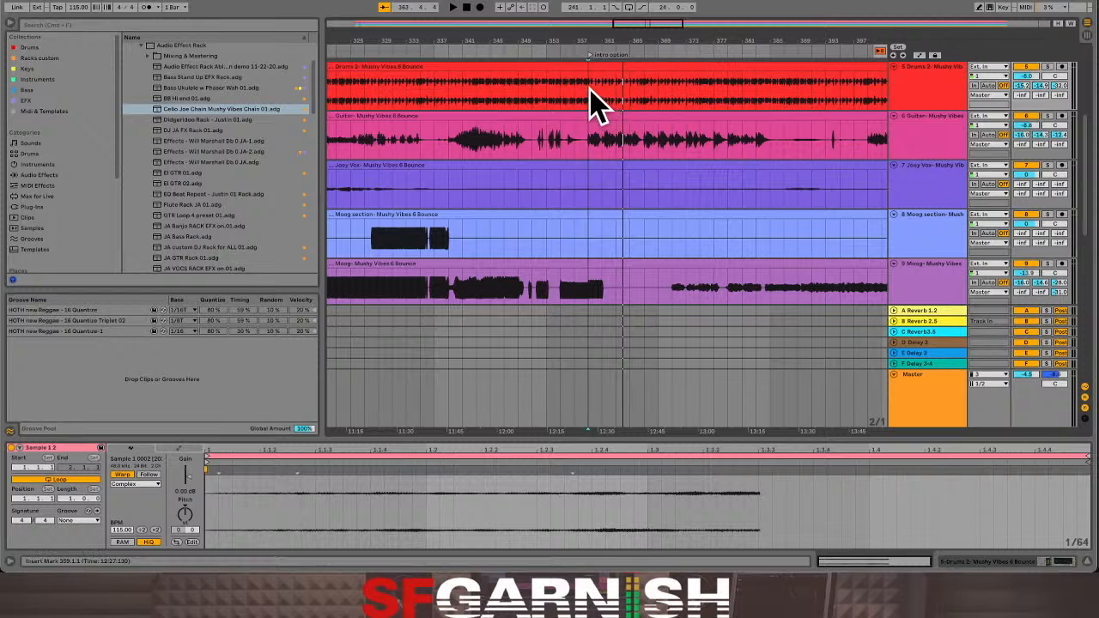
pyautogui.click(589, 91)
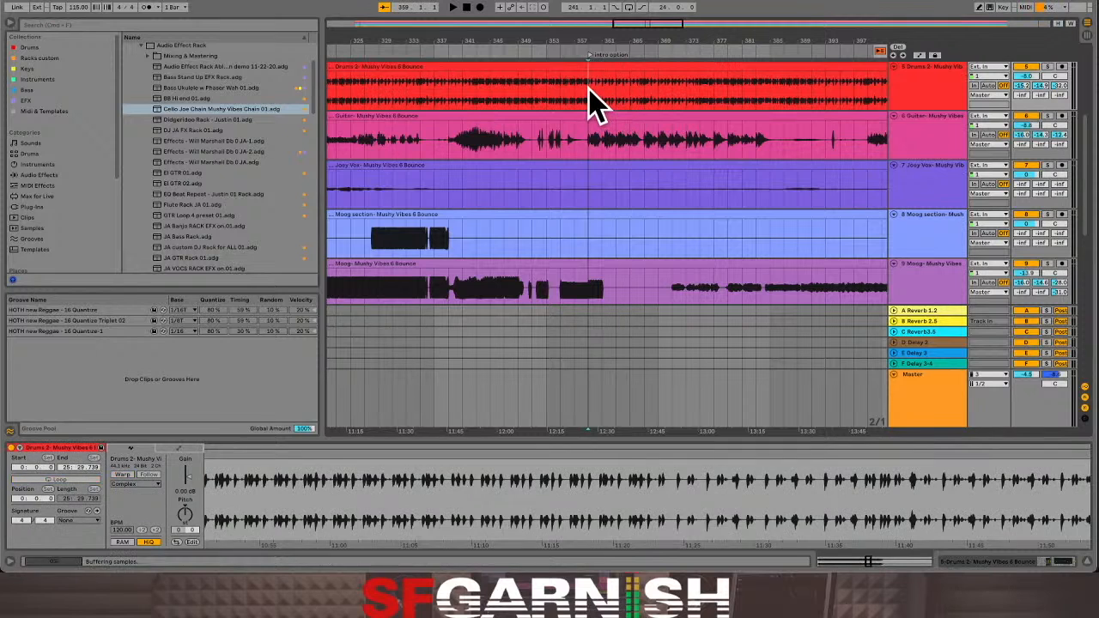
pyautogui.click(453, 7)
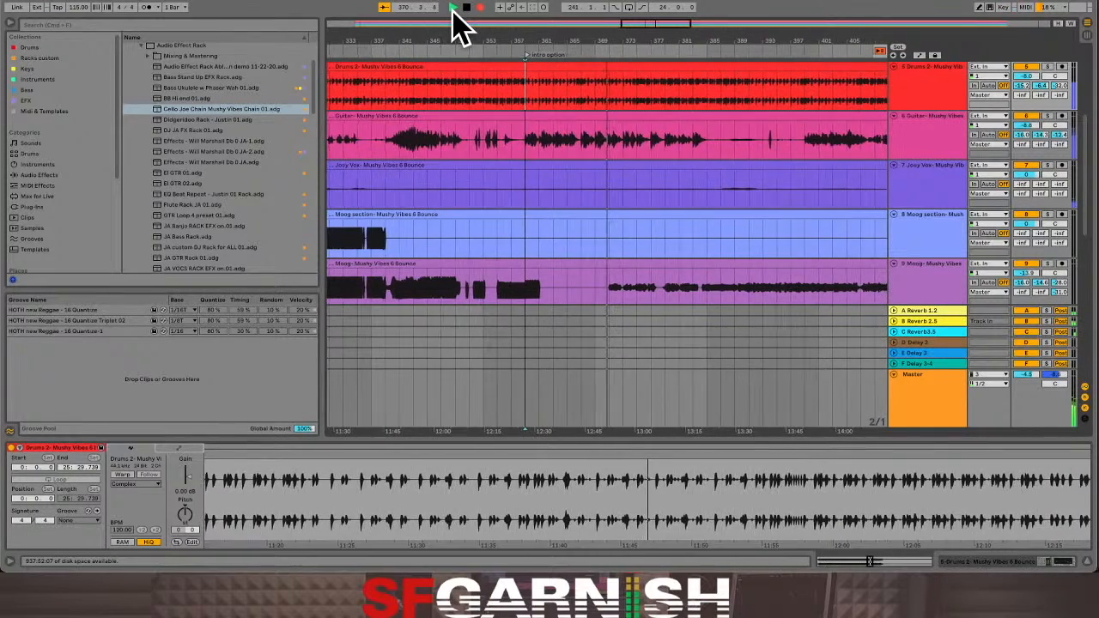
pyautogui.press('space')
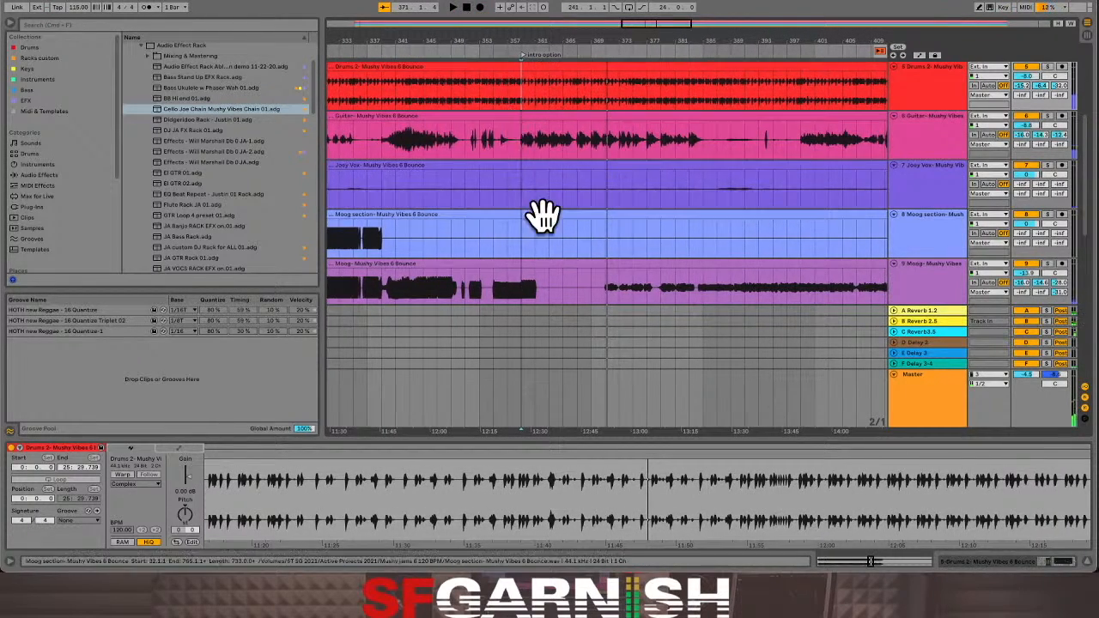
# Delete the leftover clip after bar 371 on the Sample 1 track and return the track to arrangement playback.
pyautogui.scroll(-10, 543, 218)
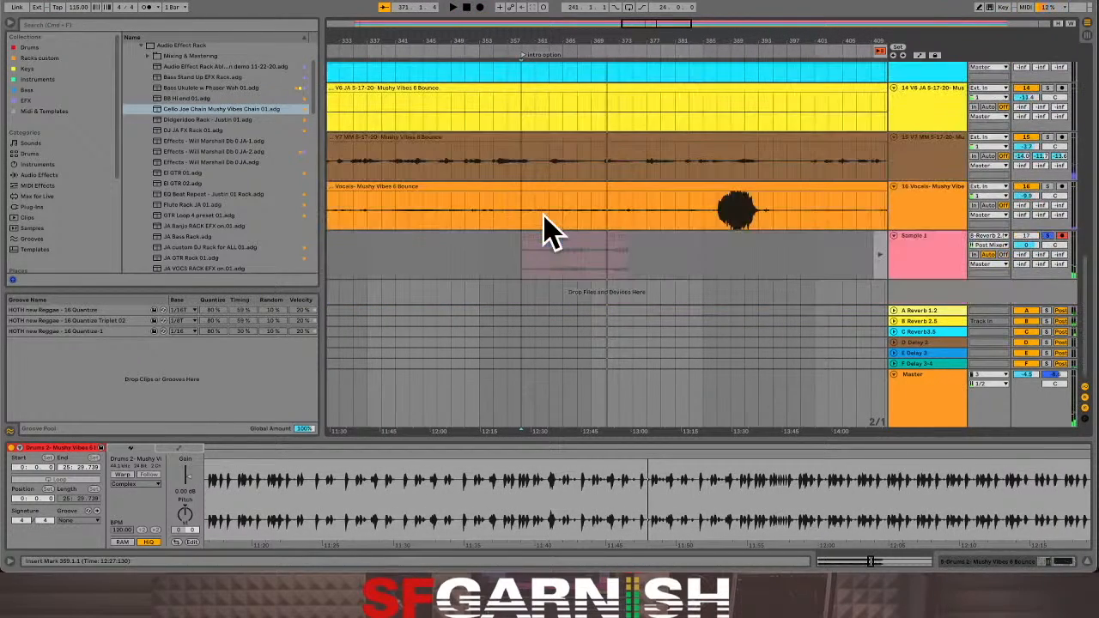
pyautogui.click(526, 276)
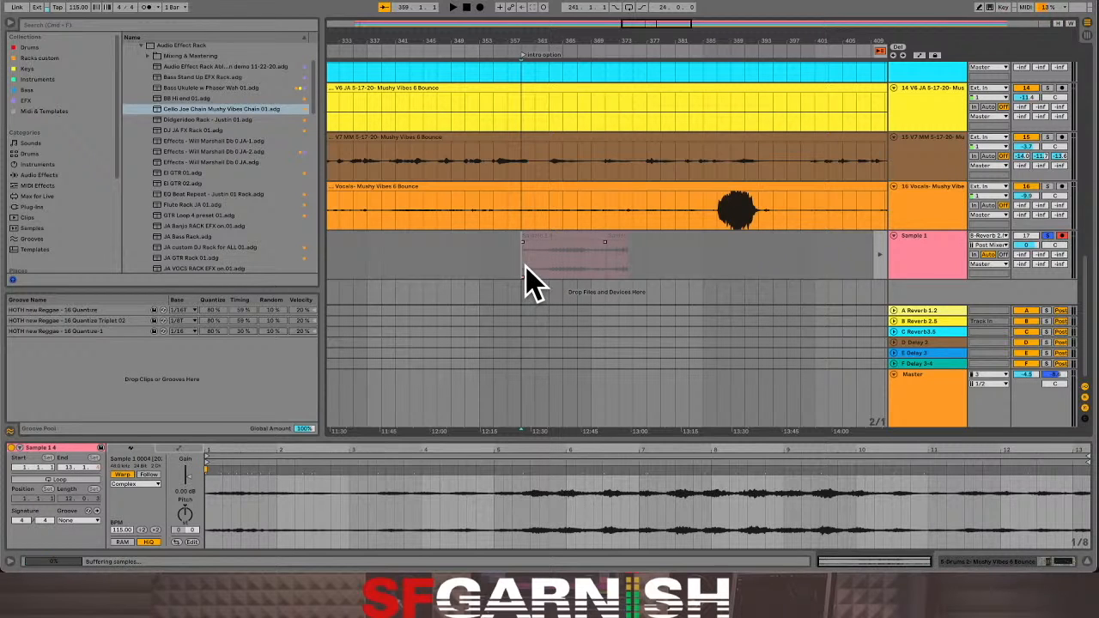
pyautogui.click(617, 236)
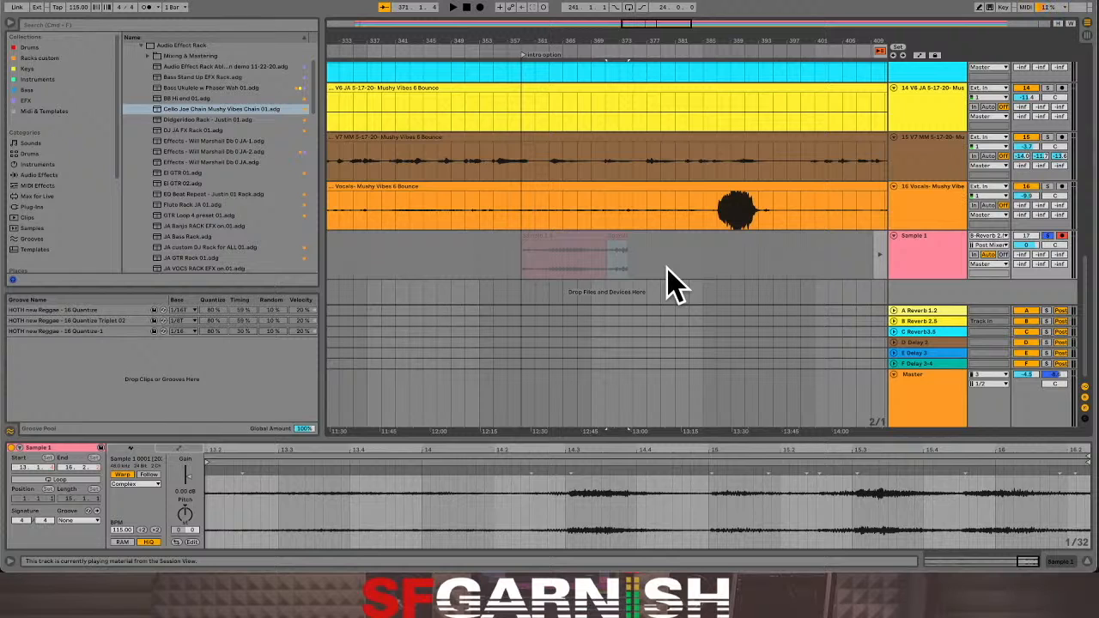
pyautogui.press('Delete')
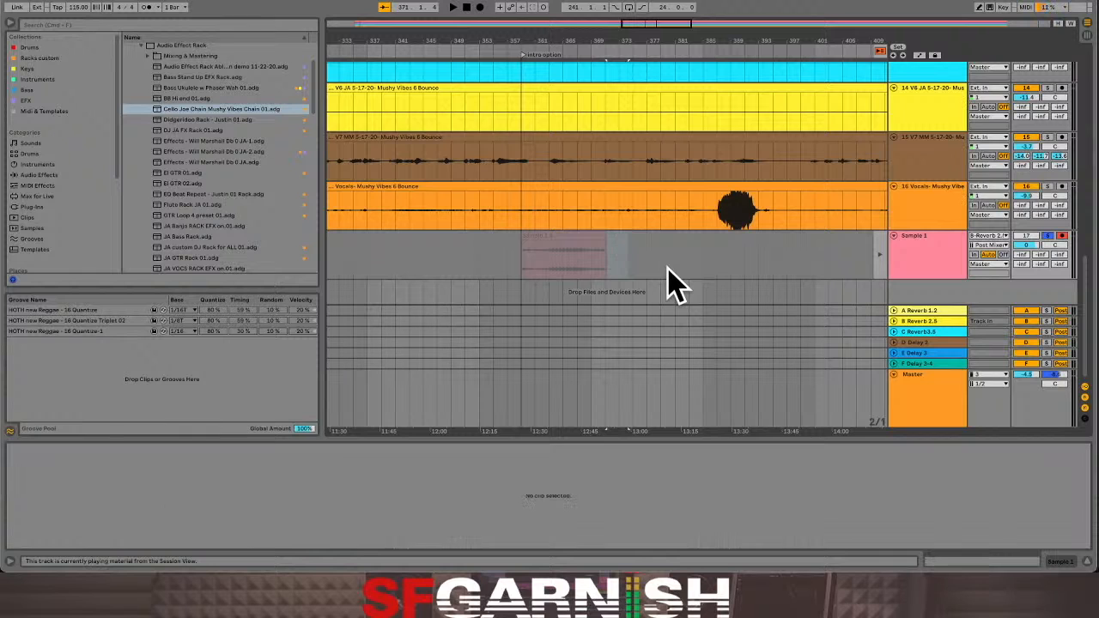
pyautogui.click(880, 52)
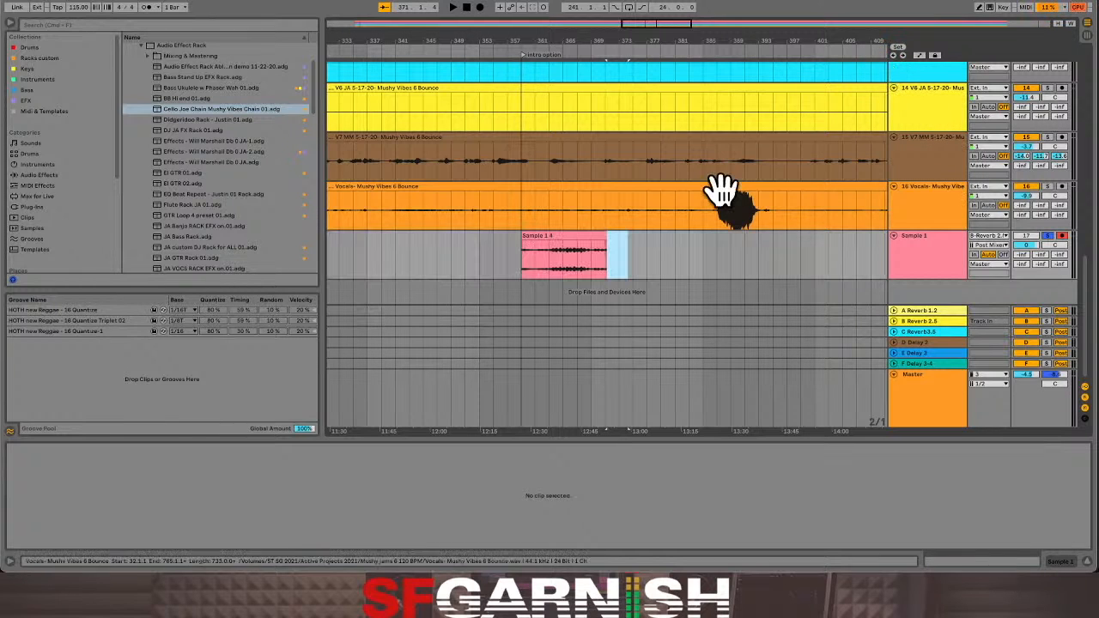
# Play the Sample 1 4 take from bar 359 and set a locator at bar 369.
pyautogui.click(521, 265)
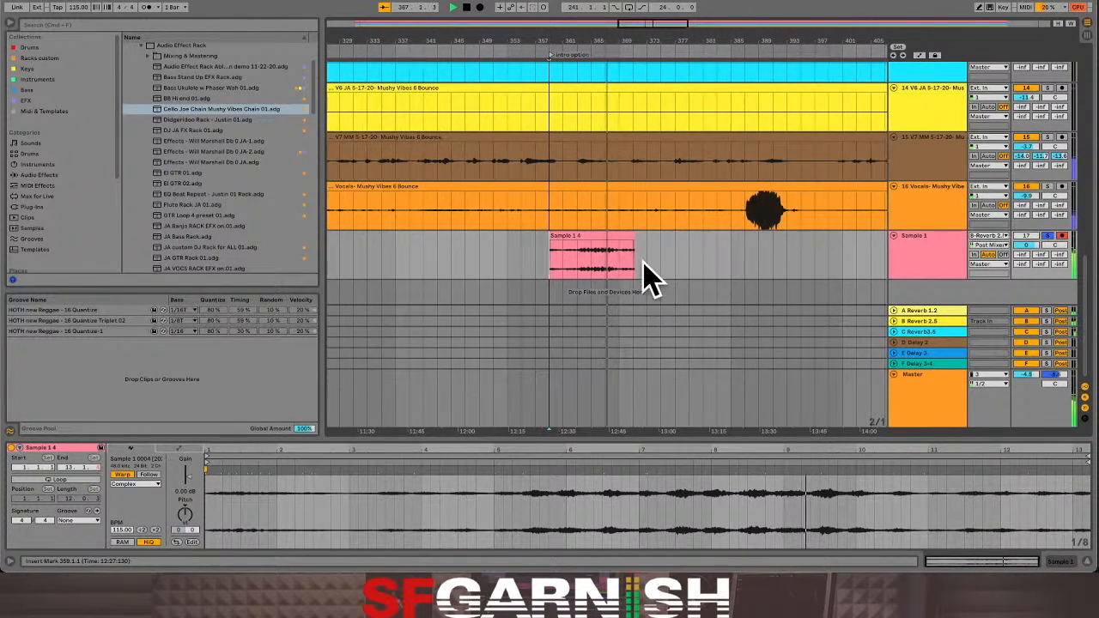
pyautogui.scroll(10, 644, 263)
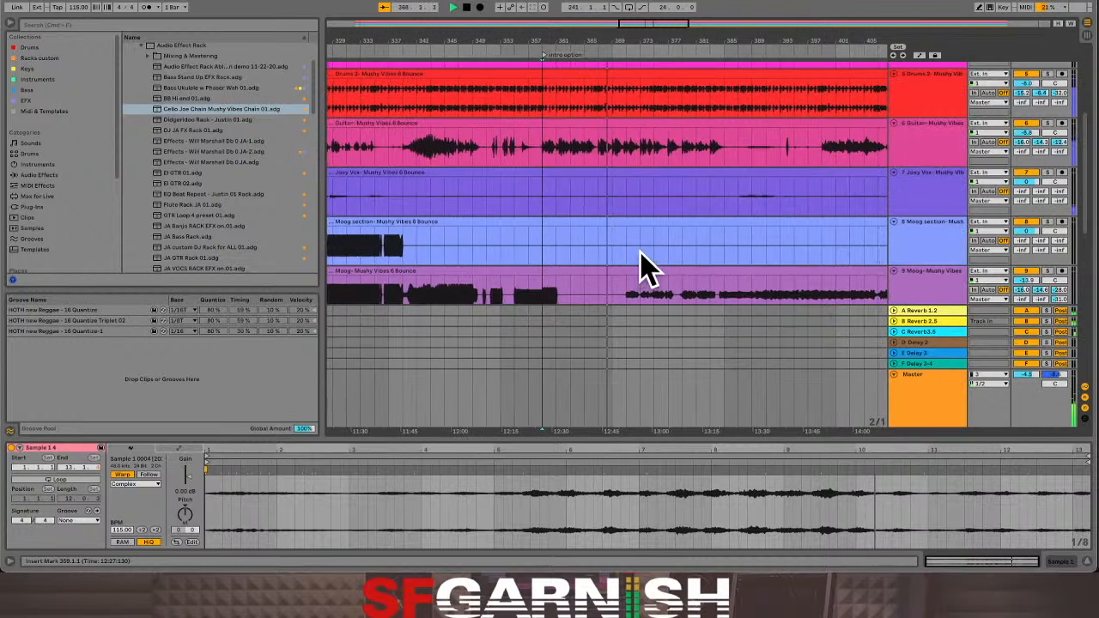
pyautogui.click(611, 153)
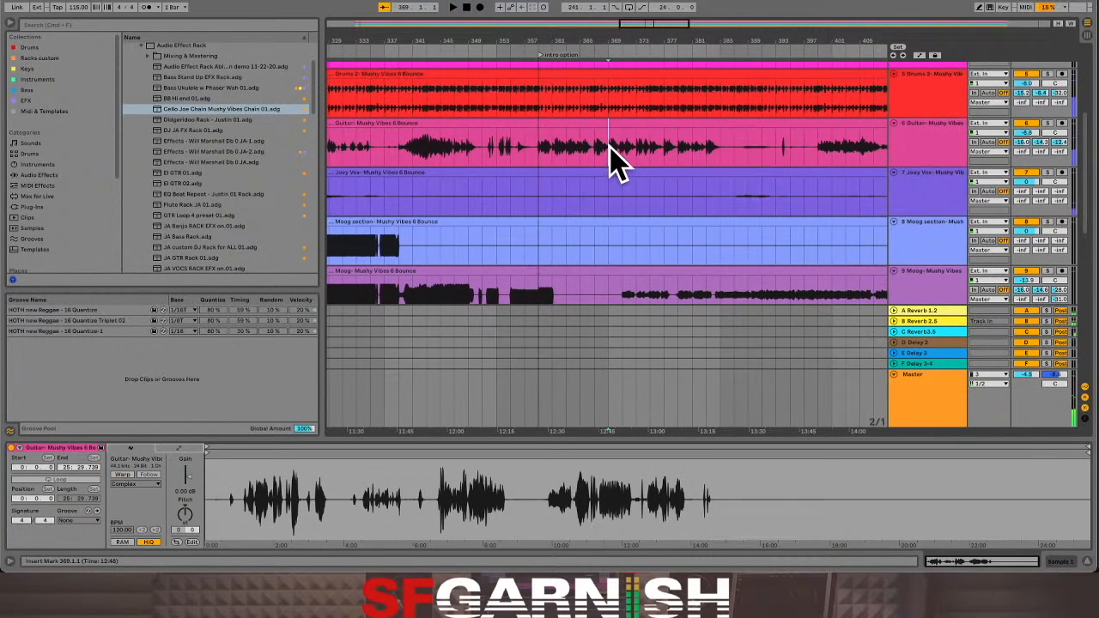
pyautogui.click(893, 48)
# Split the clips on tracks 1 to 16 at bars 359 and 369 and deactivate the section between.
pyautogui.scroll(5, 539, 106)
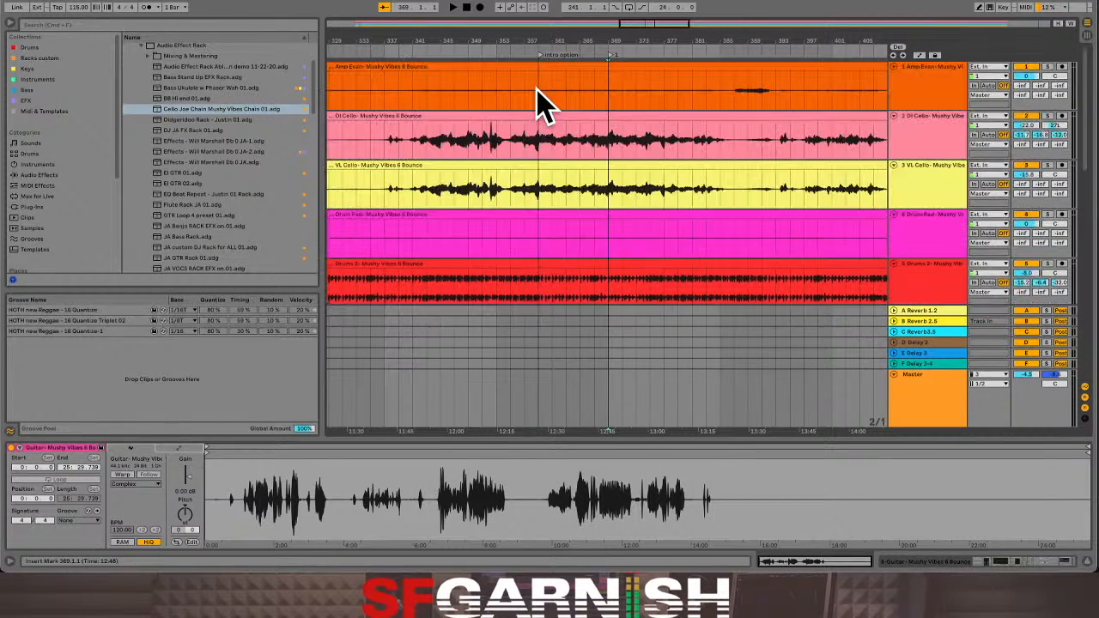
pyautogui.click(539, 106)
pyautogui.scroll(-10, 601, 159)
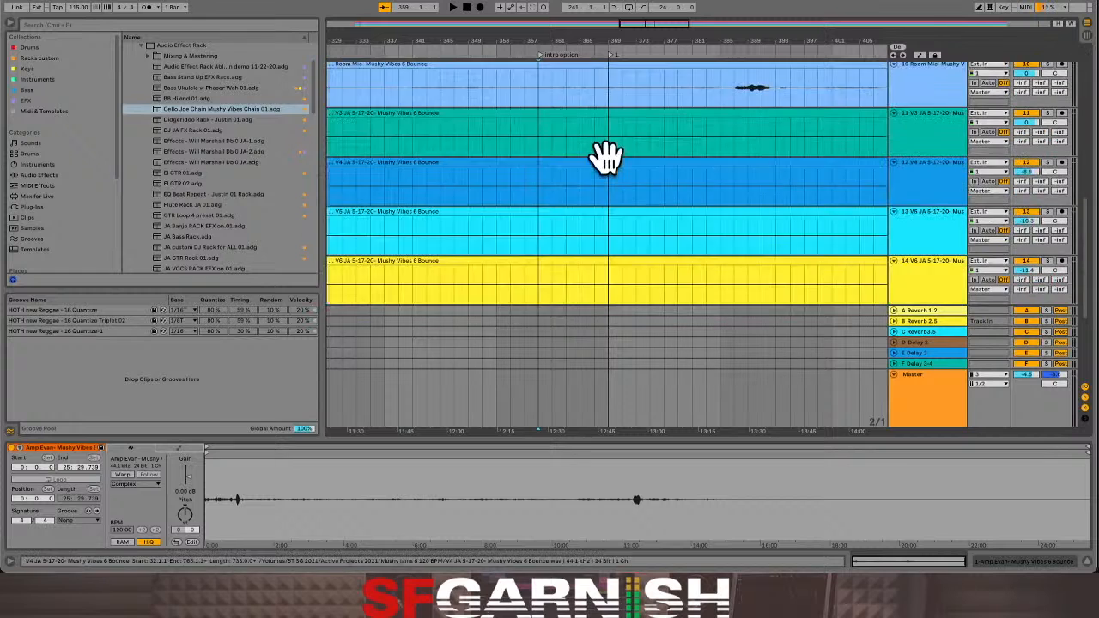
pyautogui.keyDown('shift'); pyautogui.click(608, 230); pyautogui.keyUp('shift')
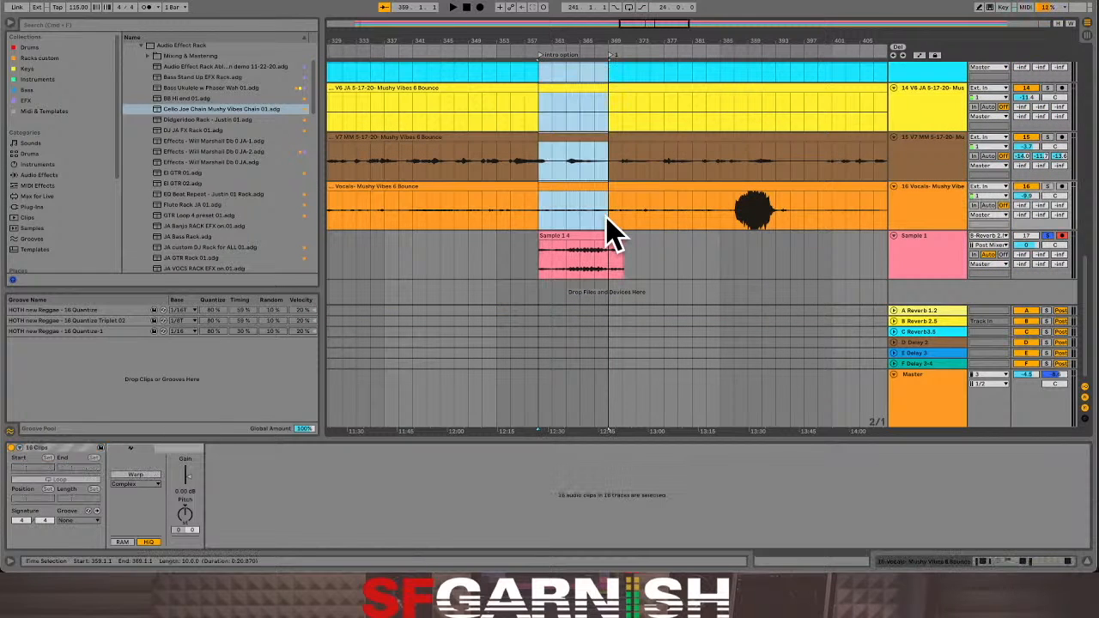
pyautogui.hotkey('ctrl', 'e')
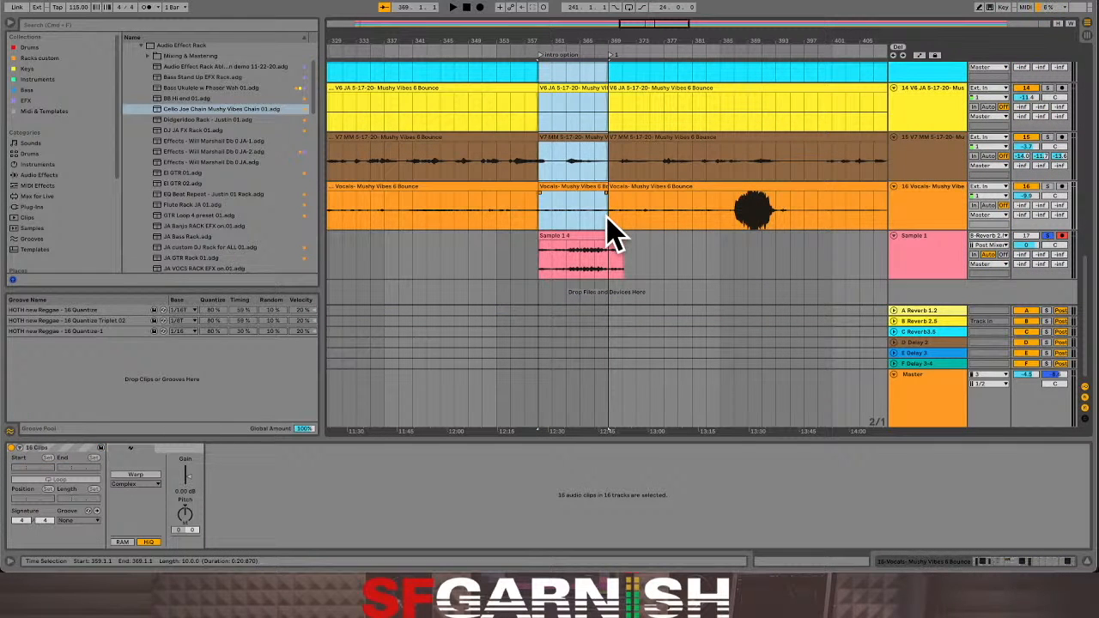
pyautogui.press('0')
# Fade out the end of the Sample 1 4 clip from bar 369 and place the playback start at bar 359.
pyautogui.click(539, 263)
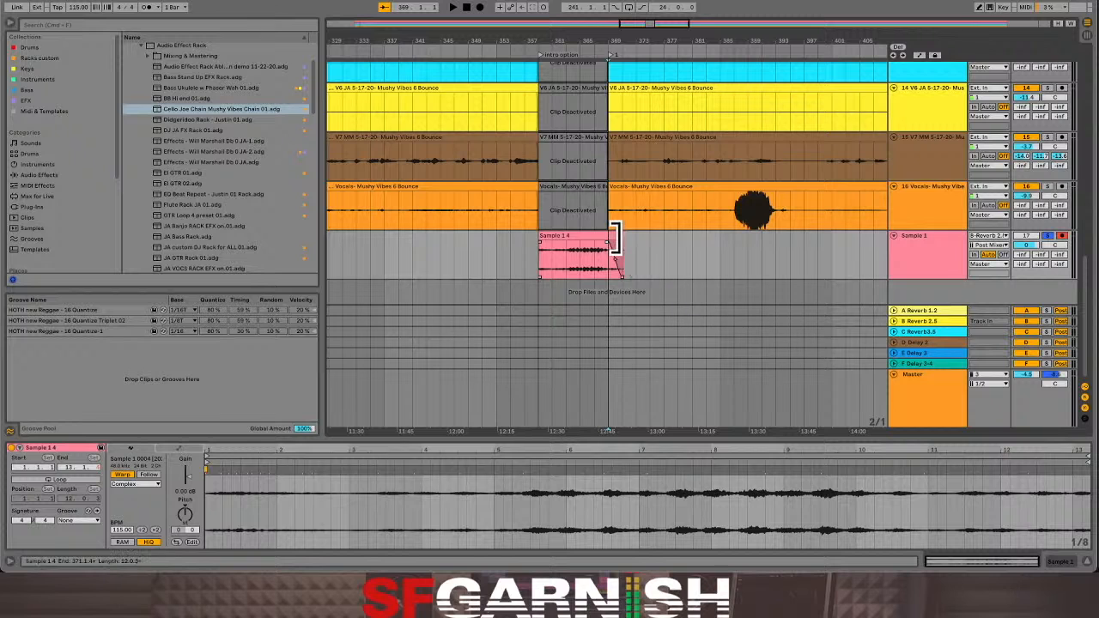
pyautogui.moveTo(618, 238); pyautogui.dragTo(581, 259)
pyautogui.click(538, 263)
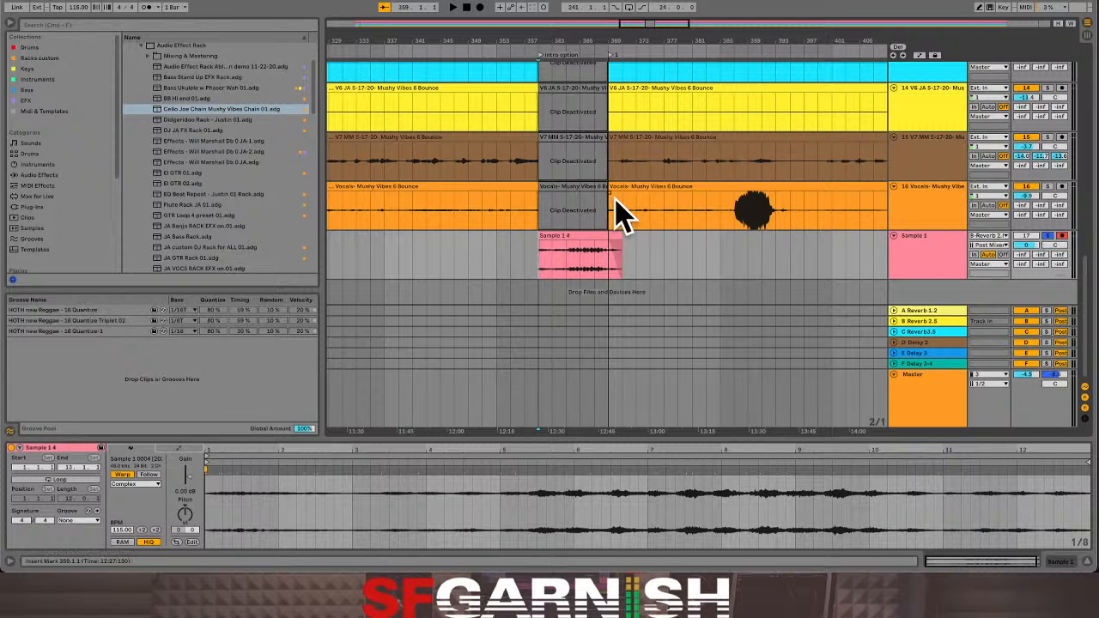
# Extend the start of the Drums 2 clip after the deactivated section back to 367.3.1, with a short fade-in.
pyautogui.scroll(5, 612, 166)
pyautogui.scroll(5, 612, 166)
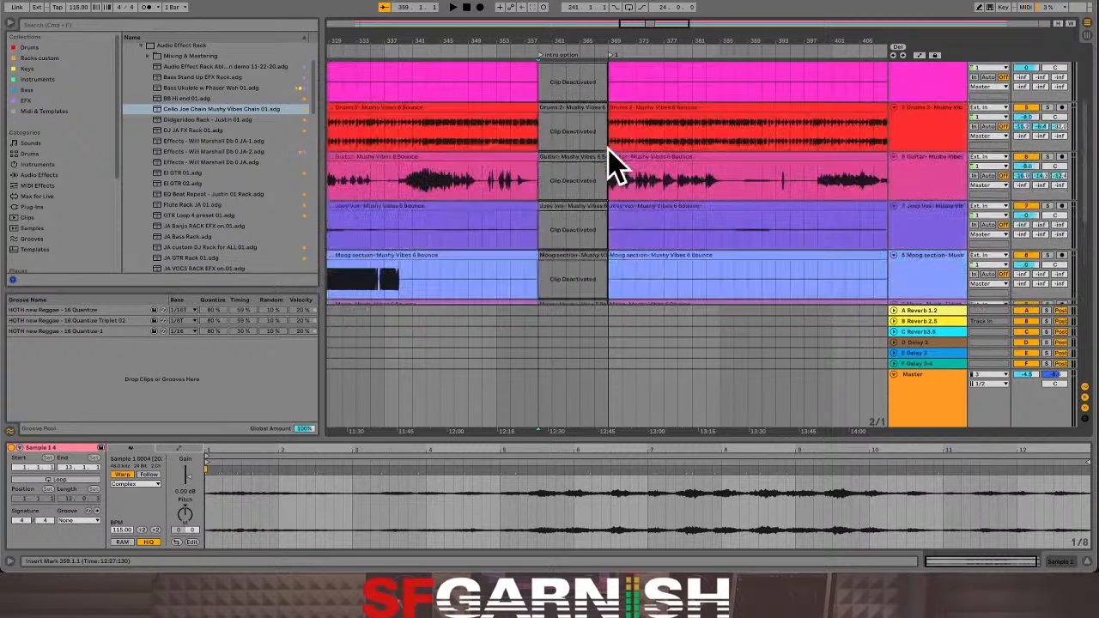
pyautogui.moveTo(612, 112); pyautogui.dragTo(601, 120)
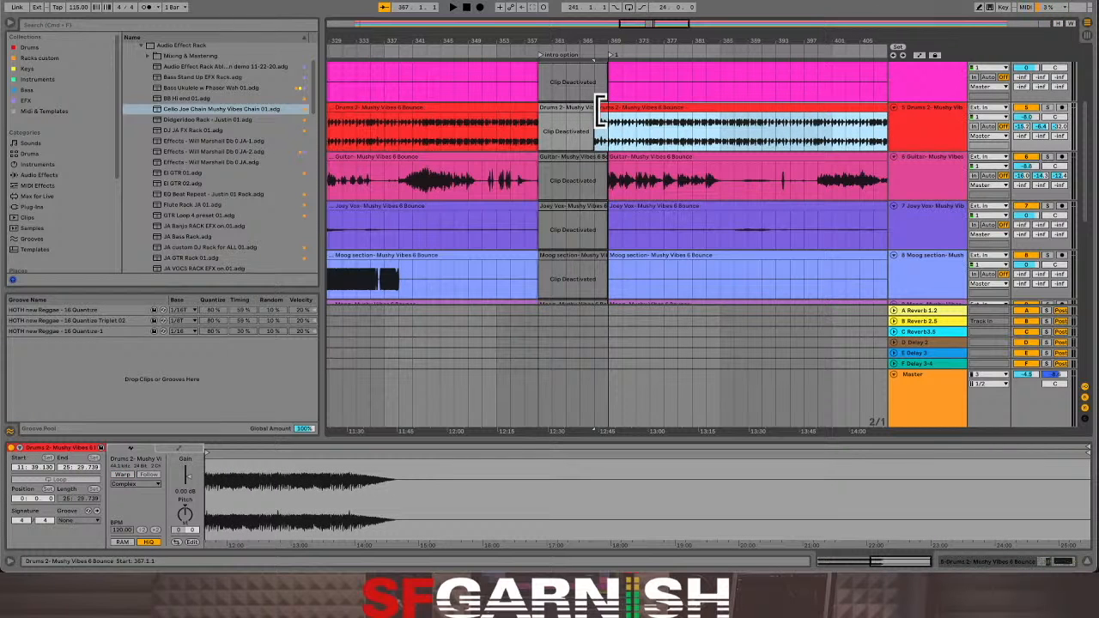
pyautogui.scroll(3, 599, 112)
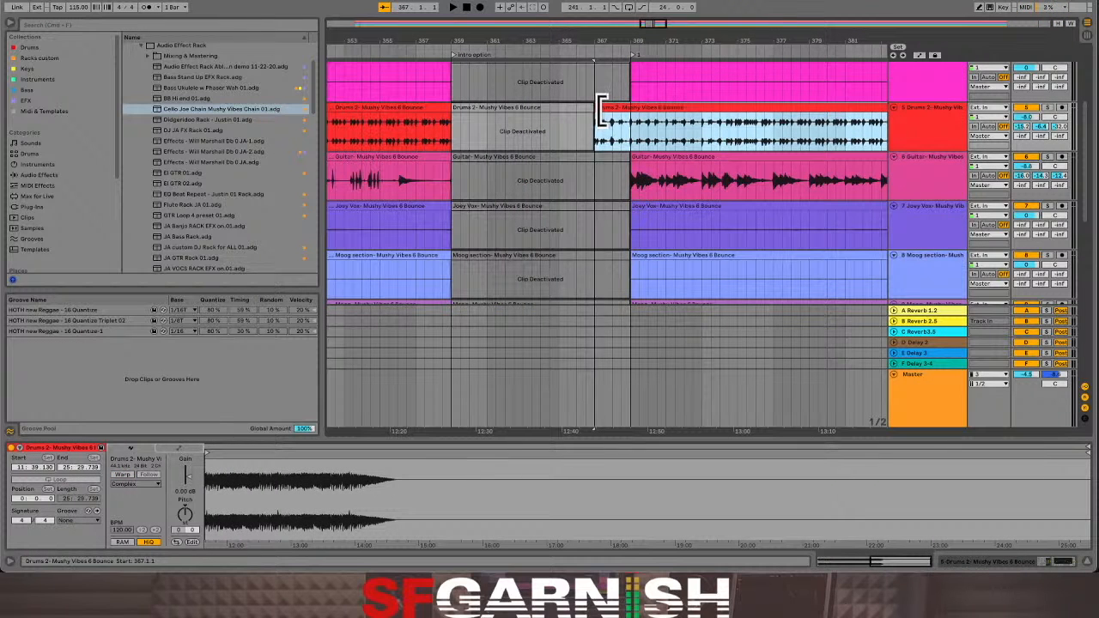
pyautogui.moveTo(601, 111)
pyautogui.mouseDown()
pyautogui.moveTo(619, 120)
pyautogui.moveTo(608, 114)
pyautogui.mouseUp()
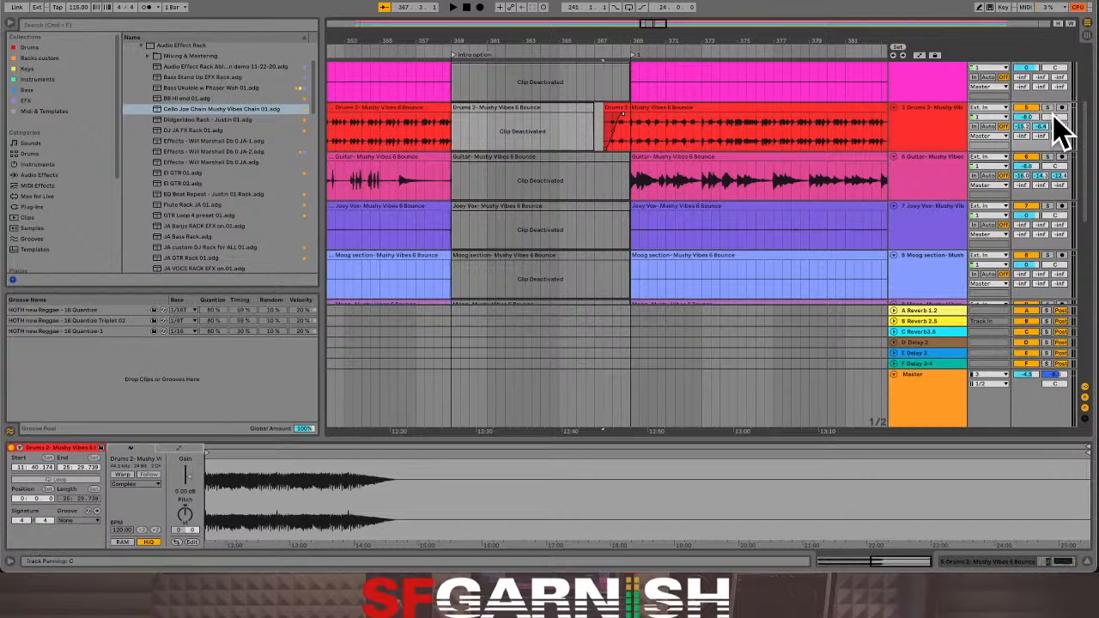
# Add a Utility device from the EFX collection to the Drums 2 track, after EQ Eight.
pyautogui.click(632, 152)
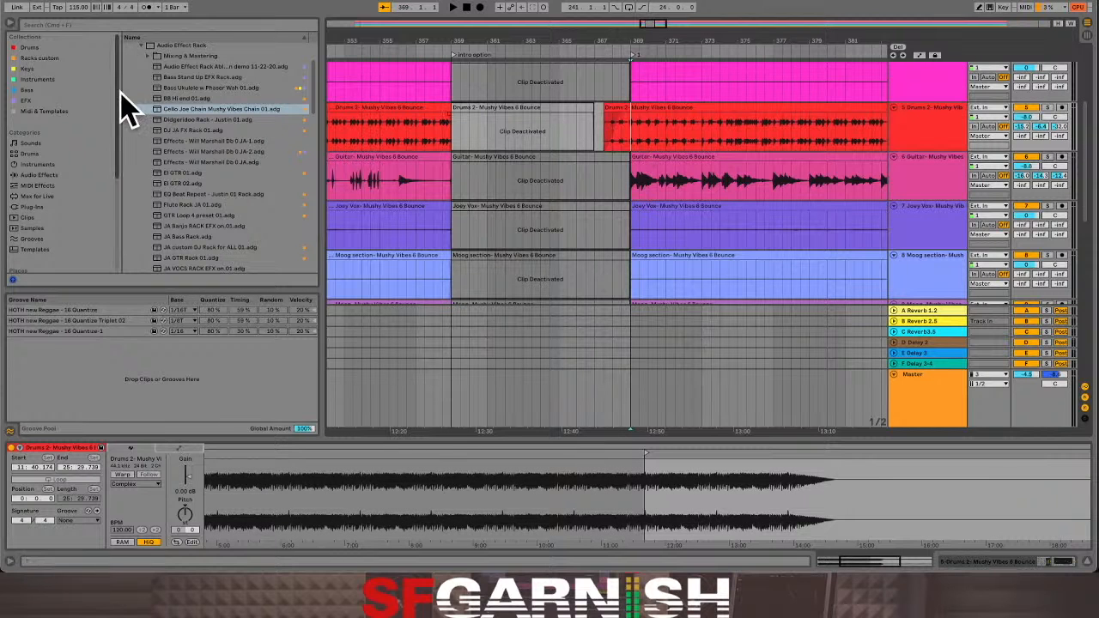
pyautogui.click(35, 102)
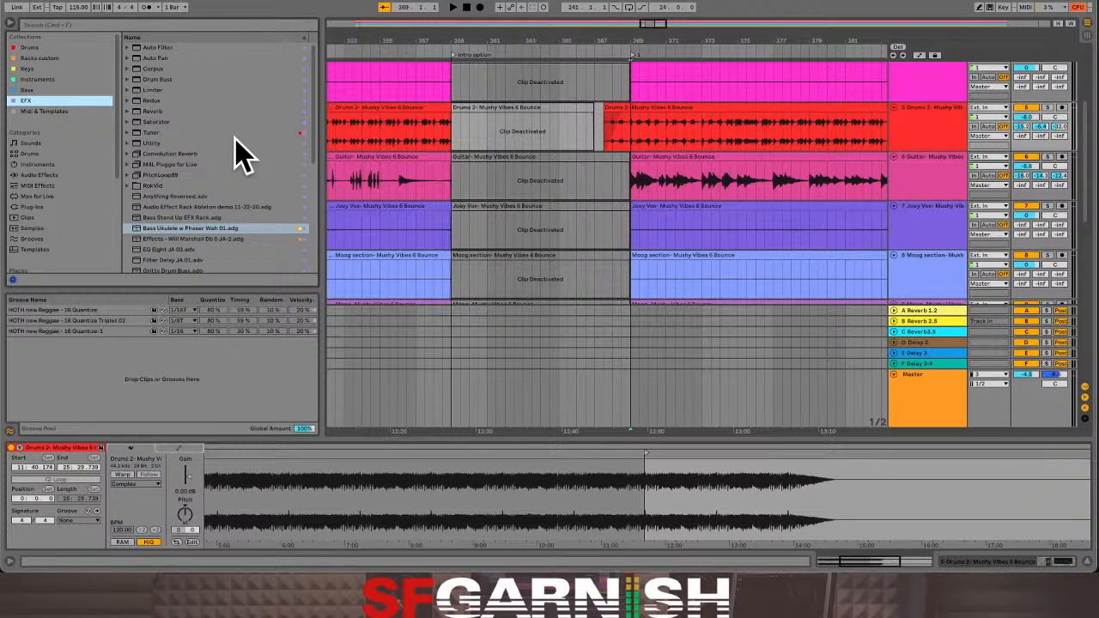
pyautogui.click(147, 60)
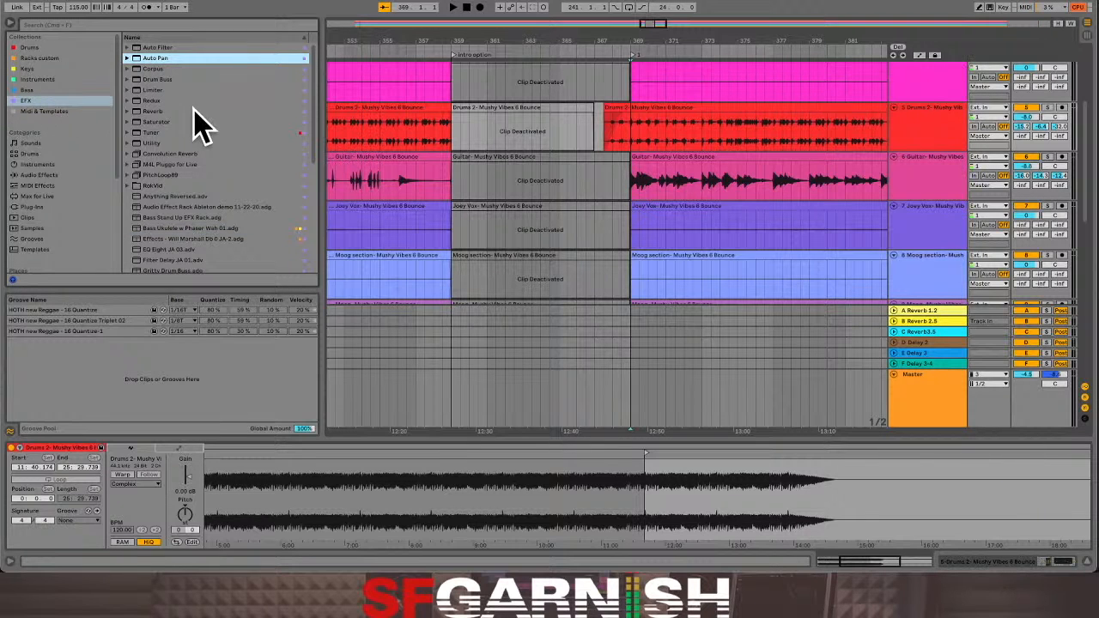
pyautogui.scroll(-5, 199, 125)
pyautogui.scroll(5, 196, 112)
pyautogui.moveTo(143, 146); pyautogui.dragTo(654, 131)
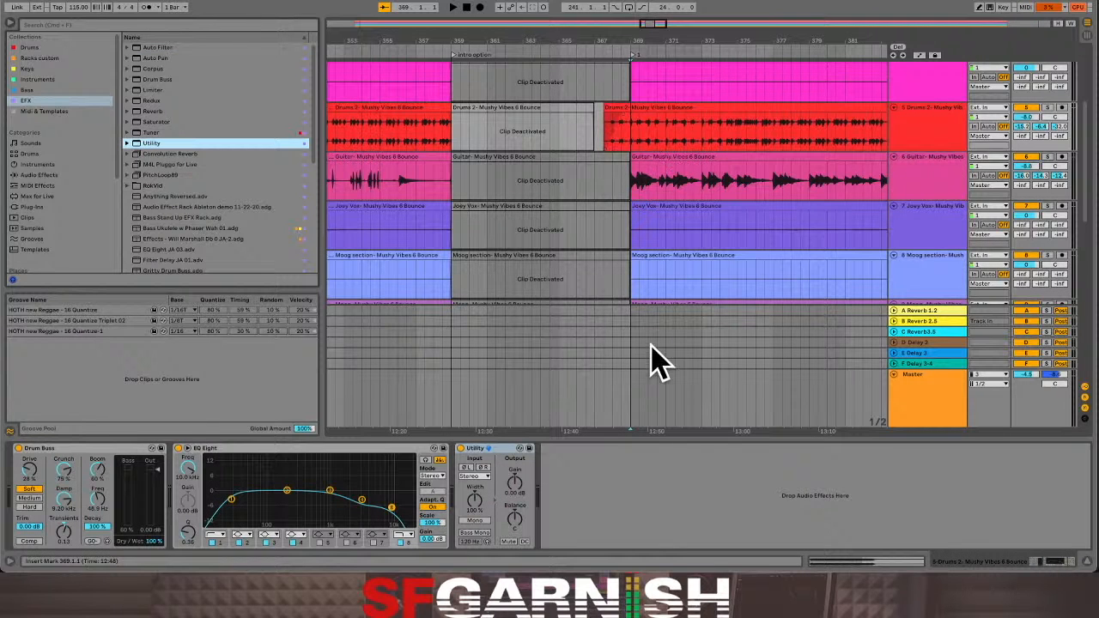
# Automate the Utility's Balance on Drums 2 between 367.3 and bar 369, and play the transition from bar 366.
pyautogui.rightClick(515, 523)
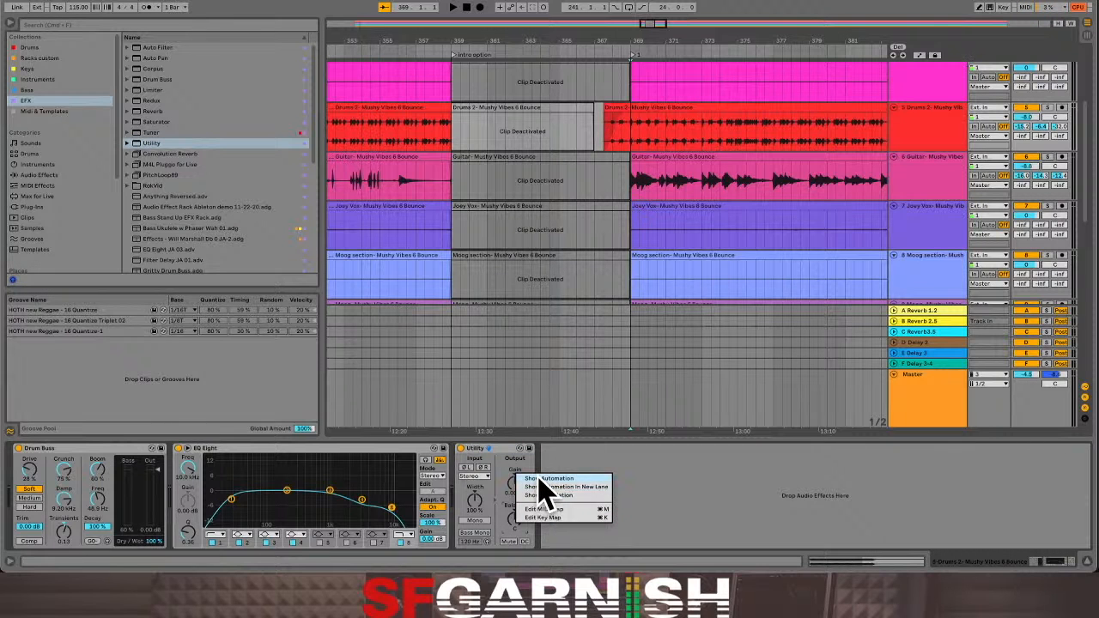
pyautogui.click(541, 487)
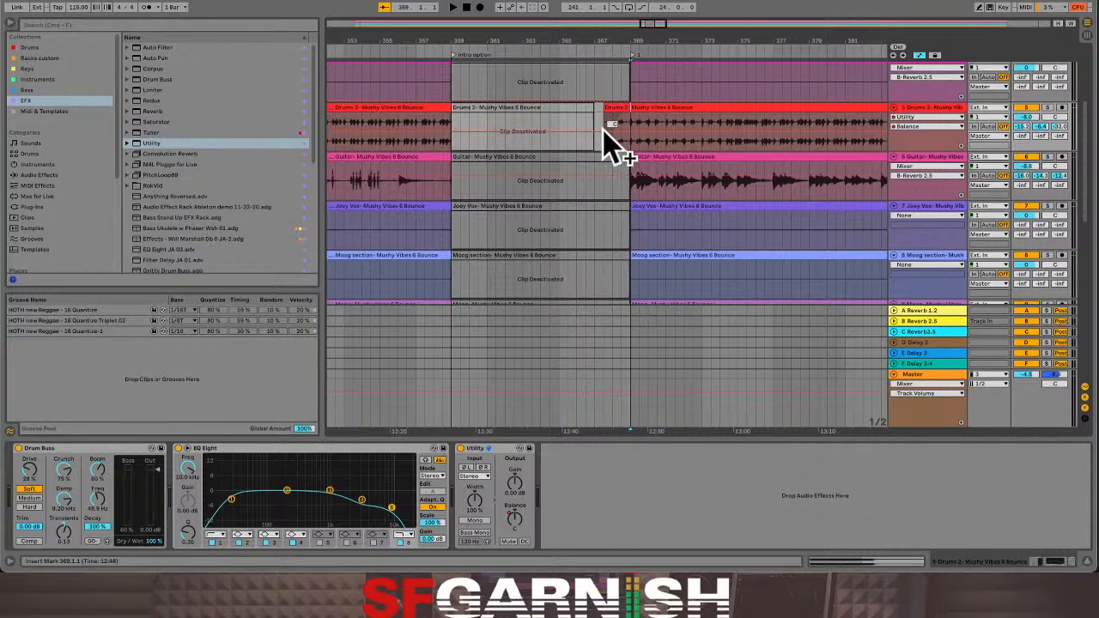
pyautogui.moveTo(621, 131); pyautogui.dragTo(604, 122)
pyautogui.click(576, 160)
pyautogui.press('space')
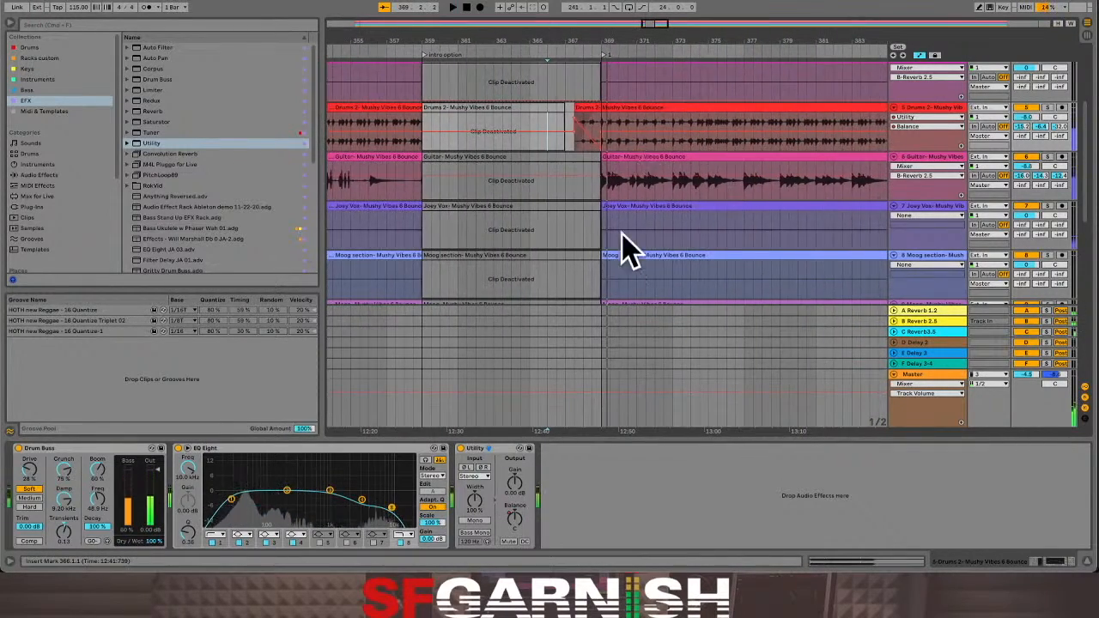
# Activate and unsolo the Sample 1 track and place the playback start at bar 359.
pyautogui.scroll(-8, 628, 251)
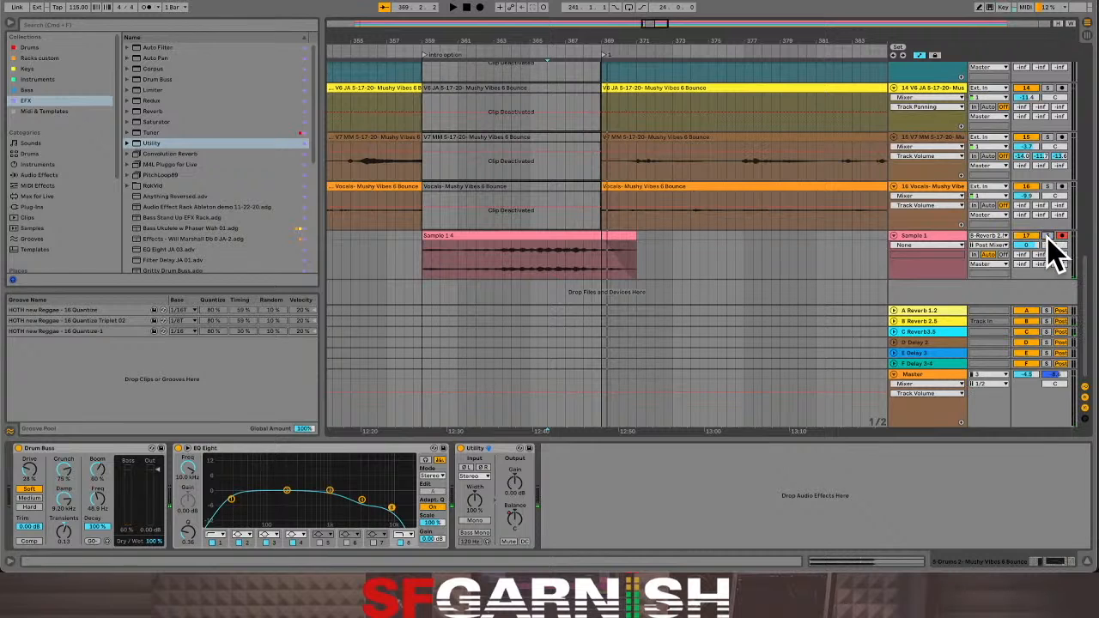
pyautogui.click(421, 279)
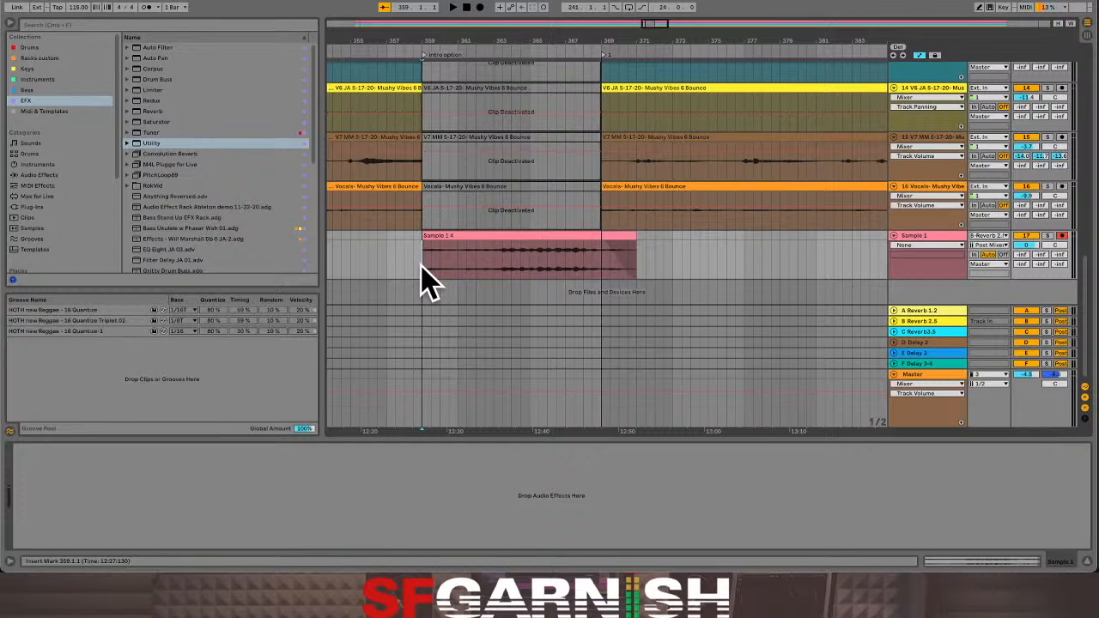
# Play the intro option from bar 359 into the full mix and review the tracks around the transition.
pyautogui.press('space')
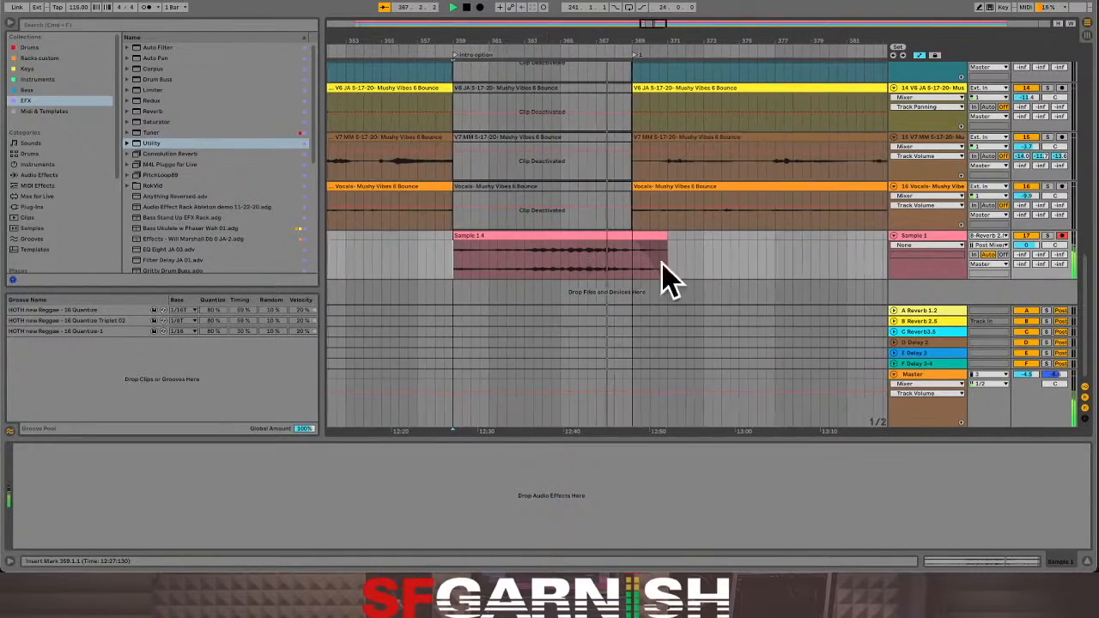
pyautogui.scroll(8, 736, 270)
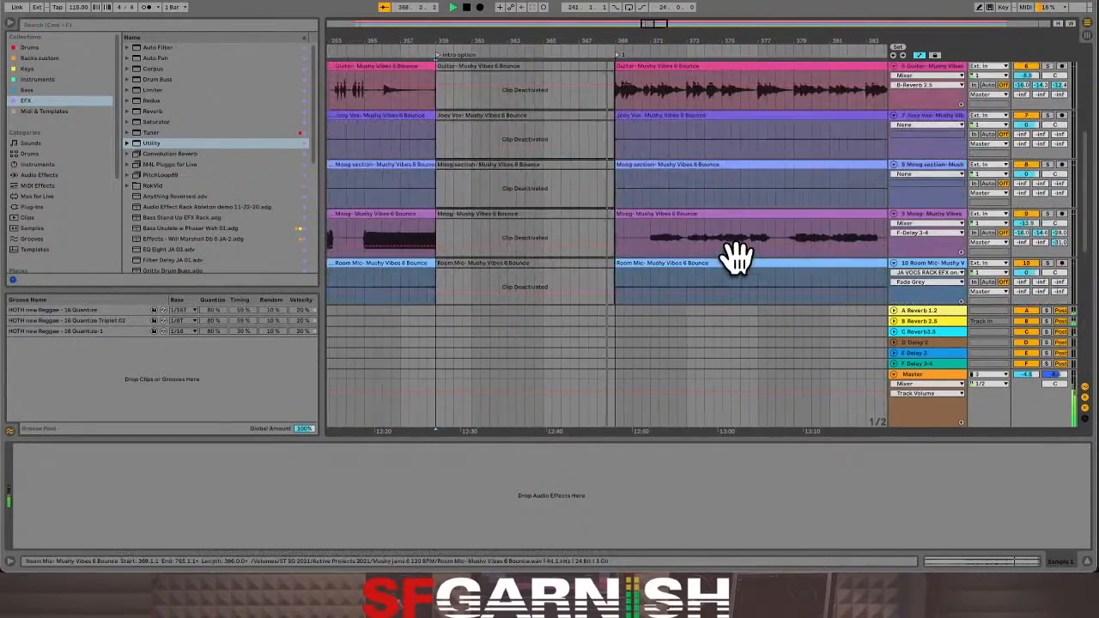
pyautogui.scroll(3, 735, 258)
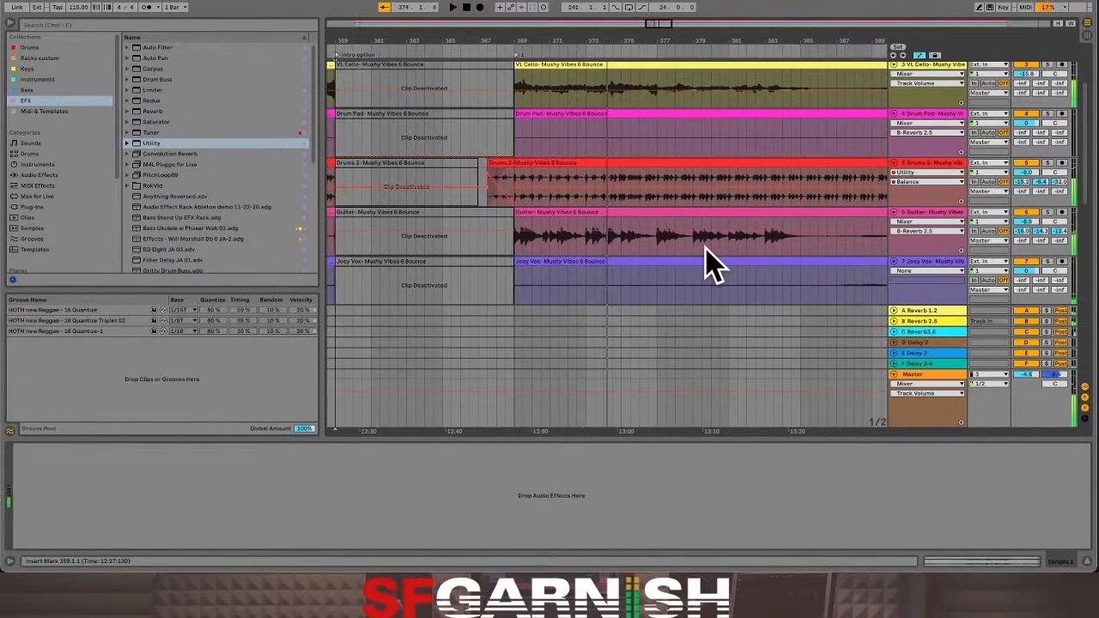
pyautogui.scroll(5, 461, 268)
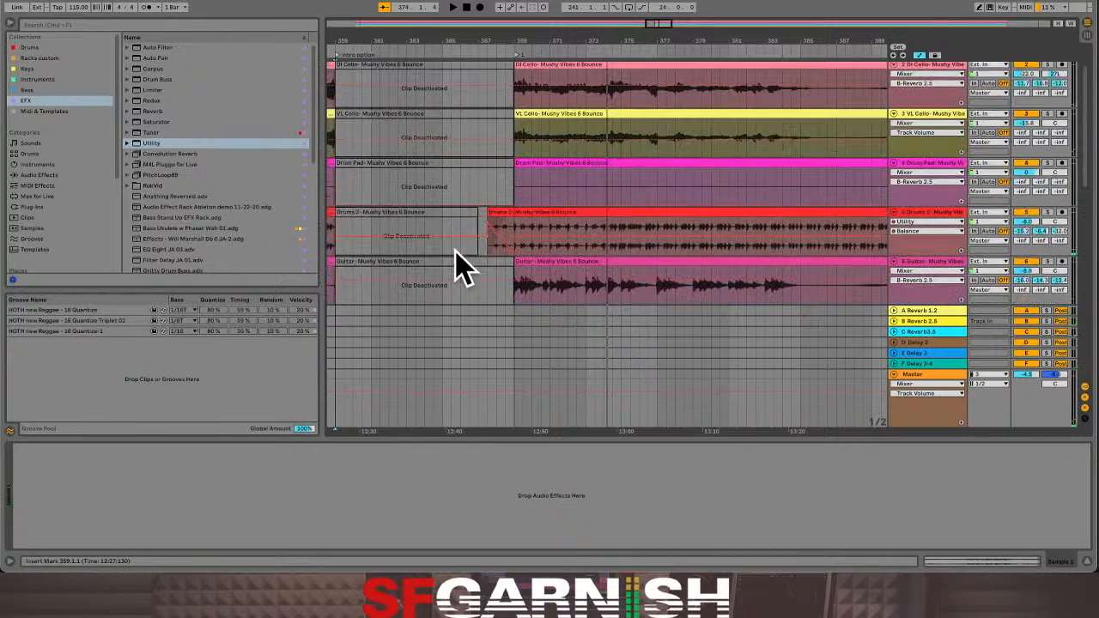
# Hide the automation lanes and reactivate the deactivated Guitar clip between bars 359 and 369.
pyautogui.press('a')
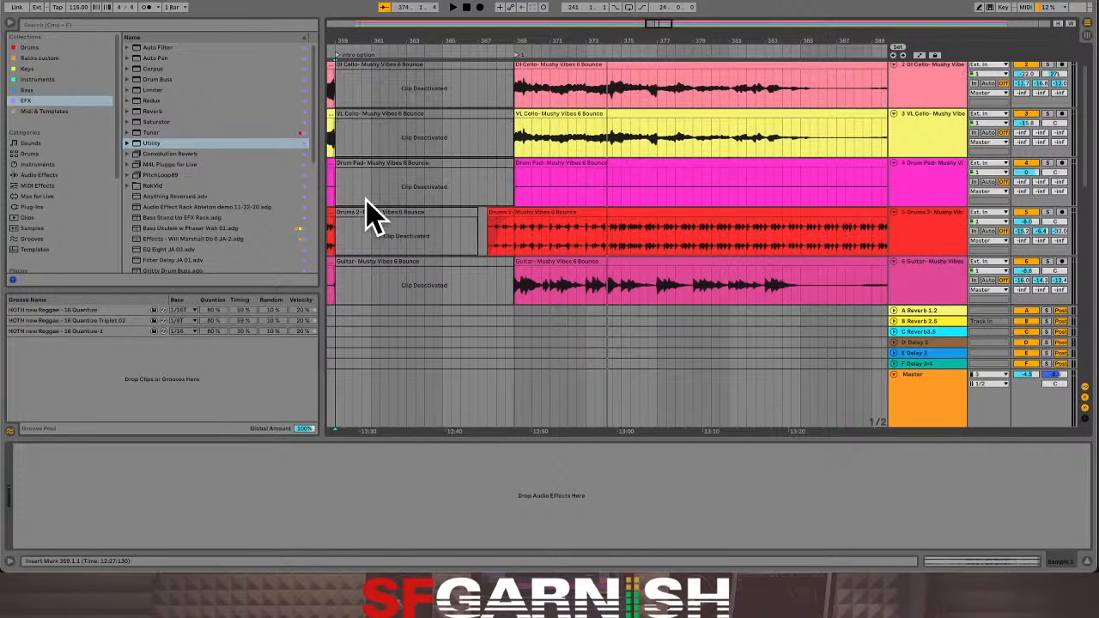
pyautogui.scroll(-3, 369, 210)
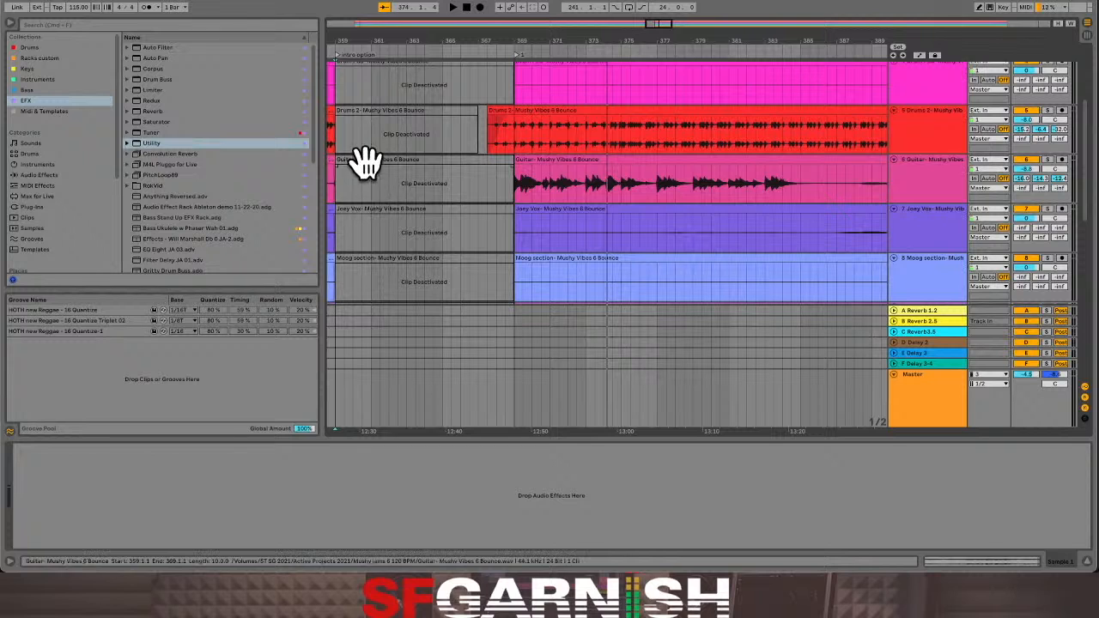
pyautogui.click(365, 163)
pyautogui.press('0')
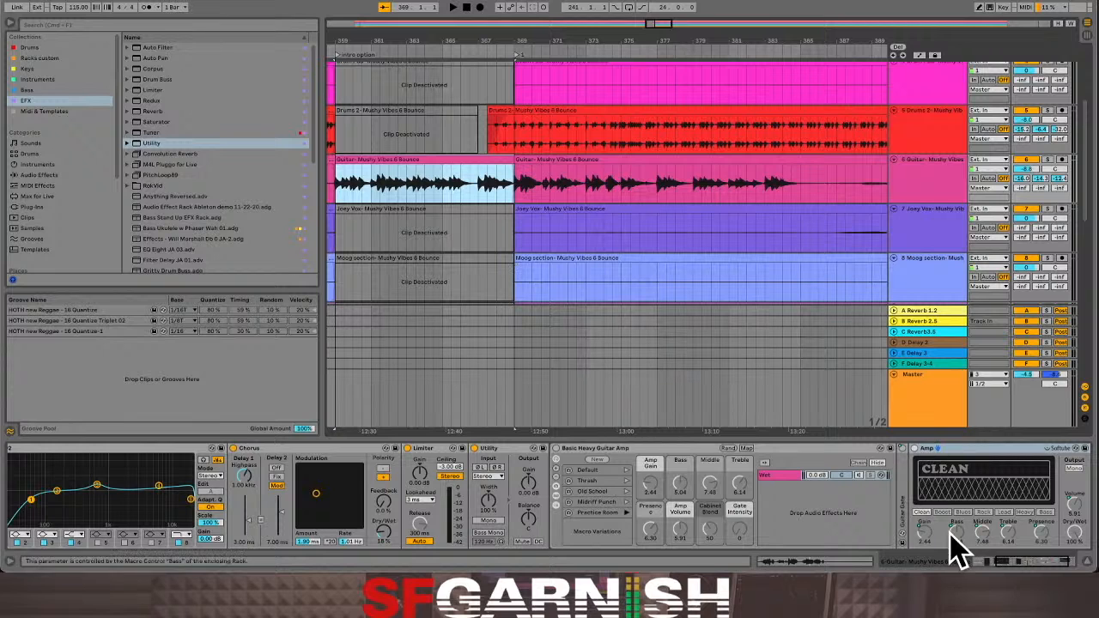
# Show the Guitar track's Utility Gain automation and lower it to about -13.6 dB between bars 359 and 369.
pyautogui.moveTo(1008, 562); pyautogui.dragTo(944, 569)
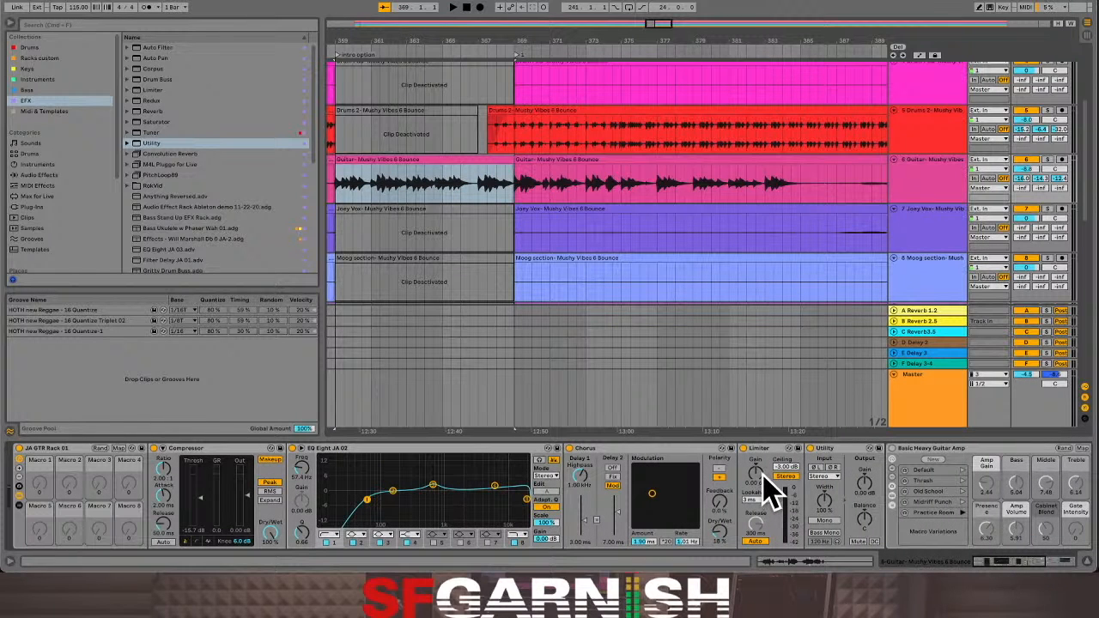
pyautogui.rightClick(867, 498)
pyautogui.click(895, 311)
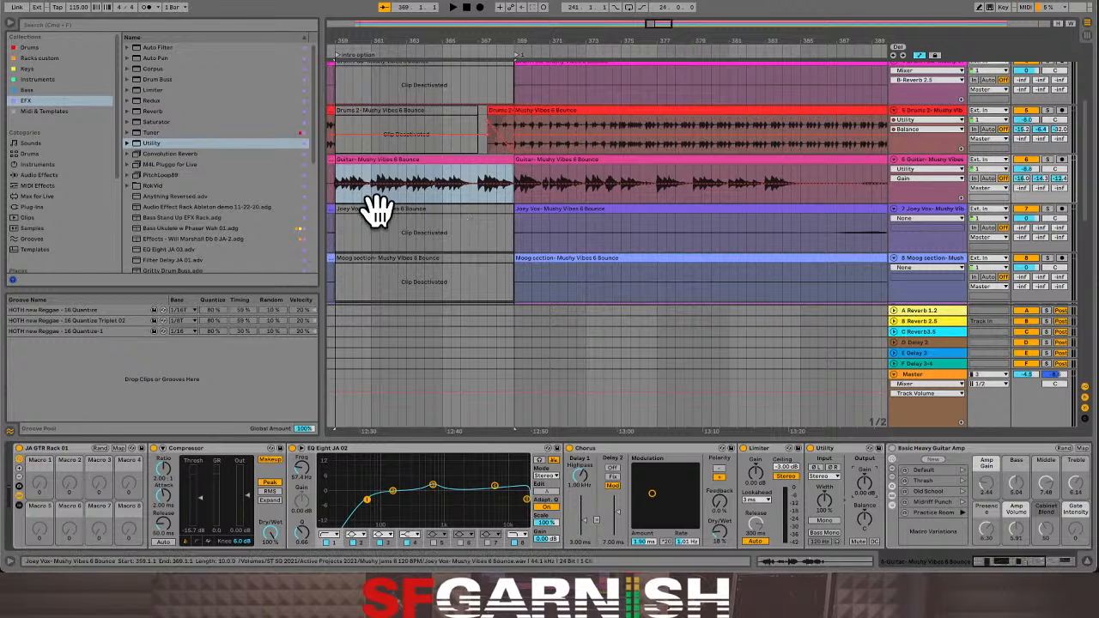
pyautogui.moveTo(343, 215); pyautogui.dragTo(514, 208)
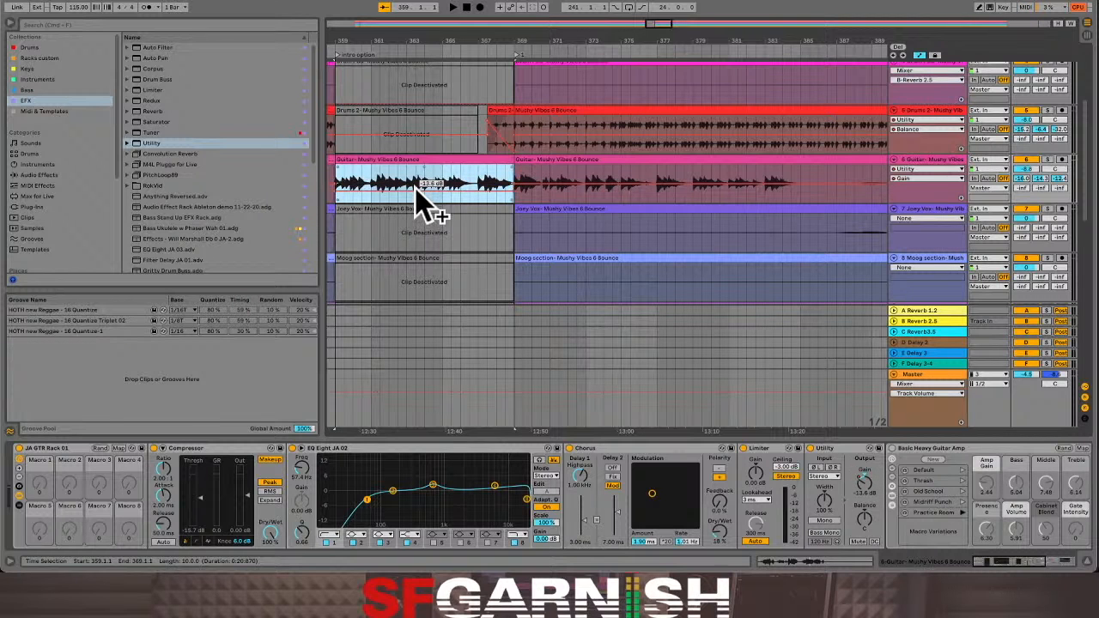
# Deactivate the Guitar clip at bars 359 to 361 and 363 to 365, then select bars 367 to 369 during playback.
pyautogui.moveTo(375, 215)
pyautogui.mouseDown()
pyautogui.moveTo(345, 214)
pyautogui.moveTo(340, 198)
pyautogui.moveTo(369, 196)
pyautogui.mouseUp()
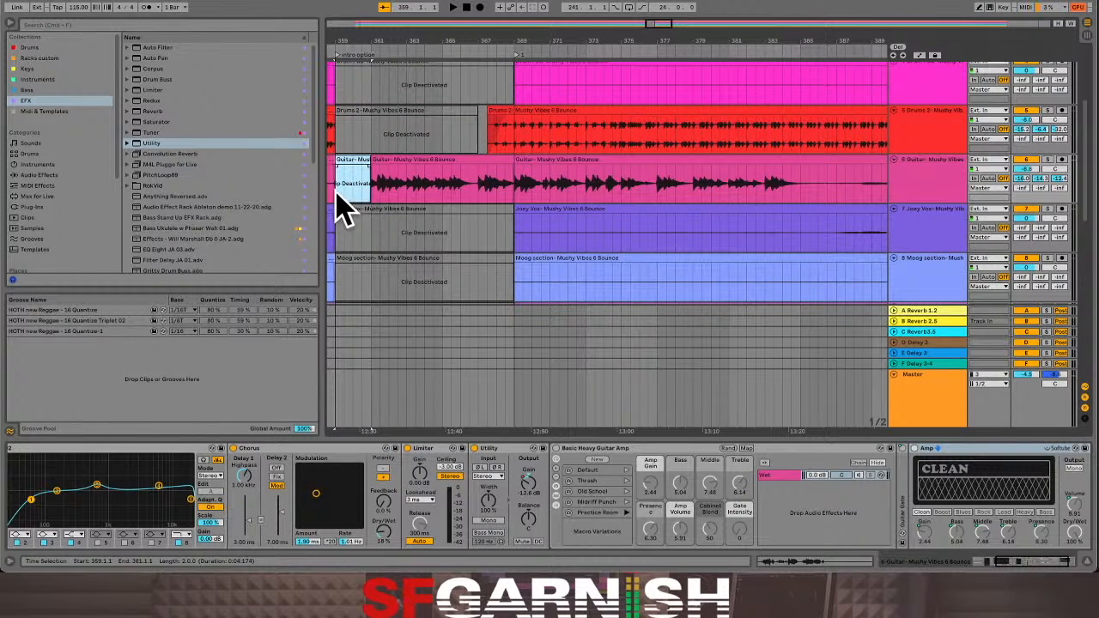
pyautogui.press('0')
pyautogui.press('space')
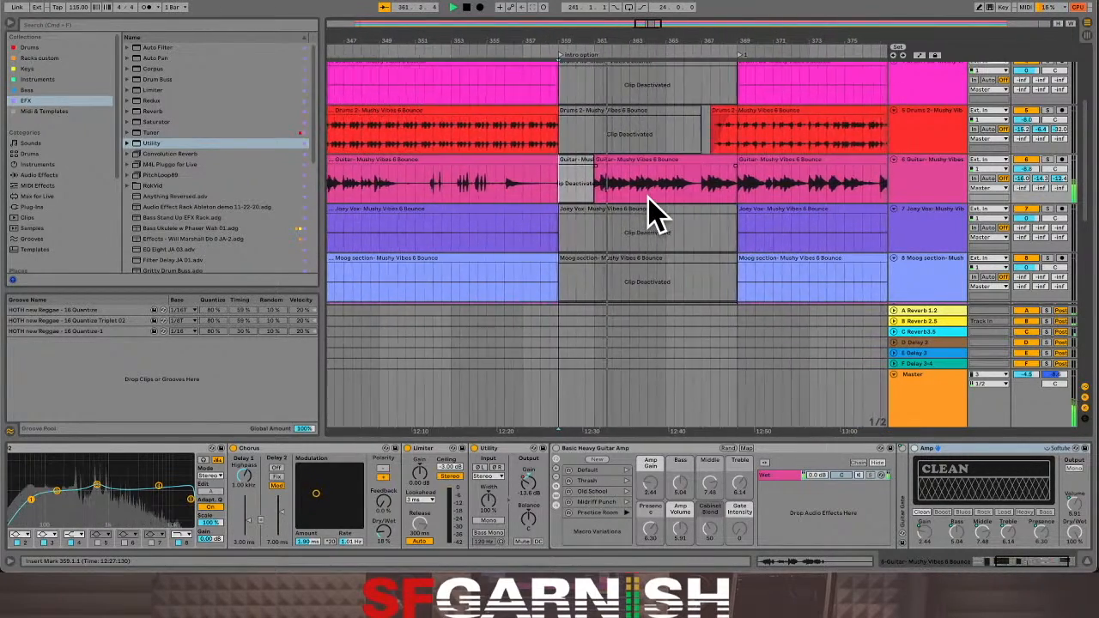
pyautogui.moveTo(626, 208); pyautogui.dragTo(654, 206)
pyautogui.press('super+e')
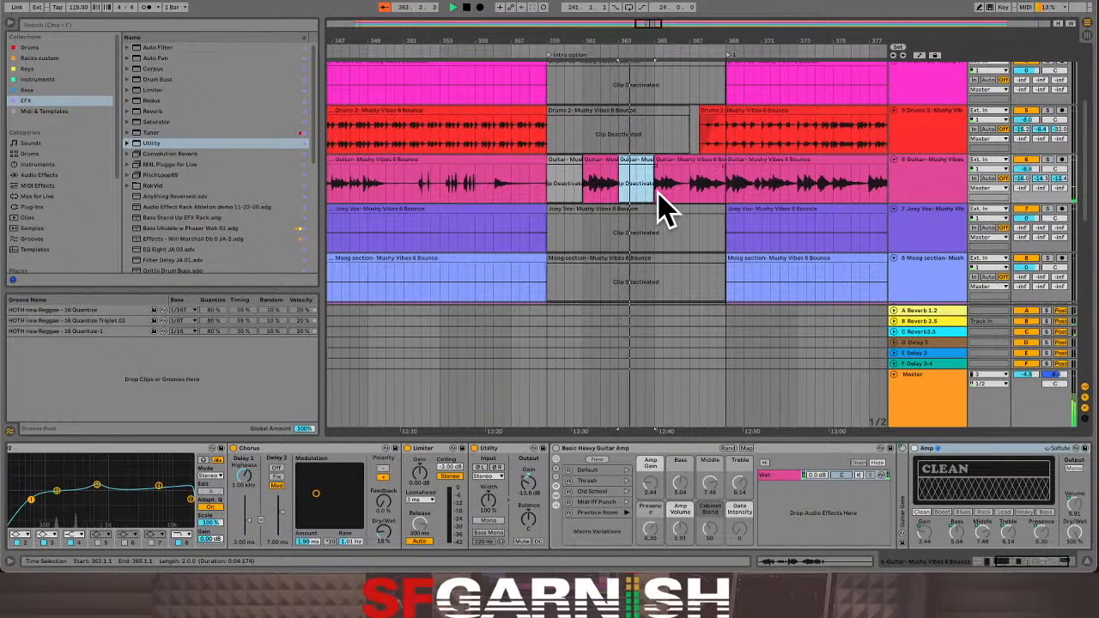
pyautogui.moveTo(694, 209); pyautogui.dragTo(726, 206)
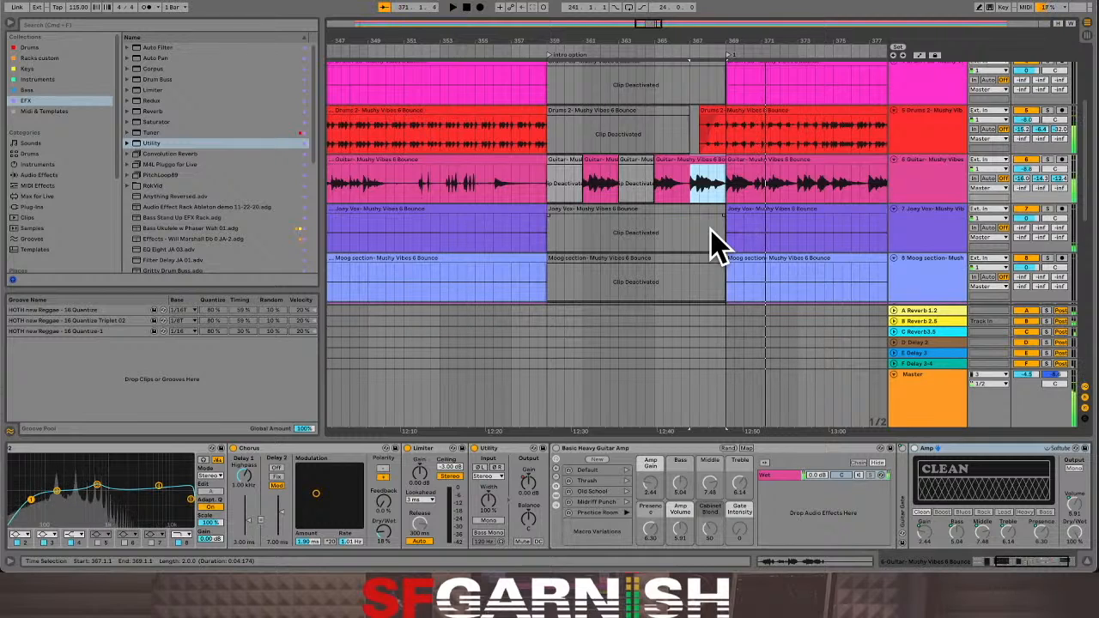
# Insert a new MIDI track below Sample 1 and place the insert marker at bar 369.
pyautogui.scroll(-10, 712, 245)
pyautogui.click(946, 256)
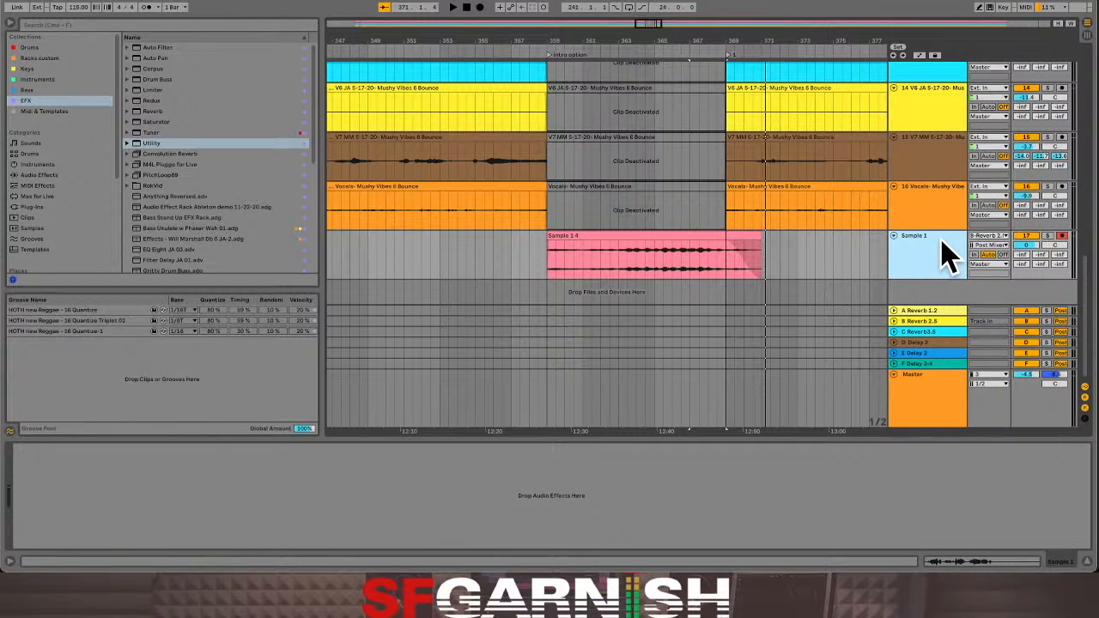
pyautogui.hotkey('ctrl', 'shift', 't')
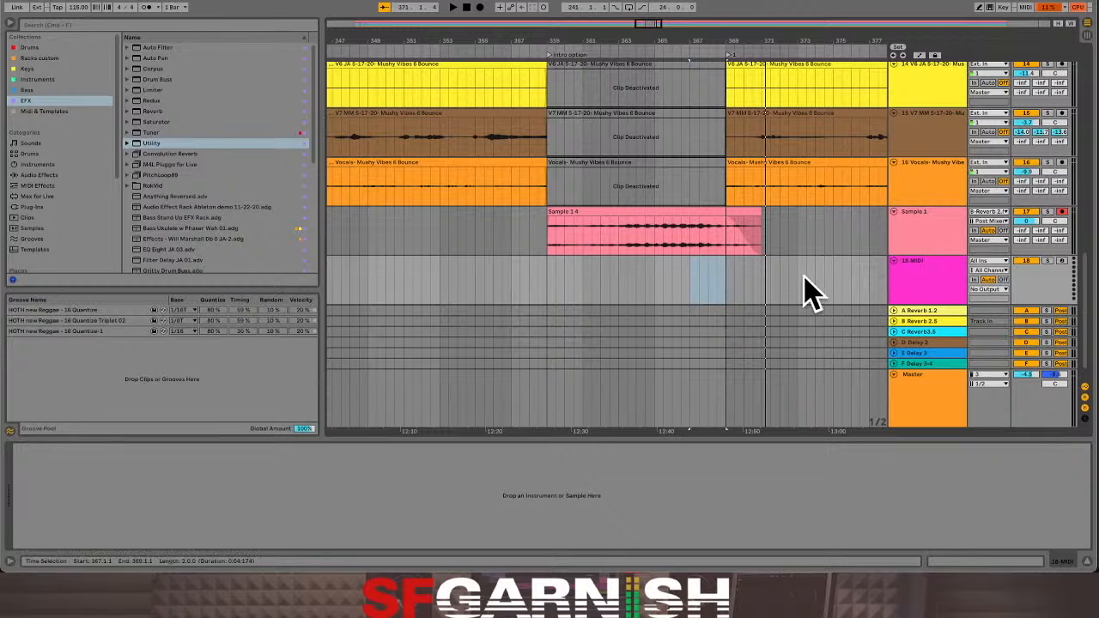
pyautogui.click(720, 292)
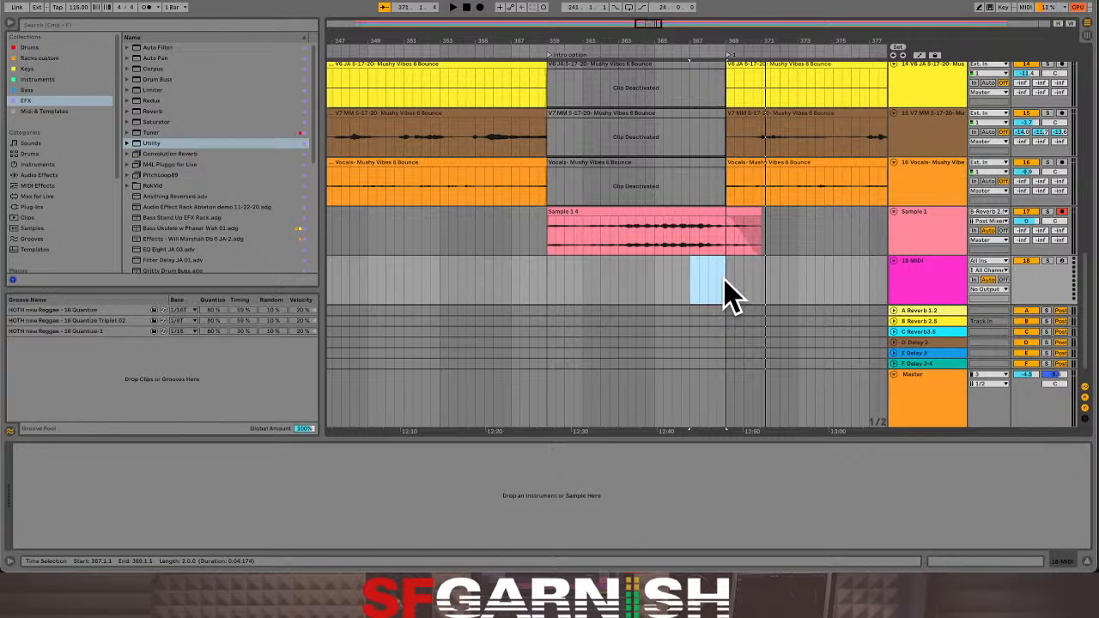
pyautogui.click(729, 296)
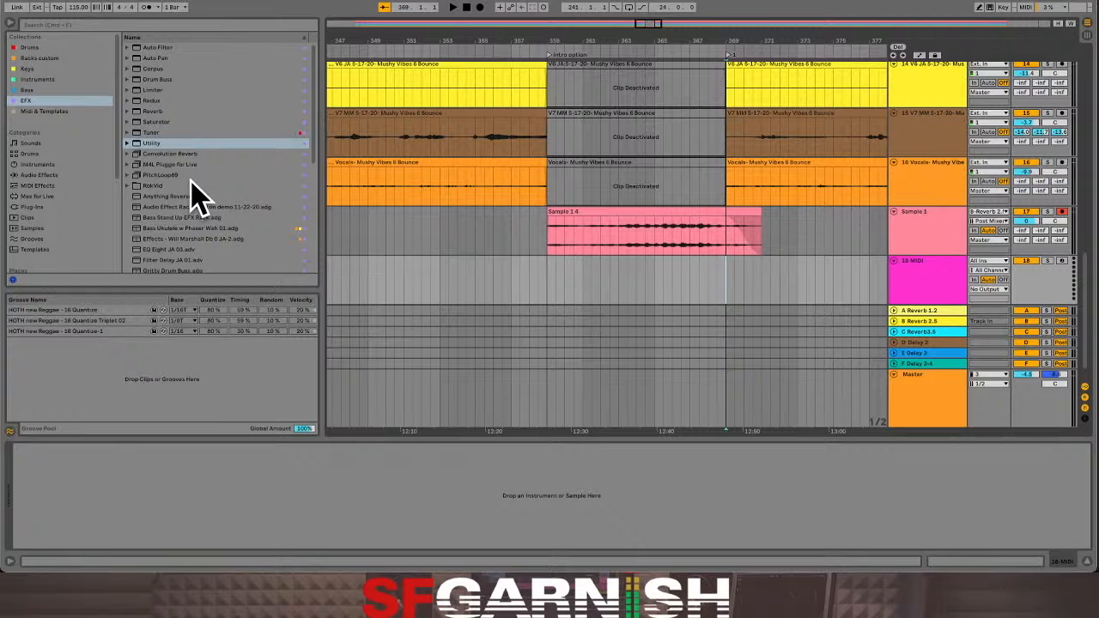
# Load Operator from the Instruments collection onto the new MIDI track and set its oscillator wave to Noise White.
pyautogui.scroll(-3, 194, 197)
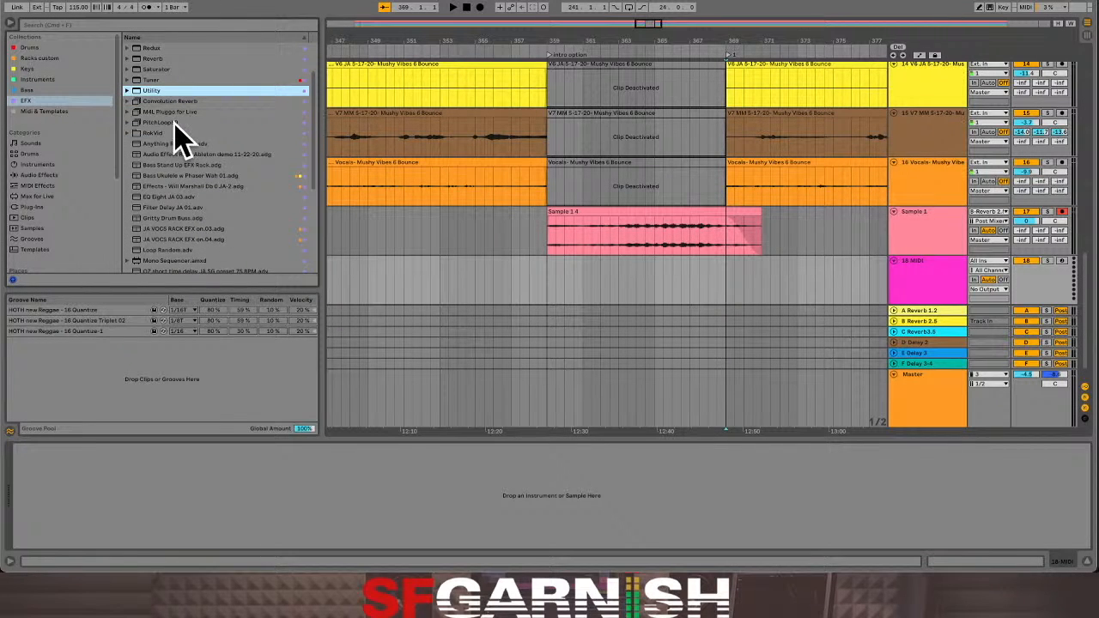
pyautogui.click(36, 79)
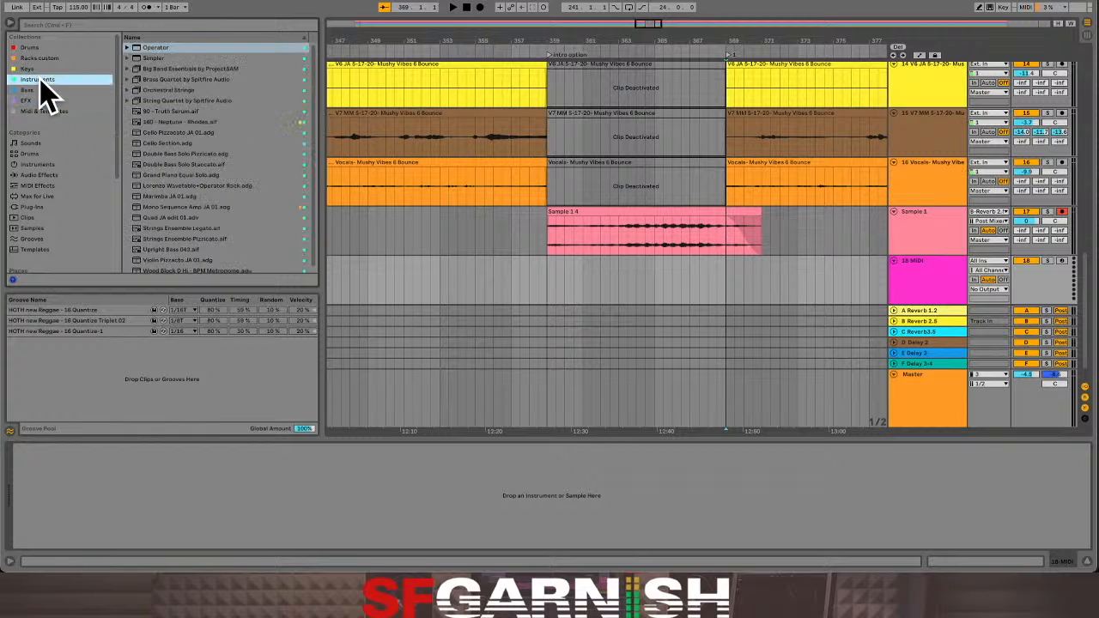
pyautogui.moveTo(156, 50); pyautogui.dragTo(573, 279)
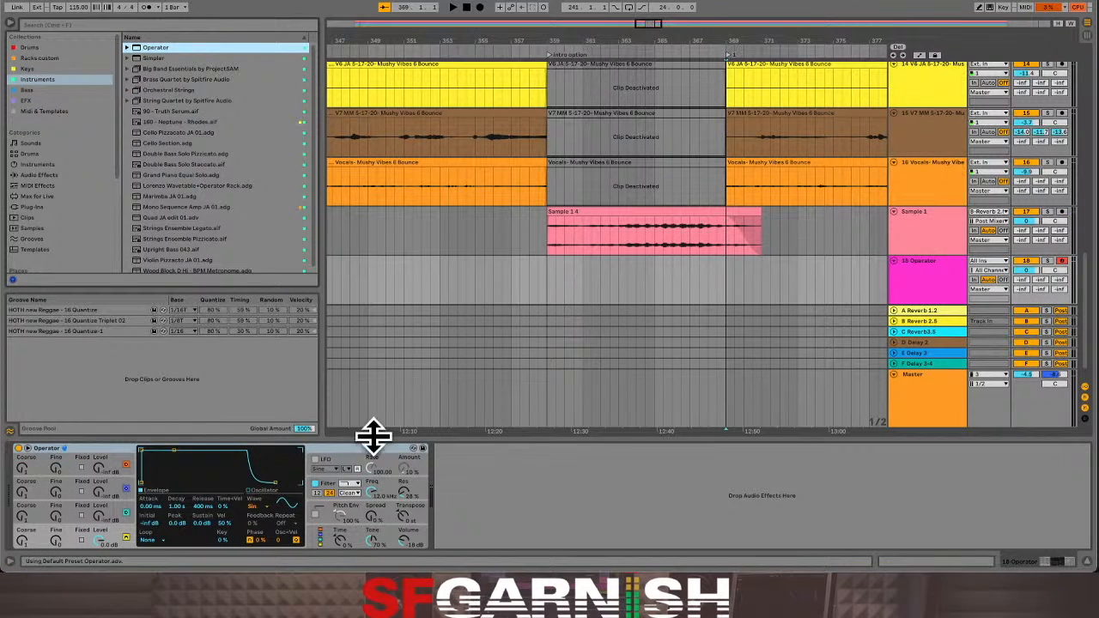
pyautogui.click(258, 507)
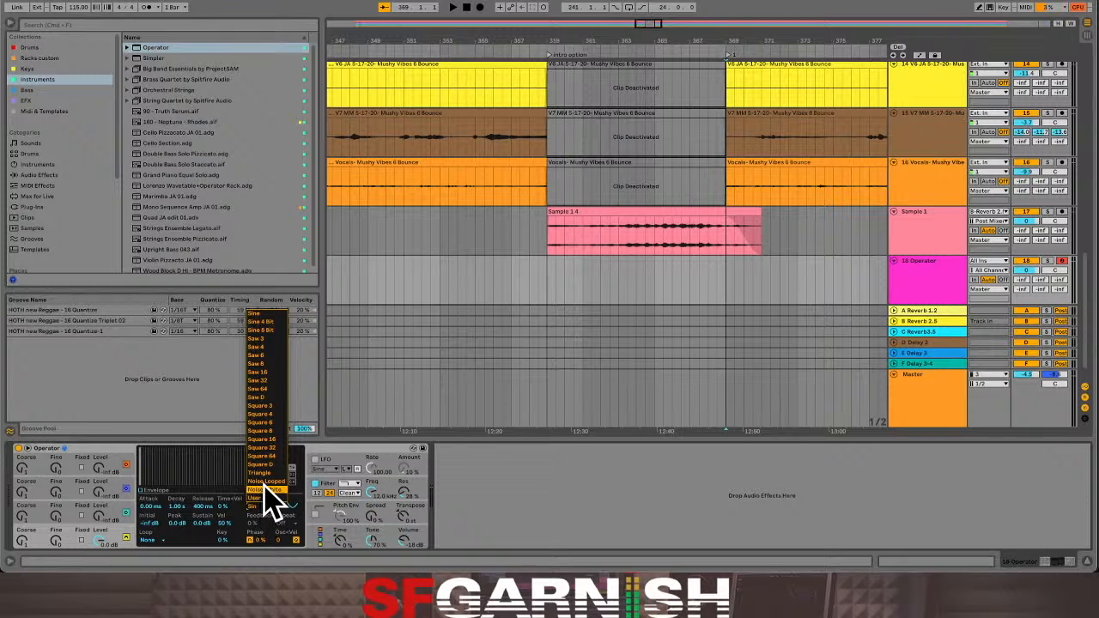
pyautogui.click(266, 490)
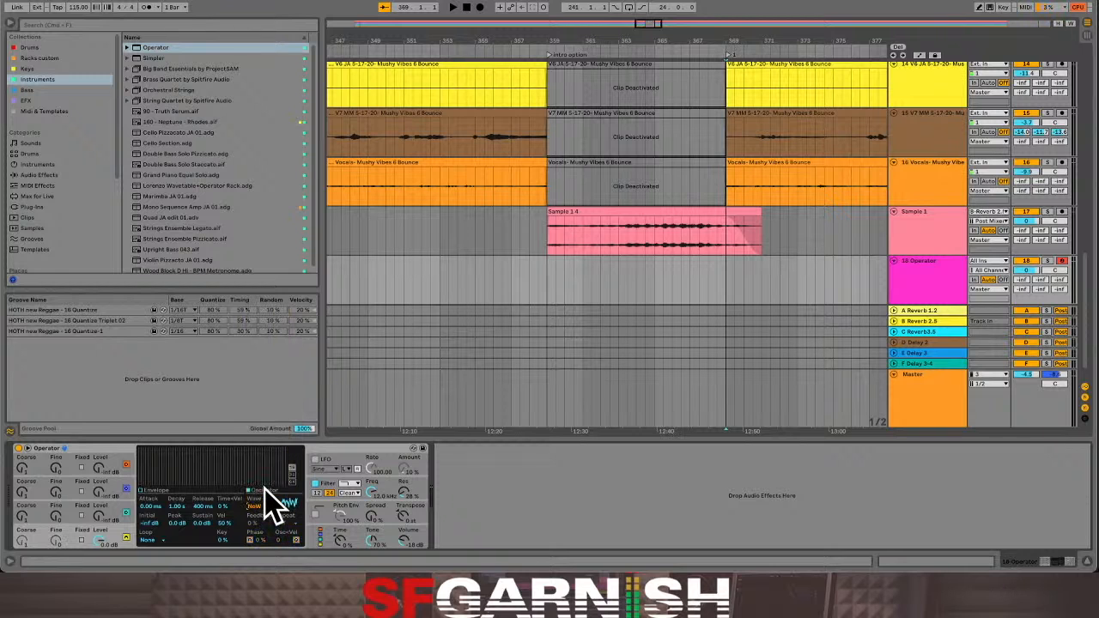
# Widen the grid to 8 bars, create an eight-bar MIDI clip on the Operator track and move it to bar 359.
pyautogui.click(554, 283)
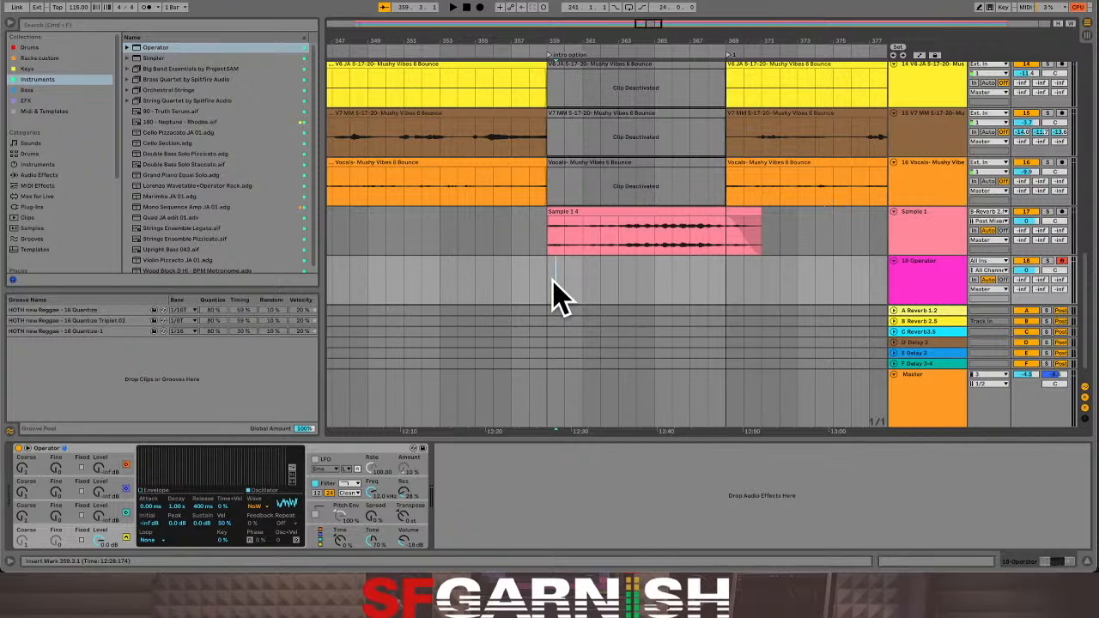
pyautogui.hotkey('ctrl', '2')
pyautogui.hotkey('ctrl', '2')
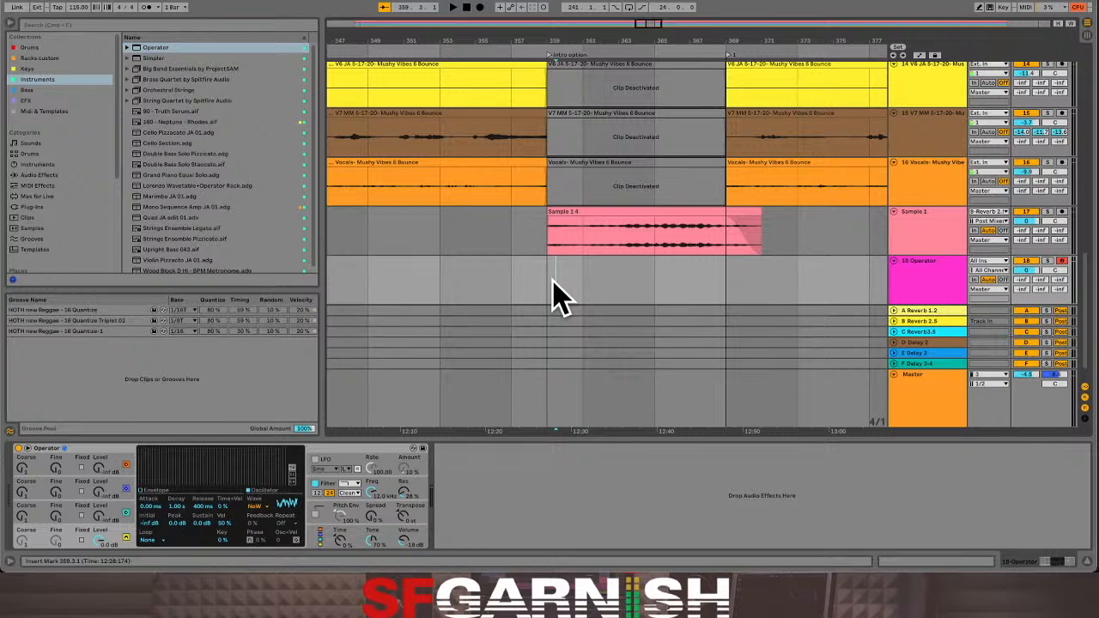
pyautogui.hotkey('ctrl', '2')
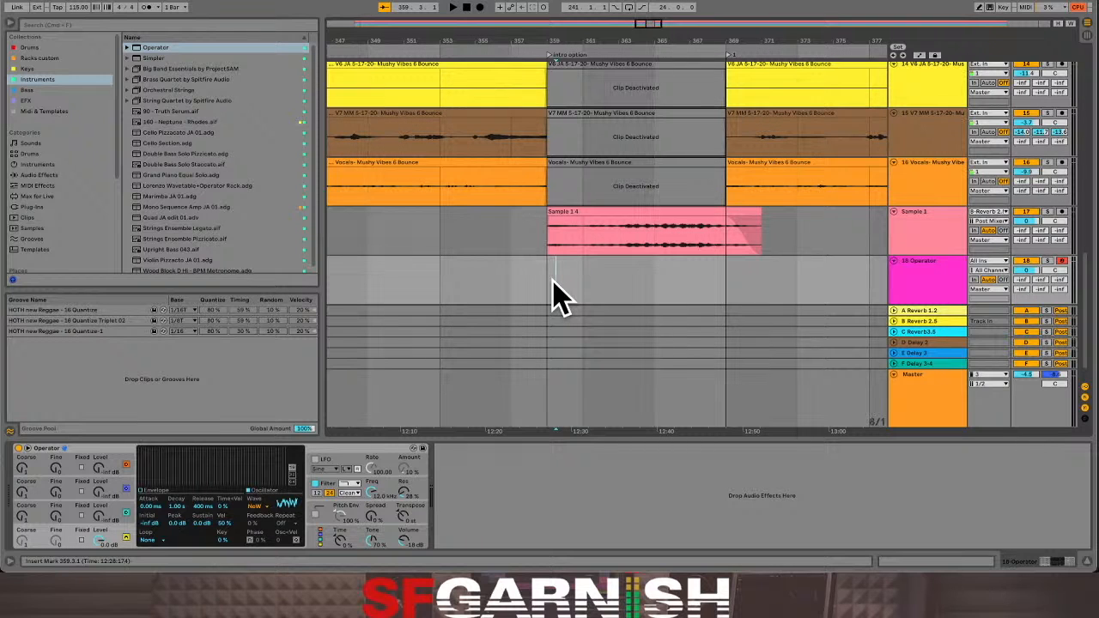
pyautogui.doubleClick(477, 296)
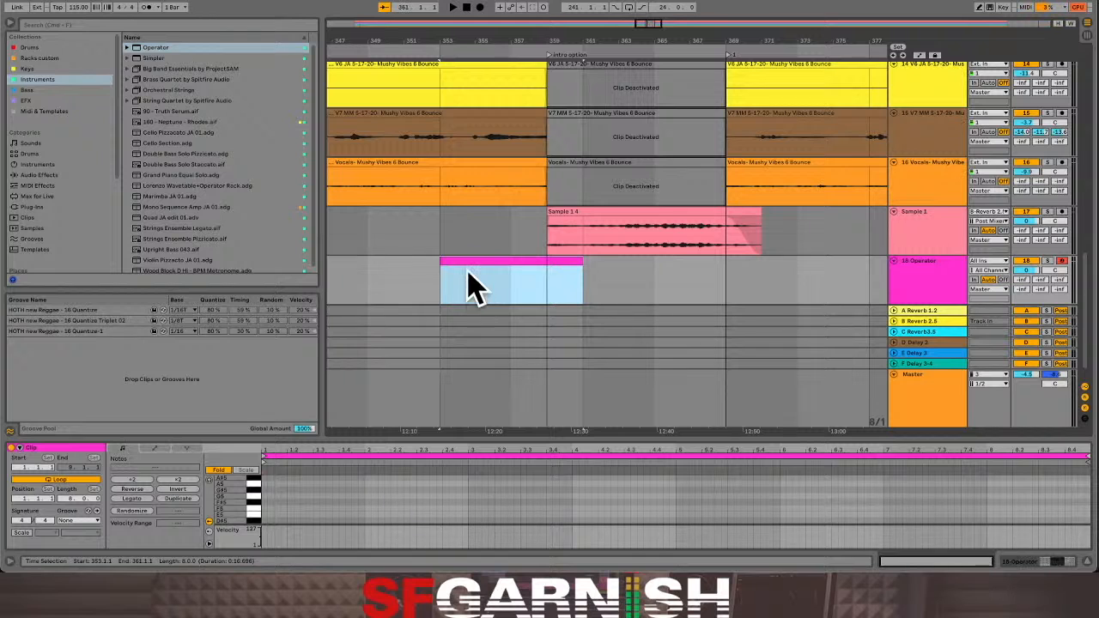
pyautogui.moveTo(468, 263); pyautogui.dragTo(591, 265)
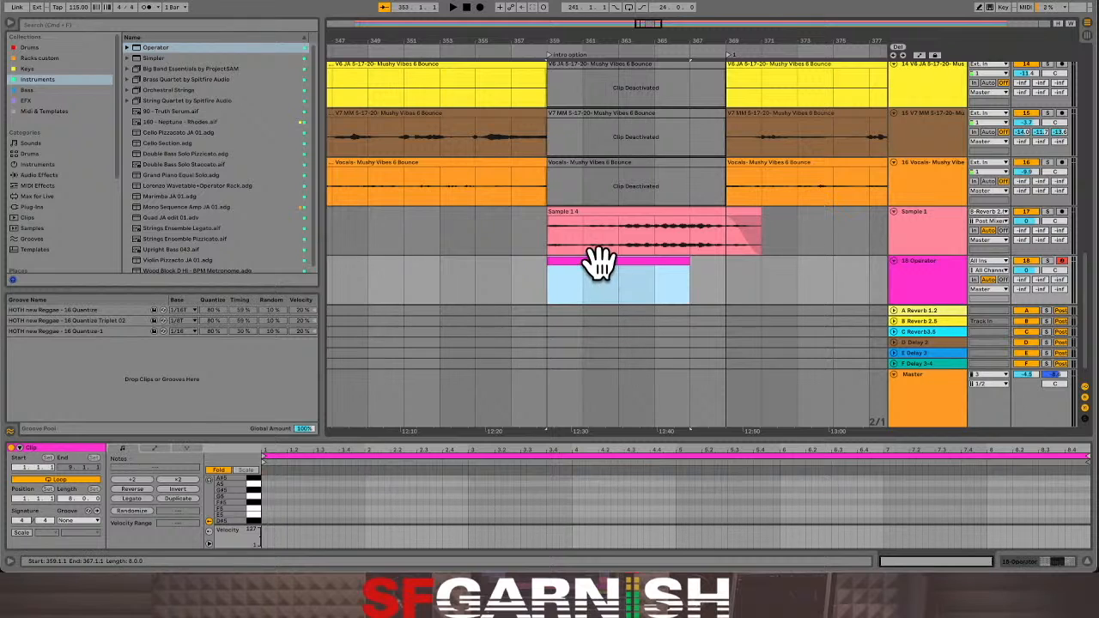
# Extend the Operator MIDI clip to bar 369 and consolidate it into one ten-bar clip.
pyautogui.click(610, 272)
pyautogui.moveTo(609, 262); pyautogui.dragTo(593, 279)
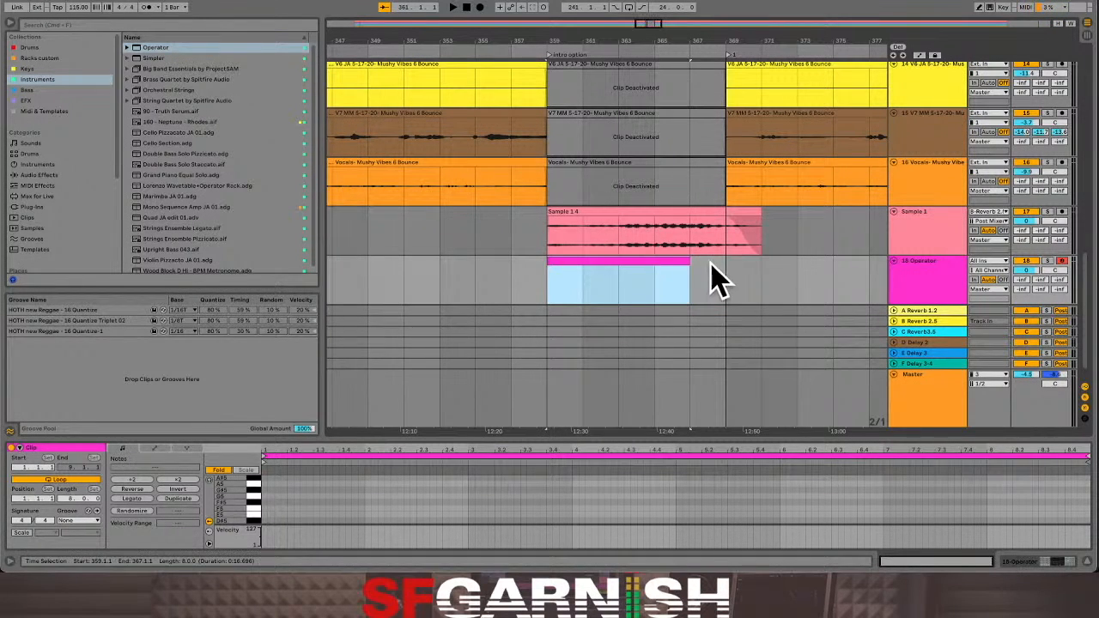
pyautogui.moveTo(687, 259); pyautogui.dragTo(712, 261)
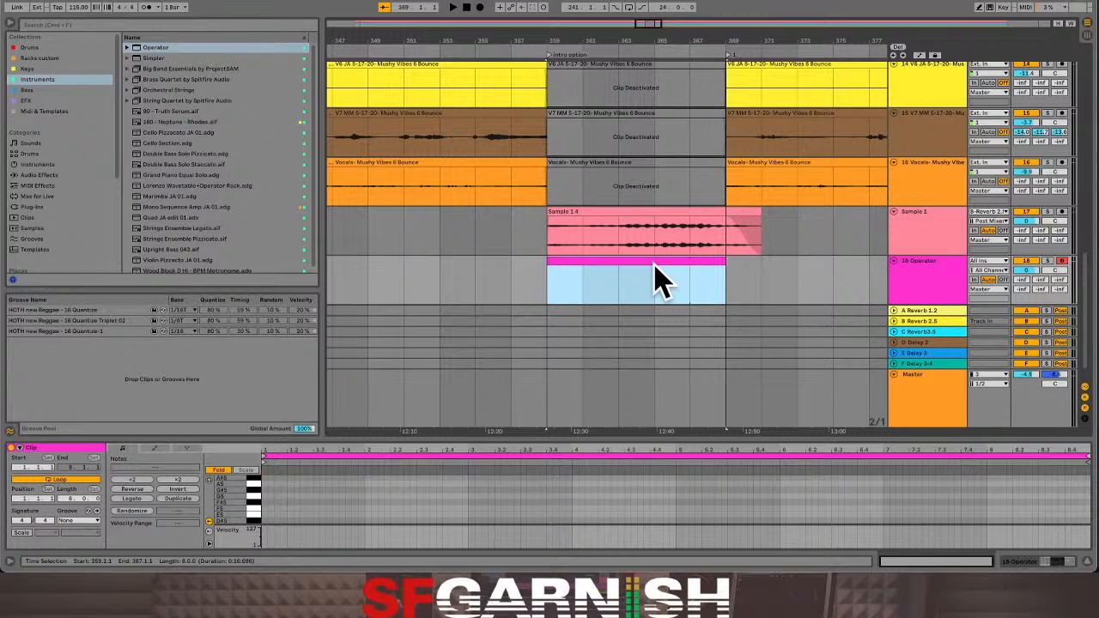
pyautogui.press('super+j')
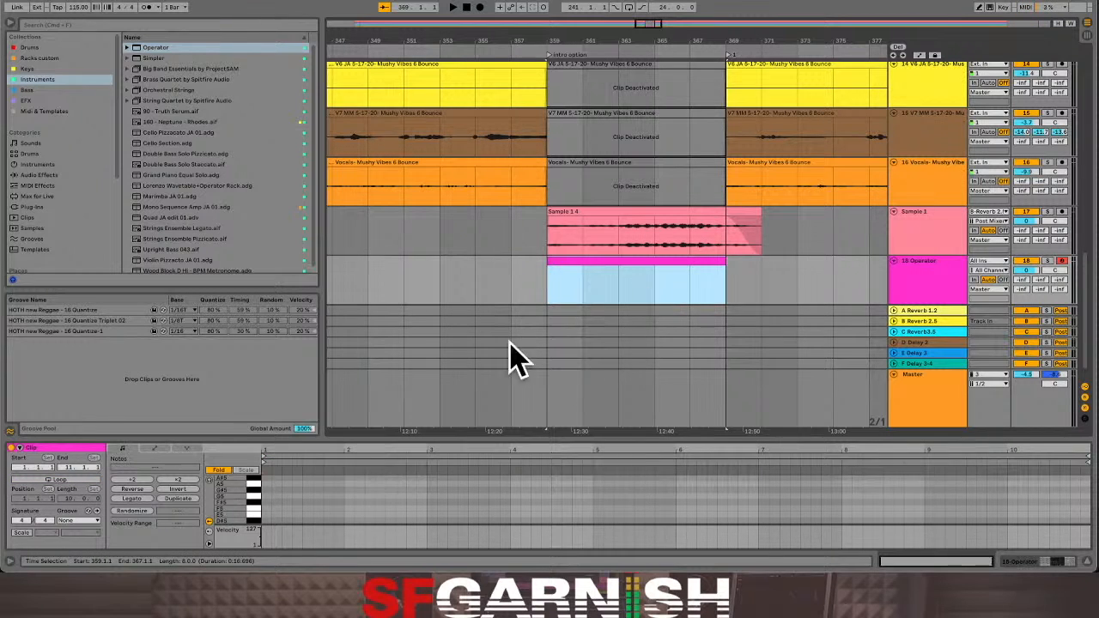
# Add a G#5 note to the Operator clip and stretch it across all ten bars.
pyautogui.click(273, 503)
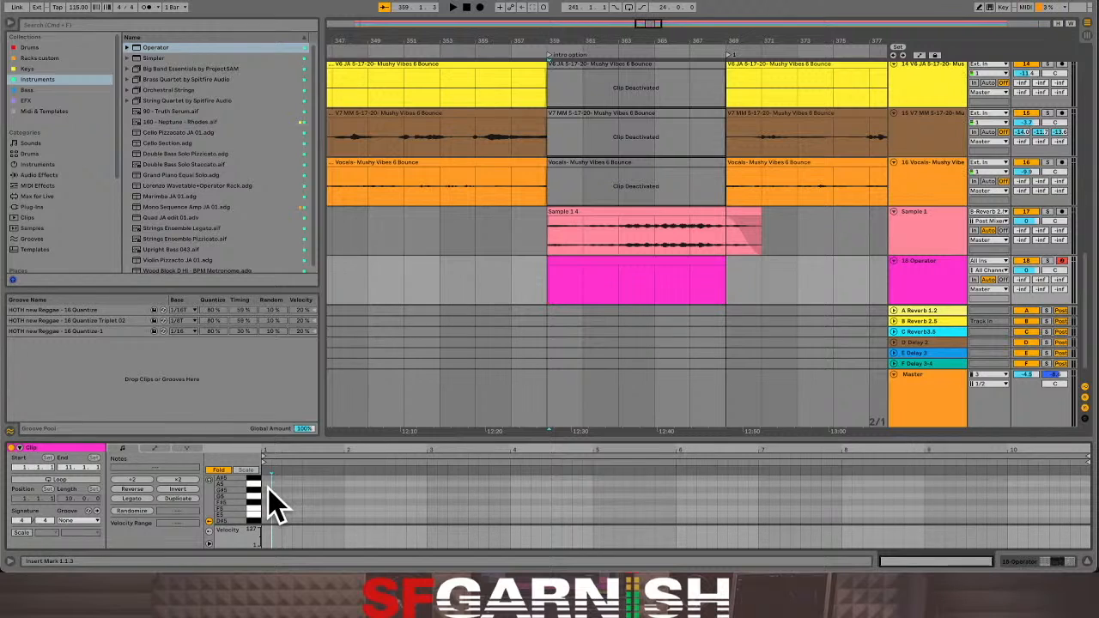
pyautogui.doubleClick(268, 490)
pyautogui.moveTo(266, 491); pyautogui.dragTo(1082, 502)
pyautogui.click(1087, 514)
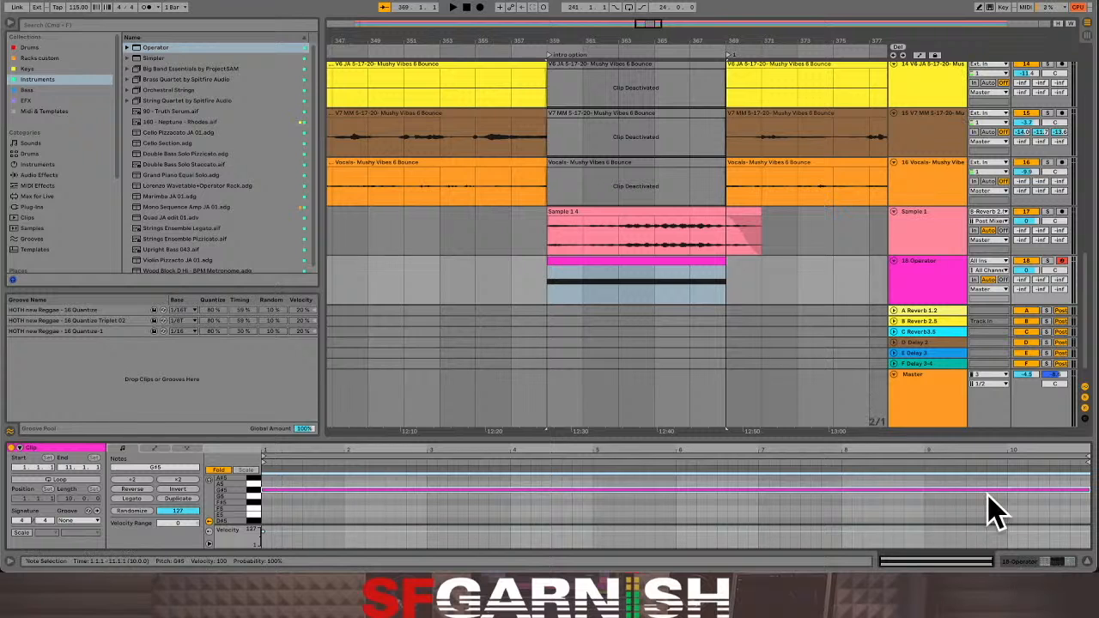
# Solo the Operator track, lower its volume while auditioning the noise, and show its device chain.
pyautogui.click(1047, 261)
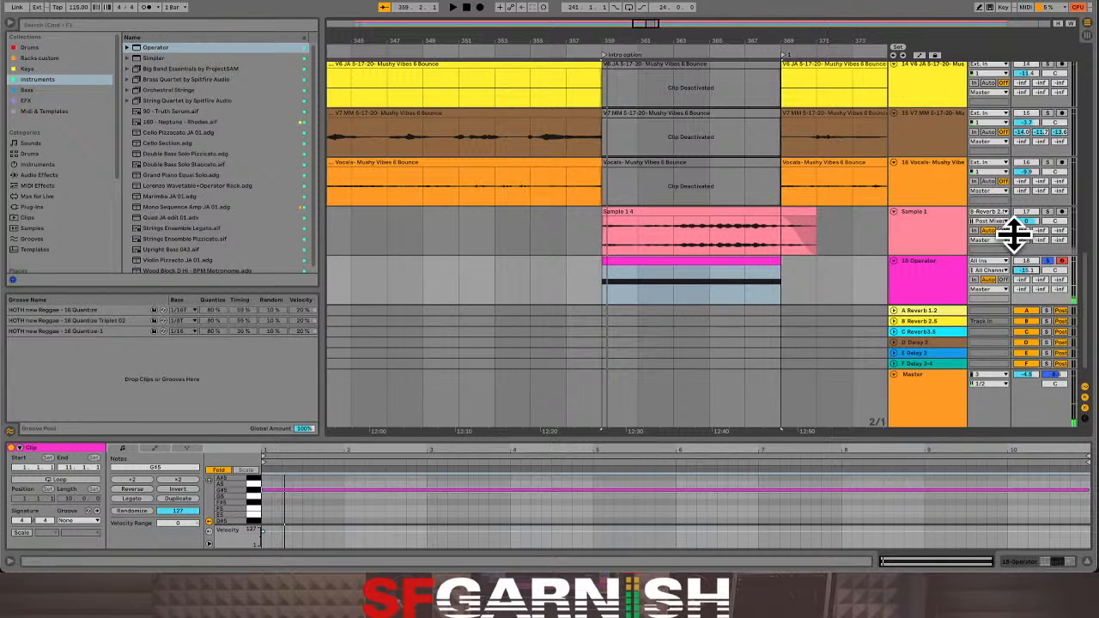
pyautogui.click(1030, 561)
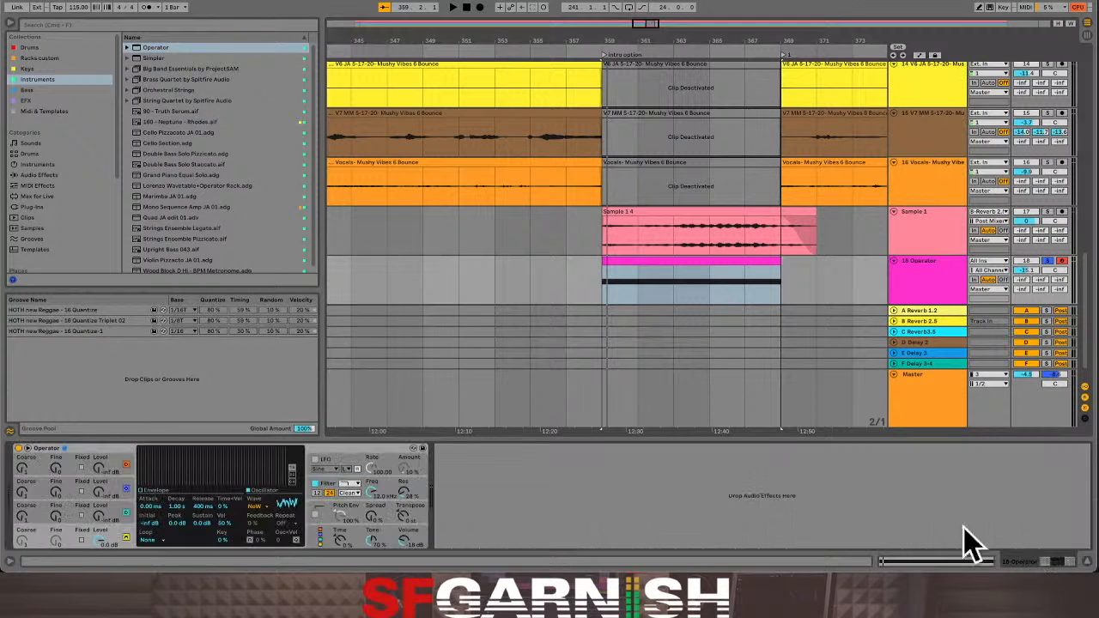
# Add an Auto Filter from the EFX collection to the Operator track.
pyautogui.click(49, 100)
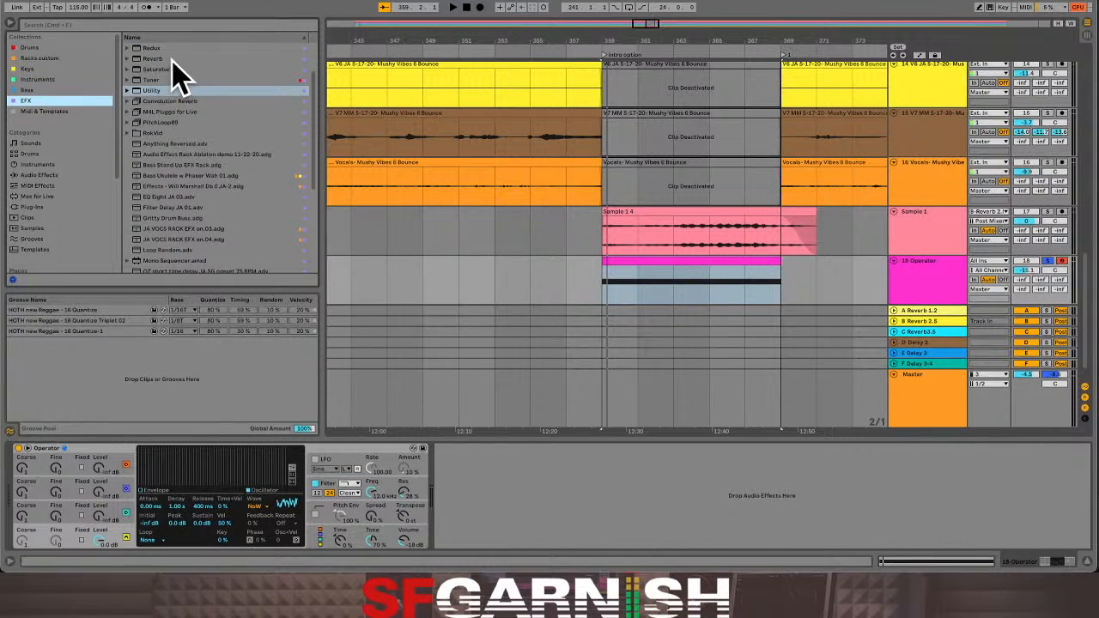
pyautogui.scroll(2, 188, 118)
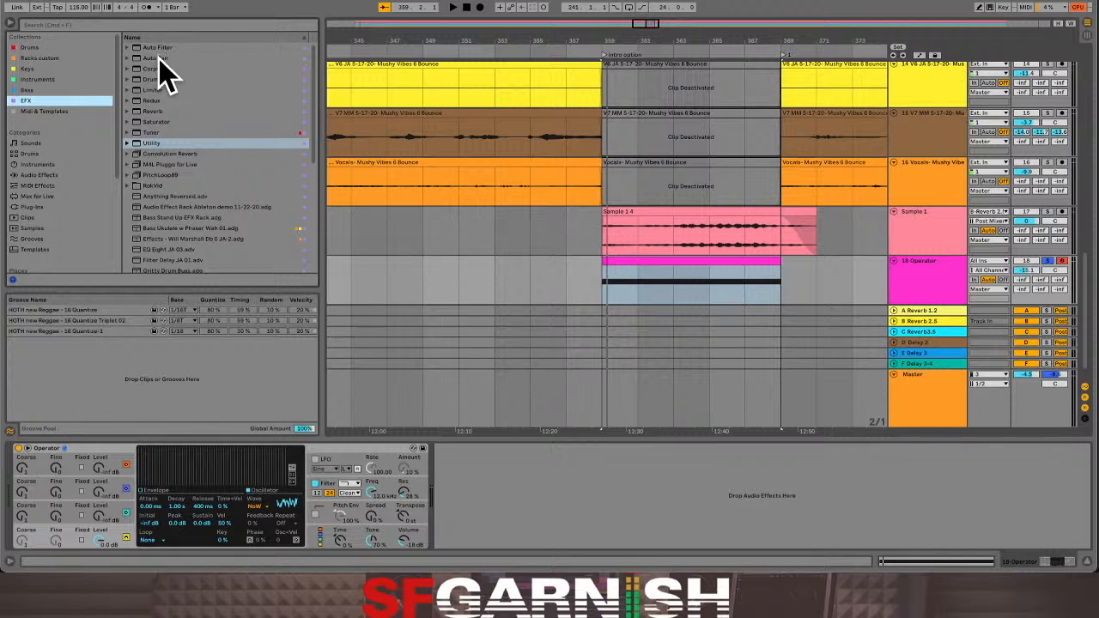
pyautogui.moveTo(158, 48); pyautogui.dragTo(657, 286)
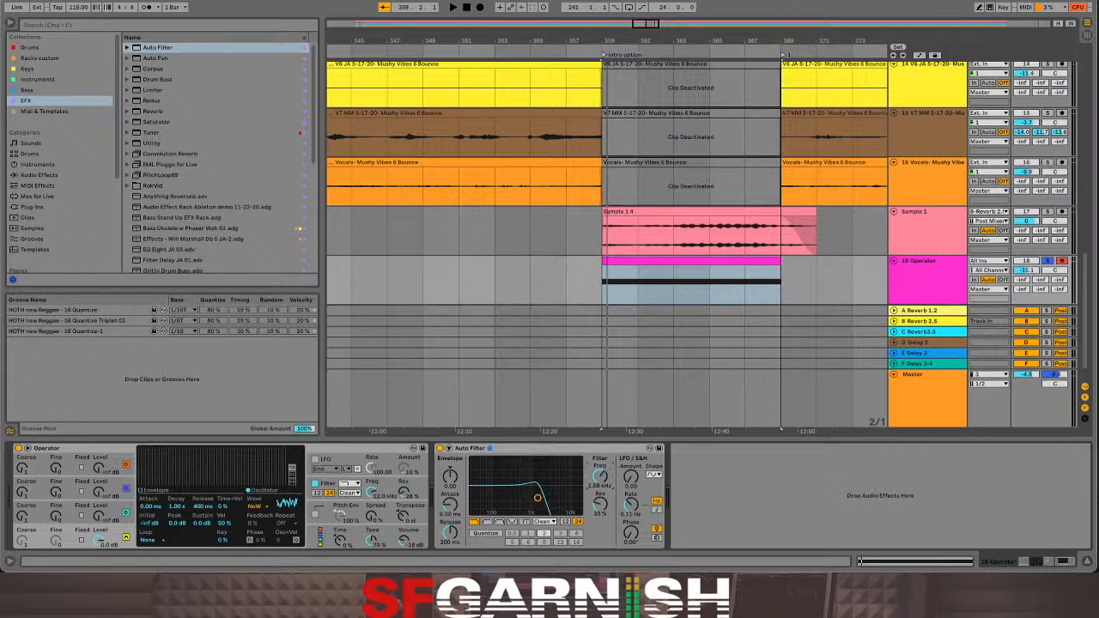
# Automate the Auto Filter's frequency on the Operator track to sweep up from its lowest value at bar 359 to about 5.62 kHz at bar 369.
pyautogui.rightClick(603, 492)
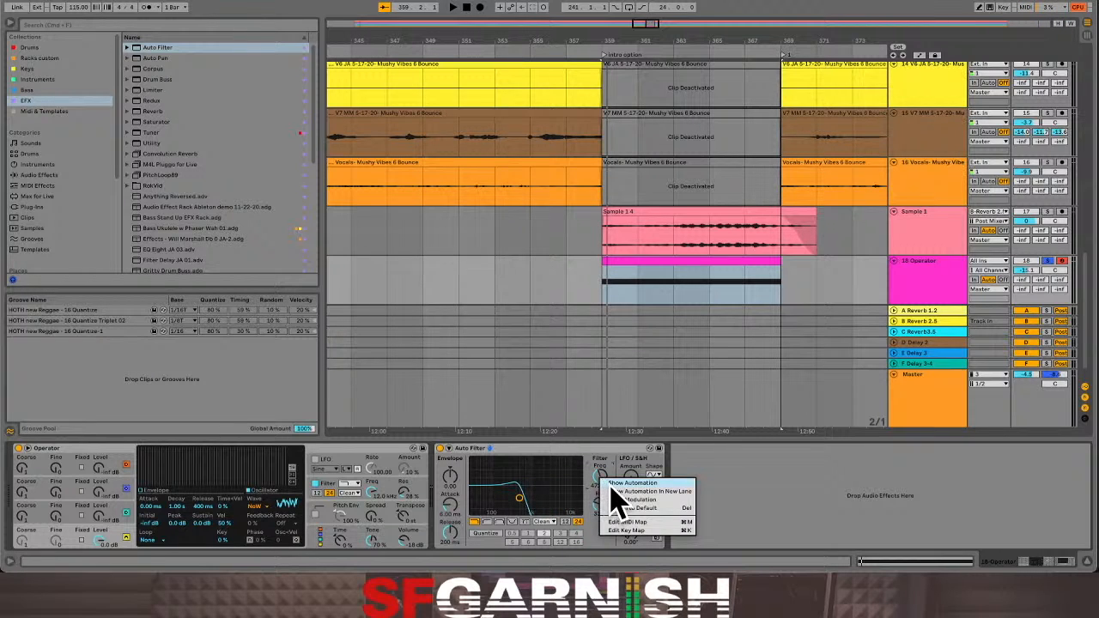
pyautogui.click(614, 486)
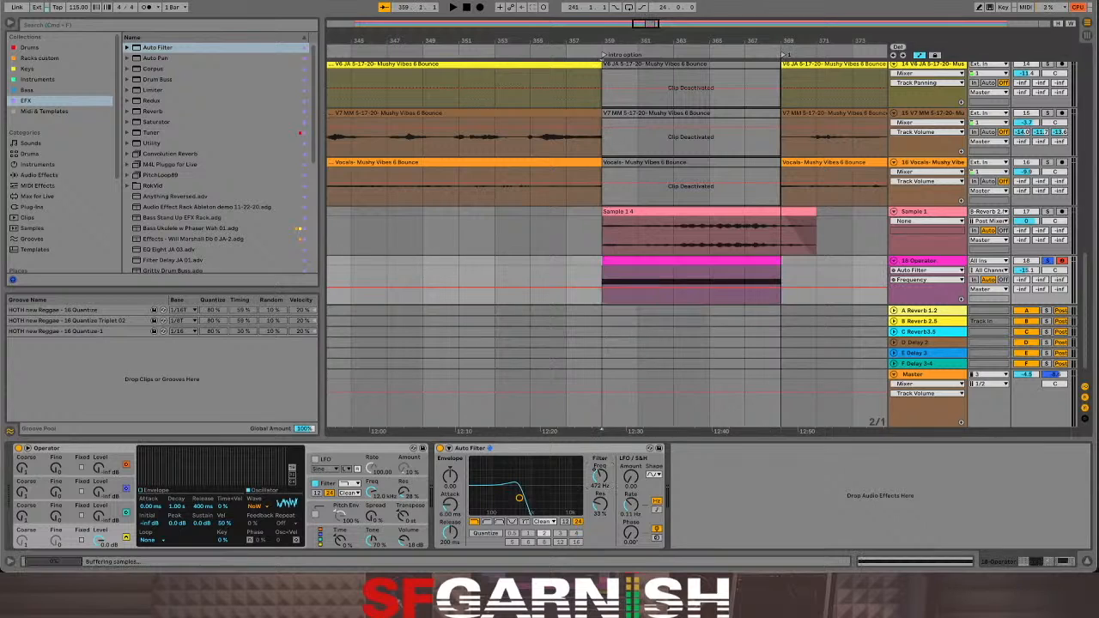
pyautogui.click(768, 285)
pyautogui.moveTo(781, 284); pyautogui.dragTo(780, 276)
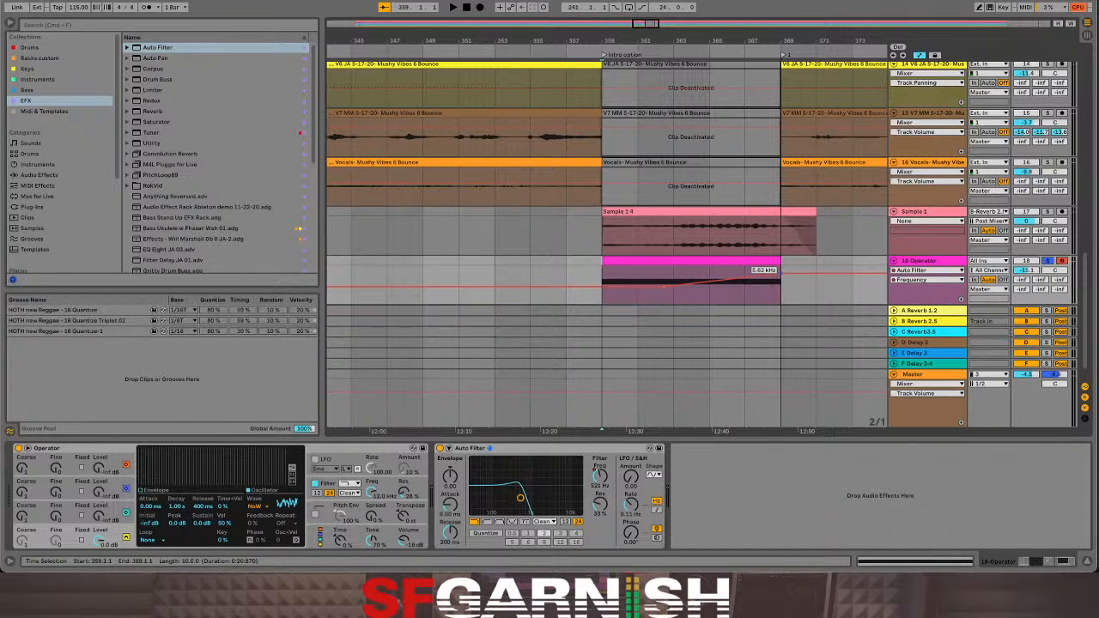
pyautogui.click(606, 298)
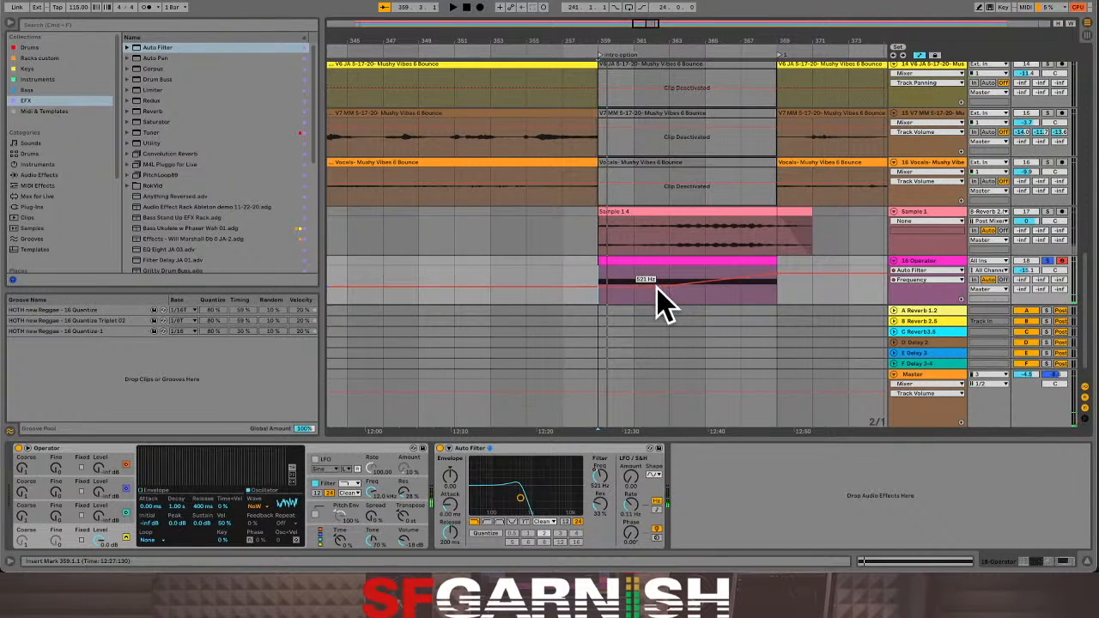
pyautogui.moveTo(634, 289); pyautogui.dragTo(633, 303)
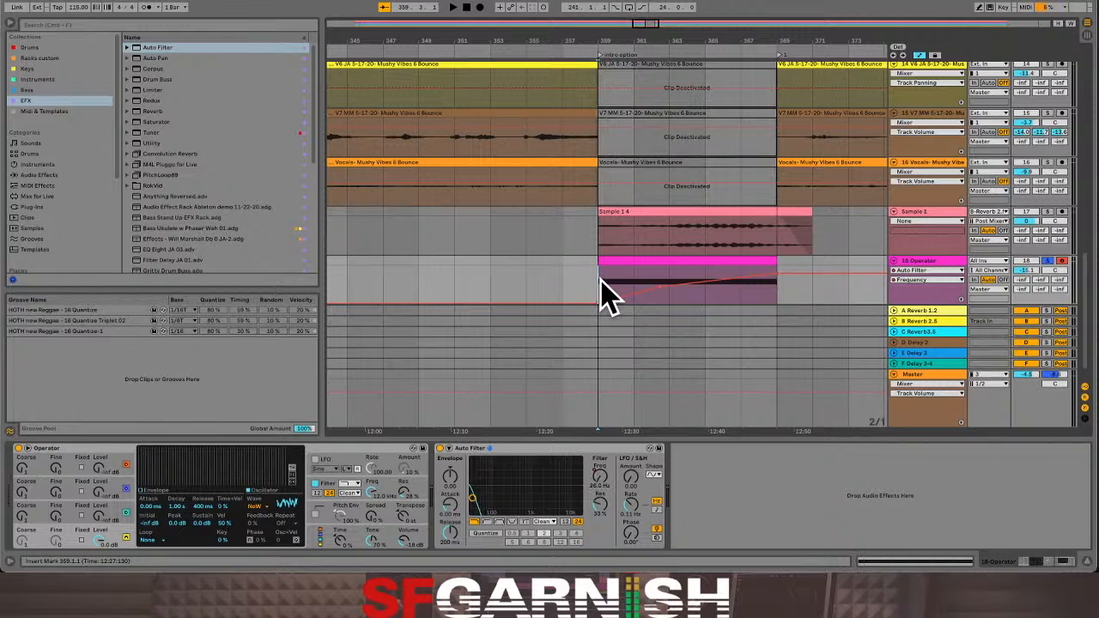
# Play the intro in context and raise the Operator track's sends to the three reverb returns.
pyautogui.press('space')
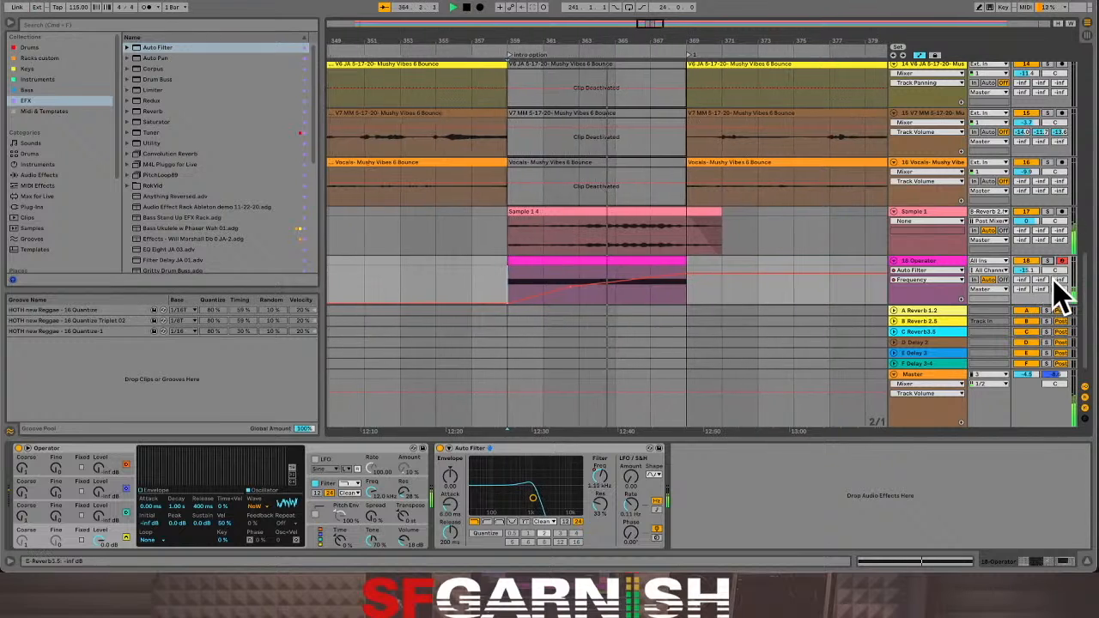
pyautogui.moveTo(1057, 281)
pyautogui.mouseDown()
pyautogui.moveTo(1057, 244)
pyautogui.moveTo(1058, 264)
pyautogui.moveTo(1045, 275)
pyautogui.mouseUp()
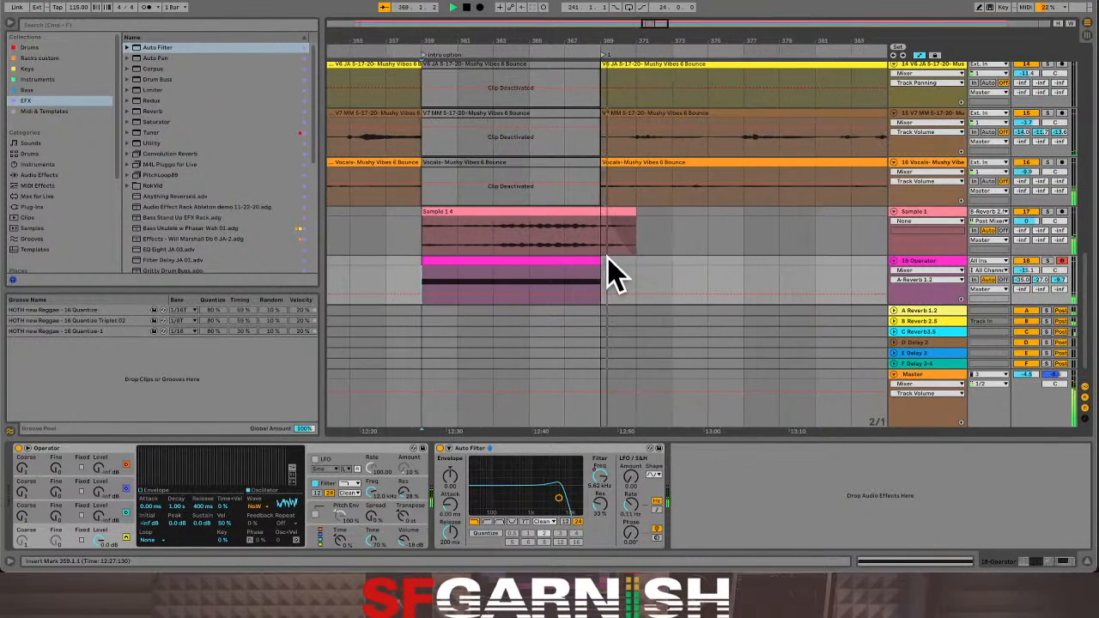
pyautogui.press('a')
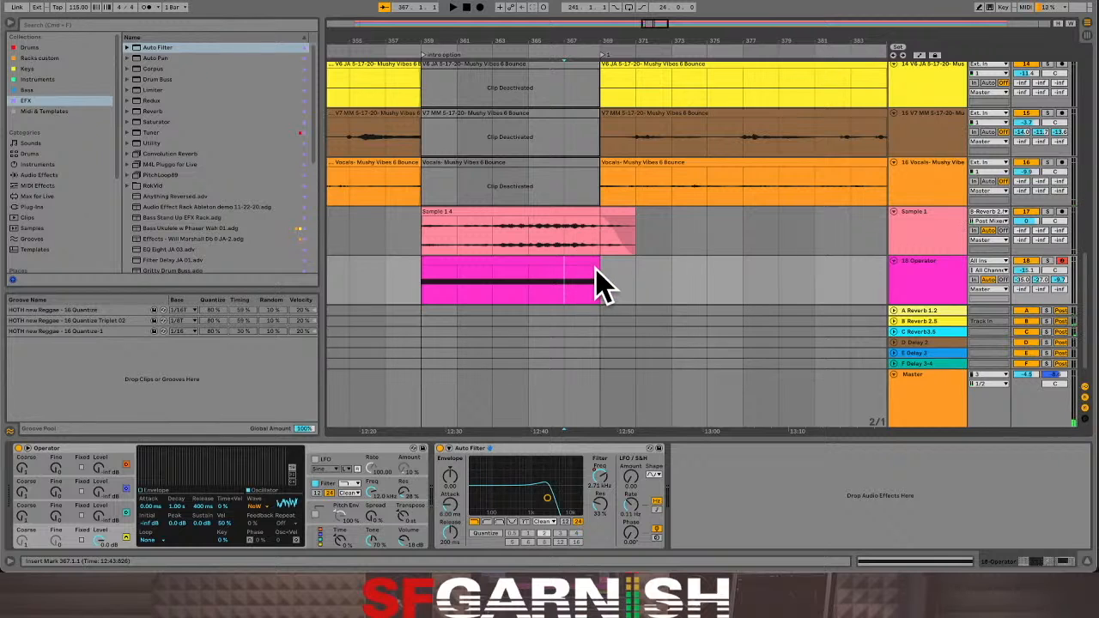
pyautogui.press('a')
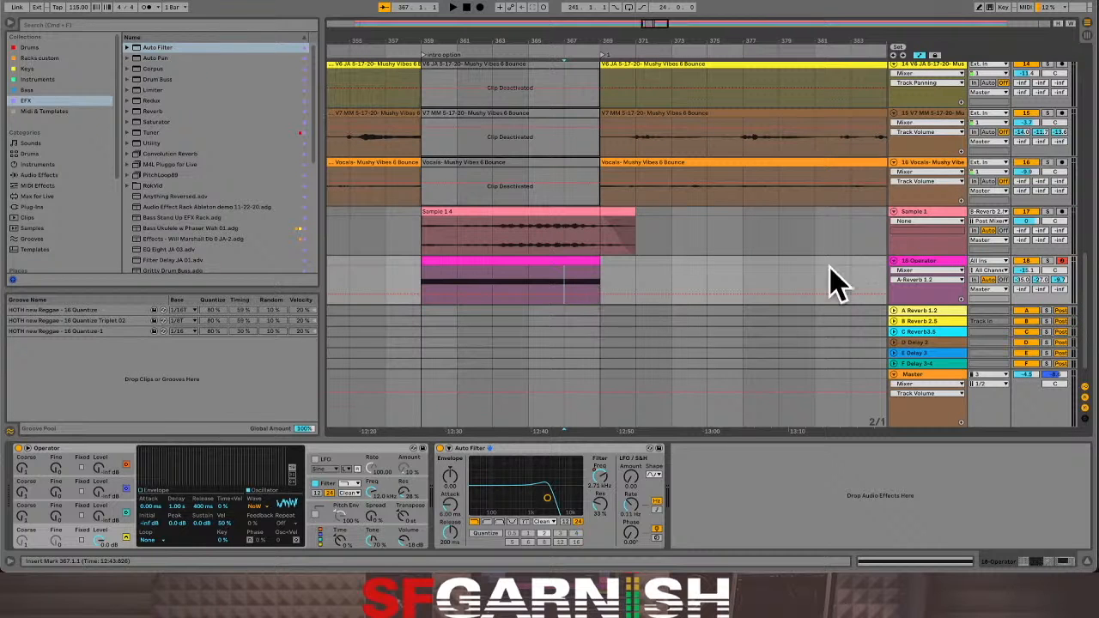
# Trim the end of the Operator clip back to bar 368 and play the transition.
pyautogui.click(601, 481)
pyautogui.press('a')
pyautogui.click(573, 296)
pyautogui.press('space')
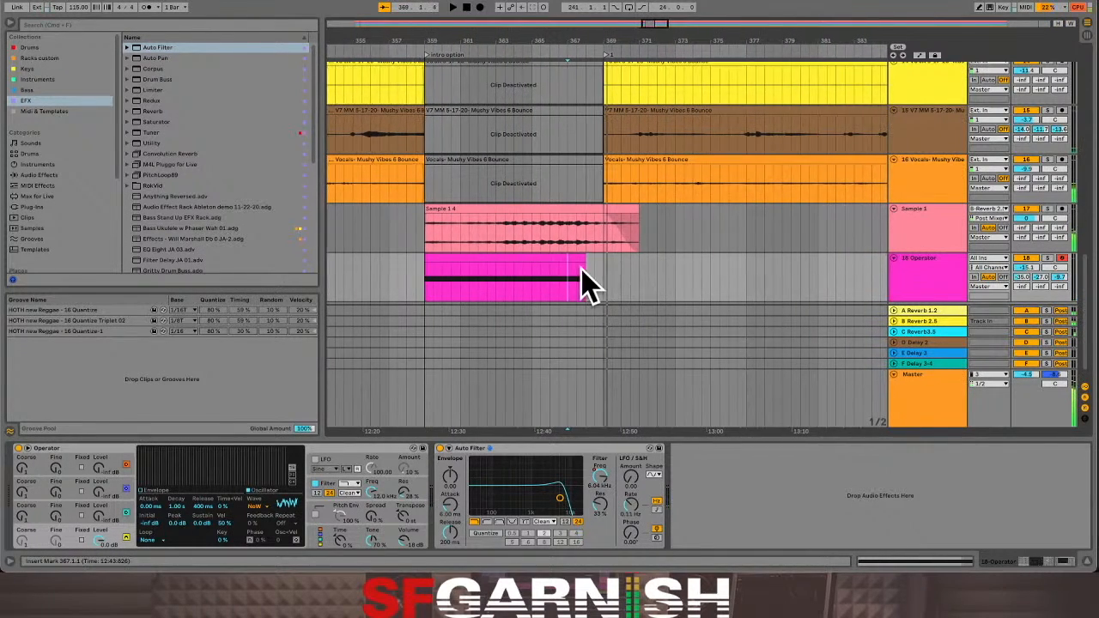
# Deactivate bar 368 on the Guitar and Sample 1 tracks, then play the transition into the full mix.
pyautogui.click(589, 241)
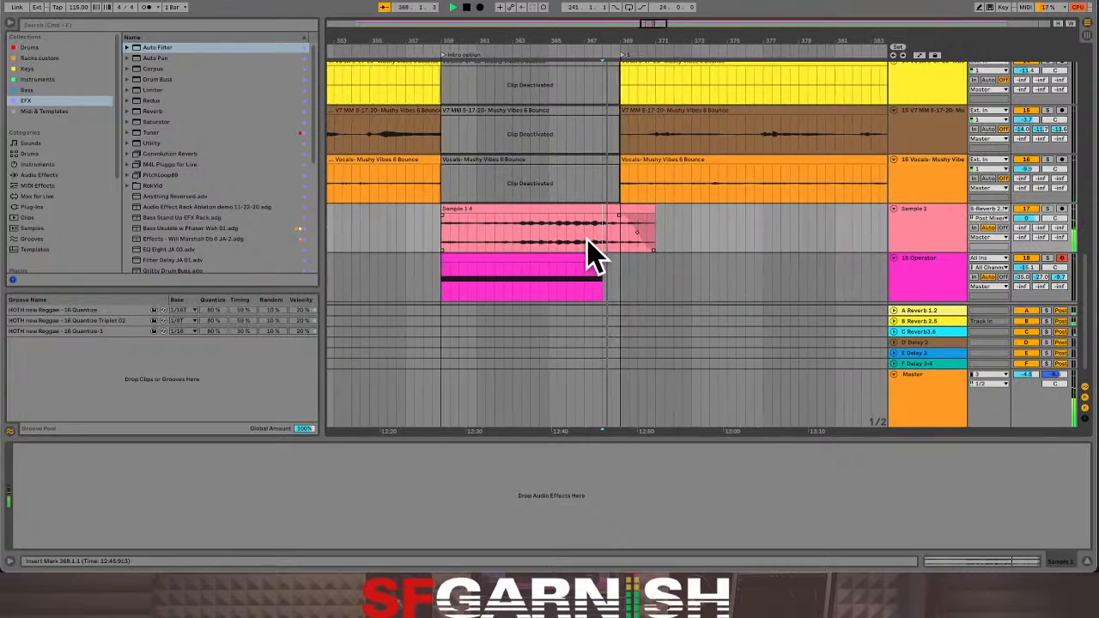
pyautogui.scroll(10, 584, 235)
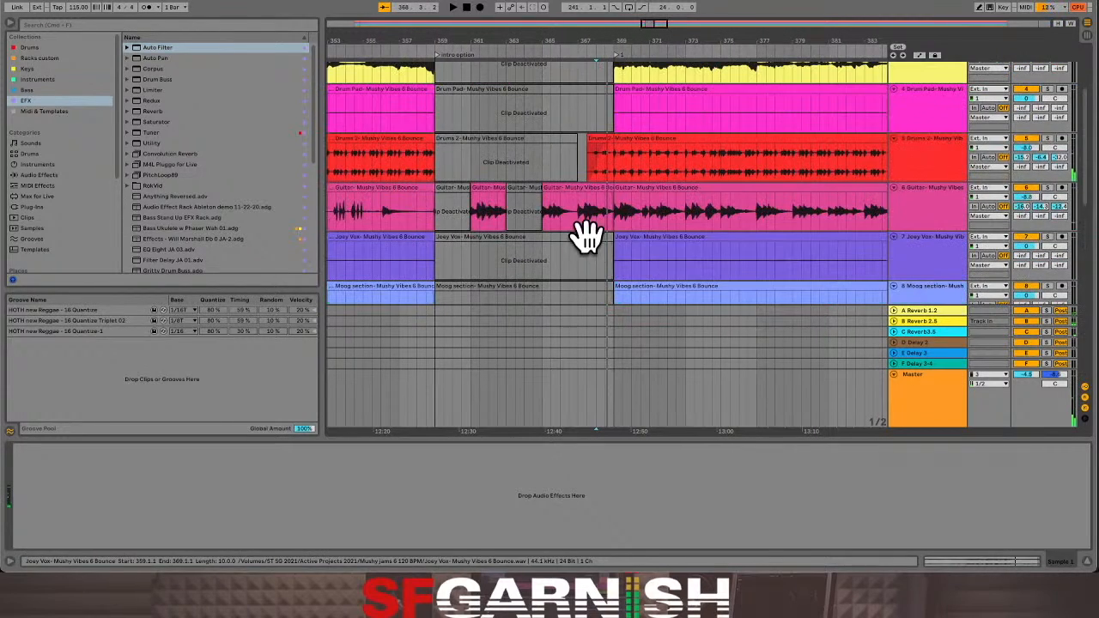
pyautogui.moveTo(588, 233); pyautogui.dragTo(614, 228)
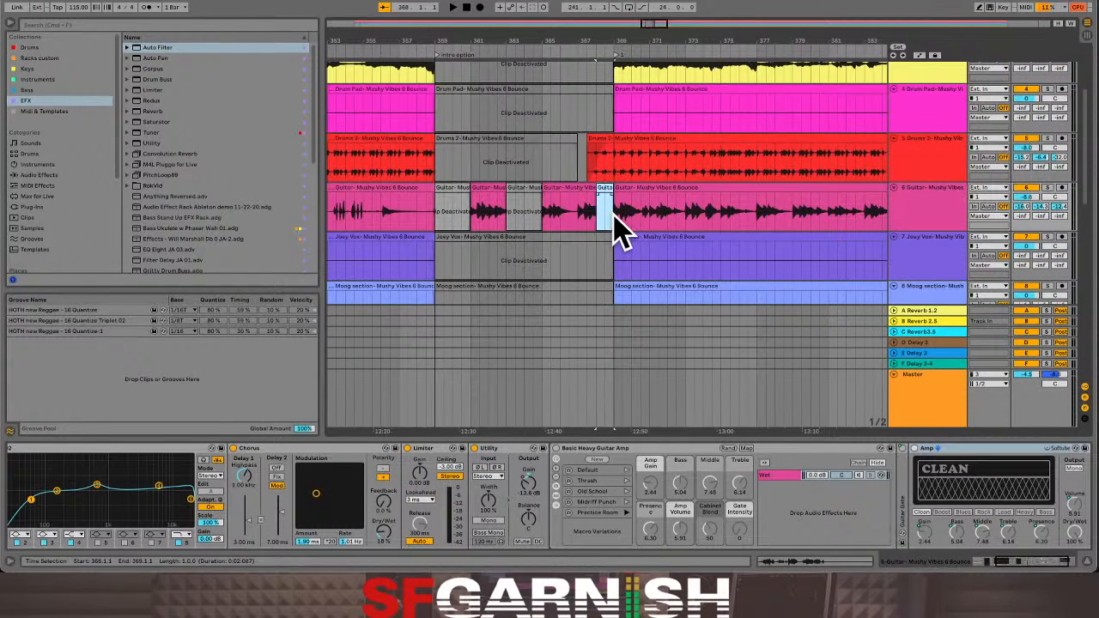
pyautogui.scroll(-10, 612, 216)
pyautogui.moveTo(598, 230); pyautogui.dragTo(615, 227)
pyautogui.press('0')
pyautogui.click(570, 233)
pyautogui.press('space')
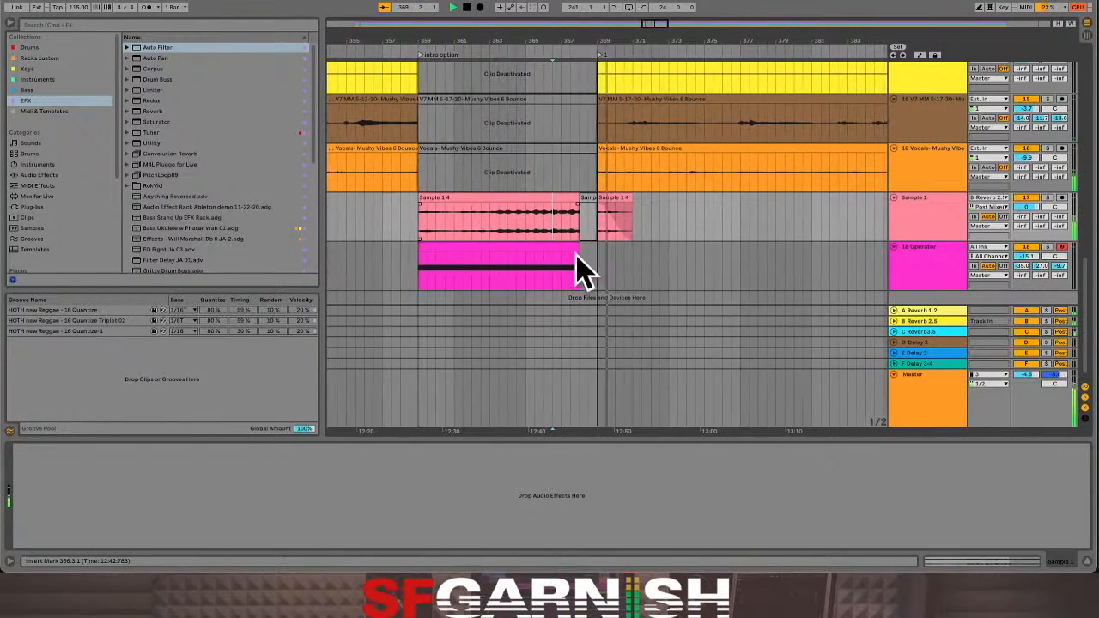
# Play the intro from bar 359 and trim the start of the incoming Drums 2 clip to bar 368.
pyautogui.click(417, 286)
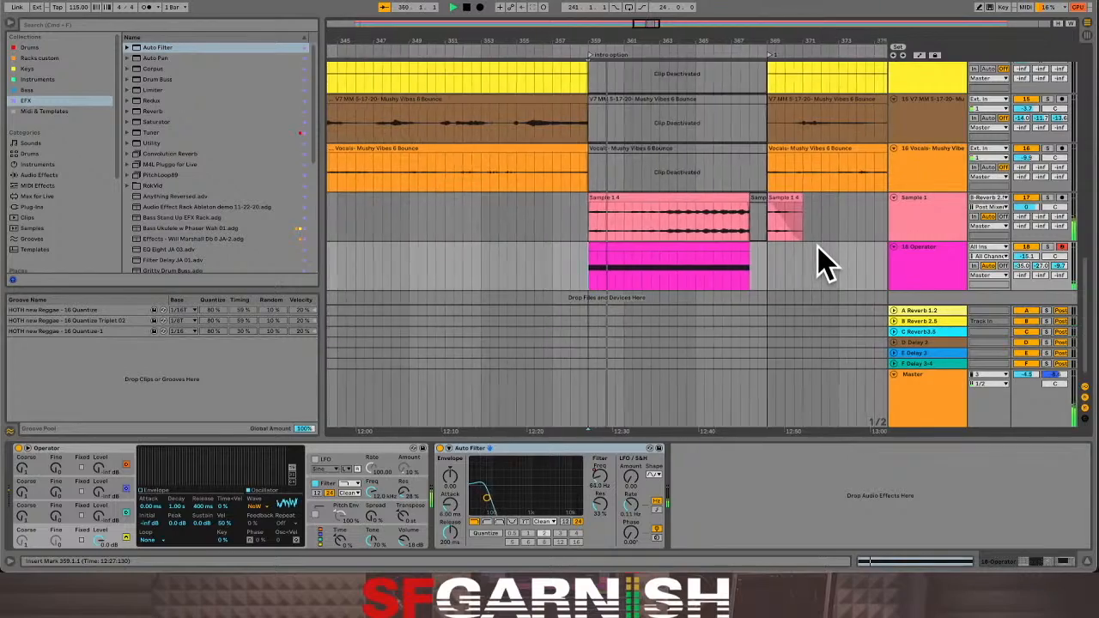
pyautogui.scroll(10, 785, 268)
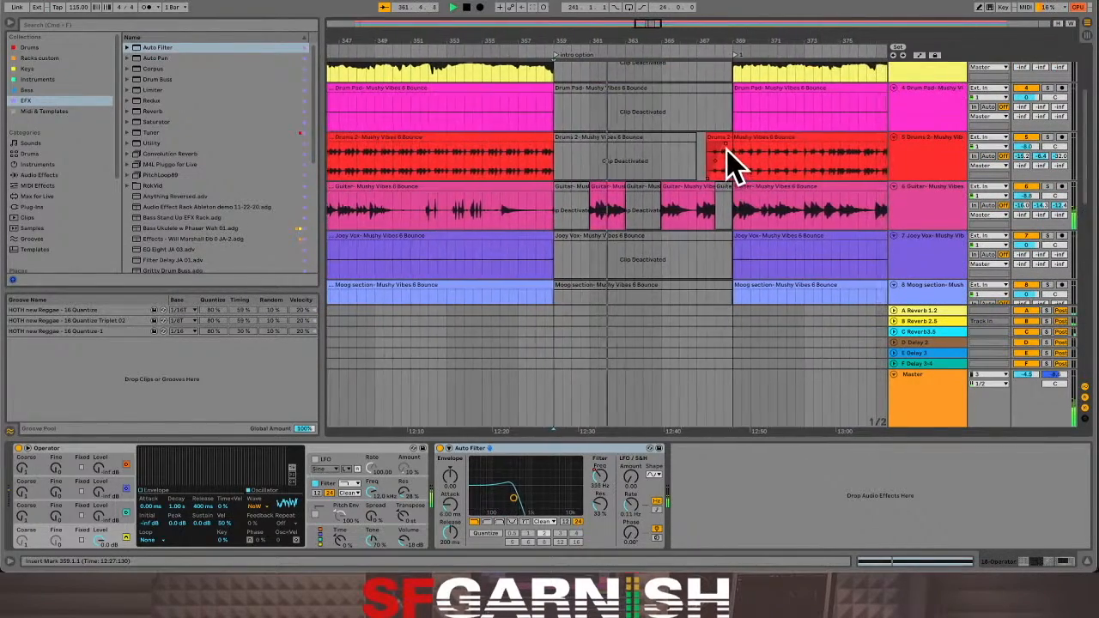
pyautogui.click(728, 163)
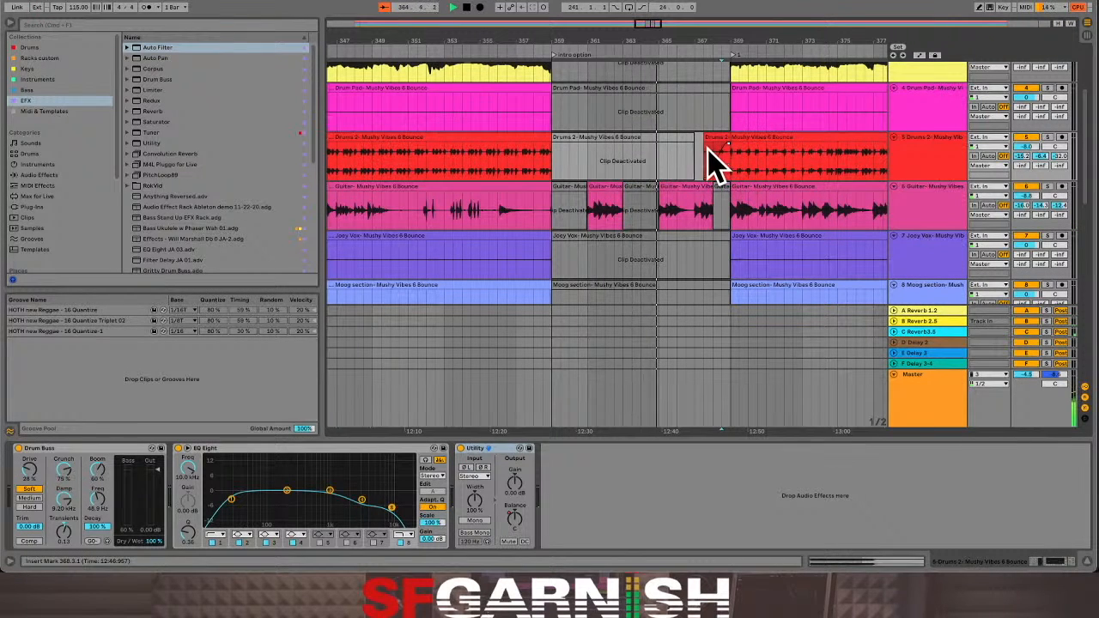
pyautogui.moveTo(709, 141); pyautogui.dragTo(728, 144)
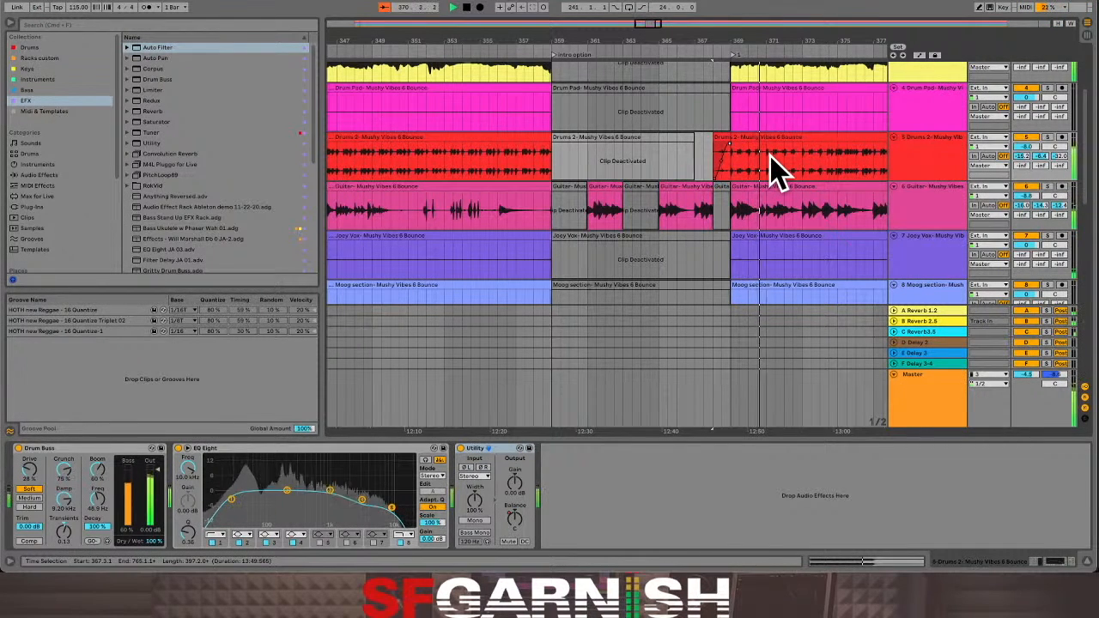
# Review the tracks and replay the intro from bar 359 through the entry of the full mix.
pyautogui.scroll(-3, 770, 167)
pyautogui.scroll(6, 770, 156)
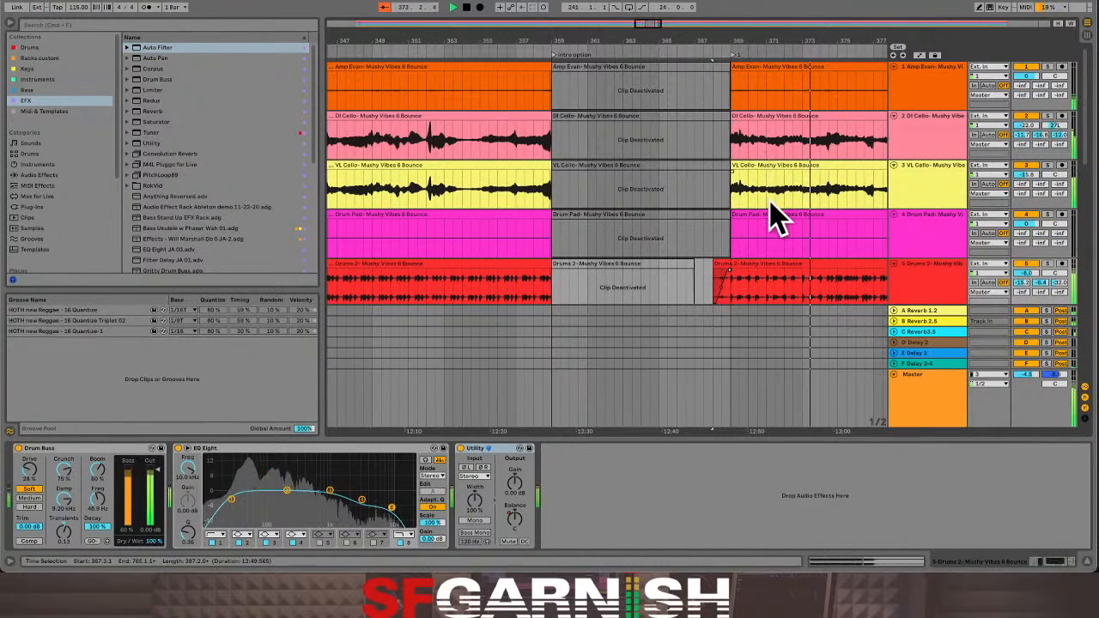
pyautogui.scroll(-8, 770, 233)
pyautogui.scroll(-4, 770, 233)
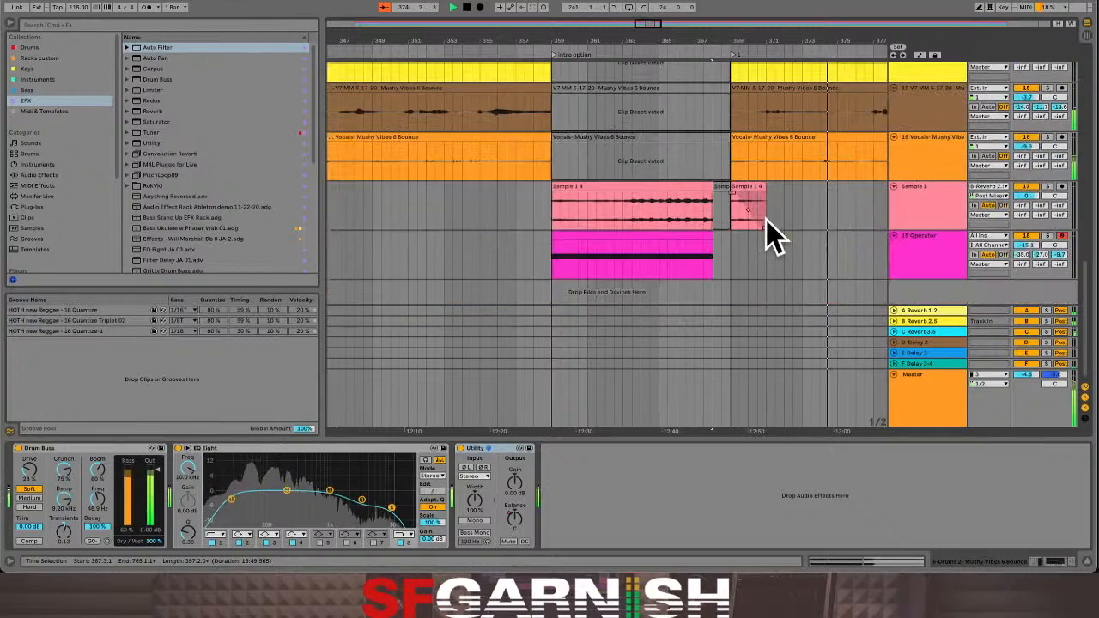
pyautogui.click(554, 228)
pyautogui.press('space')
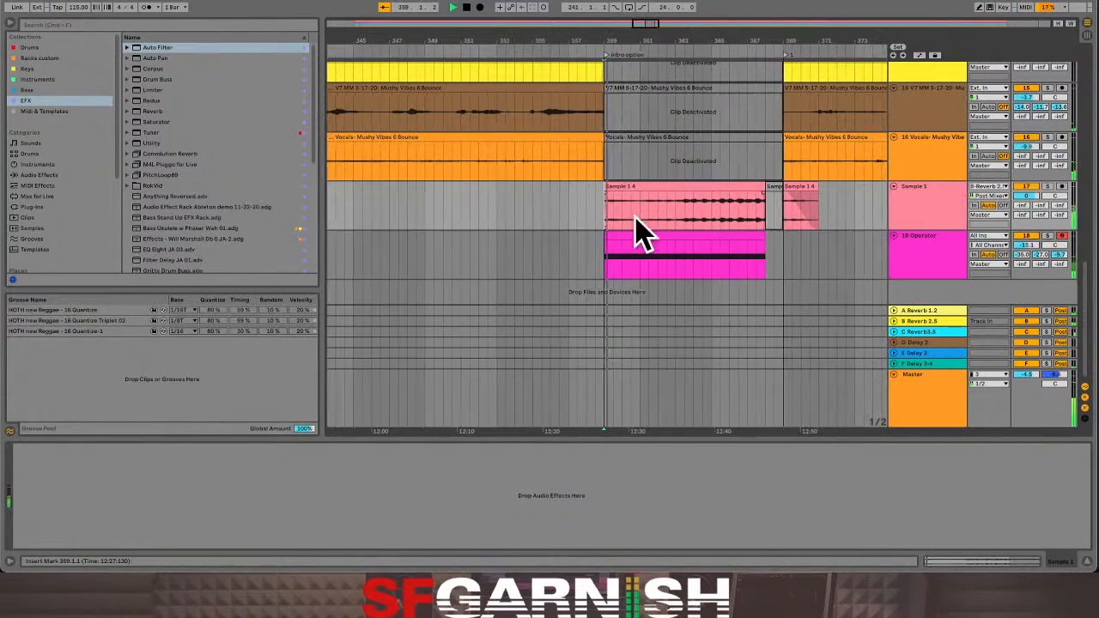
pyautogui.scroll(10, 652, 223)
pyautogui.scroll(3, 655, 216)
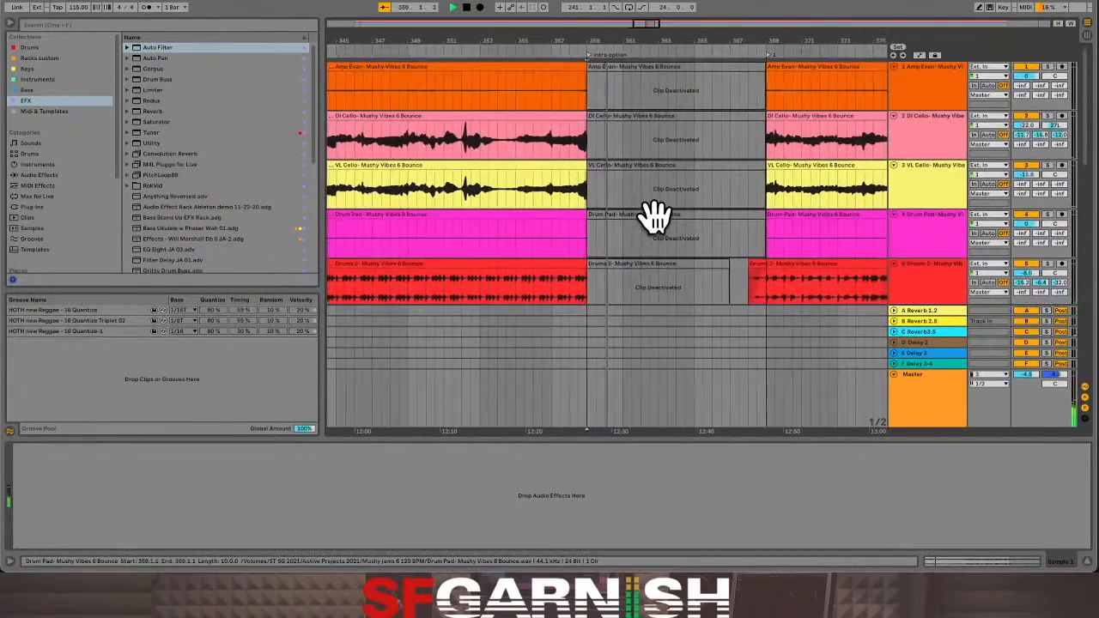
pyautogui.scroll(-3, 655, 216)
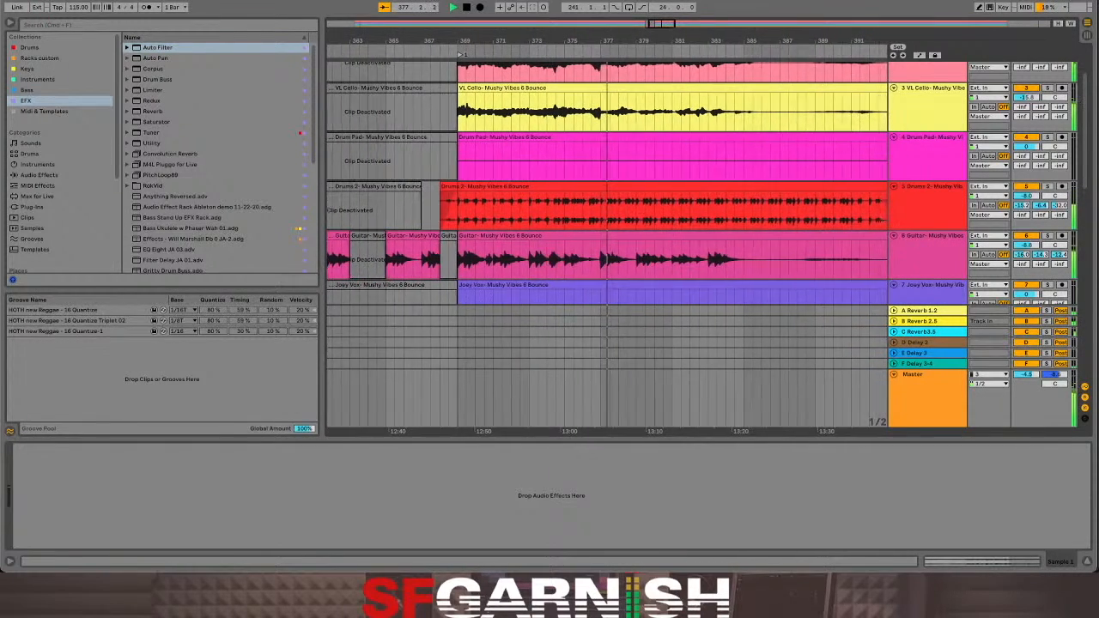
# Select nine bars of the DI Cello and VL Cello clips from bar 377 and move them to bar 381.
pyautogui.click(630, 260)
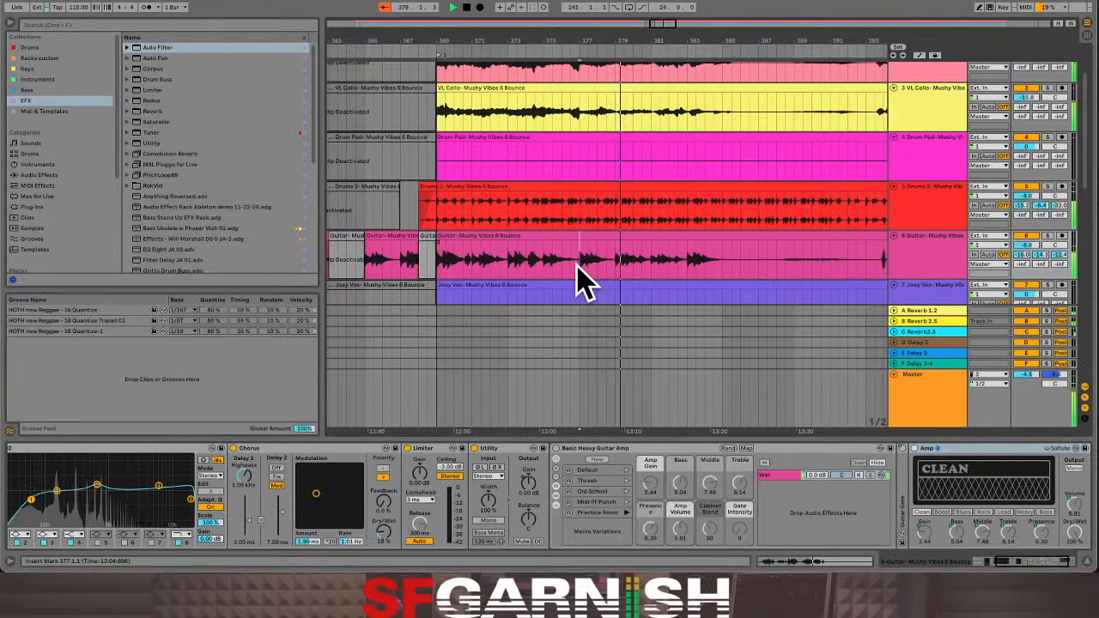
pyautogui.scroll(3, 579, 275)
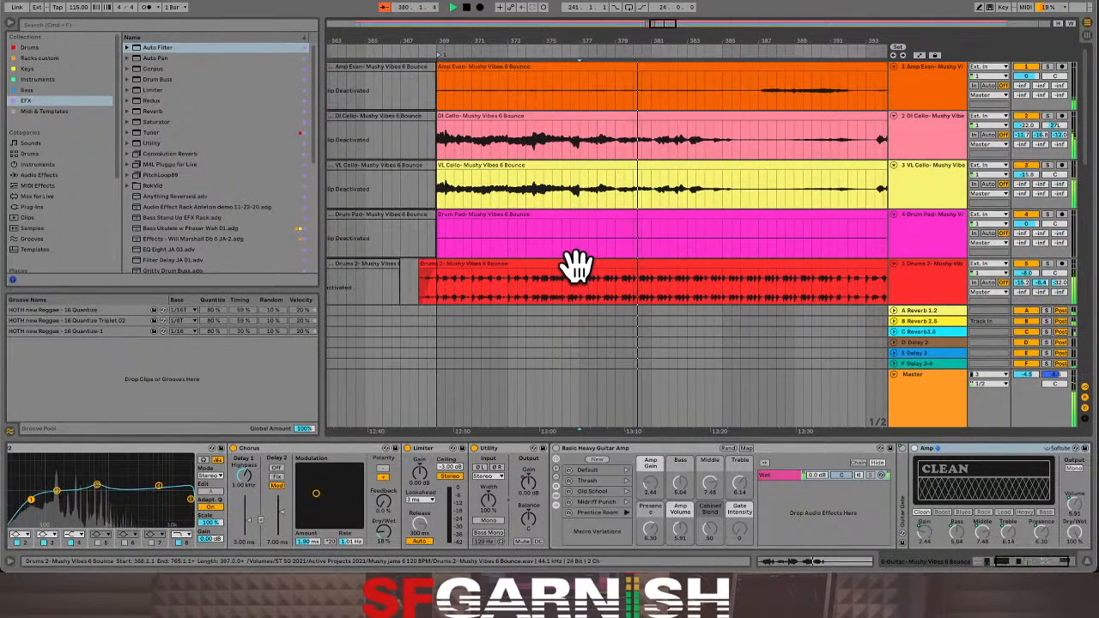
pyautogui.click(558, 148)
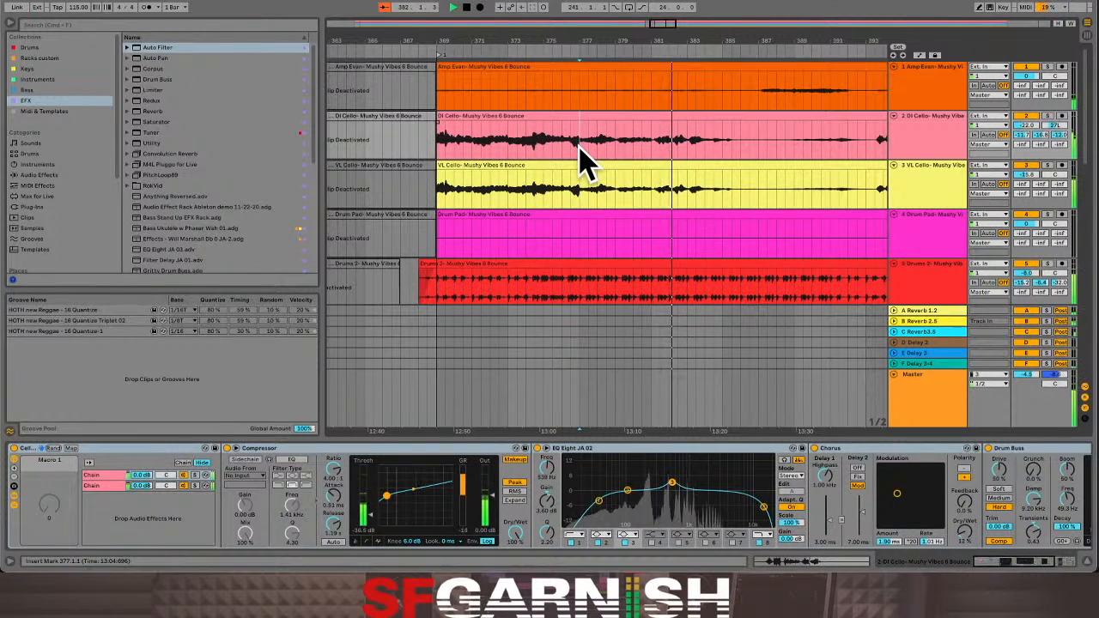
pyautogui.click(558, 152)
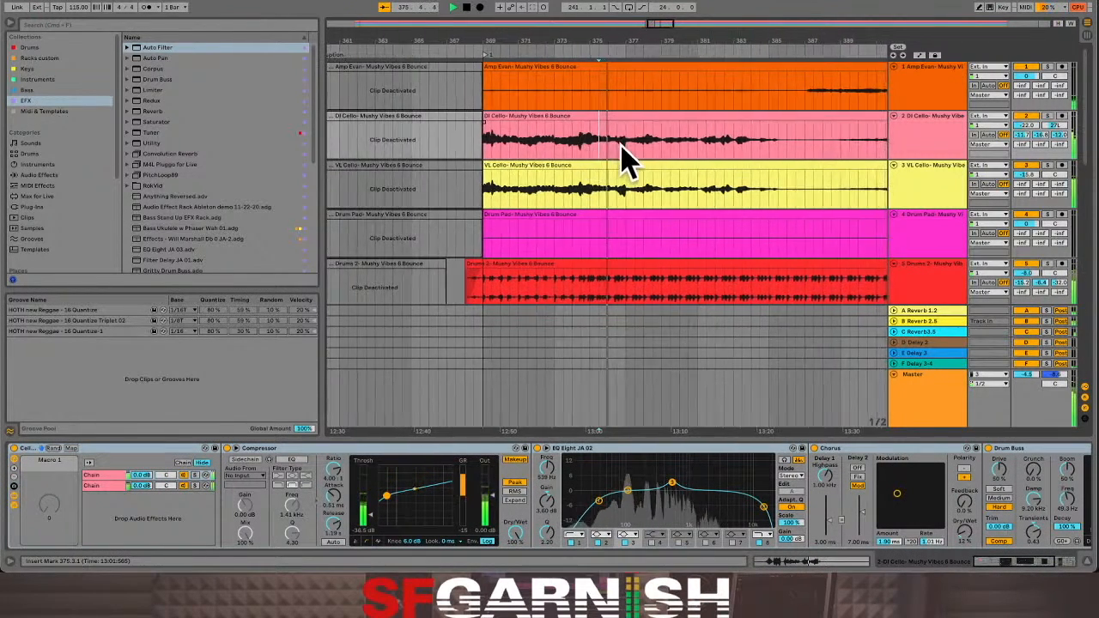
pyautogui.click(619, 146)
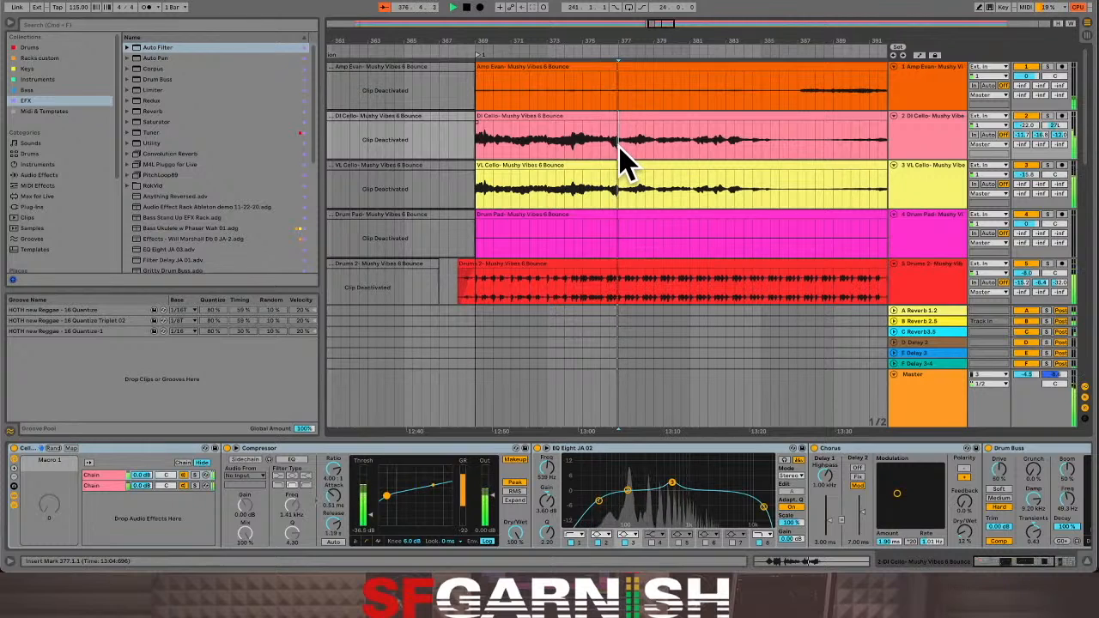
pyautogui.moveTo(620, 159); pyautogui.dragTo(773, 196)
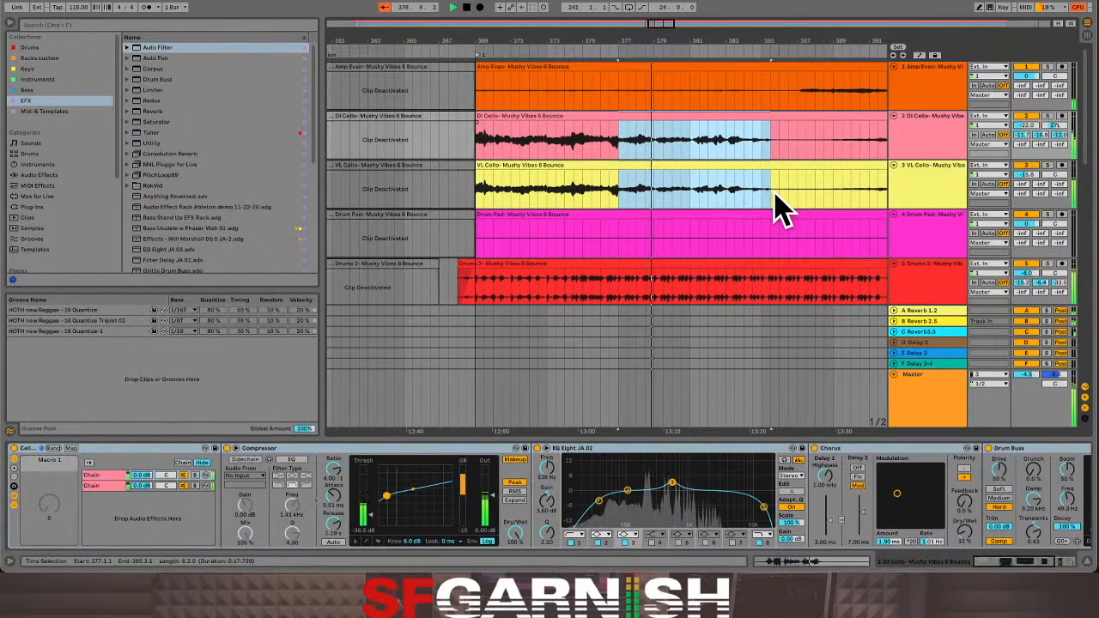
pyautogui.keyDown('shift'); pyautogui.click(792, 206); pyautogui.keyUp('shift')
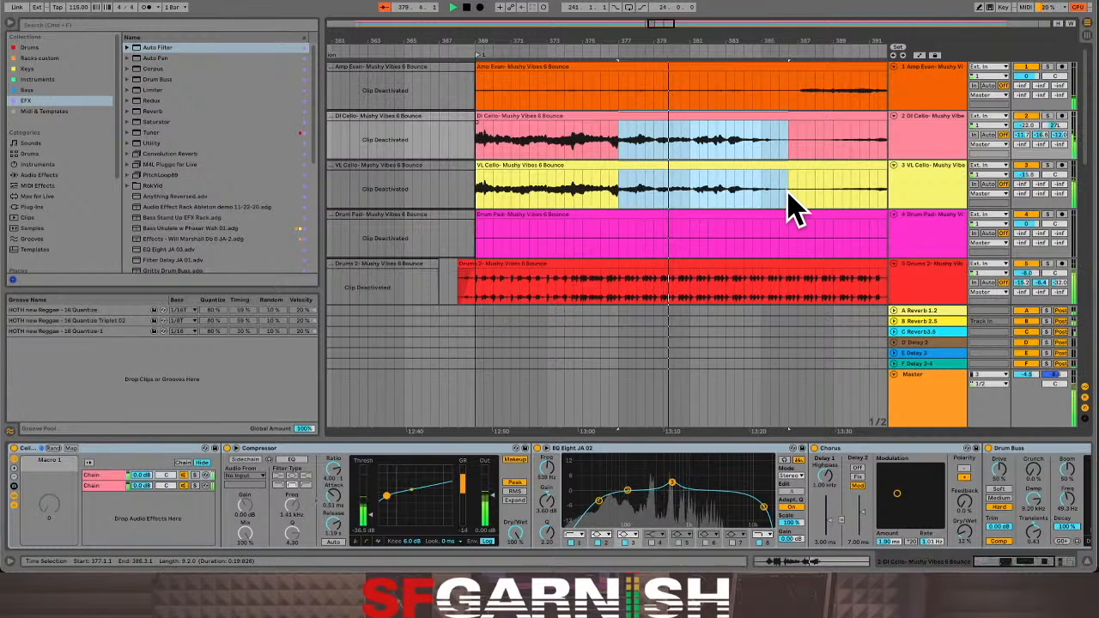
pyautogui.keyDown('shift'); pyautogui.click(777, 204); pyautogui.keyUp('shift')
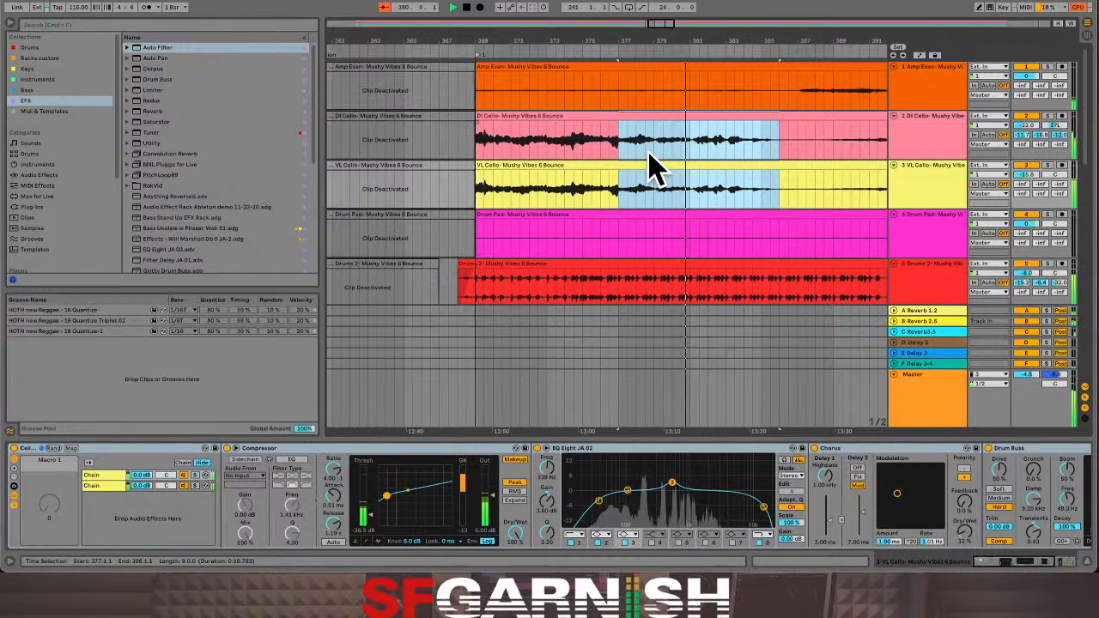
pyautogui.moveTo(648, 117); pyautogui.dragTo(724, 142)
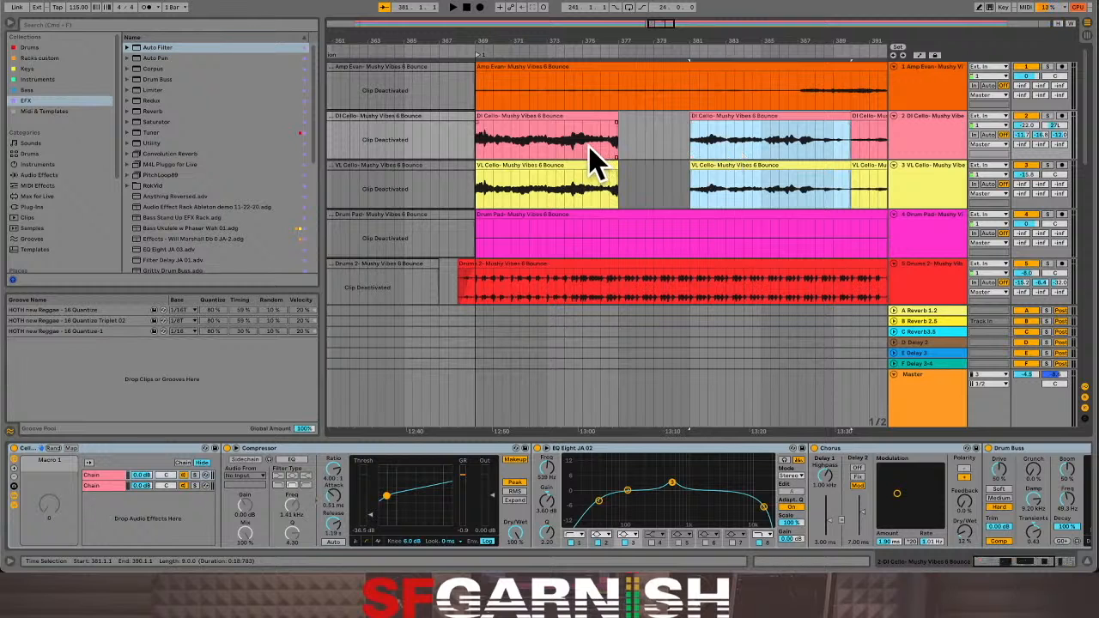
# Play the full mix from bar 377 and review the rearranged cello clips and the tracks below them.
pyautogui.click(612, 145)
pyautogui.press('space')
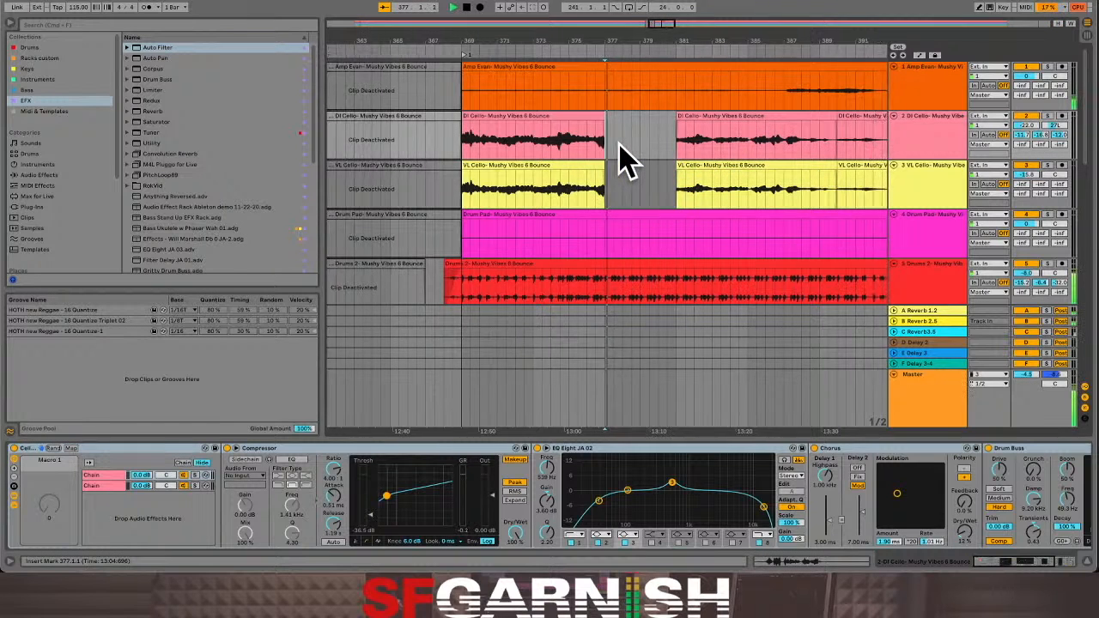
pyautogui.click(587, 247)
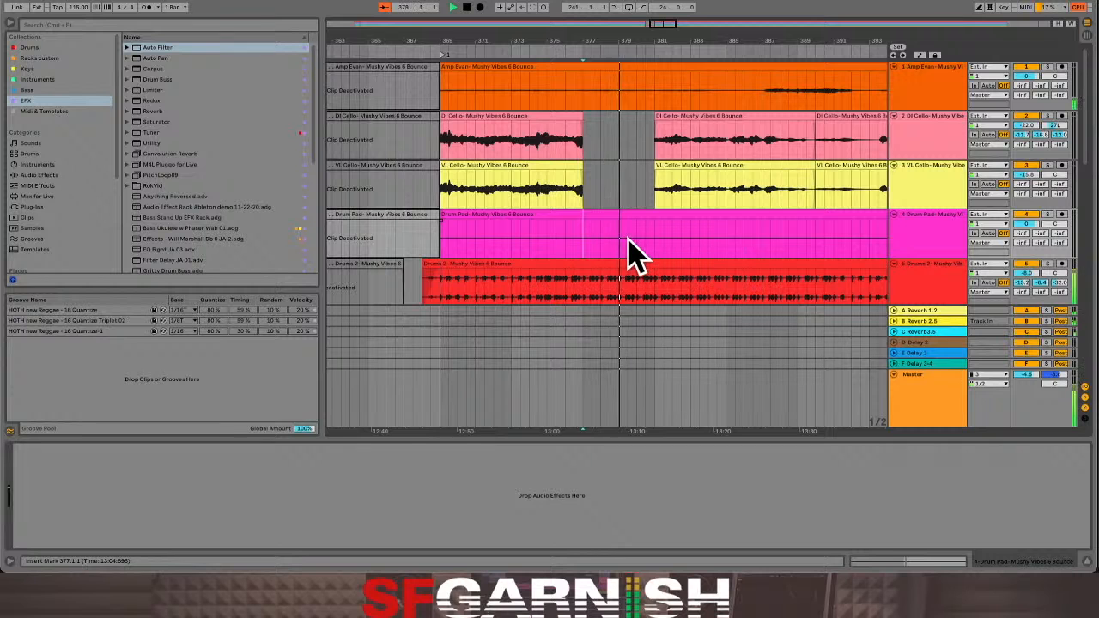
pyautogui.press('-')
pyautogui.press('-')
pyautogui.press('-')
pyautogui.press('-')
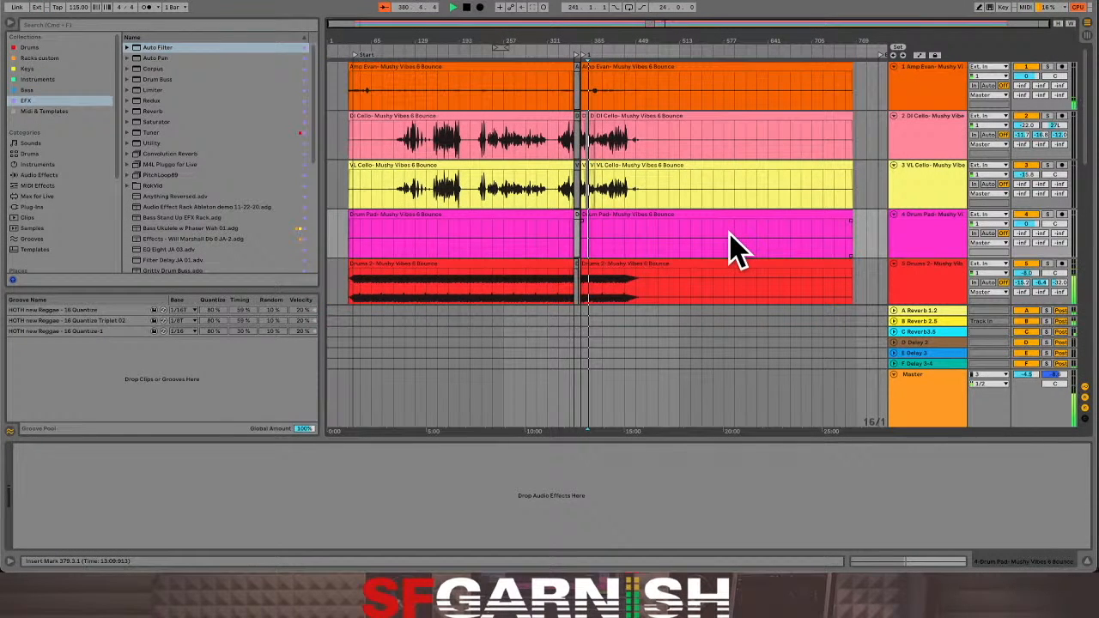
pyautogui.press('+')
pyautogui.press('+')
pyautogui.press('+')
pyautogui.press('+')
pyautogui.press('+')
pyautogui.press('+')
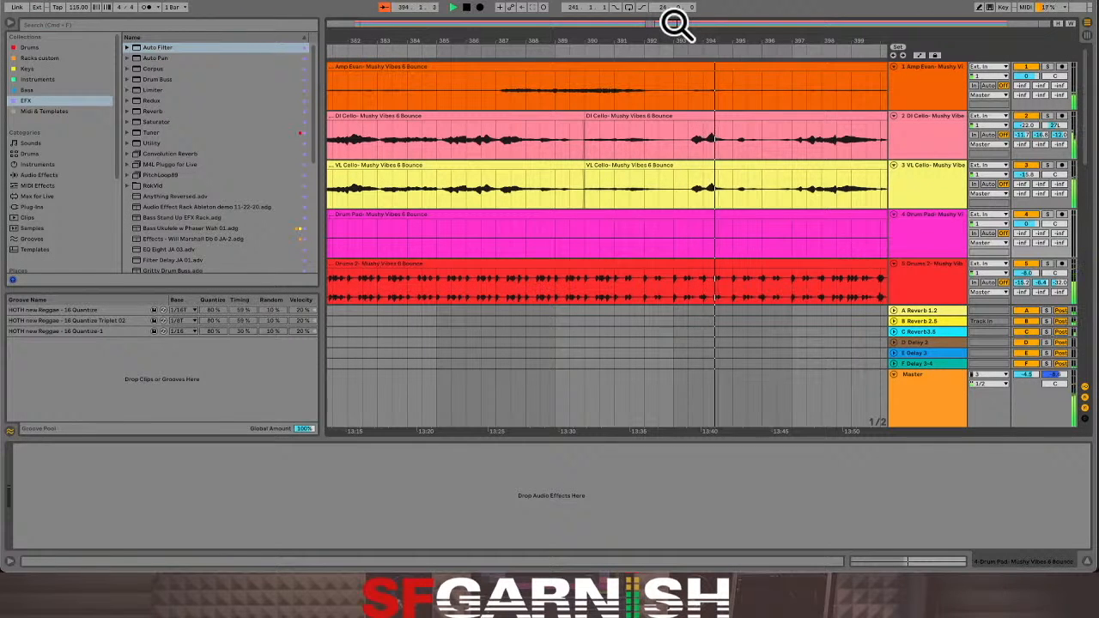
pyautogui.scroll(-5, 702, 196)
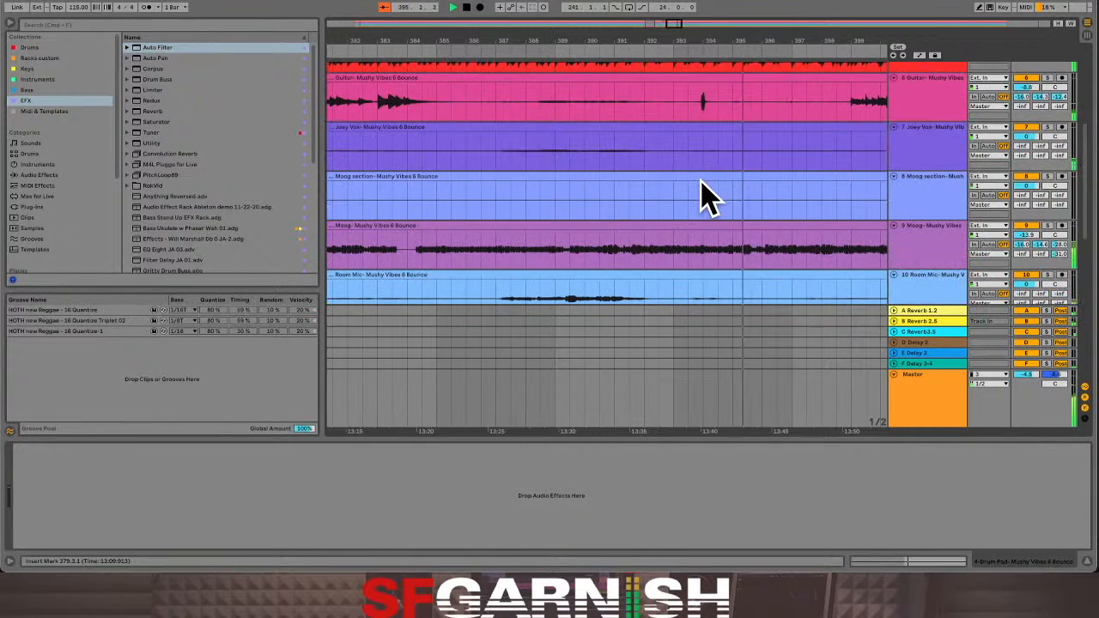
pyautogui.scroll(1, 702, 195)
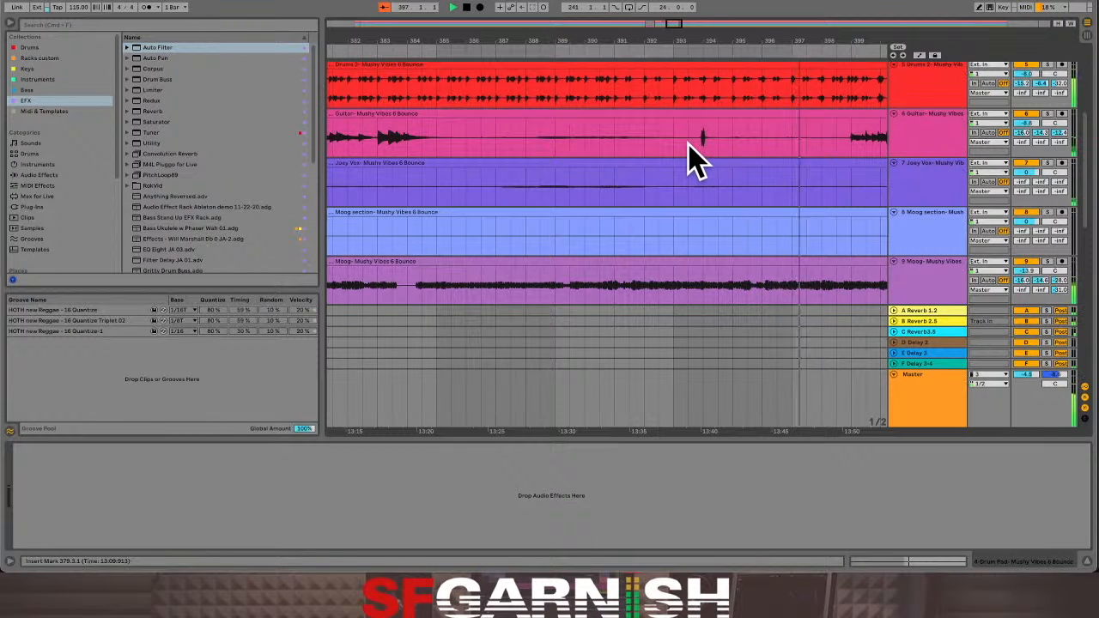
# Reshape the Guitar track's EQ Eight curve, changing band 4's filter type, and set its send F to -42.0 dB.
pyautogui.click(732, 142)
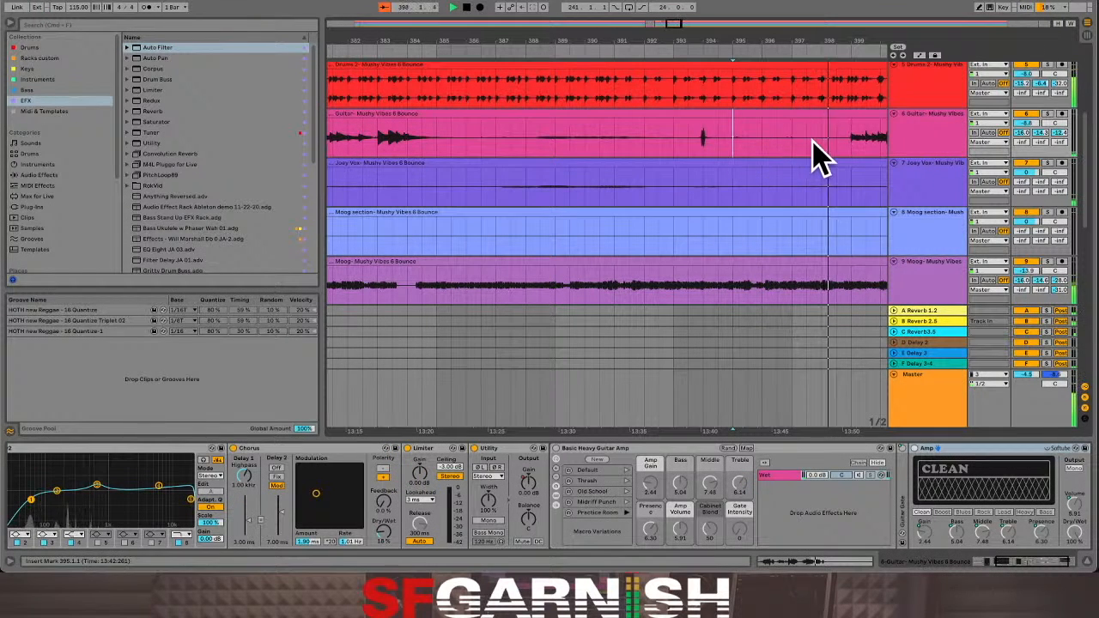
pyautogui.moveTo(676, 22); pyautogui.dragTo(686, 22)
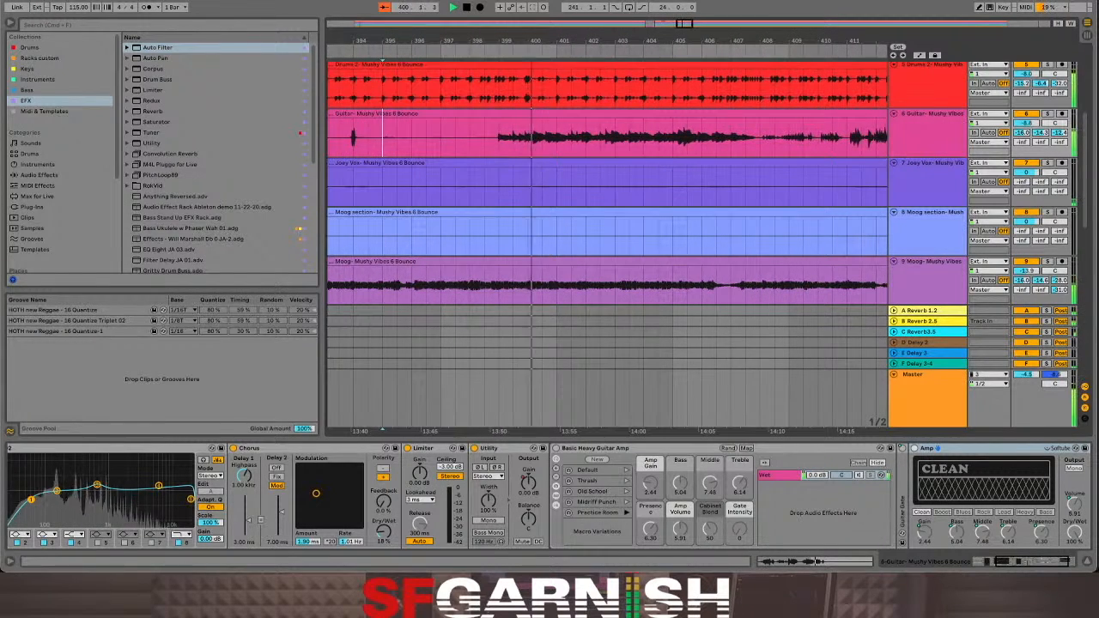
pyautogui.click(527, 146)
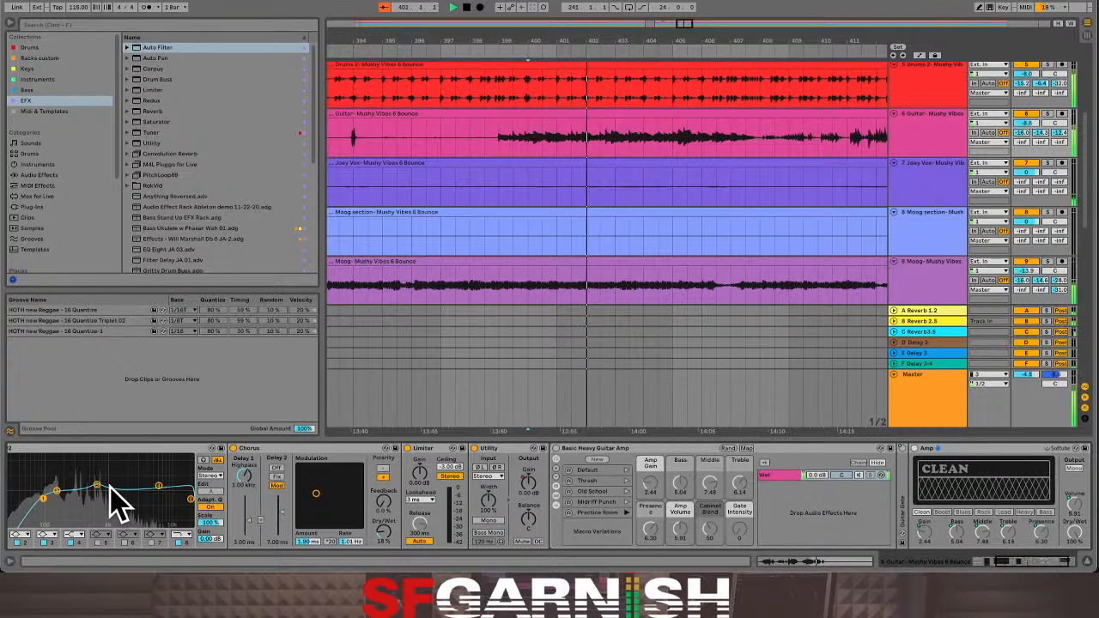
pyautogui.moveTo(97, 485); pyautogui.dragTo(91, 484)
pyautogui.click(571, 138)
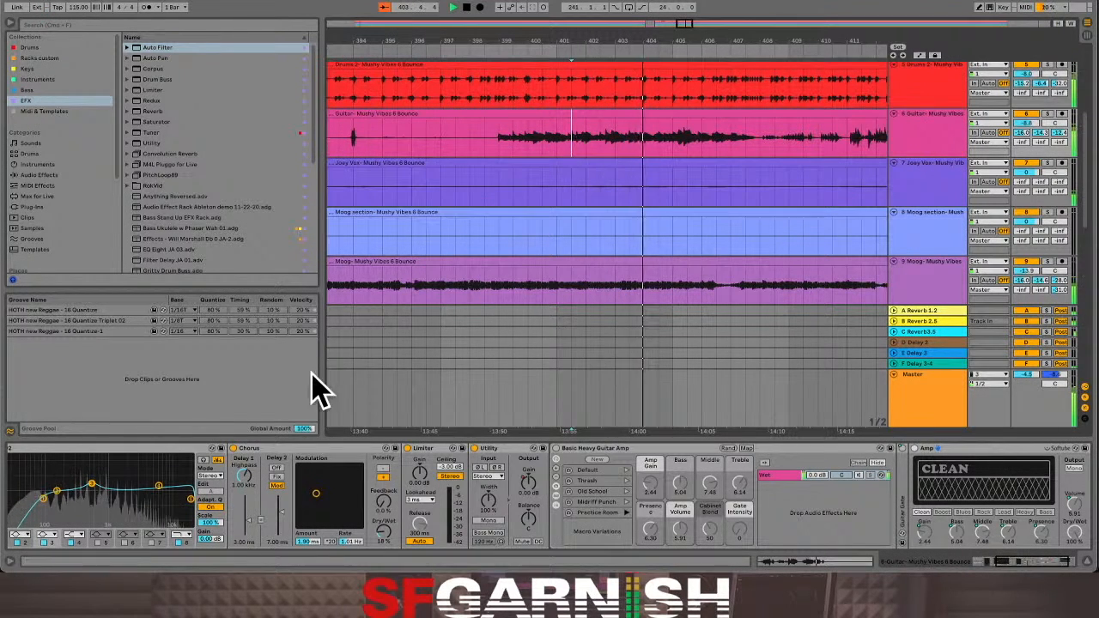
pyautogui.moveTo(158, 486); pyautogui.dragTo(128, 483)
pyautogui.click(76, 533)
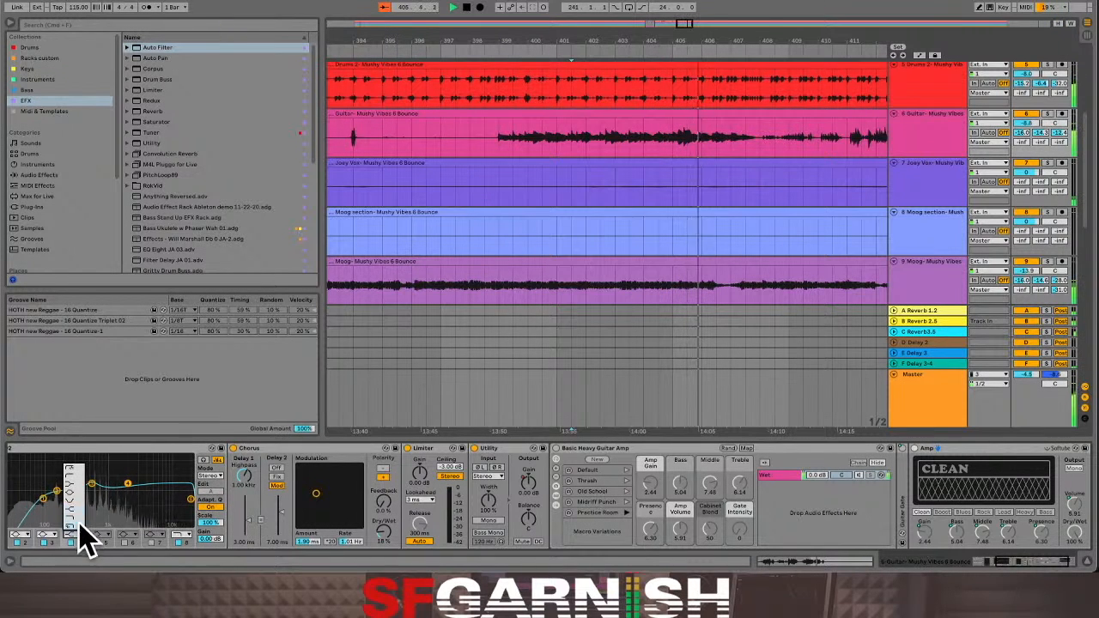
pyautogui.click(77, 492)
pyautogui.moveTo(191, 500)
pyautogui.mouseDown()
pyautogui.moveTo(137, 481)
pyautogui.moveTo(177, 496)
pyautogui.mouseUp()
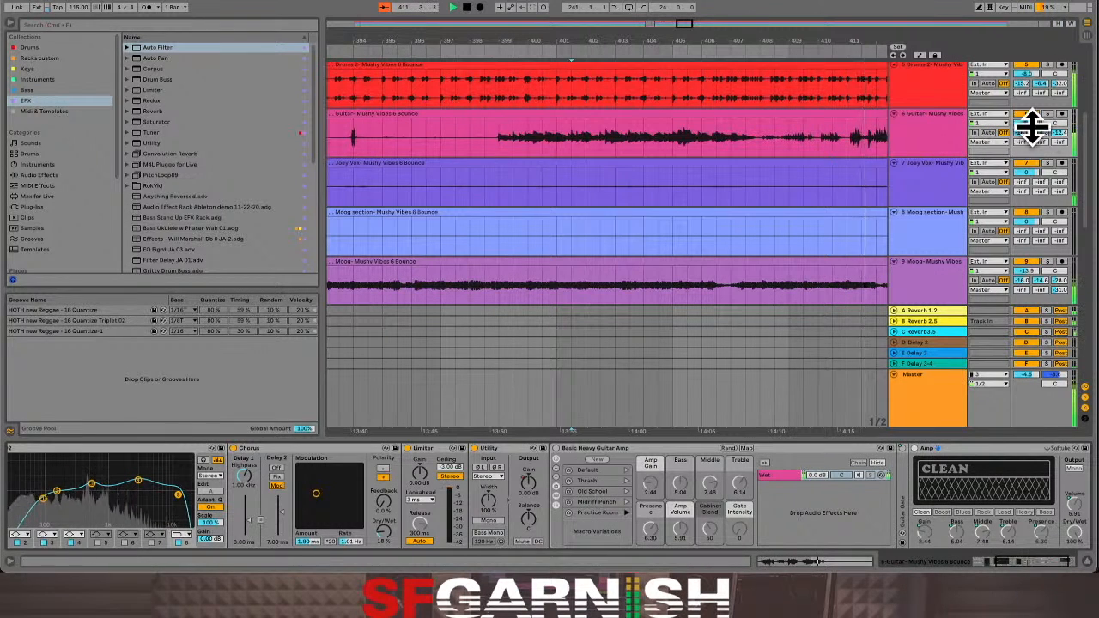
pyautogui.moveTo(1061, 143); pyautogui.dragTo(1061, 136)
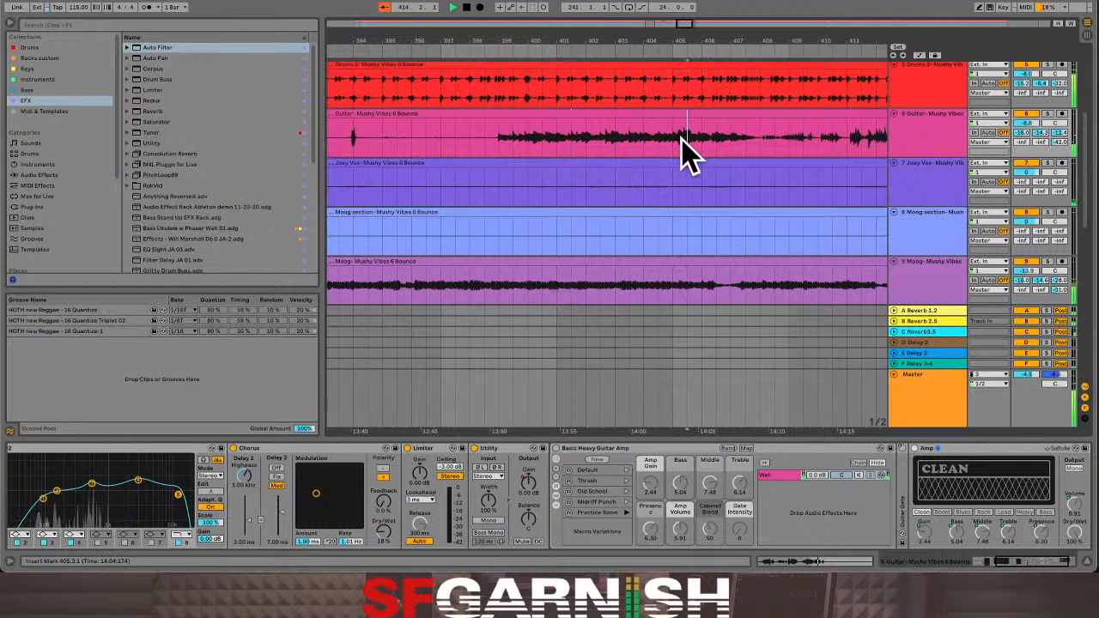
# Review the arrangement's tracks and audition the V7 MM vocal passage, playing it from bar 420.
pyautogui.scroll(-10, 687, 154)
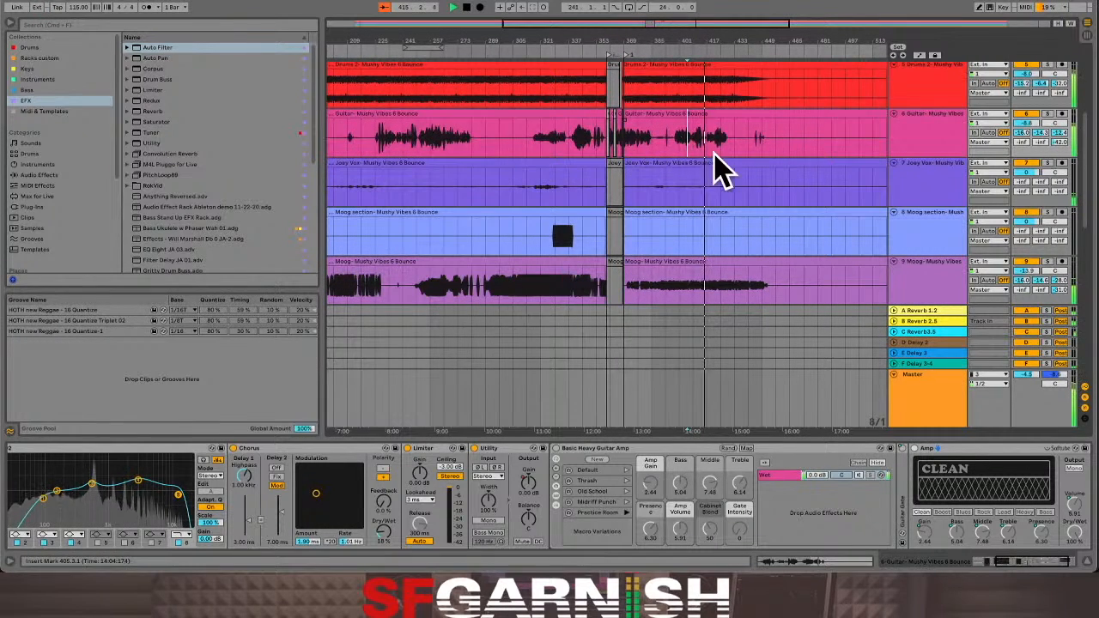
pyautogui.scroll(5, 745, 160)
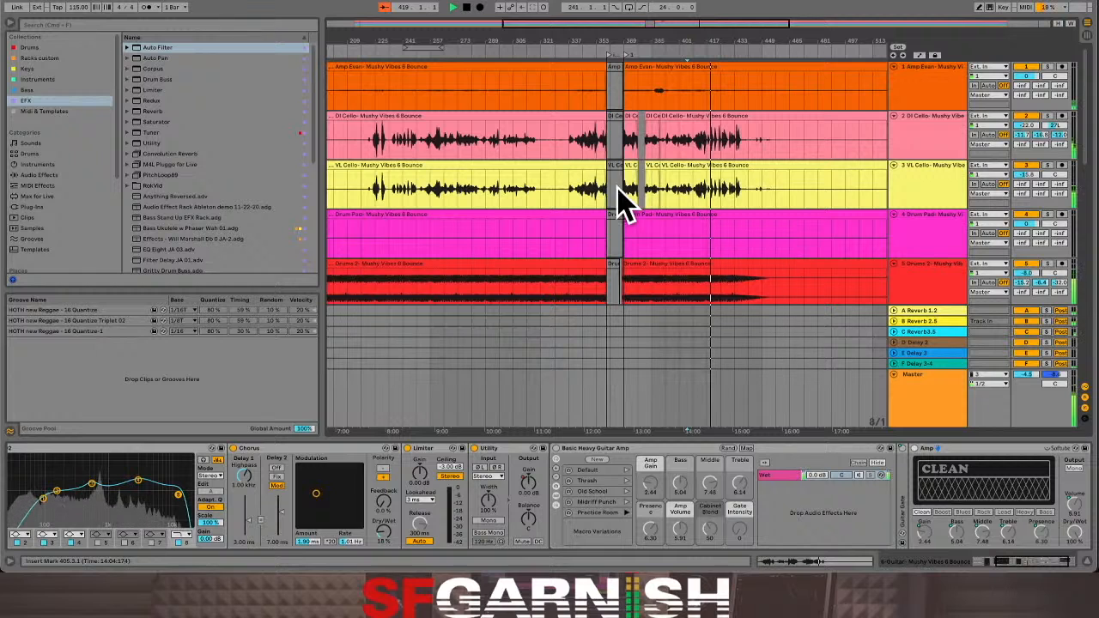
pyautogui.click(609, 99)
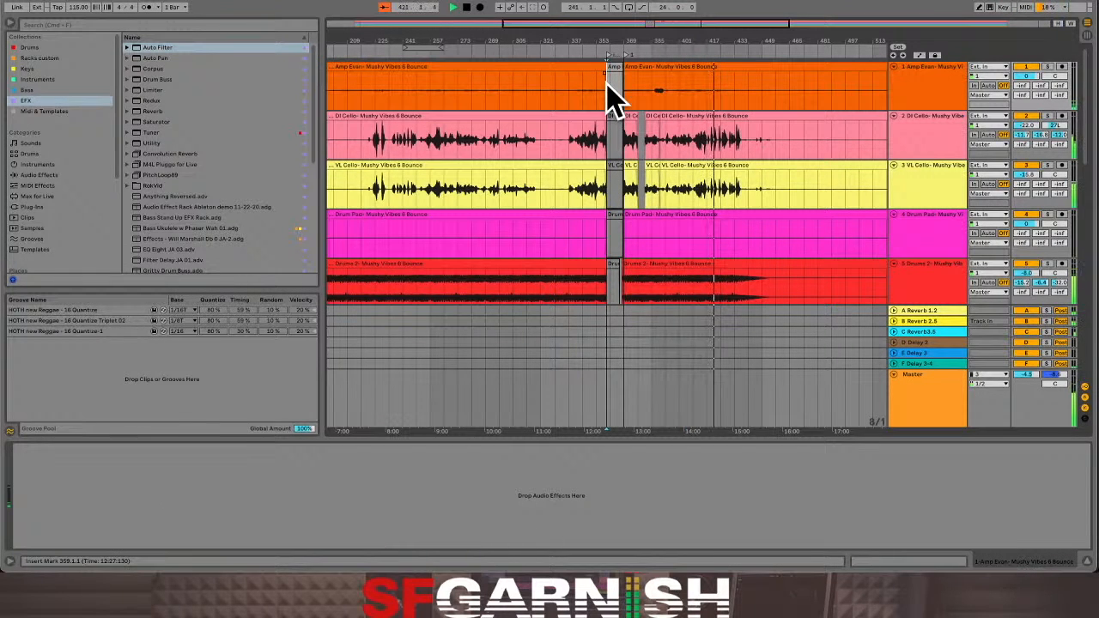
pyautogui.scroll(-10, 734, 210)
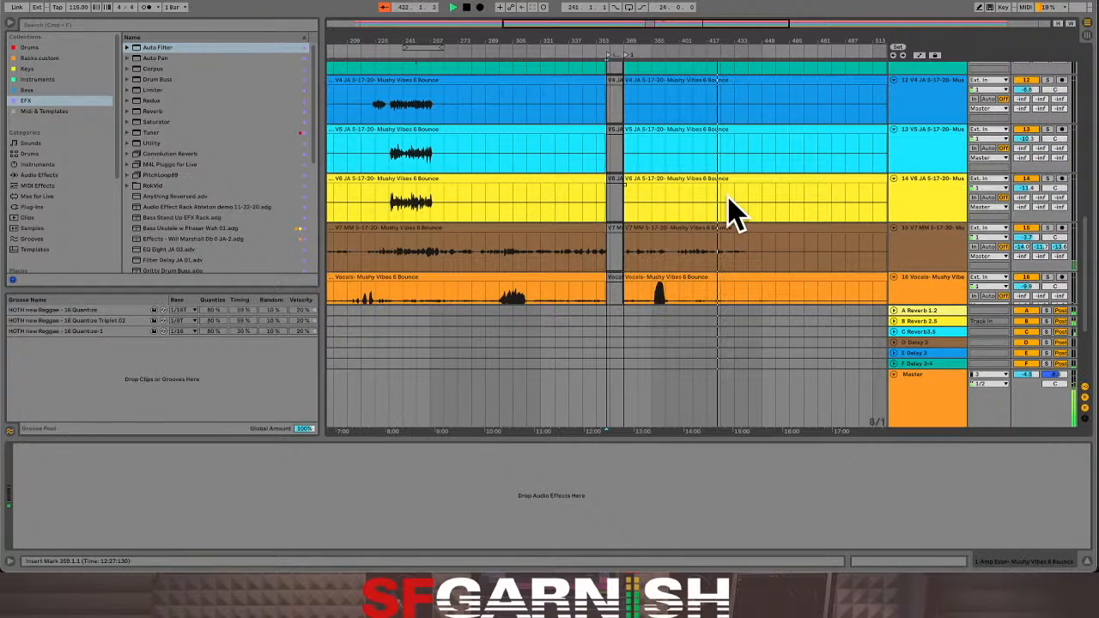
pyautogui.click(719, 274)
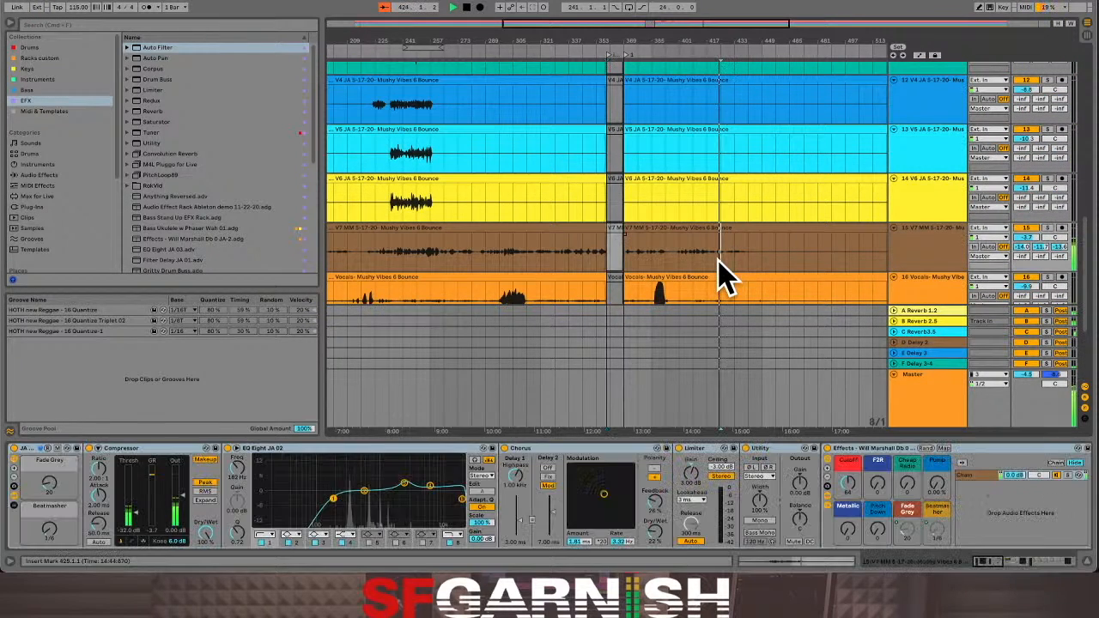
pyautogui.press('+')
pyautogui.press('+')
pyautogui.press('+')
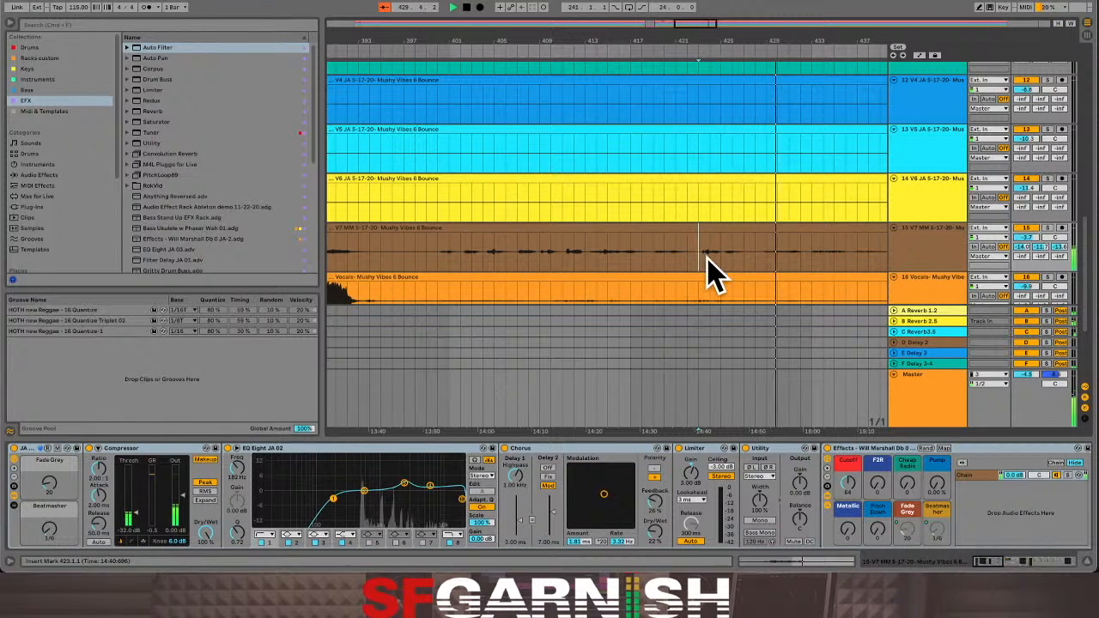
pyautogui.click(667, 275)
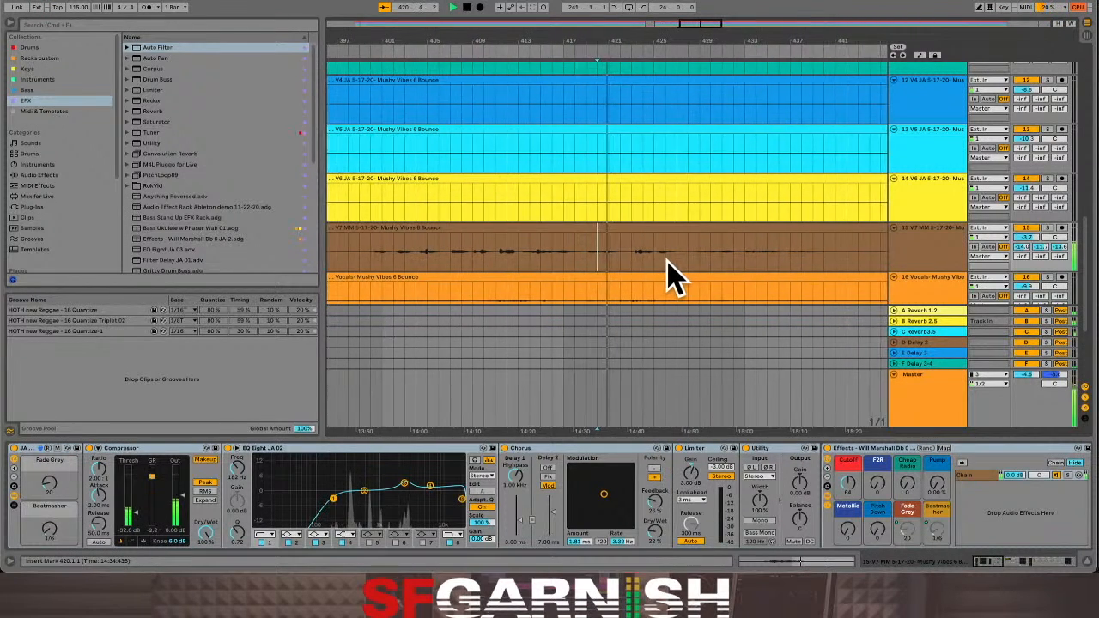
pyautogui.press('space')
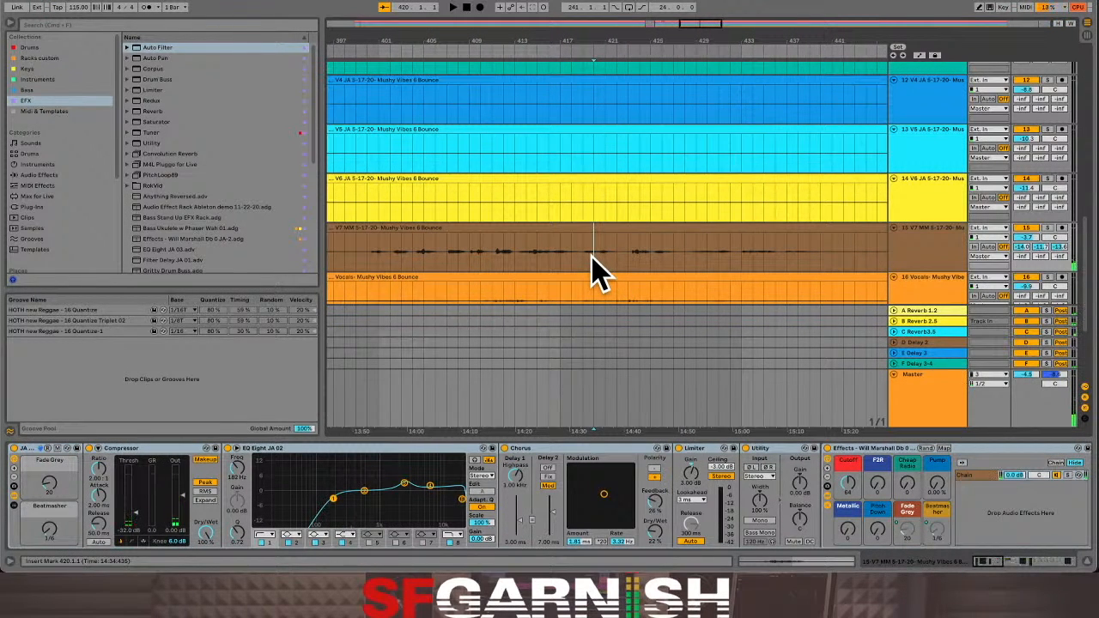
# Show the automation of the Fade Grey macro on the V7 MM vocal track.
pyautogui.rightClick(57, 498)
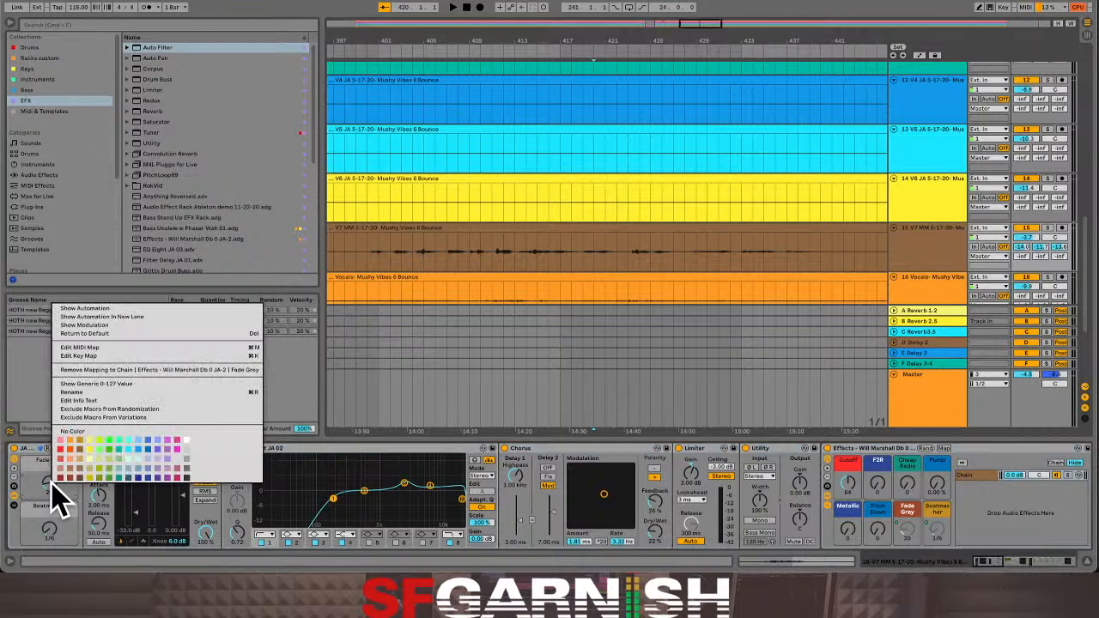
pyautogui.click(83, 327)
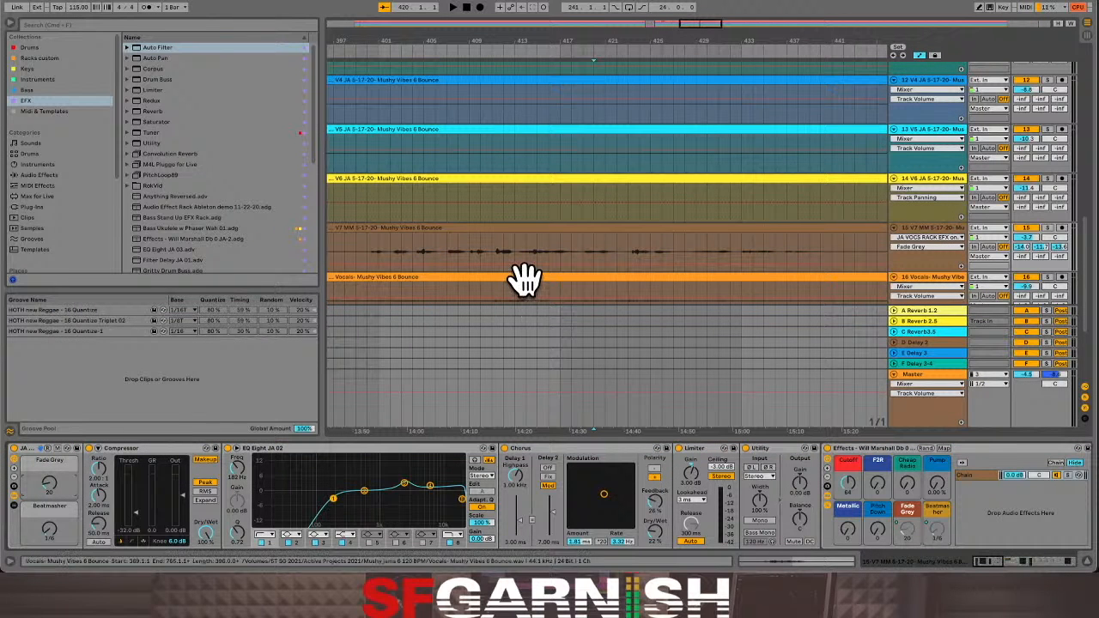
pyautogui.scroll(-3, 566, 225)
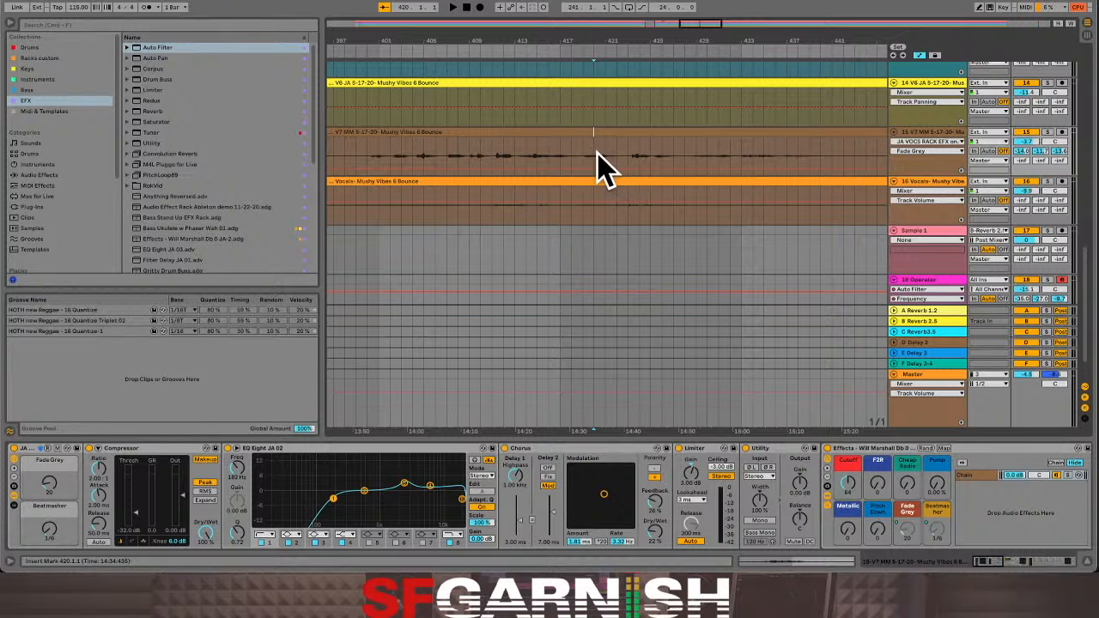
# Shape a Fade Grey automation swell on the V7 MM vocal from about bar 420 and listen to it.
pyautogui.press('space')
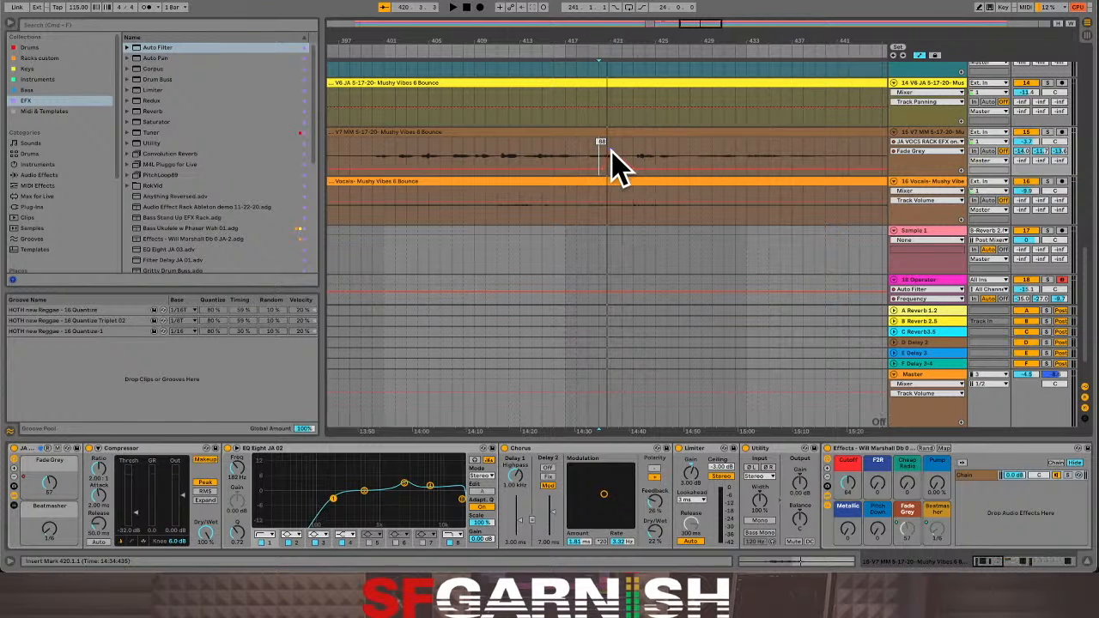
pyautogui.moveTo(611, 151); pyautogui.dragTo(616, 150)
pyautogui.press('space')
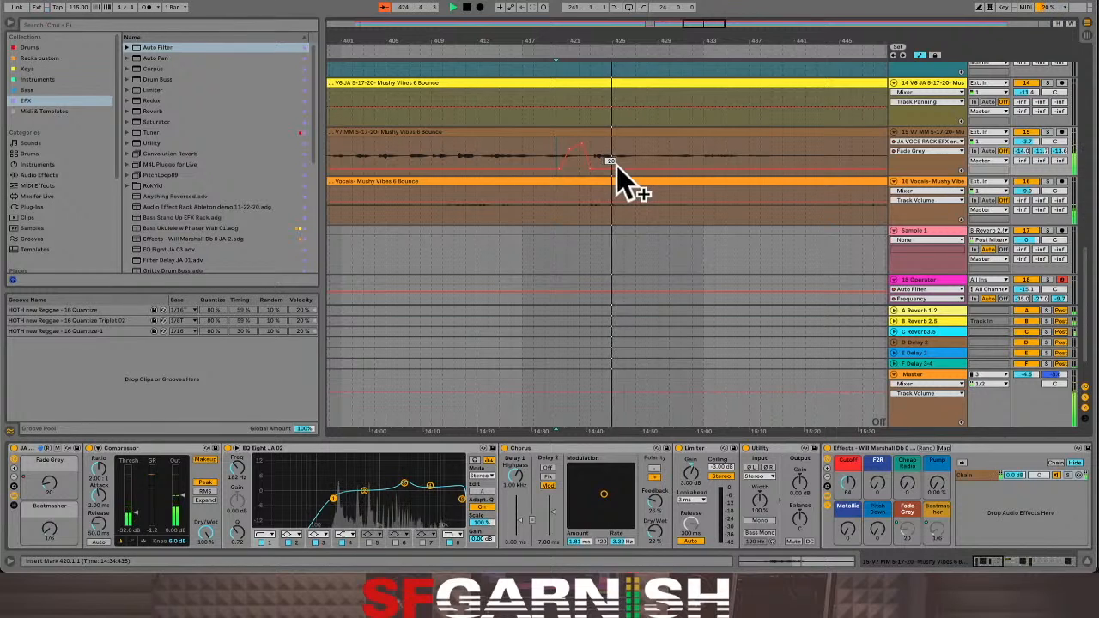
pyautogui.moveTo(617, 165); pyautogui.dragTo(593, 156)
pyautogui.click(592, 163)
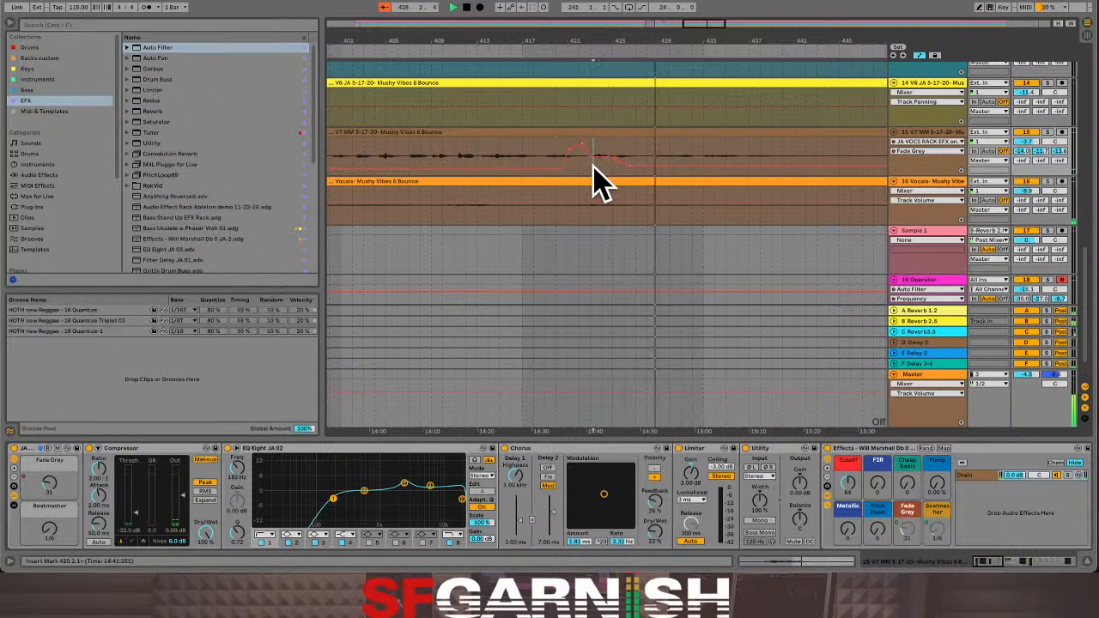
# Adjust the falling part of the Fade Grey swell around bars 423 to 426 and replay the passage.
pyautogui.press('space')
pyautogui.press('space')
pyautogui.moveTo(608, 163); pyautogui.dragTo(631, 156)
pyautogui.click(593, 168)
pyautogui.press('space')
pyautogui.press('space')
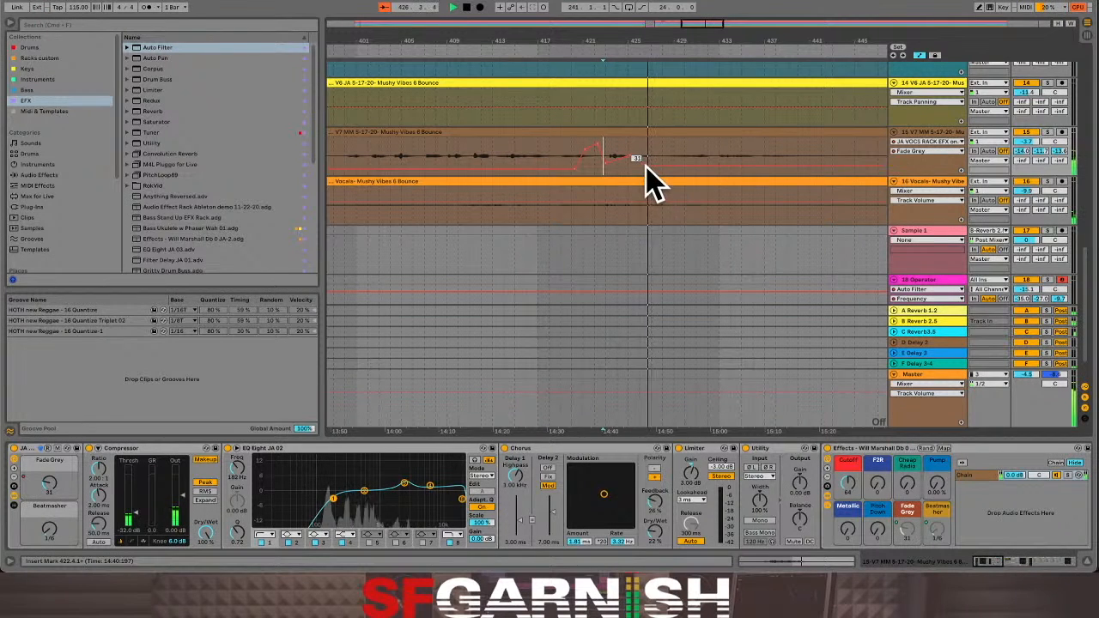
# Continue the Fade Grey automation with smaller rises and dips up to about bar 437, then hide the automation view.
pyautogui.moveTo(648, 164); pyautogui.dragTo(650, 167)
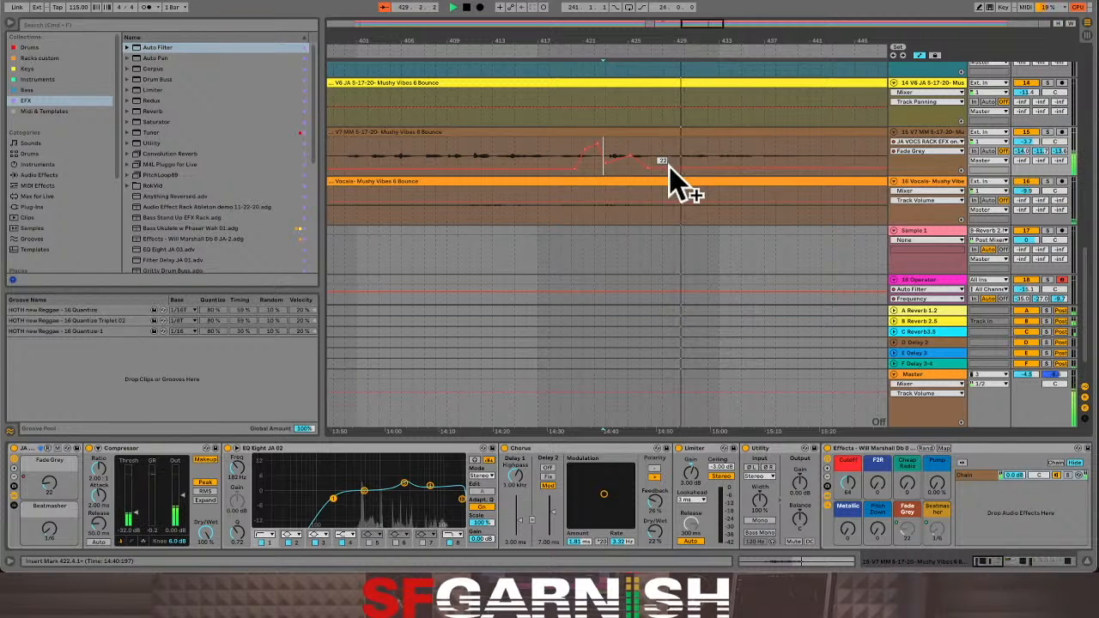
pyautogui.moveTo(690, 167); pyautogui.dragTo(770, 158)
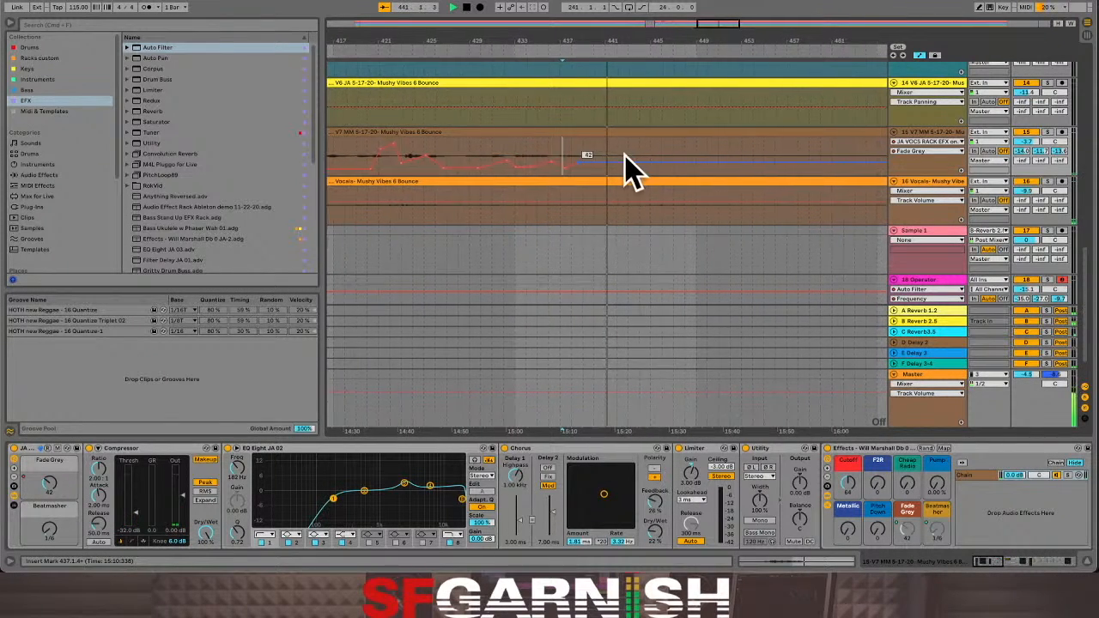
pyautogui.press('a')
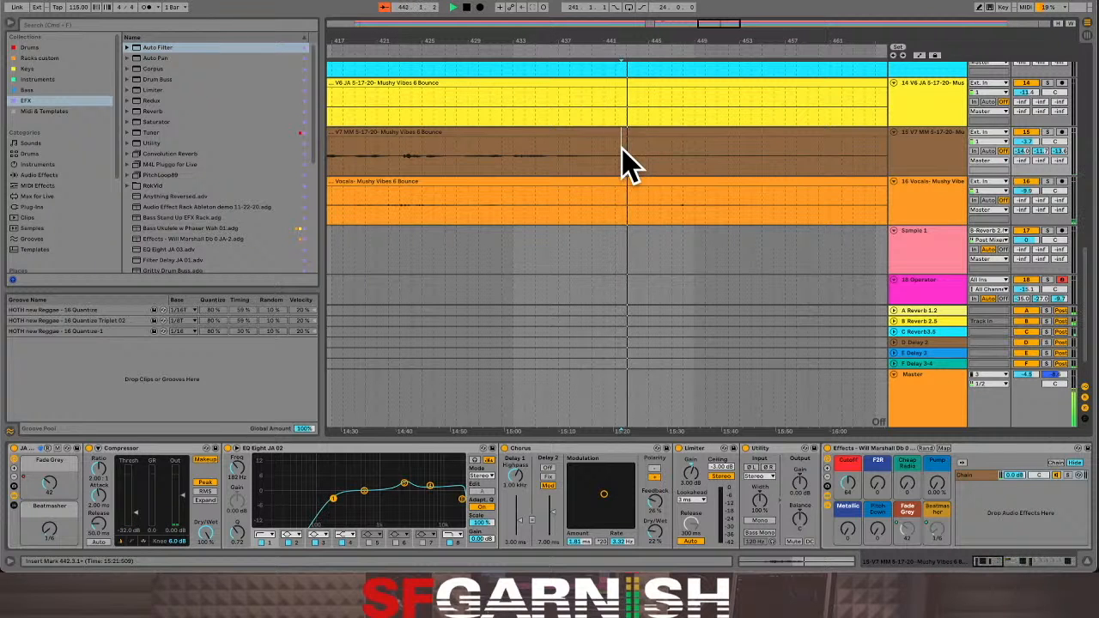
# Examine the whole arrangement across the vocal, Room Mic and Moog tracks while playback continues.
pyautogui.press('-')
pyautogui.press('-')
pyautogui.press('-')
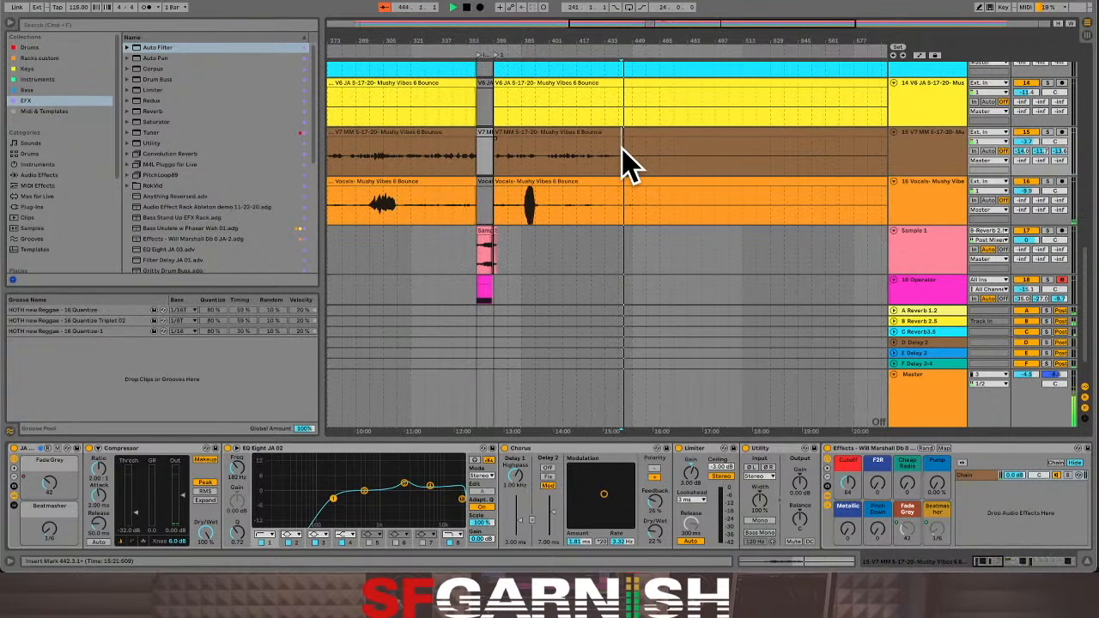
pyautogui.press('-')
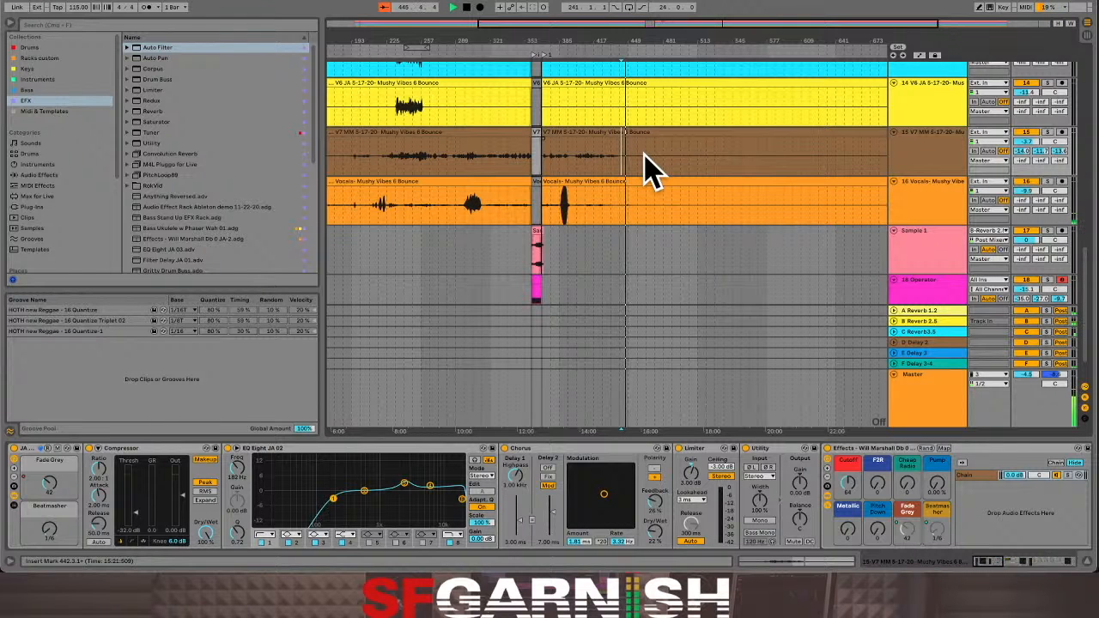
pyautogui.press('-')
pyautogui.scroll(3, 648, 167)
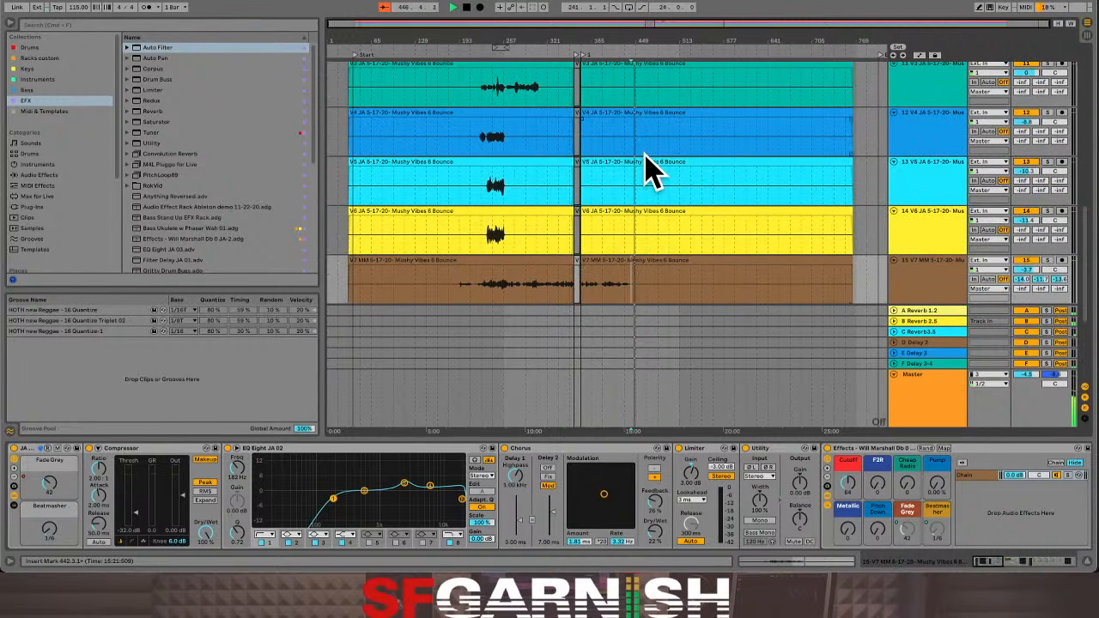
pyautogui.scroll(3, 649, 169)
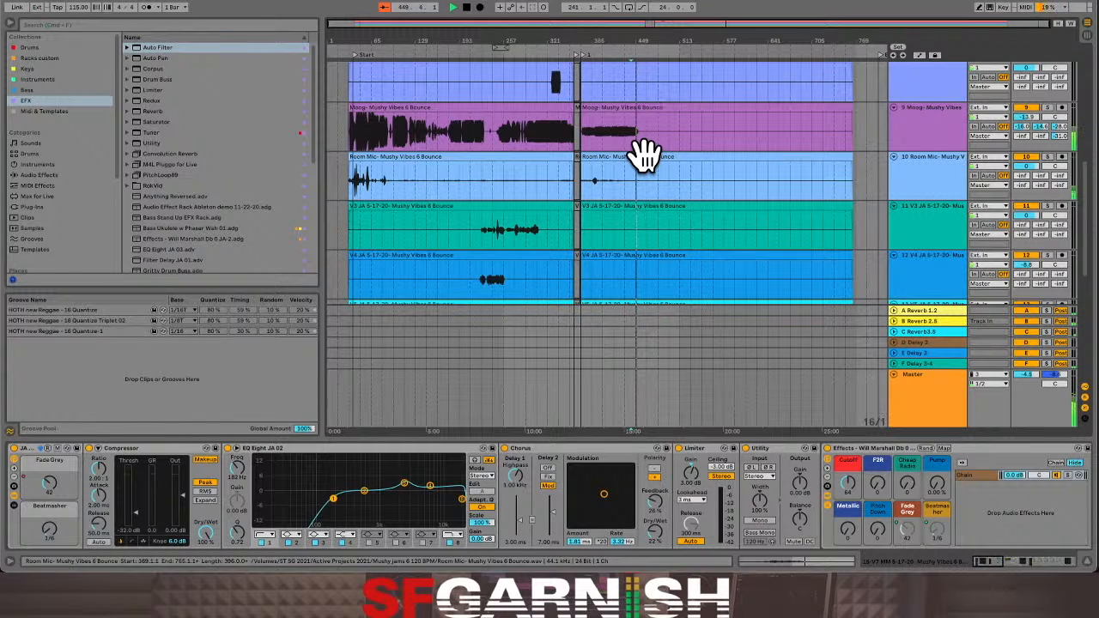
# Mark the end of the mix with a locator named End just past the end of the Moog audio, stopping and restarting playback.
pyautogui.click(646, 176)
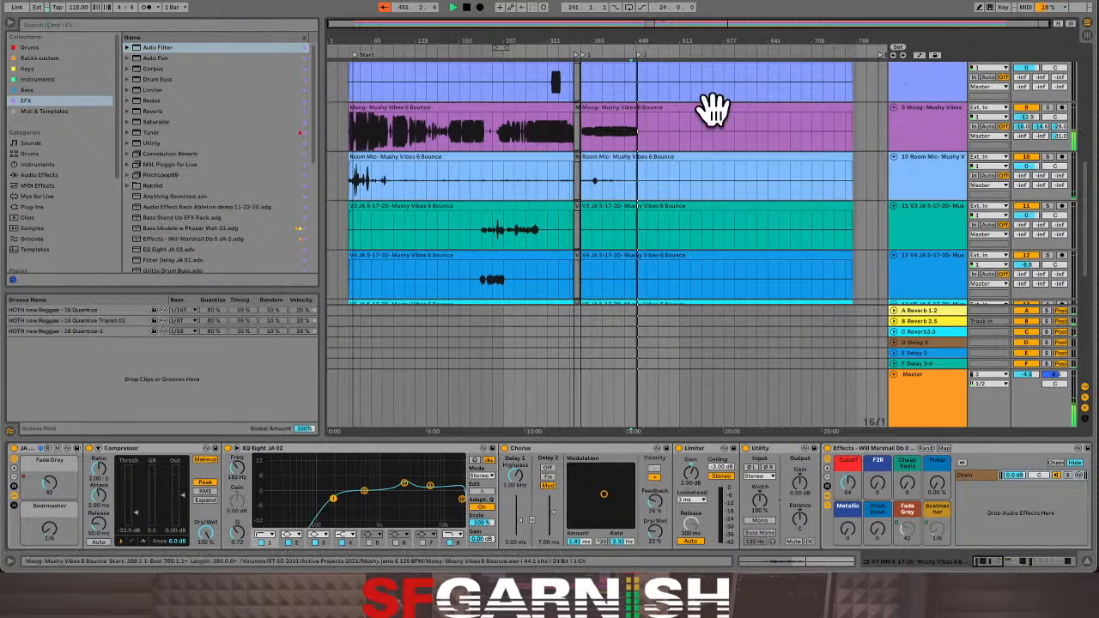
pyautogui.click(637, 84)
pyautogui.press('+')
pyautogui.press('+')
pyautogui.press('+')
pyautogui.press('+')
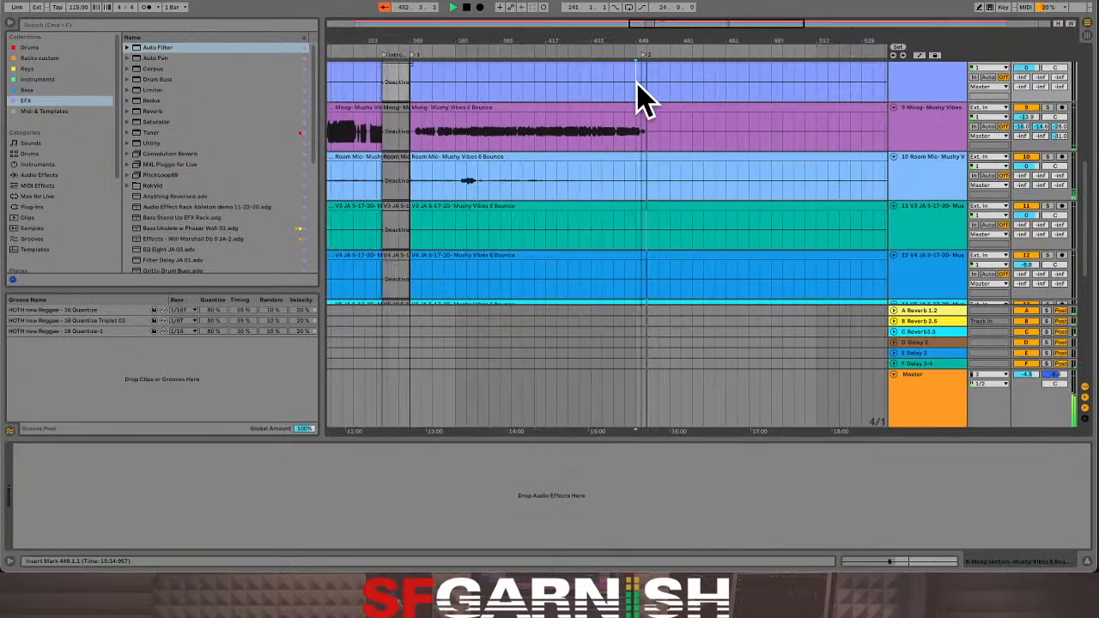
pyautogui.press('space')
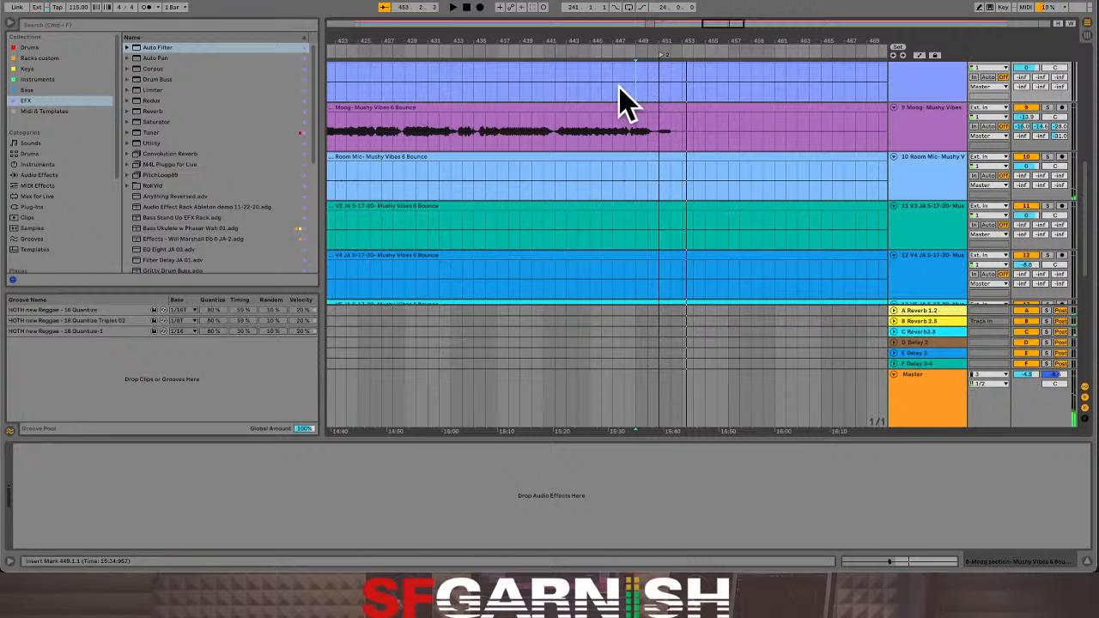
pyautogui.click(613, 86)
pyautogui.press('space')
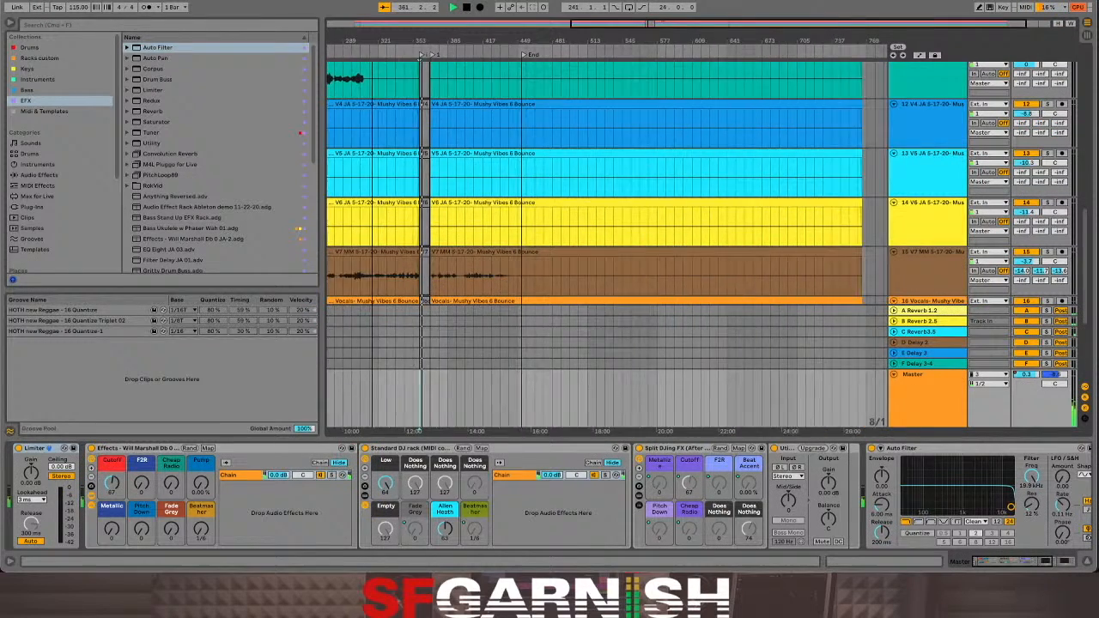
# Turn on the metronome and audition the start of the intro option around bar 361.
pyautogui.hscroll(1, 606, 241)
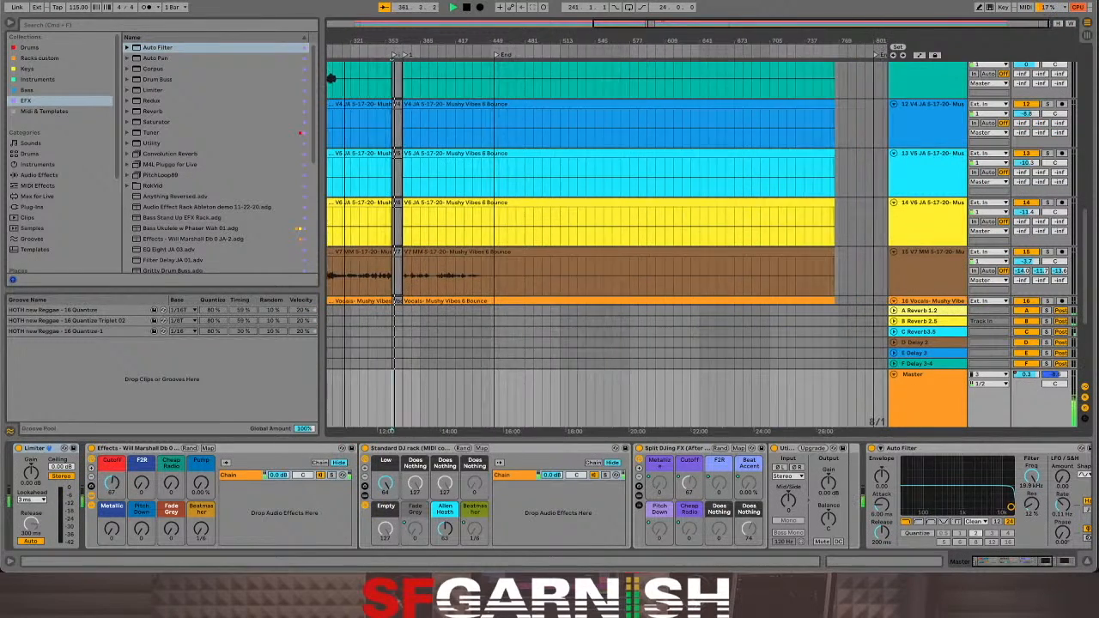
pyautogui.hscroll(-4, 606, 241)
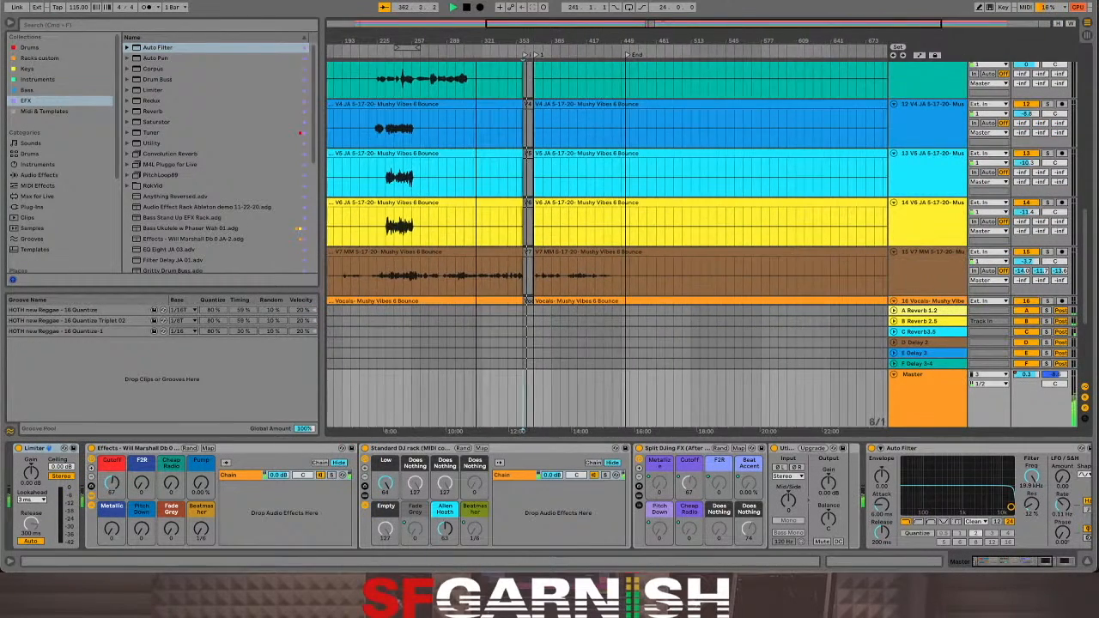
pyautogui.hscroll(-3, 621, 204)
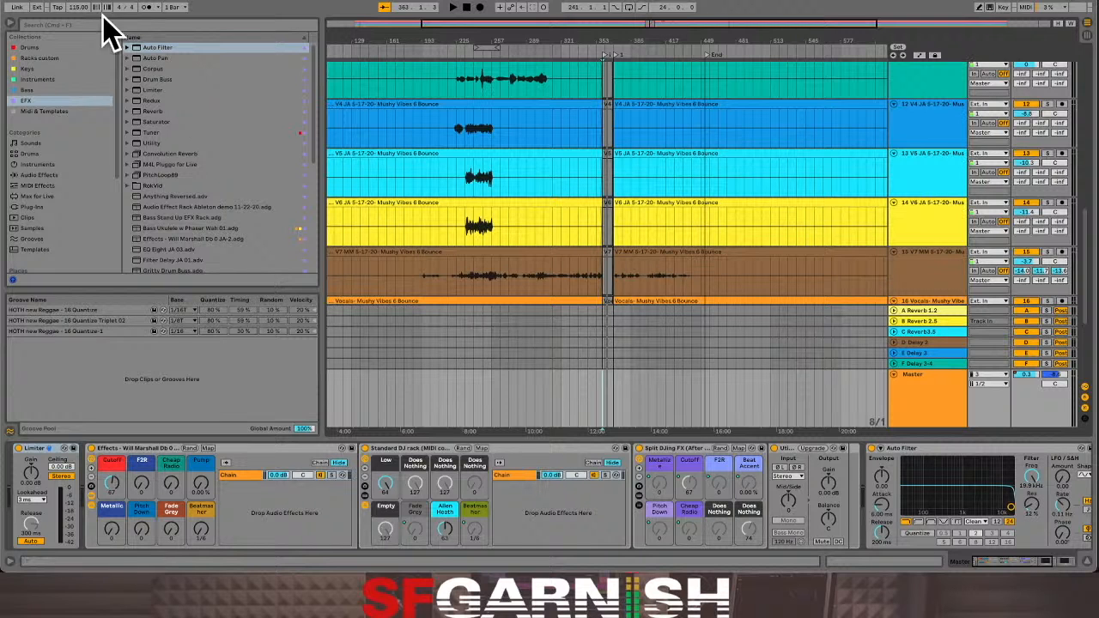
pyautogui.press('space')
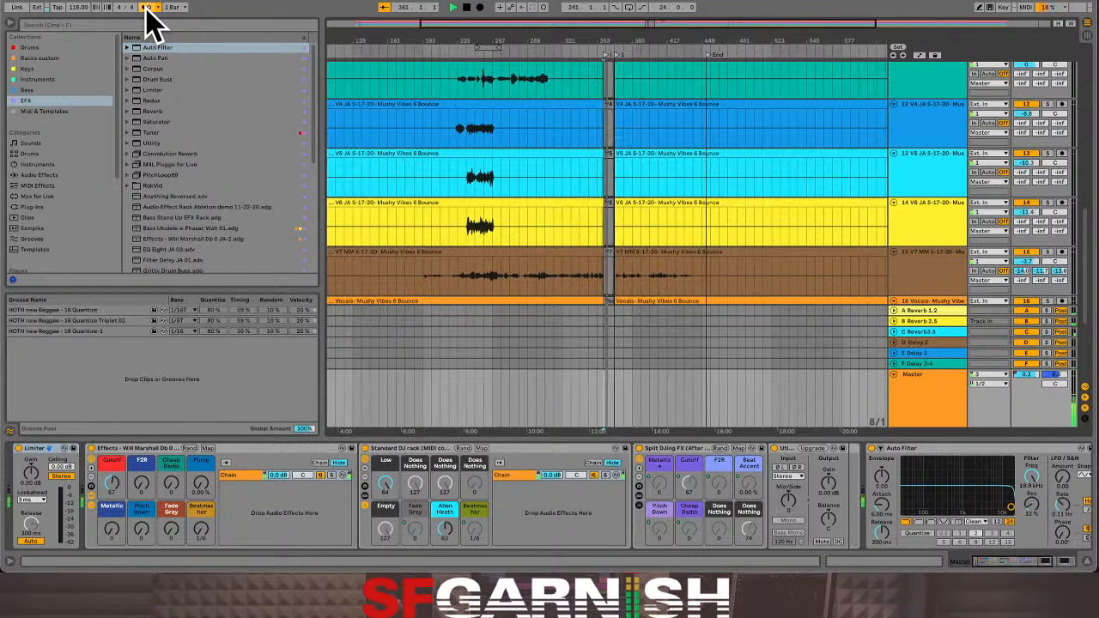
pyautogui.press('space')
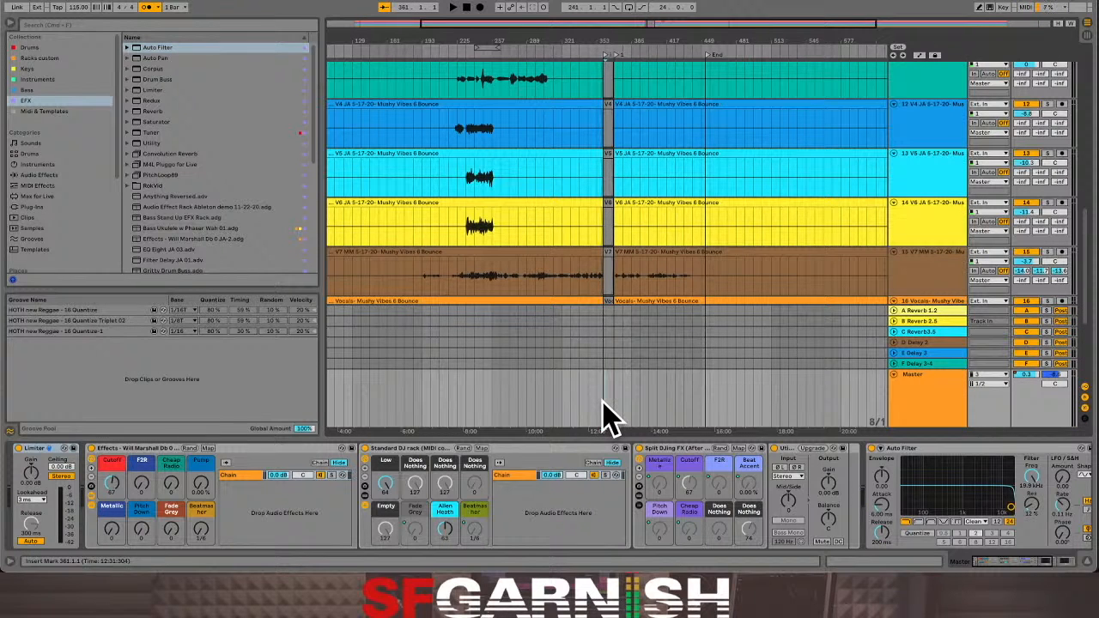
# Hide the browser and select the Master track's time range from the Intro option locator at bar 359 to the End locator at bar 453.
pyautogui.scroll(5, 603, 404)
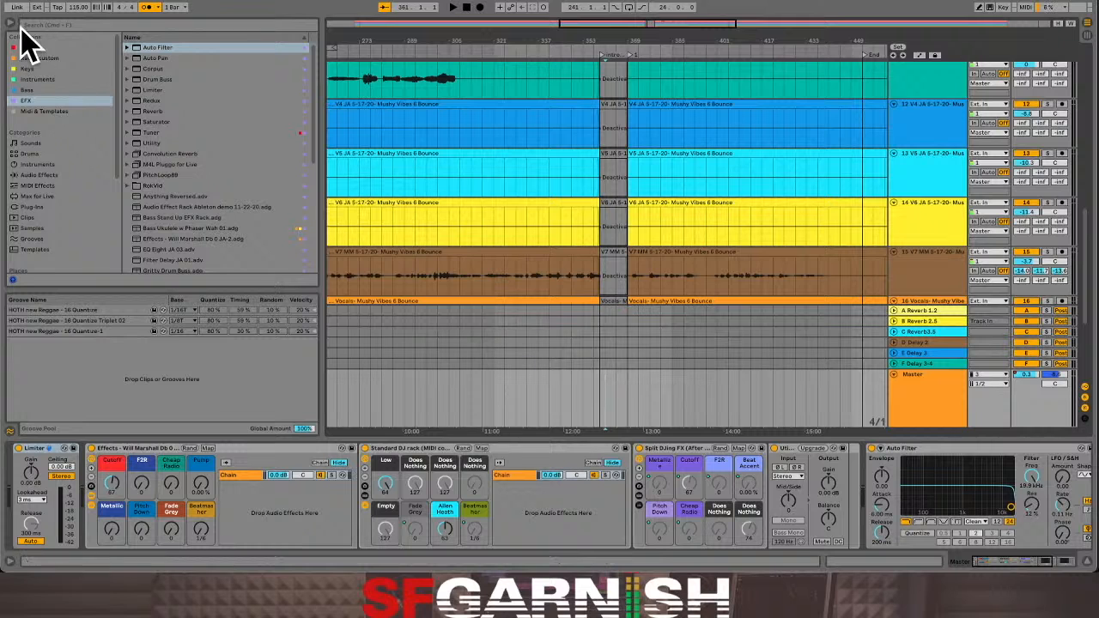
pyautogui.click(10, 23)
pyautogui.moveTo(362, 24); pyautogui.dragTo(402, 24)
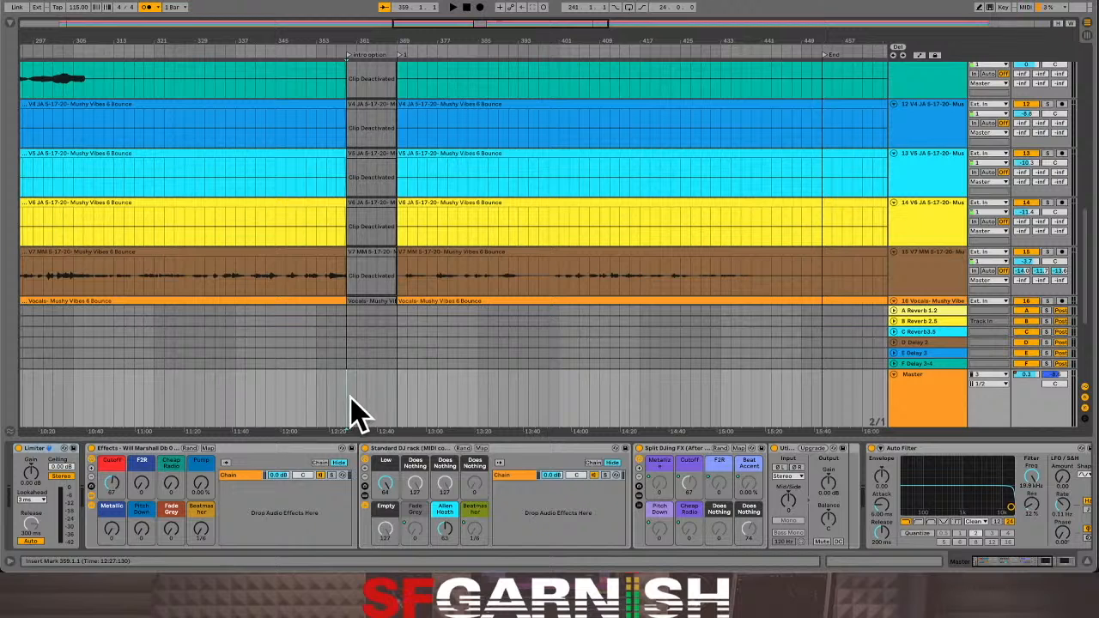
pyautogui.moveTo(350, 400); pyautogui.dragTo(826, 418)
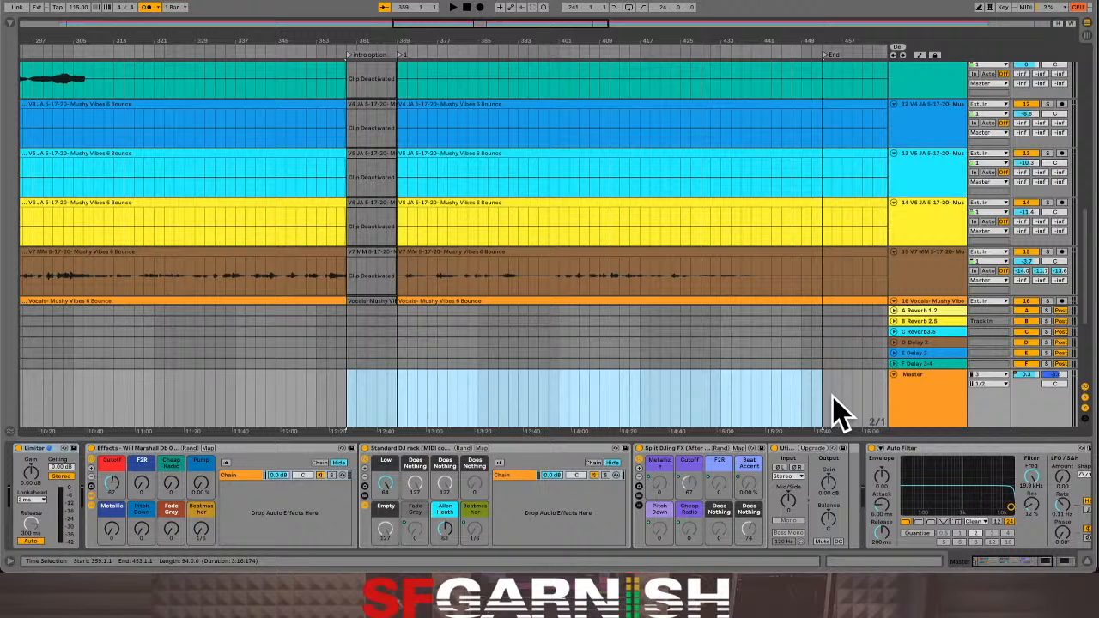
# Start an audio export of the selected range from the Master with MP3 encoding (CBR 320) enabled.
pyautogui.hotkey('ctrl', 'shift', 'r')
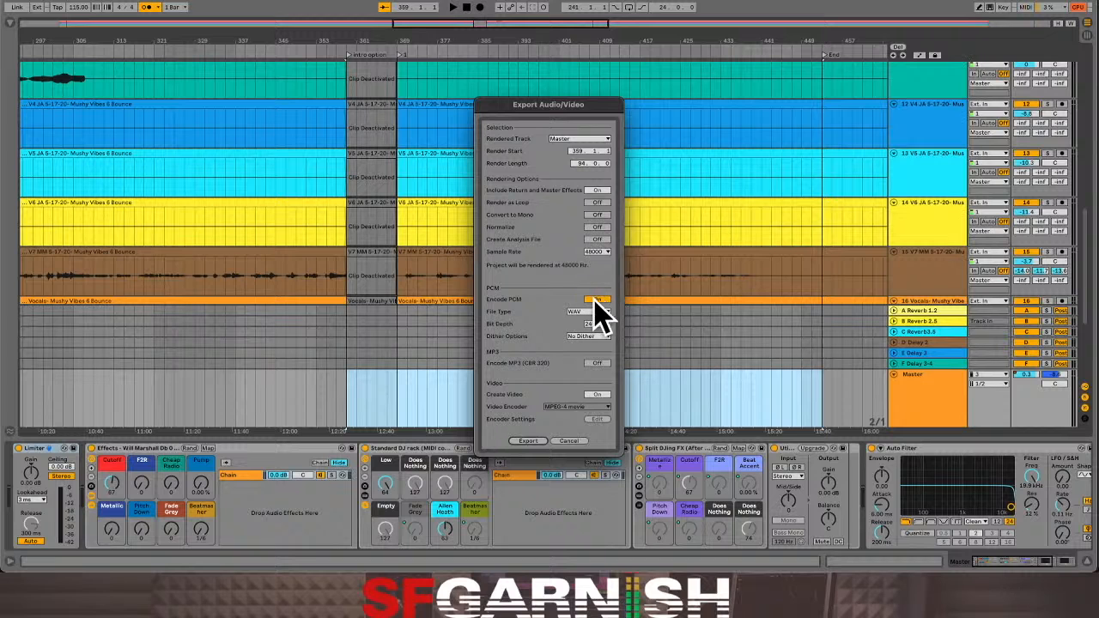
pyautogui.click(598, 362)
pyautogui.click(528, 443)
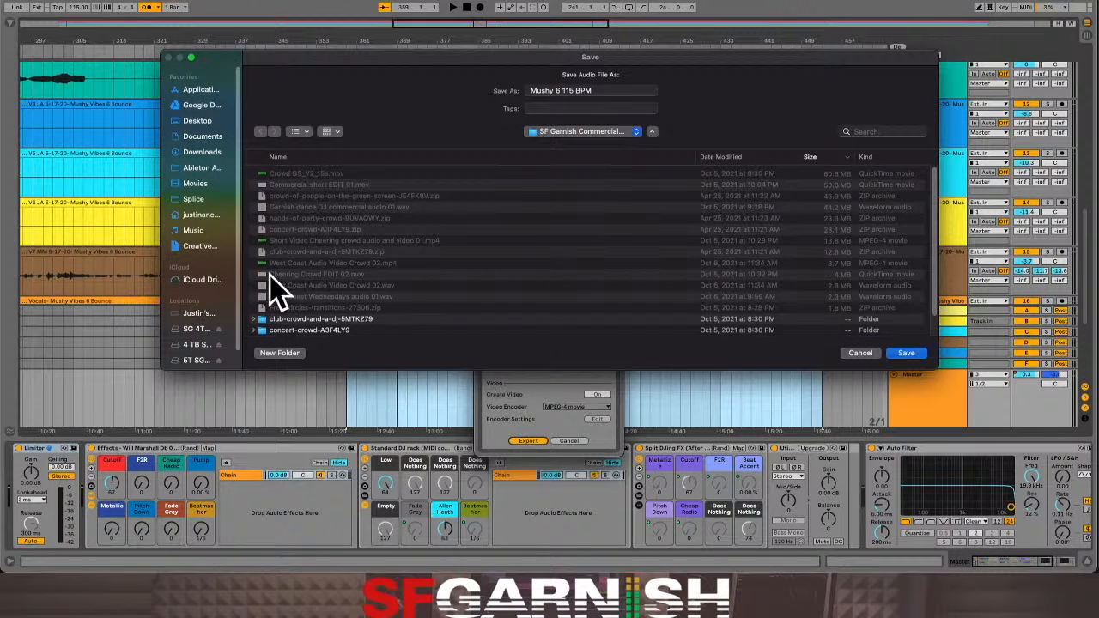
# Choose the Mushy 6 115 BPM Project folder, inside Active Projects 2021 and Mushy jams 6 120 BPM on the 5T SG 2021 drive, as export destination.
pyautogui.scroll(-2, 204, 286)
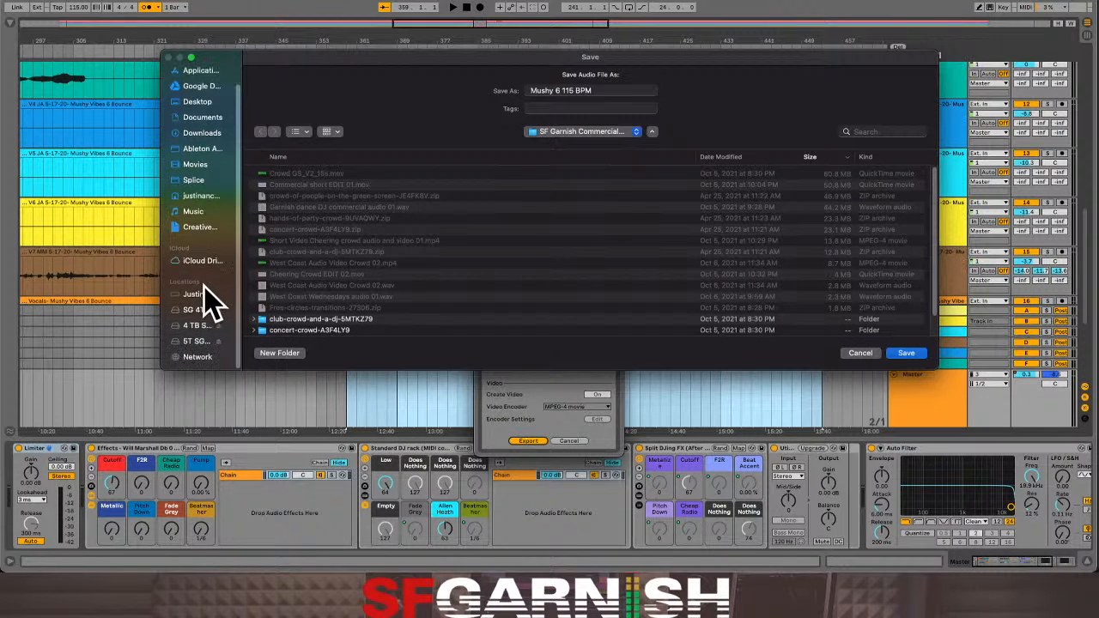
pyautogui.click(196, 342)
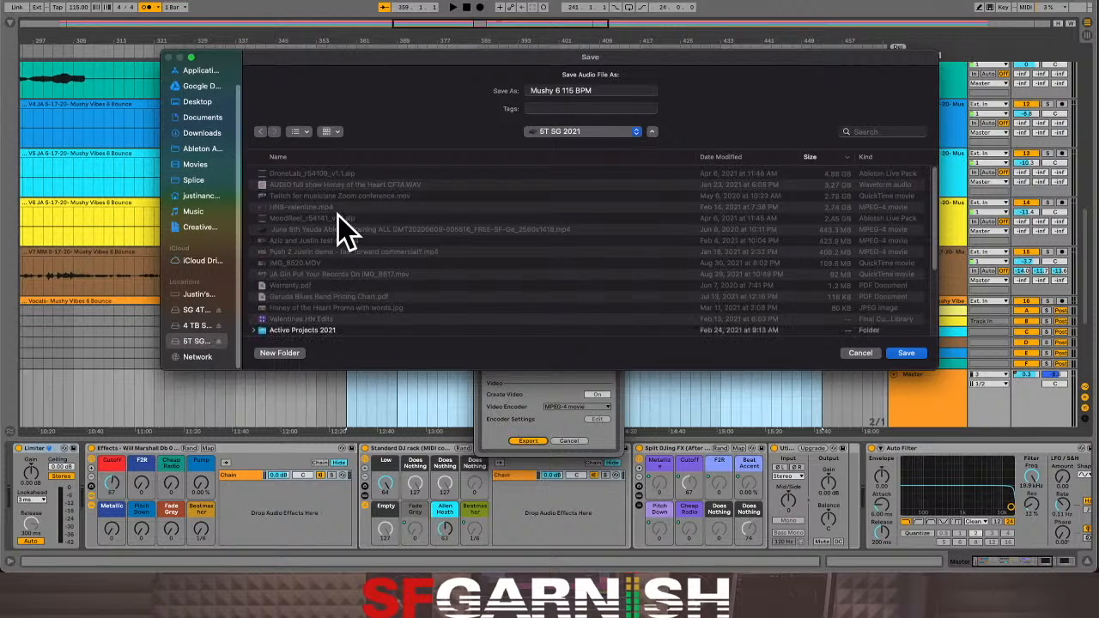
pyautogui.scroll(-3, 339, 229)
pyautogui.doubleClick(319, 316)
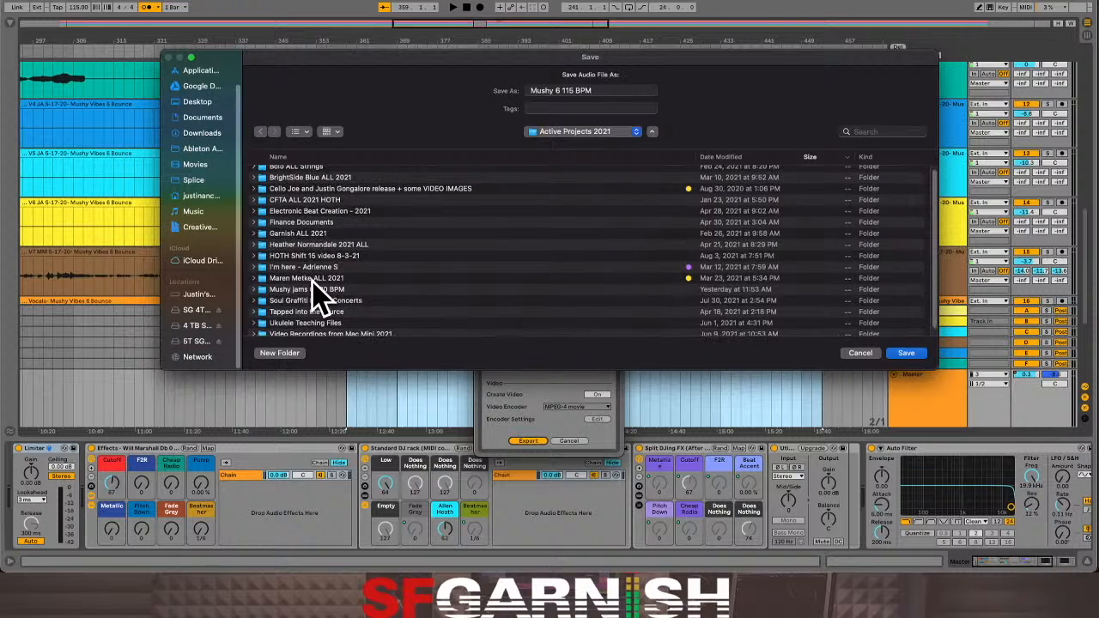
pyautogui.doubleClick(314, 289)
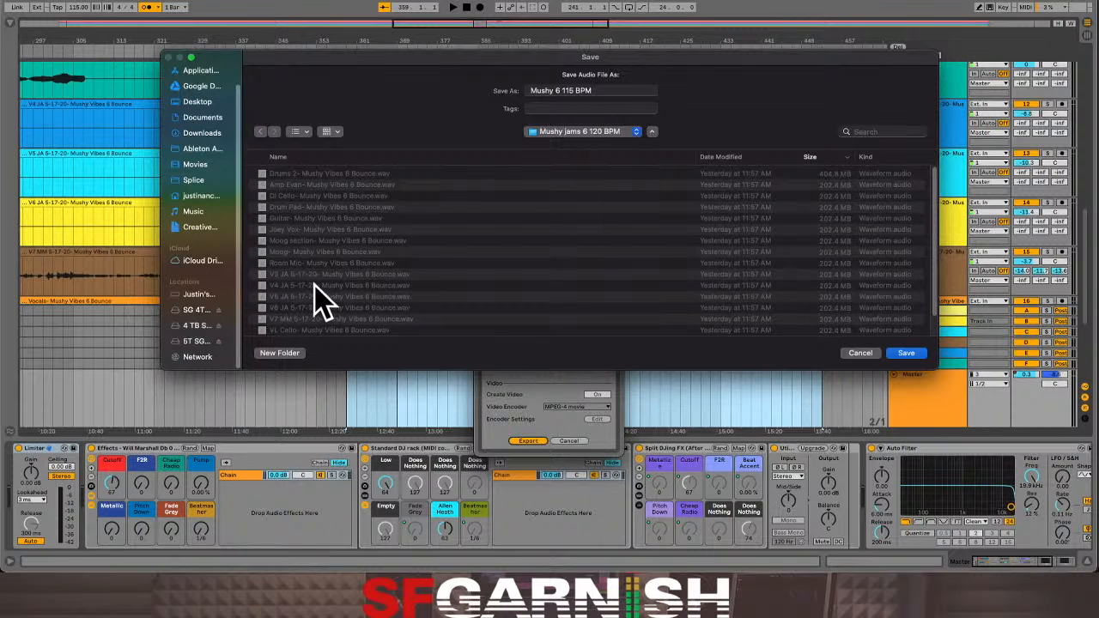
pyautogui.scroll(-2, 314, 296)
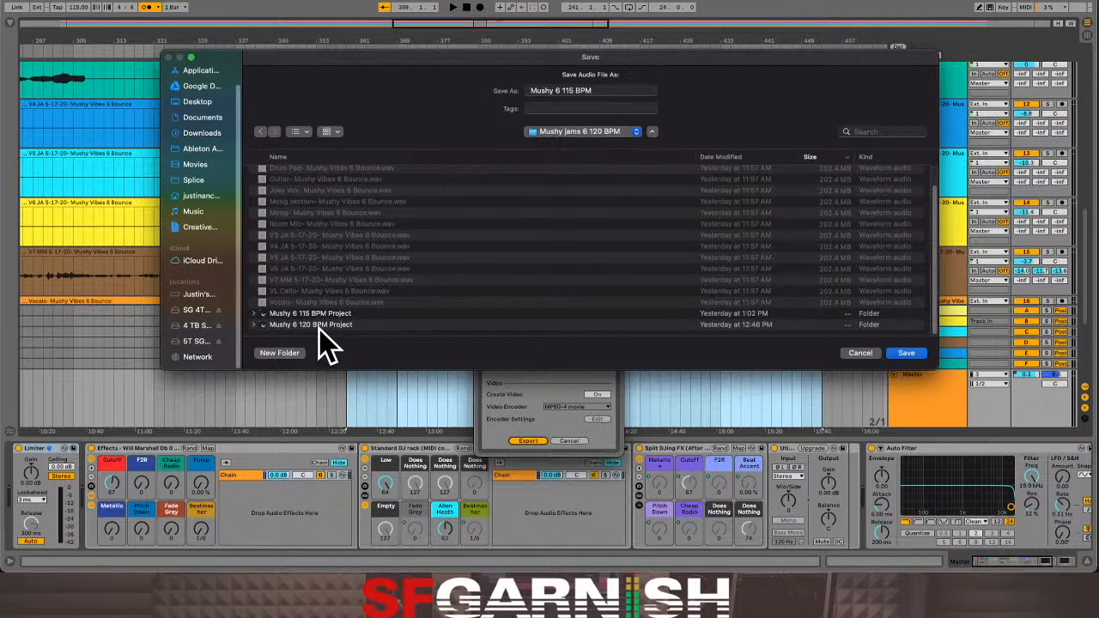
pyautogui.doubleClick(326, 314)
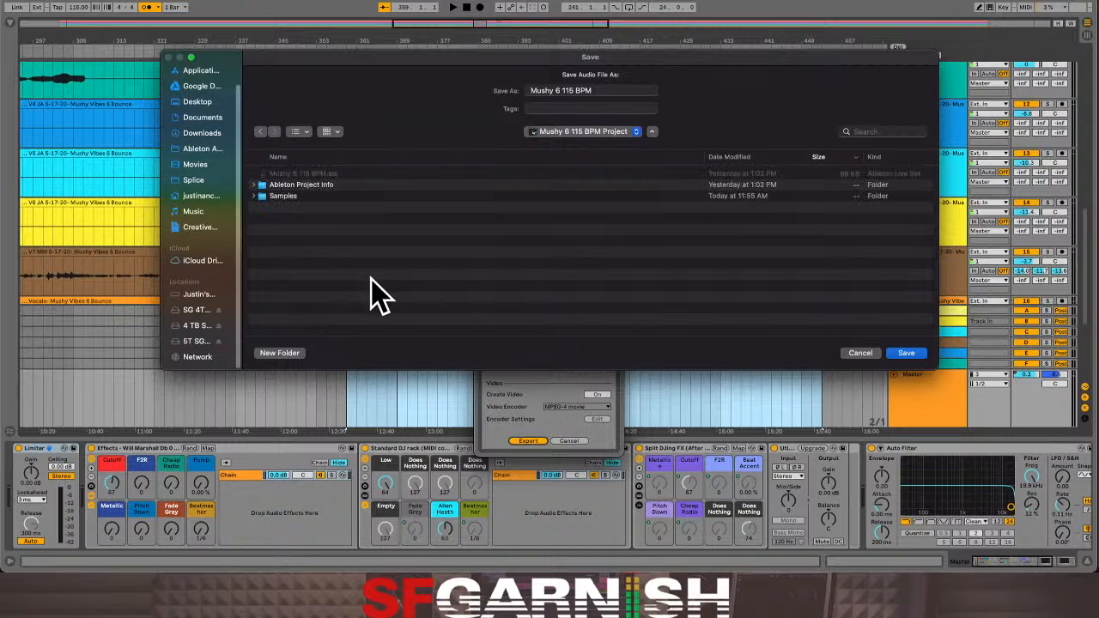
# Name the exported file "Mushy 6 115 BPM JA bounce 01" and save it to begin rendering.
pyautogui.click(605, 93)
pyautogui.write('bounce')
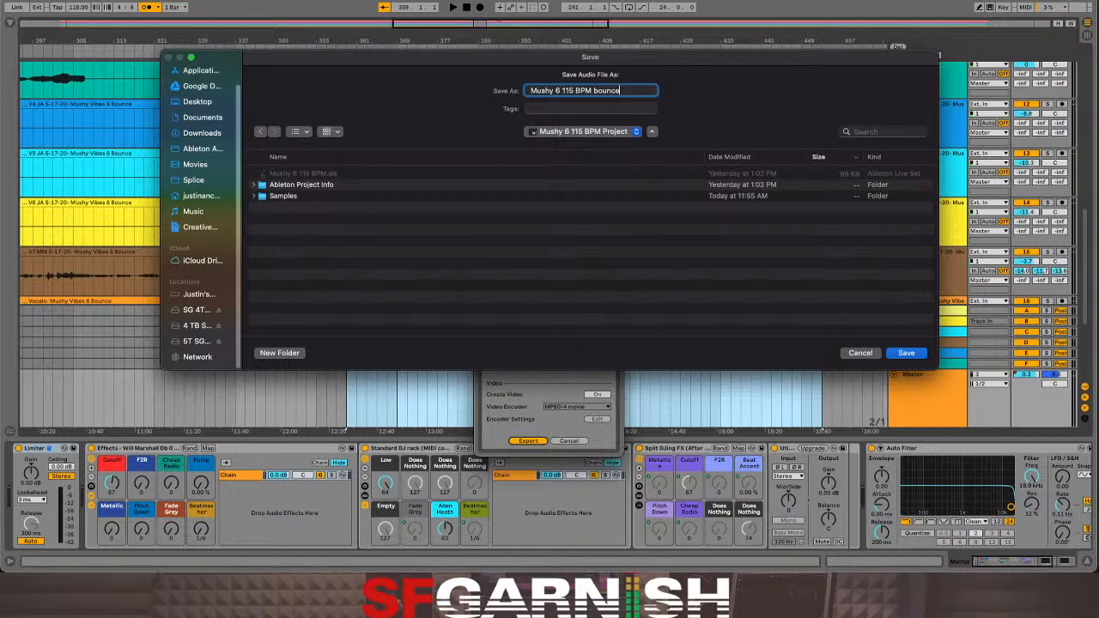
pyautogui.write(' 01')
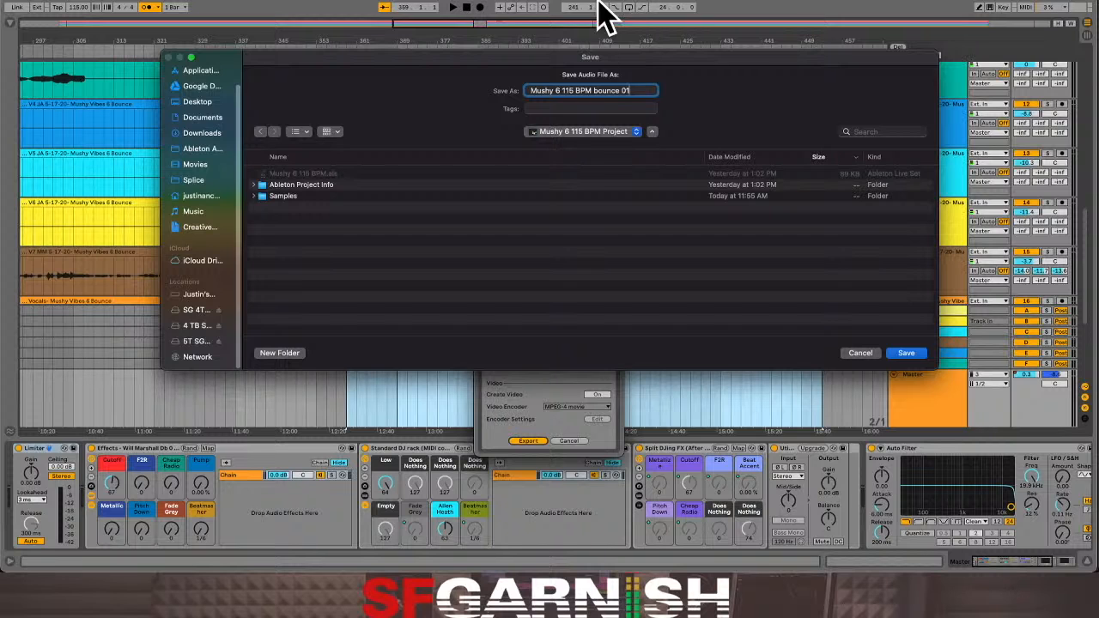
pyautogui.click(603, 90)
pyautogui.write('JA')
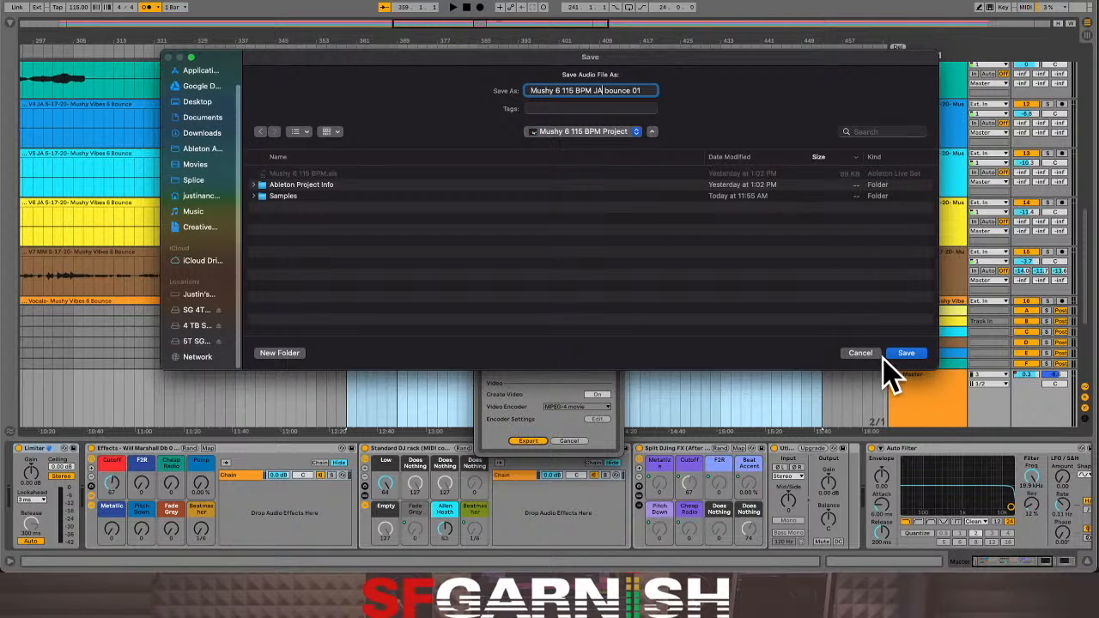
pyautogui.click(903, 353)
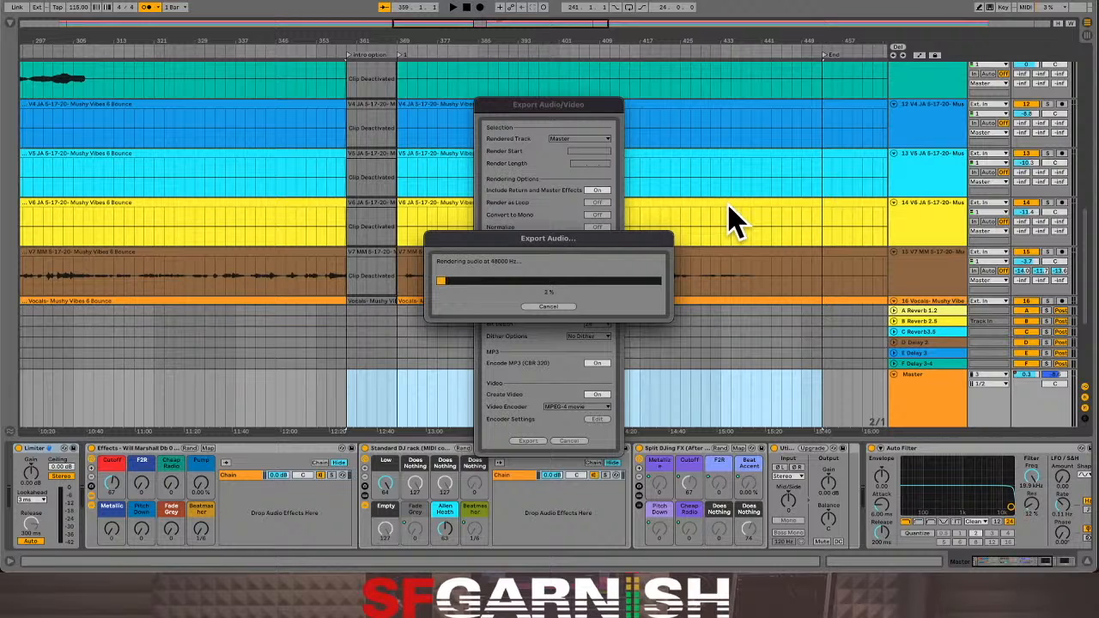